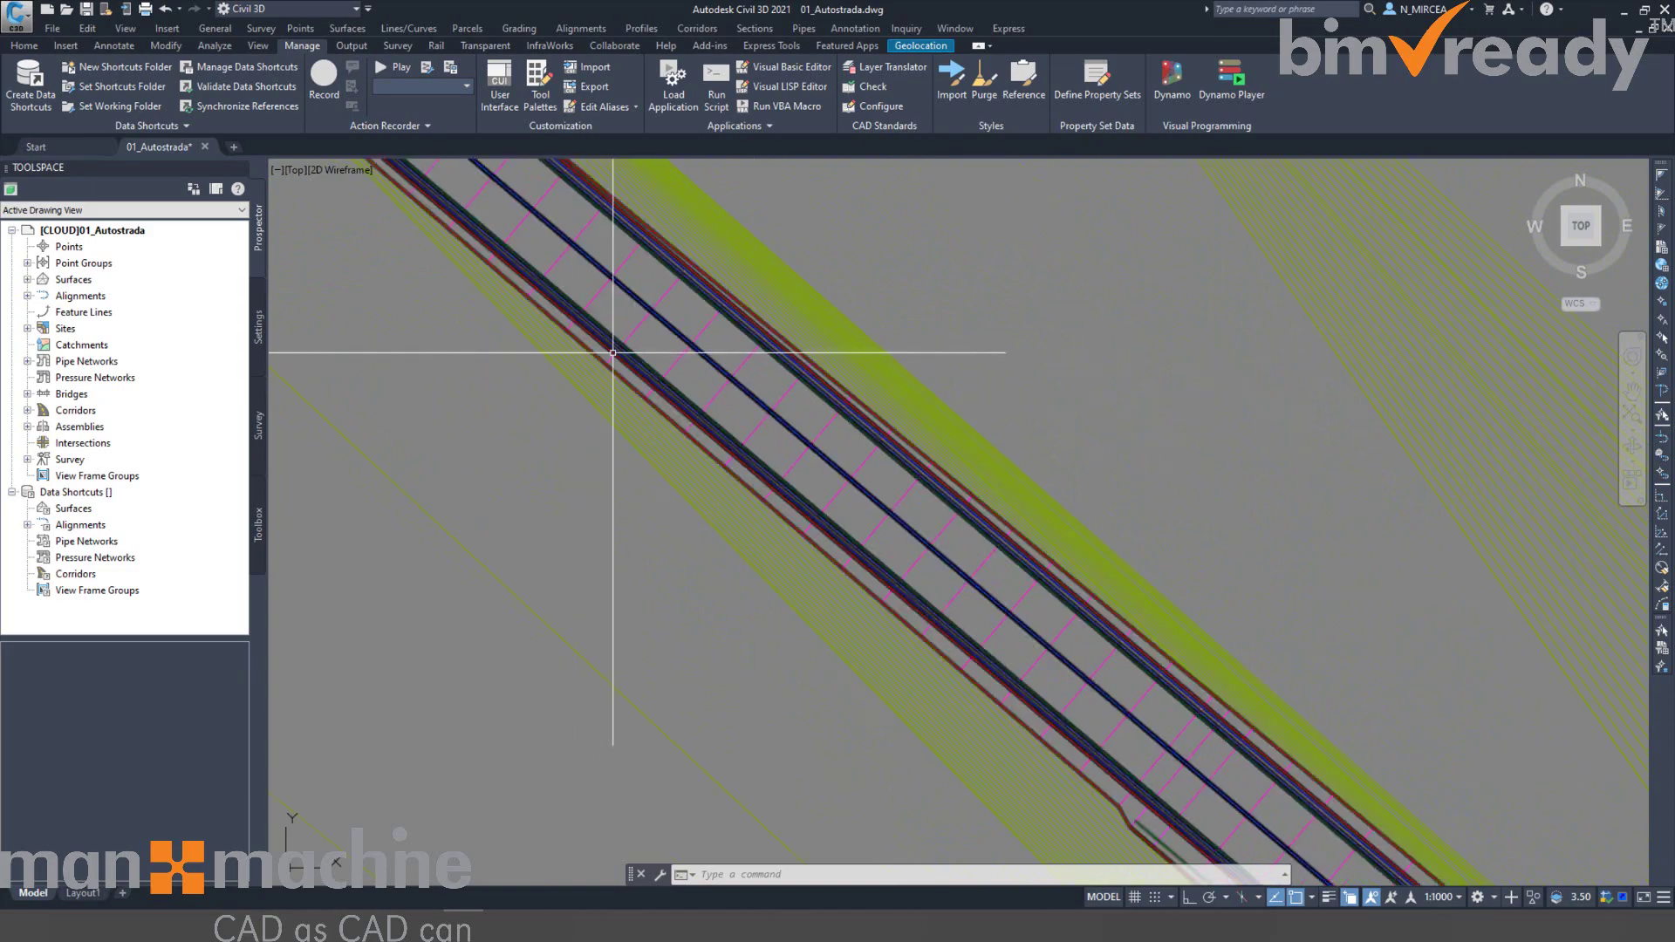
scroll(681, 419, up, 4)
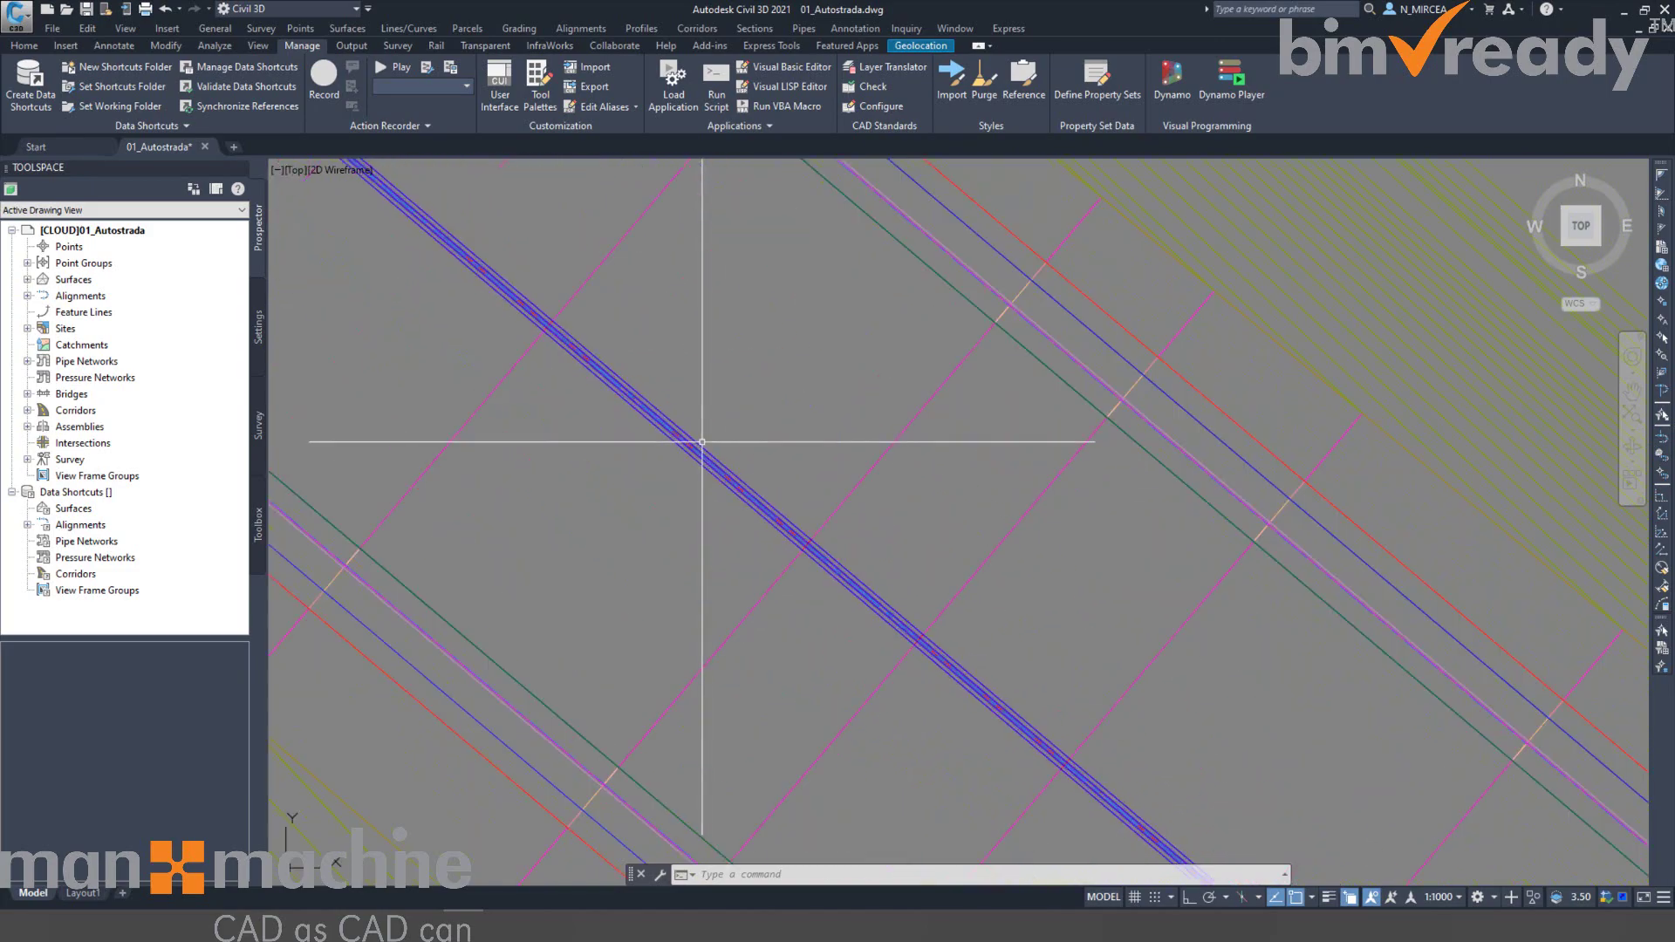
Follow the Autostrada corridor in plan view until the small sign blocks are visible.
scroll(751, 506, down, 4)
middle_drag(785, 676, 348, 176)
middle_drag(924, 444, 349, 200)
middle_drag(1308, 515, 349, 328)
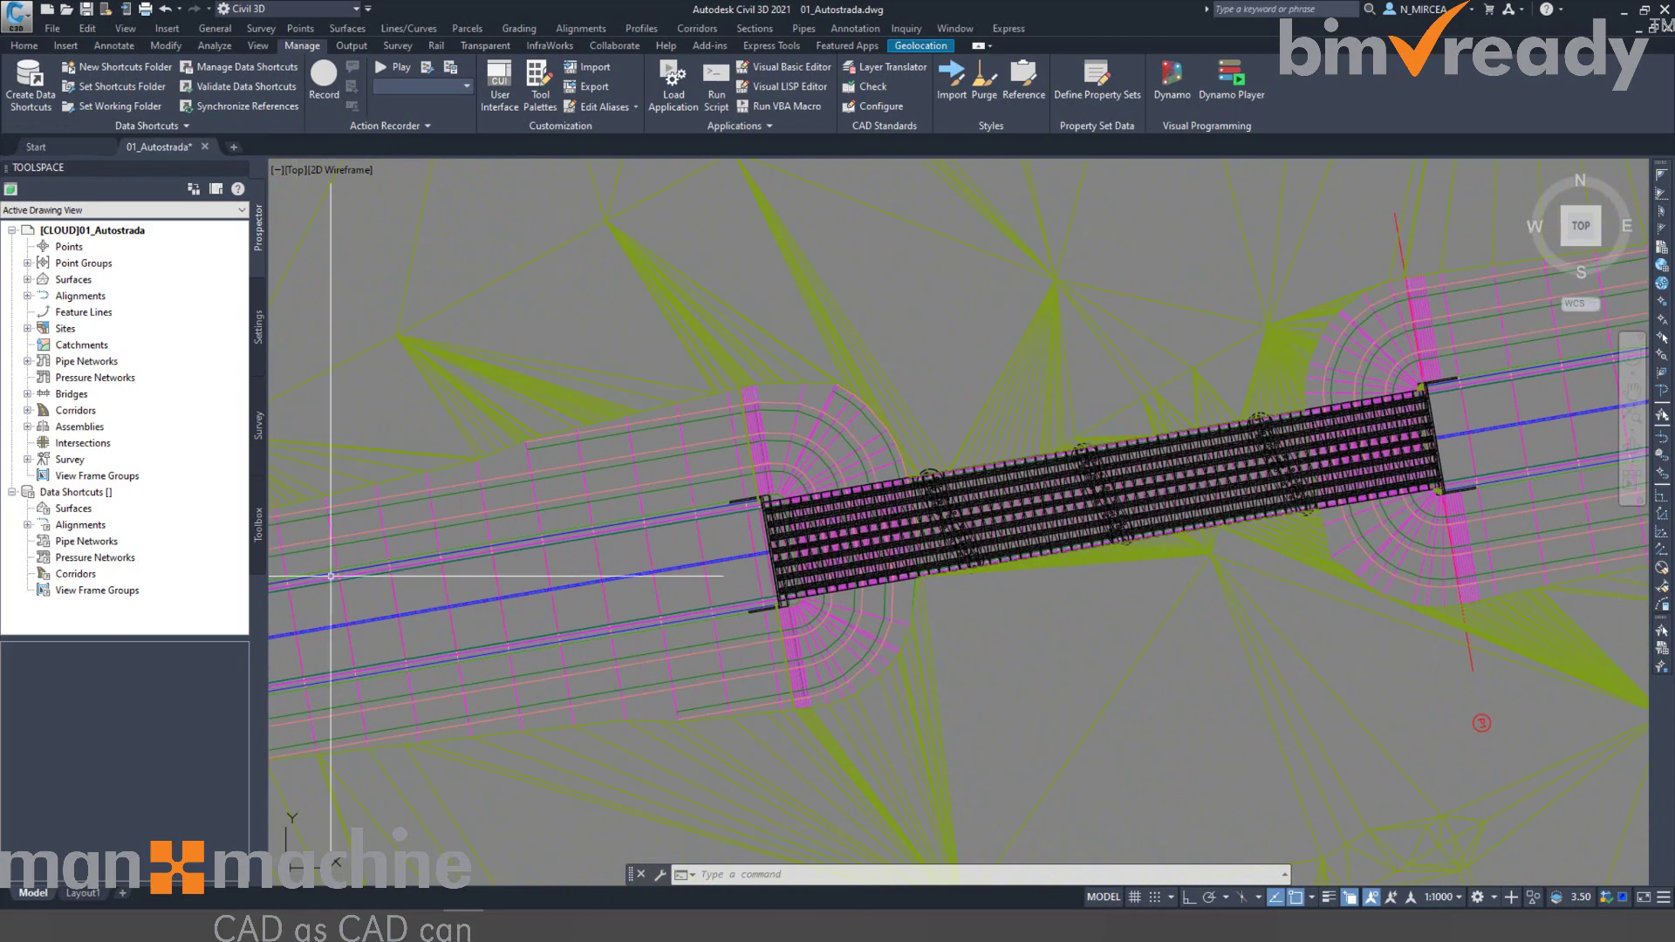
scroll(1169, 497, down, 4)
middle_drag(1169, 497, 987, 500)
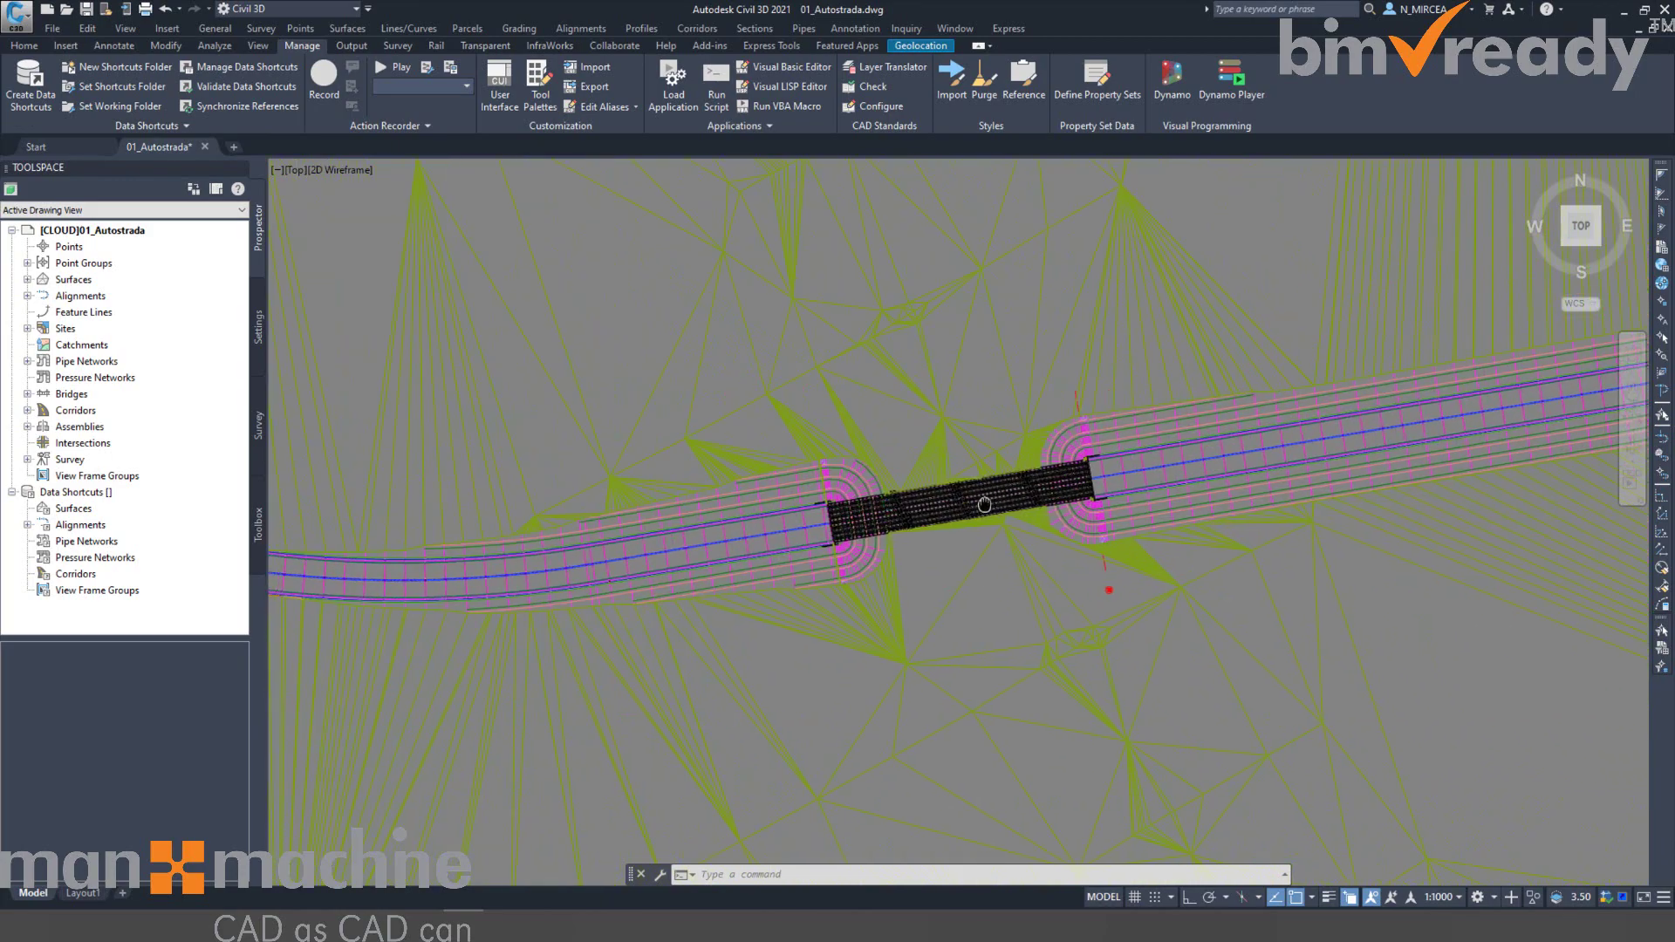
scroll(1192, 494, up, 4)
scroll(1165, 496, down, 9)
middle_drag(1078, 564, 1099, 504)
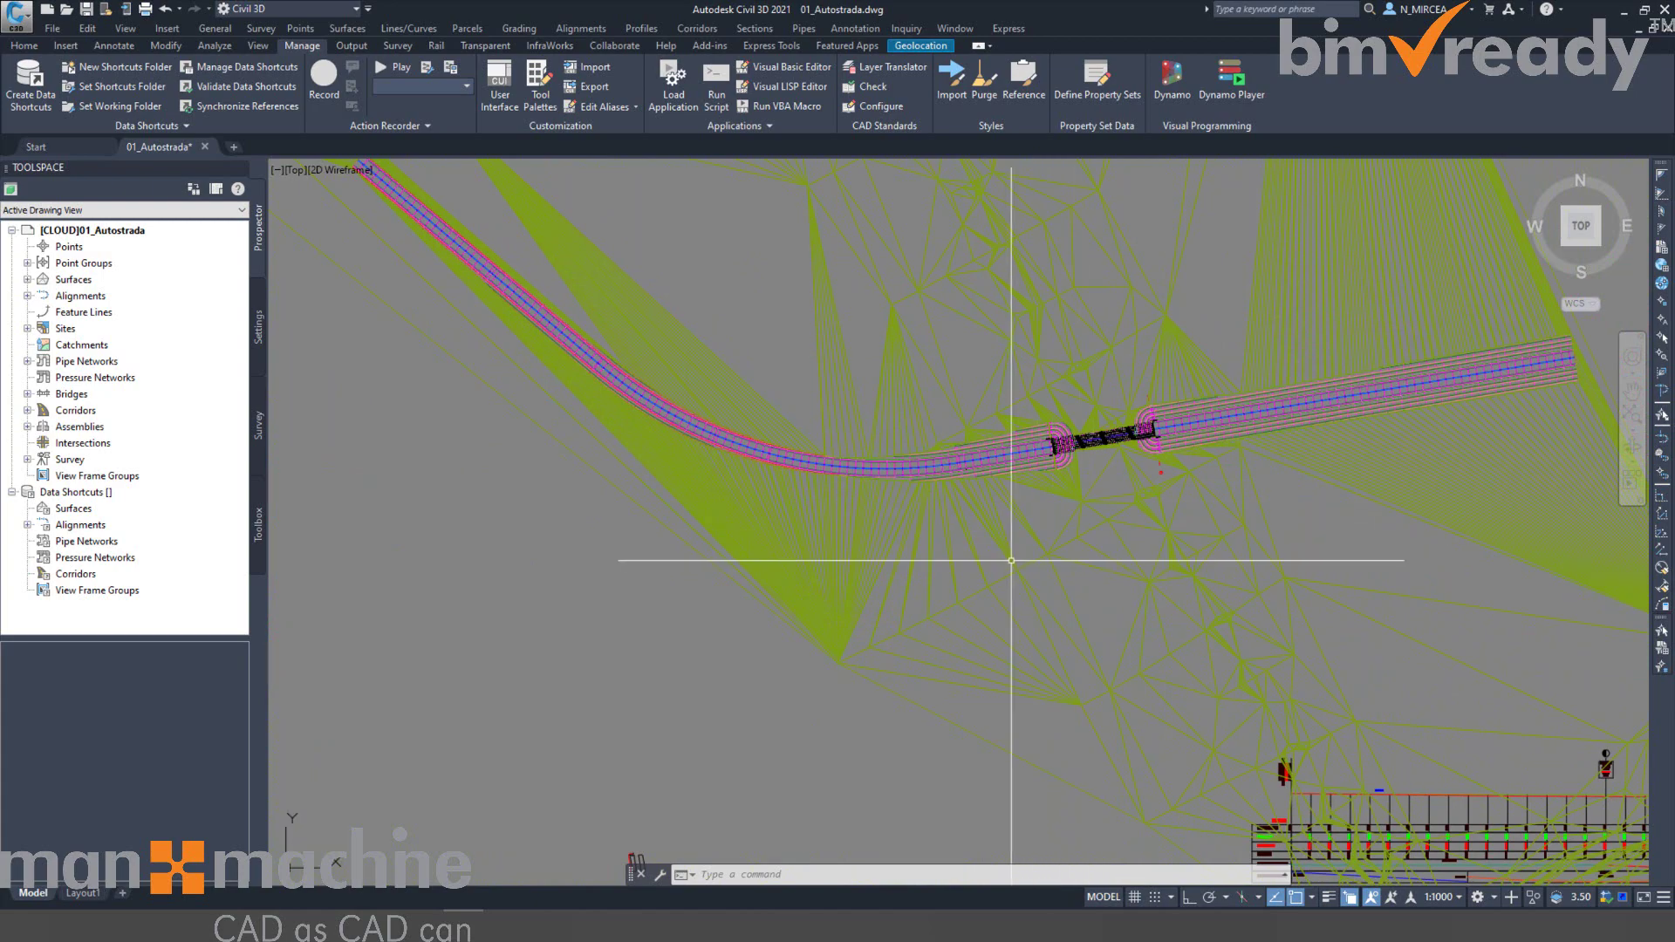
middle_drag(1011, 561, 1002, 475)
middle_drag(891, 501, 893, 377)
middle_drag(808, 616, 908, 479)
scroll(742, 557, up, 11)
mouse_move(741, 557)
middle_down()
mouse_move(853, 557)
mouse_move(730, 596)
mouse_move(788, 557)
mouse_move(828, 559)
middle_up()
Window-select the long sign gantry block and view it in Object Viewer.
click(1028, 363)
click(916, 306)
right_click(818, 387)
click(873, 658)
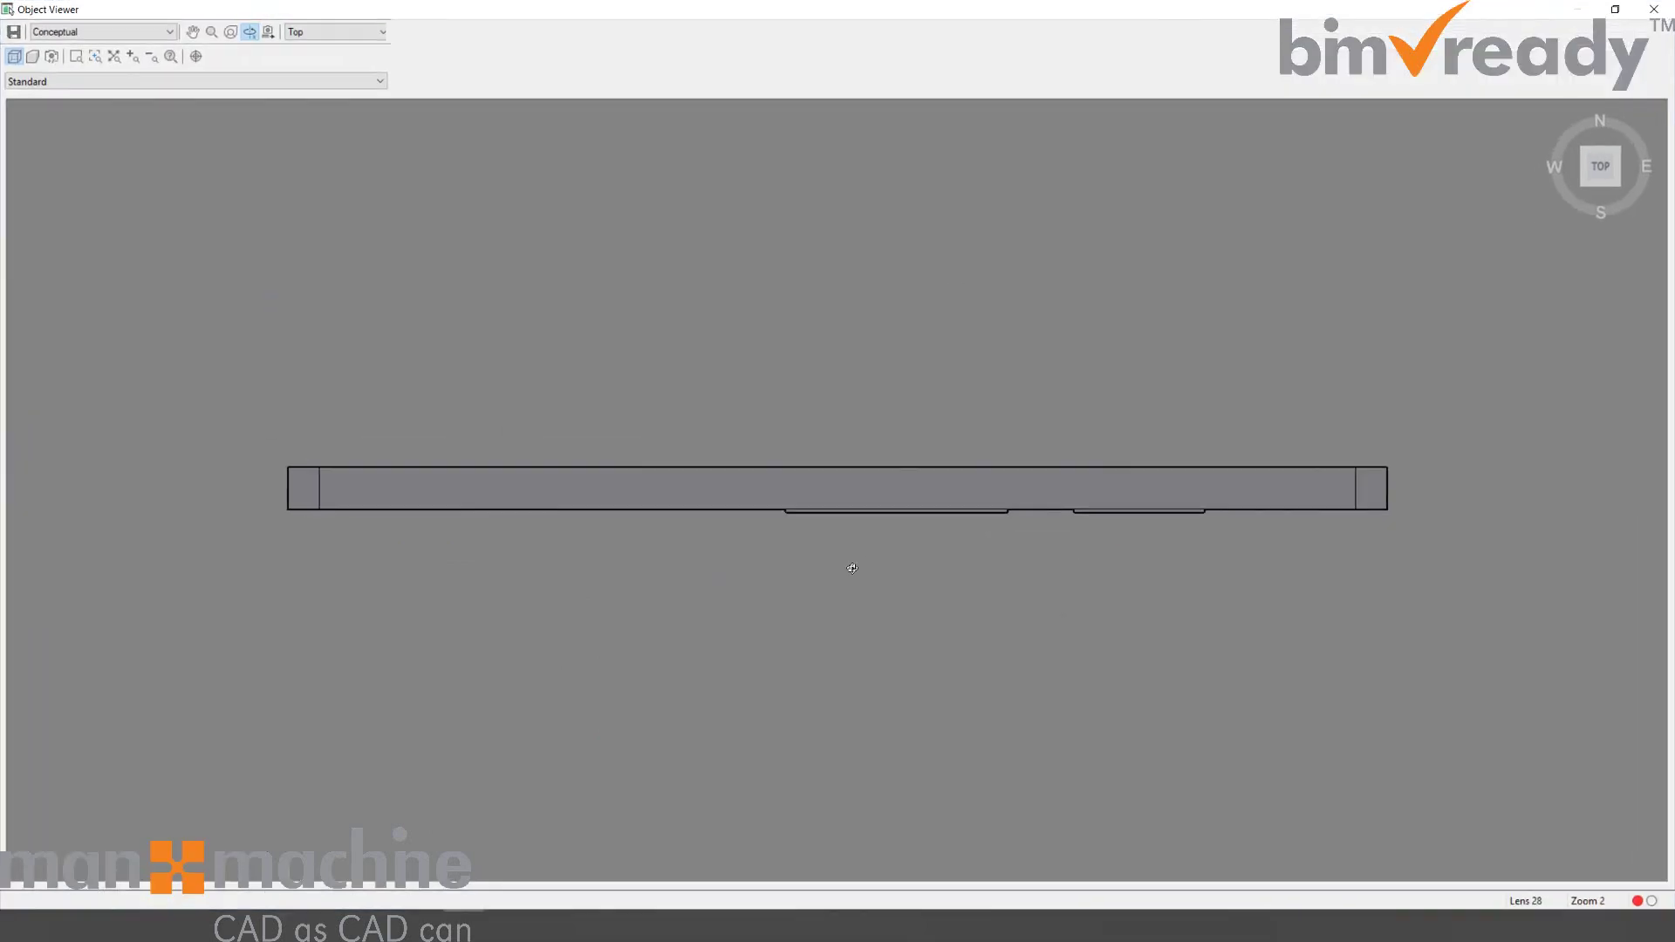
Orbit the gantry to see its signs, then open the sign pole block in Object Viewer.
drag(852, 568, 888, 230)
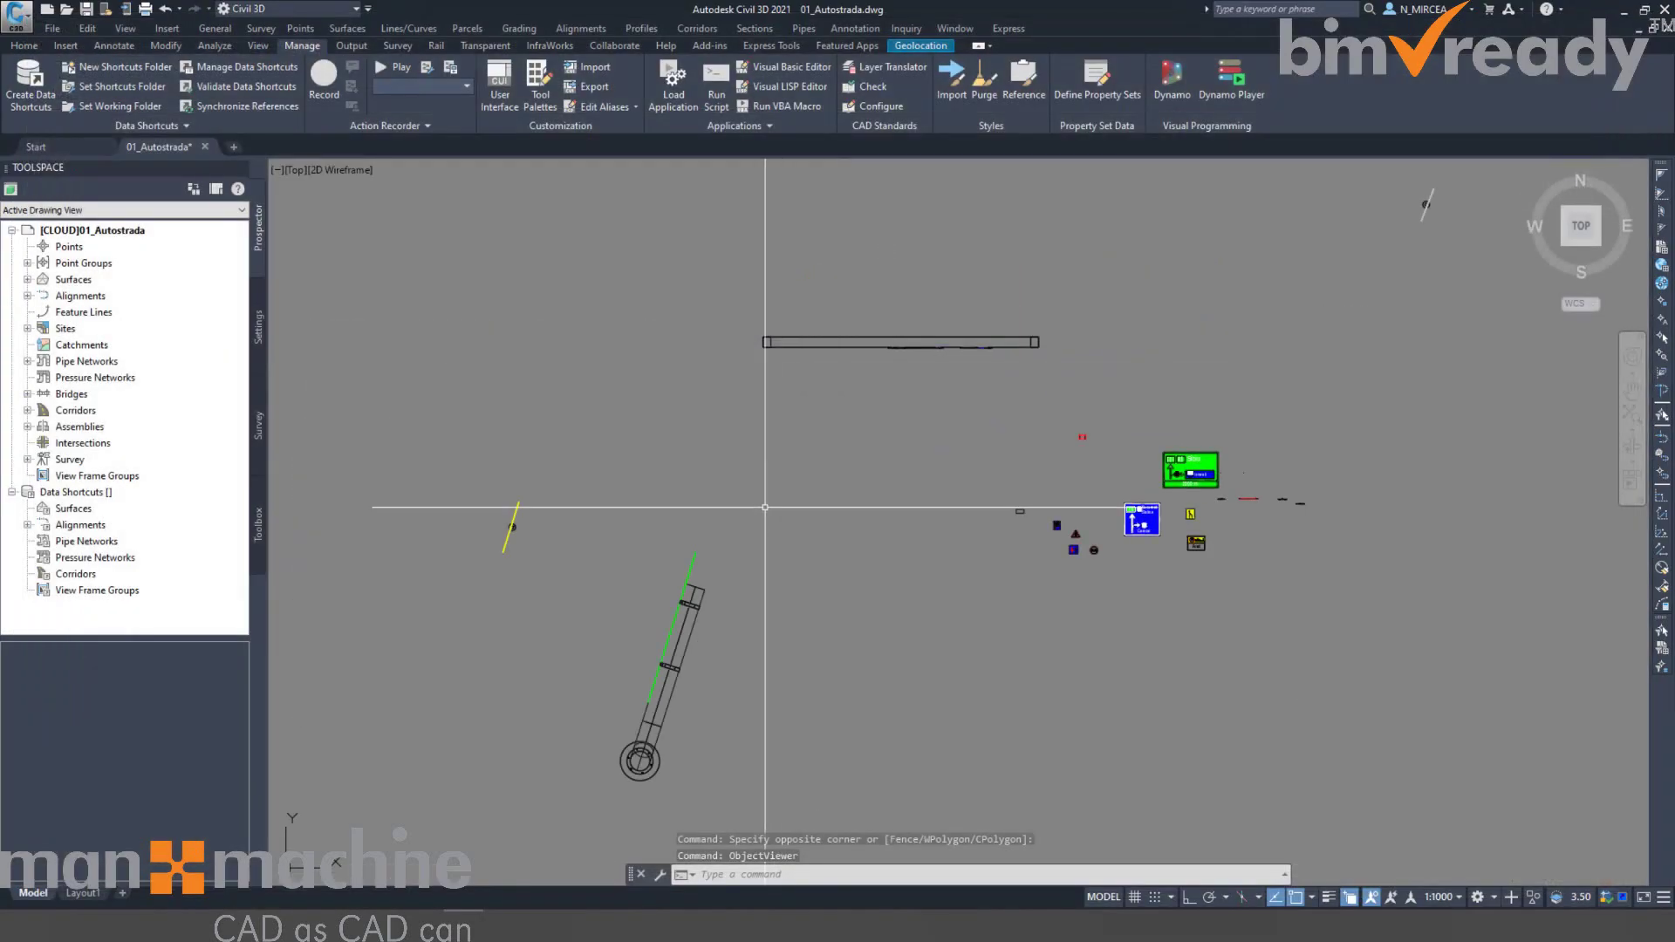
click(796, 605)
click(663, 524)
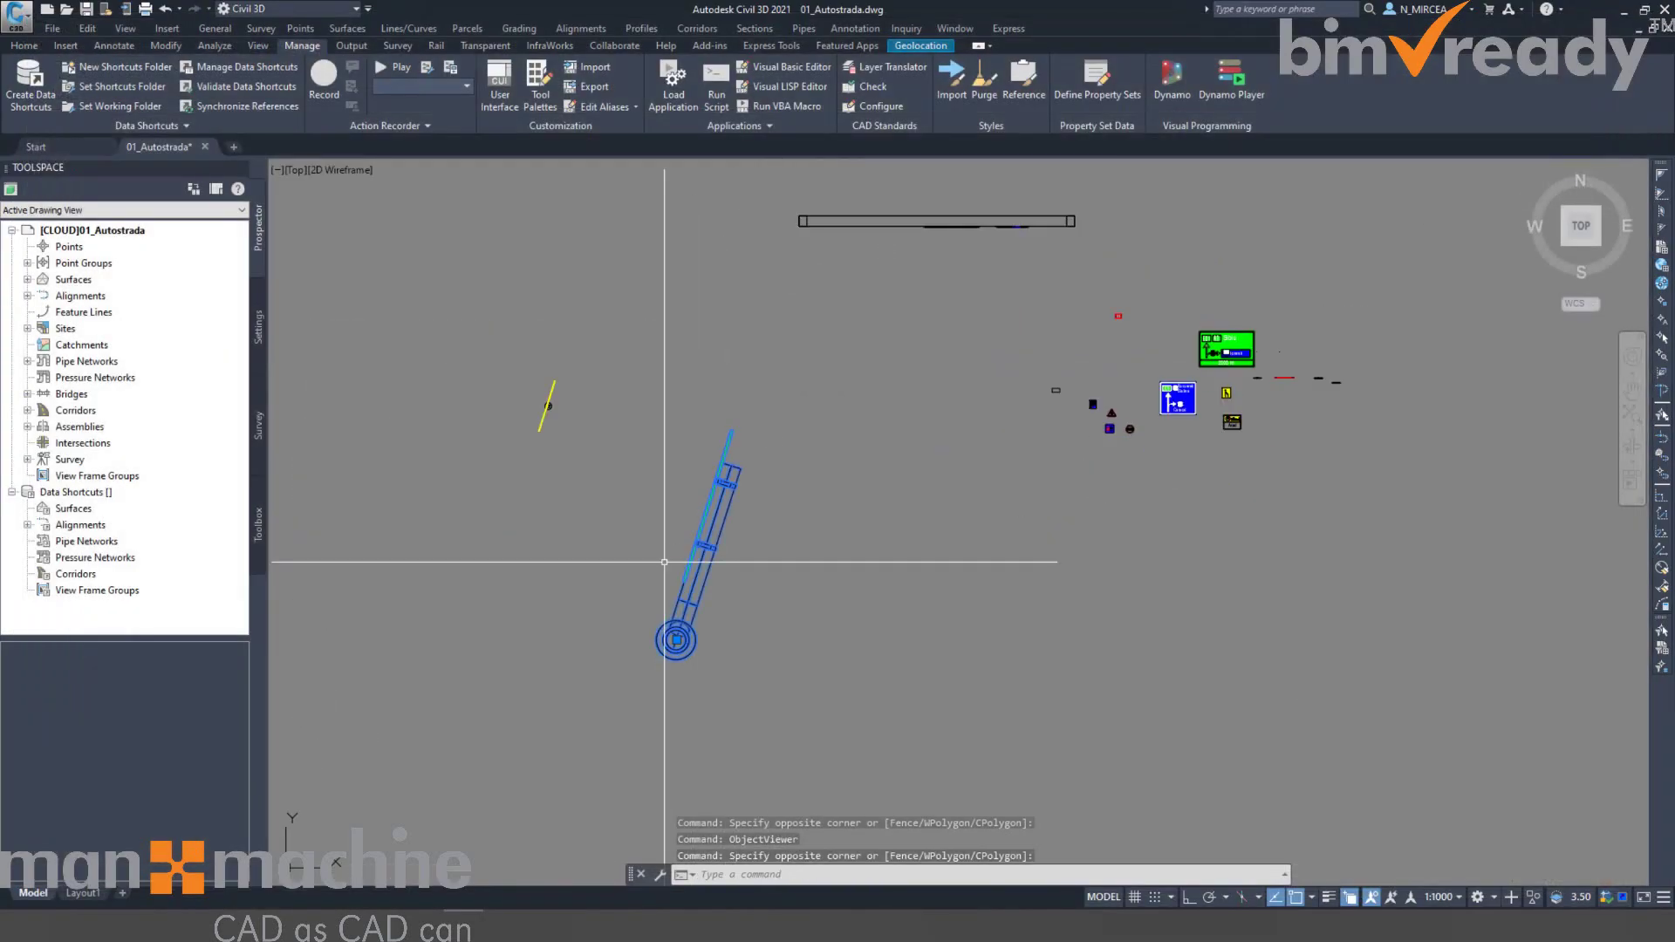
right_click(715, 371)
click(811, 660)
Maximize the pole's viewer and orbit the sign post upright to inspect it.
drag(767, 38, 864, 140)
click(1002, 140)
drag(937, 551, 1015, 398)
scroll(1016, 398, down, 5)
drag(918, 545, 942, 459)
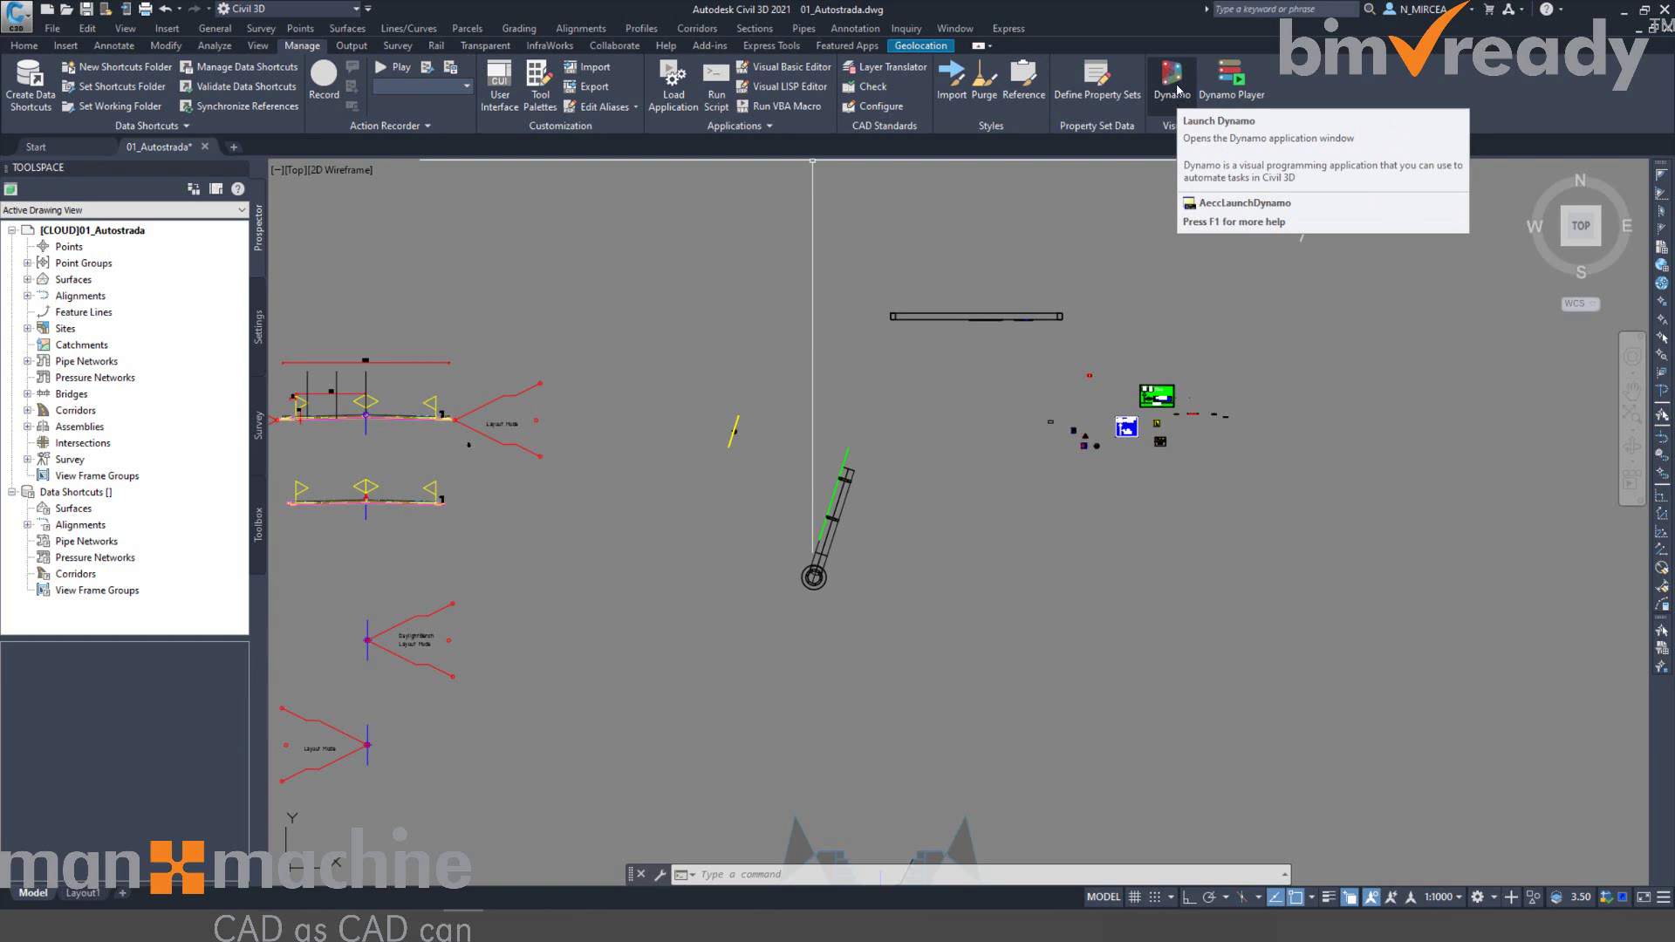
Launch Dynamo Player beside the drawing and open the Amplasare_Panou script's inputs.
click(1227, 87)
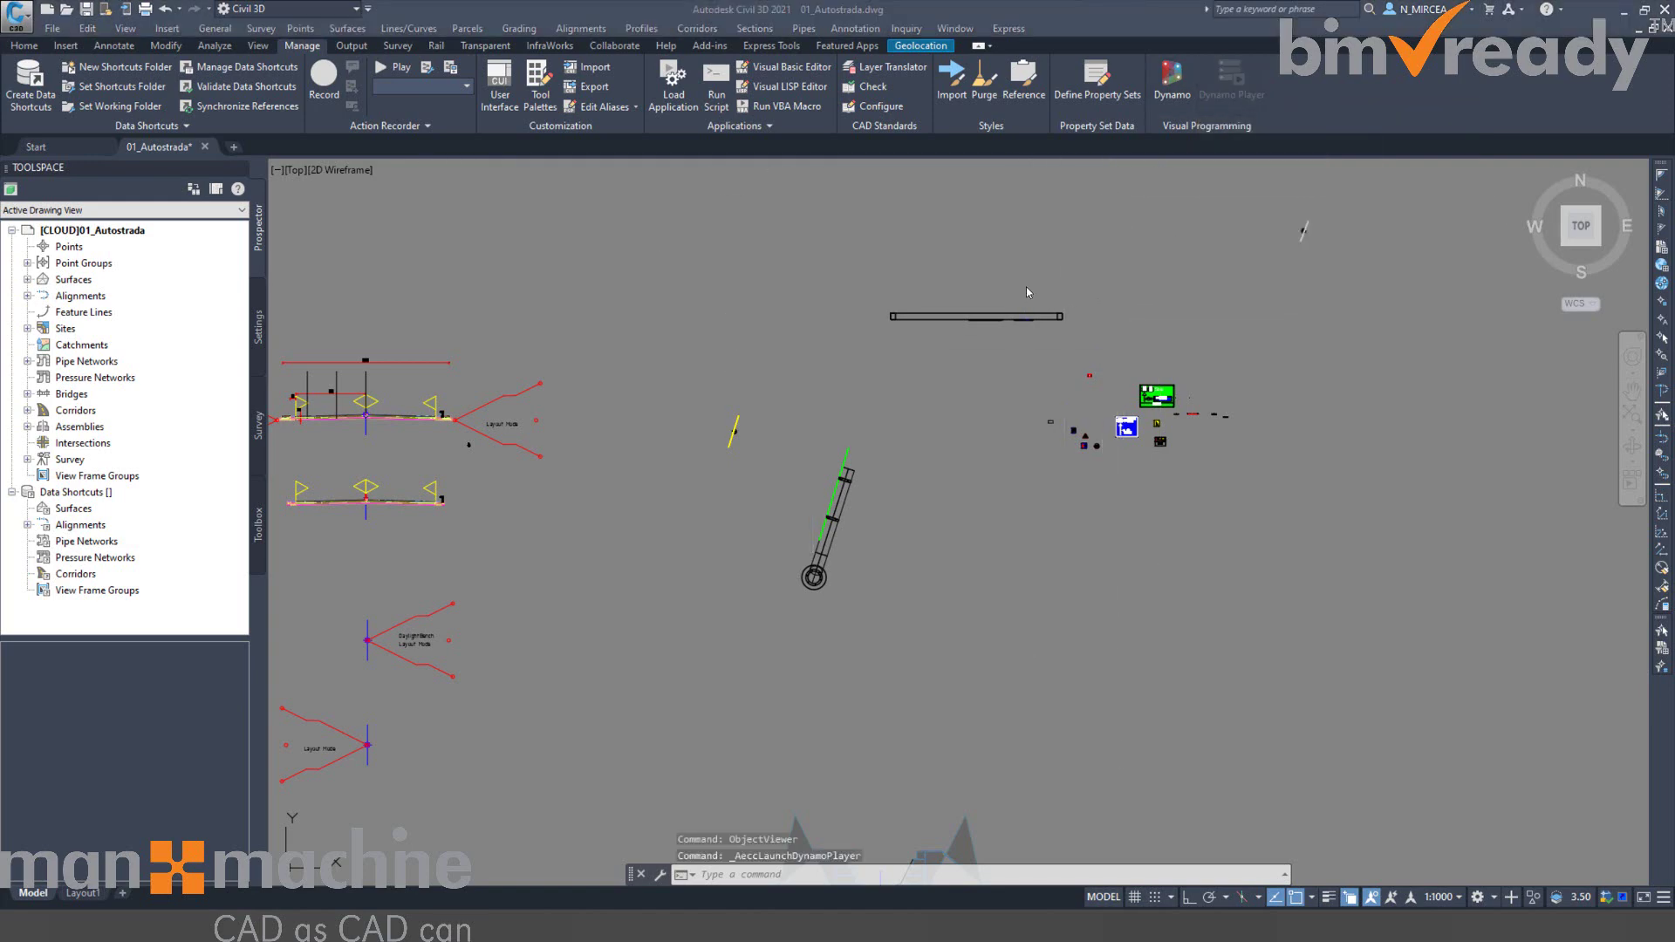
drag(261, 252, 1115, 281)
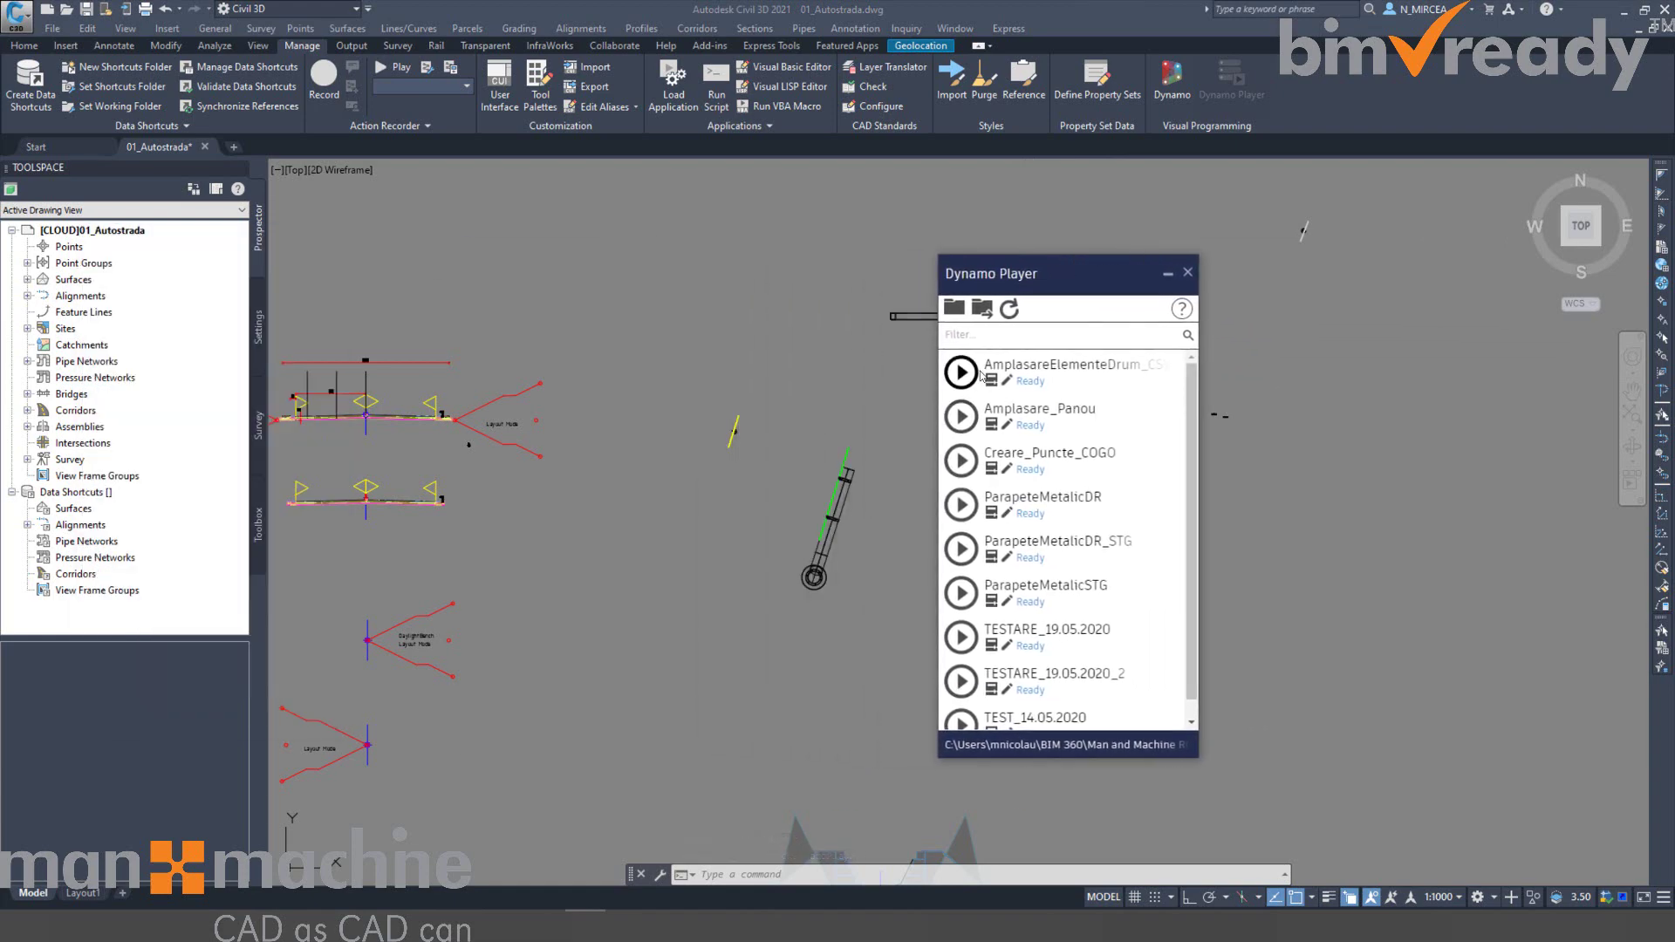
click(993, 423)
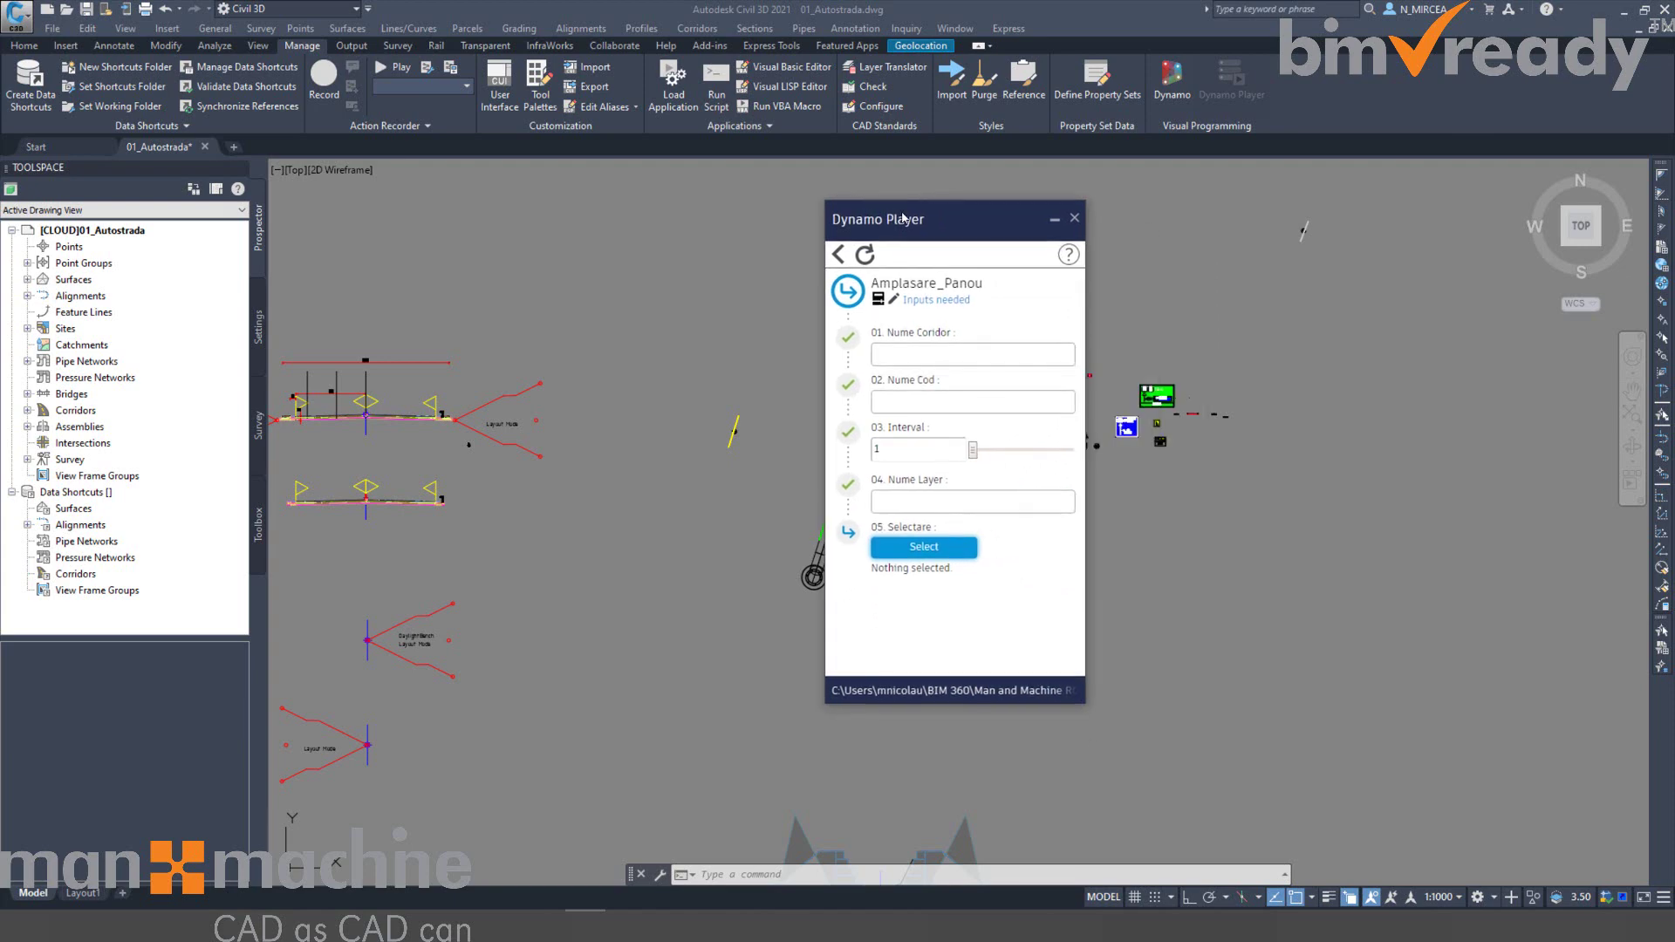
Set Interval to 520 and list the drawing's corridors to find the Autostrada name.
click(906, 404)
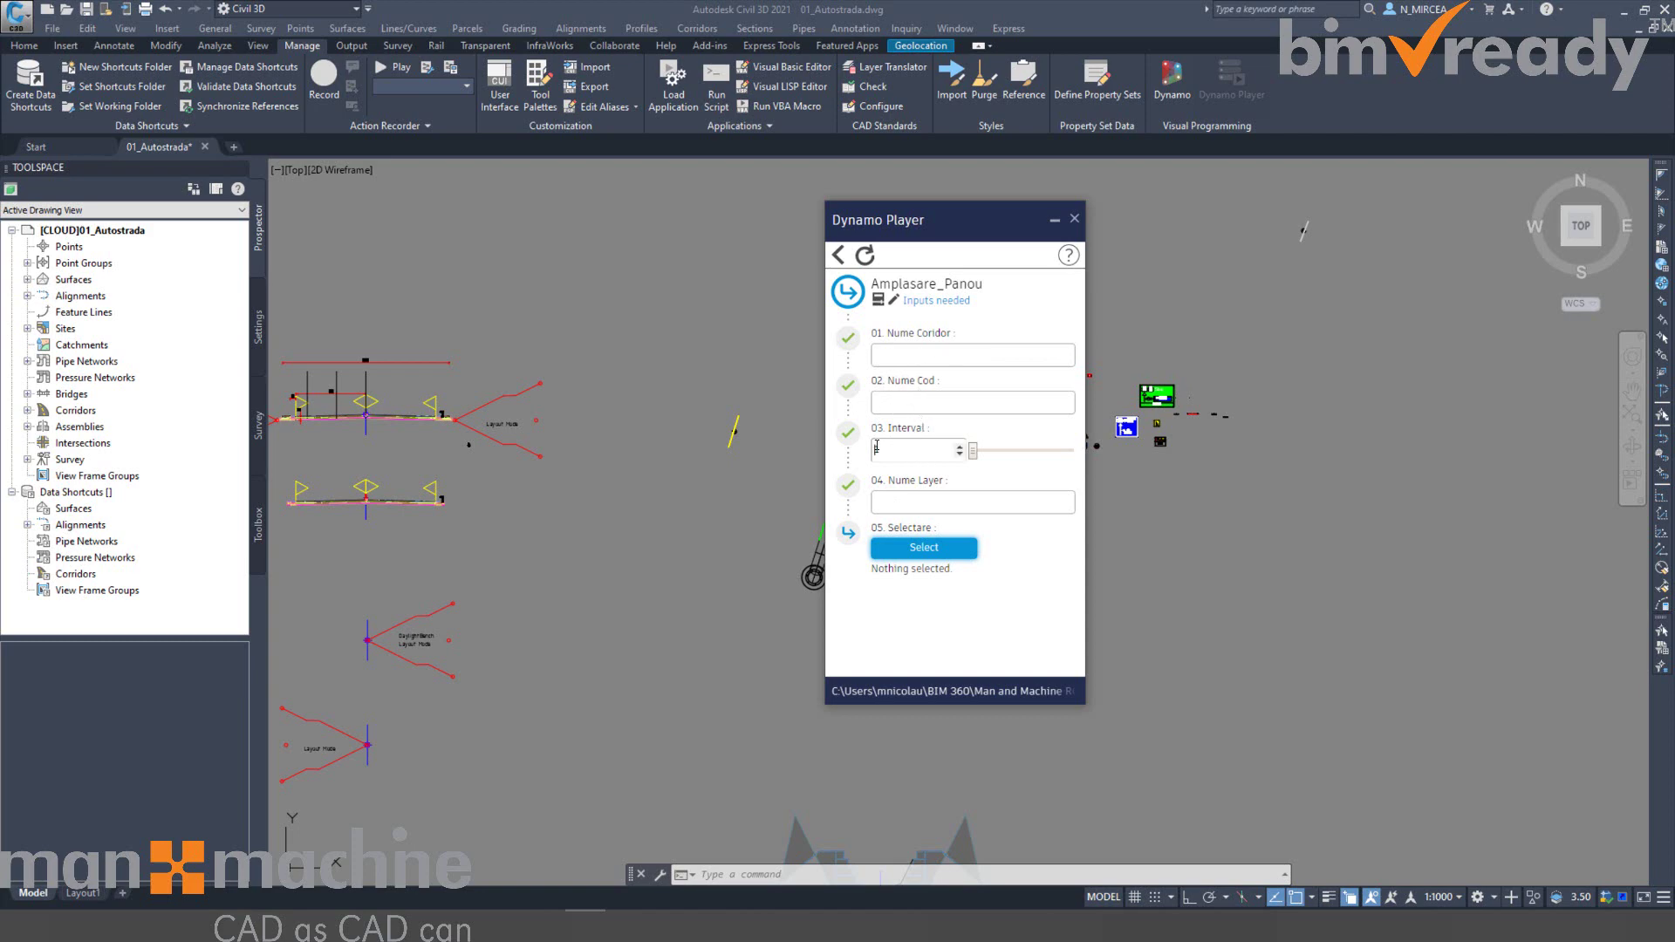
mouse_move(972, 450)
mouse_down()
mouse_move(1071, 451)
mouse_move(1000, 456)
mouse_up()
click(913, 348)
click(27, 410)
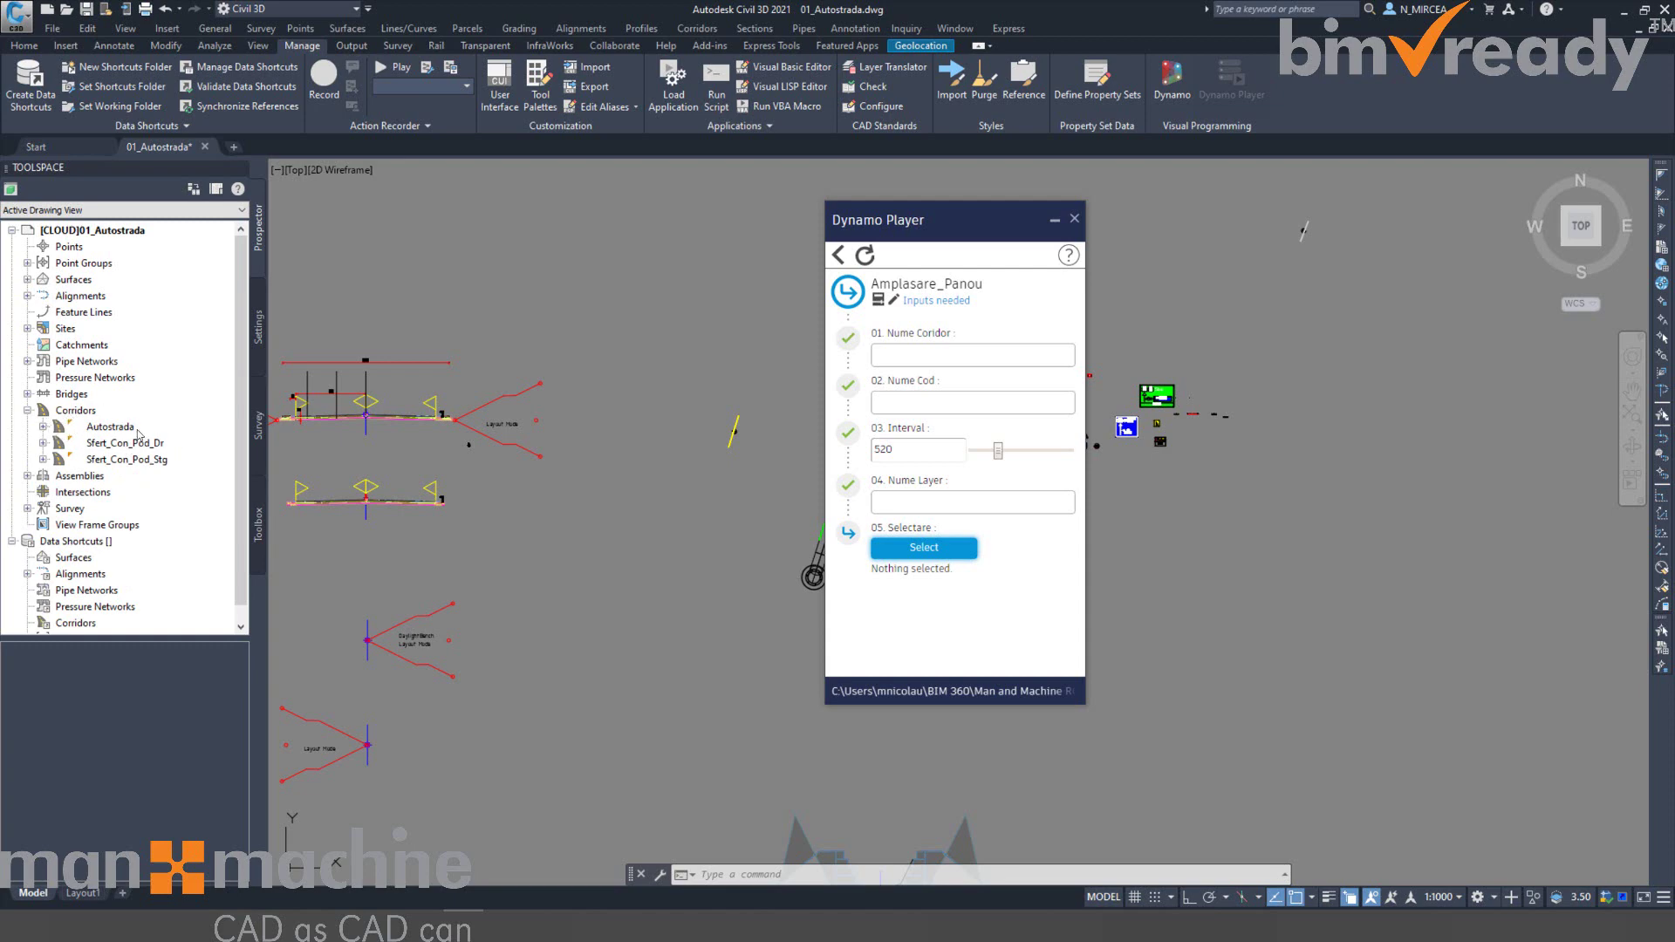
click(920, 354)
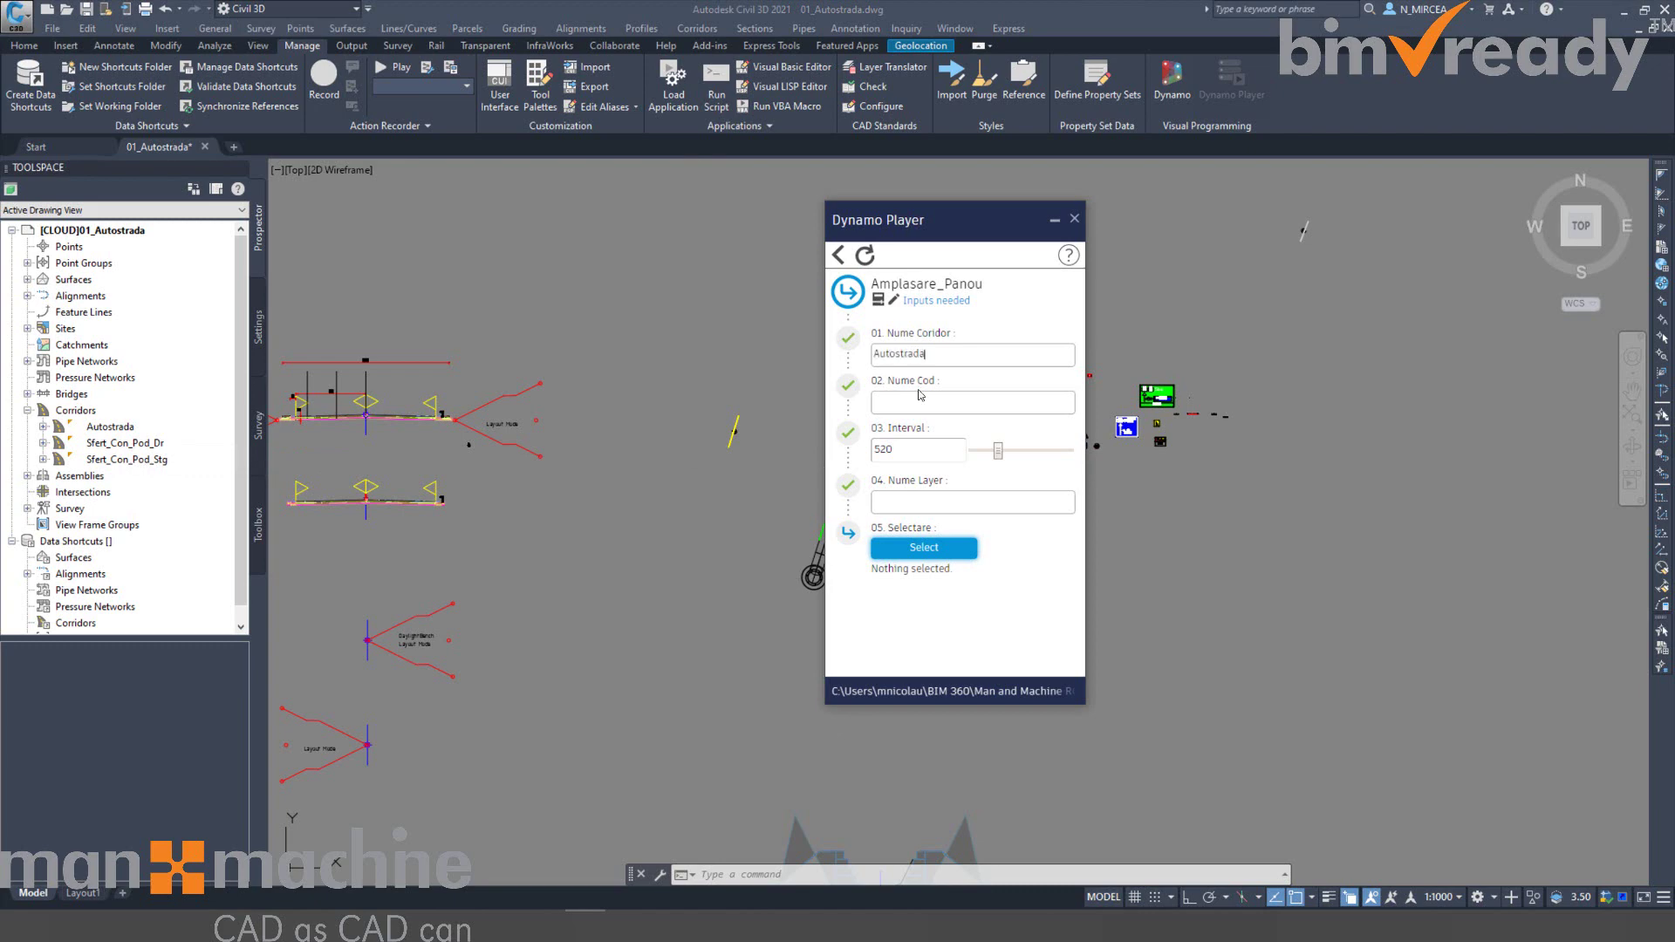
Move Dynamo Player off the cross-sections and zoom to both cross-section ends.
scroll(504, 508, up, 5)
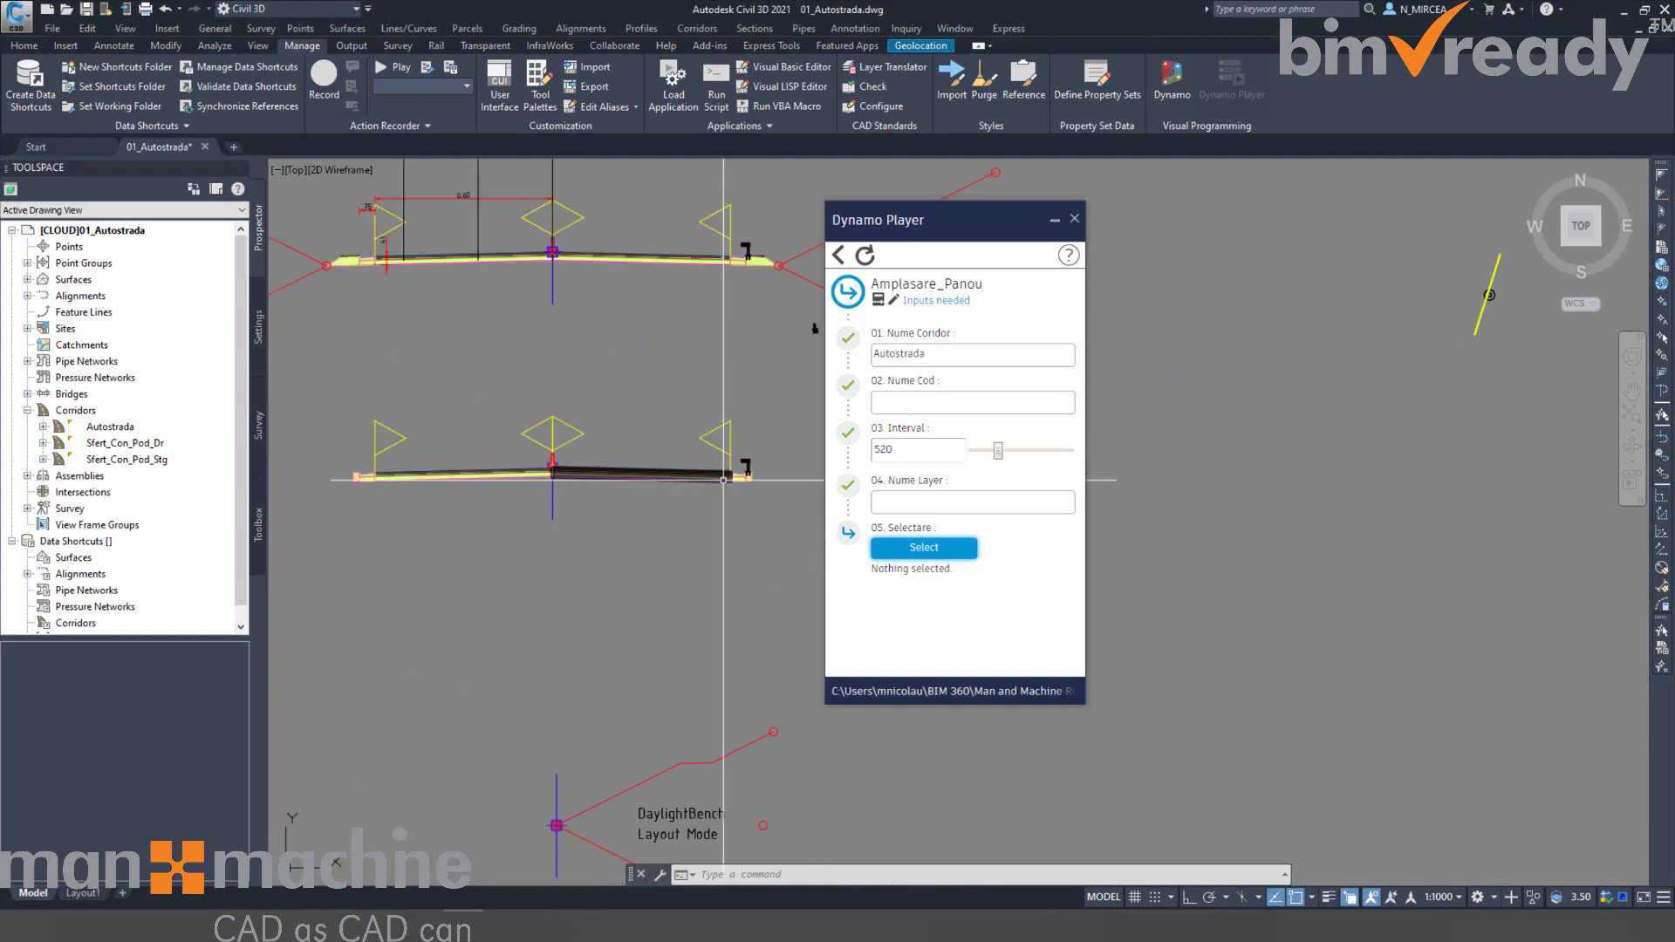
drag(955, 220, 1345, 221)
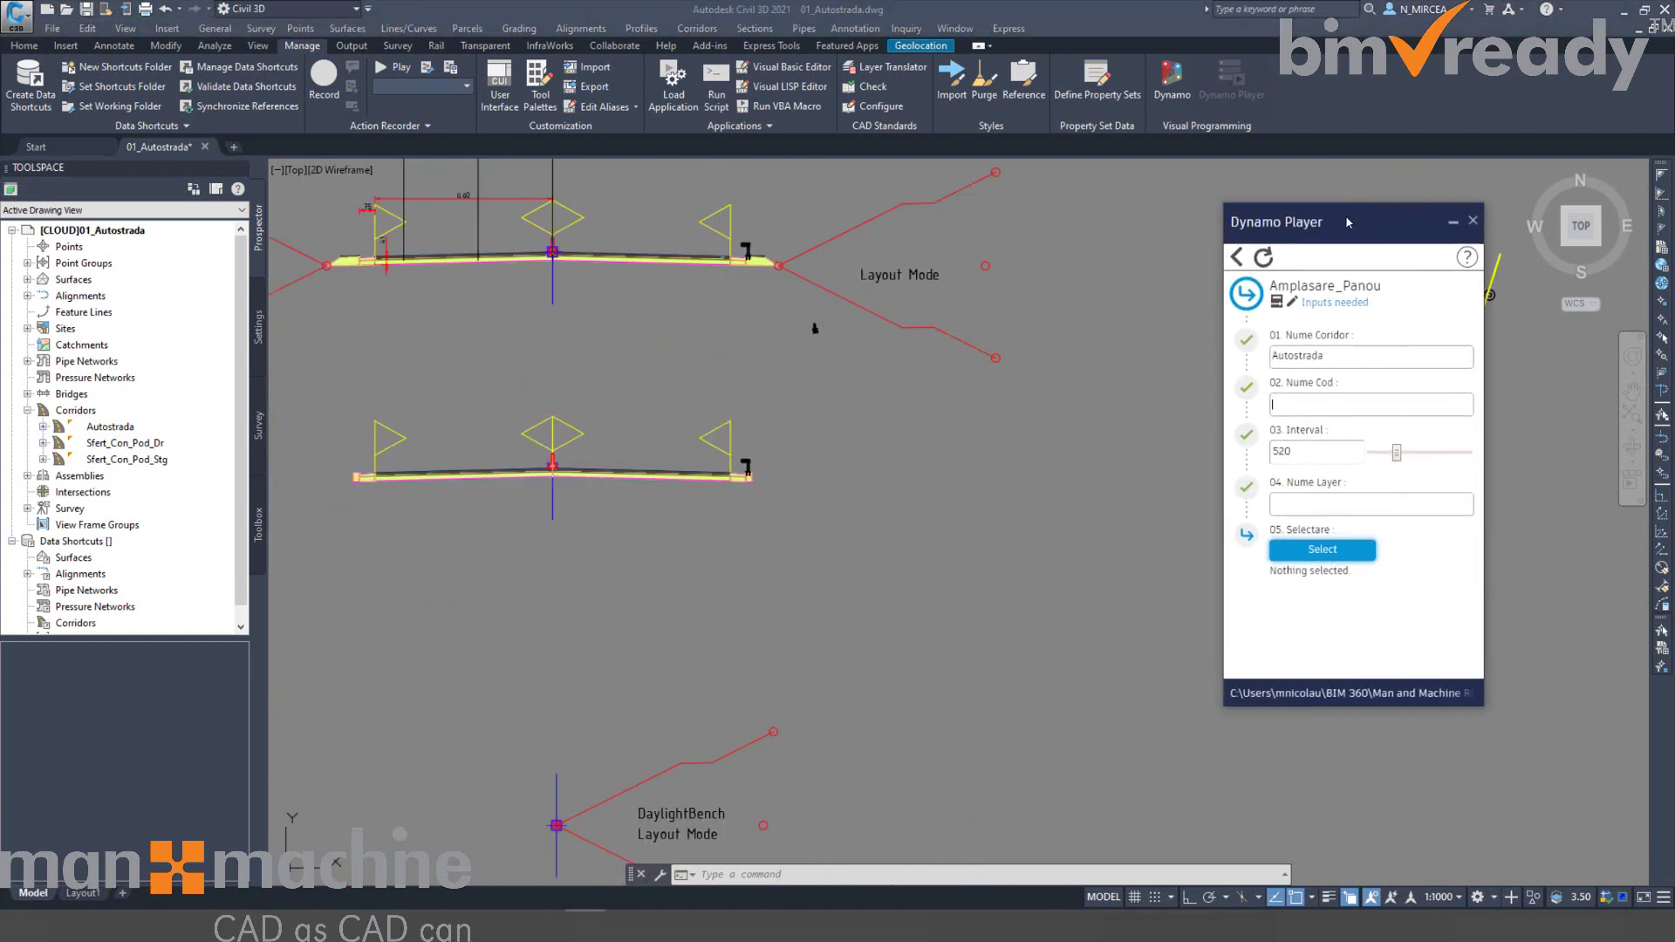
scroll(335, 471, up, 2)
scroll(785, 503, up, 4)
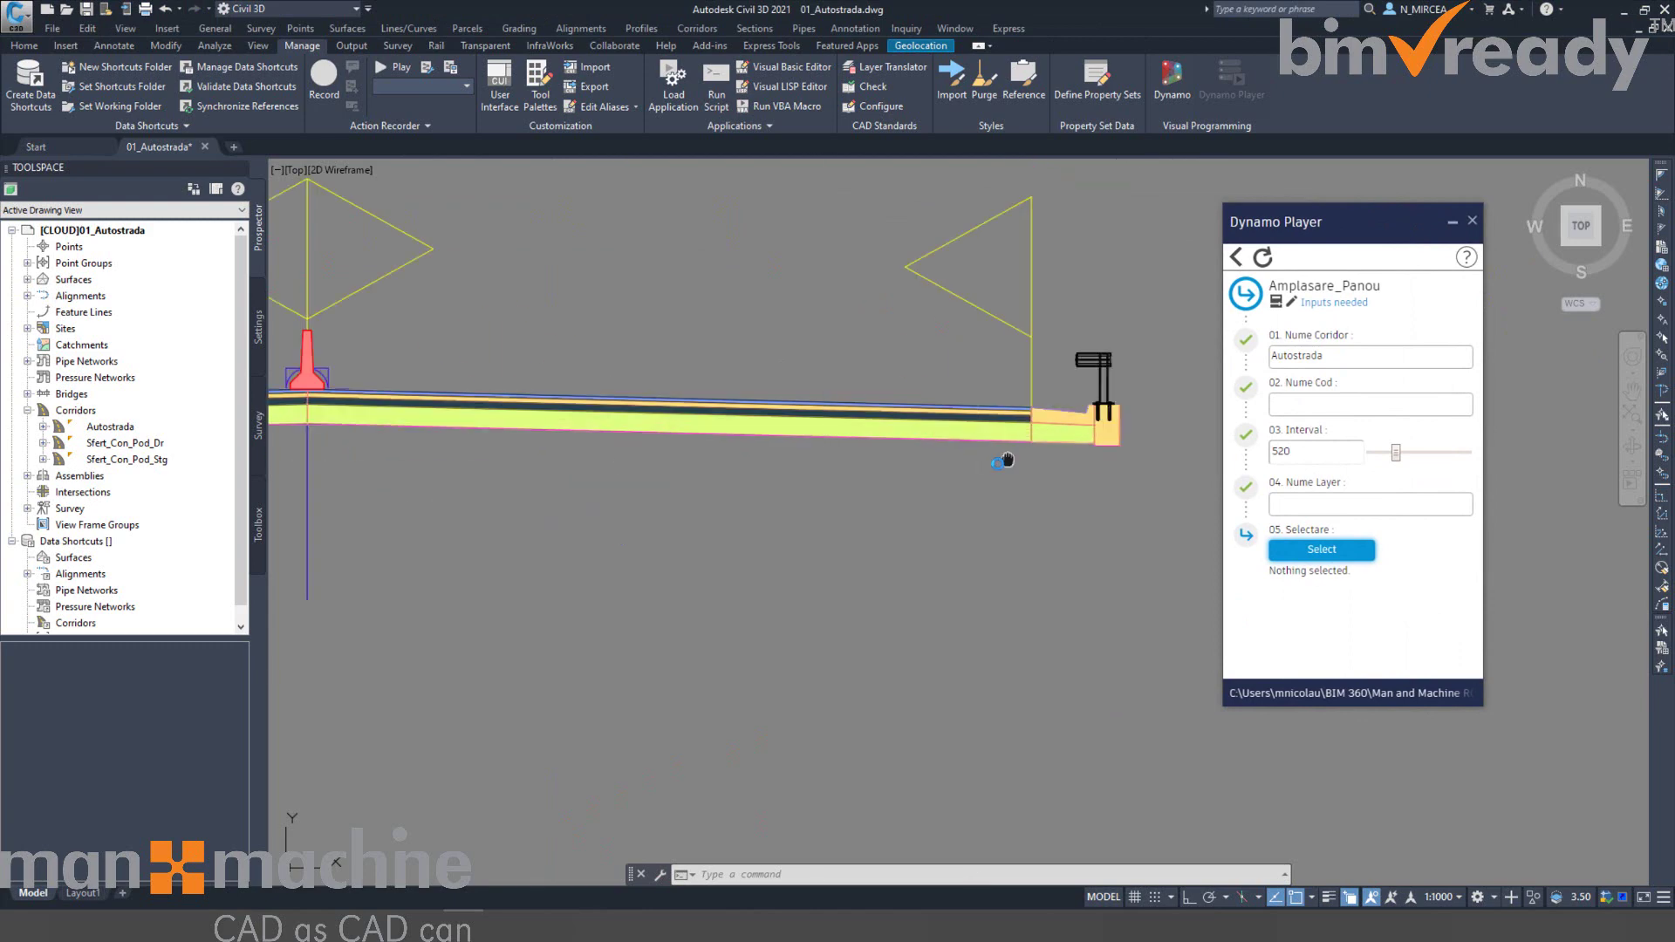
scroll(1006, 460, up, 3)
scroll(825, 477, up, 4)
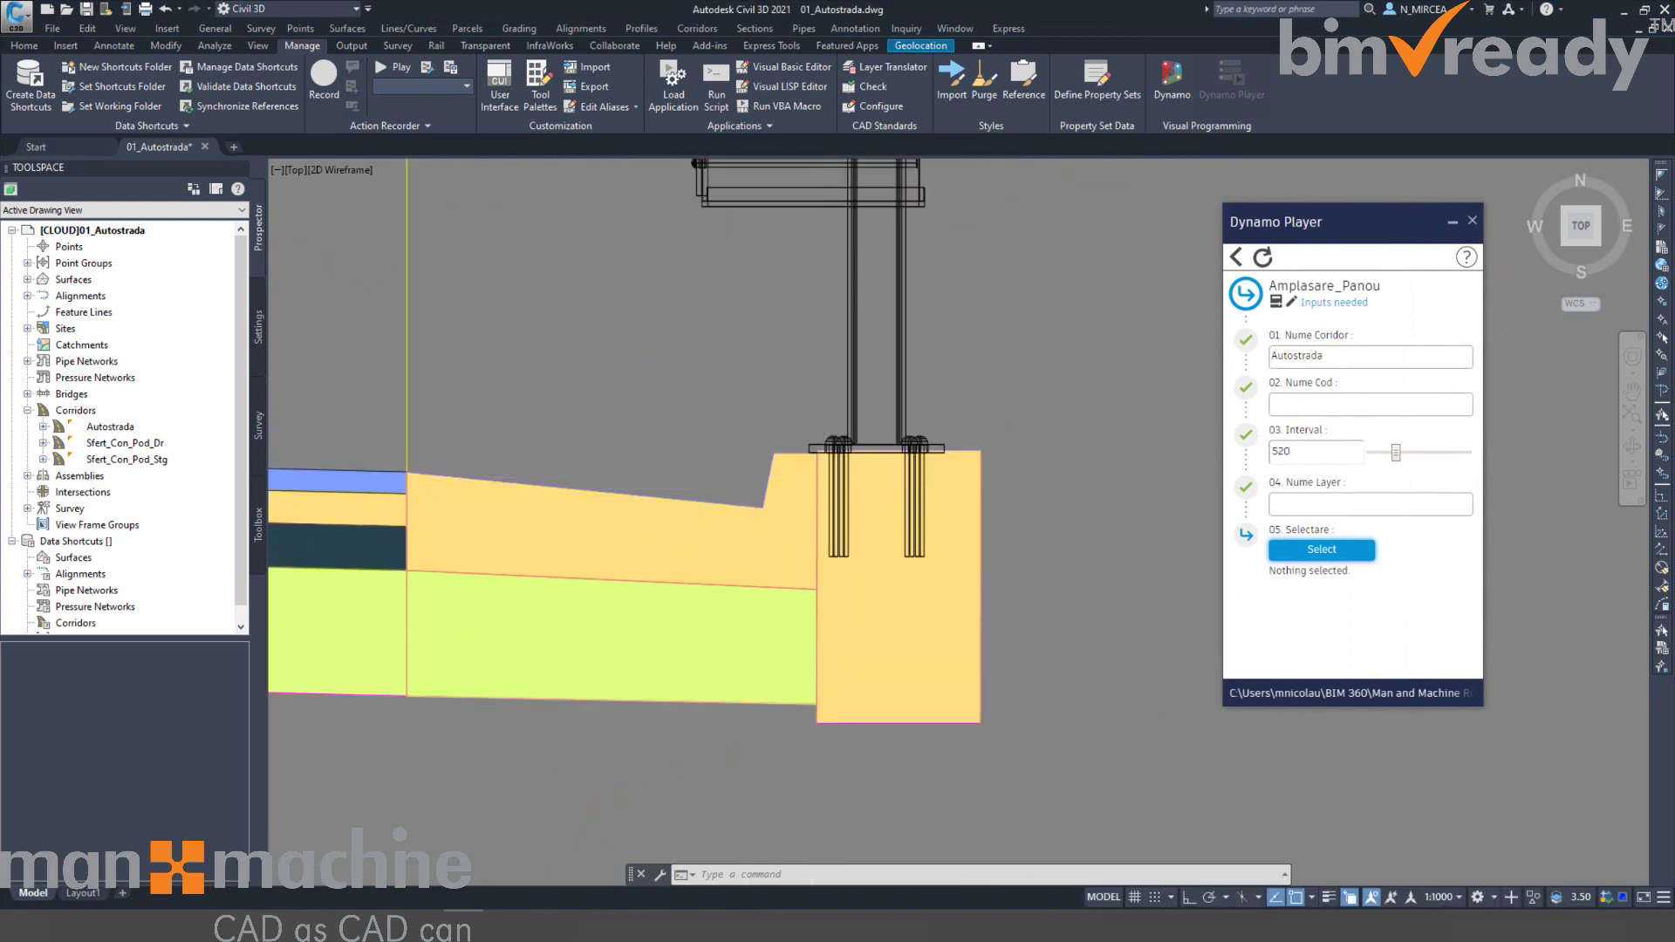
scroll(825, 477, down, 8)
mouse_move(808, 306)
middle_down()
mouse_move(793, 542)
mouse_move(808, 265)
middle_up()
scroll(832, 371, up, 4)
scroll(639, 499, down, 4)
mouse_move(685, 493)
middle_down()
mouse_move(755, 254)
mouse_move(766, 602)
middle_up()
scroll(812, 502, up, 5)
scroll(837, 528, up, 2)
scroll(911, 580, down, 3)
Window-select the pile, then crossing-select the corridor section, sign and triangle.
click(908, 555)
click(976, 646)
click(986, 664)
click(873, 526)
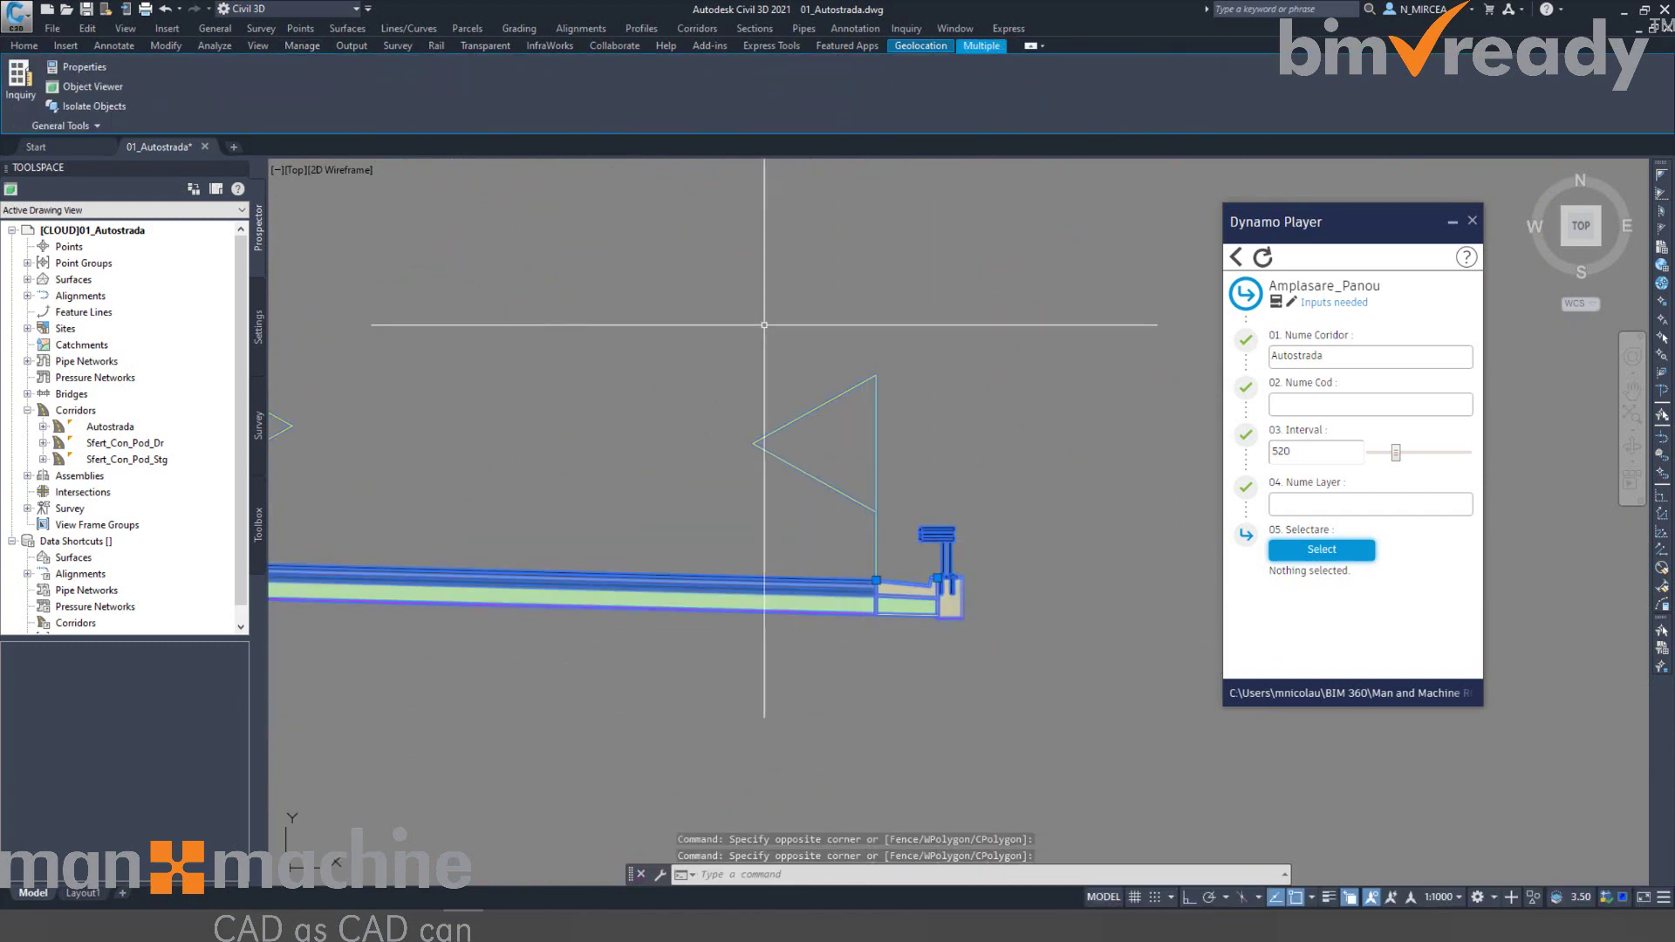
Select the POD assembly and open its Assembly Properties.
scroll(539, 375, down, 6)
middle_drag(524, 383, 718, 407)
key(Escape)
click(652, 490)
click(638, 476)
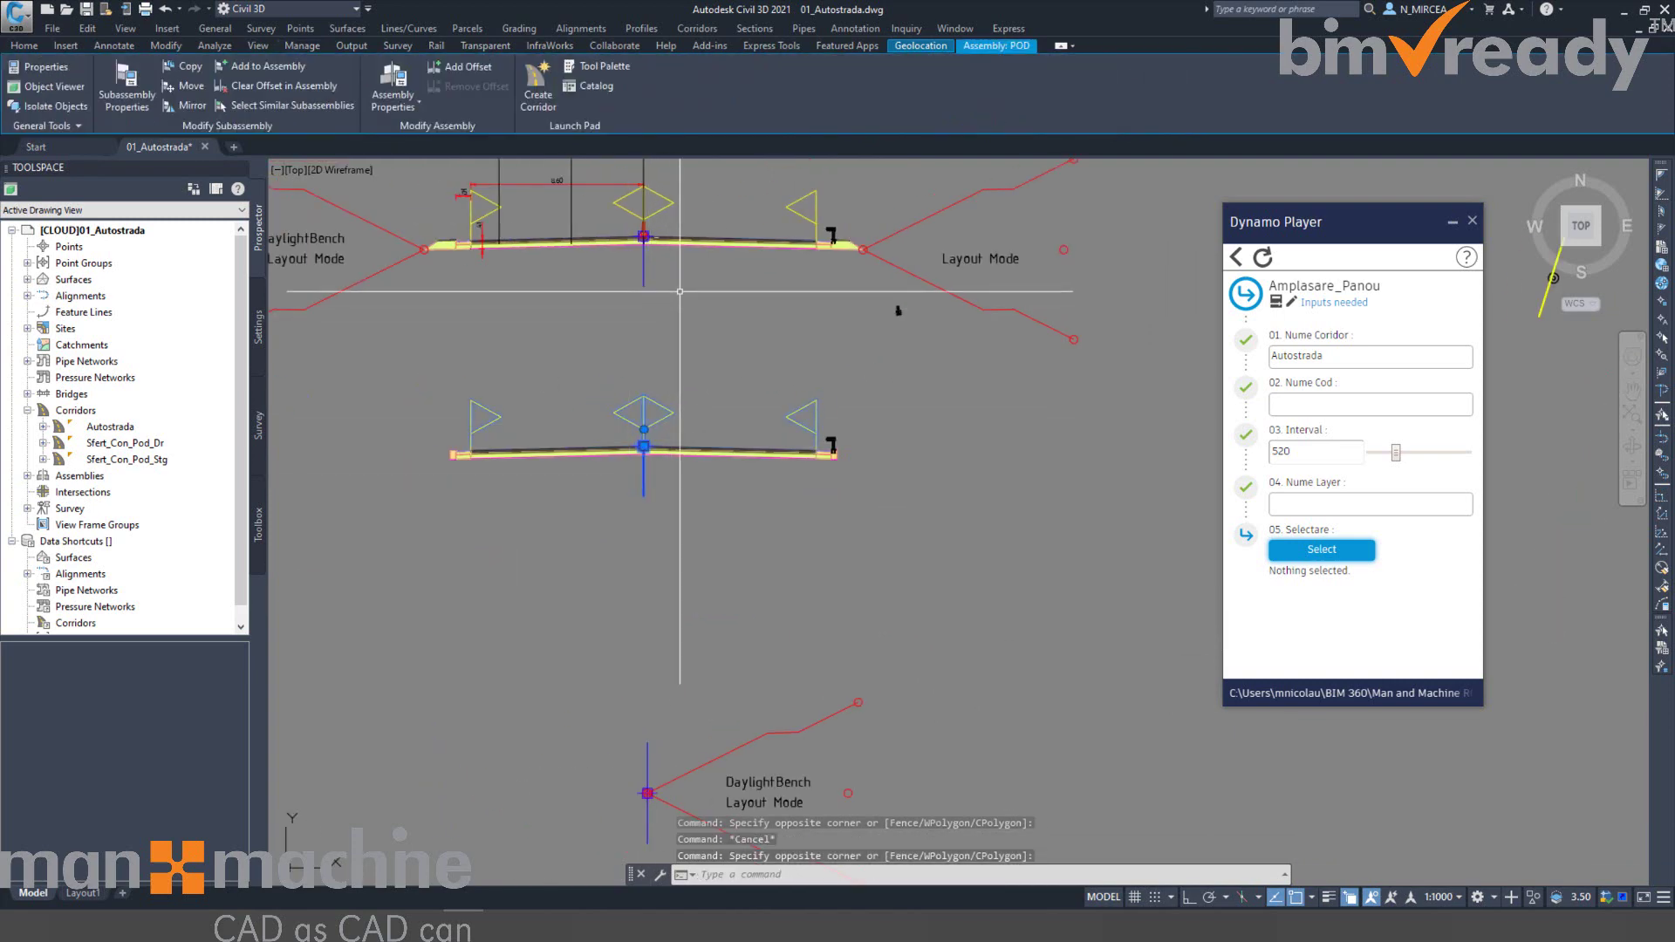
right_click(706, 294)
click(807, 458)
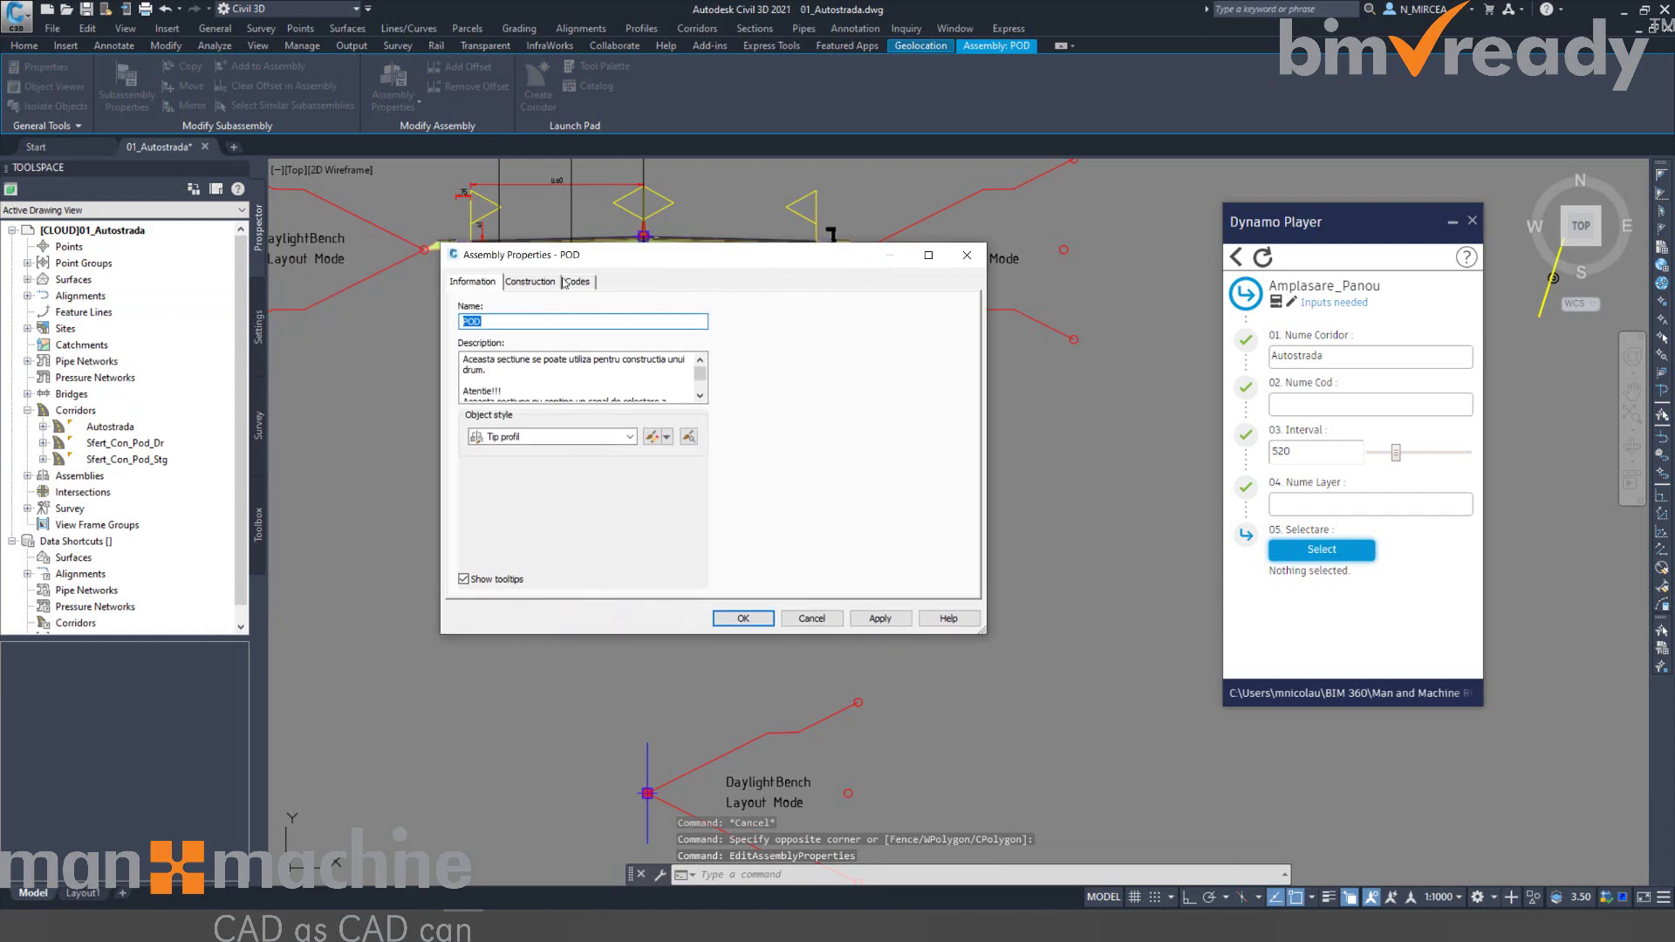
Show the POD assembly's point codes and find the Pst and Pdr codes.
click(577, 282)
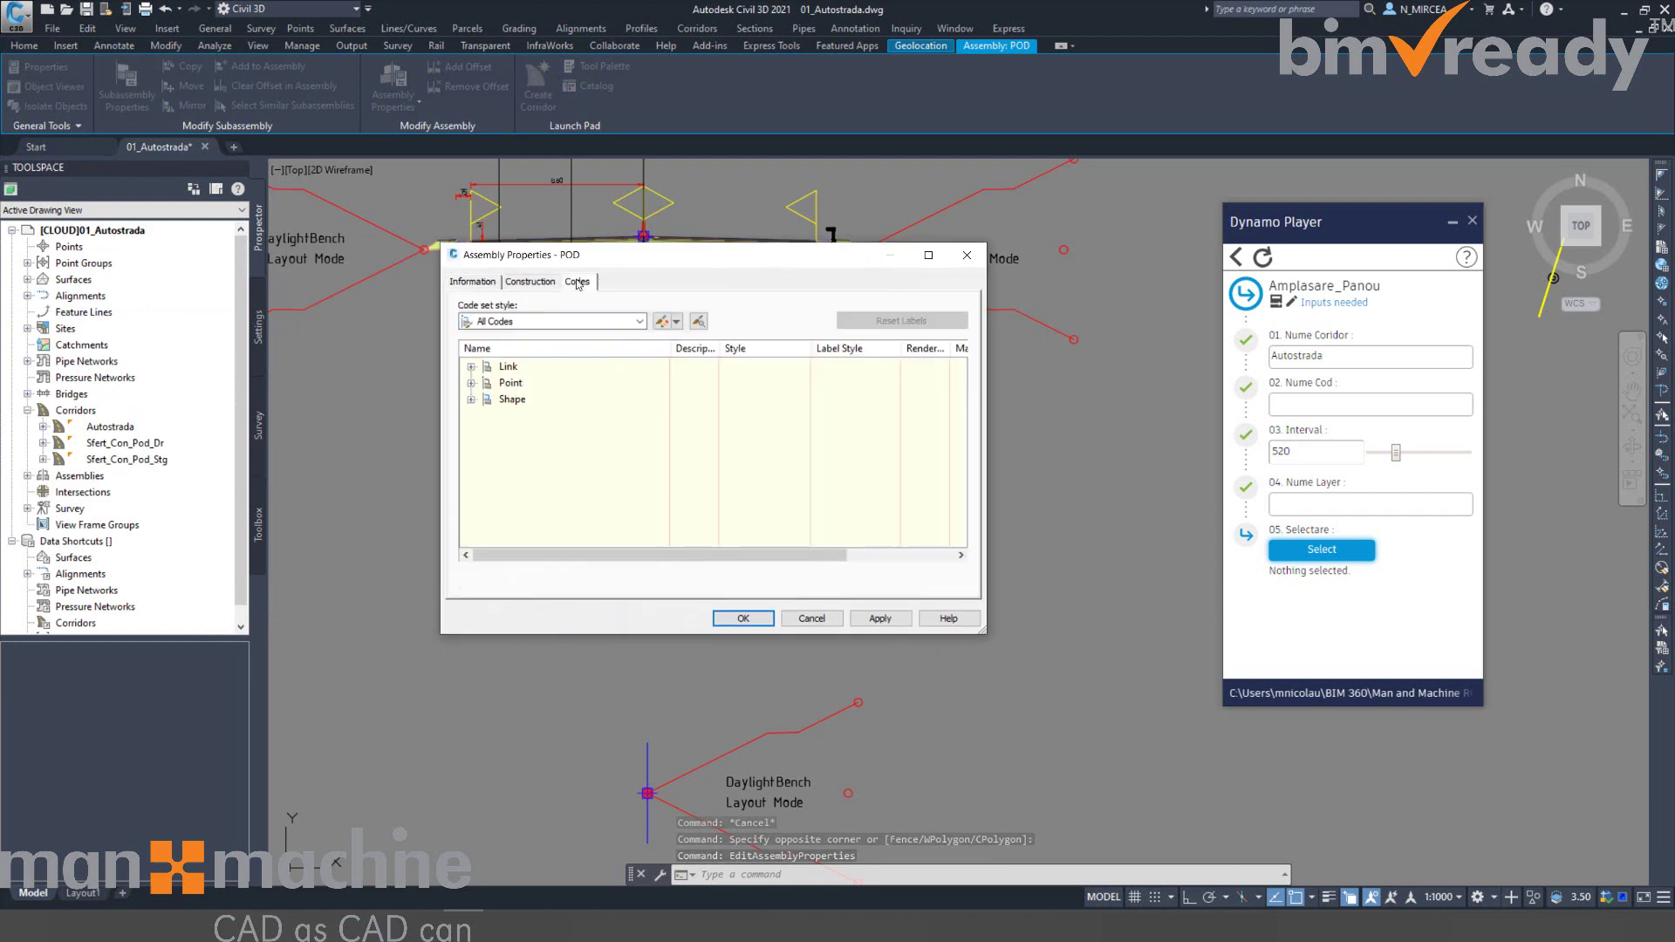
click(471, 384)
scroll(550, 431, down, 5)
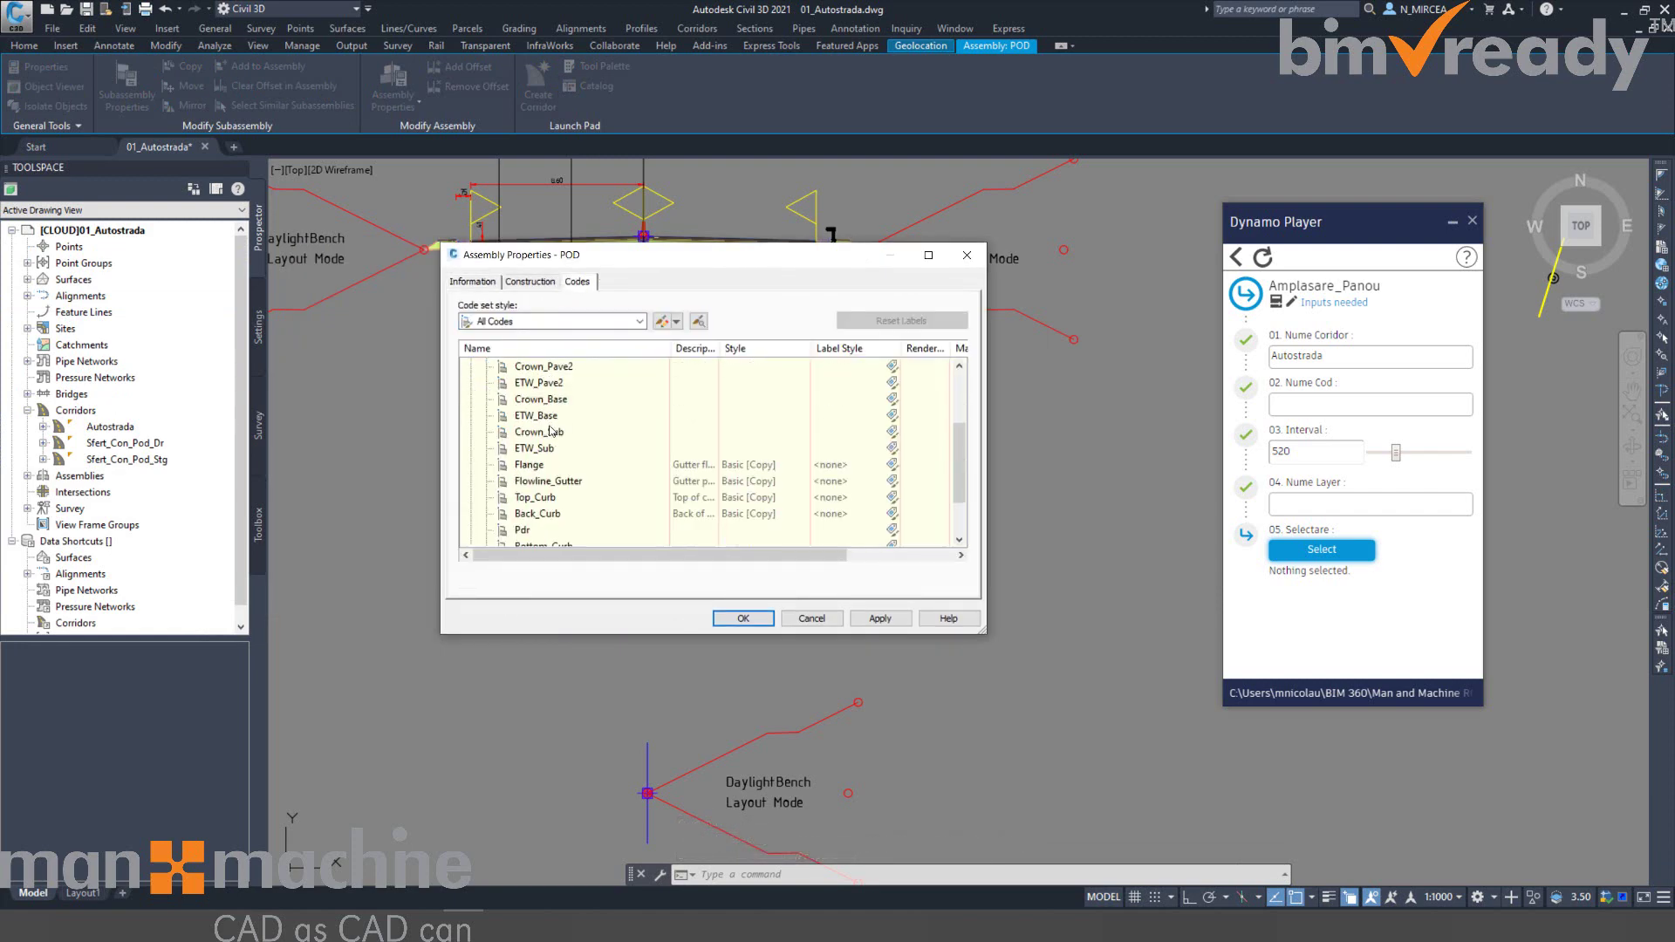
scroll(554, 502, up, 3)
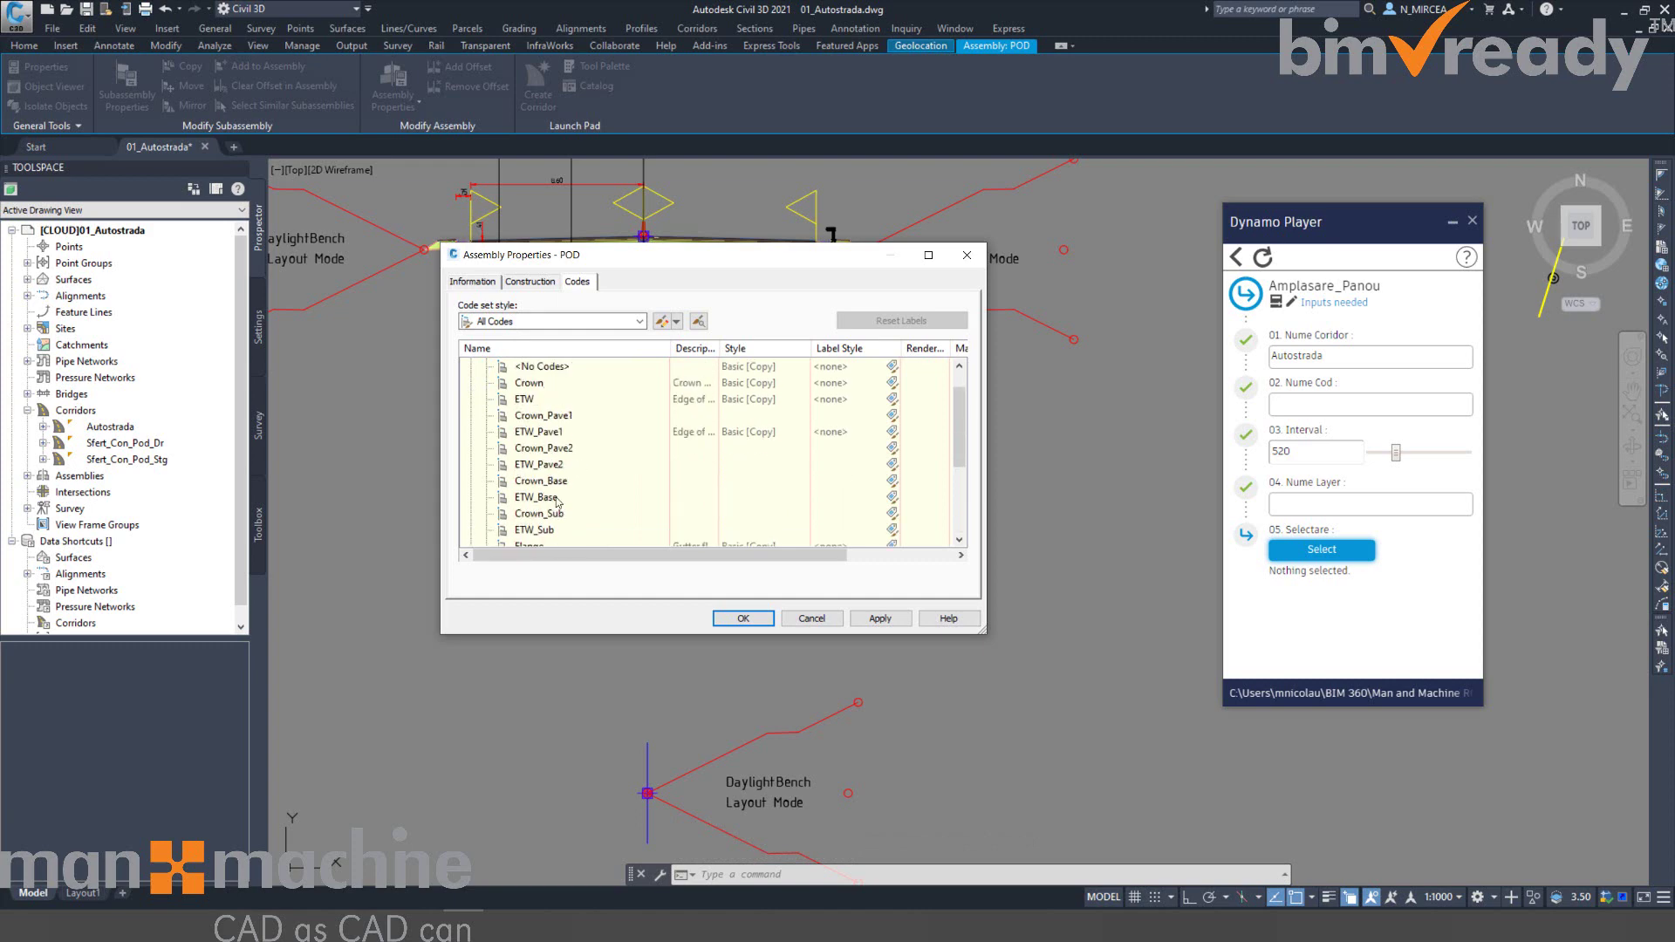
scroll(555, 489, down, 3)
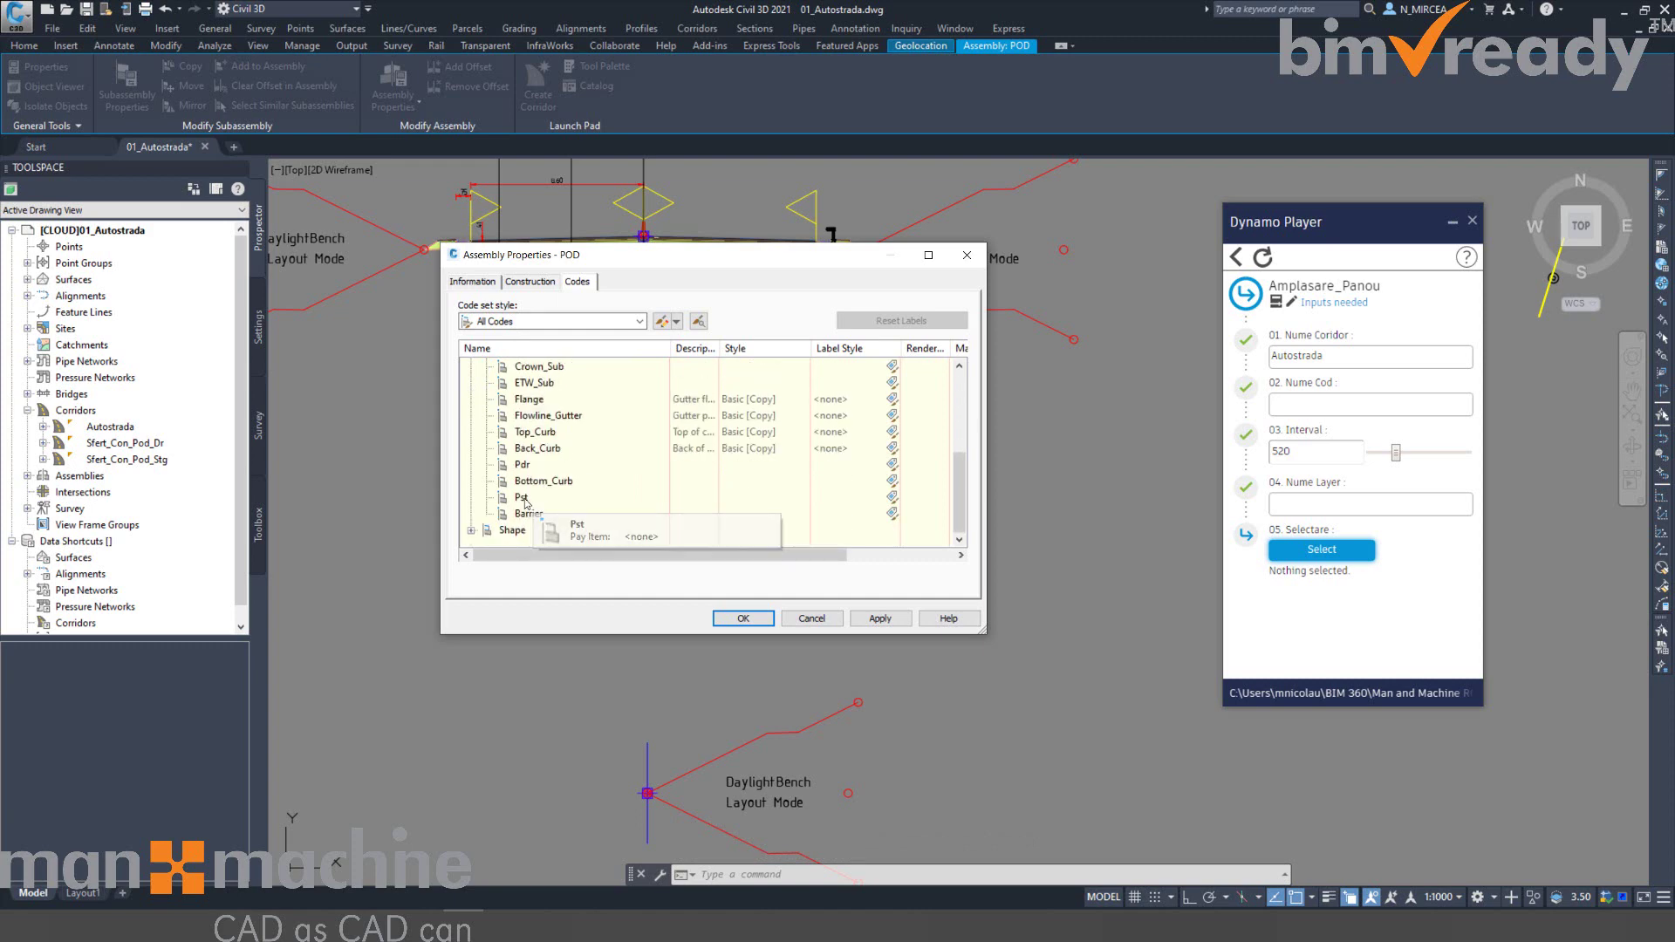
click(536, 499)
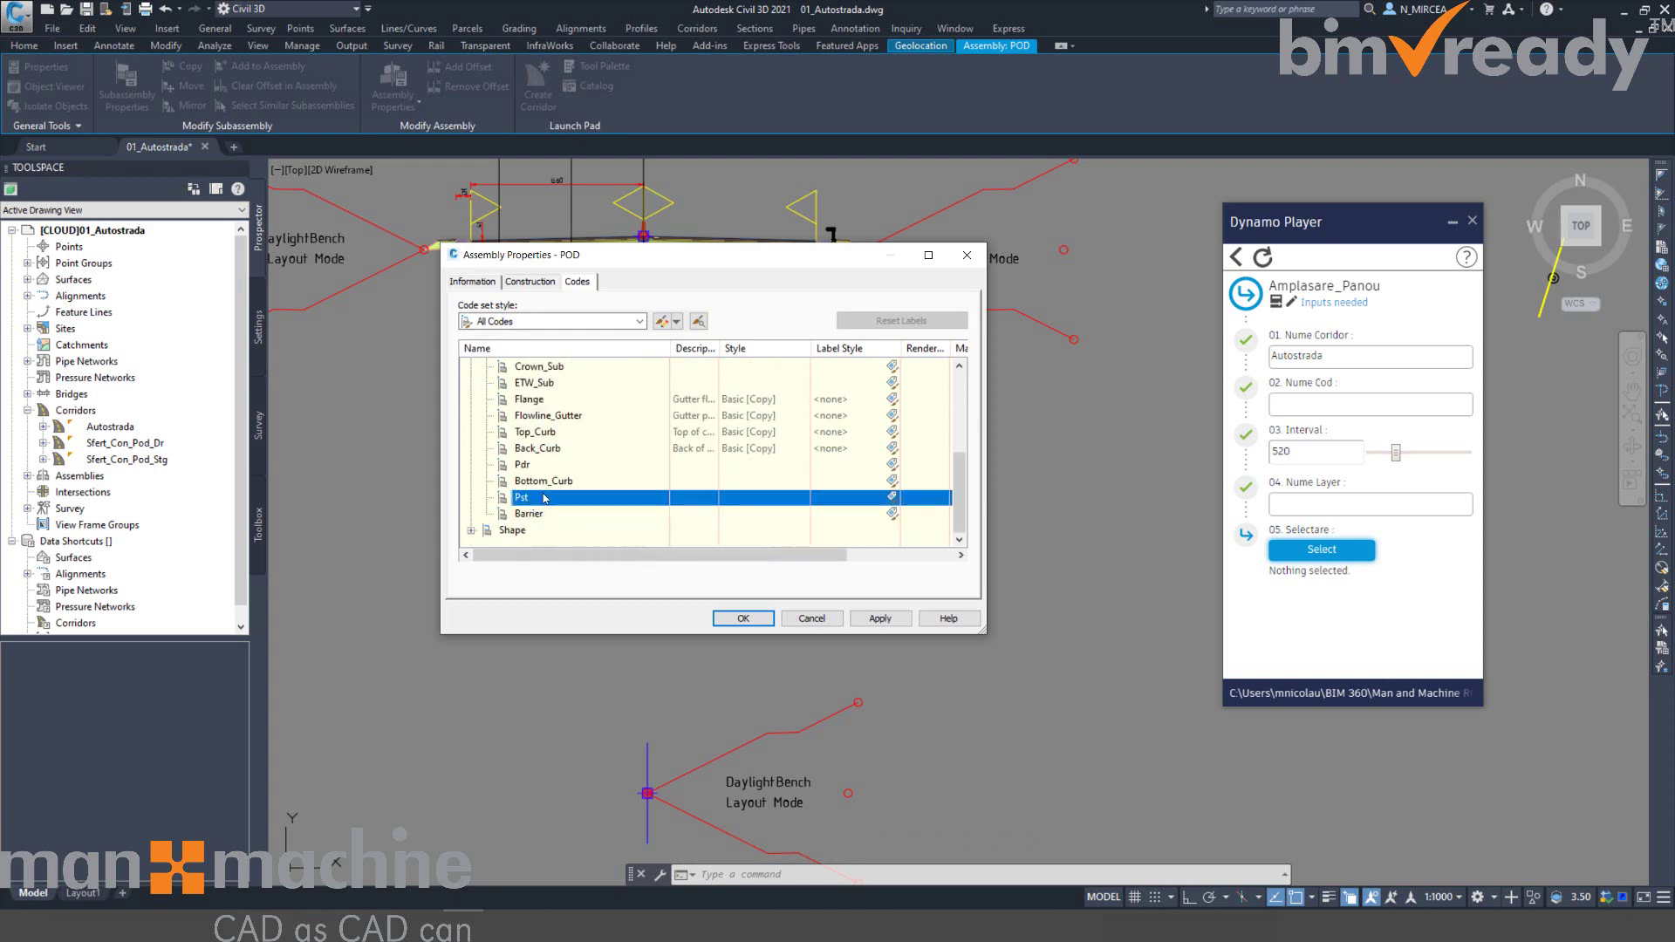
click(528, 467)
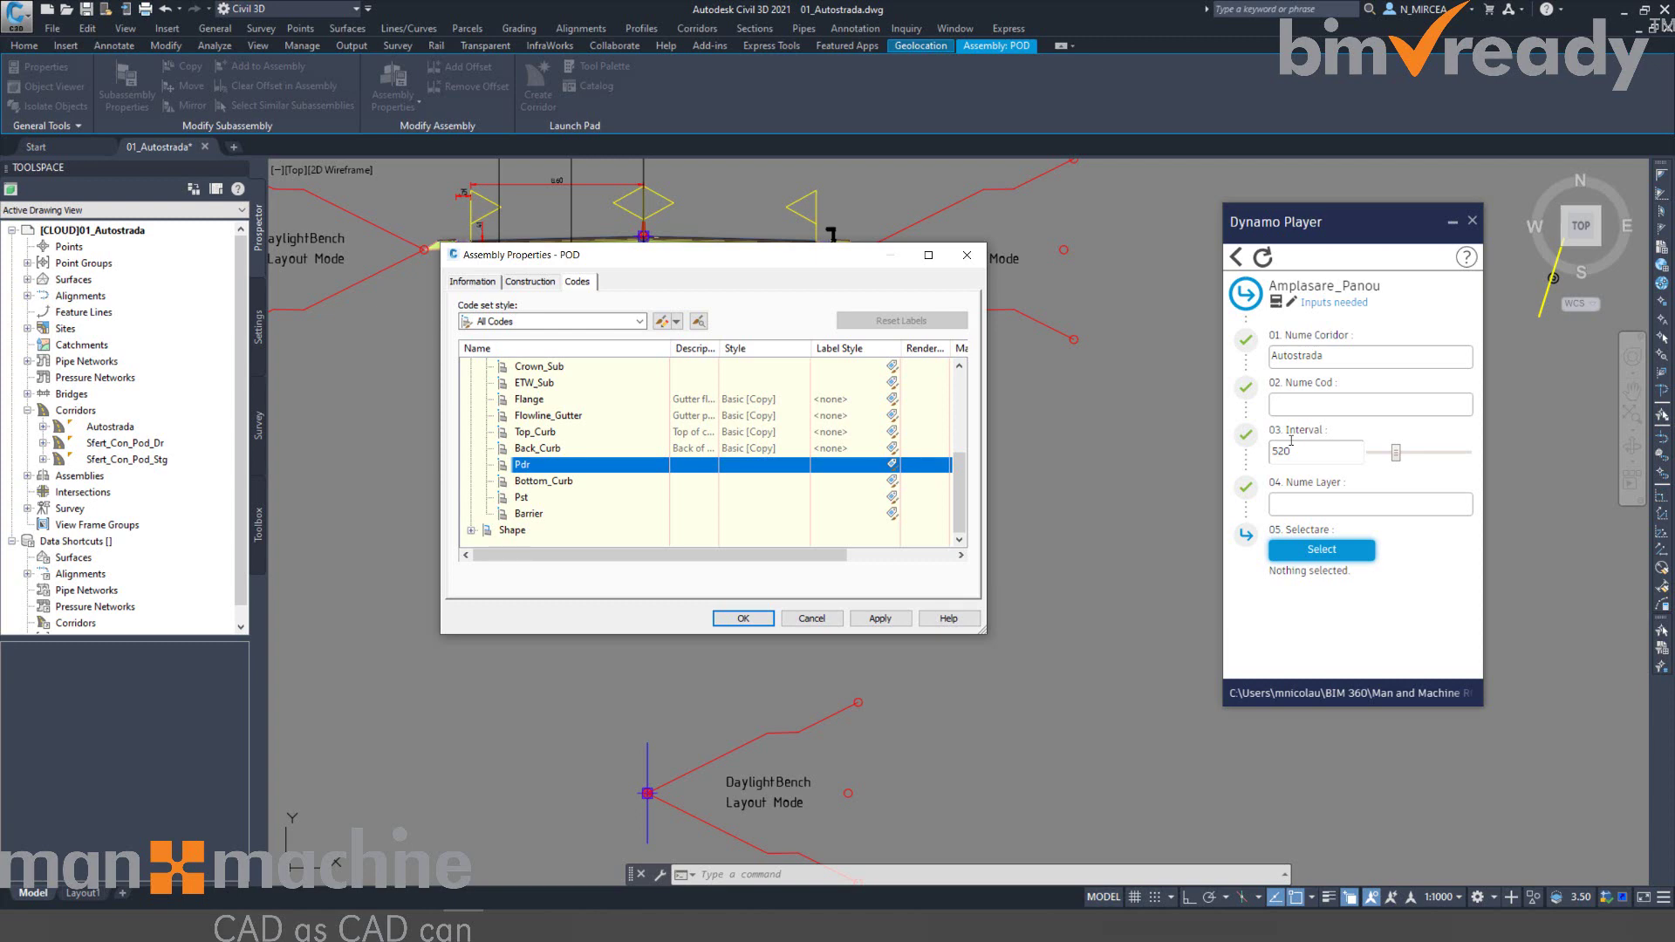
Compare Flange, Pdr, Top_Curb, Back_Curb and Bottom_Curb in the point code list.
click(528, 400)
scroll(567, 462, up, 2)
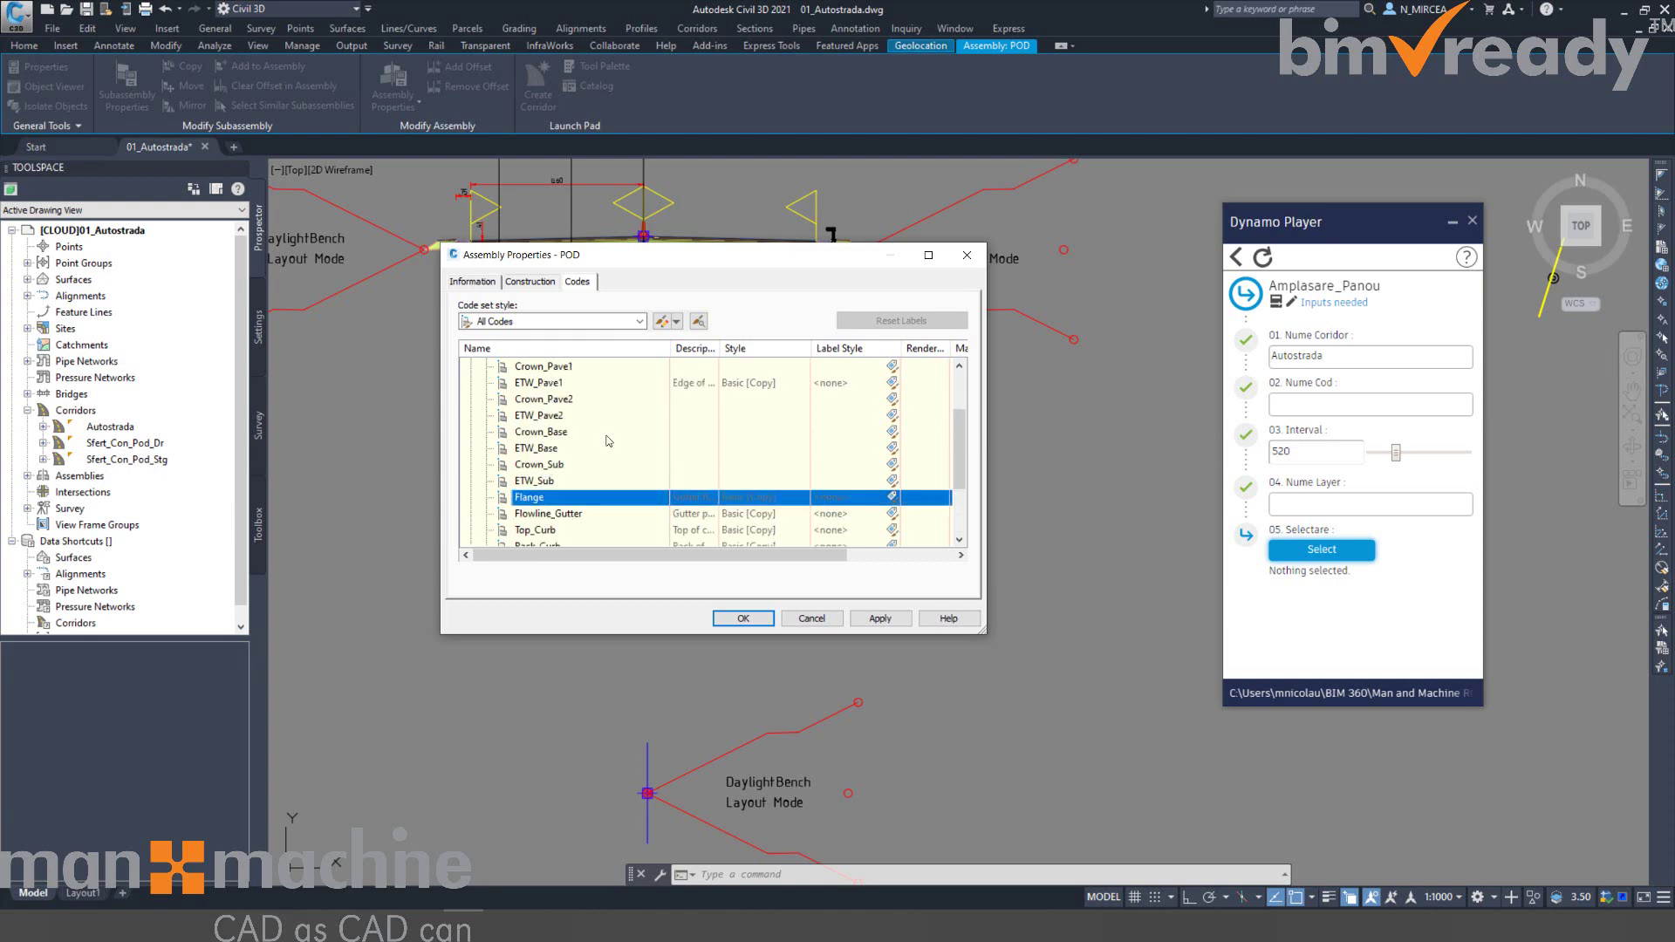
scroll(630, 436, down, 2)
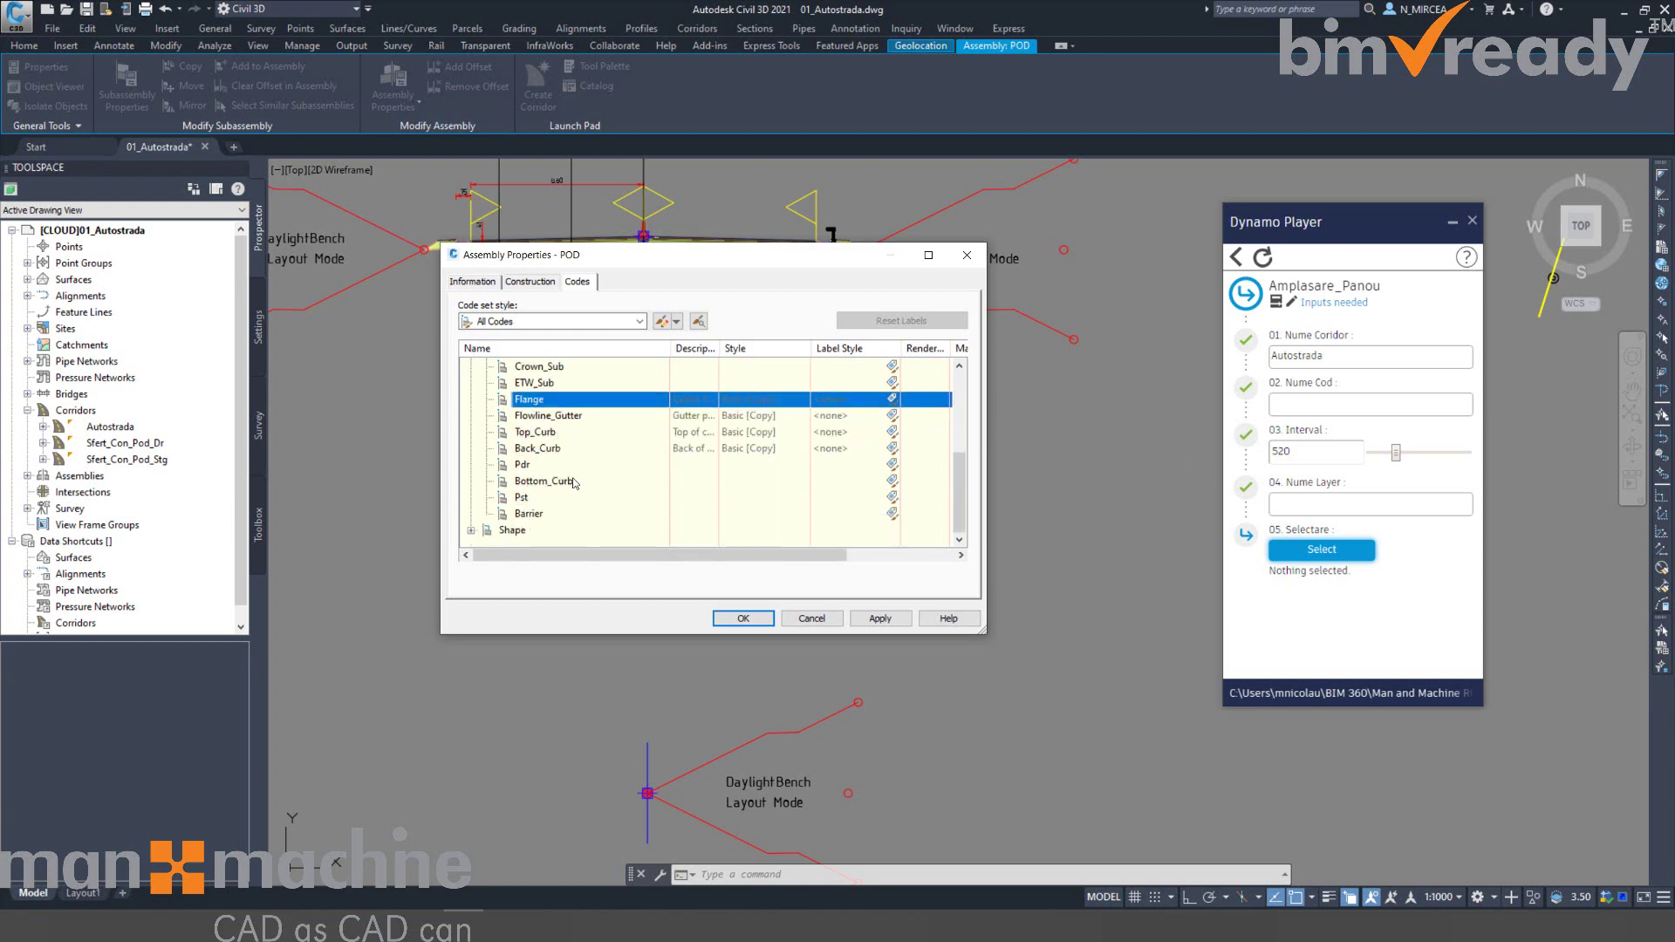
click(519, 471)
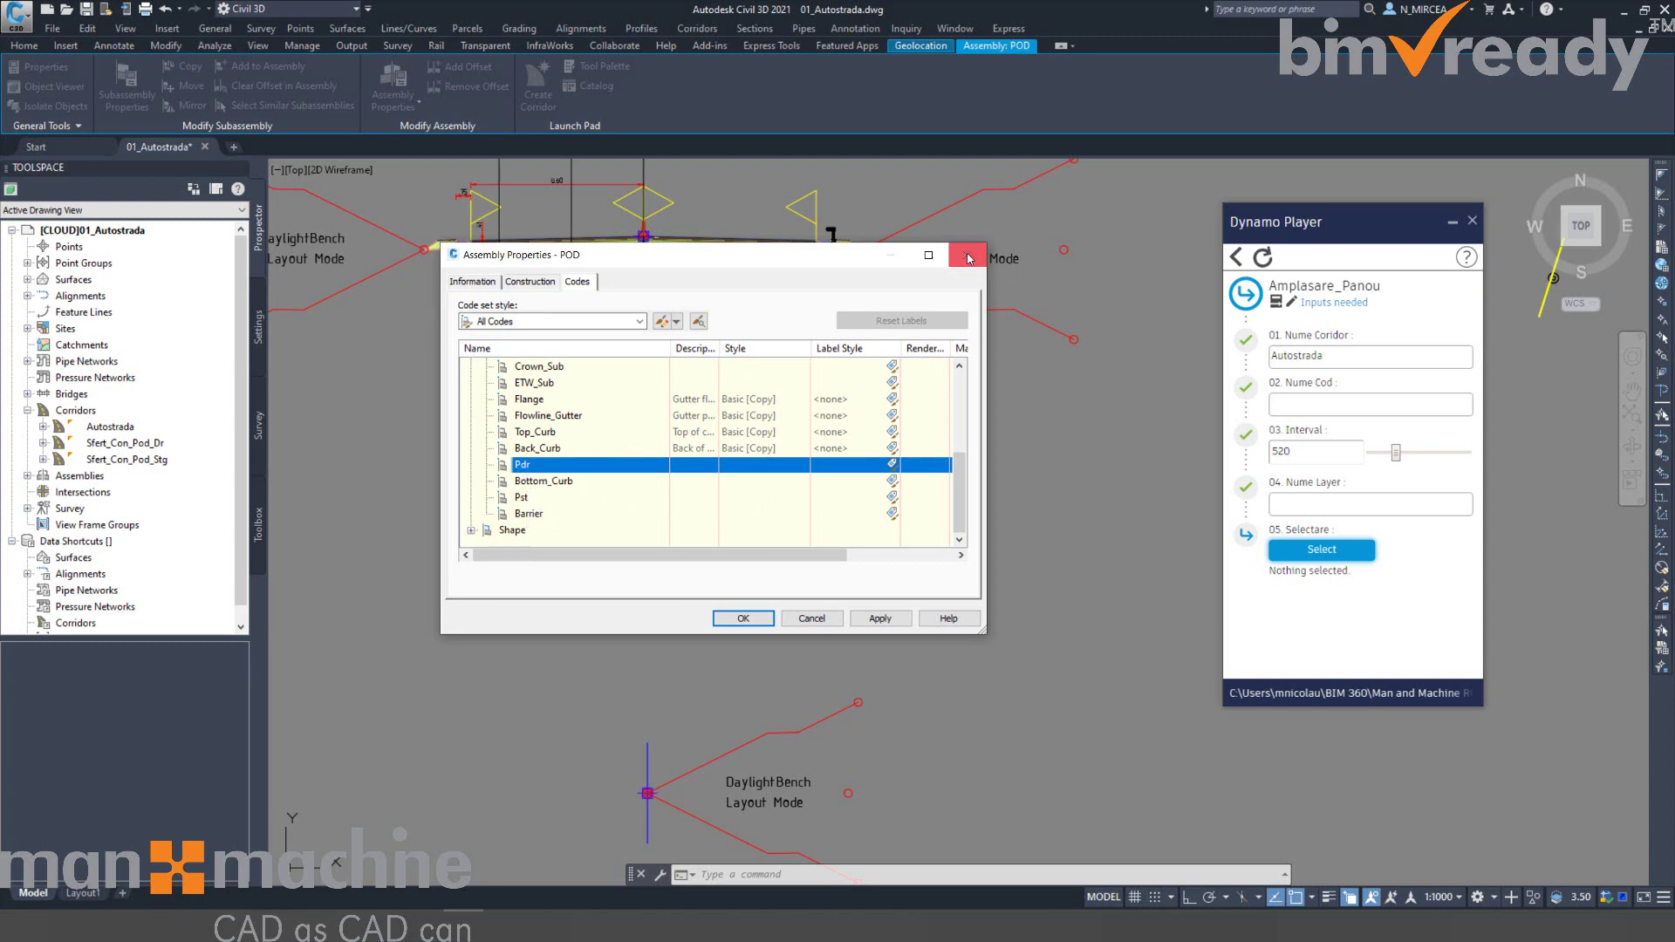
right_click(528, 431)
click(532, 432)
click(541, 448)
click(547, 482)
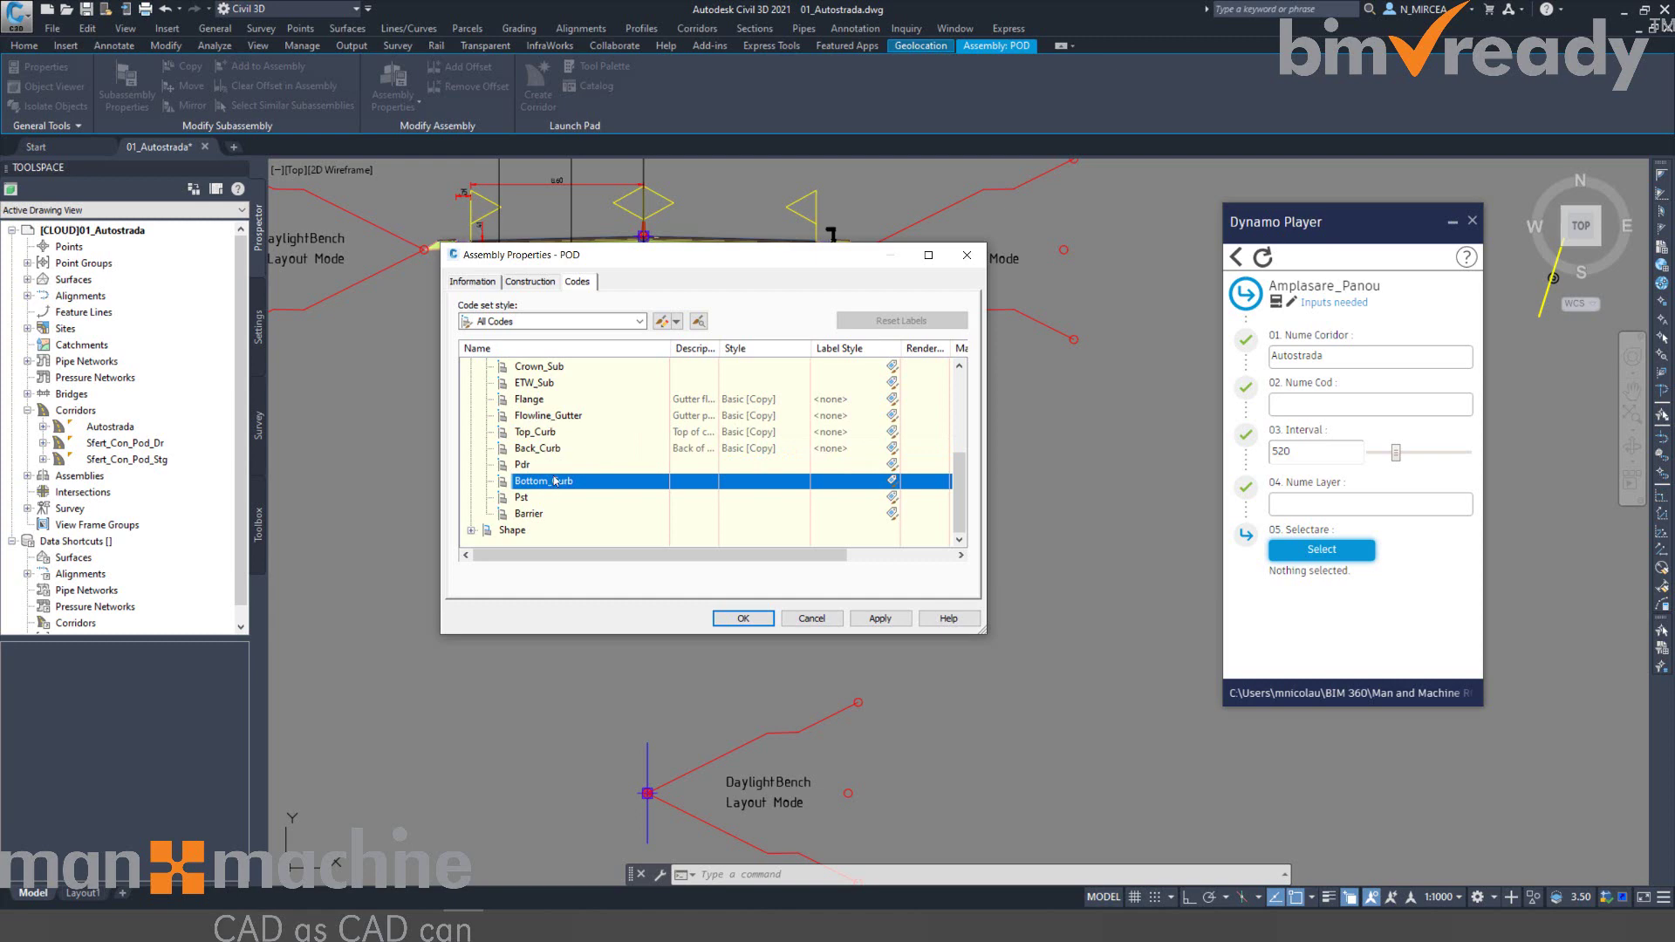
Move the dialog aside, select the Pdr code again, and close Assembly Properties.
drag(861, 254, 886, 375)
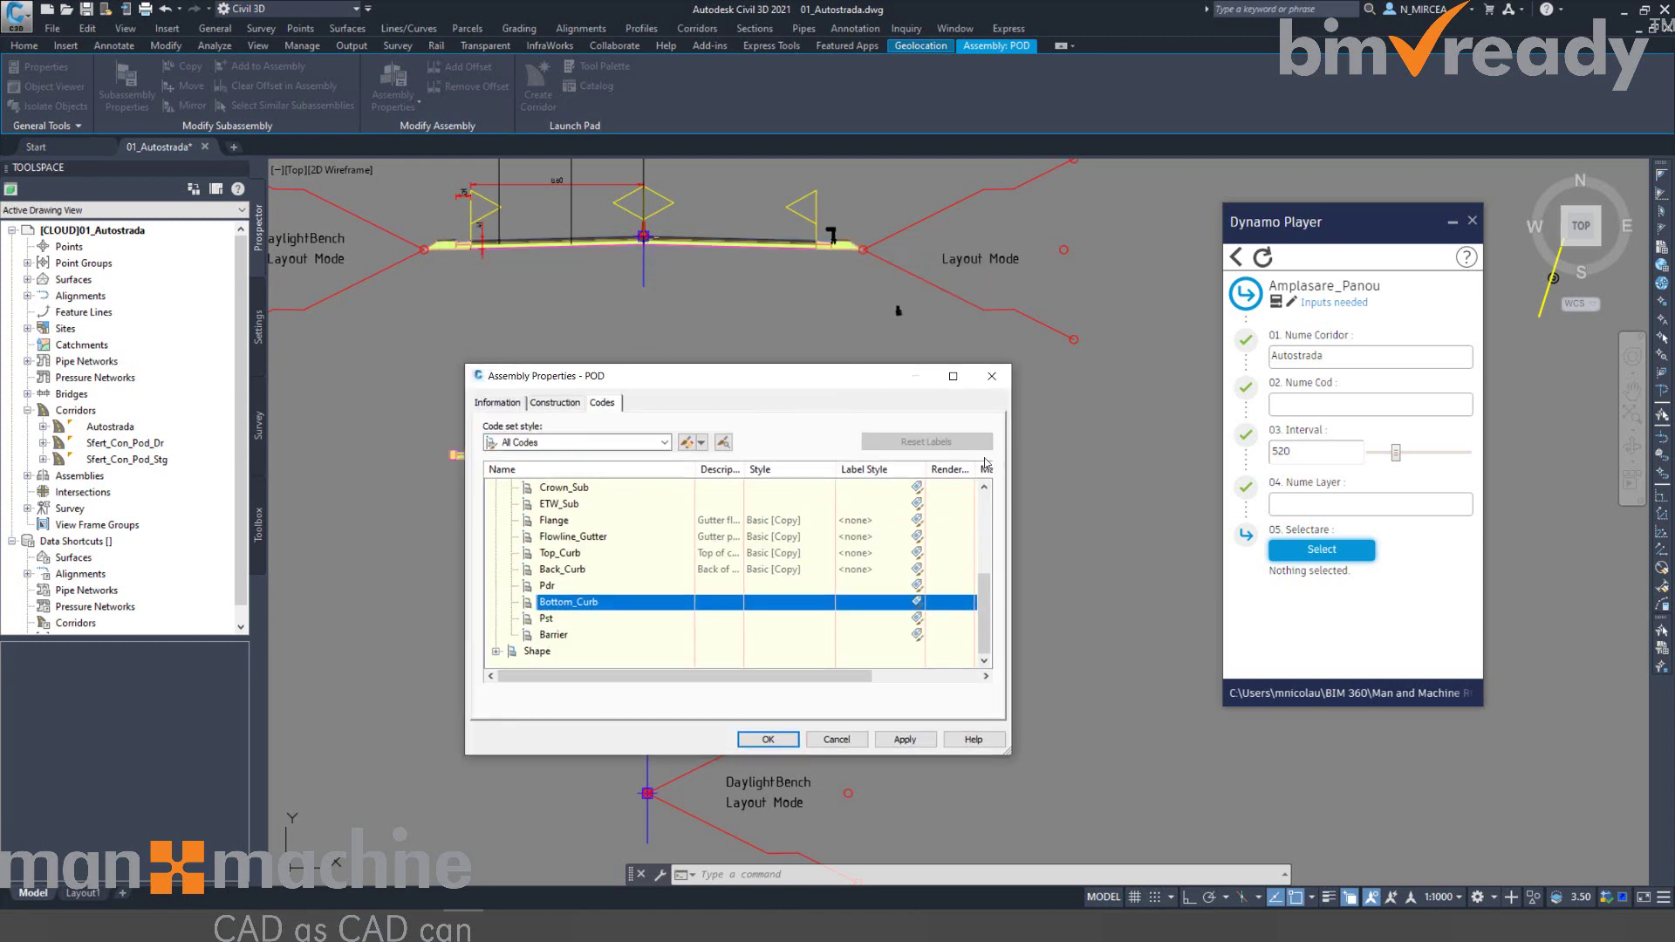
click(558, 585)
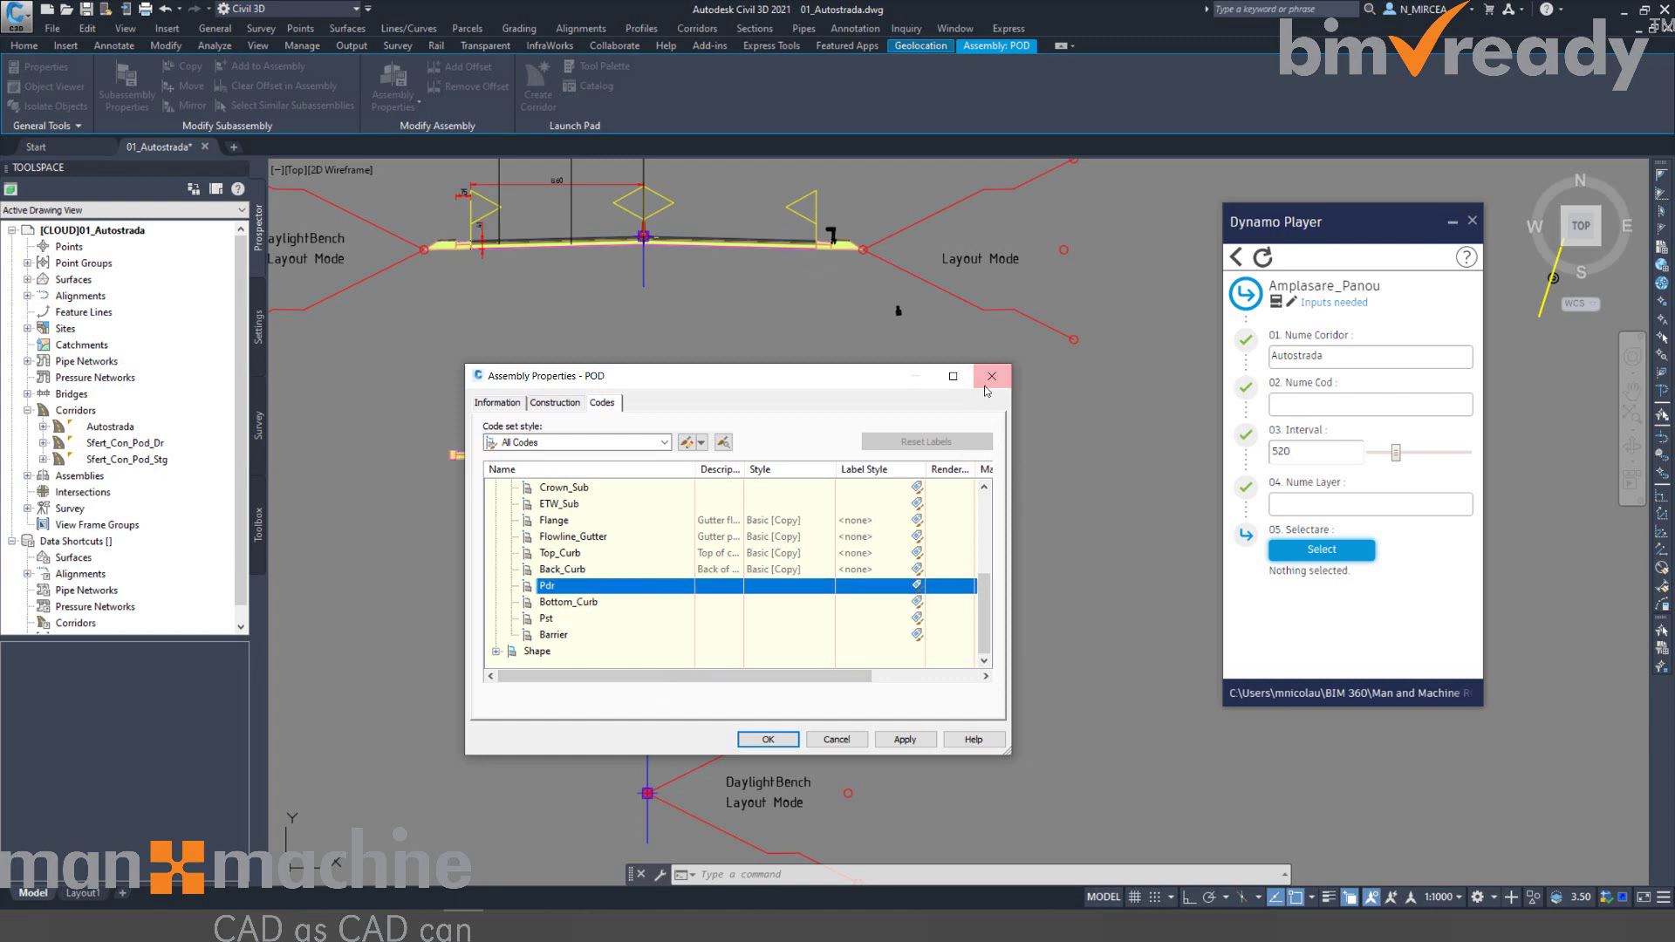
click(991, 380)
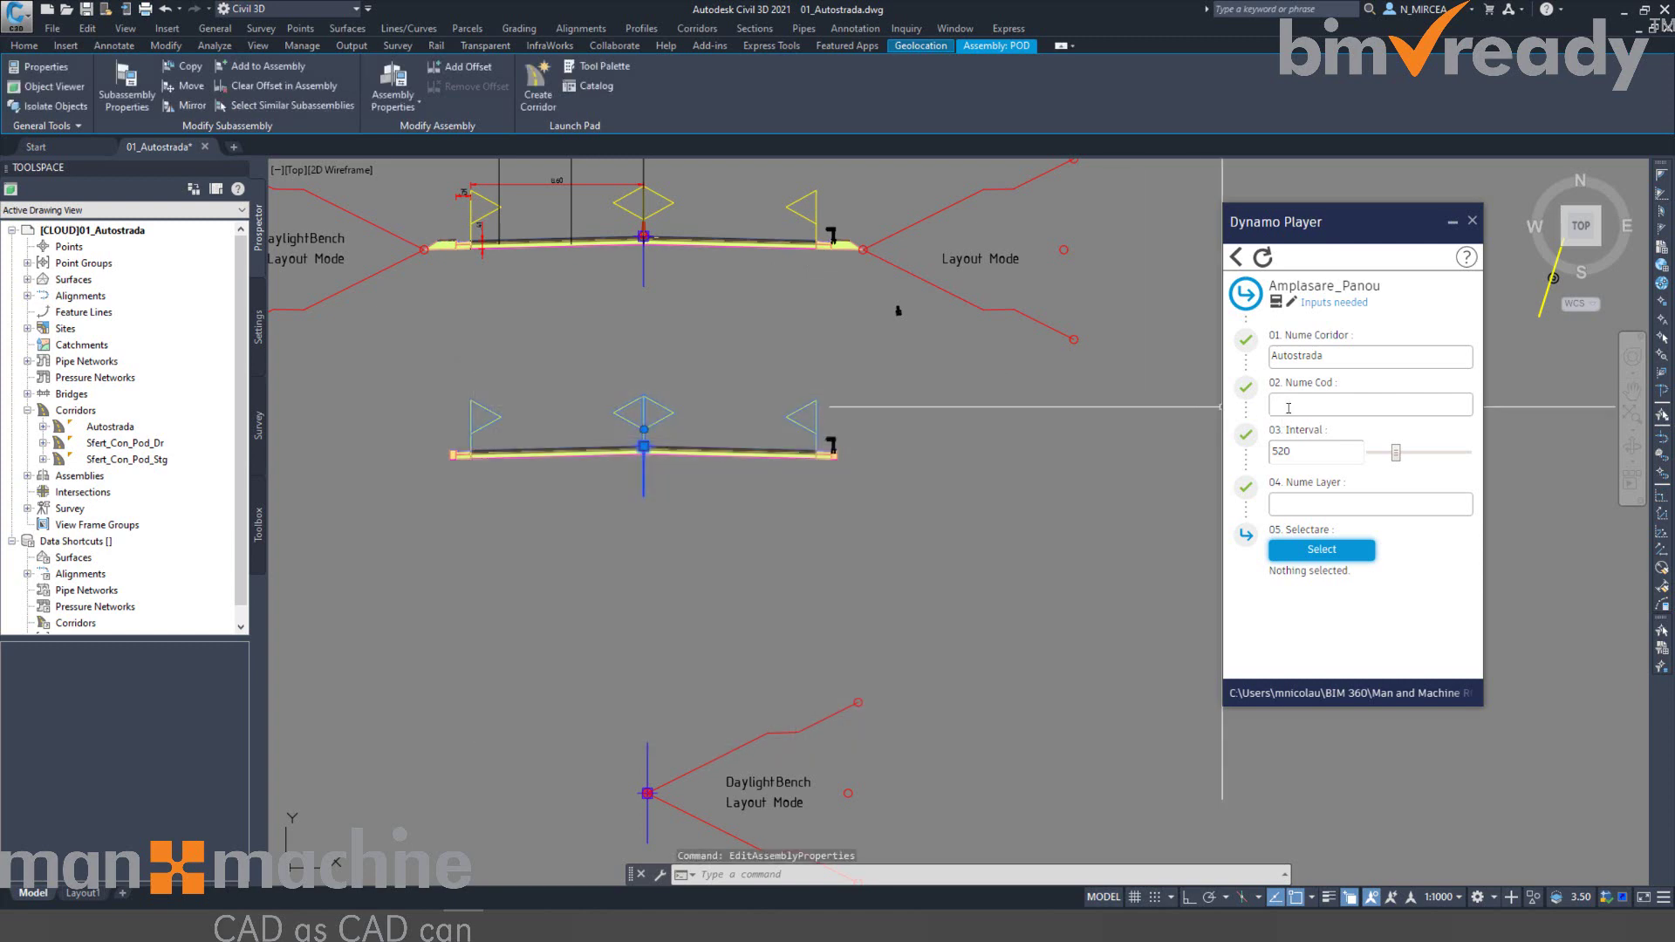
Start entering Pdr in Nume Cod and pan the drawing along the corridor and surface.
click(1287, 406)
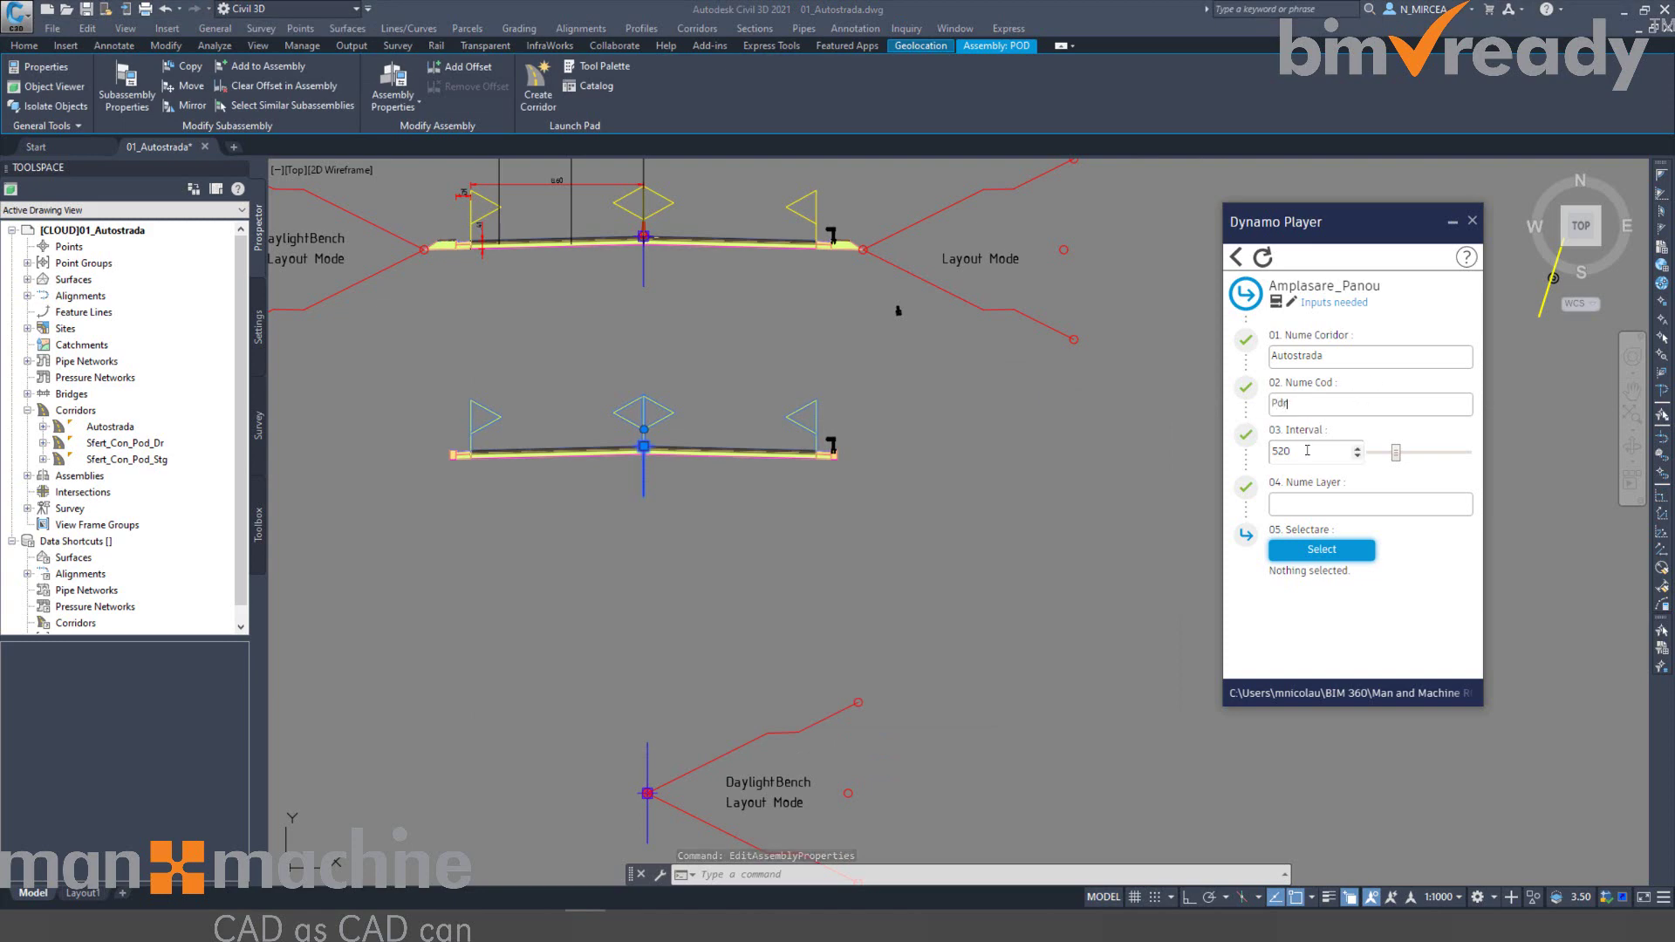
click(698, 338)
scroll(698, 340, down, 7)
middle_drag(697, 340, 885, 610)
scroll(879, 613, down, 6)
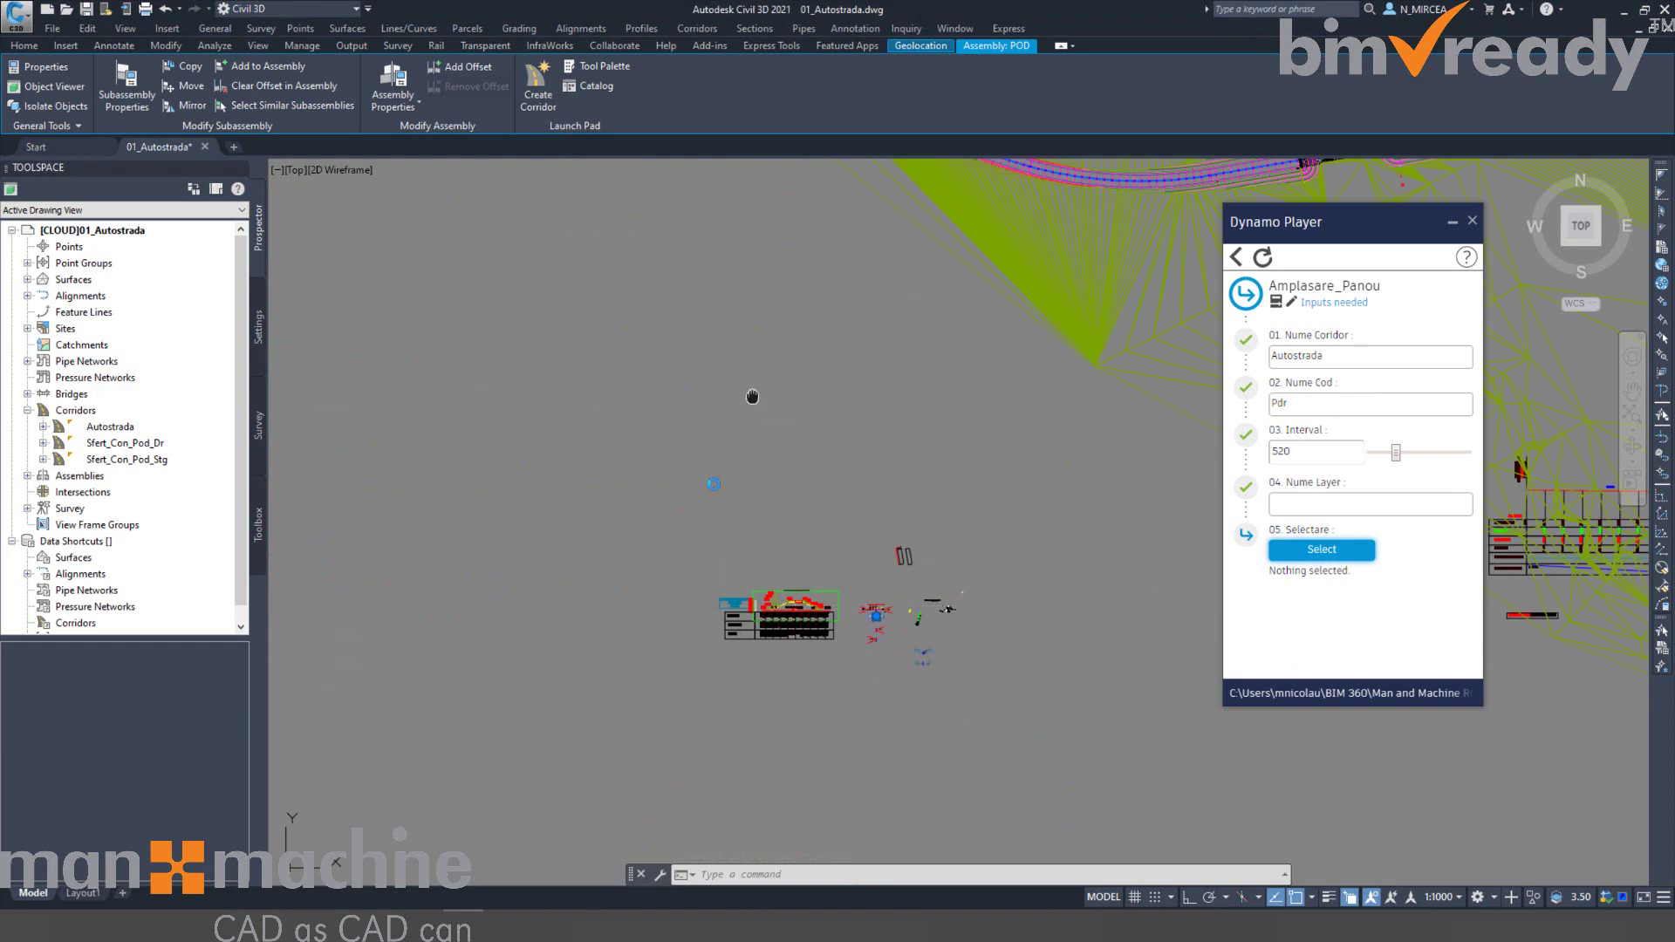
middle_drag(1014, 293, 875, 558)
middle_drag(1077, 479, 864, 479)
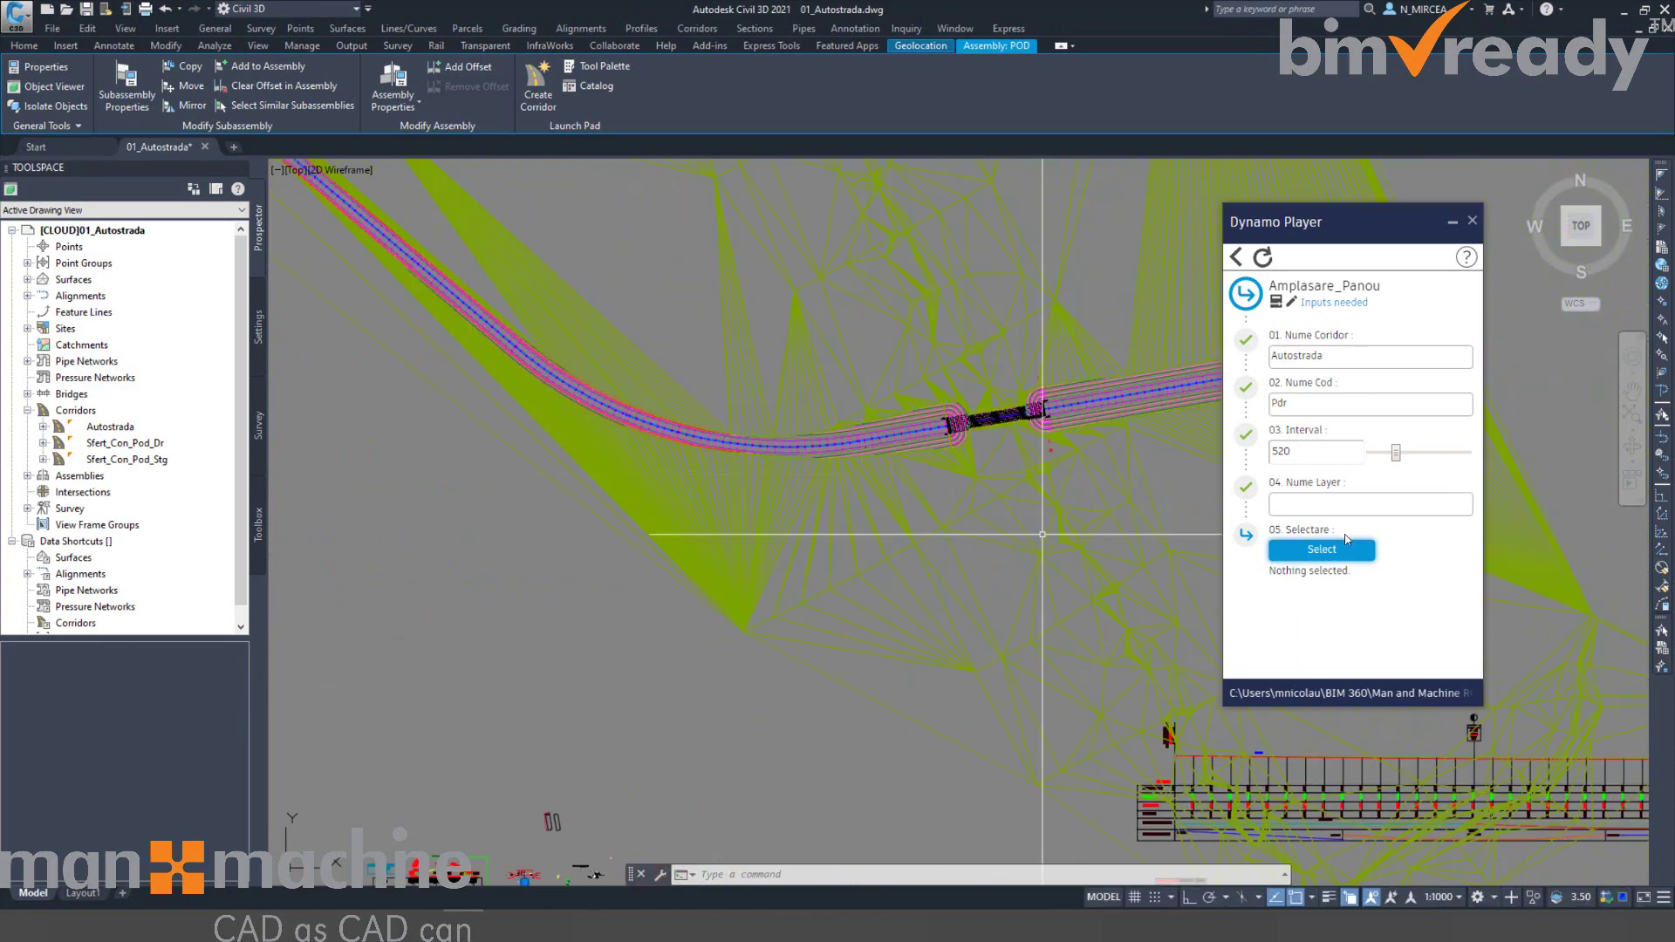
mouse_move(1506, 541)
middle_down()
mouse_move(1474, 476)
mouse_move(1471, 393)
middle_up()
Enter the layer name Panou_Infromare in the Nume Layer input.
click(1357, 504)
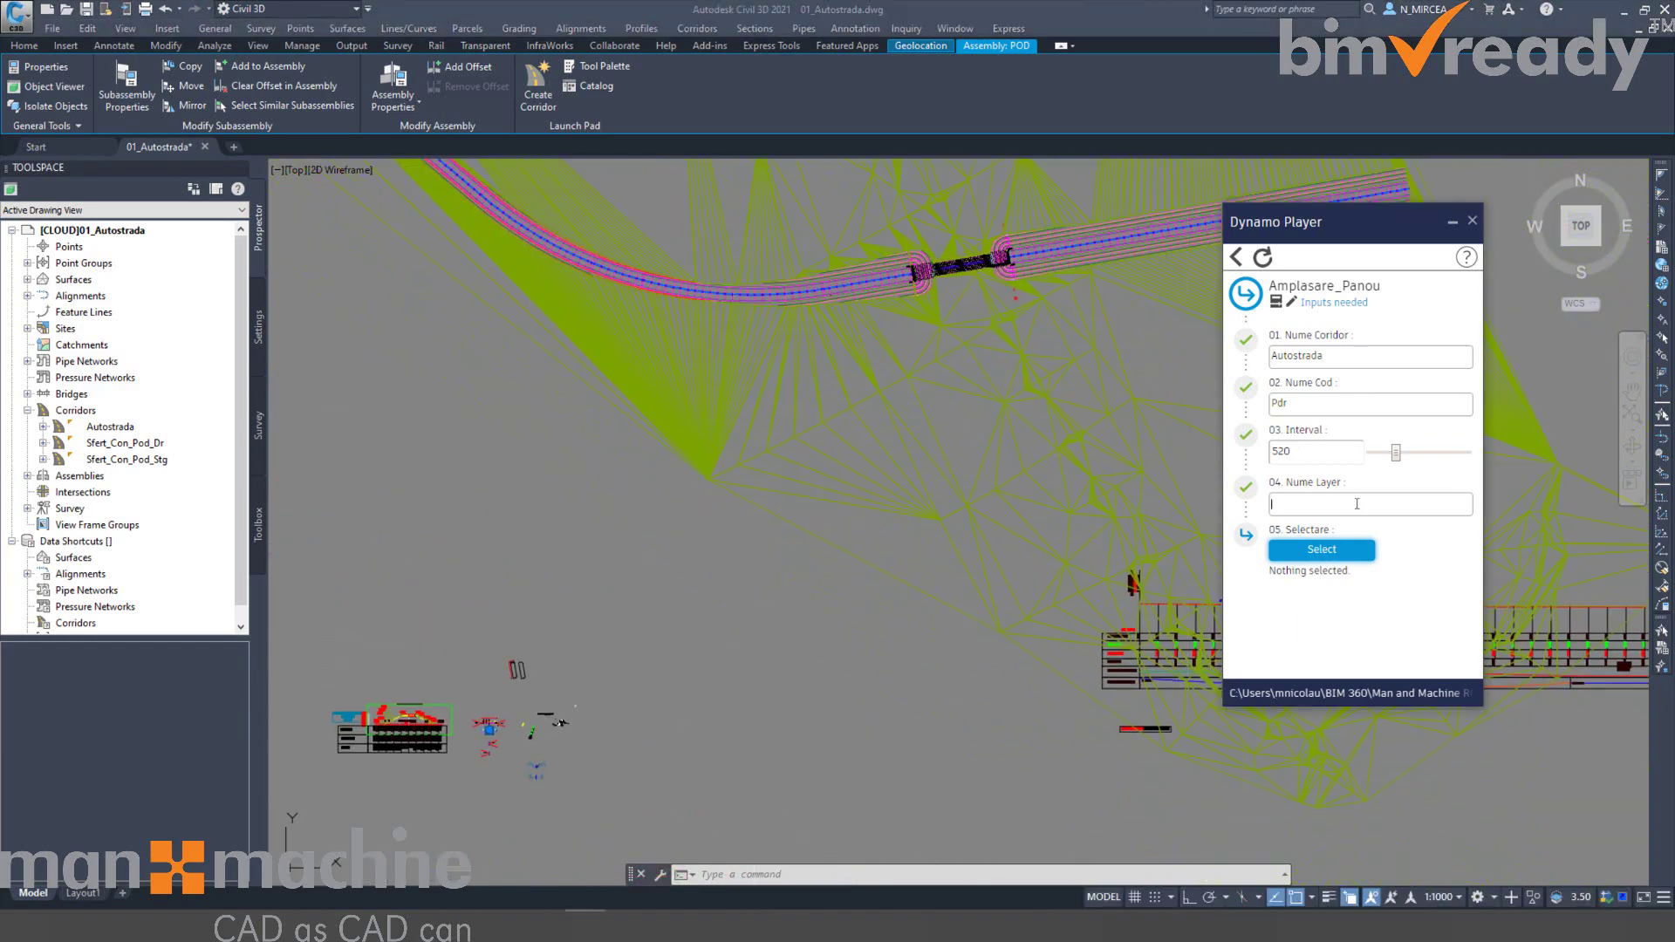
click(25, 45)
middle_drag(766, 467, 767, 155)
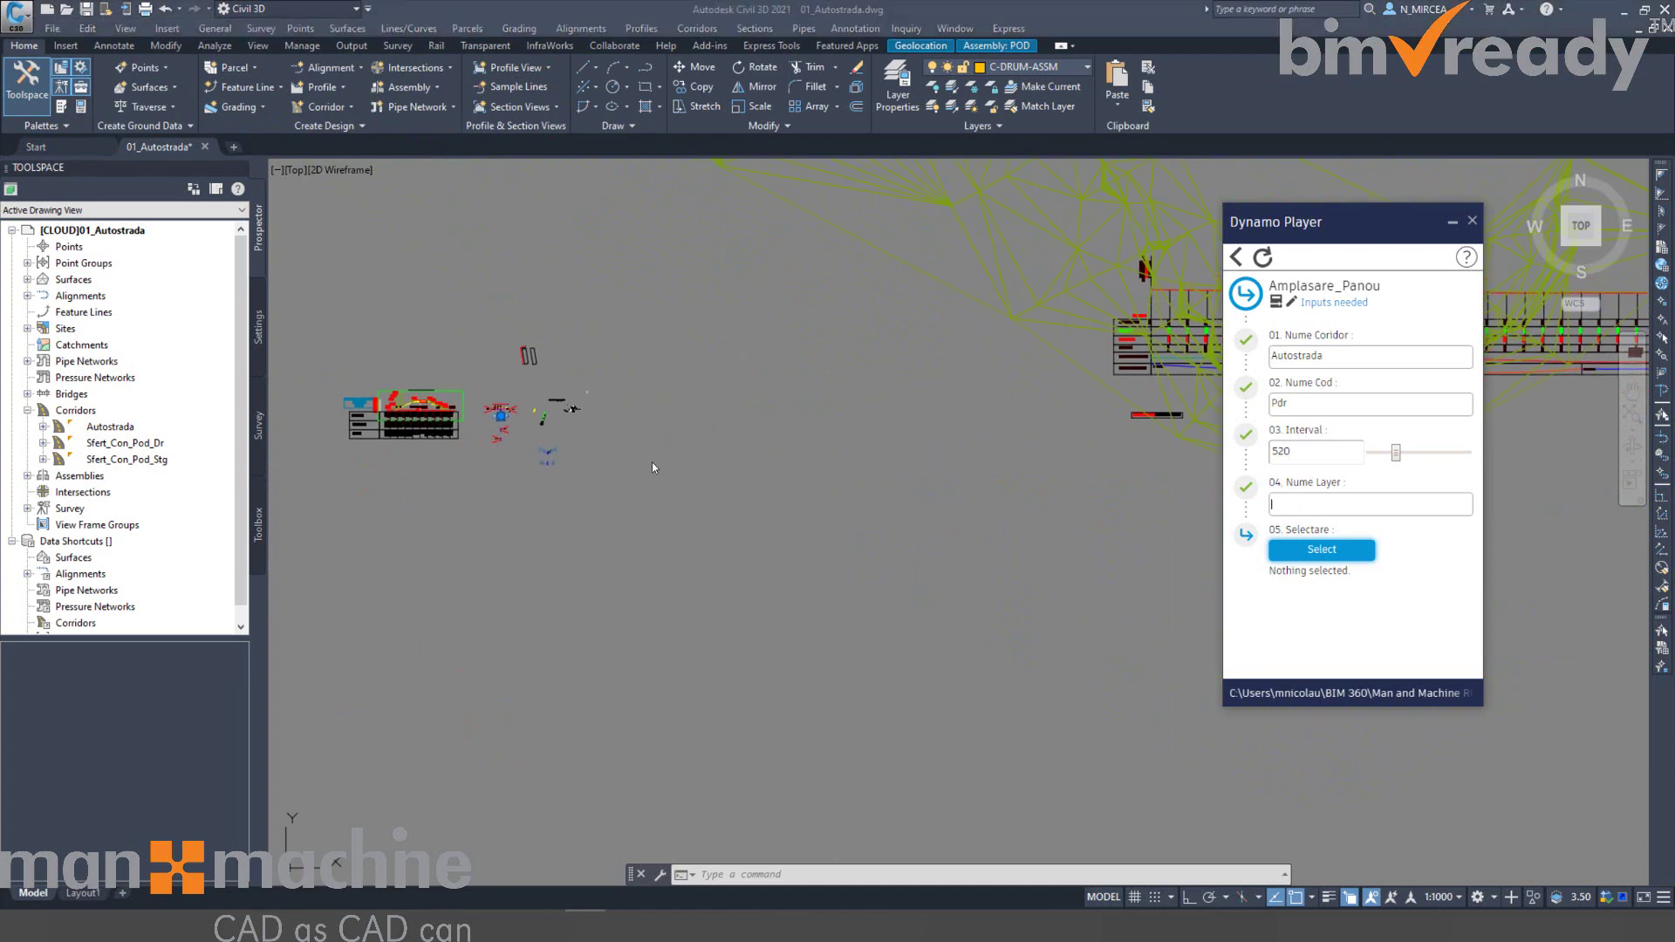
scroll(580, 400, up, 7)
scroll(671, 371, up, 5)
mouse_move(676, 351)
middle_down()
mouse_move(696, 620)
mouse_move(1050, 675)
mouse_move(1036, 696)
middle_up()
click(1307, 488)
click(1312, 506)
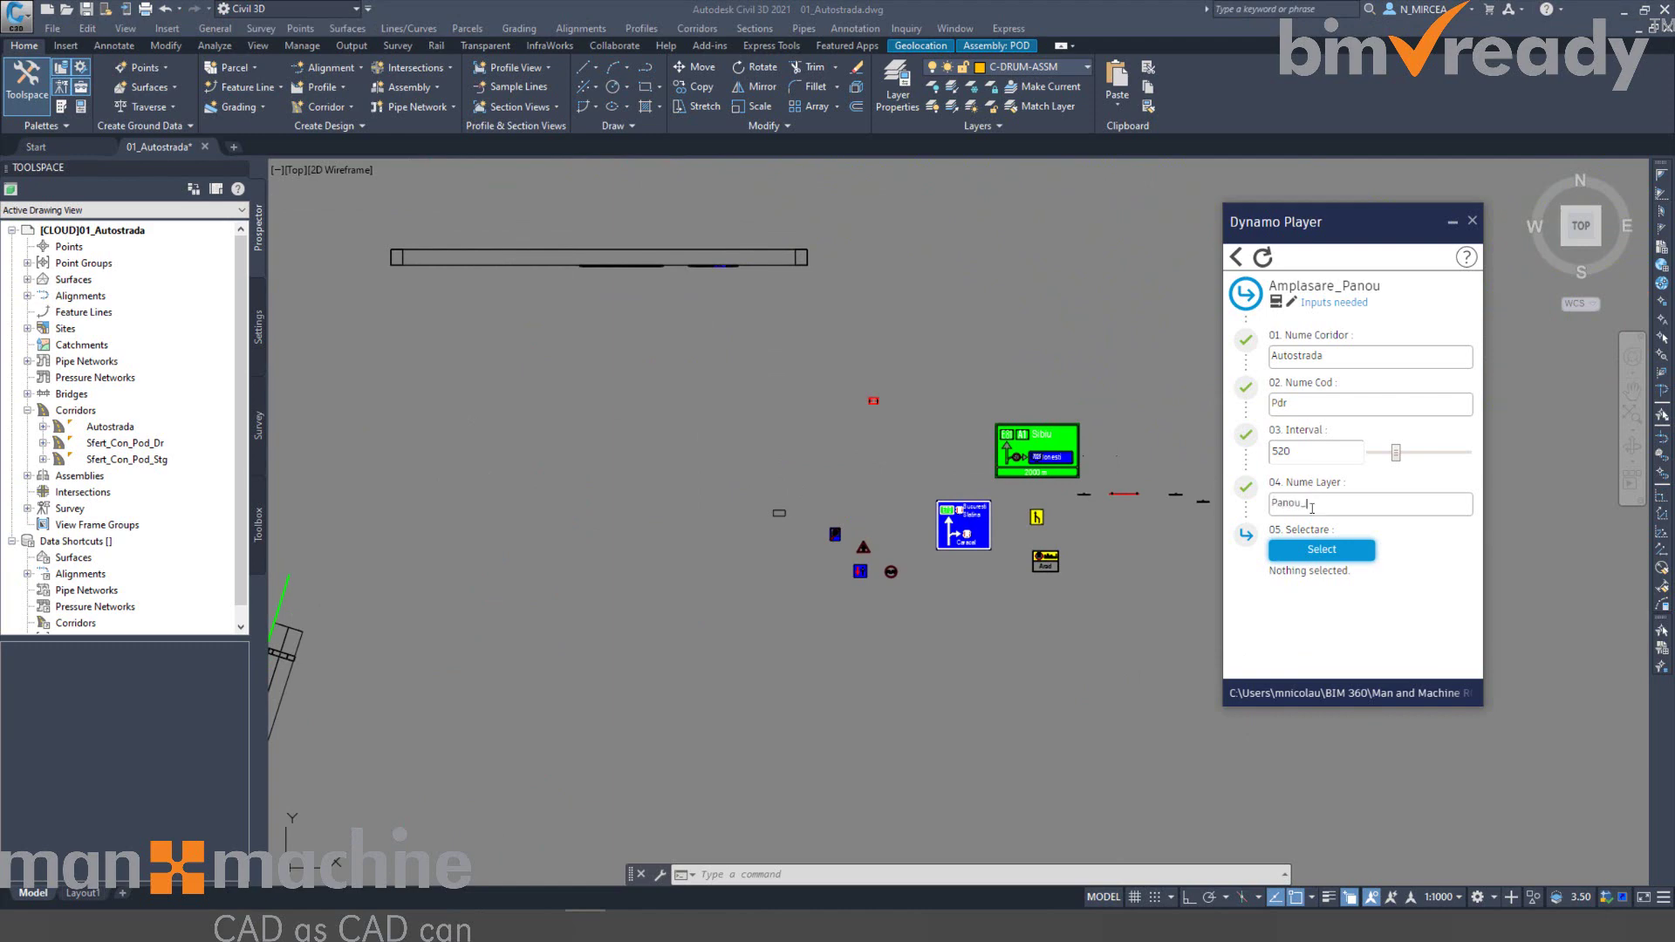
text(Panou_Infromare)
Select the Pdr code, type 12115 over the interval value, and select the layer name.
double_click(1294, 405)
double_click(1344, 451)
text(12115)
double_click(1361, 508)
Pick sign post E854 as the selection input and run Amplasare_Panou.
click(1319, 550)
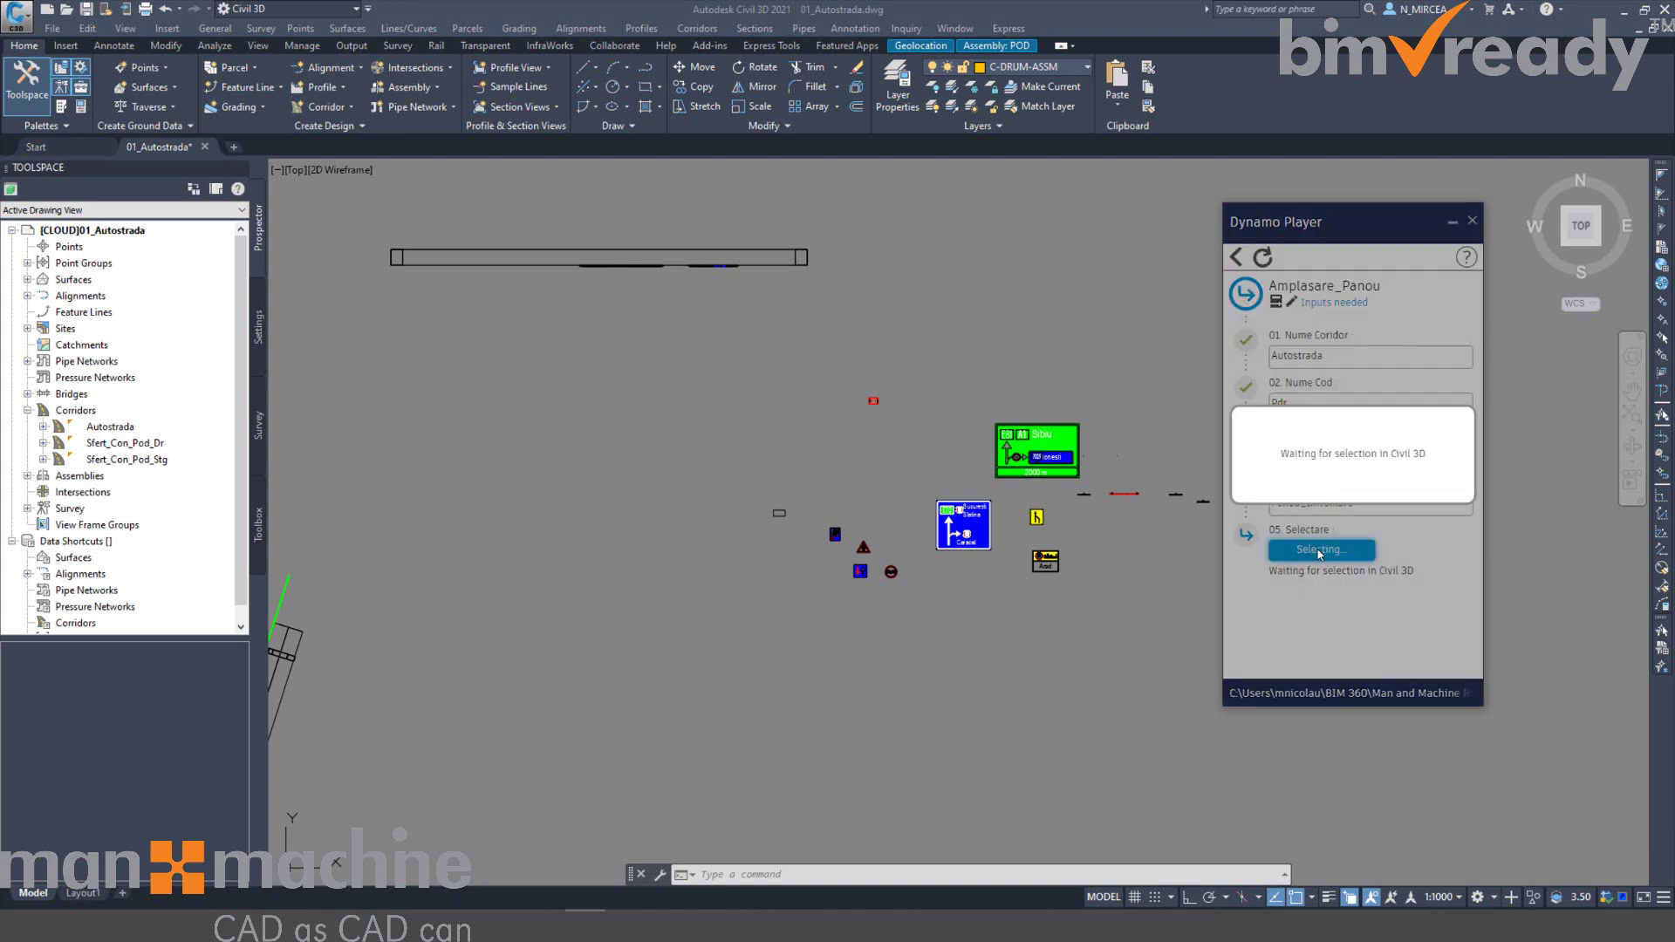
scroll(785, 401, down, 4)
scroll(833, 397, up, 3)
mouse_move(758, 378)
middle_down()
mouse_move(1081, 464)
mouse_move(1145, 393)
middle_up()
scroll(1137, 391, down, 3)
scroll(939, 481, up, 2)
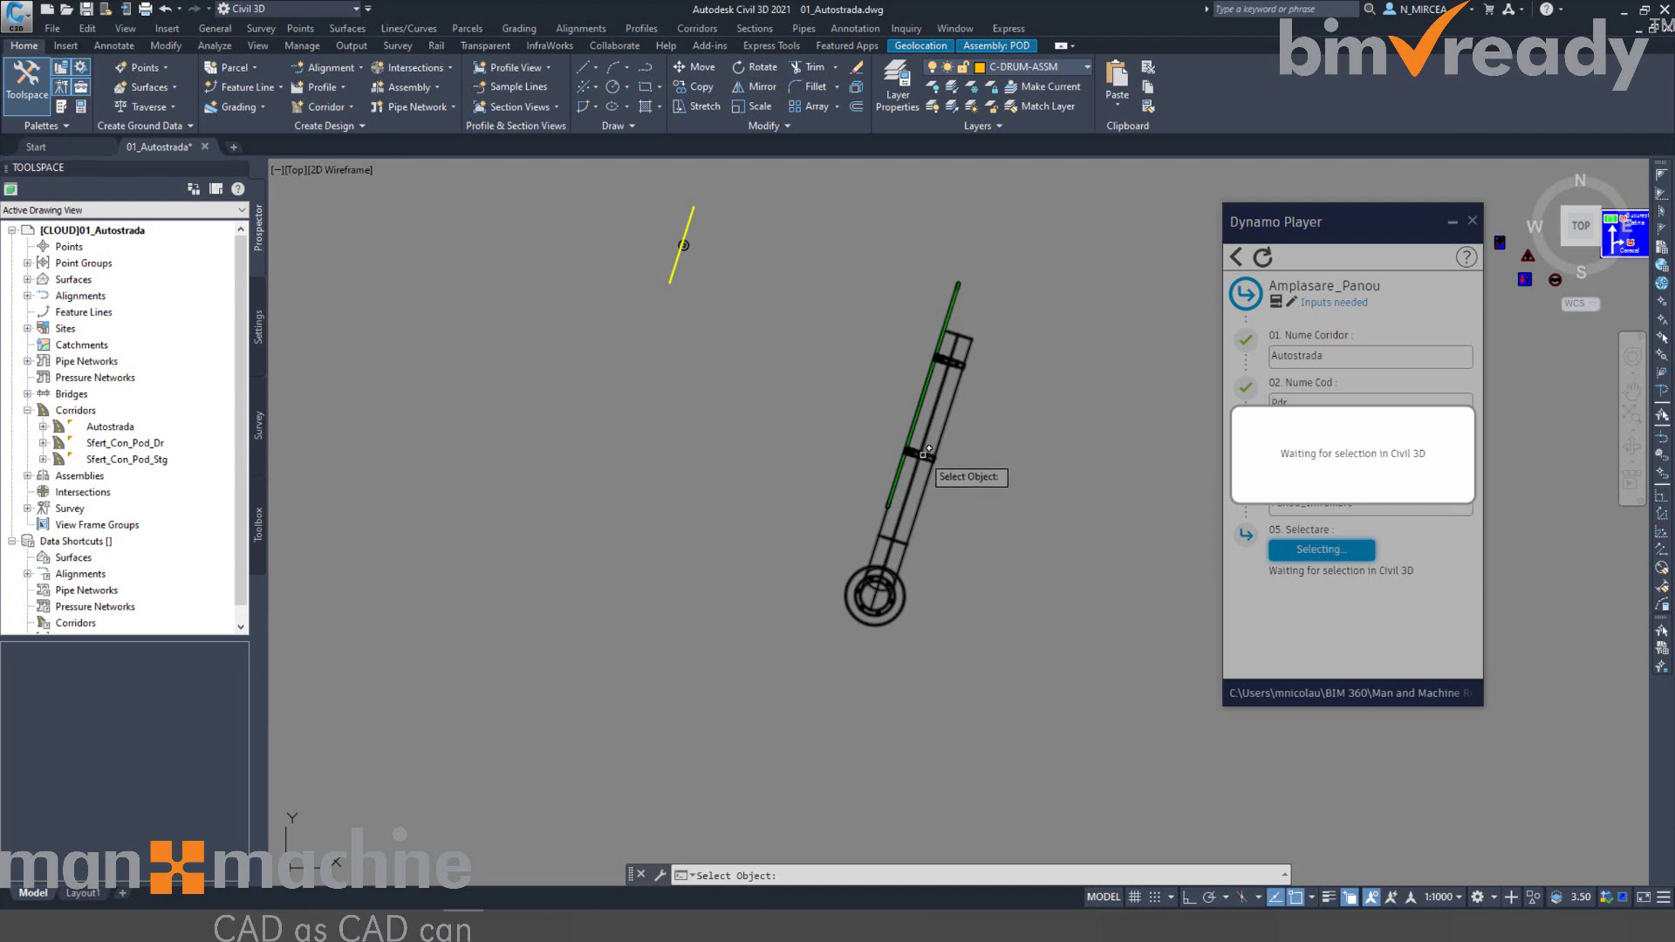
scroll(926, 452, down, 2)
click(881, 513)
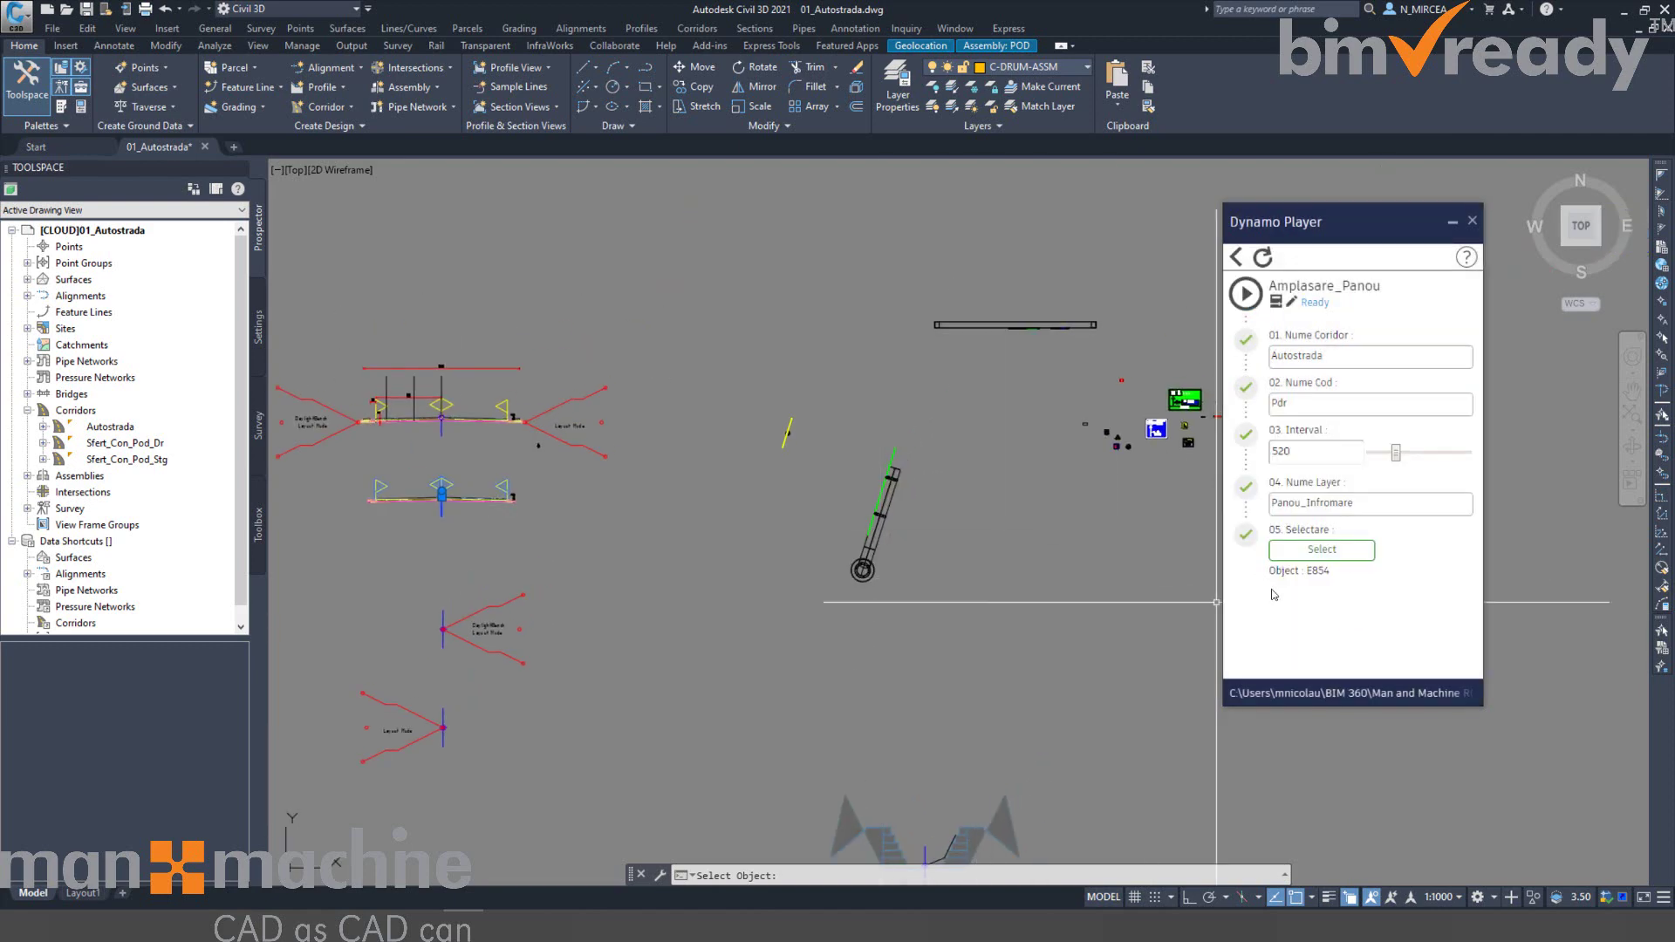
click(1245, 294)
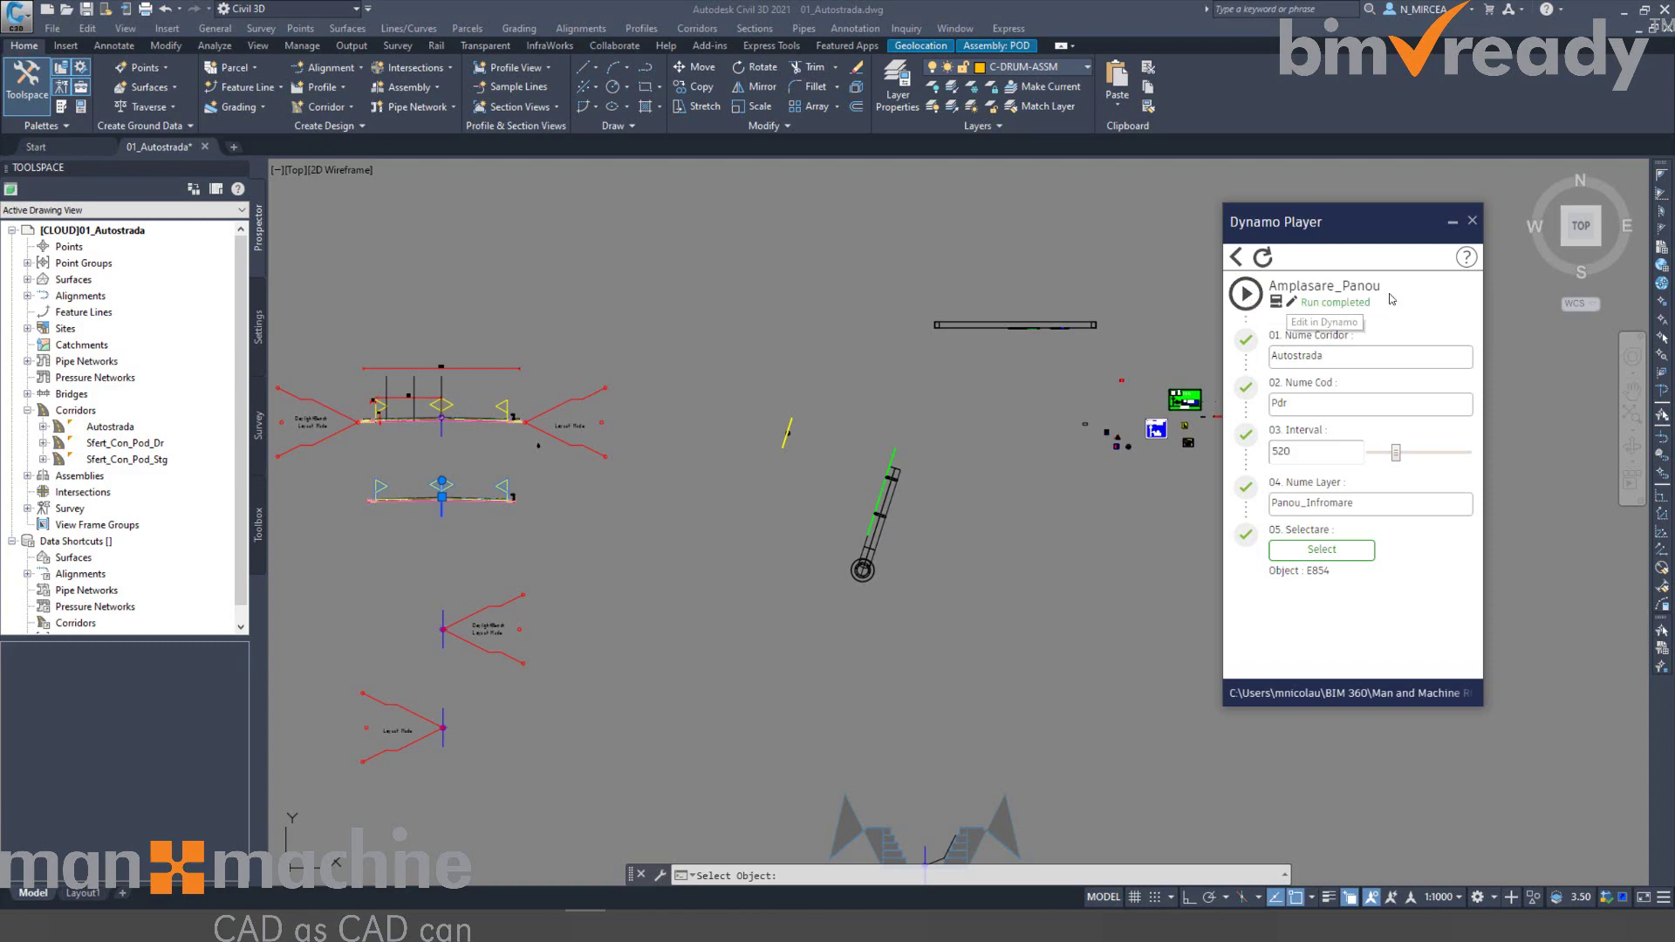
Zoom in on the sign placed beside the corridor alignment.
scroll(810, 303, down, 8)
scroll(860, 425, up, 10)
scroll(860, 424, up, 10)
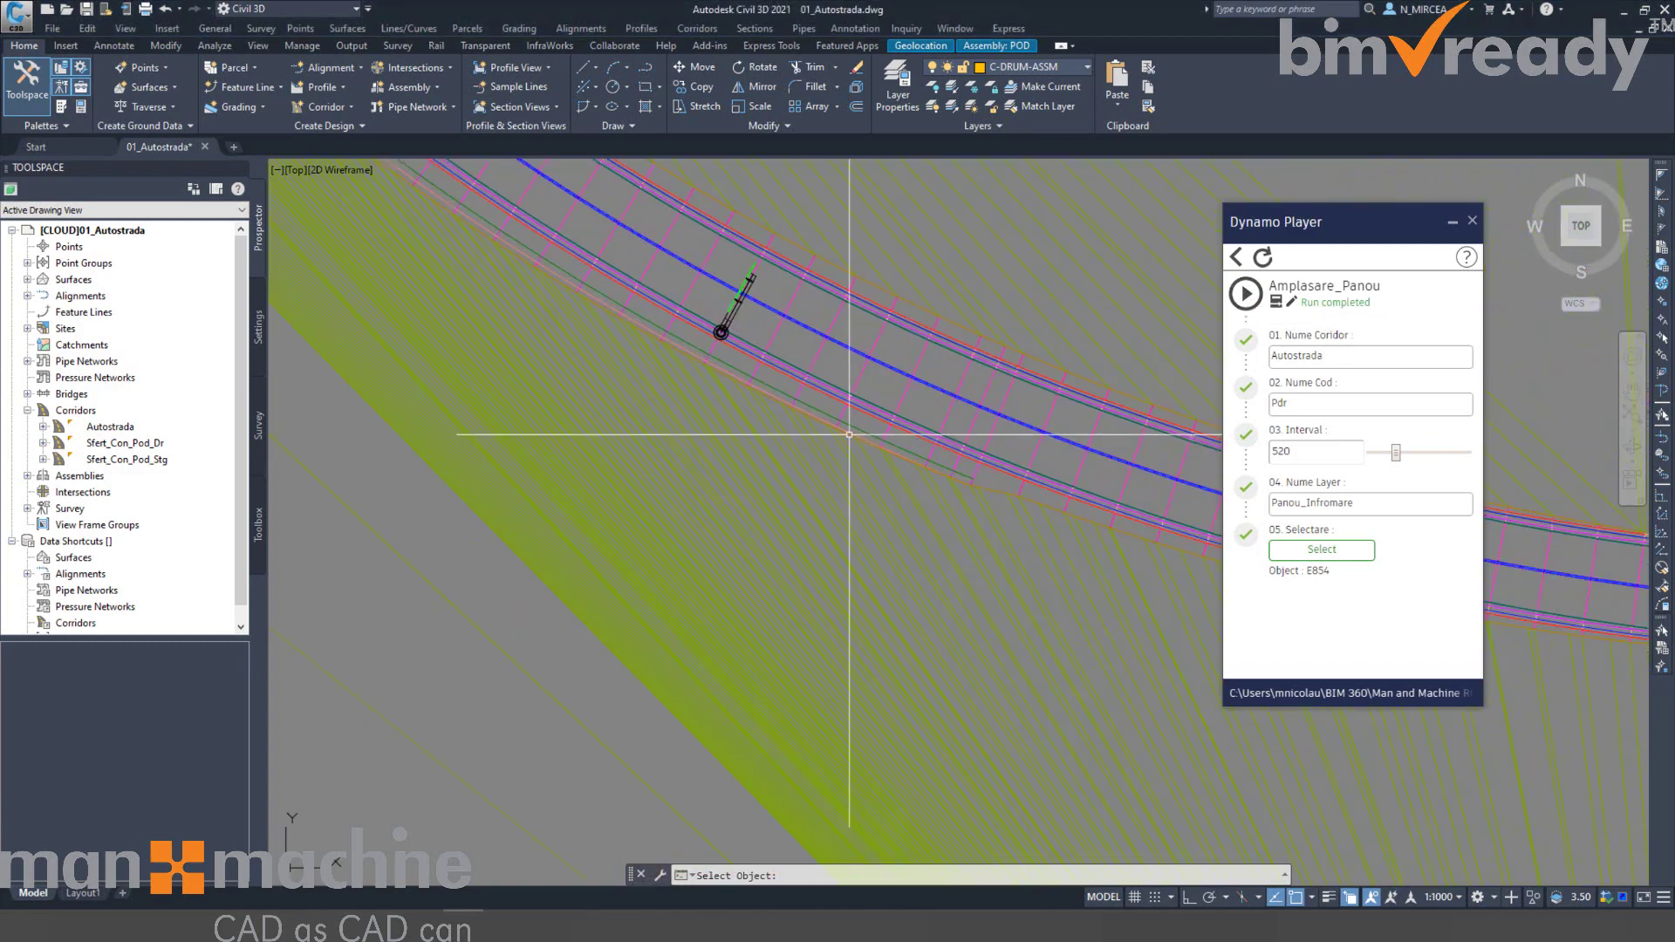
scroll(608, 552, down, 2)
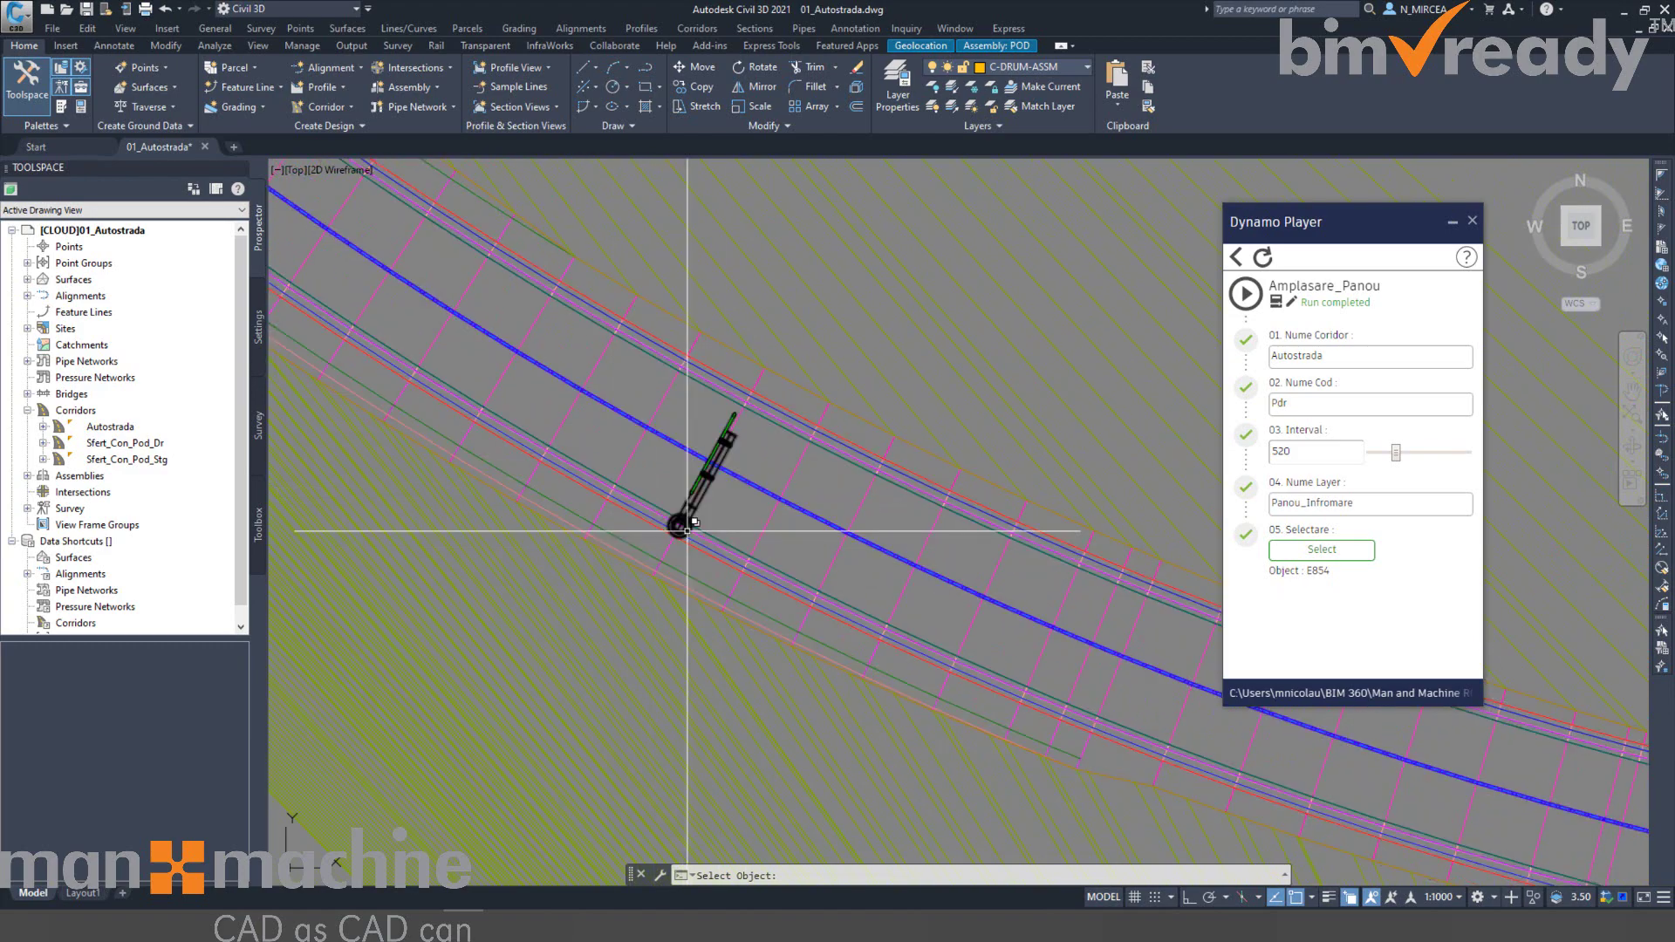
scroll(662, 542, up, 4)
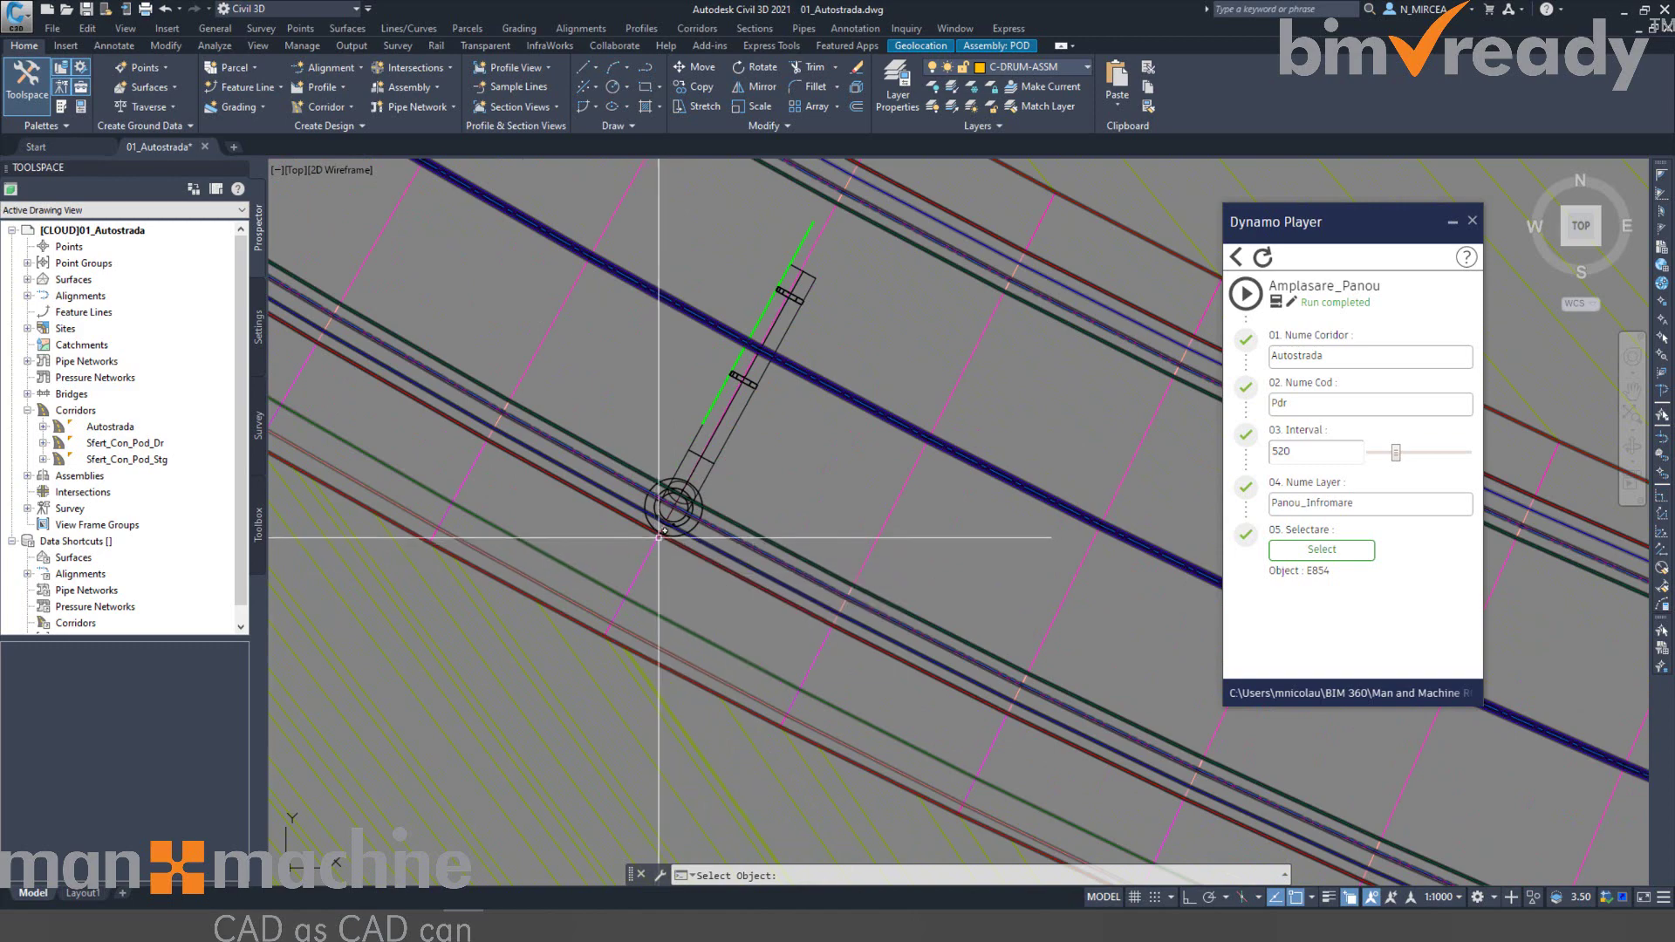
scroll(668, 517, up, 6)
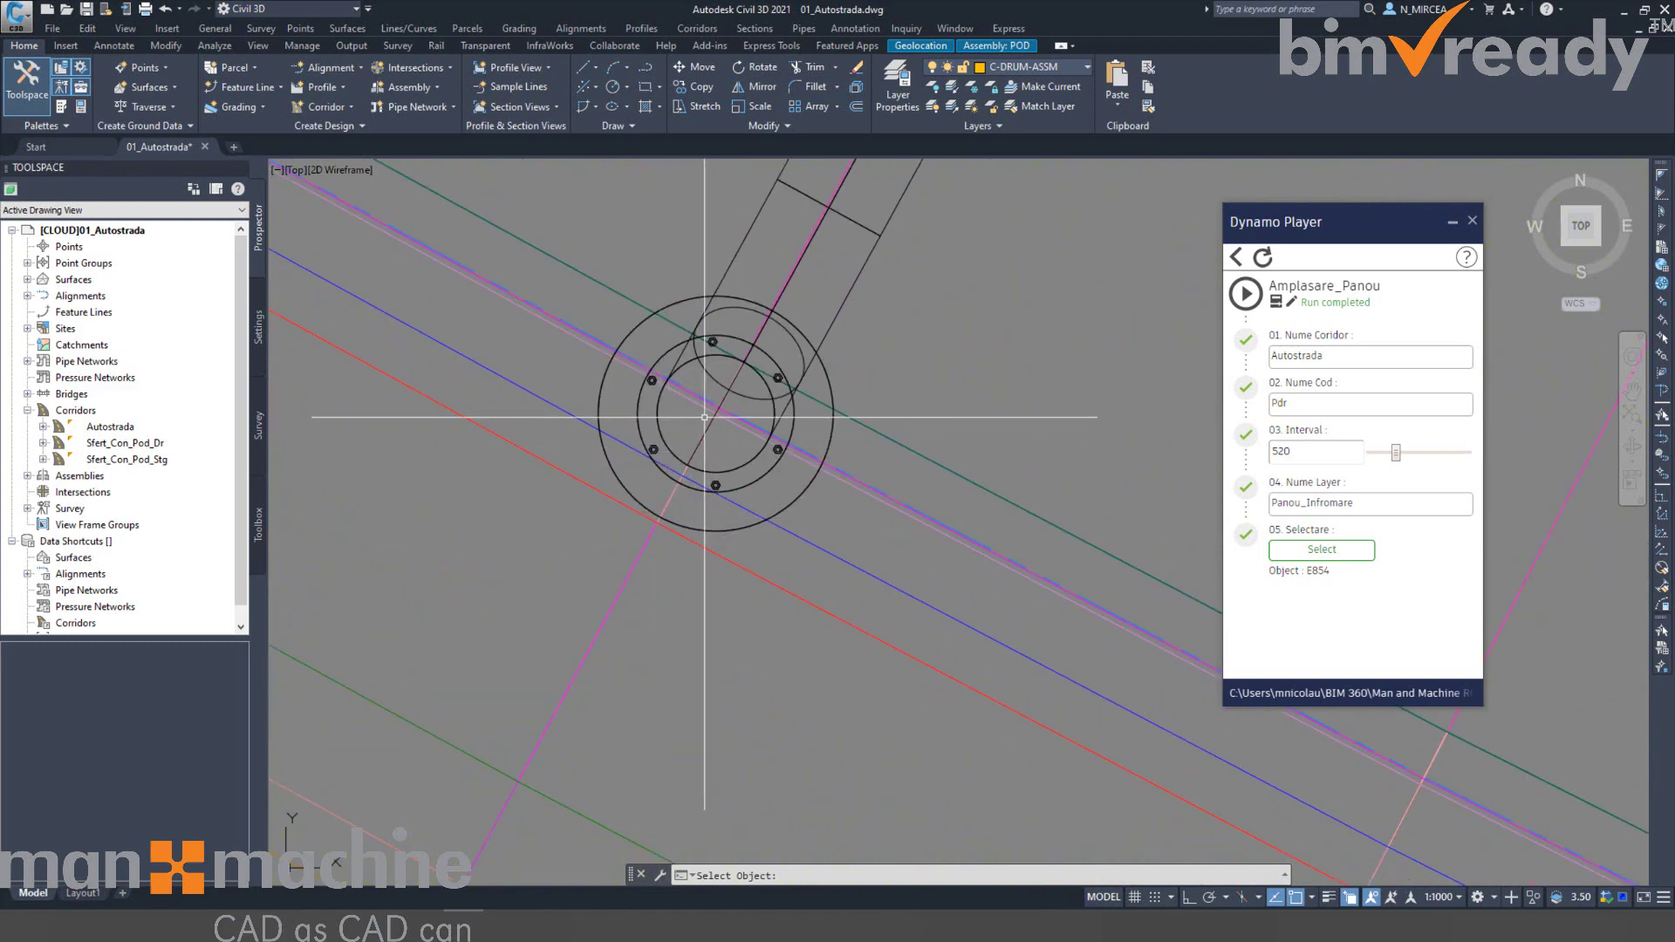
mouse_move(704, 417)
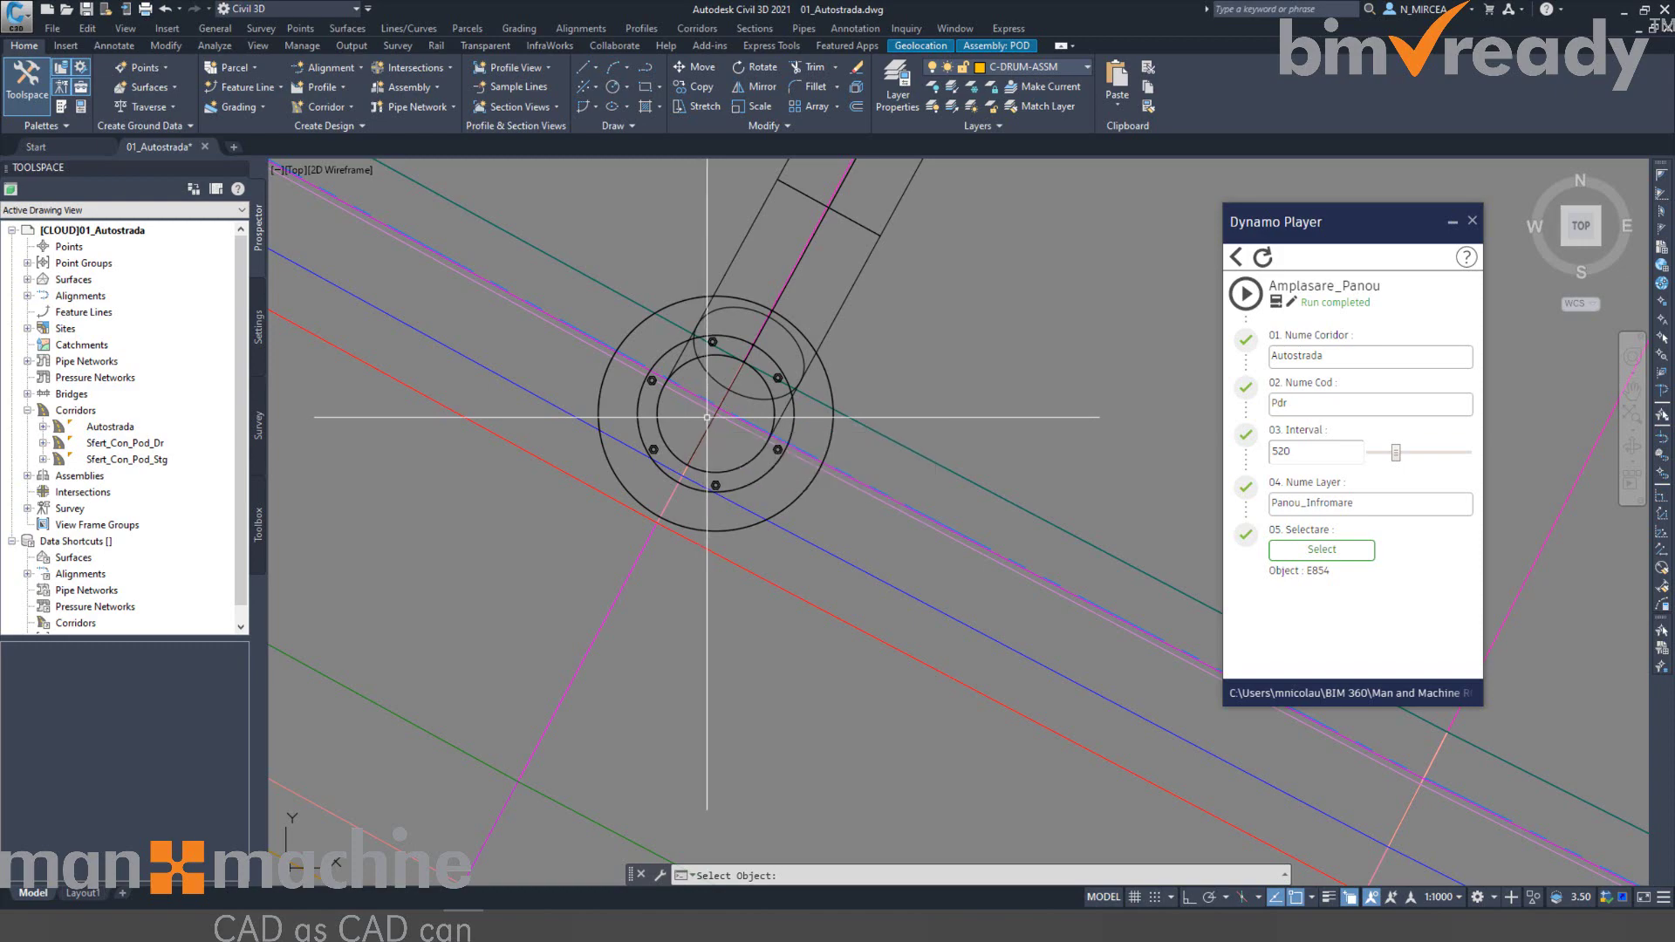
scroll(709, 419, down, 5)
scroll(759, 436, down, 2)
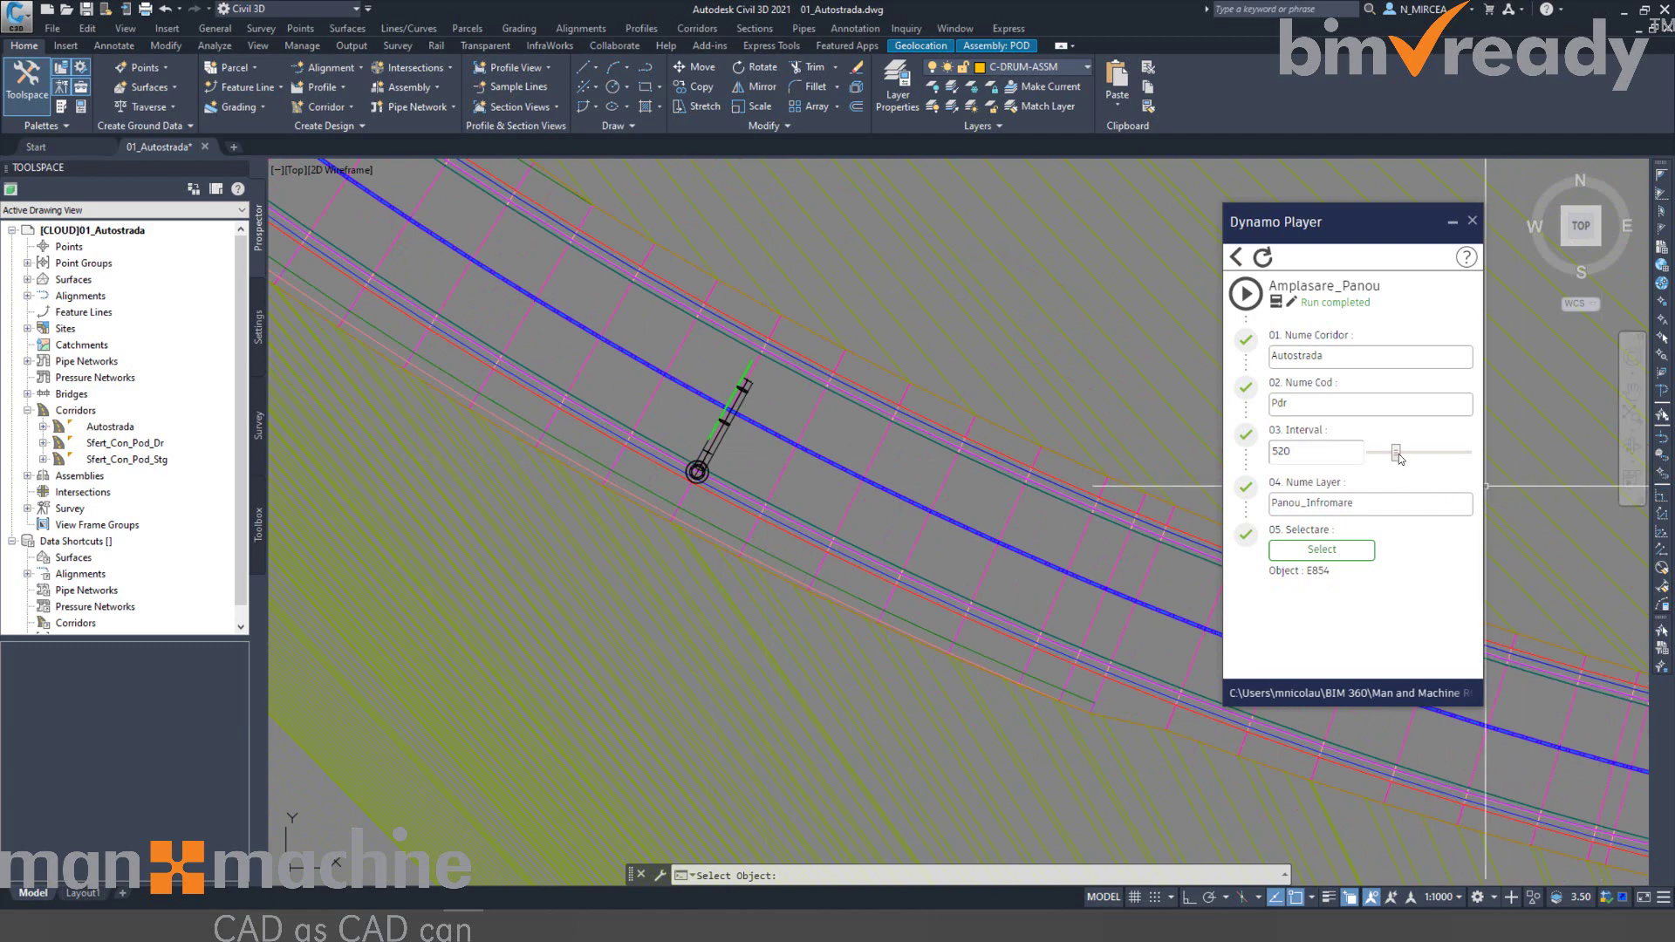
Raise the Amplasare_Panou Interval slider to 1130.
mouse_move(1396, 453)
mouse_down()
mouse_move(1419, 469)
mouse_move(1426, 456)
mouse_up()
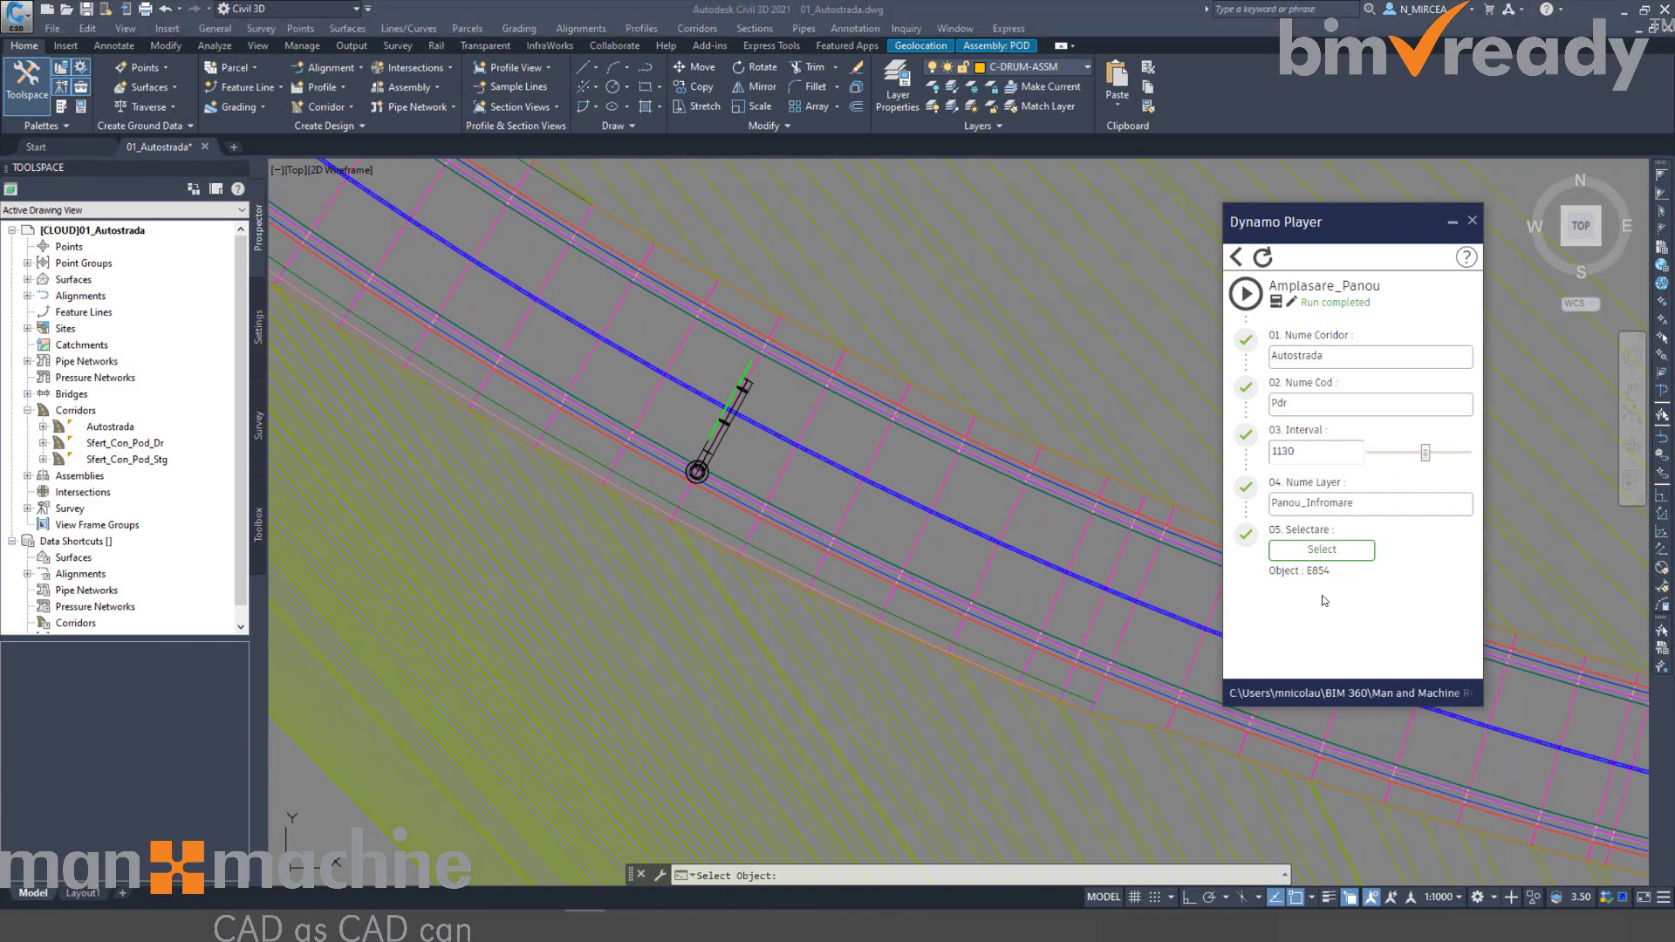
scroll(1002, 362, down, 10)
scroll(1058, 341, up, 2)
mouse_move(1058, 340)
middle_down()
mouse_move(904, 380)
mouse_move(769, 381)
mouse_move(777, 358)
middle_up()
scroll(771, 381, up, 2)
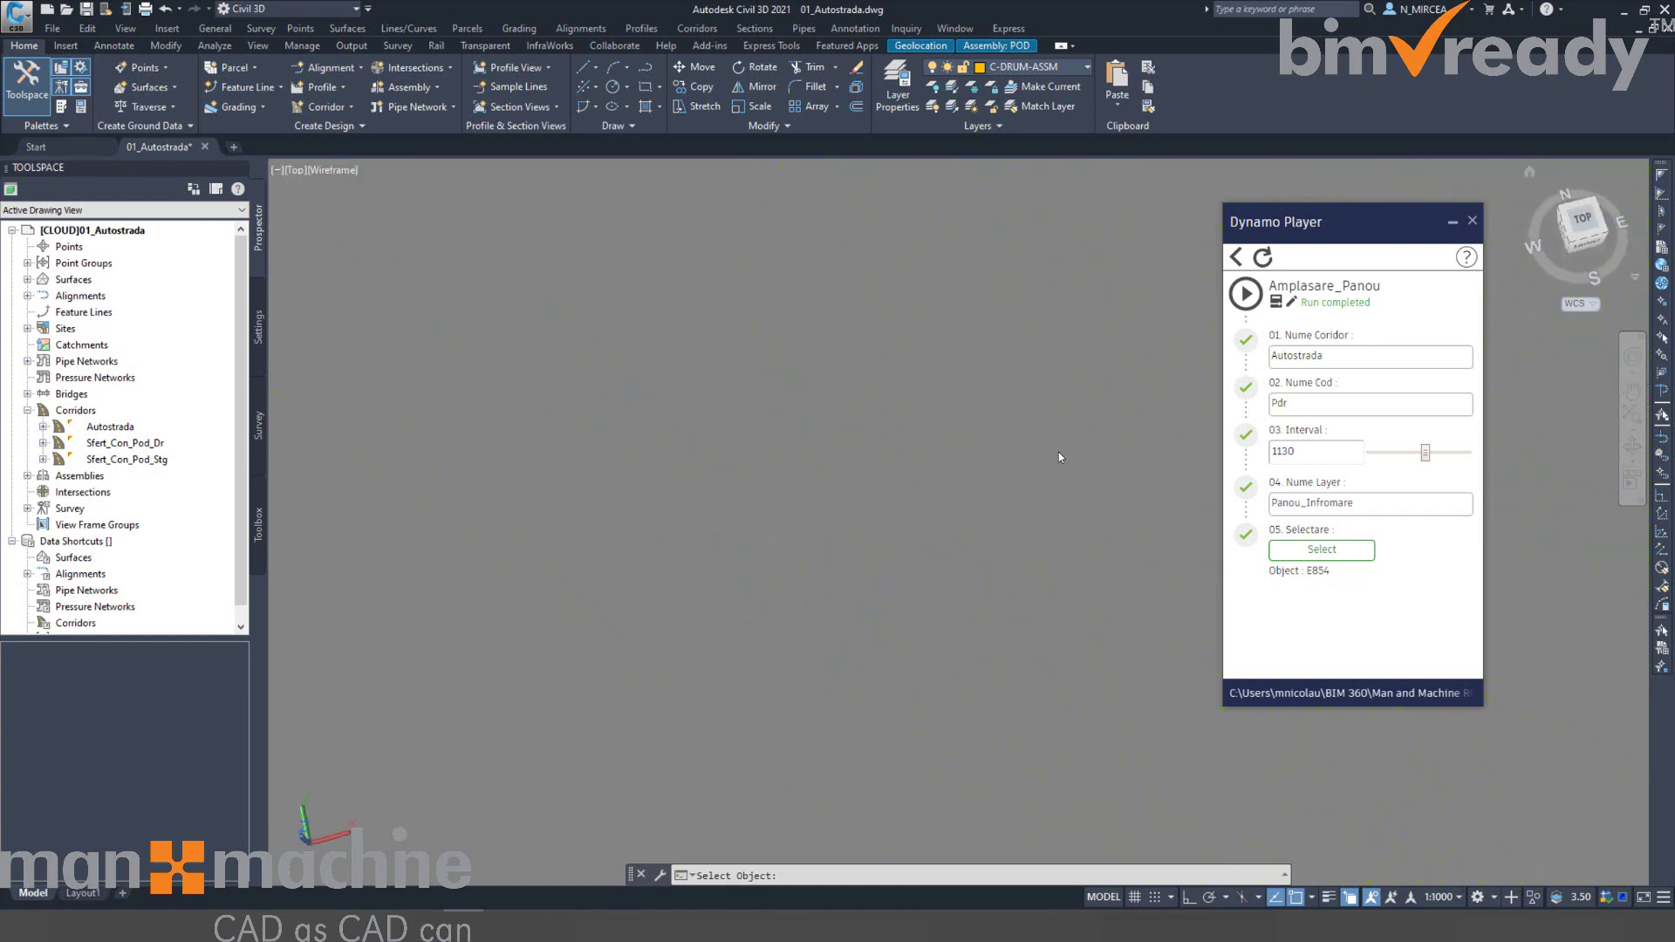
Tilt to a 3D corridor view and rerun the script with Interval 900.
scroll(1028, 587, down, 3)
middle_drag(908, 479, 848, 795)
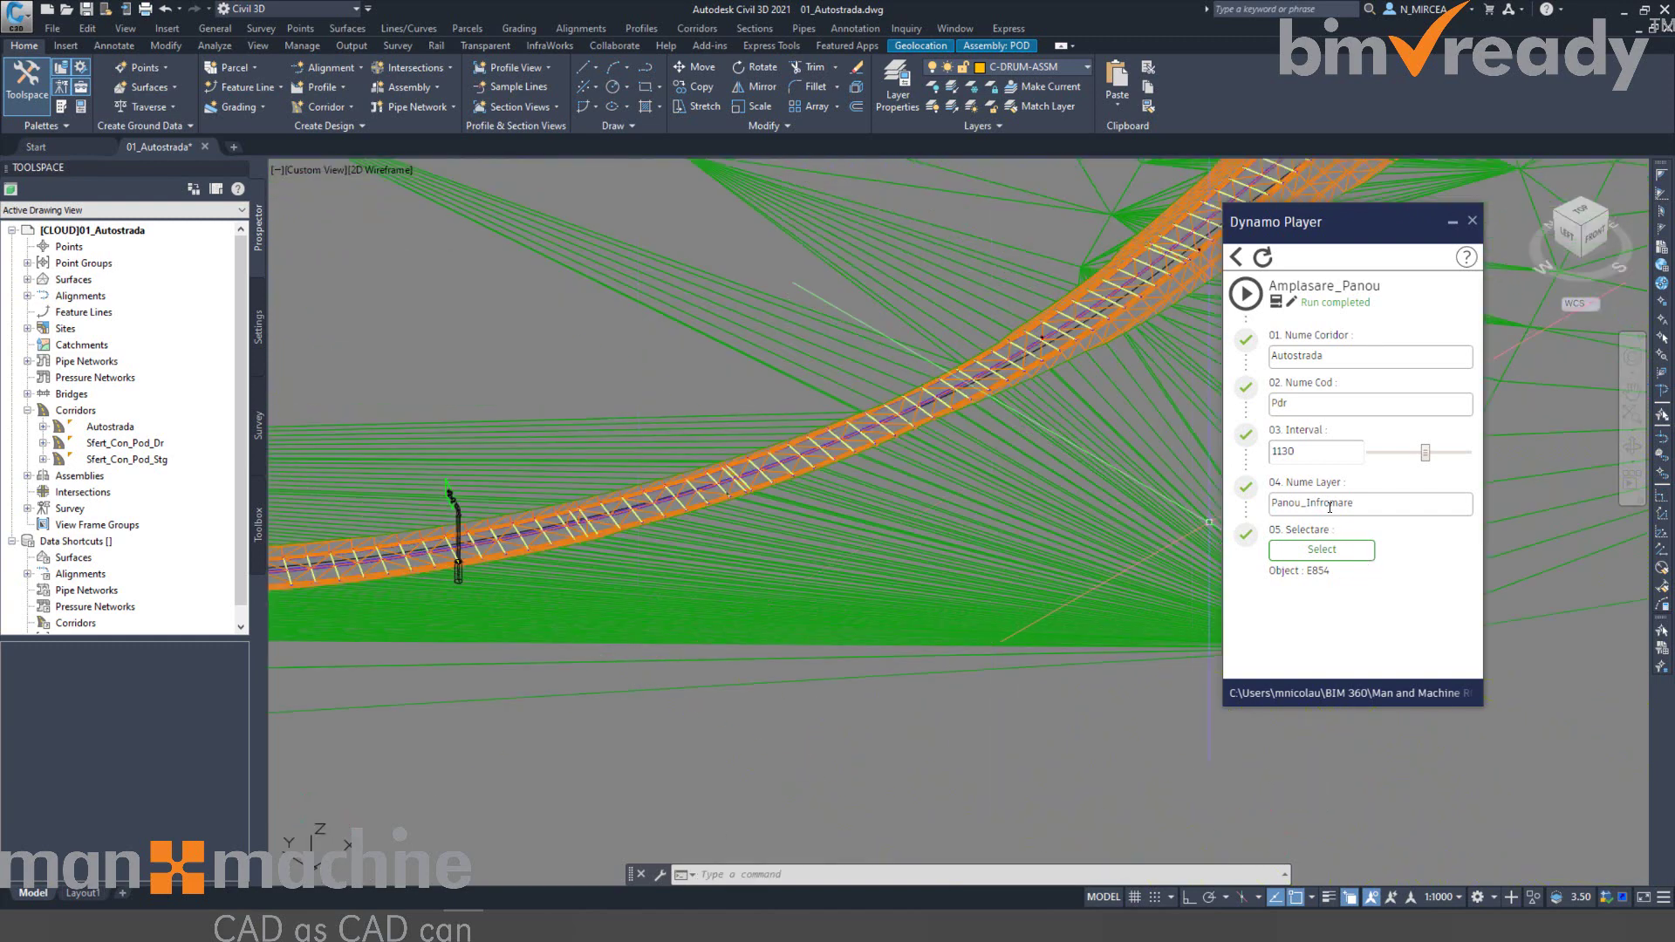
double_click(1273, 452)
text(900)
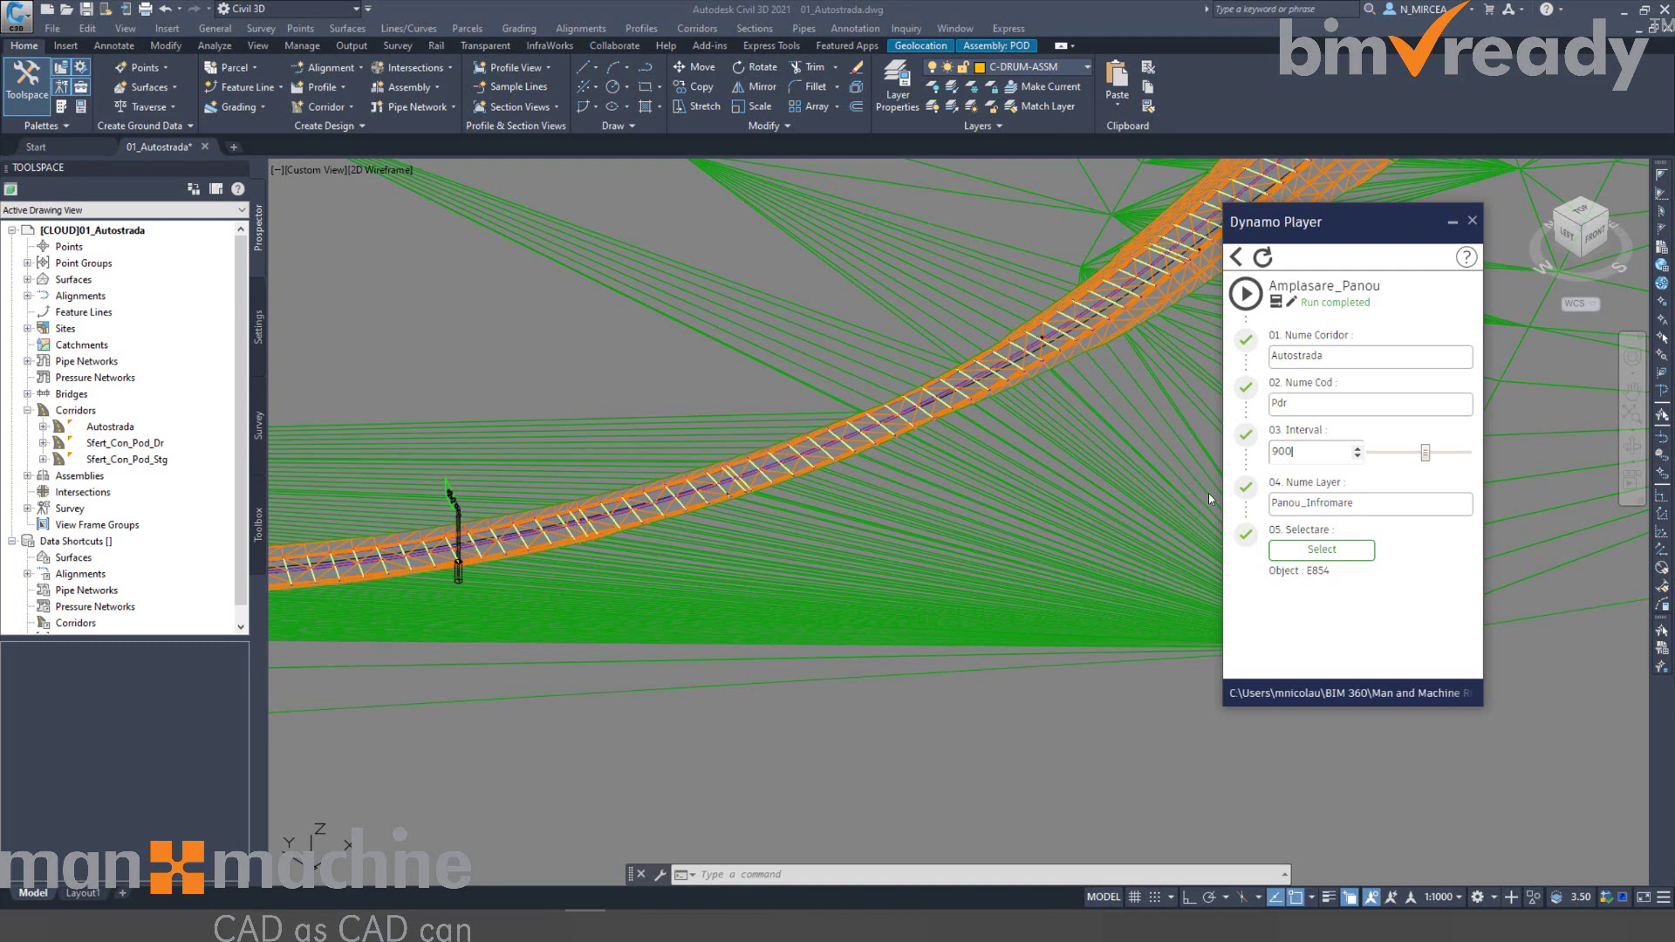
click(1245, 294)
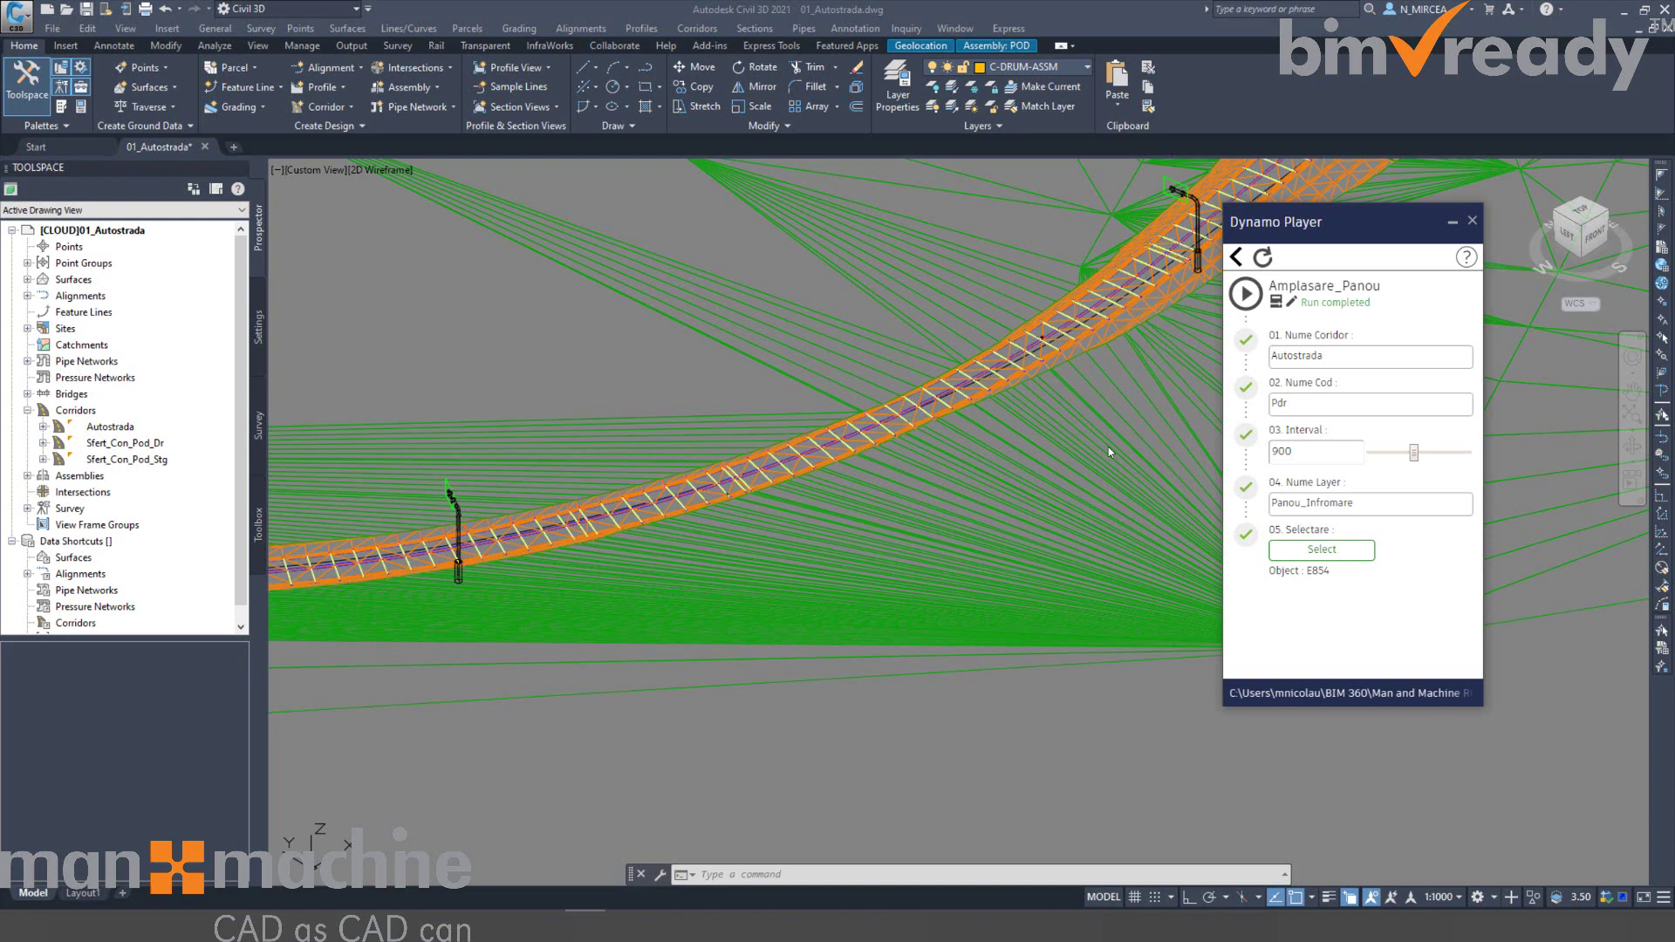
Rerun with Interval 600 to place more posts, then begin selecting a new source object.
scroll(474, 527, down, 3)
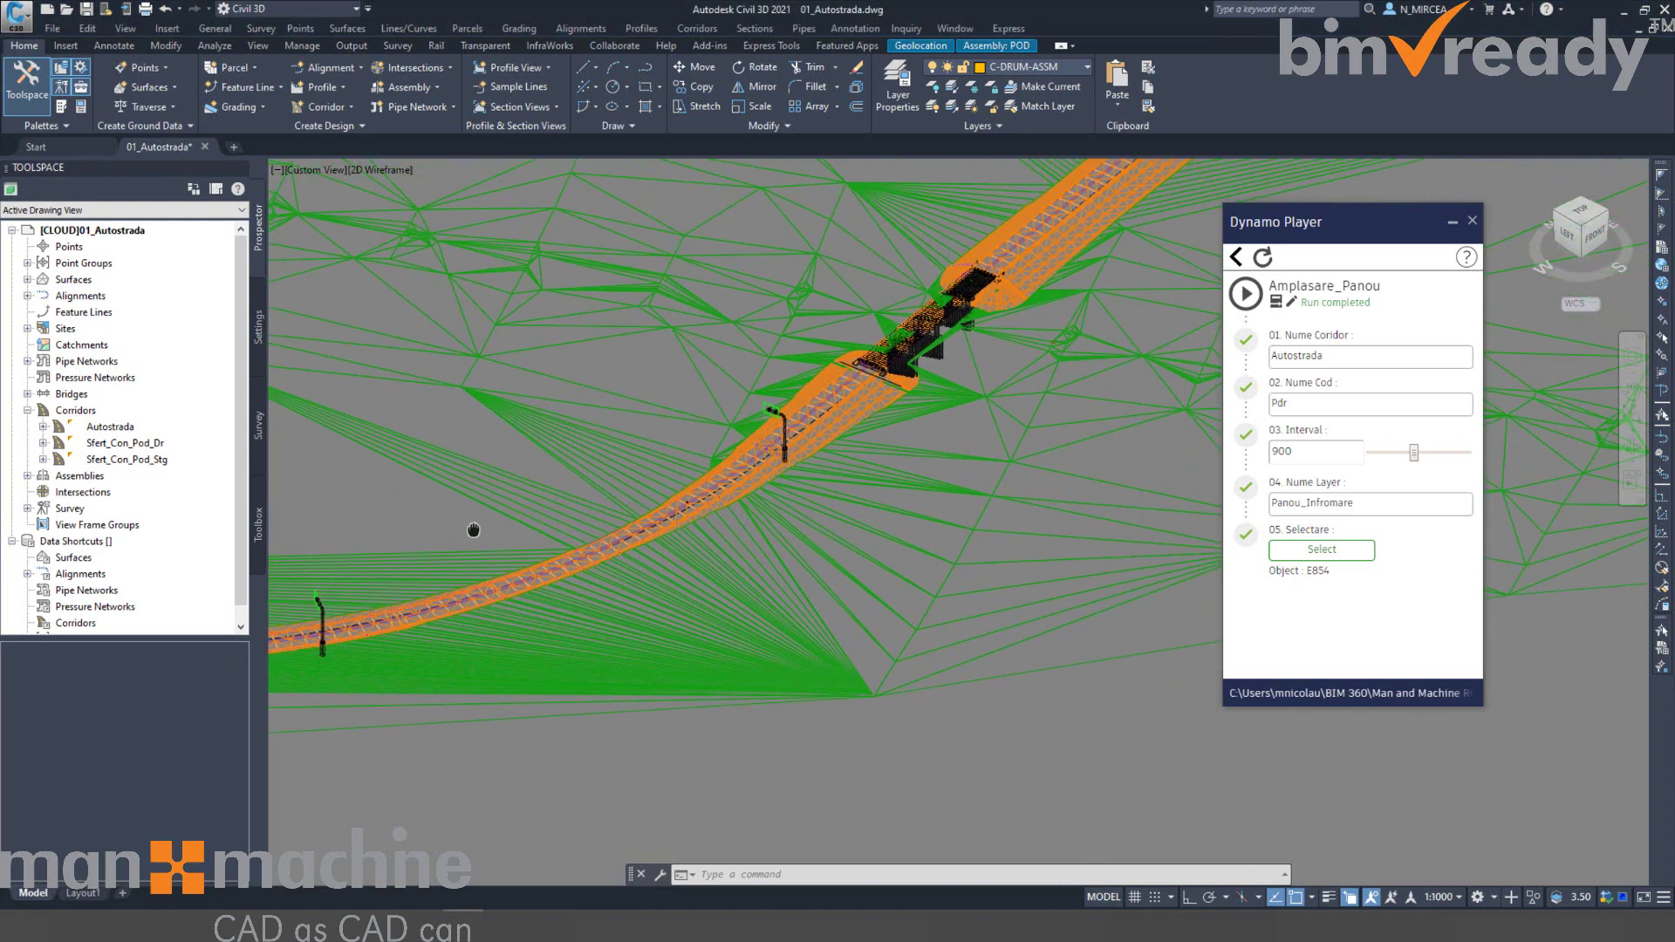
drag(1413, 456, 1399, 454)
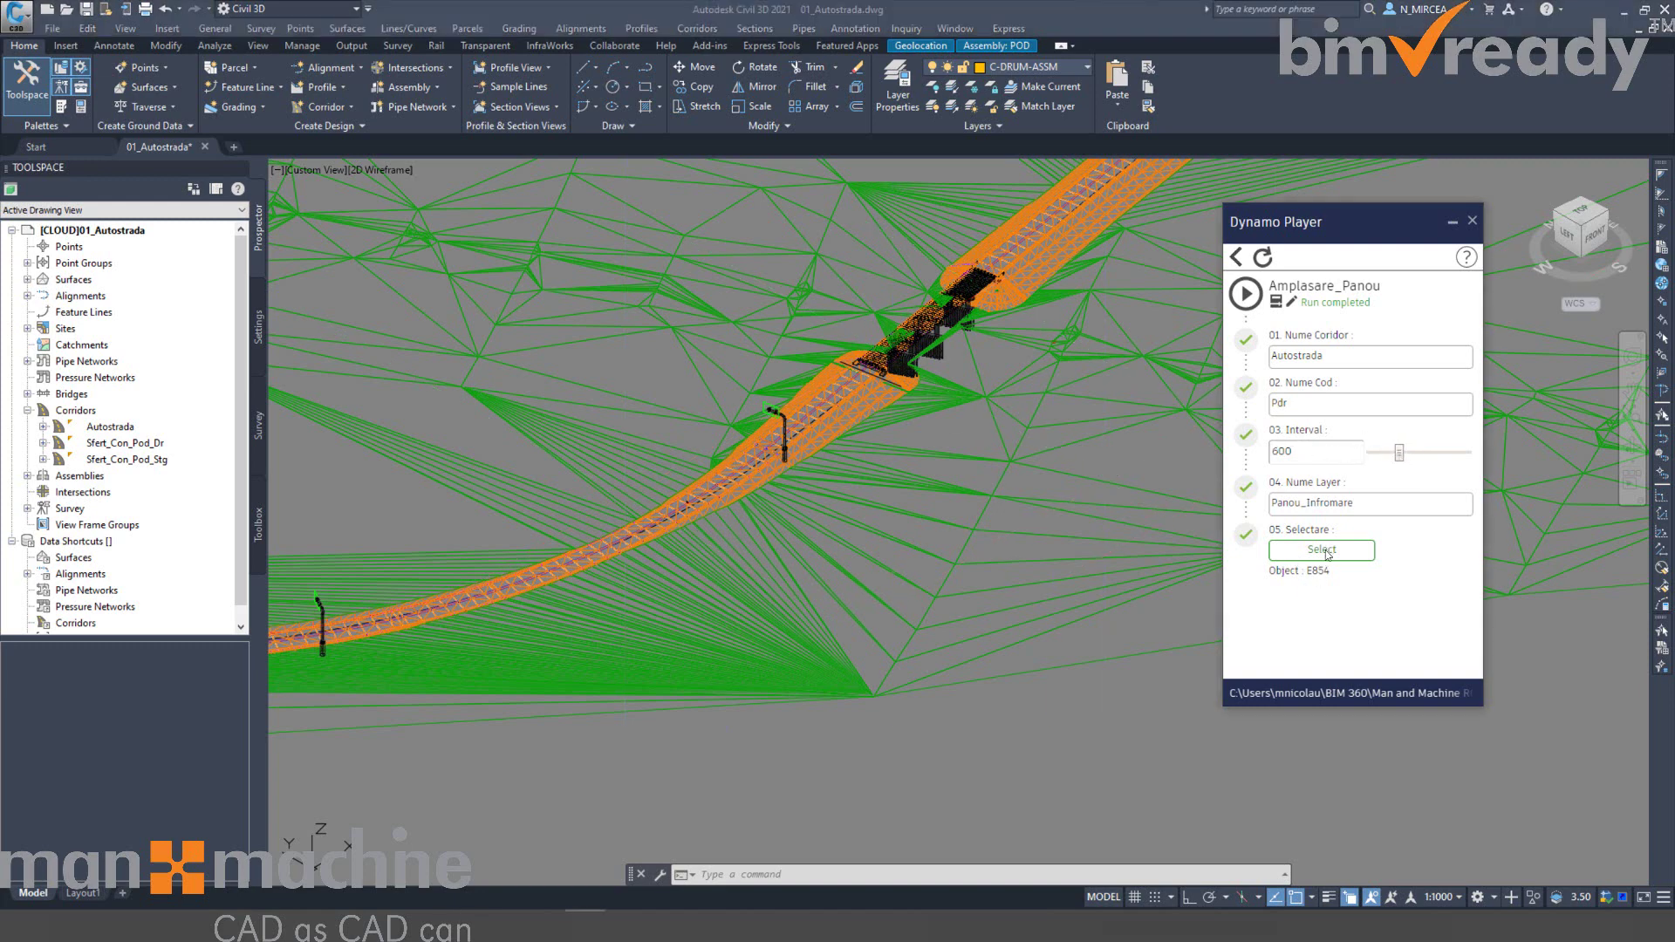
click(1246, 294)
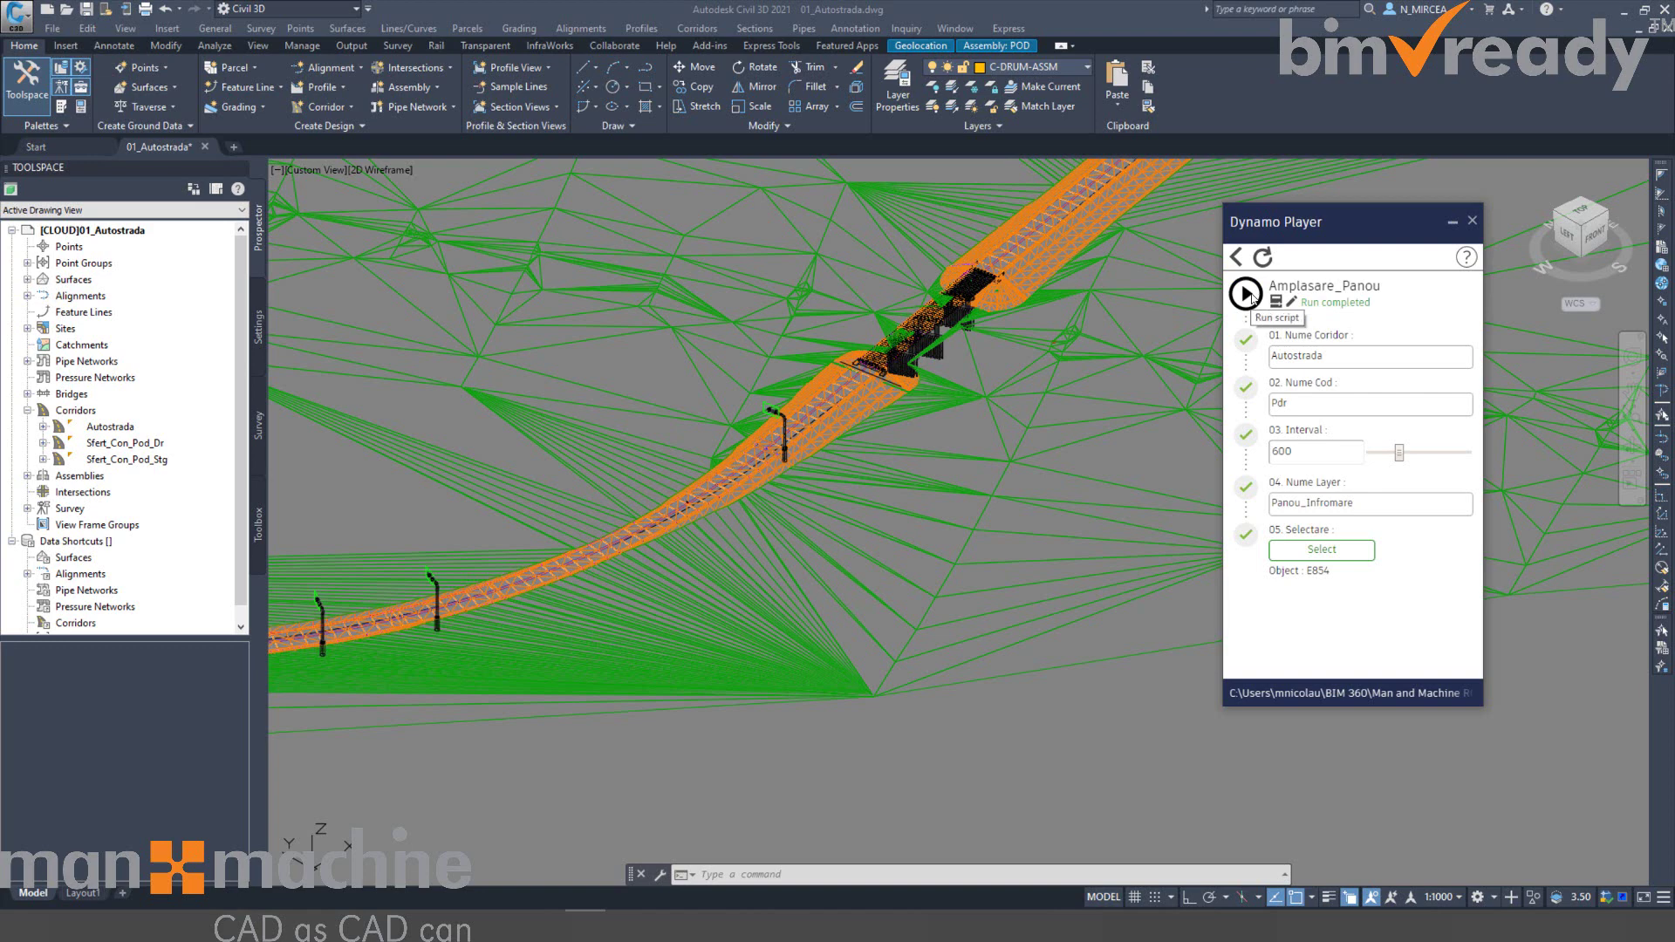
middle_drag(595, 390, 833, 324)
click(1301, 441)
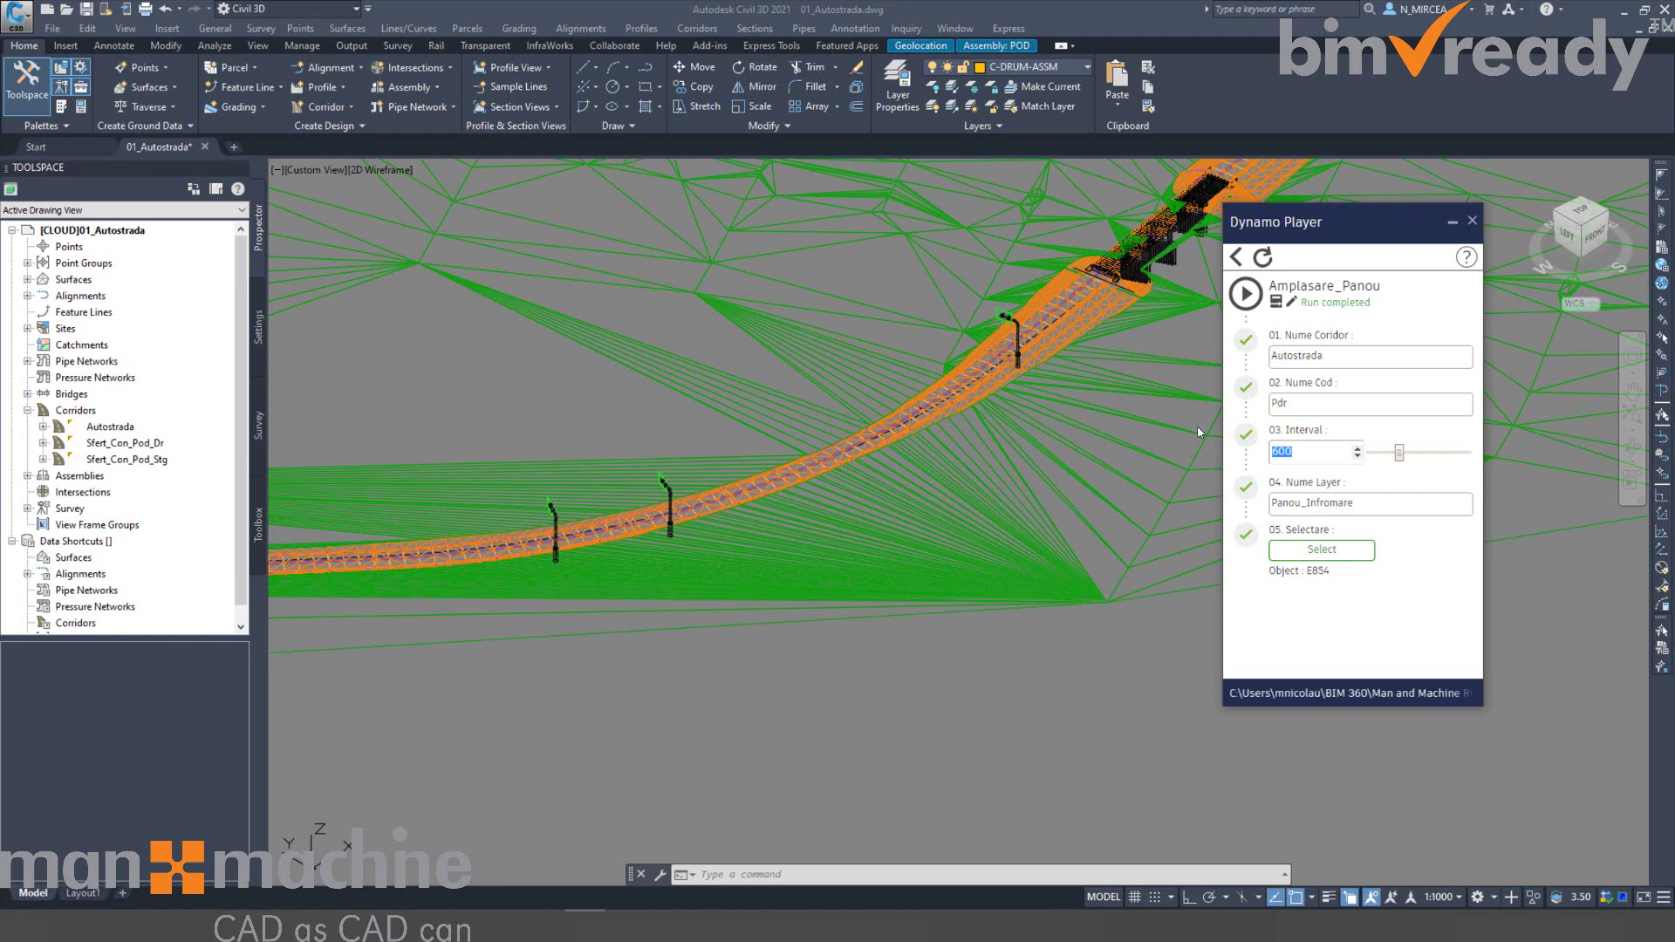
click(1310, 549)
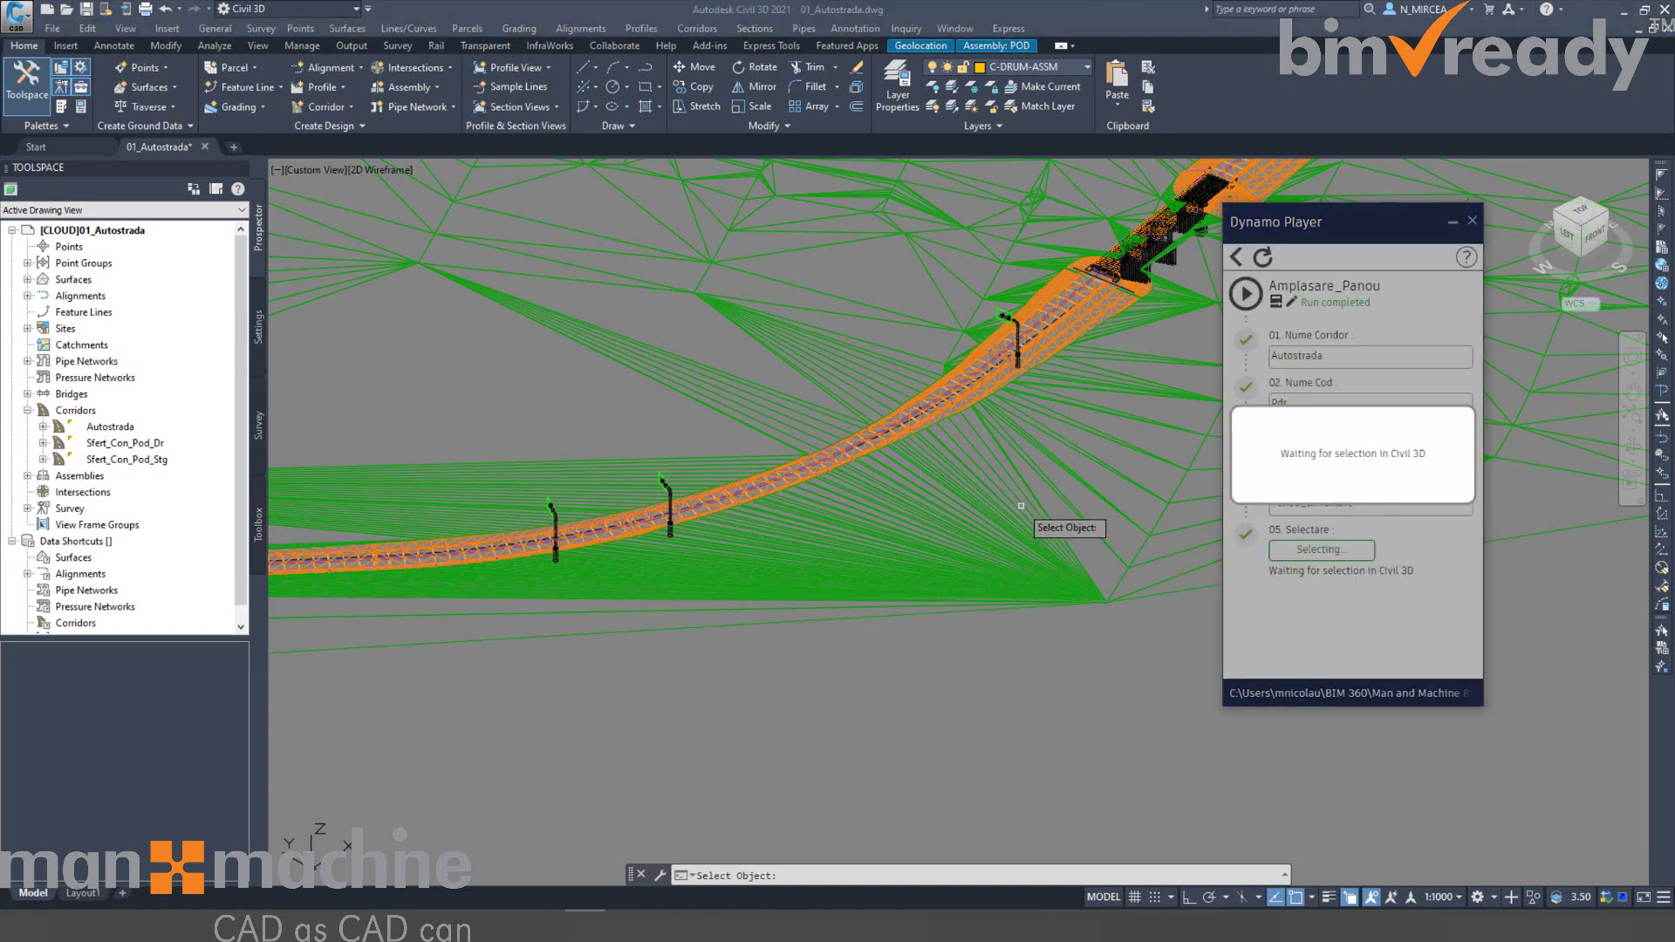
Pick the reference object and run Amplasare_Panou to place panels at interval 600.
scroll(896, 410, down, 5)
scroll(893, 429, up, 4)
scroll(894, 428, up, 6)
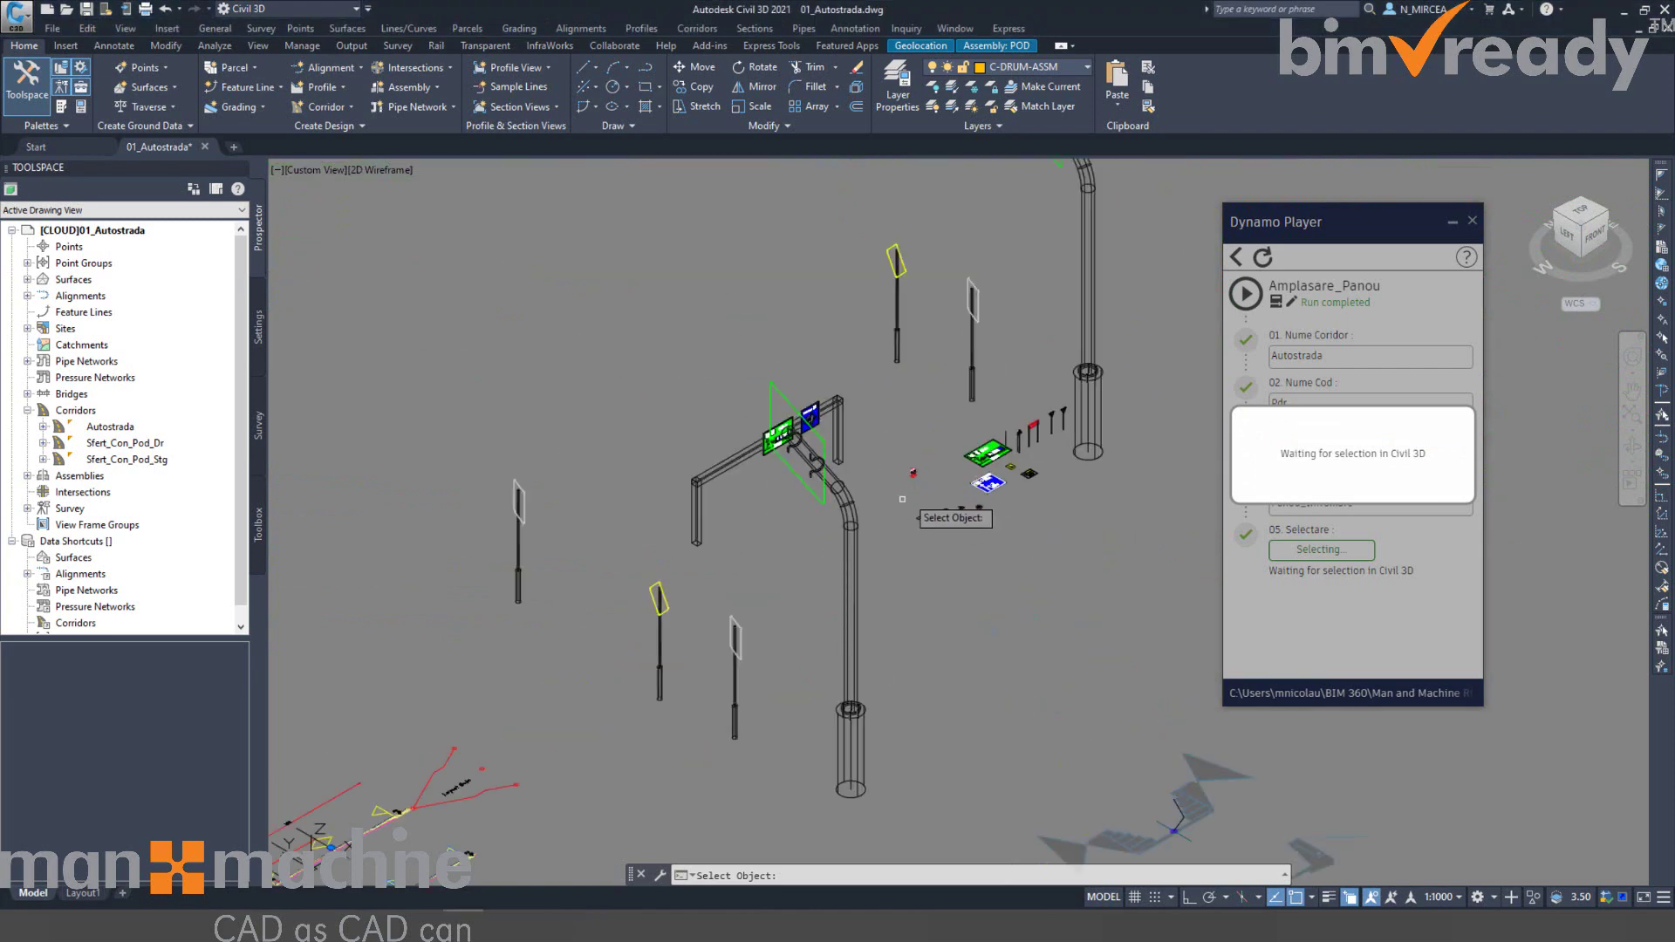
click(659, 600)
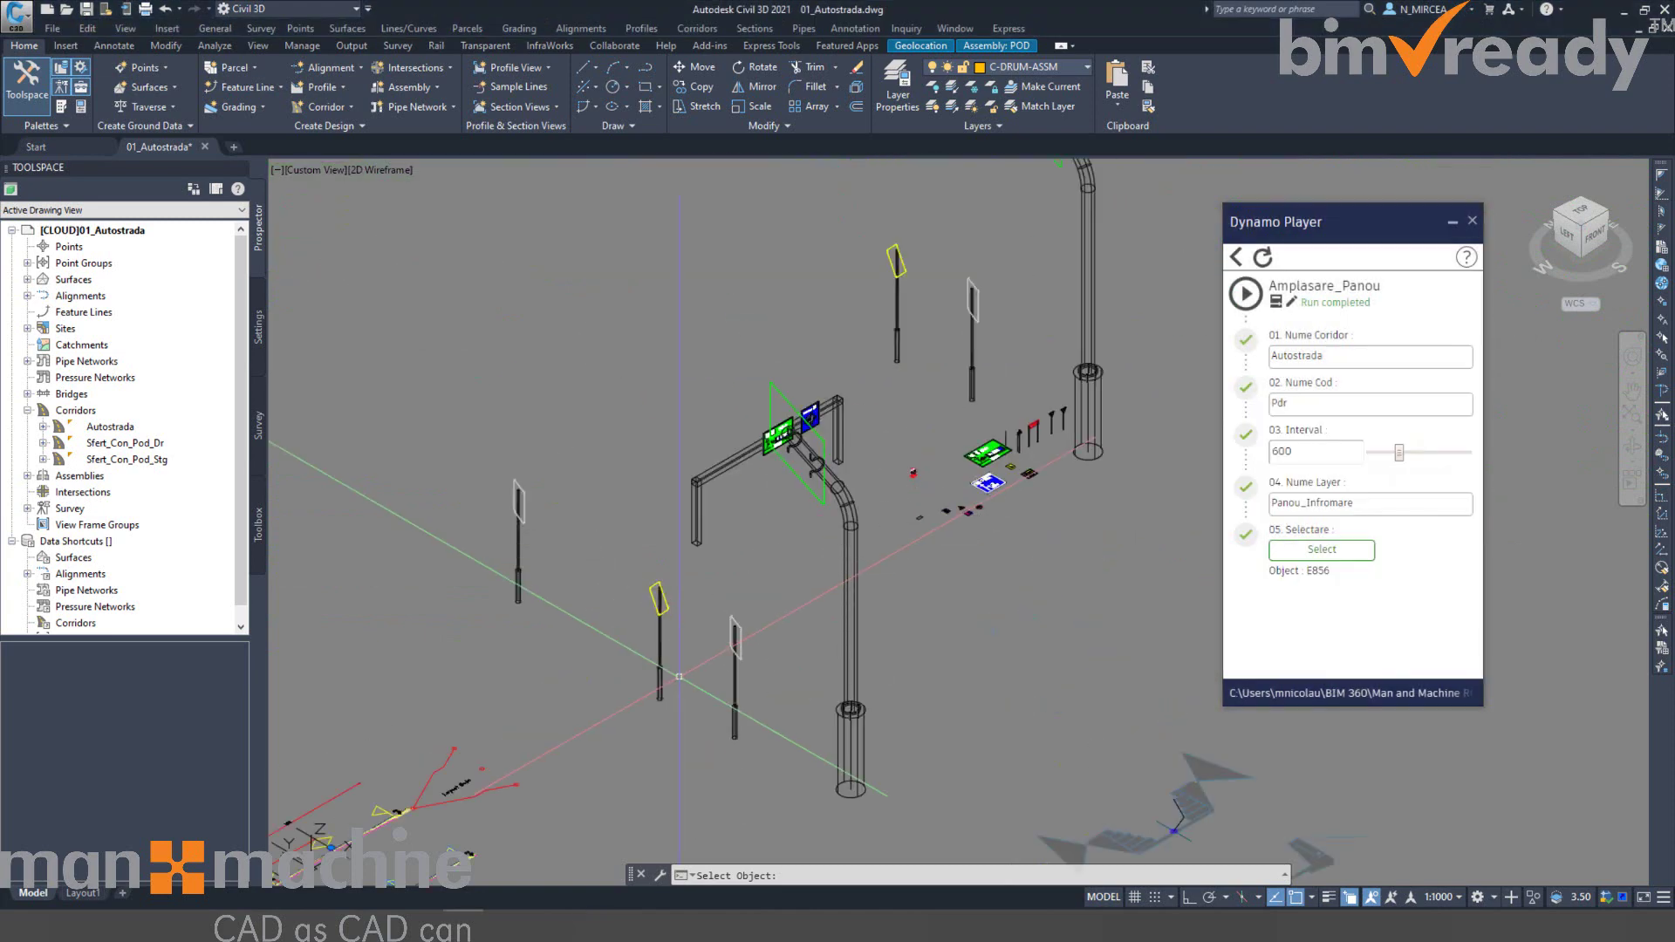
scroll(731, 584, down, 4)
scroll(700, 582, up, 9)
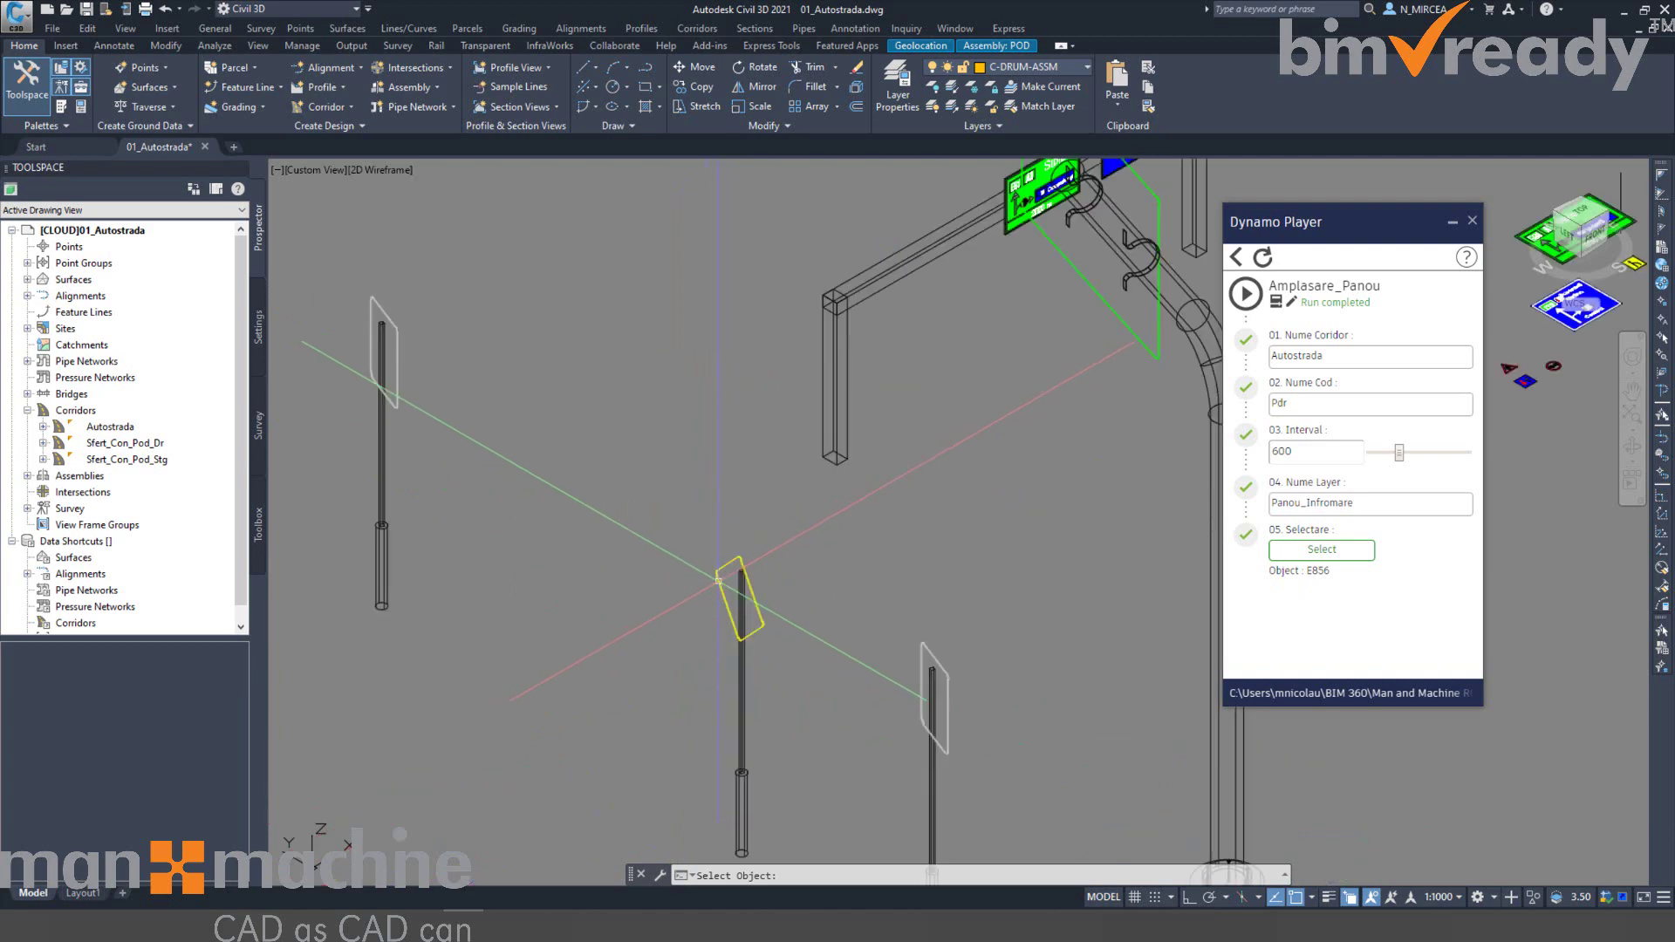
scroll(771, 512, down, 8)
scroll(771, 455, down, 6)
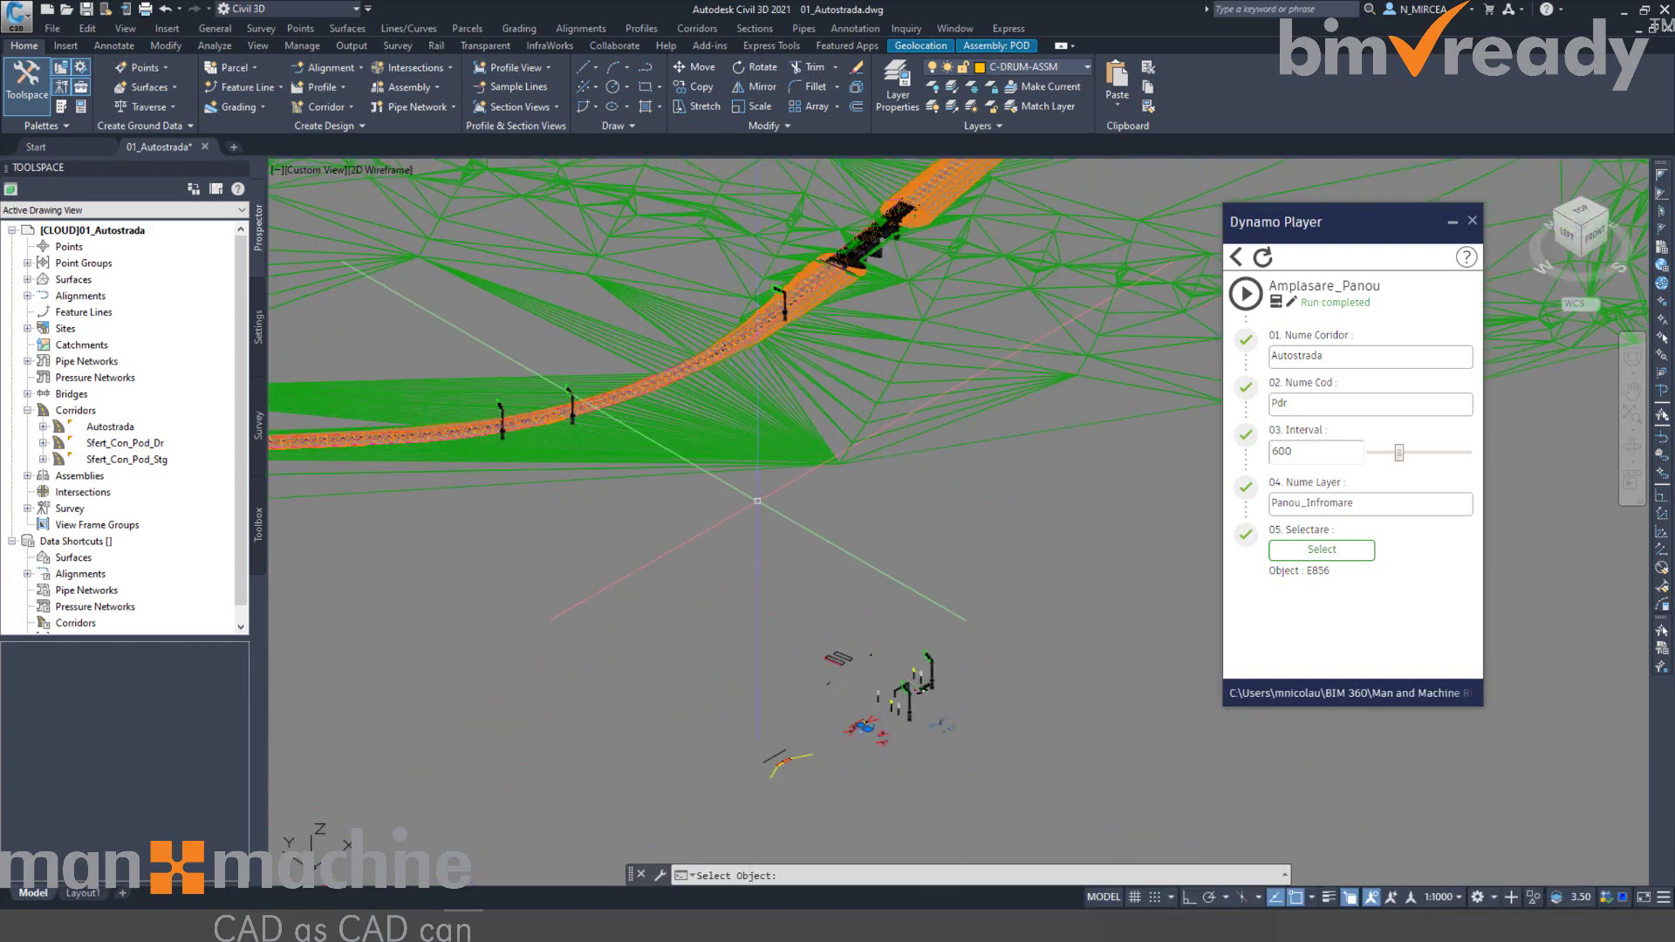
click(1247, 295)
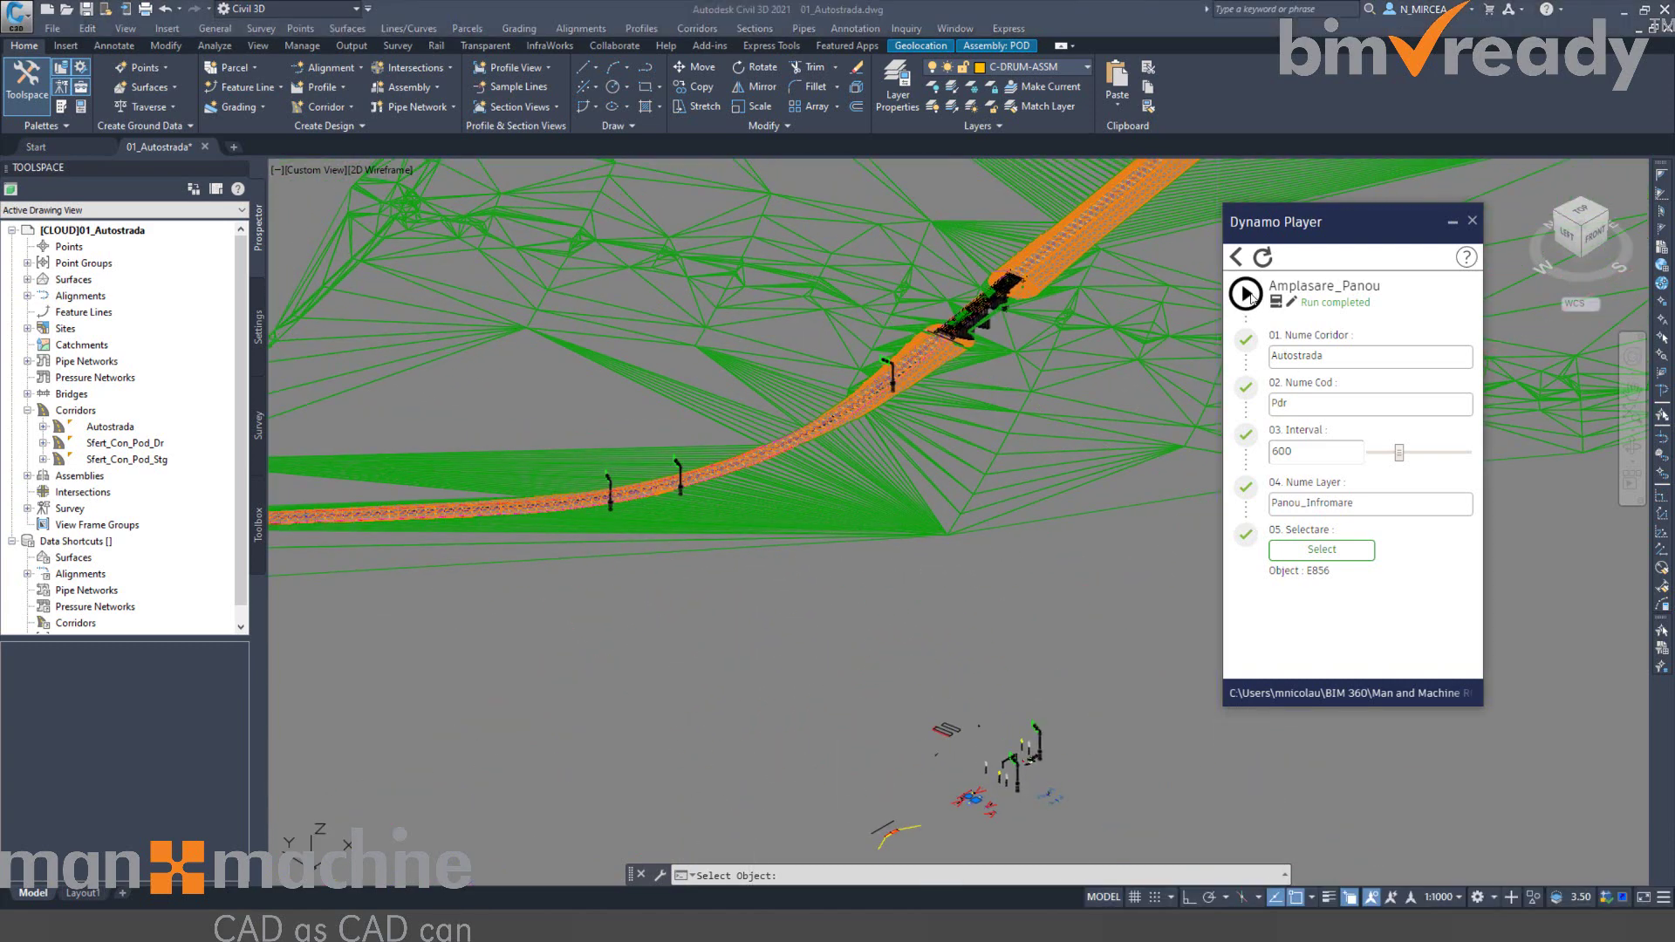
Replace the 600 interval with 550 and rerun the panel placement.
scroll(686, 486, up, 8)
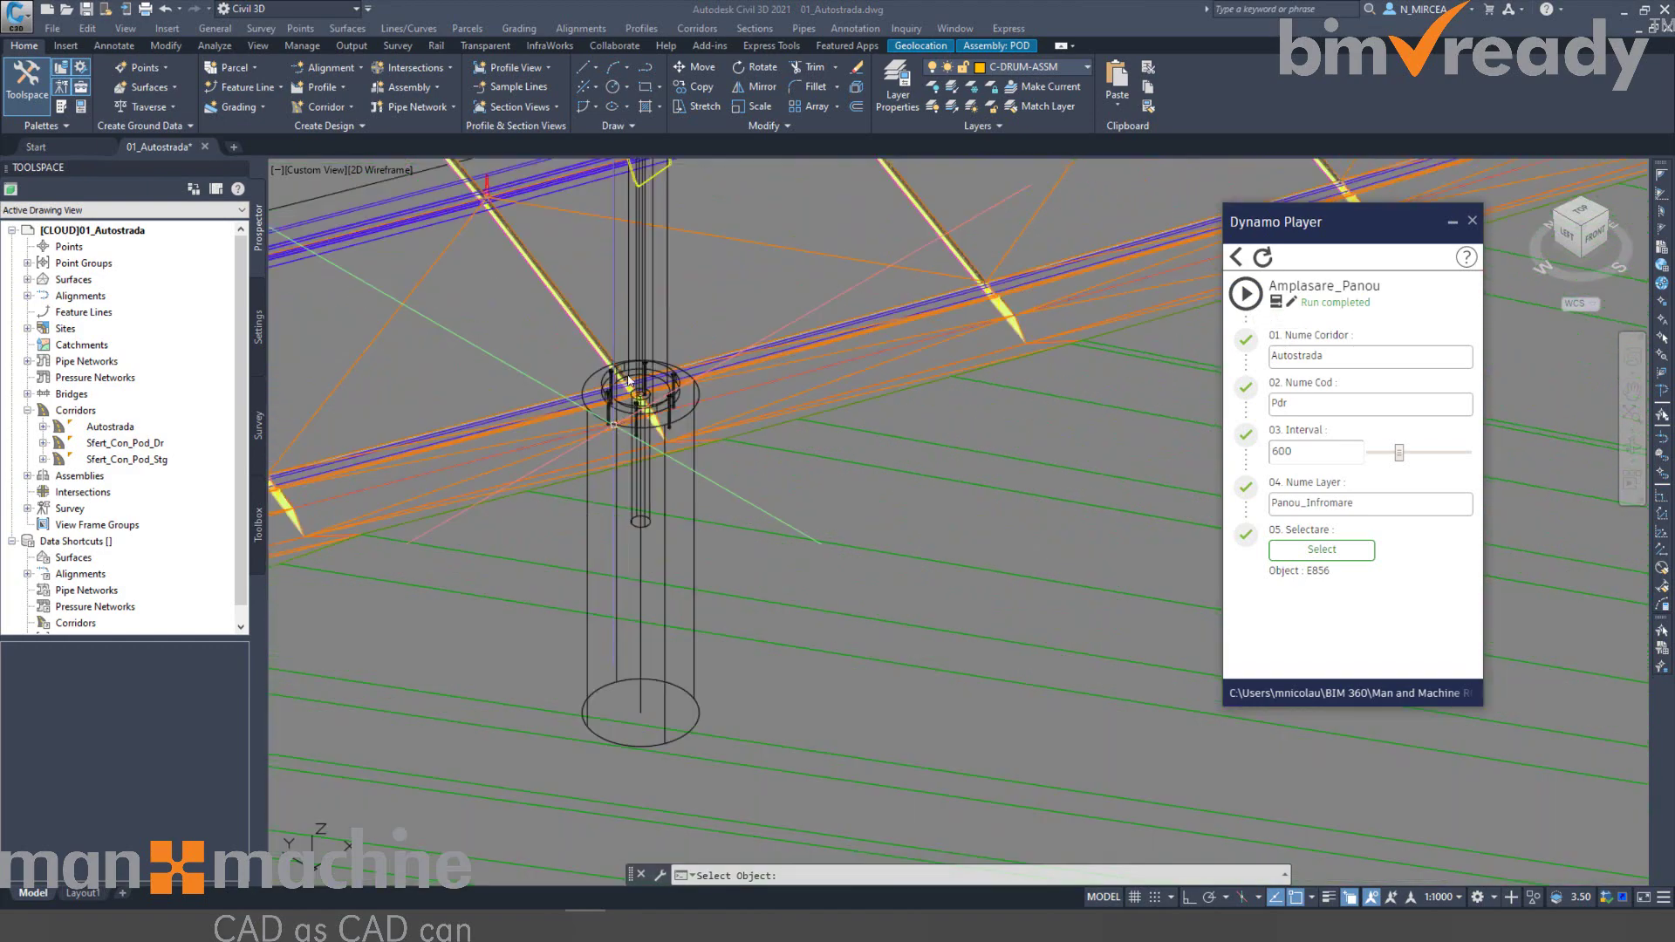
scroll(630, 347, down, 4)
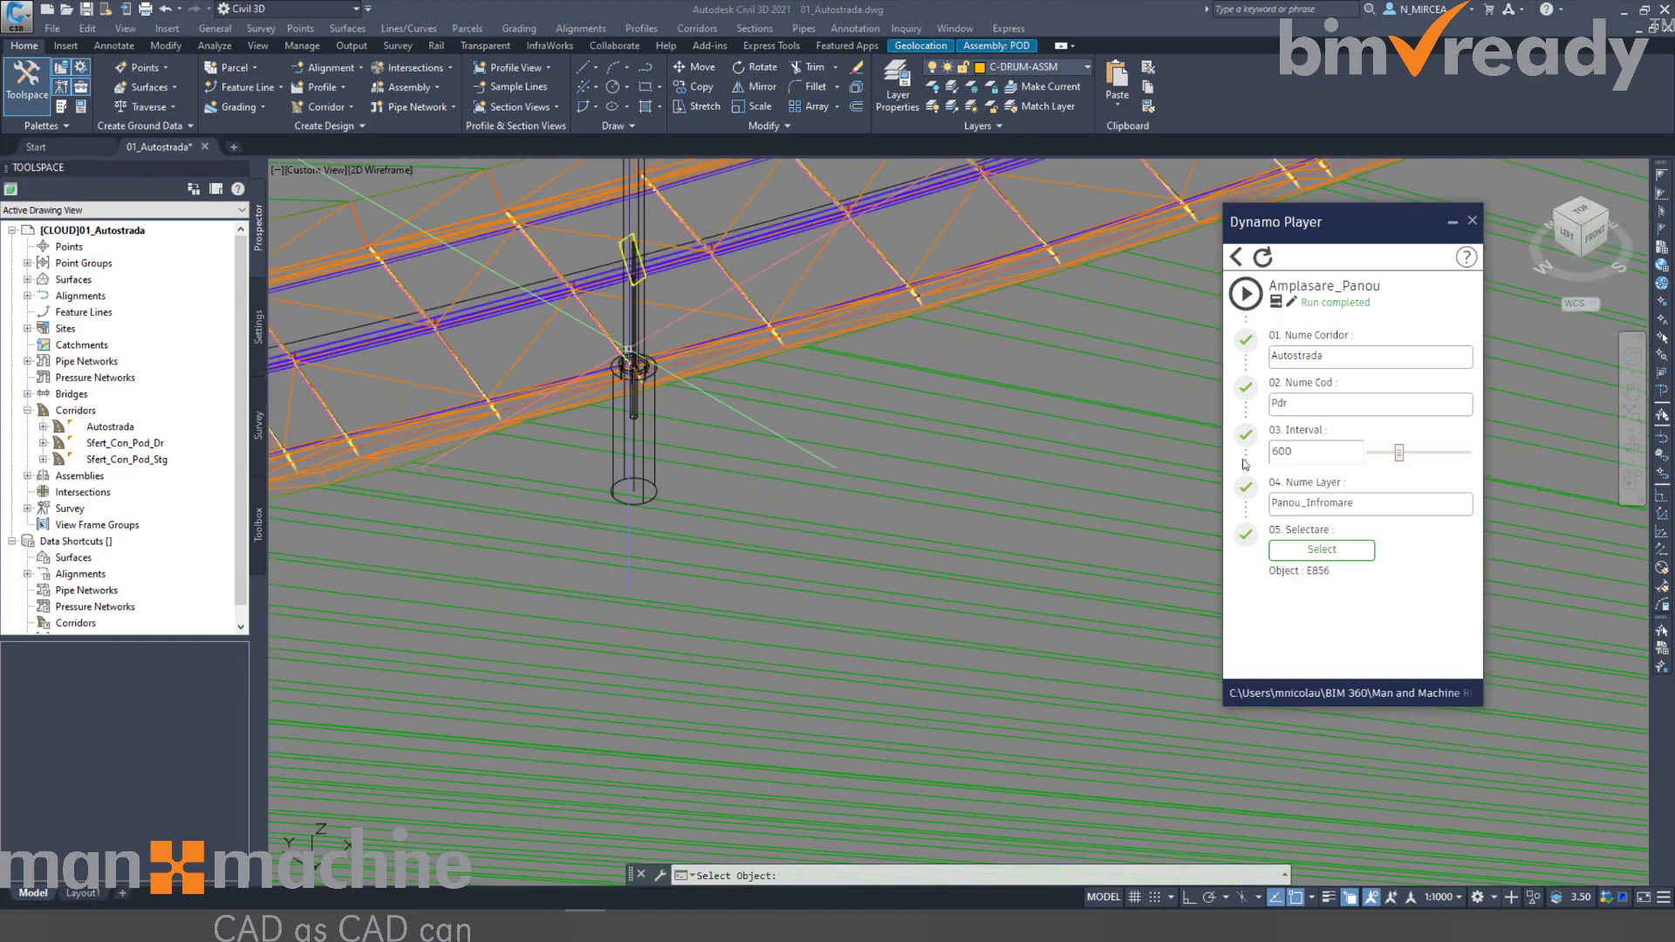
drag(1298, 453, 1231, 457)
text(550)
click(1246, 294)
scroll(1133, 338, down, 5)
click(1248, 293)
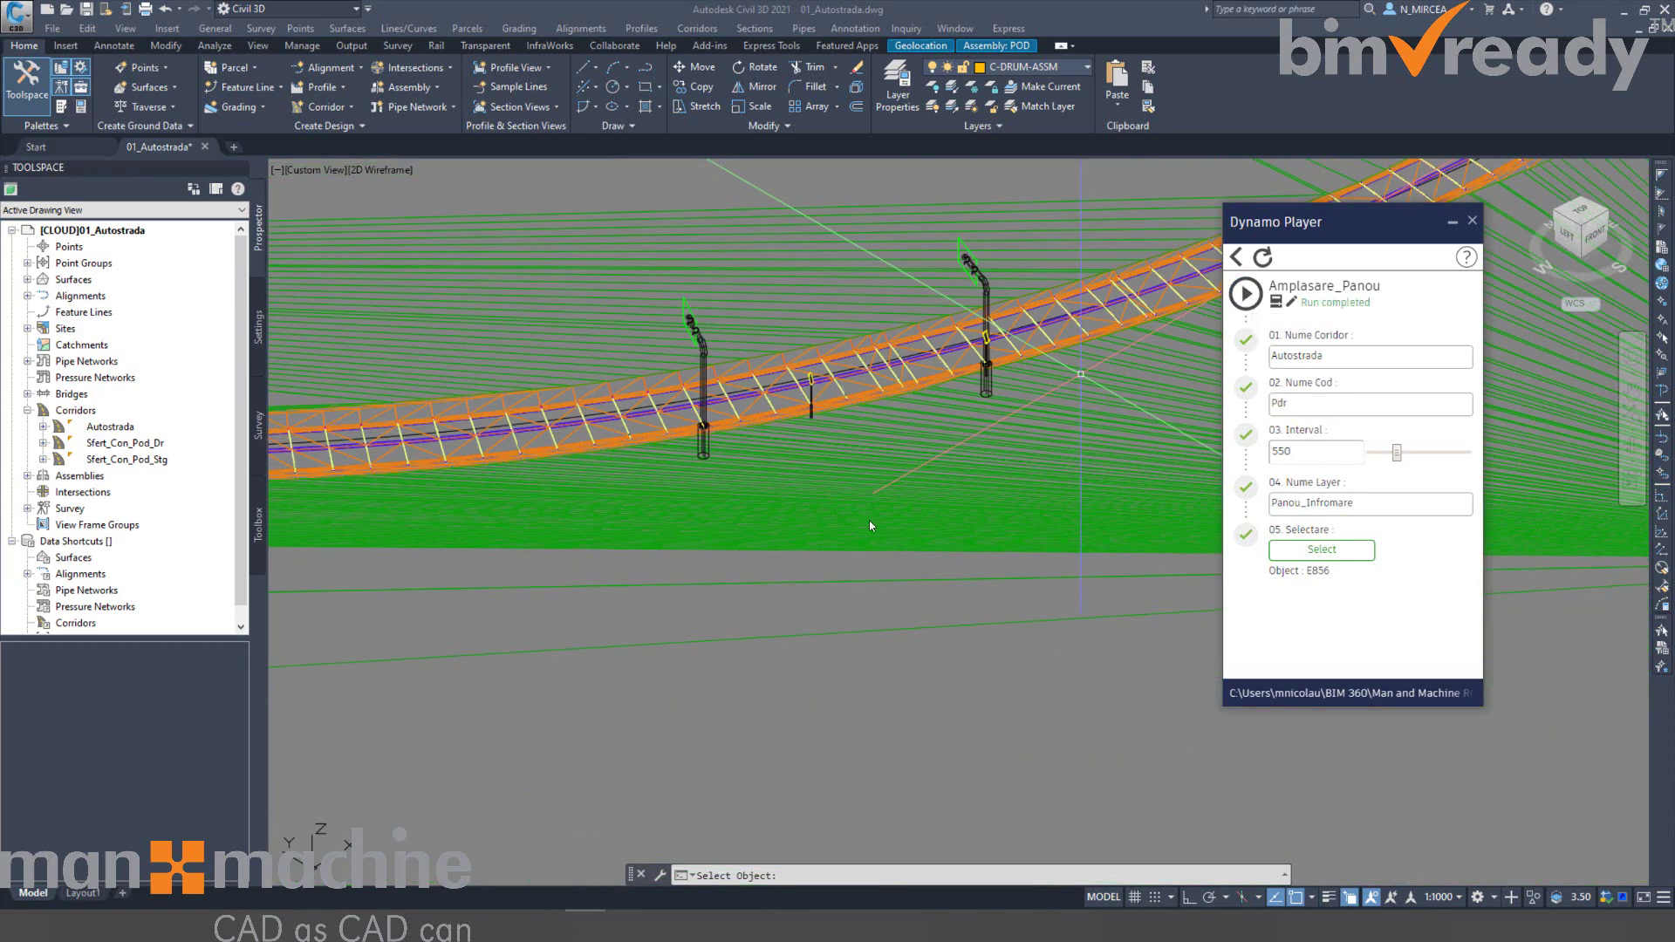
Pick a different panel object as the script's reference and lower the interval to 250.
scroll(862, 497, down, 8)
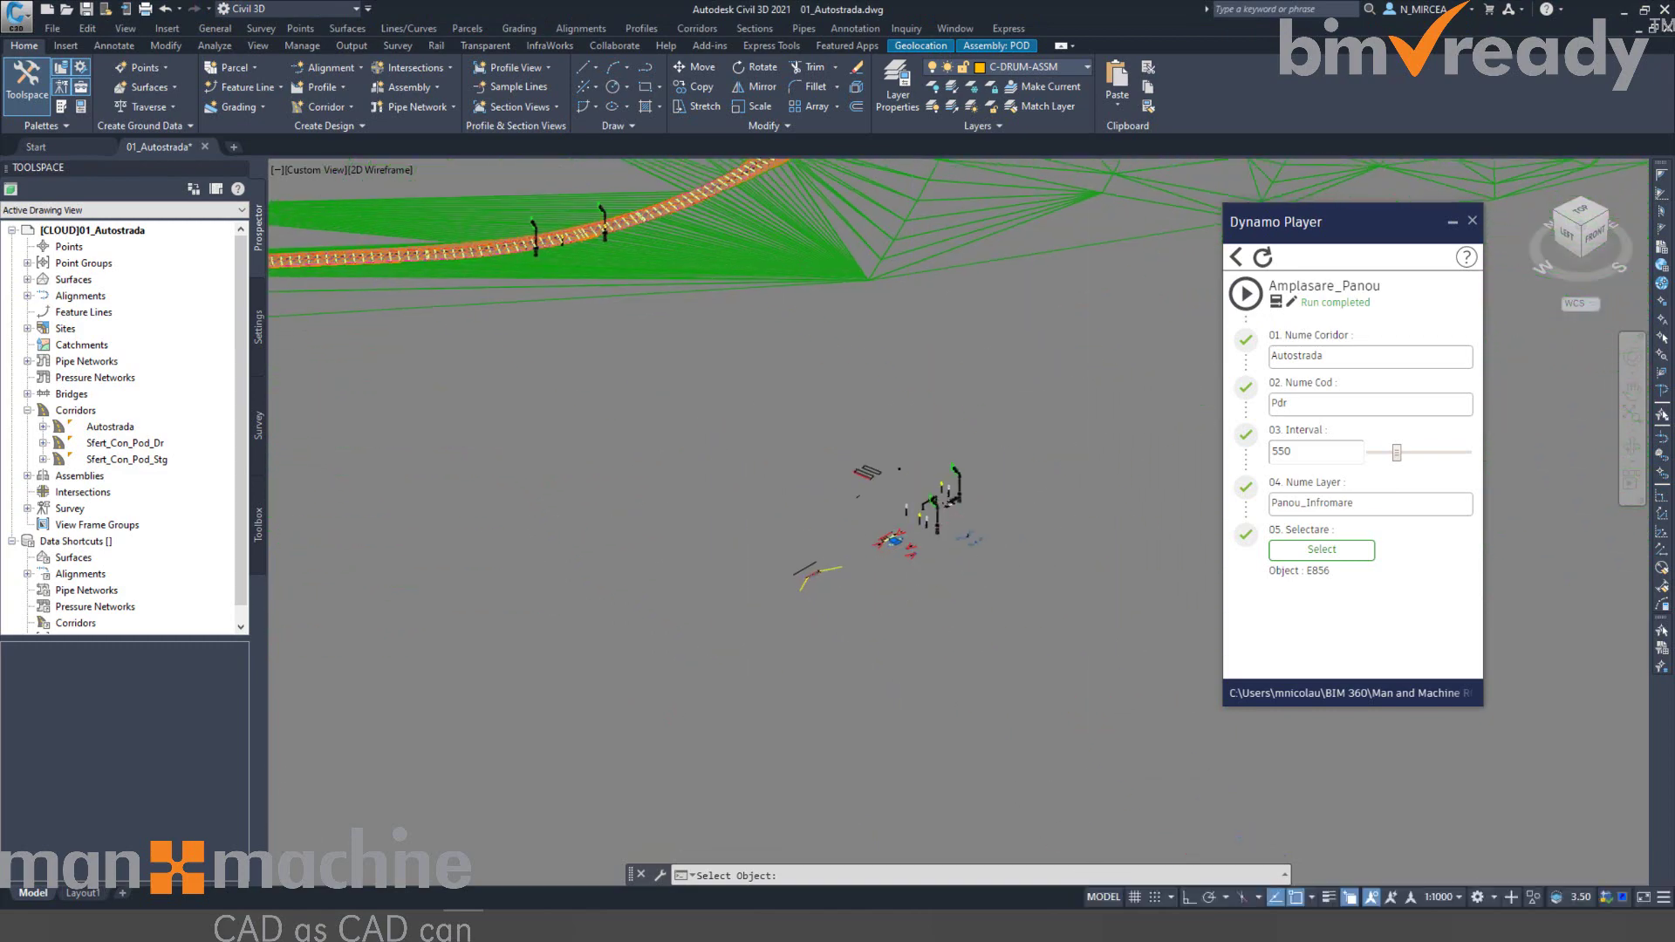
scroll(960, 501, up, 5)
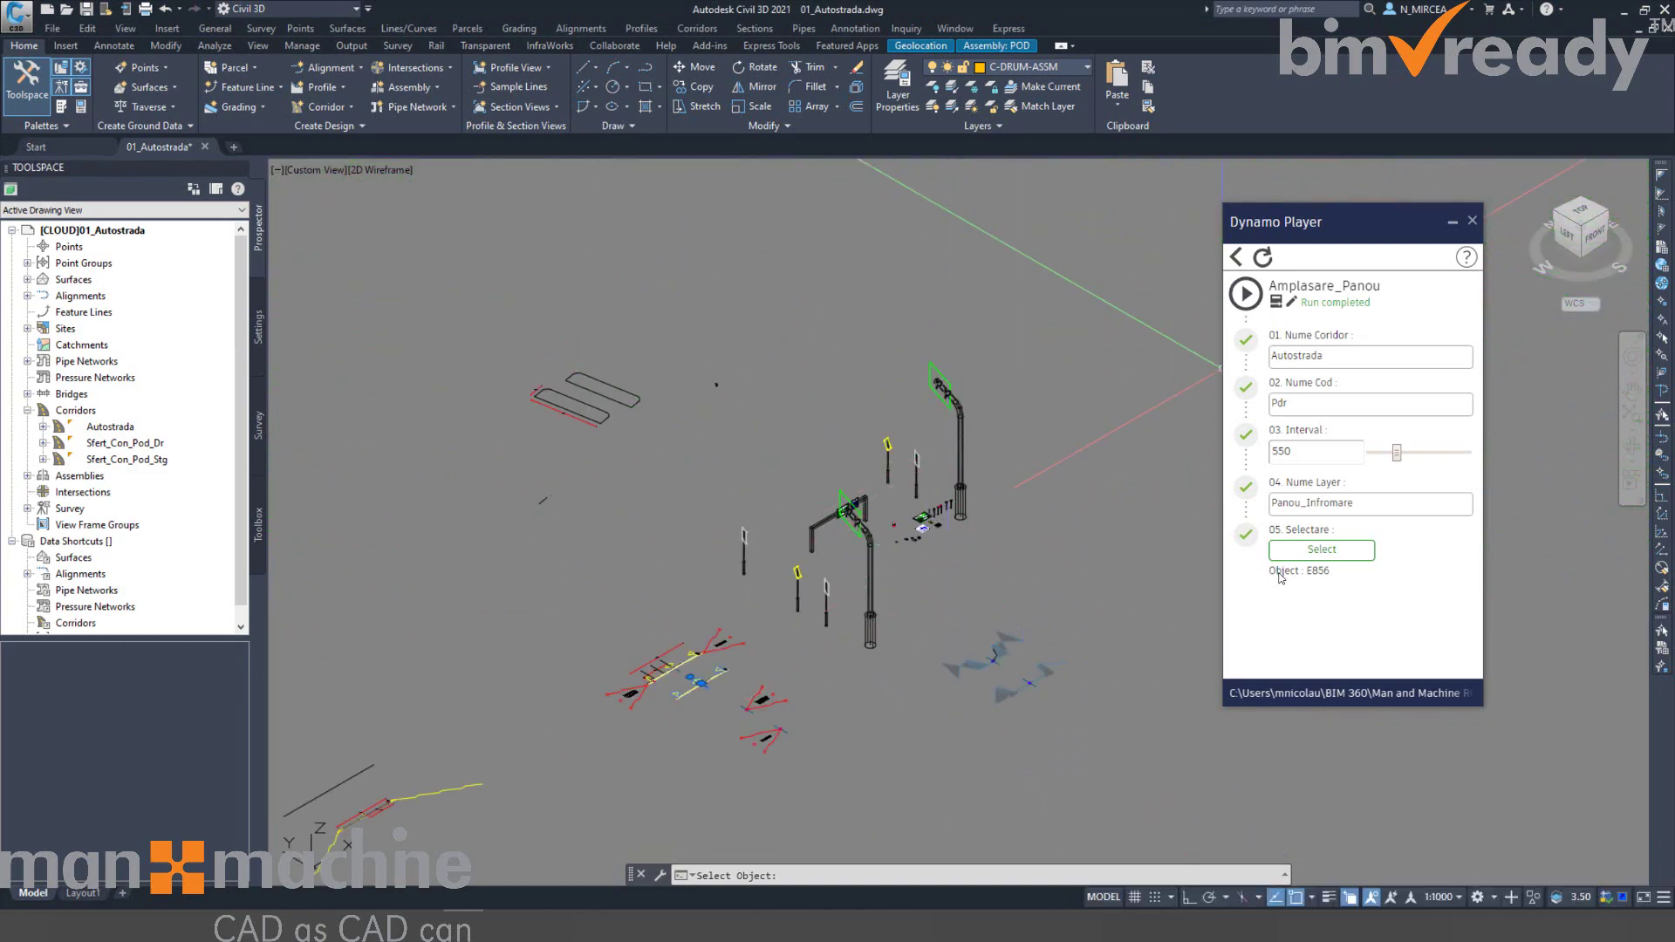
click(1319, 553)
click(814, 528)
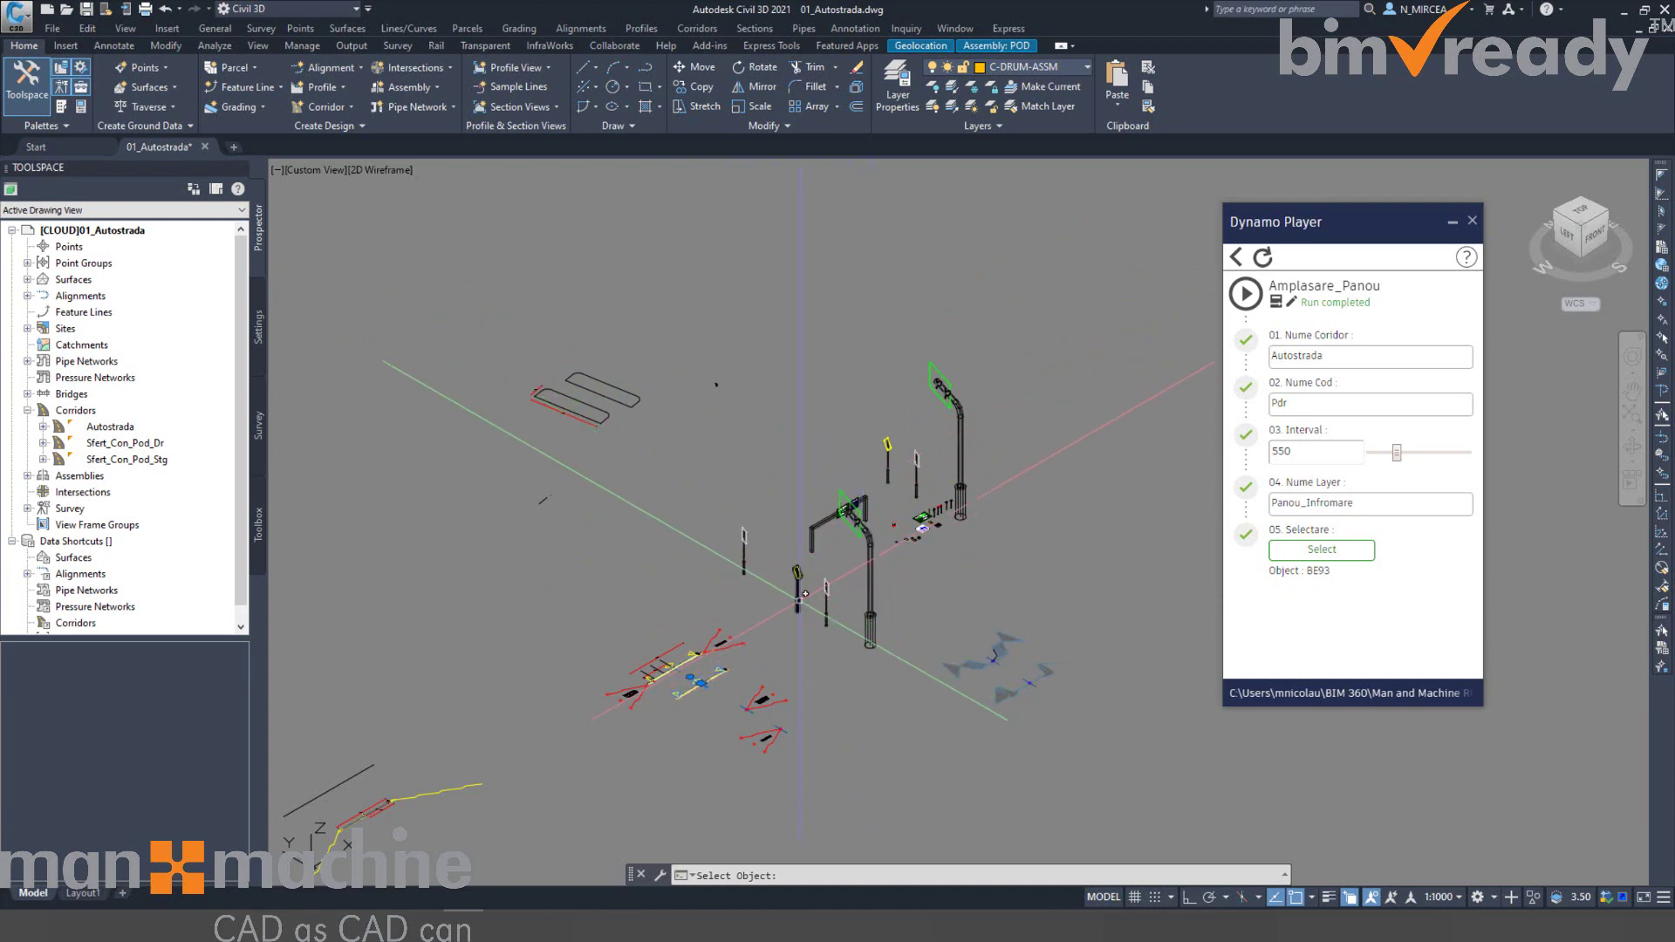
scroll(746, 386, down, 2)
middle_drag(741, 387, 864, 593)
scroll(866, 593, down, 9)
scroll(859, 436, up, 4)
drag(1393, 453, 1386, 453)
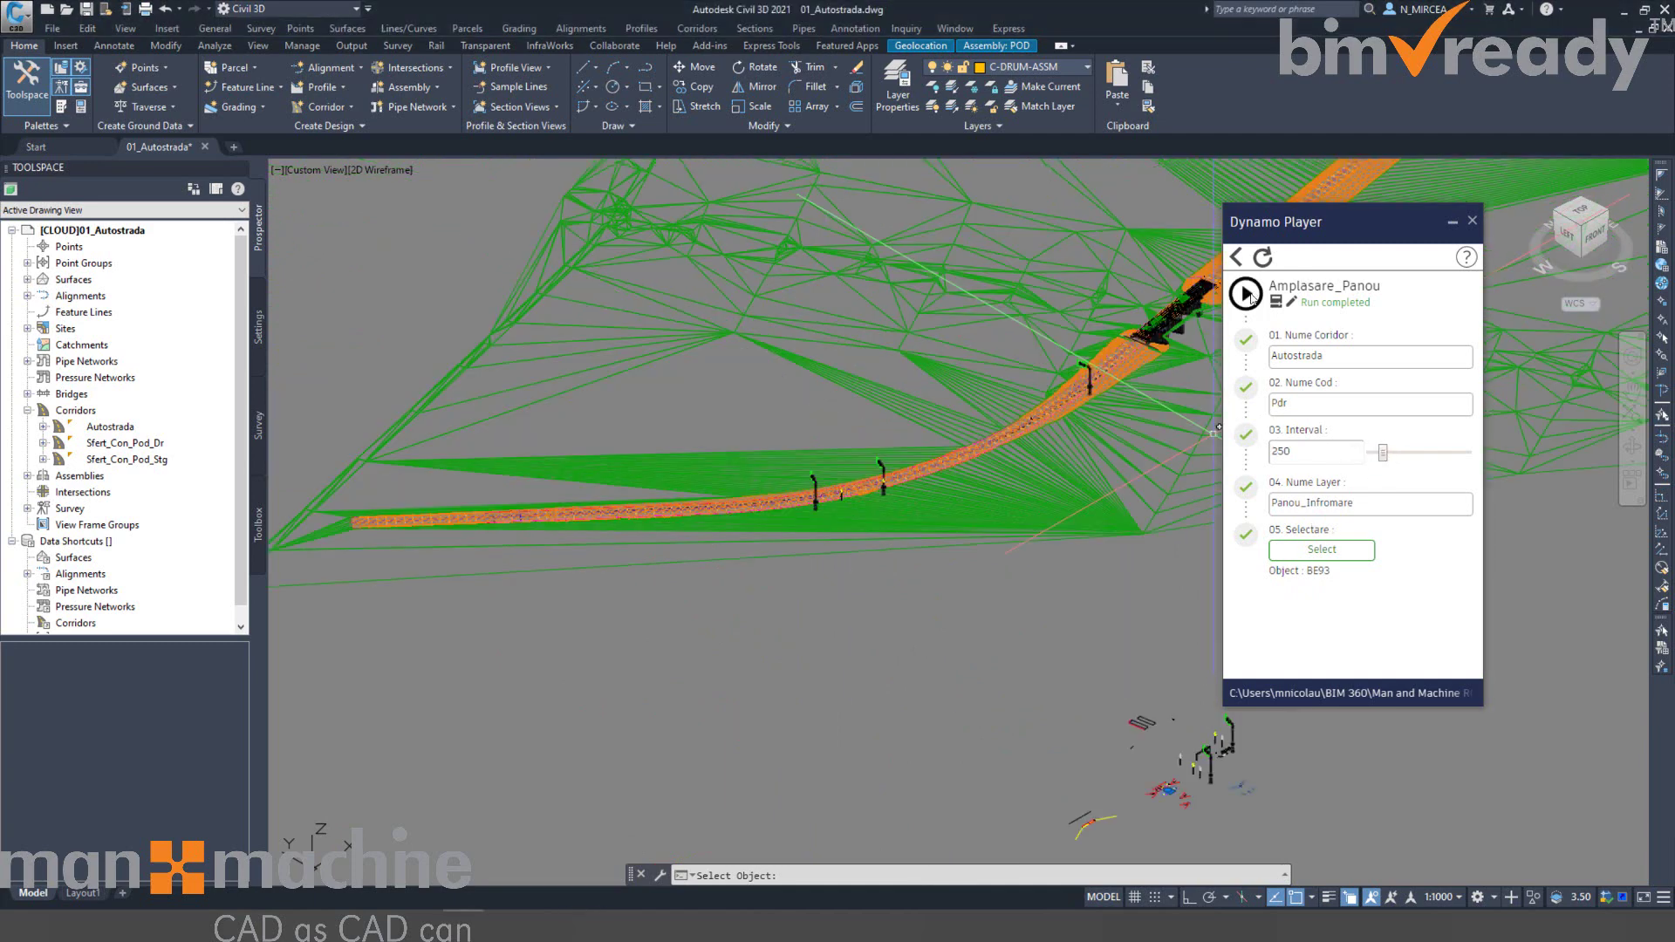
Rerun Amplasare_Panou at interval 250, then view the placed panels from the top, north up.
click(1246, 294)
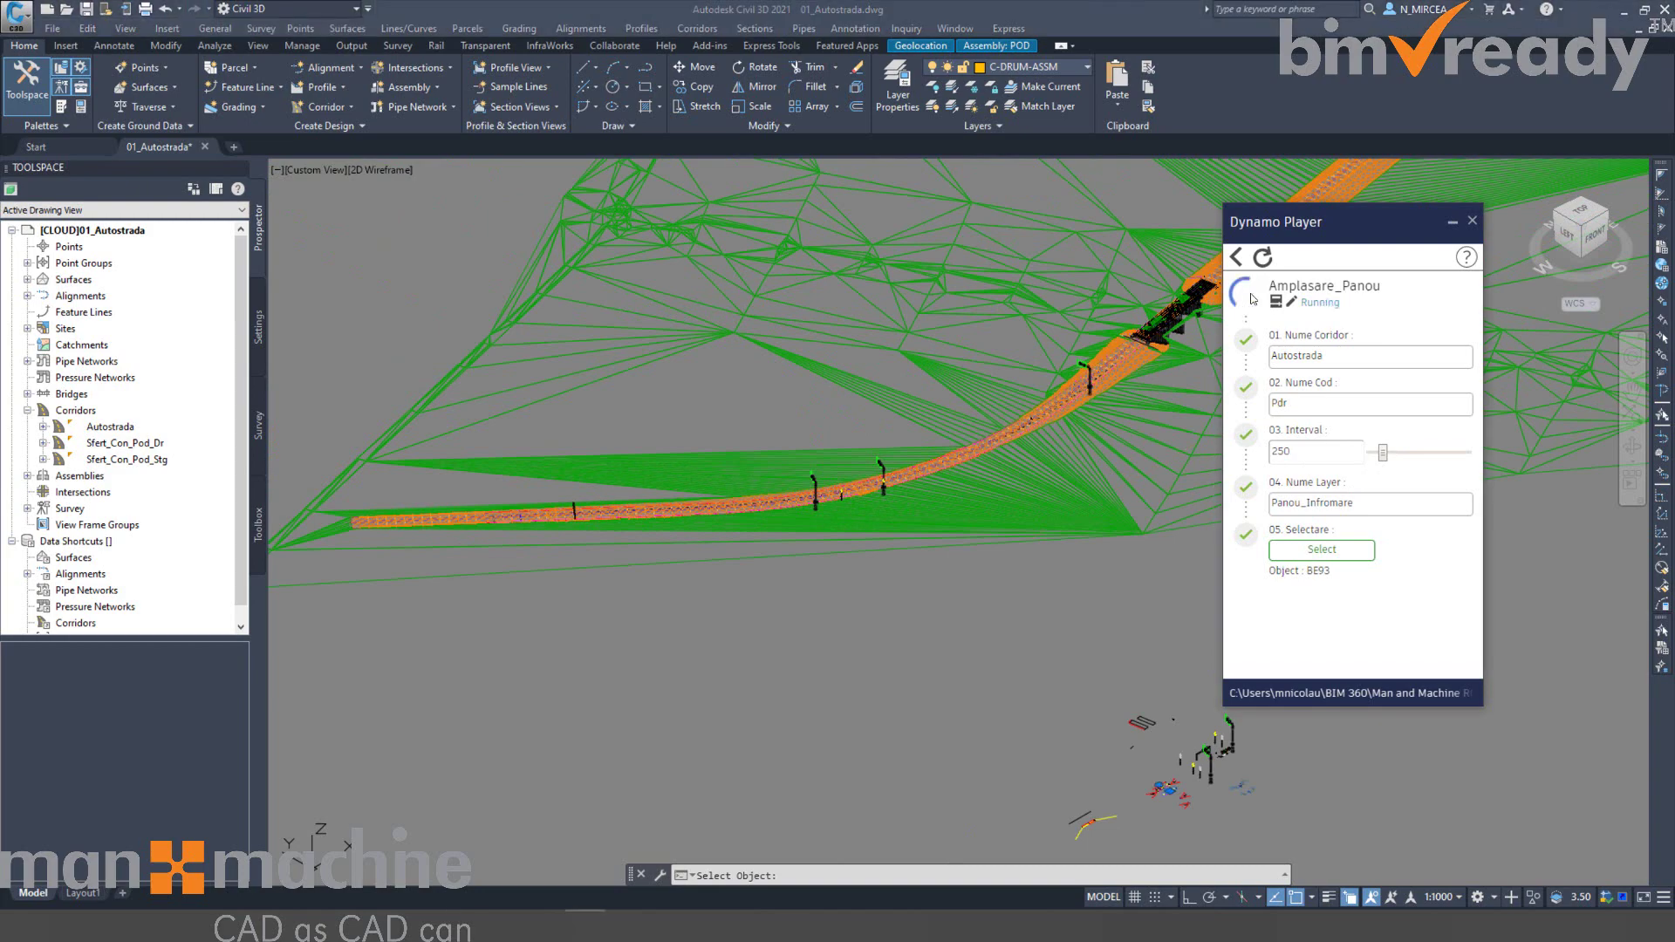
scroll(573, 532, up, 10)
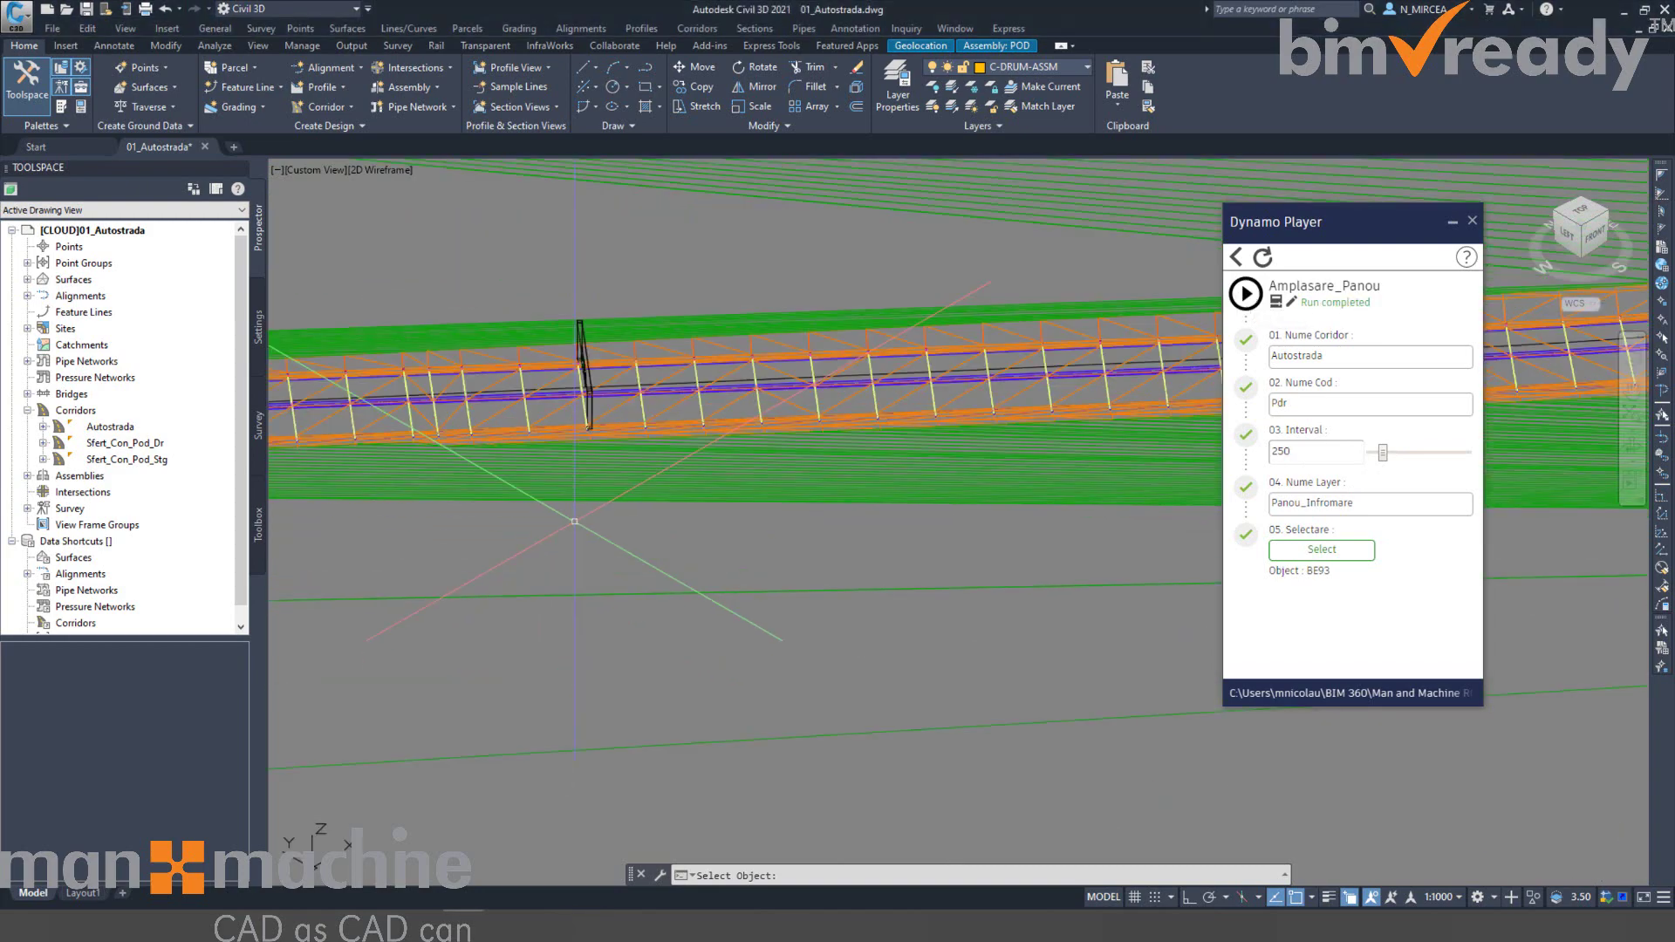
shift+middle_drag(656, 600, 659, 768)
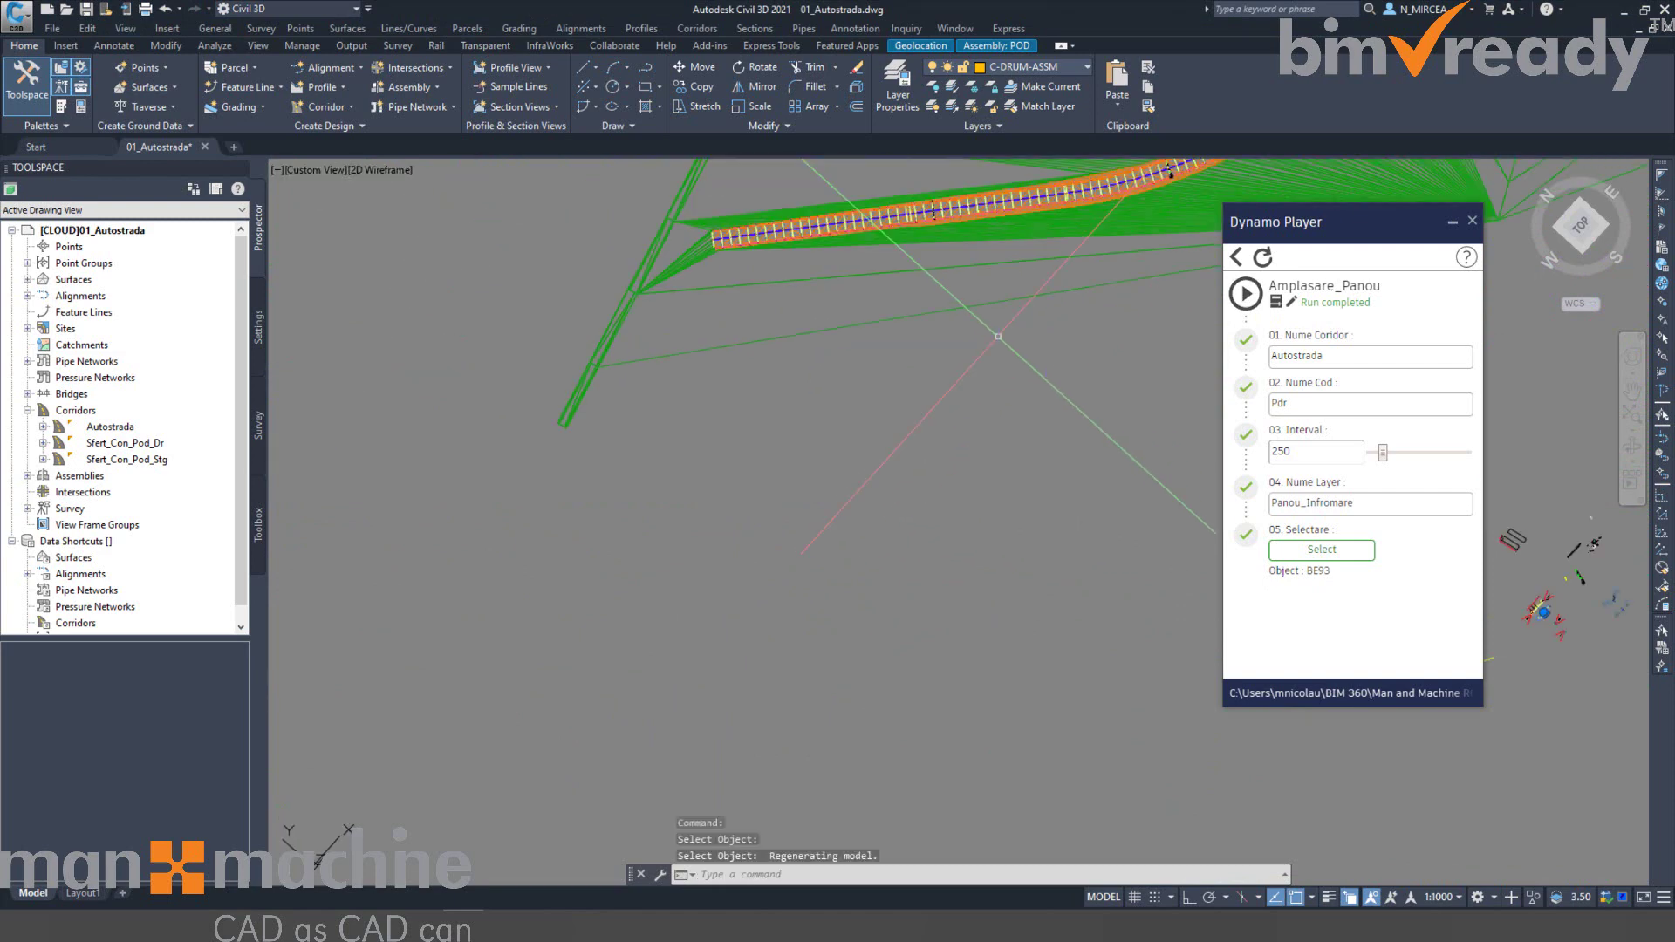
click(1580, 225)
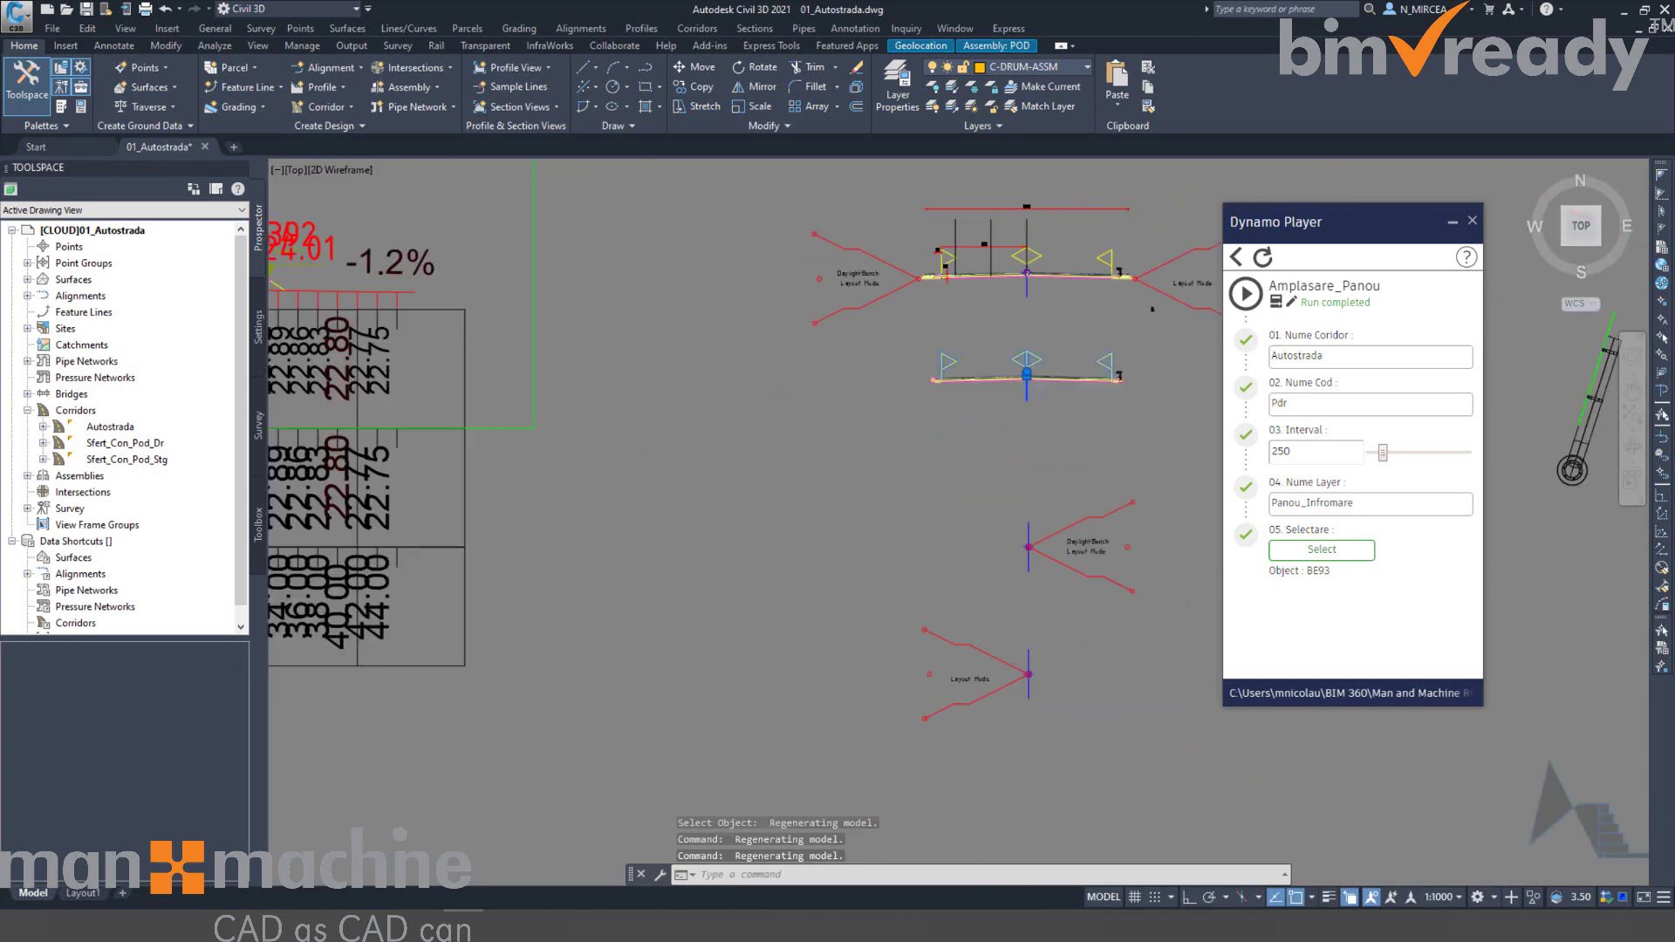
middle_drag(1027, 300, 1055, 571)
scroll(1035, 344, down, 9)
middle_drag(1036, 343, 1004, 465)
scroll(1004, 464, up, 10)
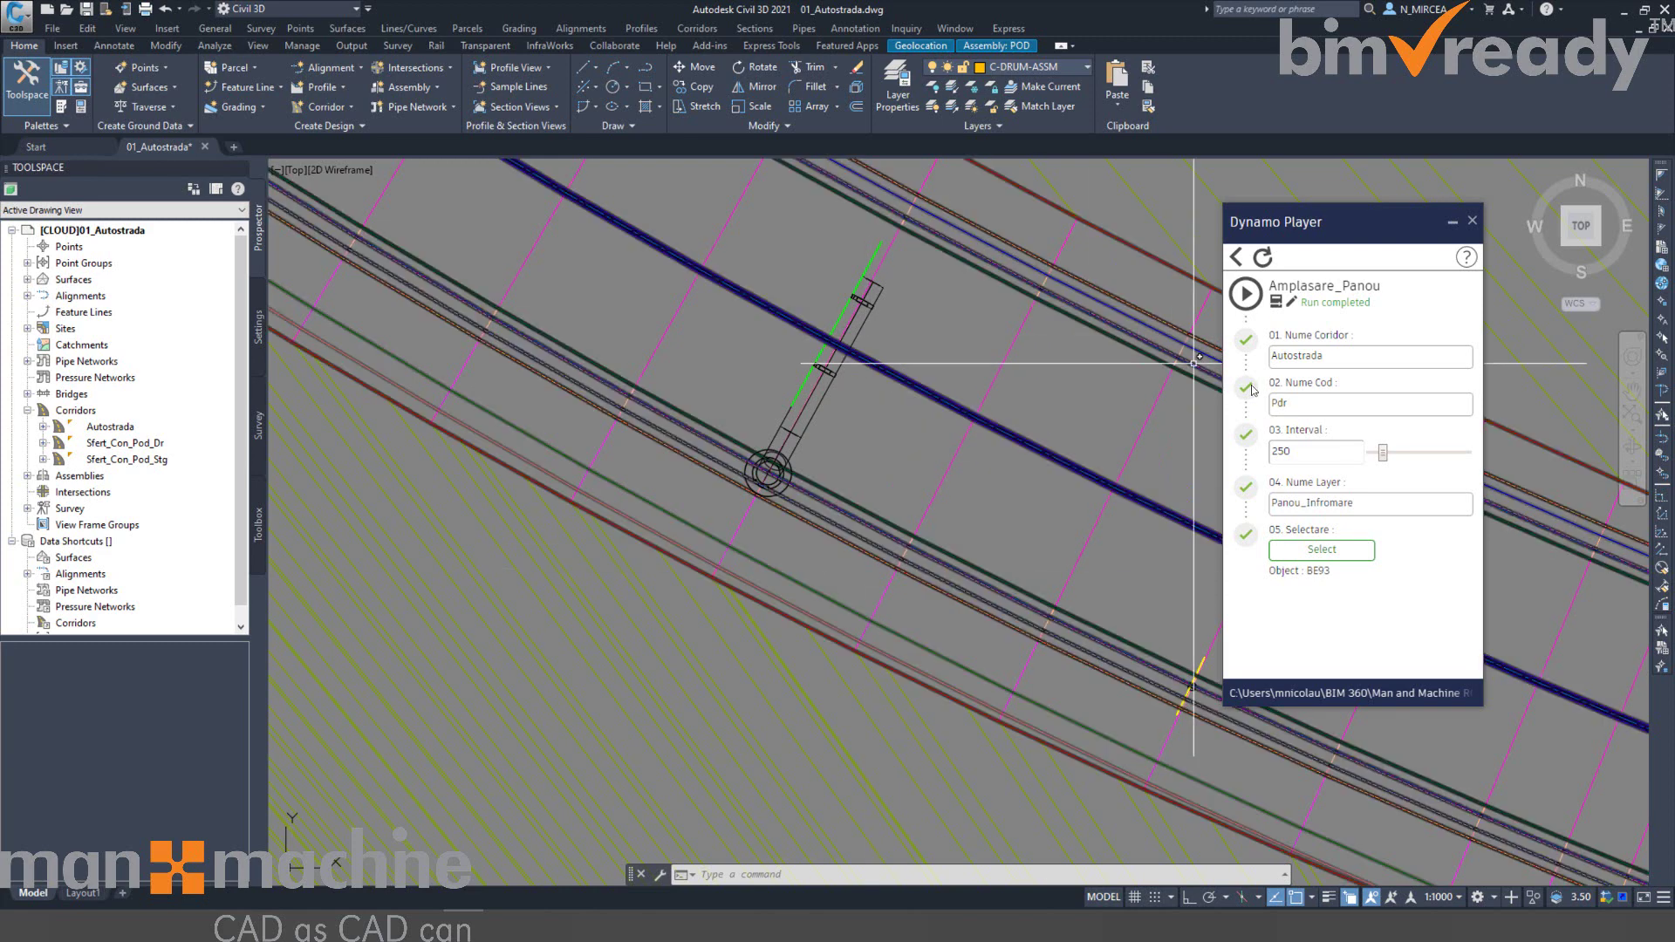
drag(1345, 367, 1256, 369)
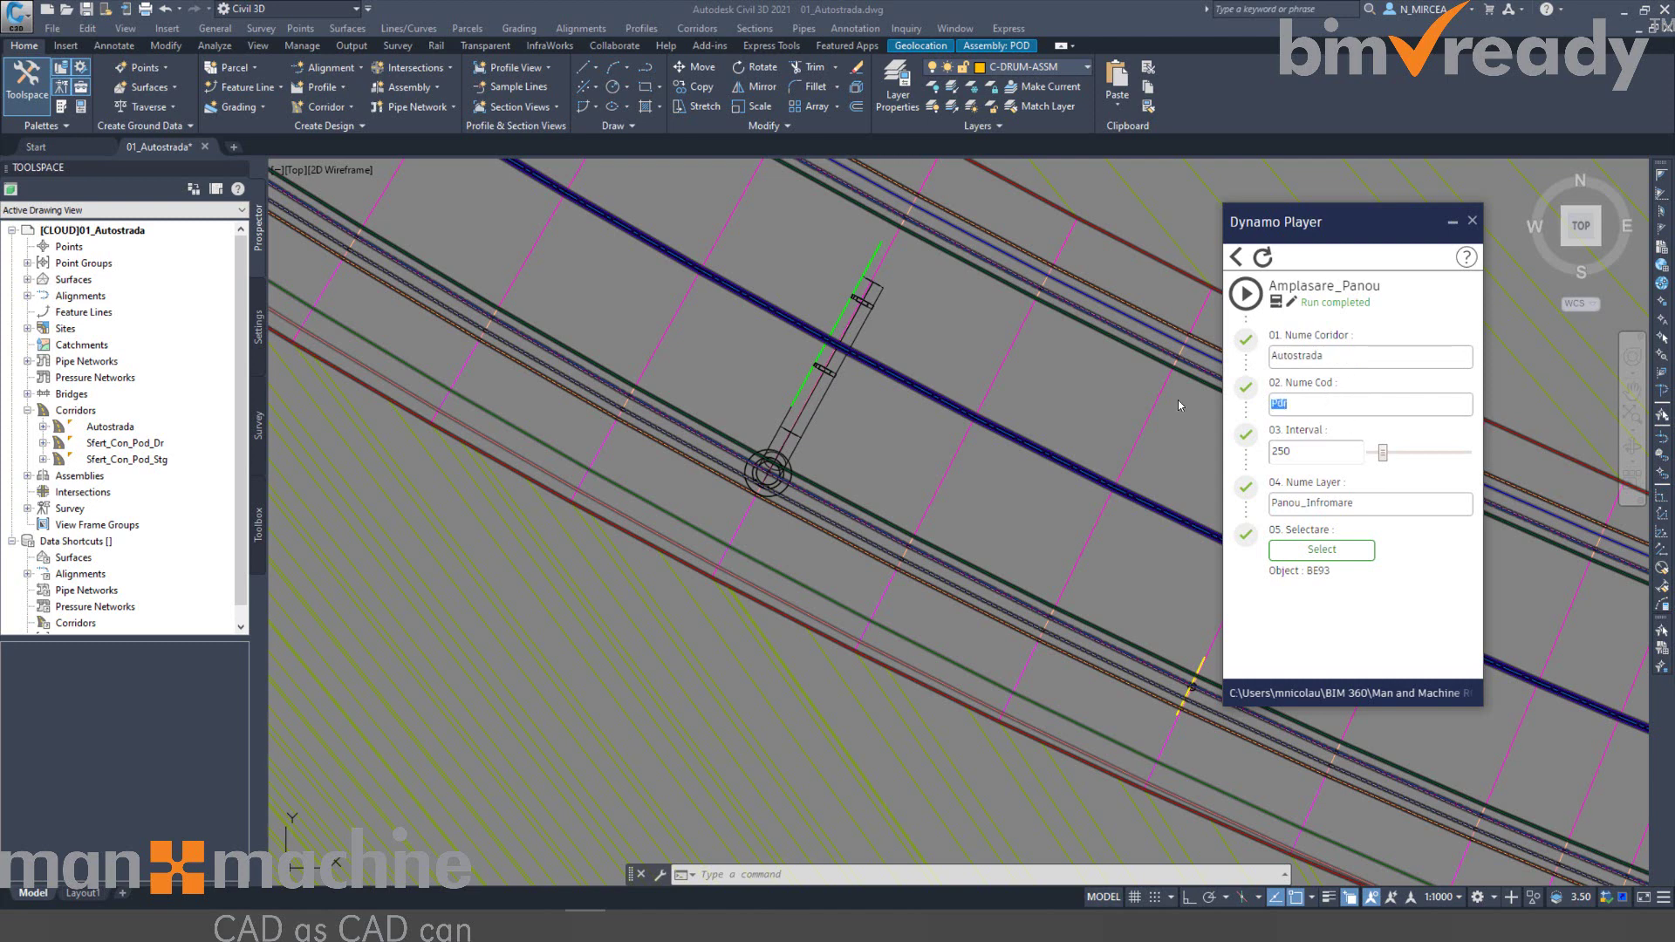
scroll(972, 342, down, 10)
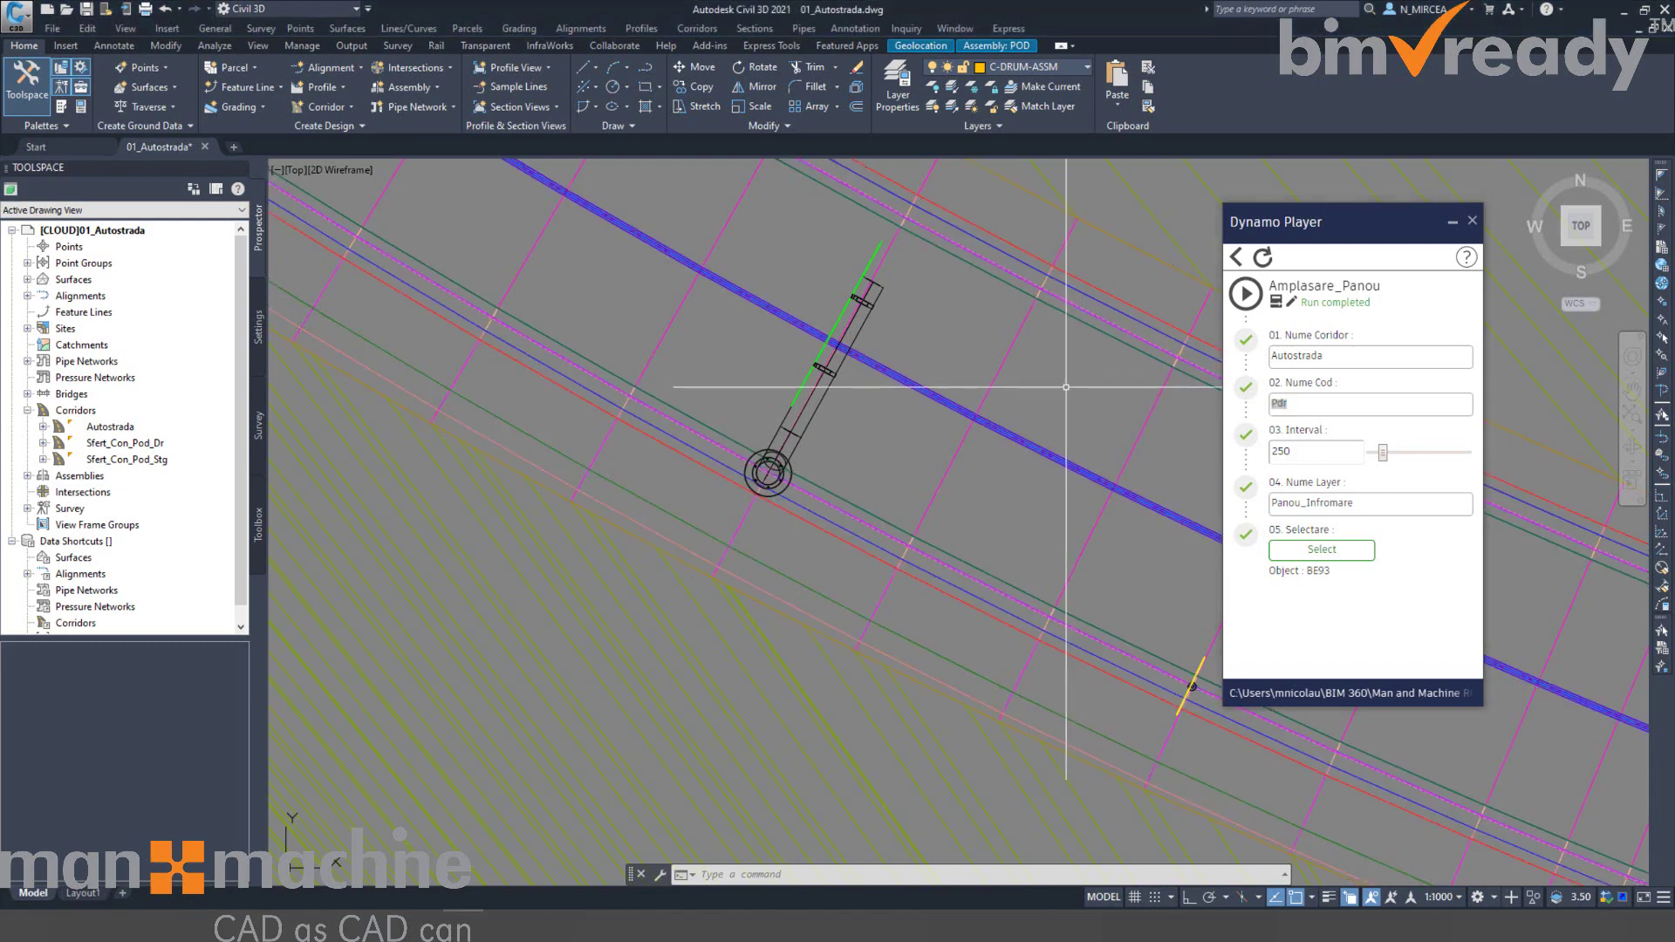
scroll(692, 497, up, 5)
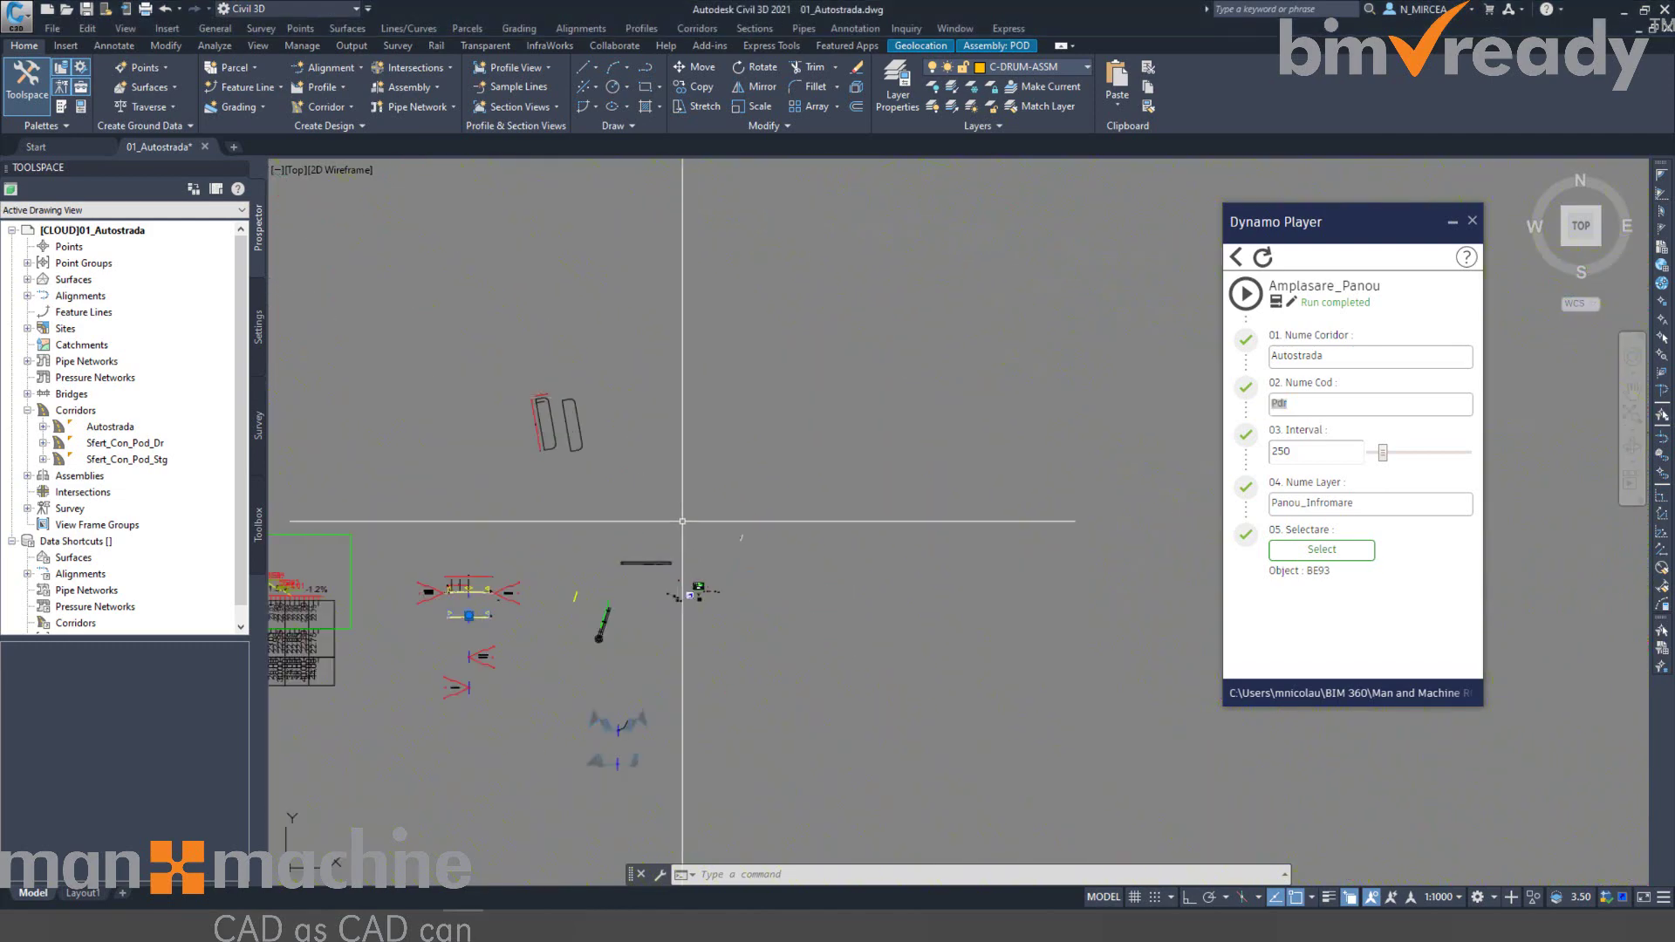
click(1322, 456)
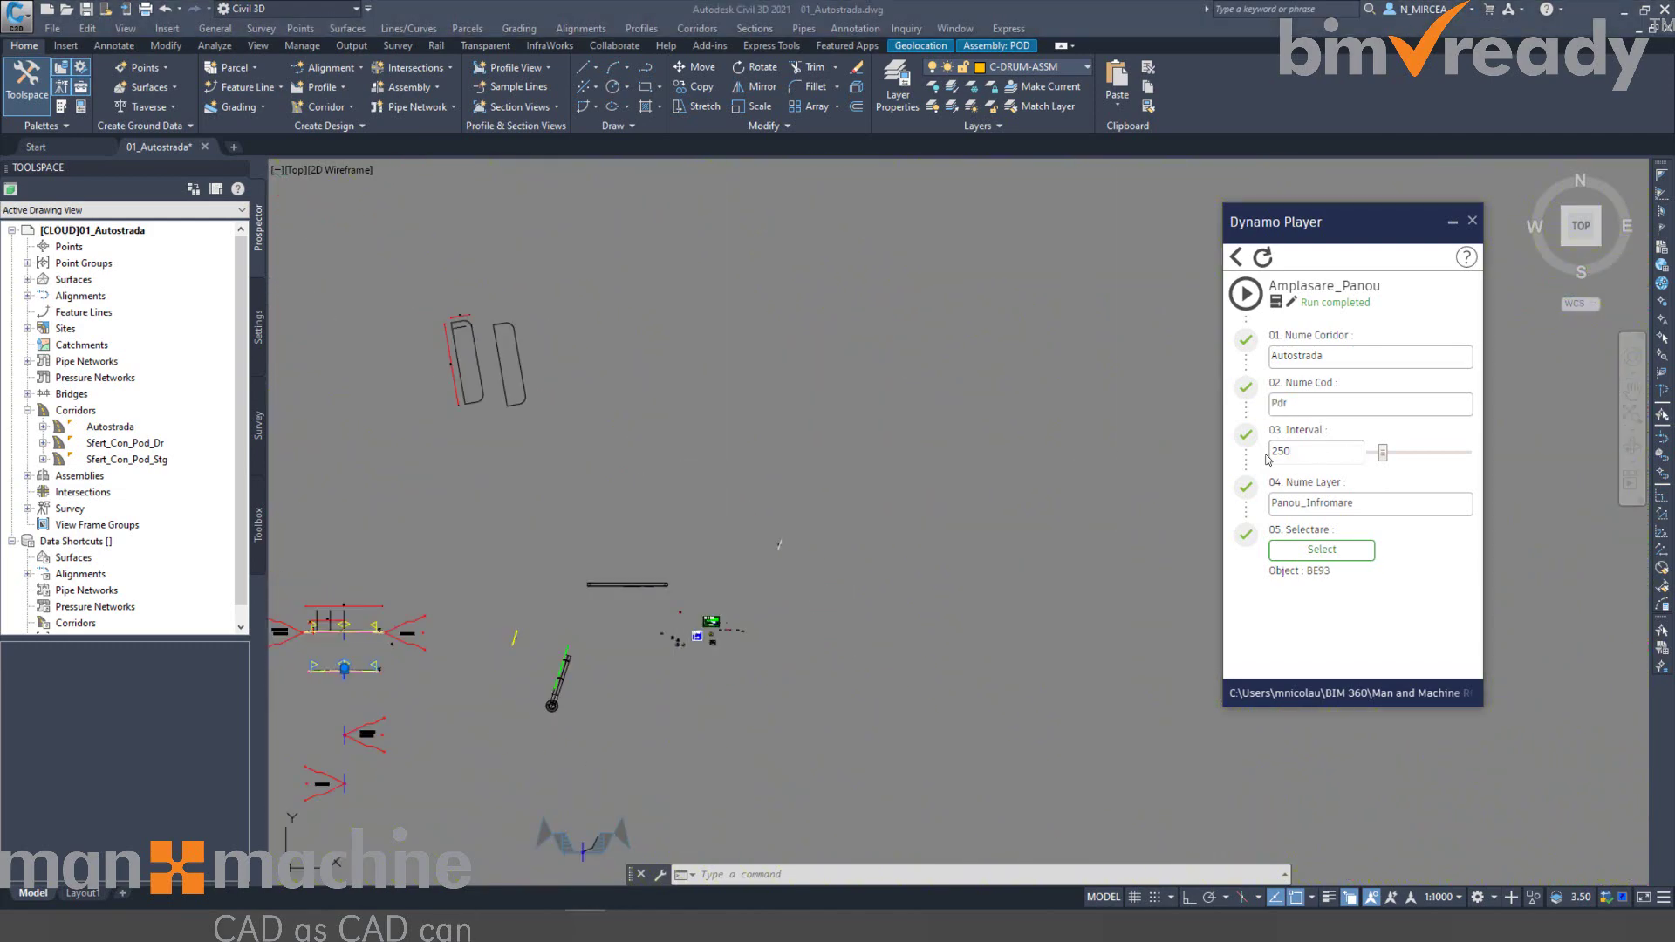
scroll(963, 347, down, 6)
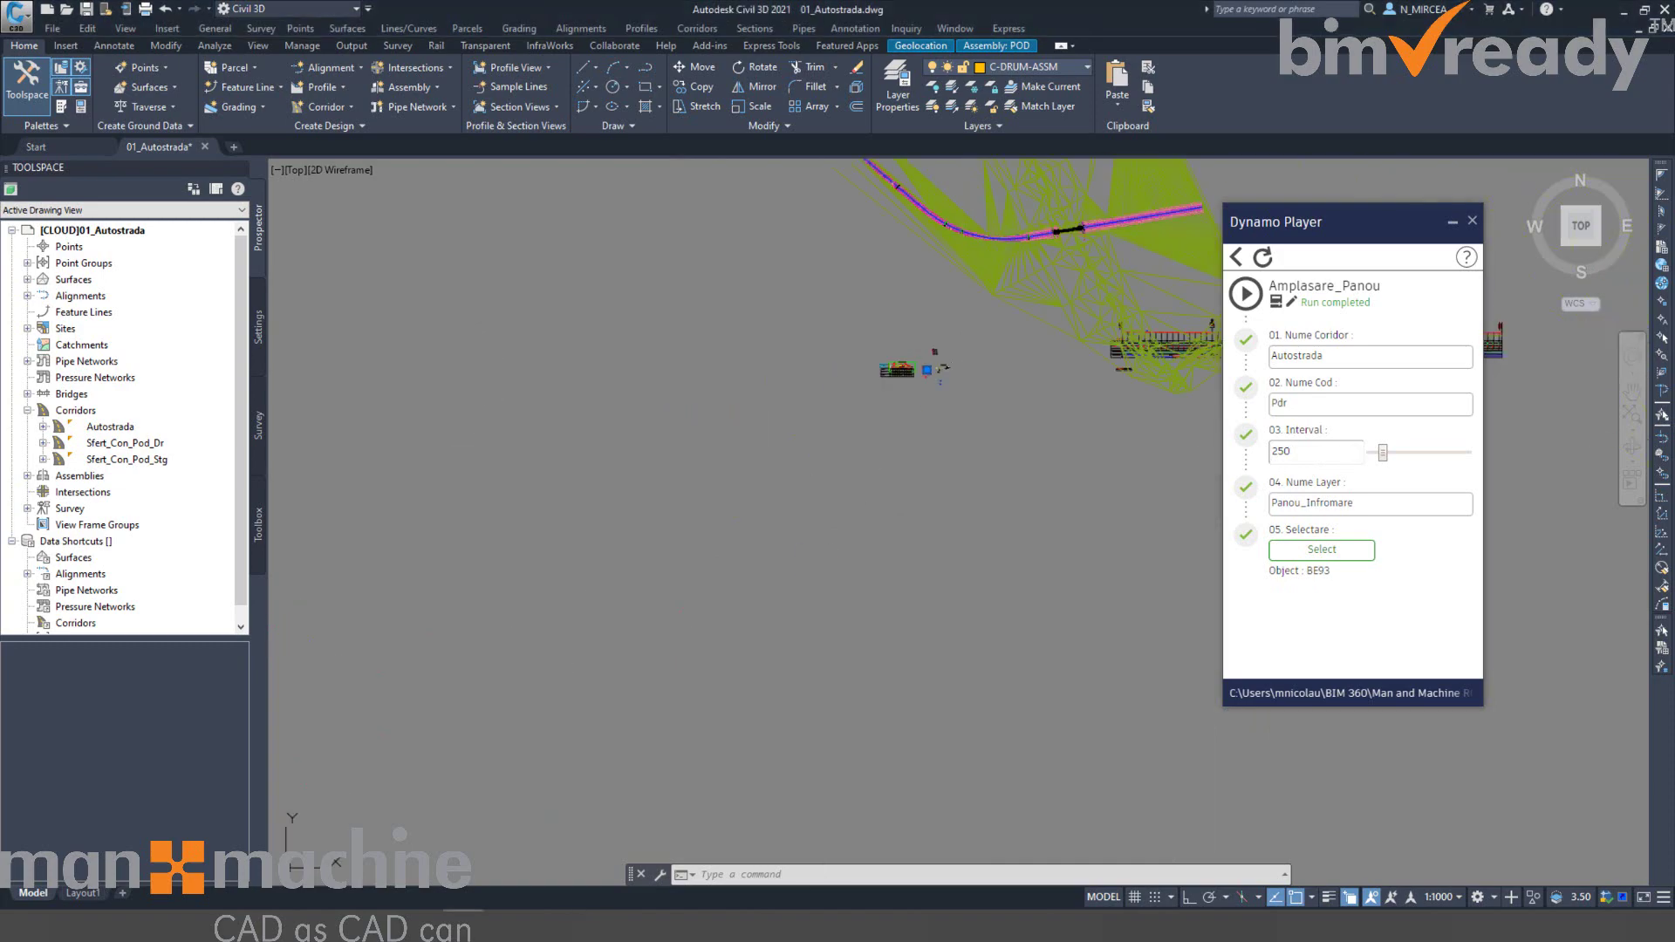
scroll(880, 532, up, 5)
scroll(876, 529, up, 2)
middle_drag(862, 523, 249, 417)
middle_drag(916, 501, 442, 516)
scroll(618, 527, up, 2)
scroll(613, 518, up, 4)
mouse_move(603, 500)
middle_down()
mouse_move(646, 531)
mouse_move(975, 591)
middle_up()
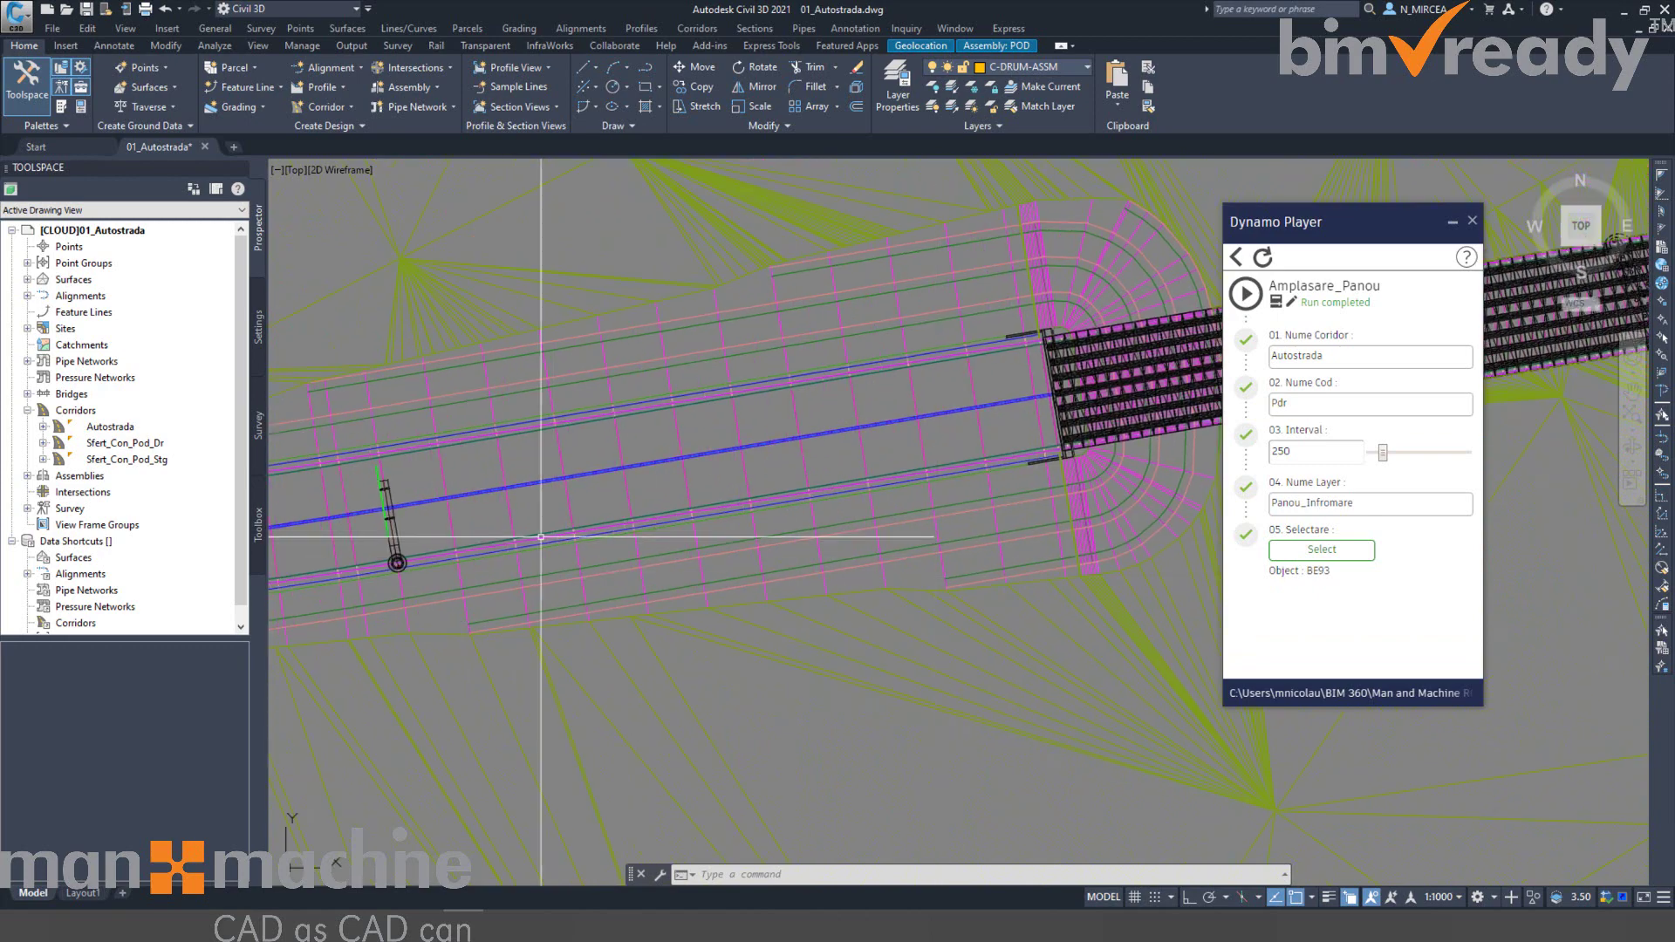
middle_drag(553, 546, 725, 568)
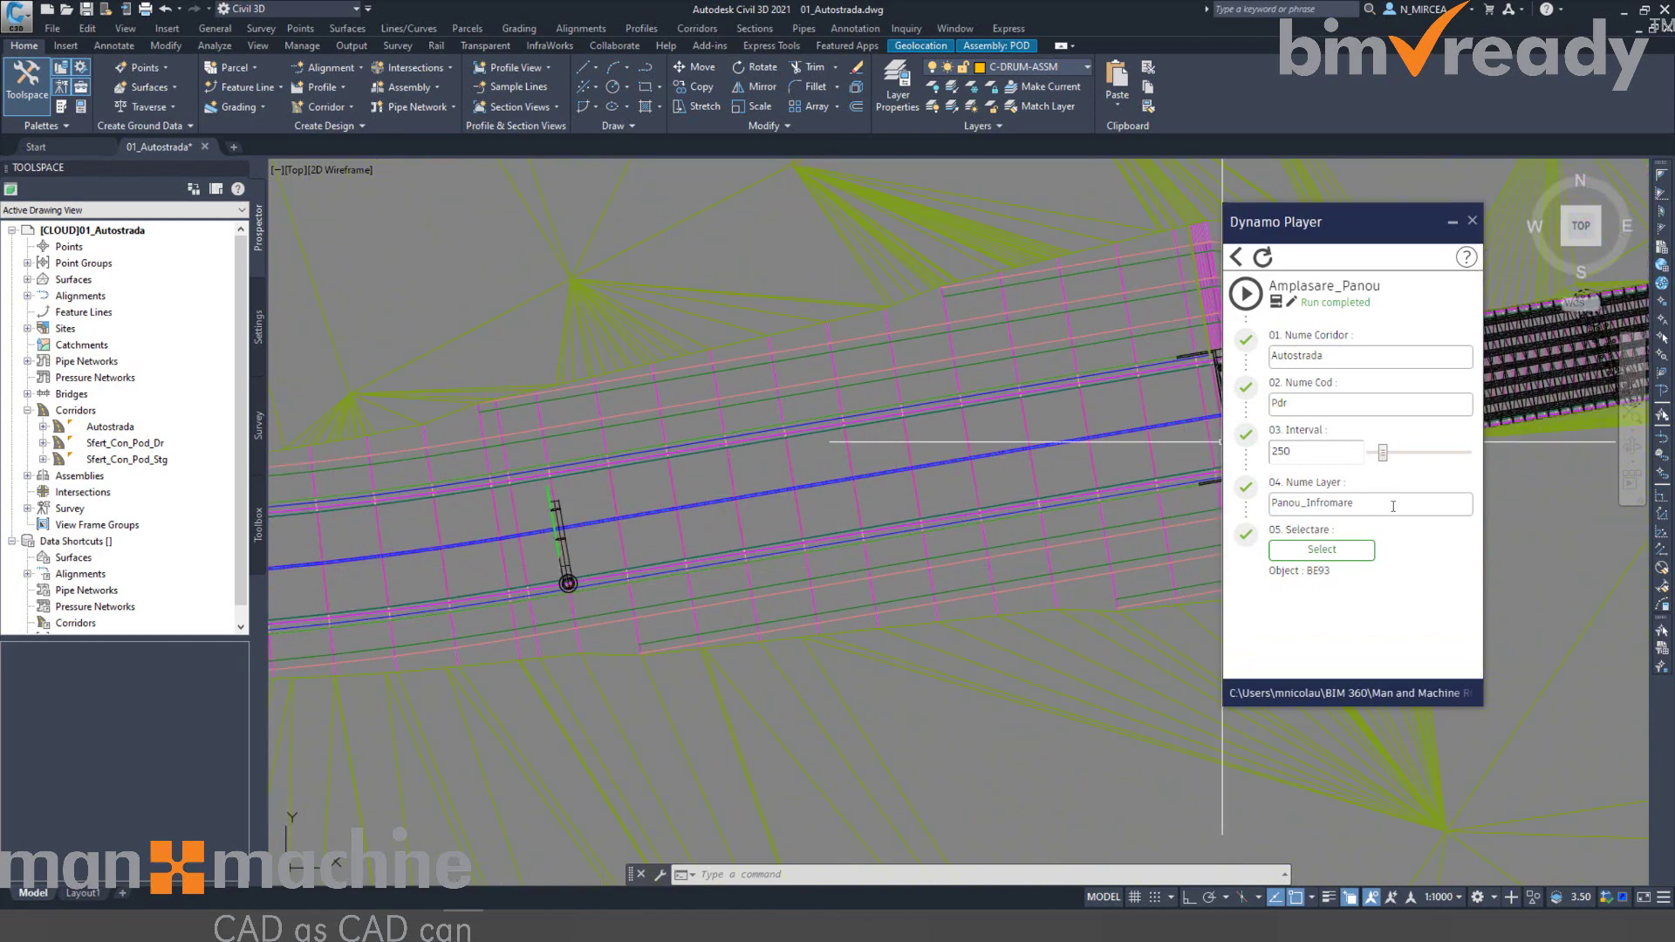
drag(1393, 506, 1133, 504)
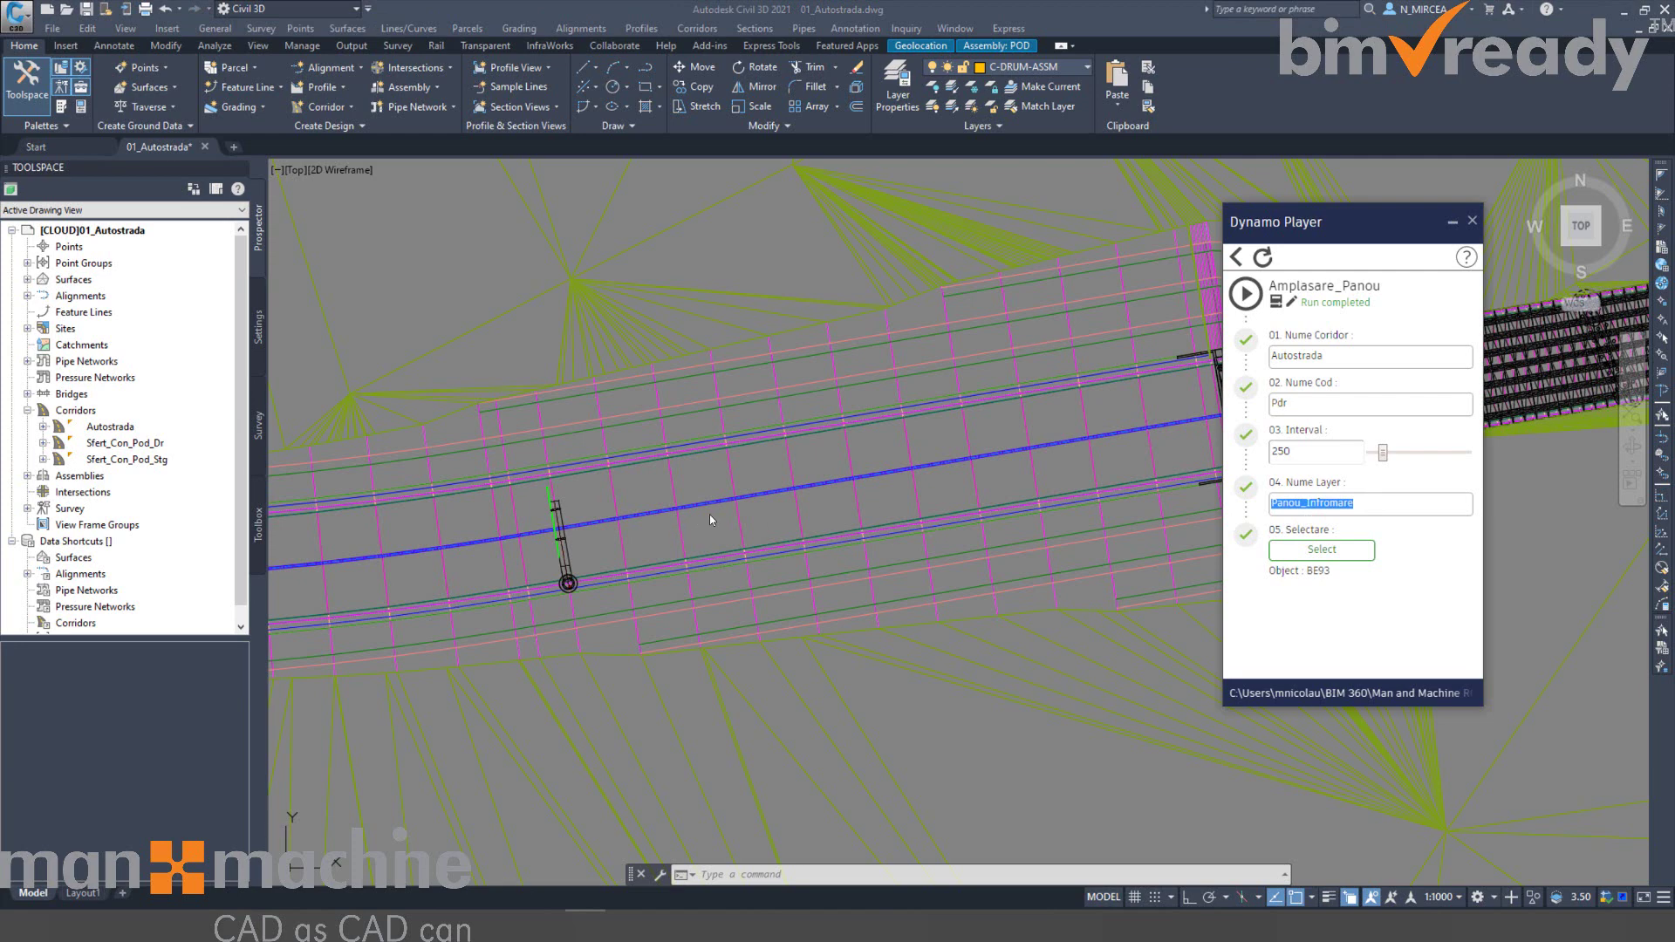
scroll(663, 383, up, 6)
key(Escape)
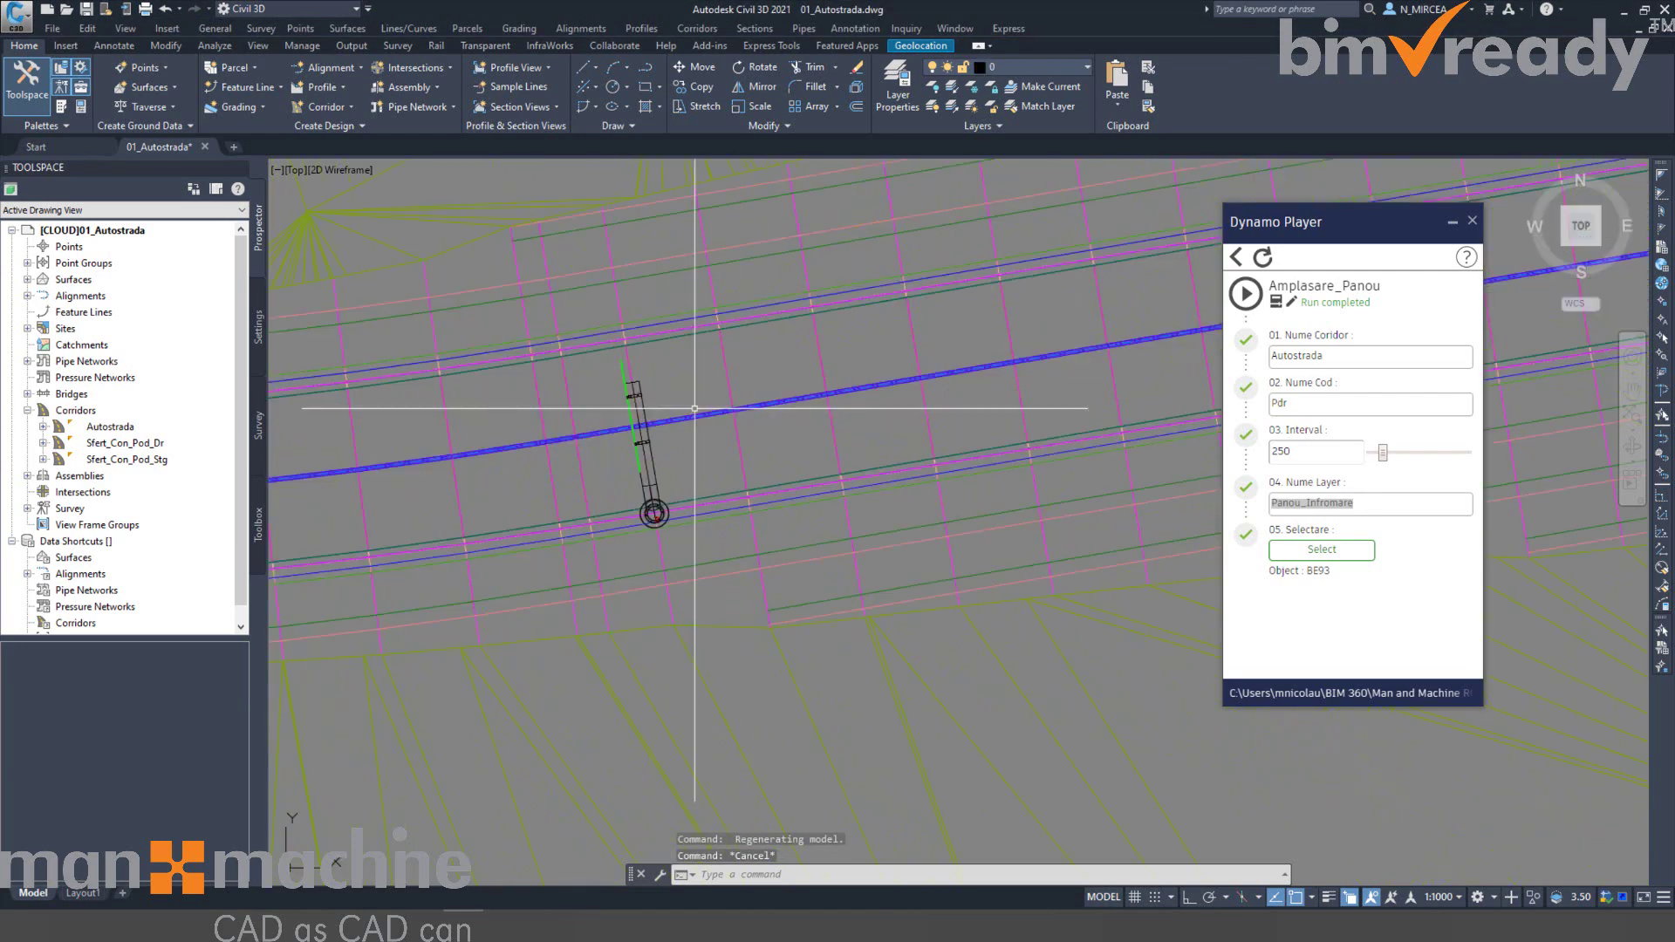
click(618, 369)
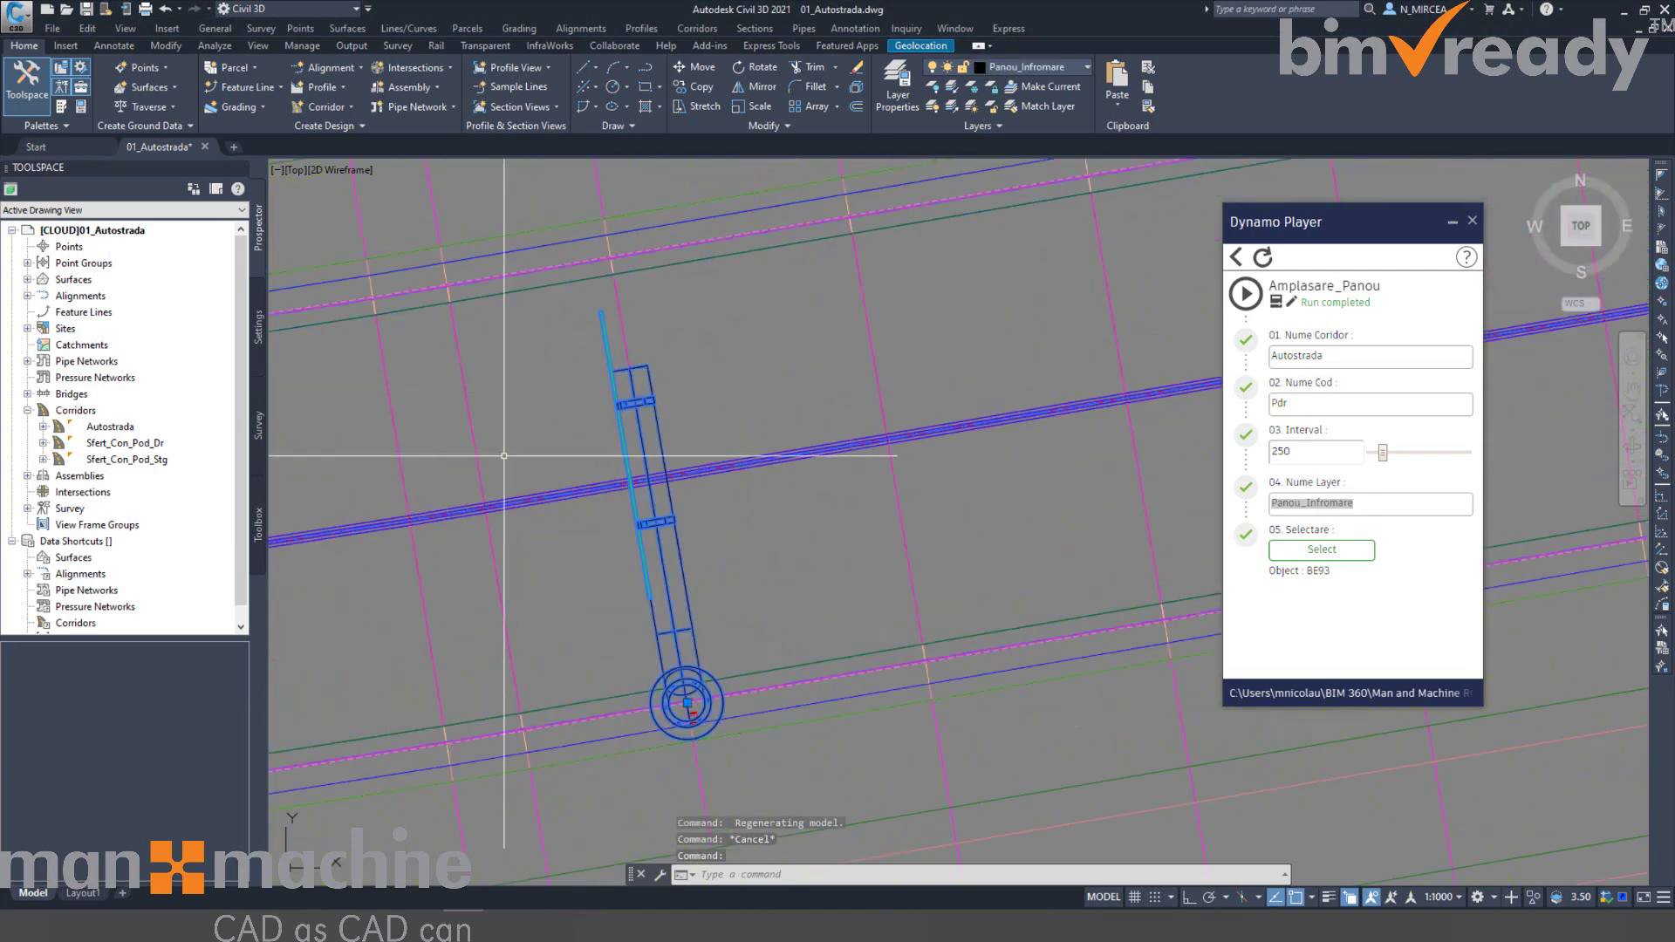
click(1066, 67)
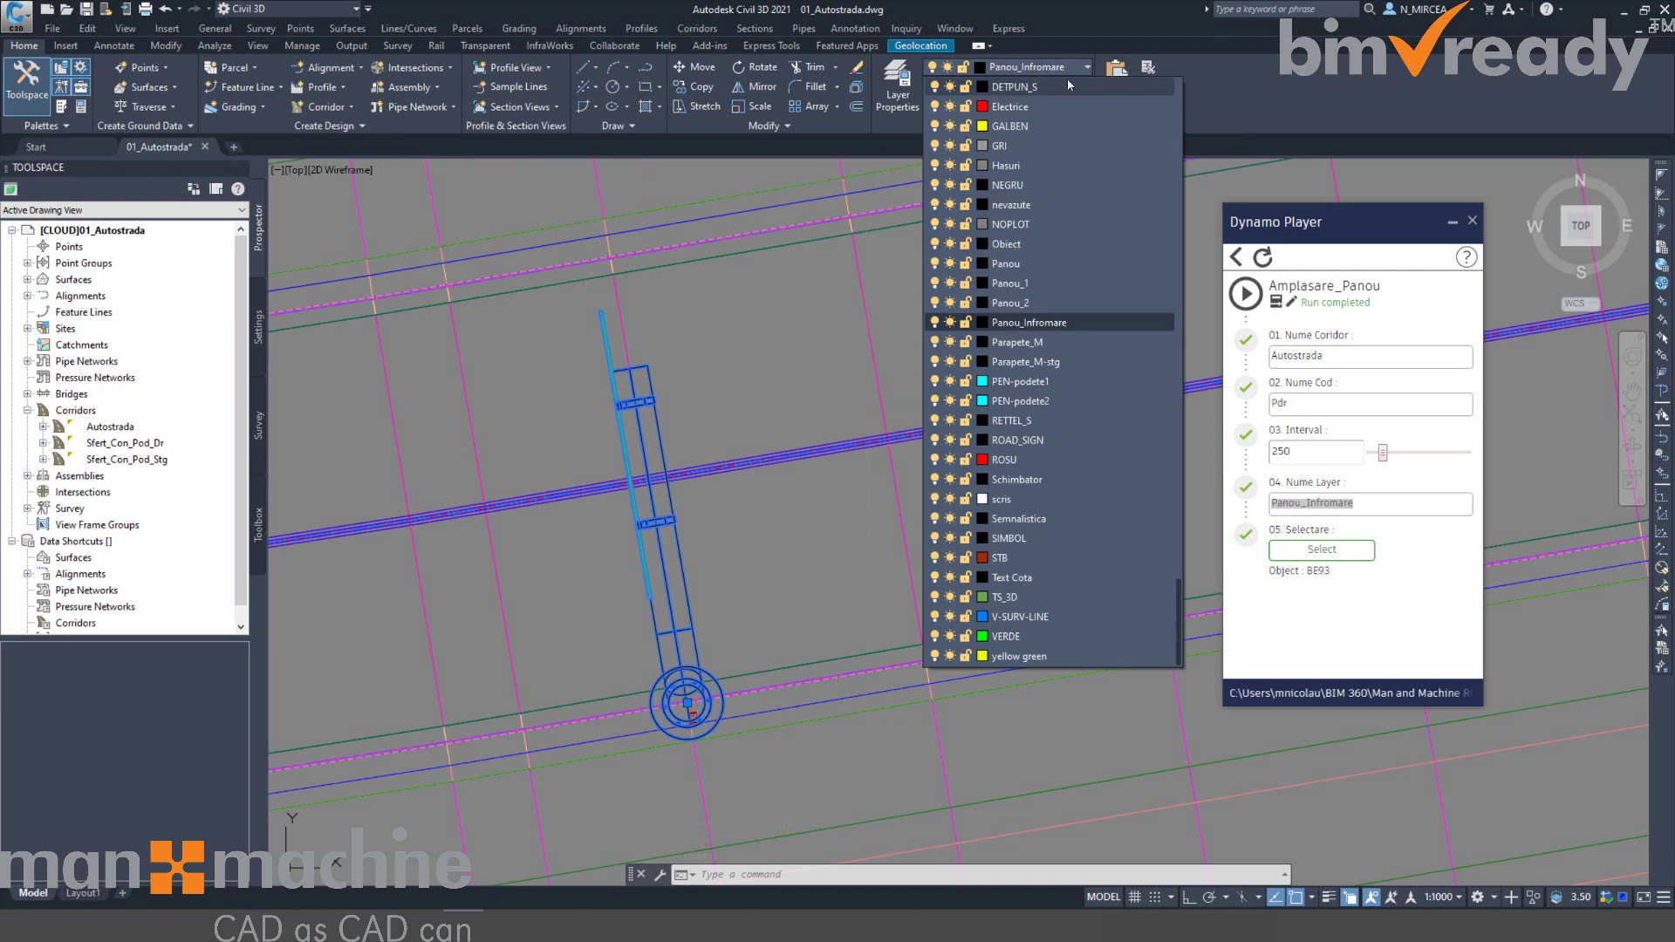
click(1029, 323)
key(Escape)
scroll(610, 393, down, 5)
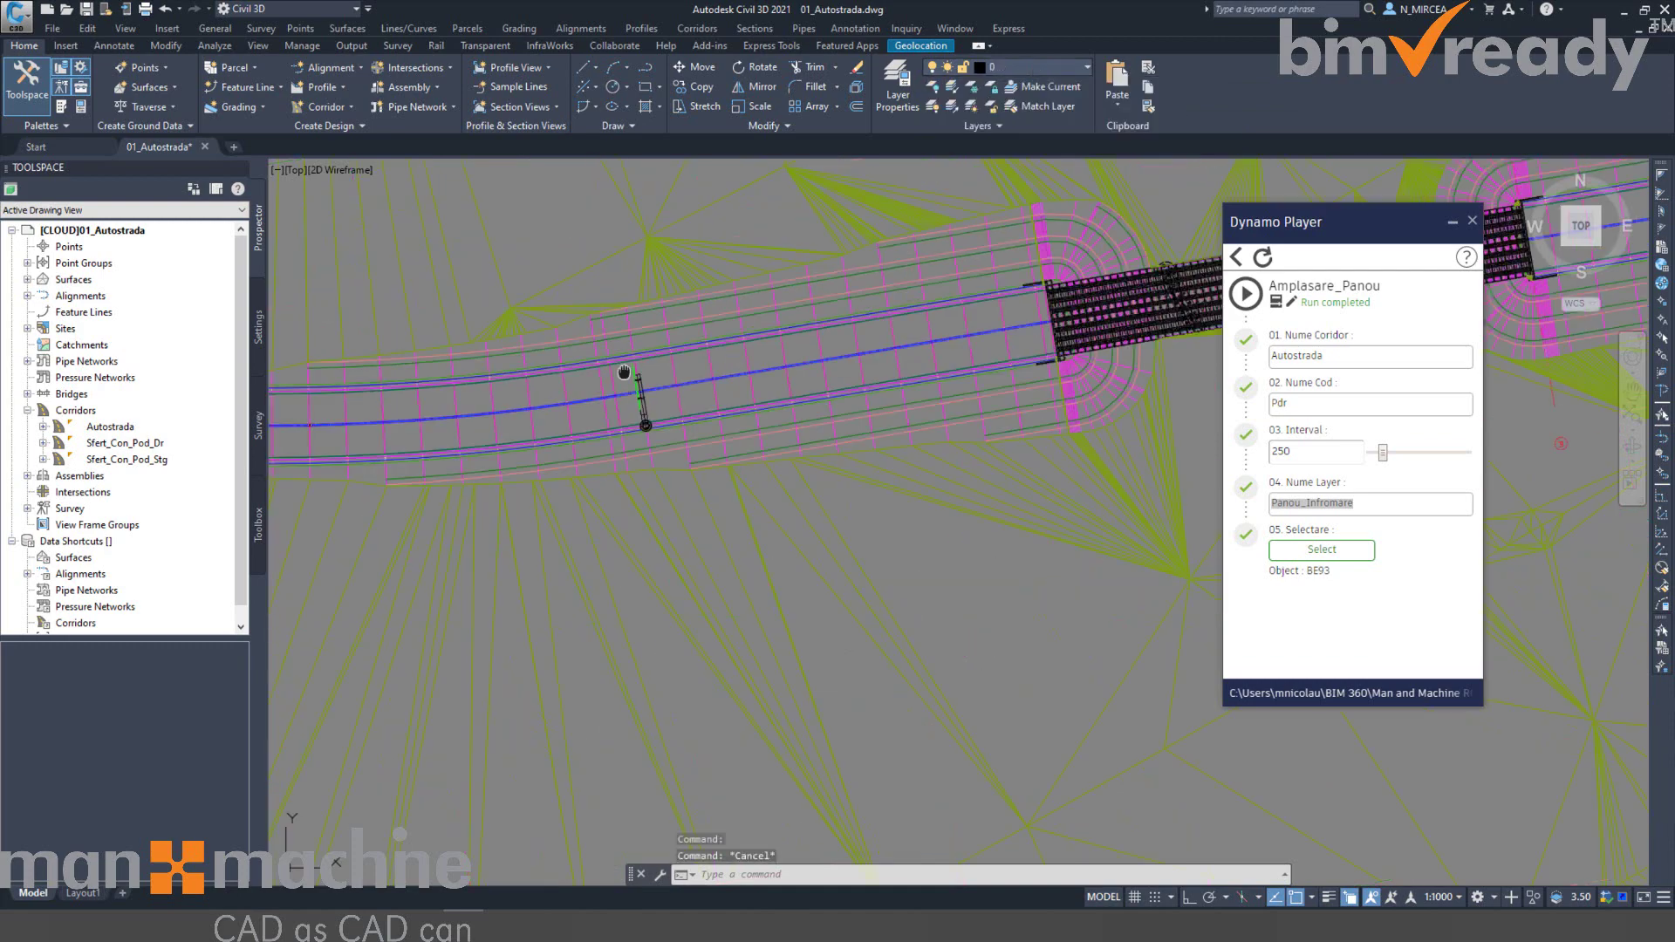
scroll(493, 380, up, 10)
key(Escape)
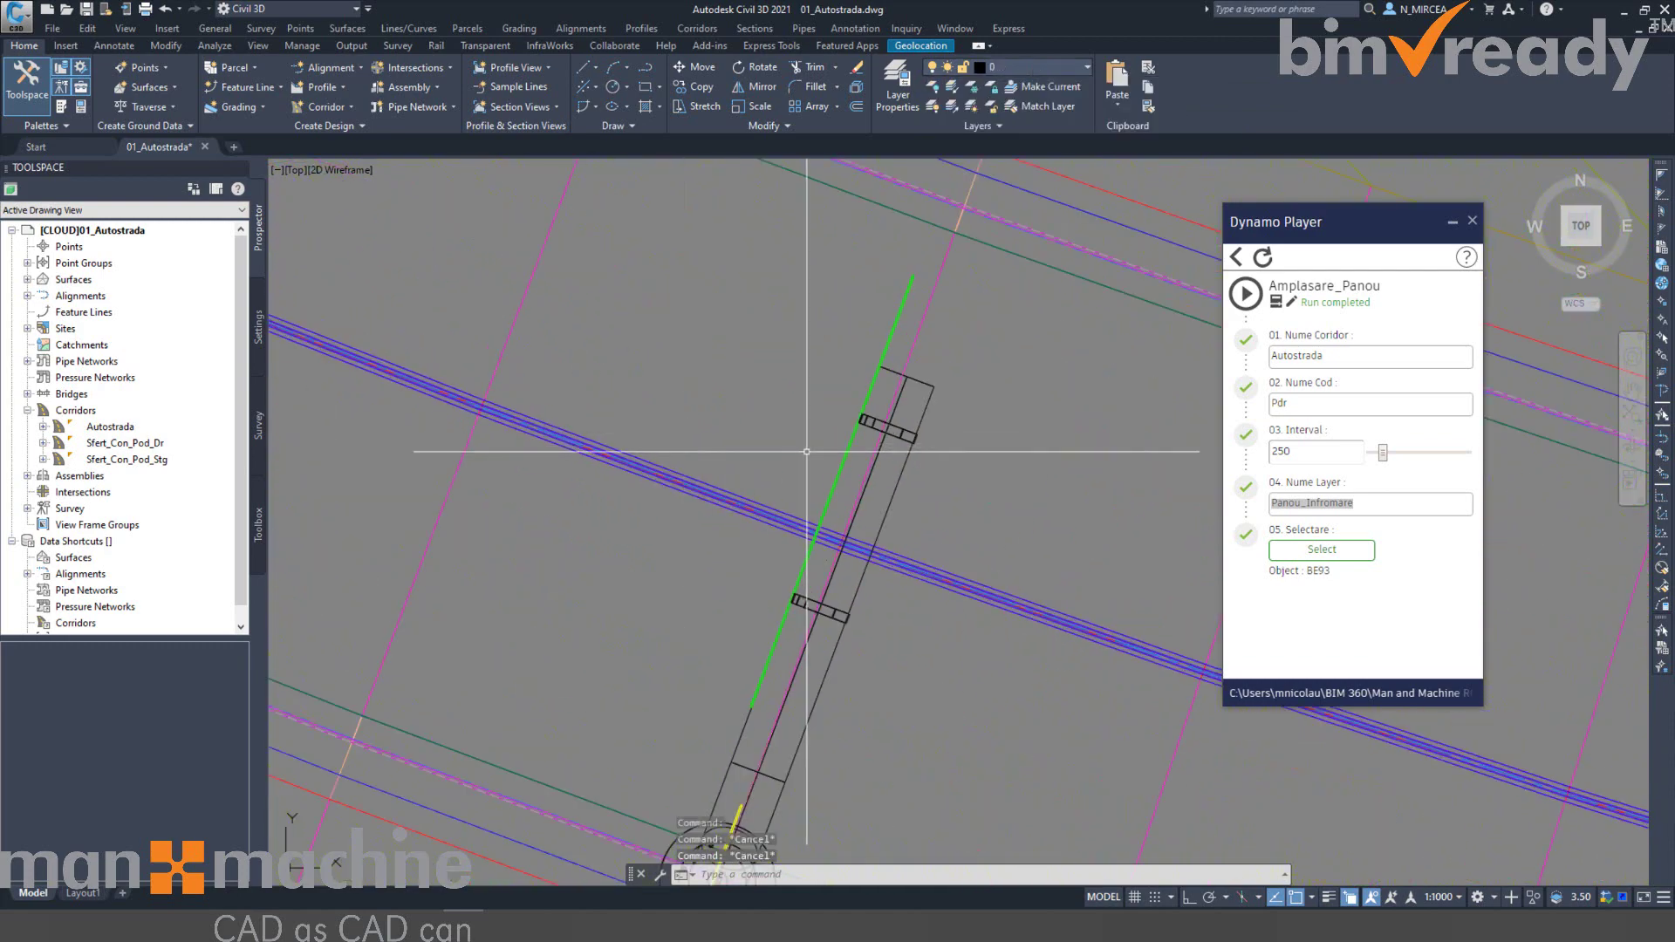
click(848, 449)
scroll(872, 488, down, 5)
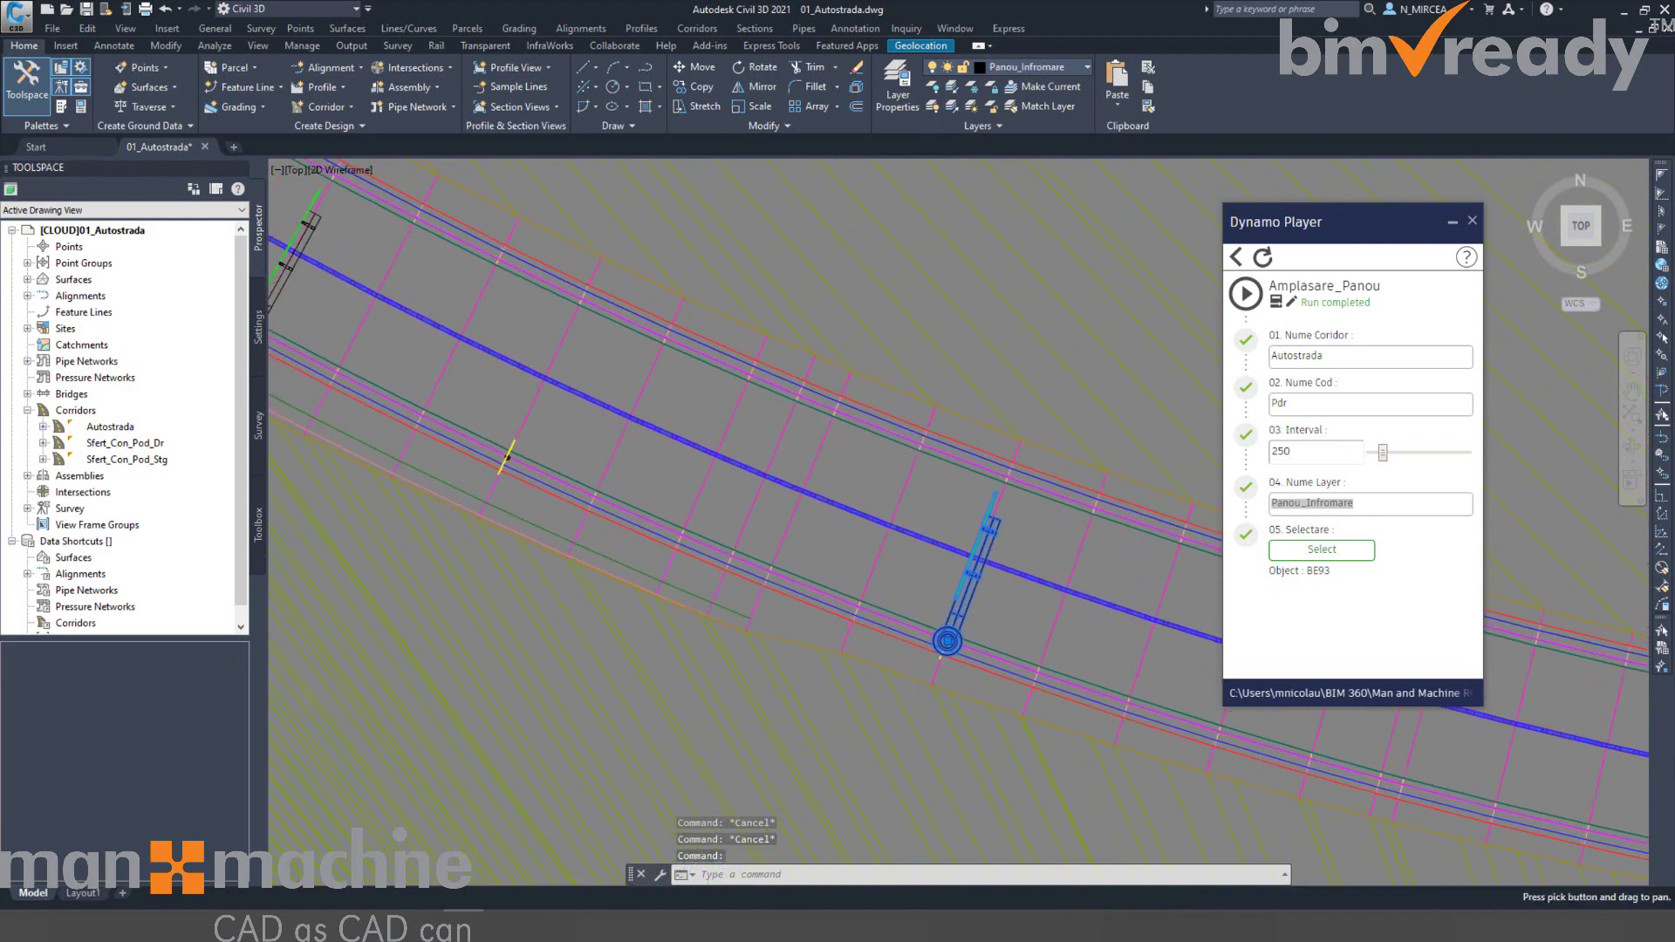
key(Escape)
click(622, 373)
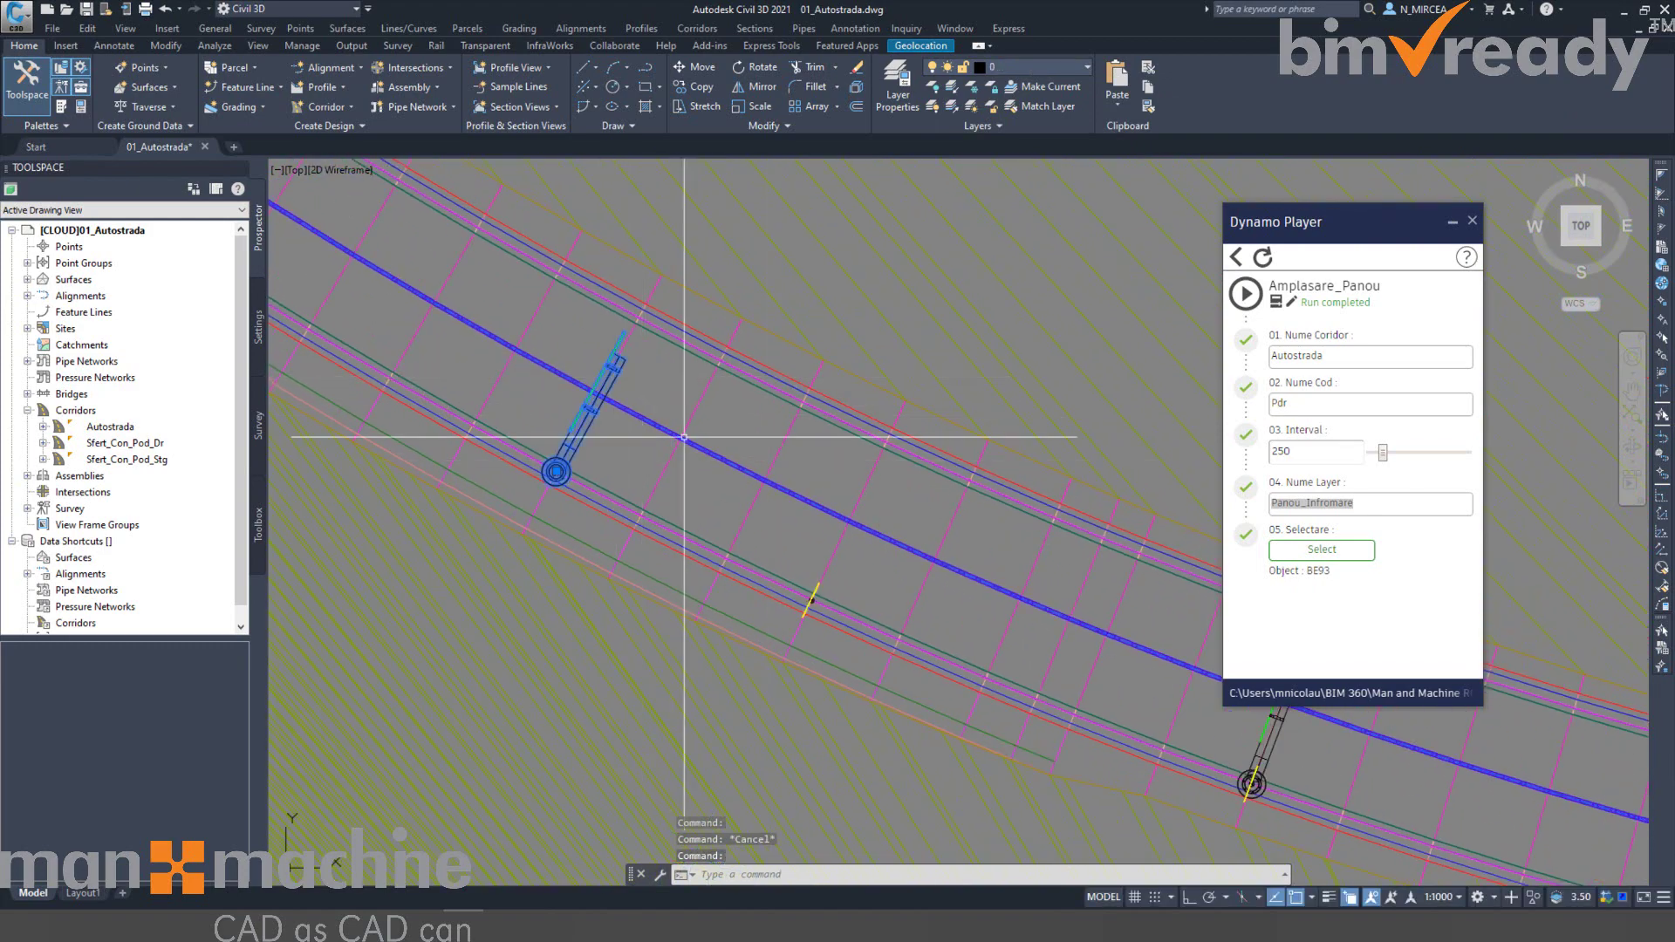
key(Escape)
scroll(726, 486, down, 5)
key(Escape)
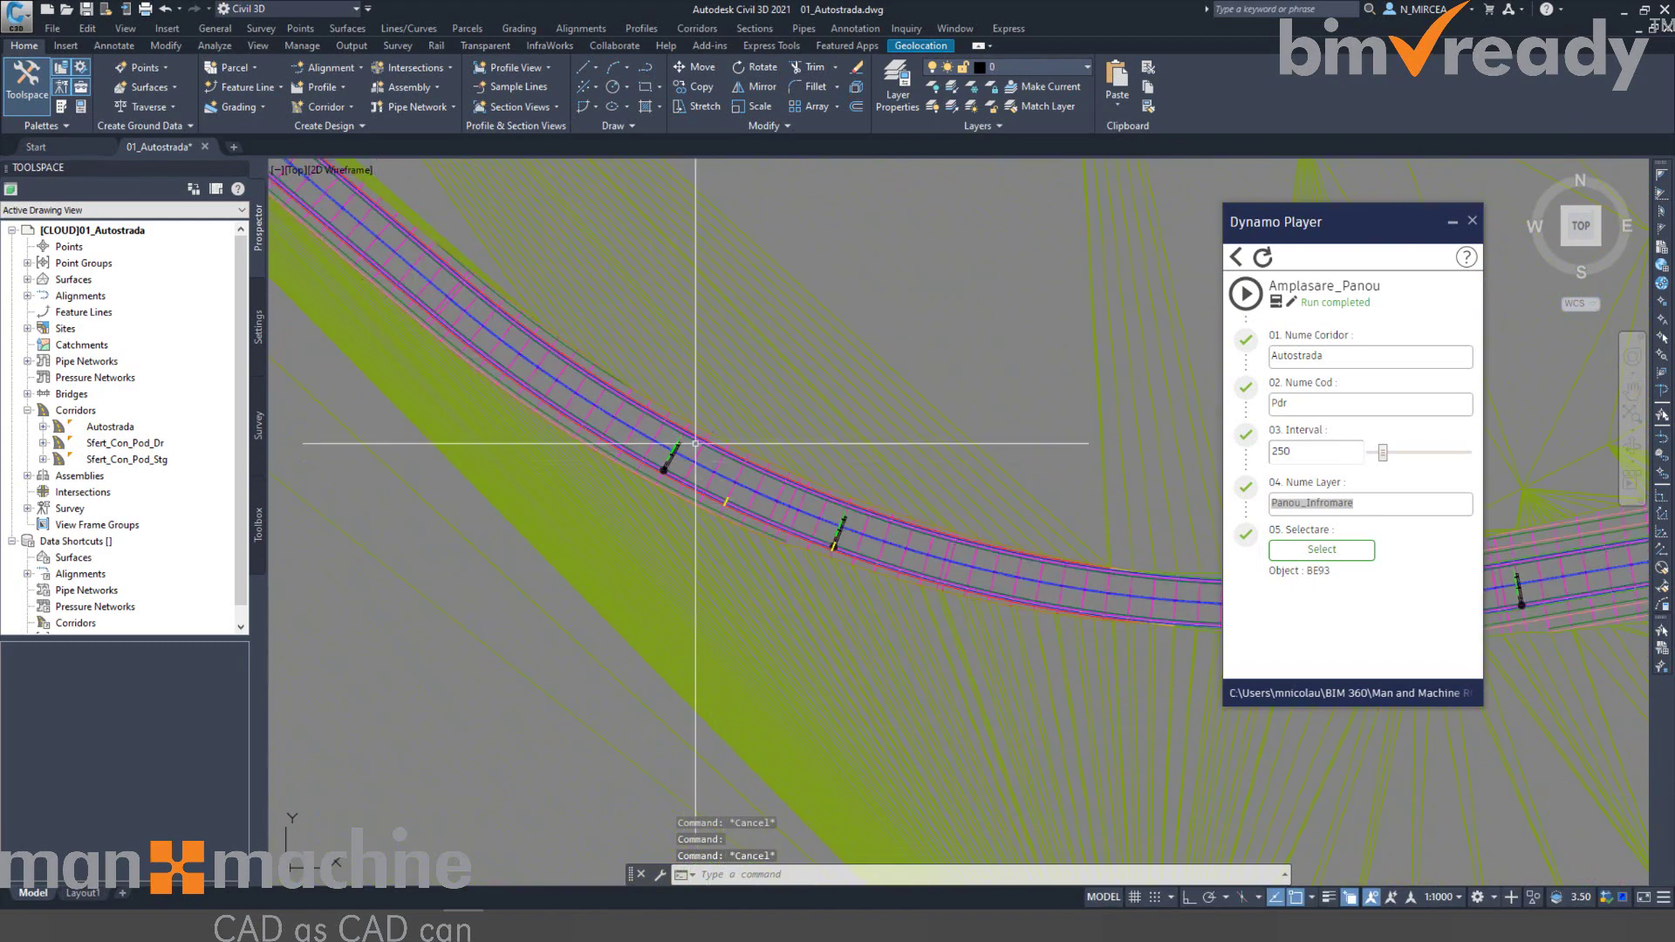
Select all blocks similar to a sign, then clear the selection.
right_click(860, 235)
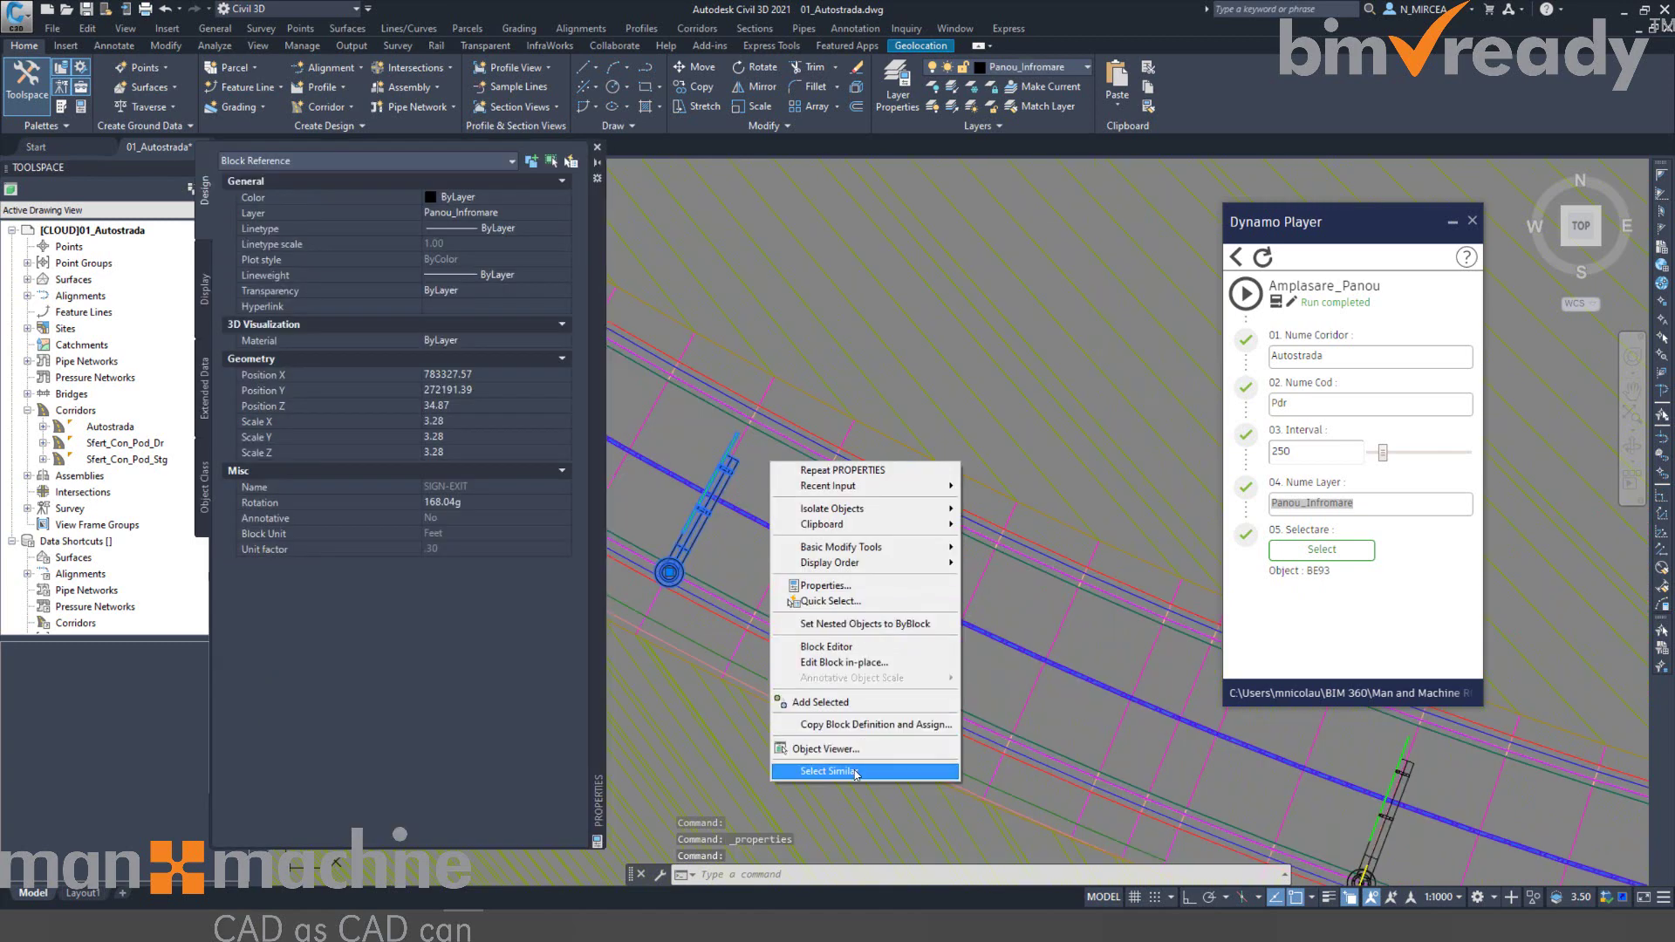
click(828, 771)
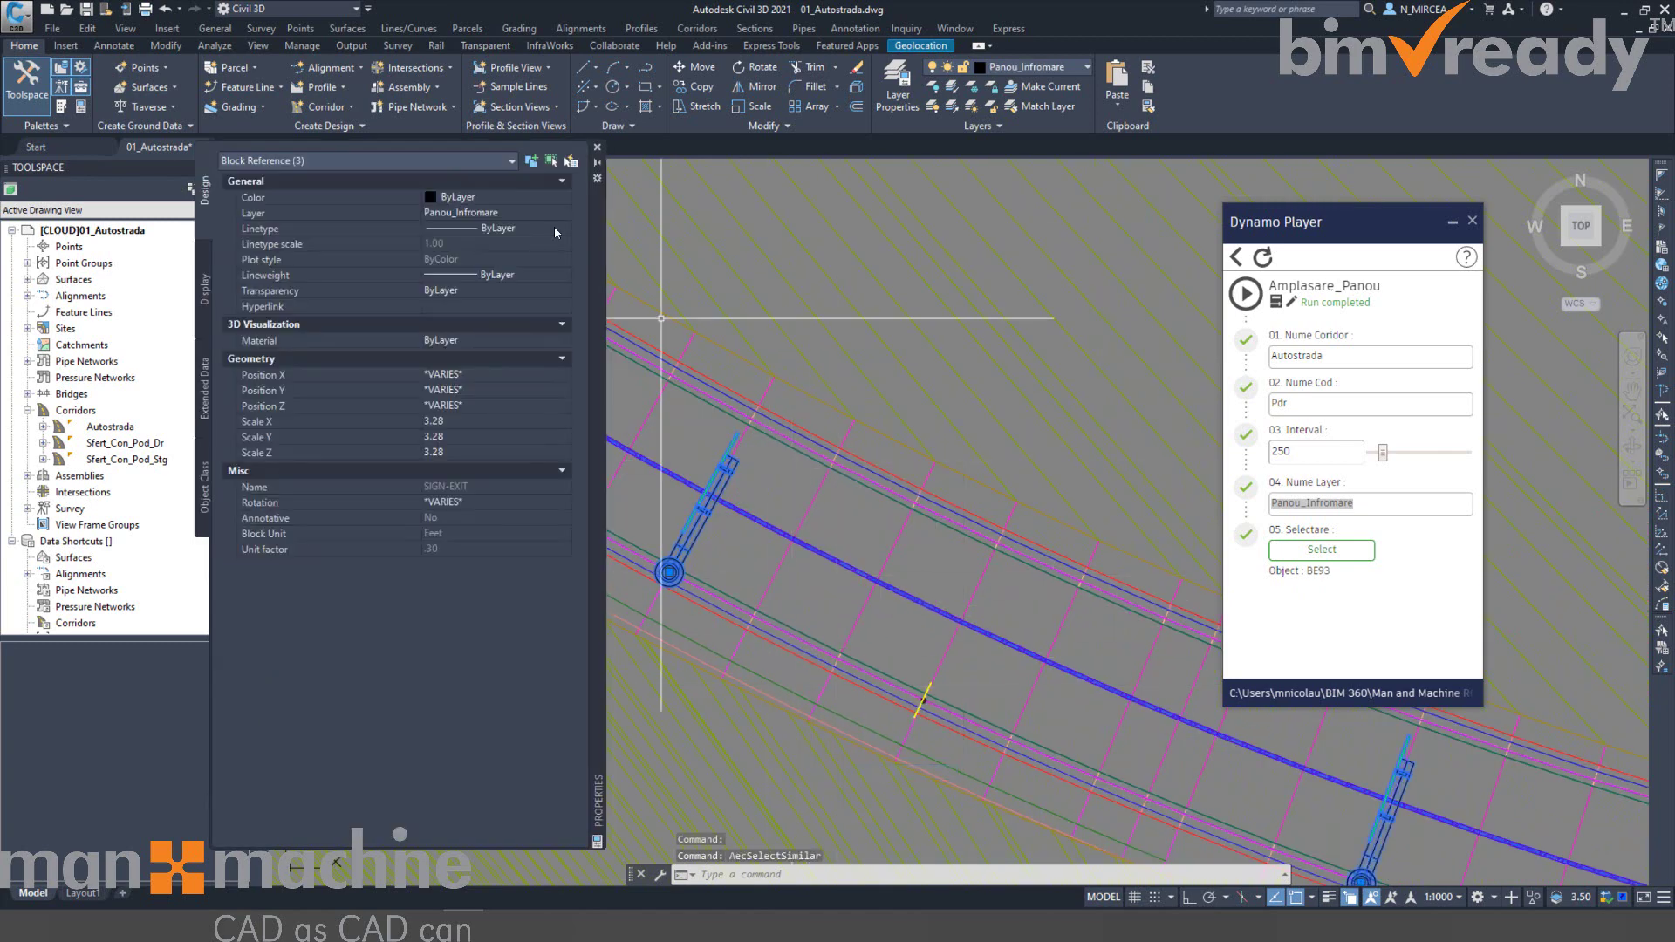
key(Escape)
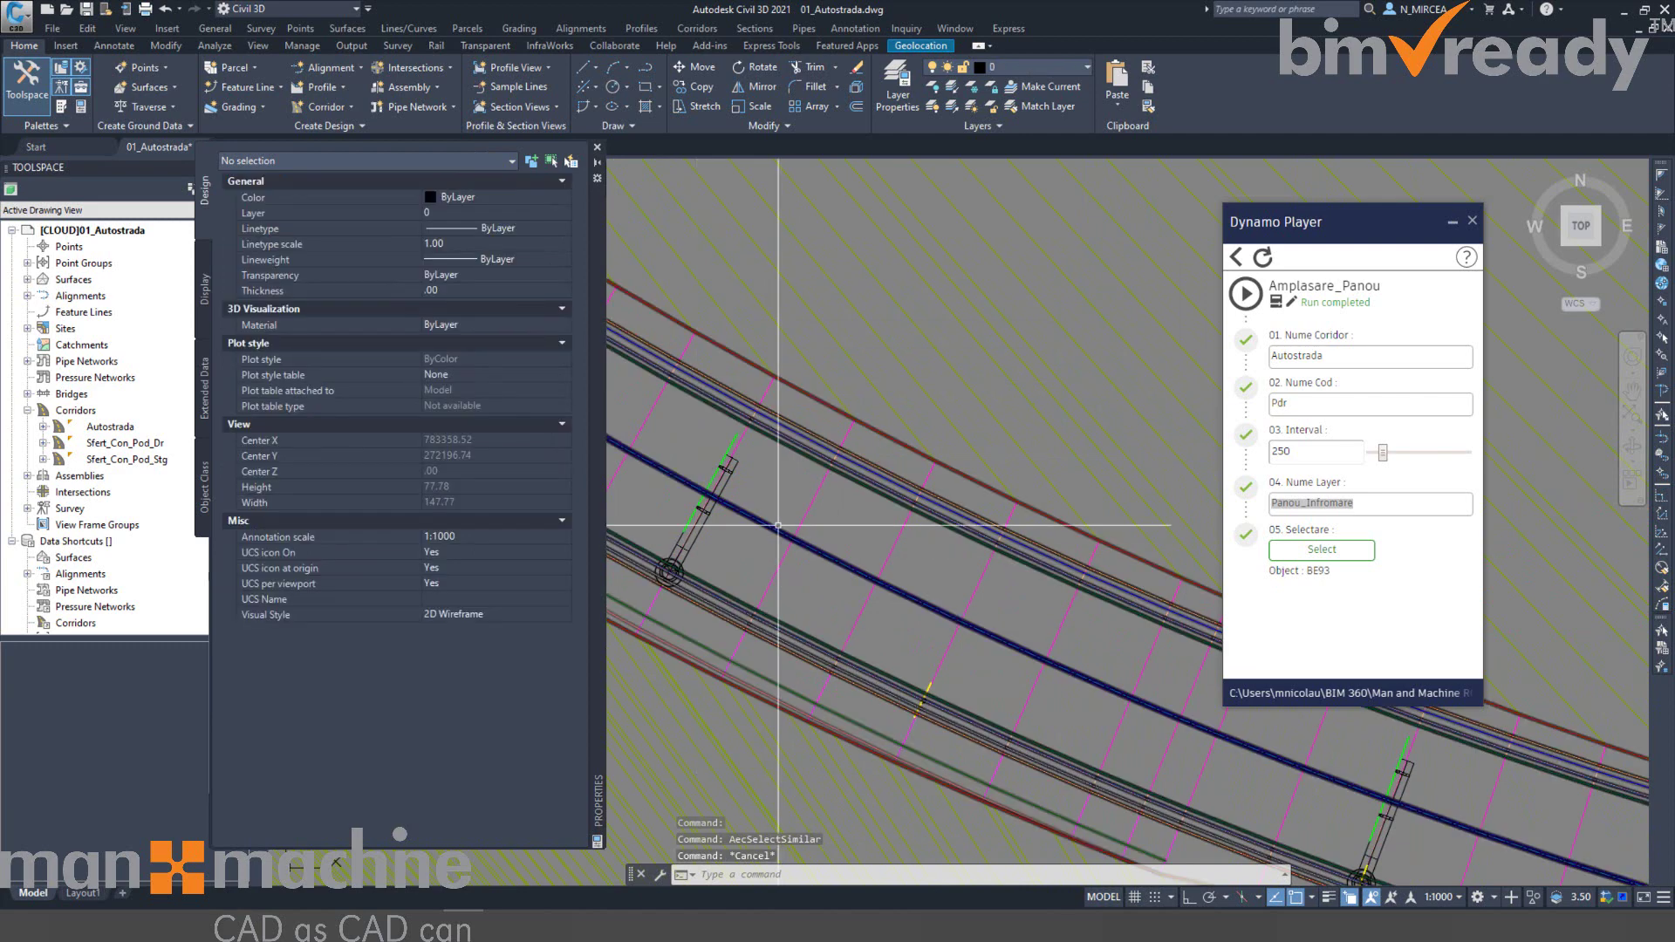
Quick Select blocks with Layer = Panou_Infromare from a window over the corridor.
right_click(774, 471)
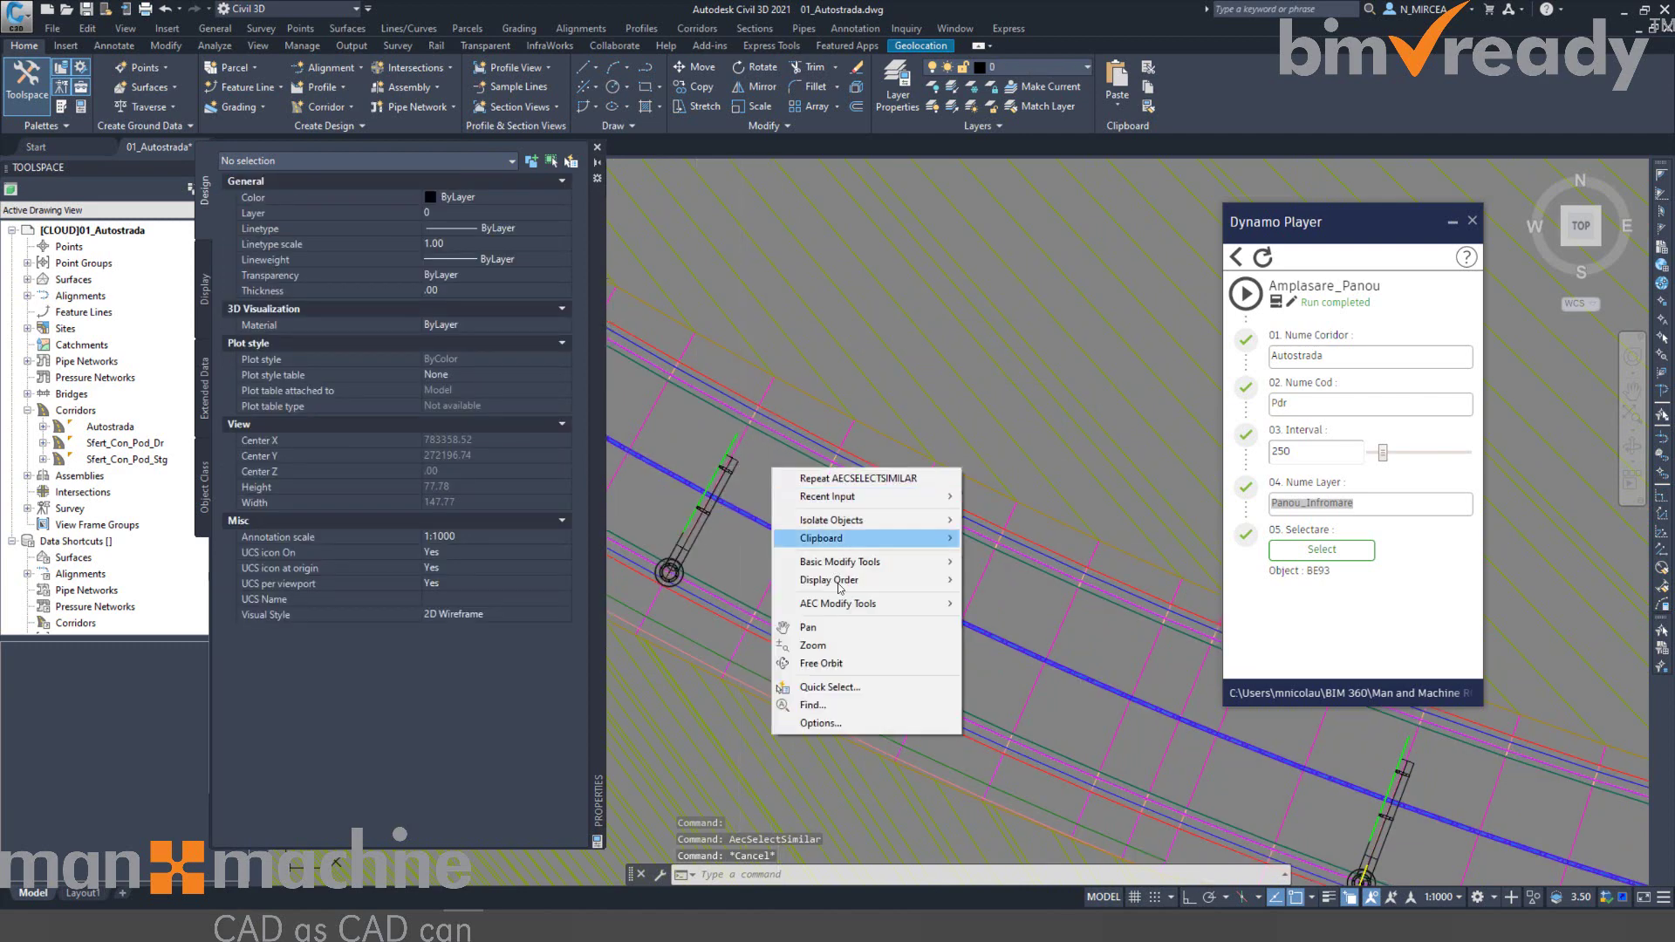
click(837, 687)
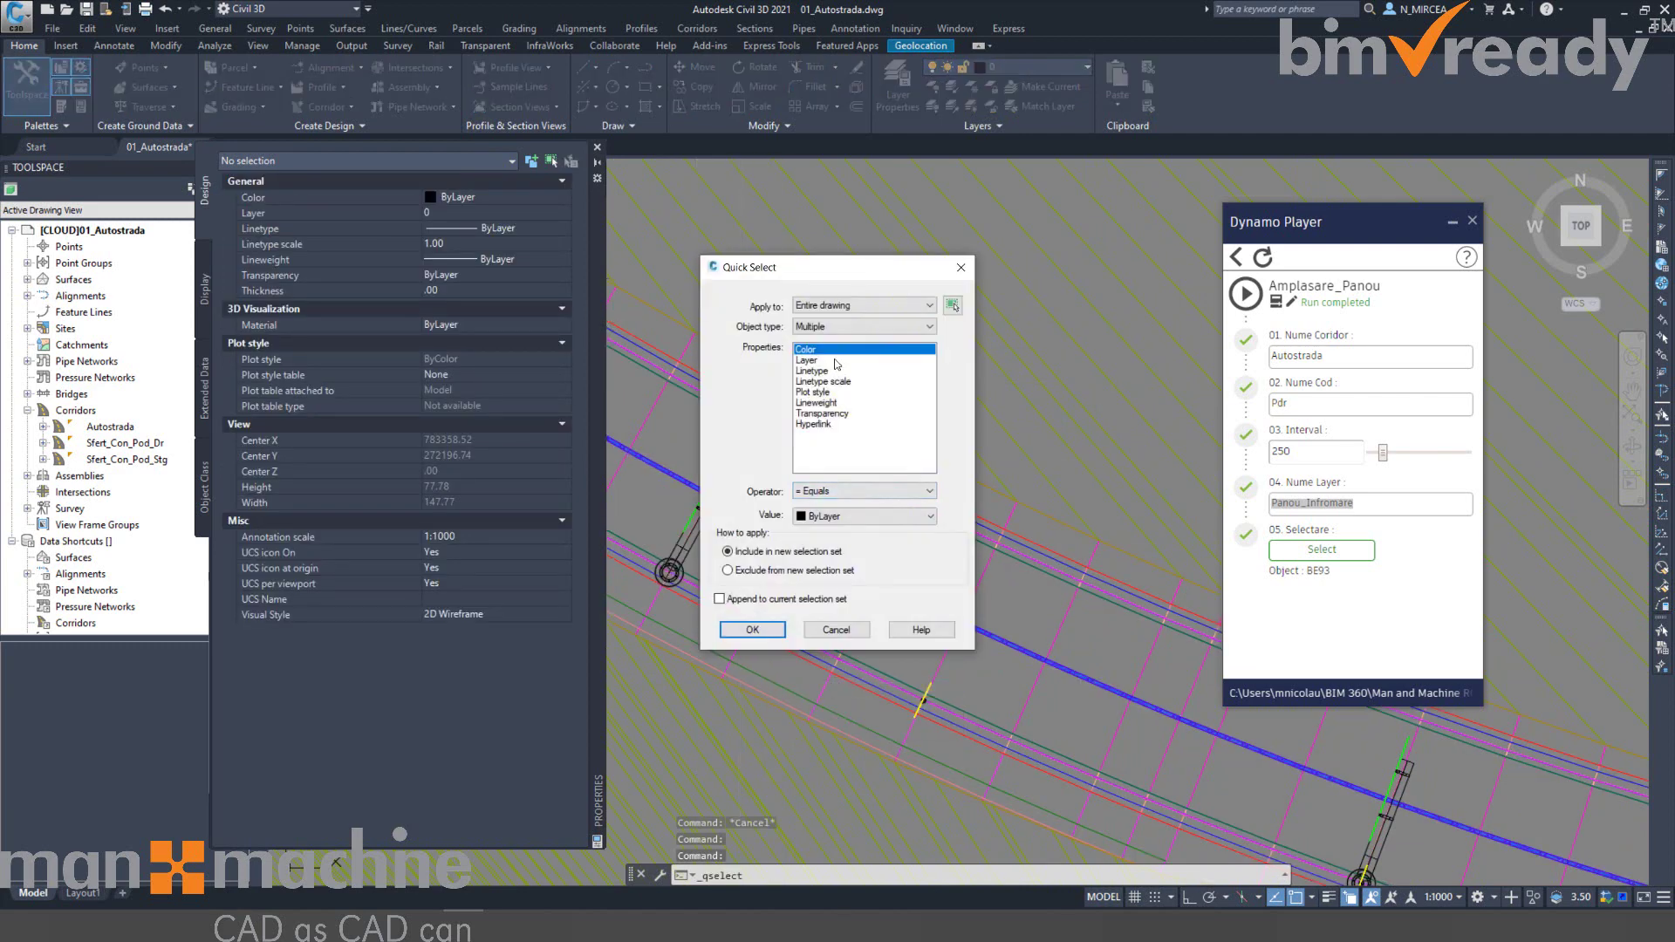
click(836, 360)
click(858, 496)
click(857, 498)
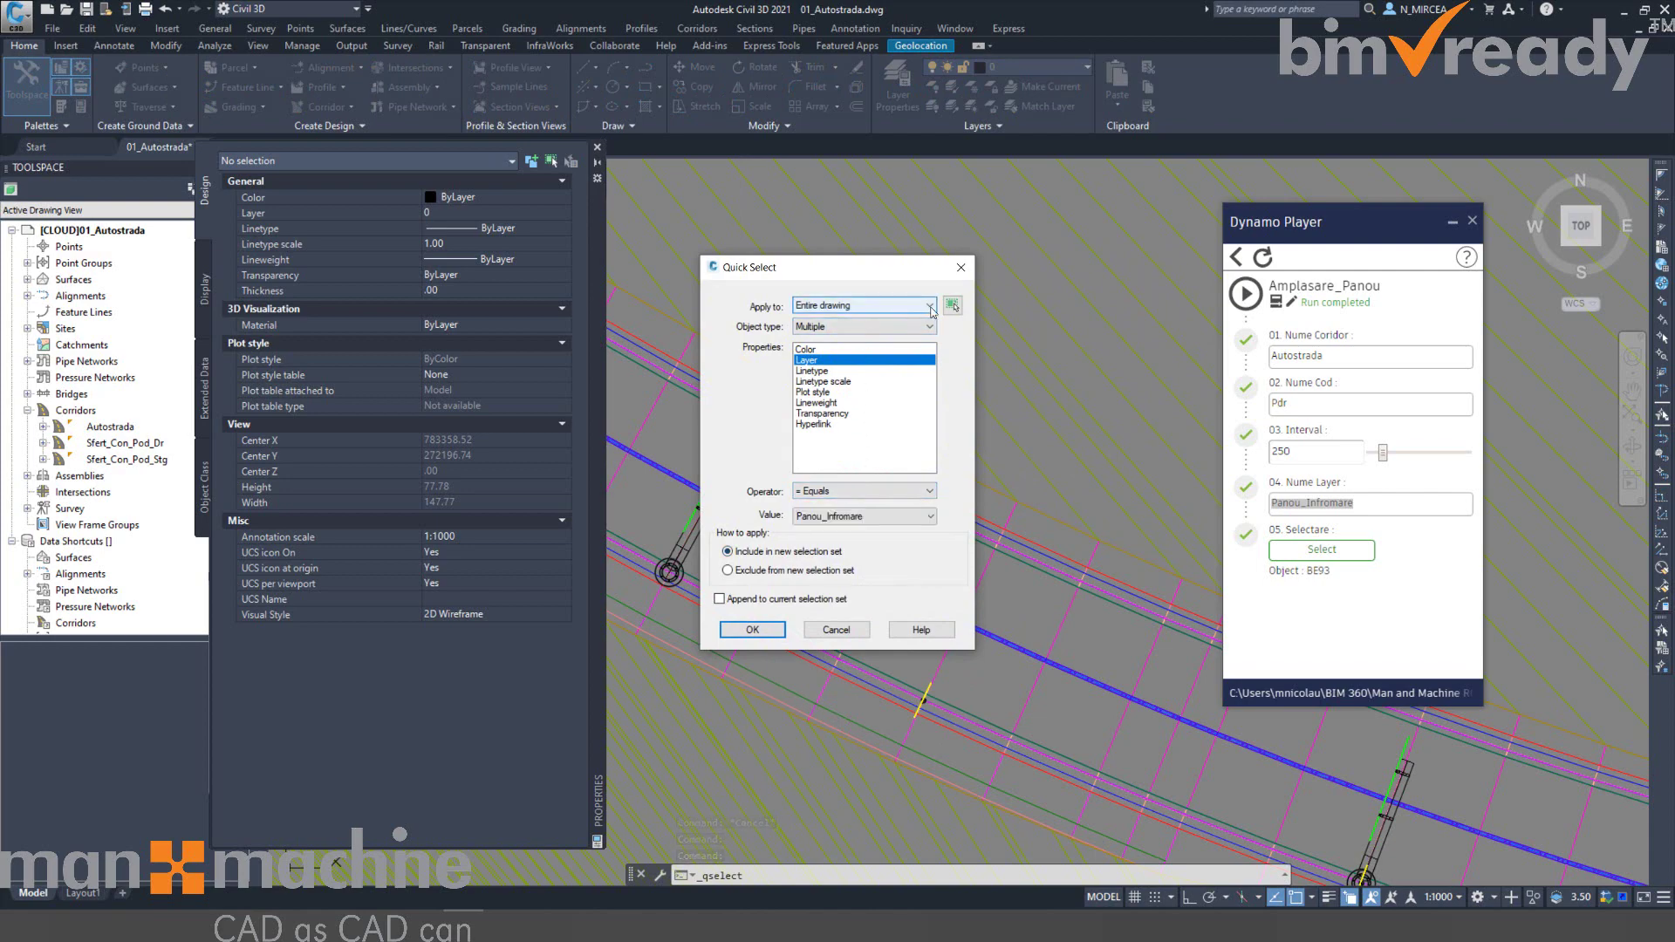
click(952, 306)
scroll(909, 390, down, 8)
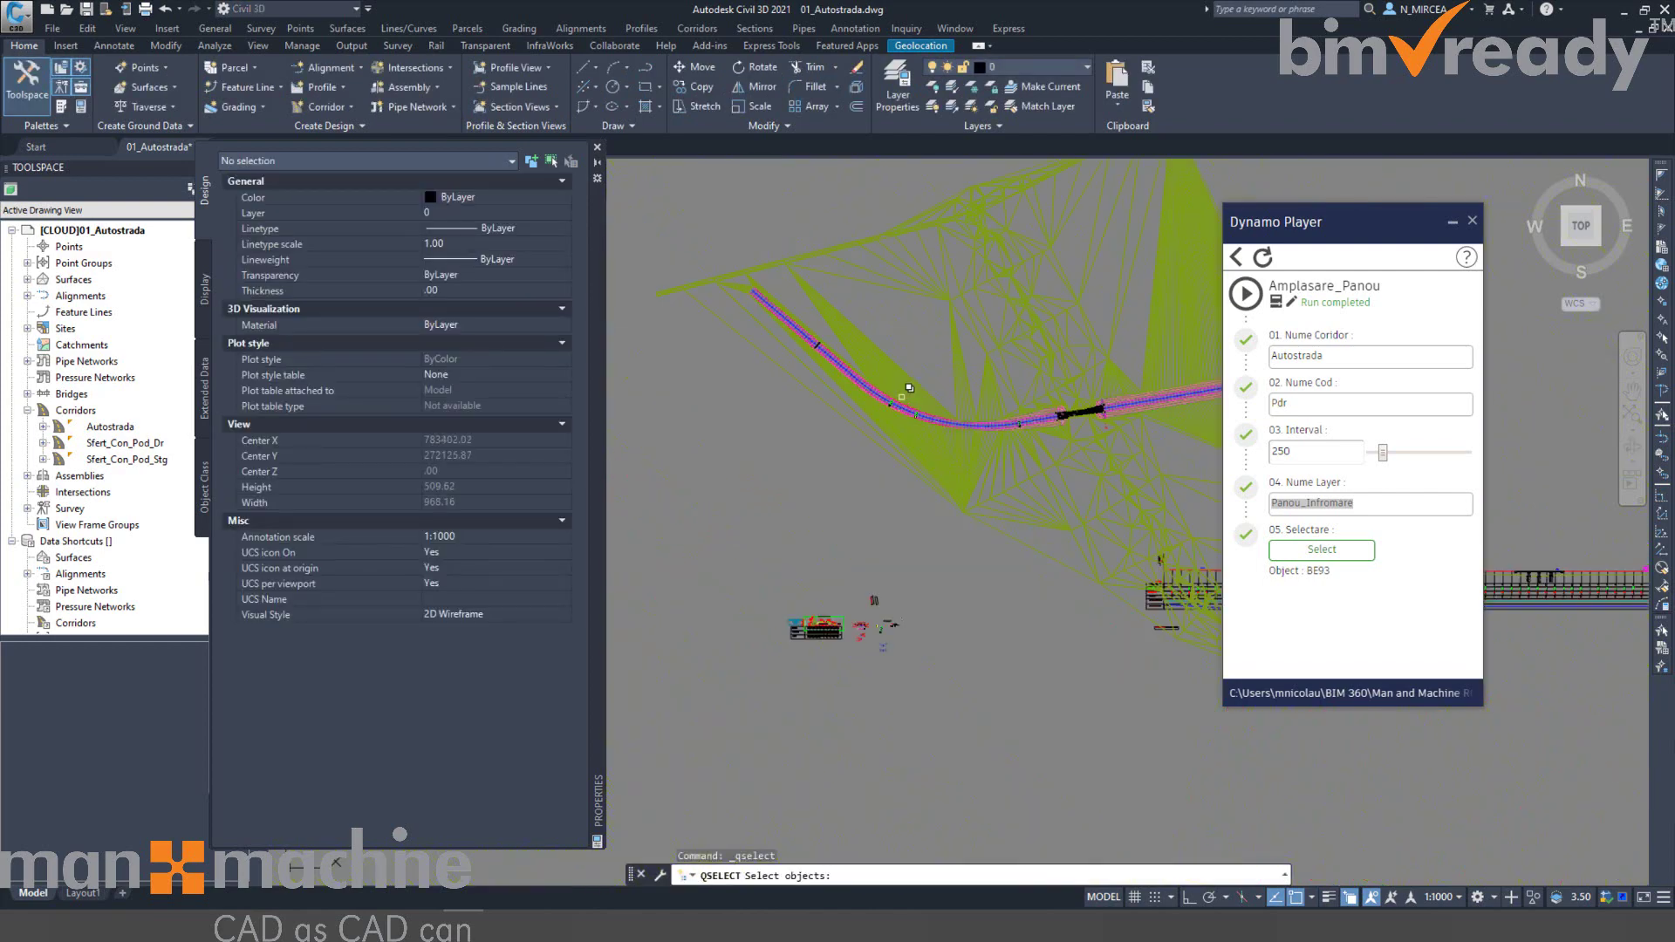
click(785, 280)
click(1039, 478)
key(Return)
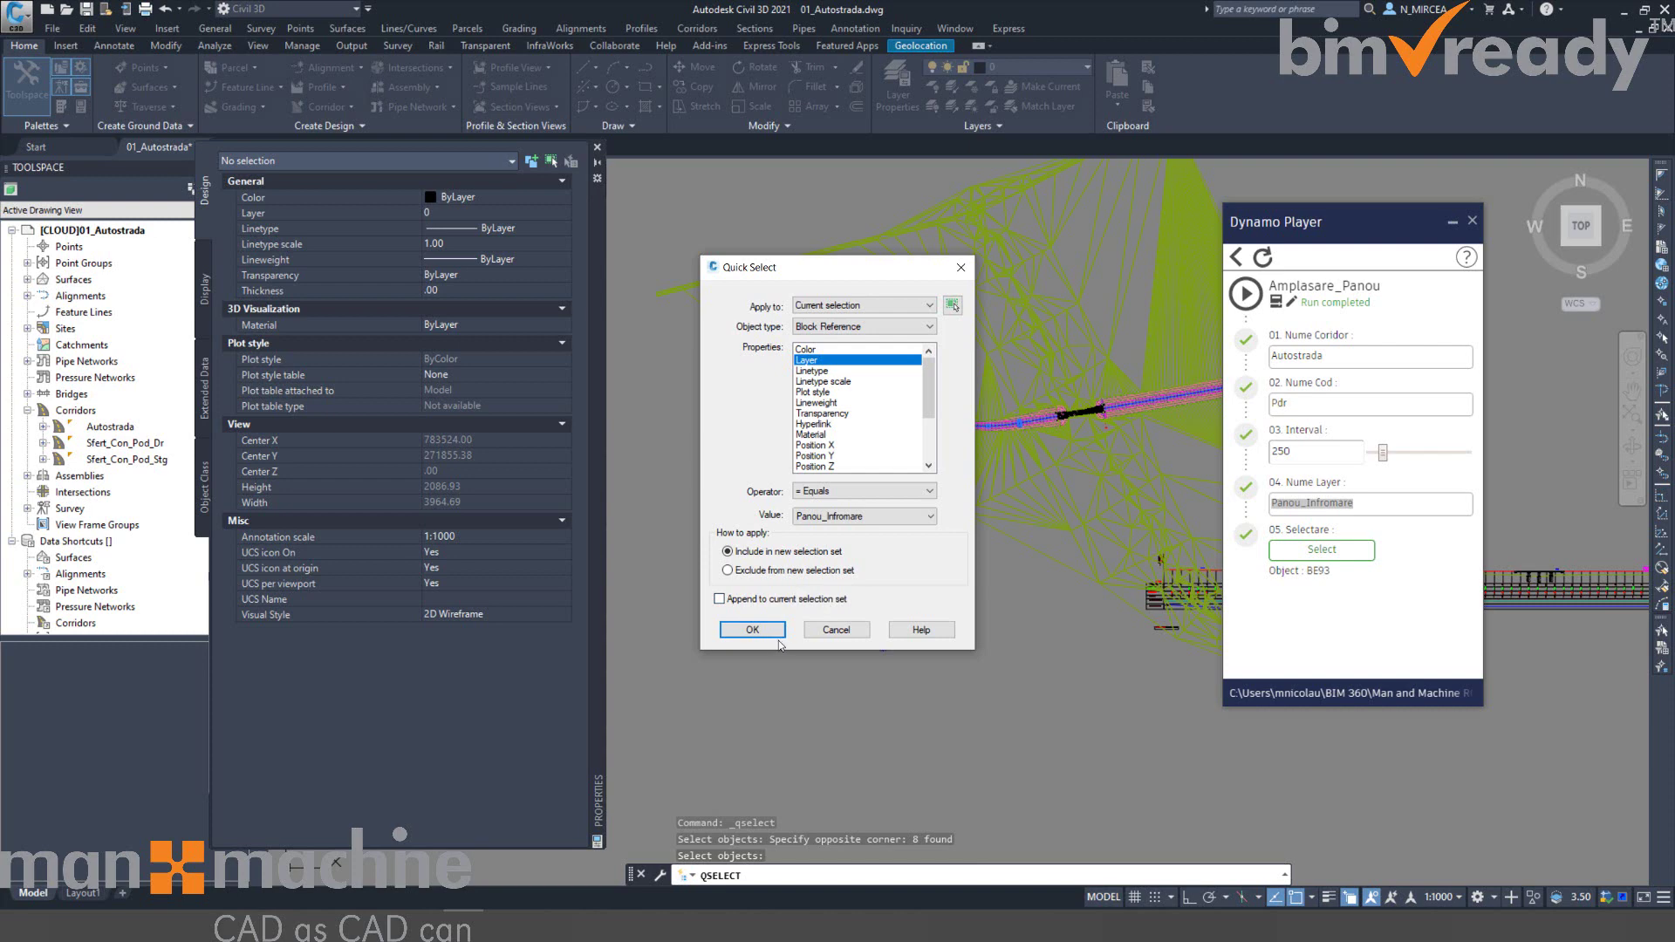
click(753, 629)
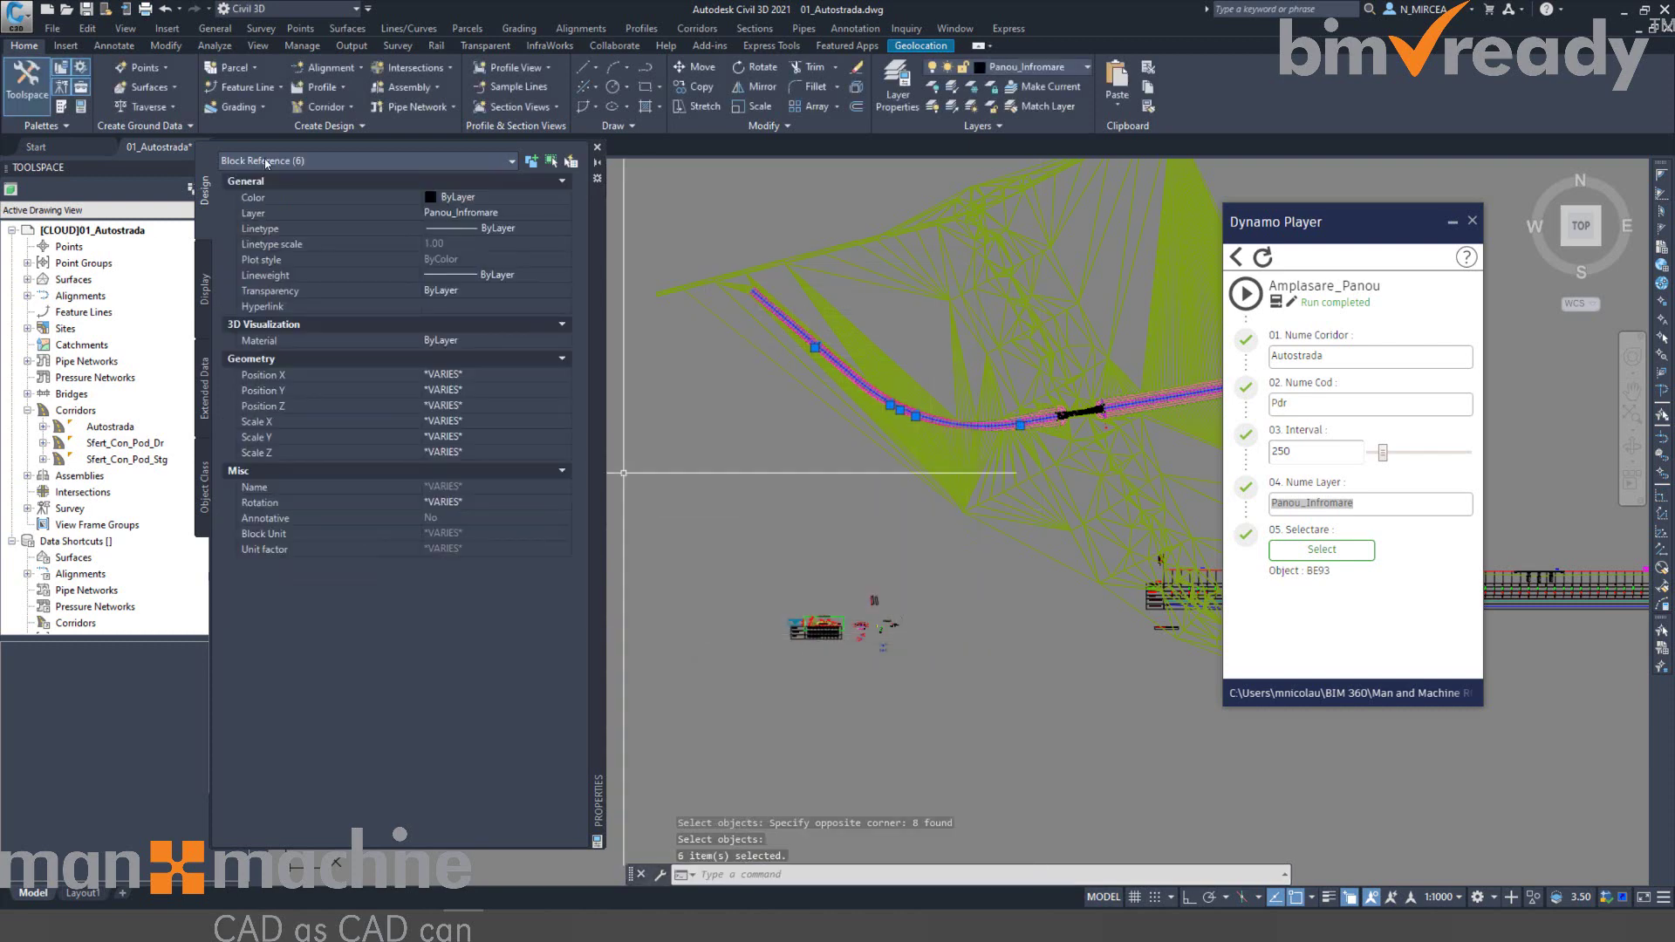
Review the six blocks' object type, shared layer Panou_Infromare and varying Z elevations, then deselect.
click(385, 160)
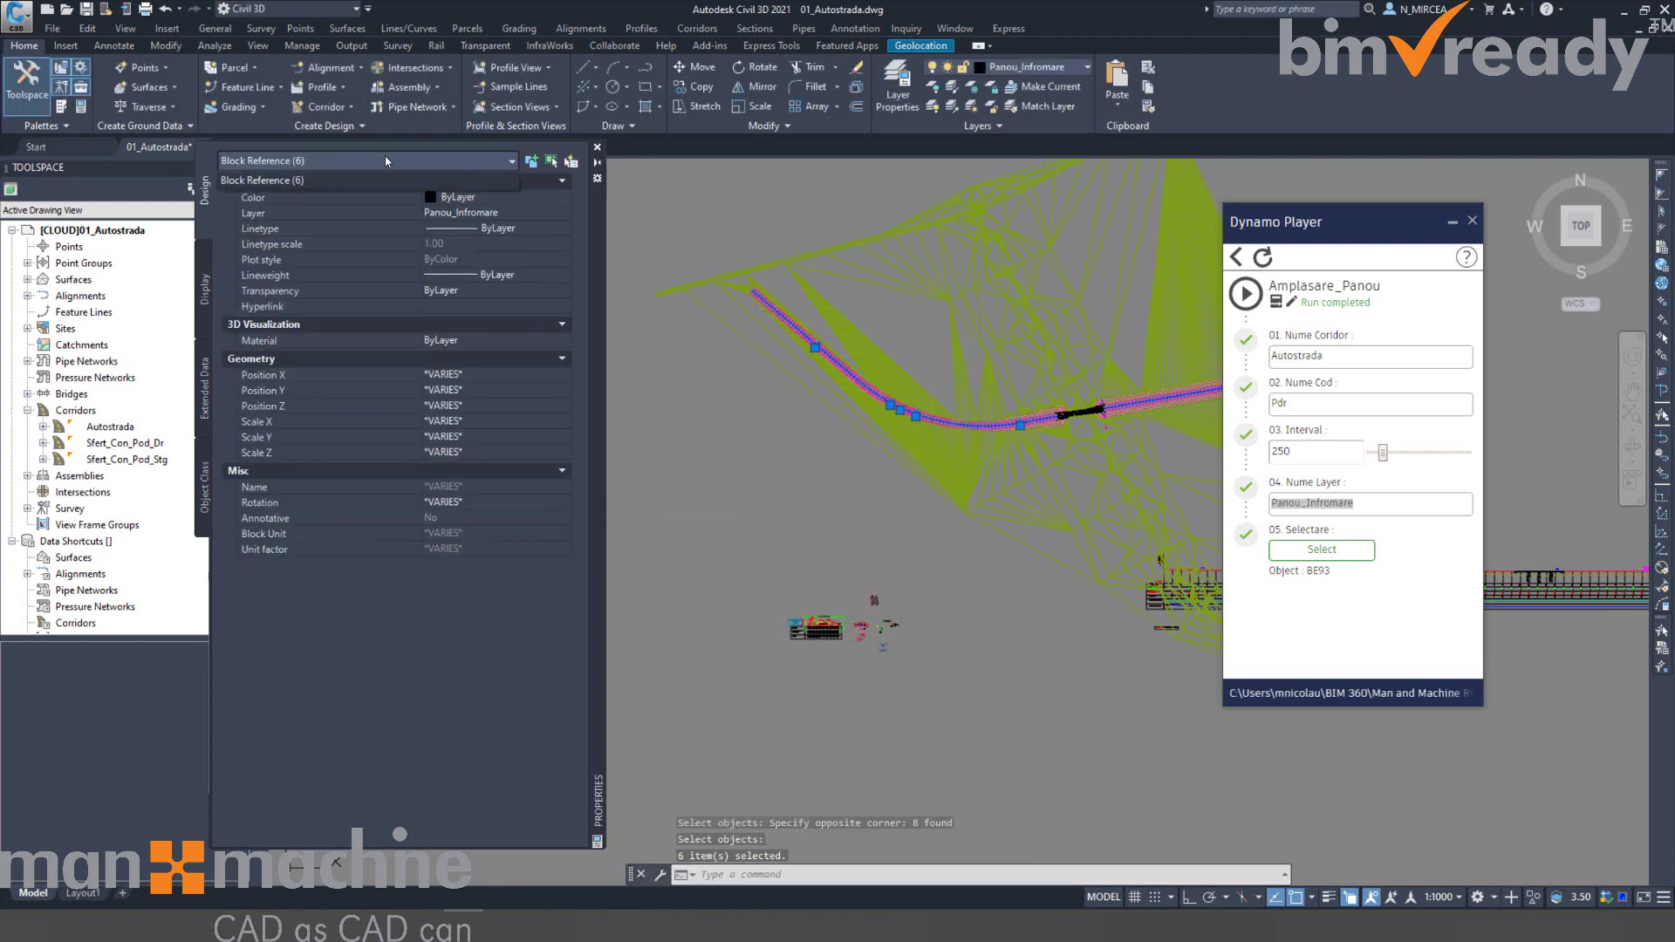
click(471, 209)
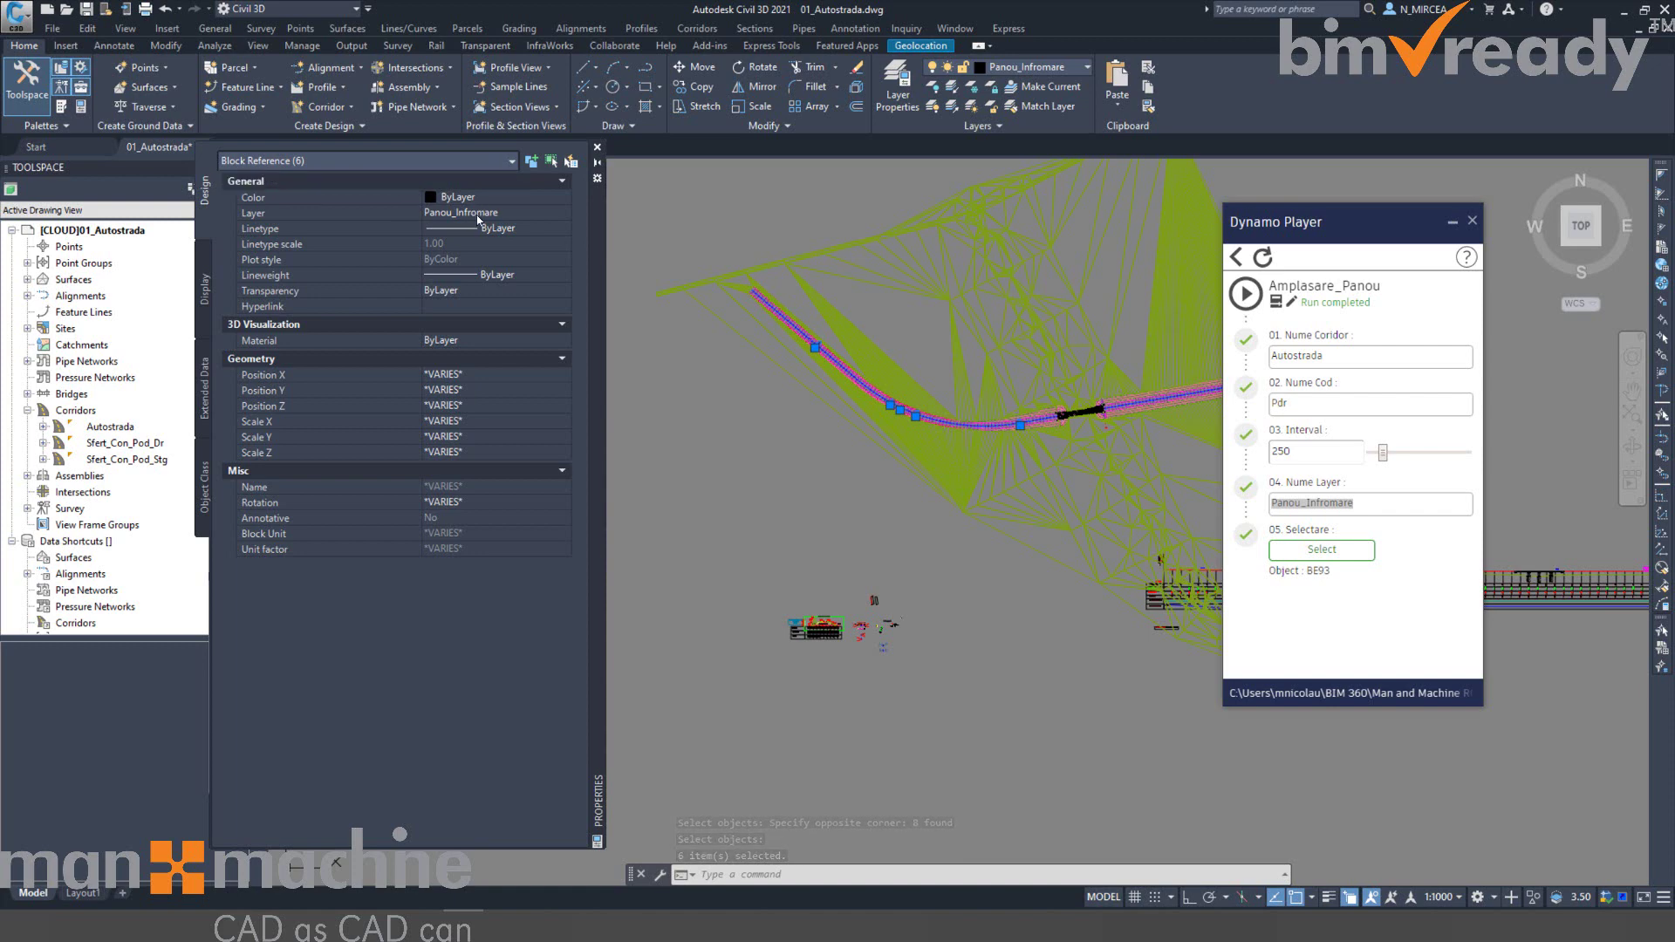
click(511, 208)
click(511, 208)
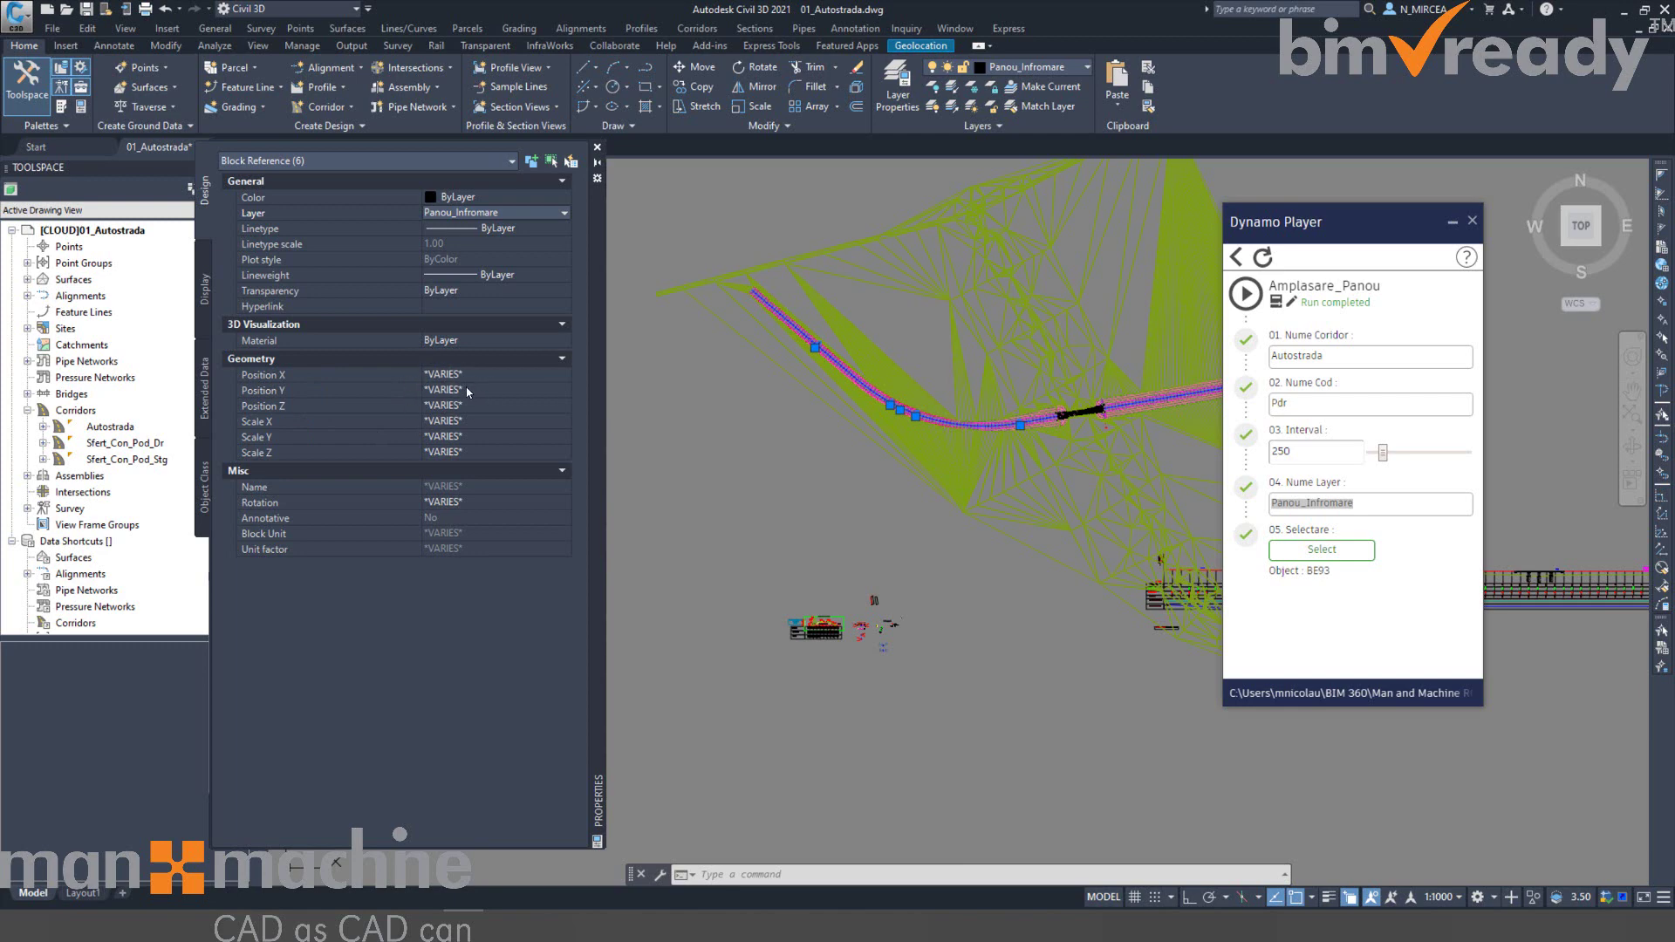
click(466, 404)
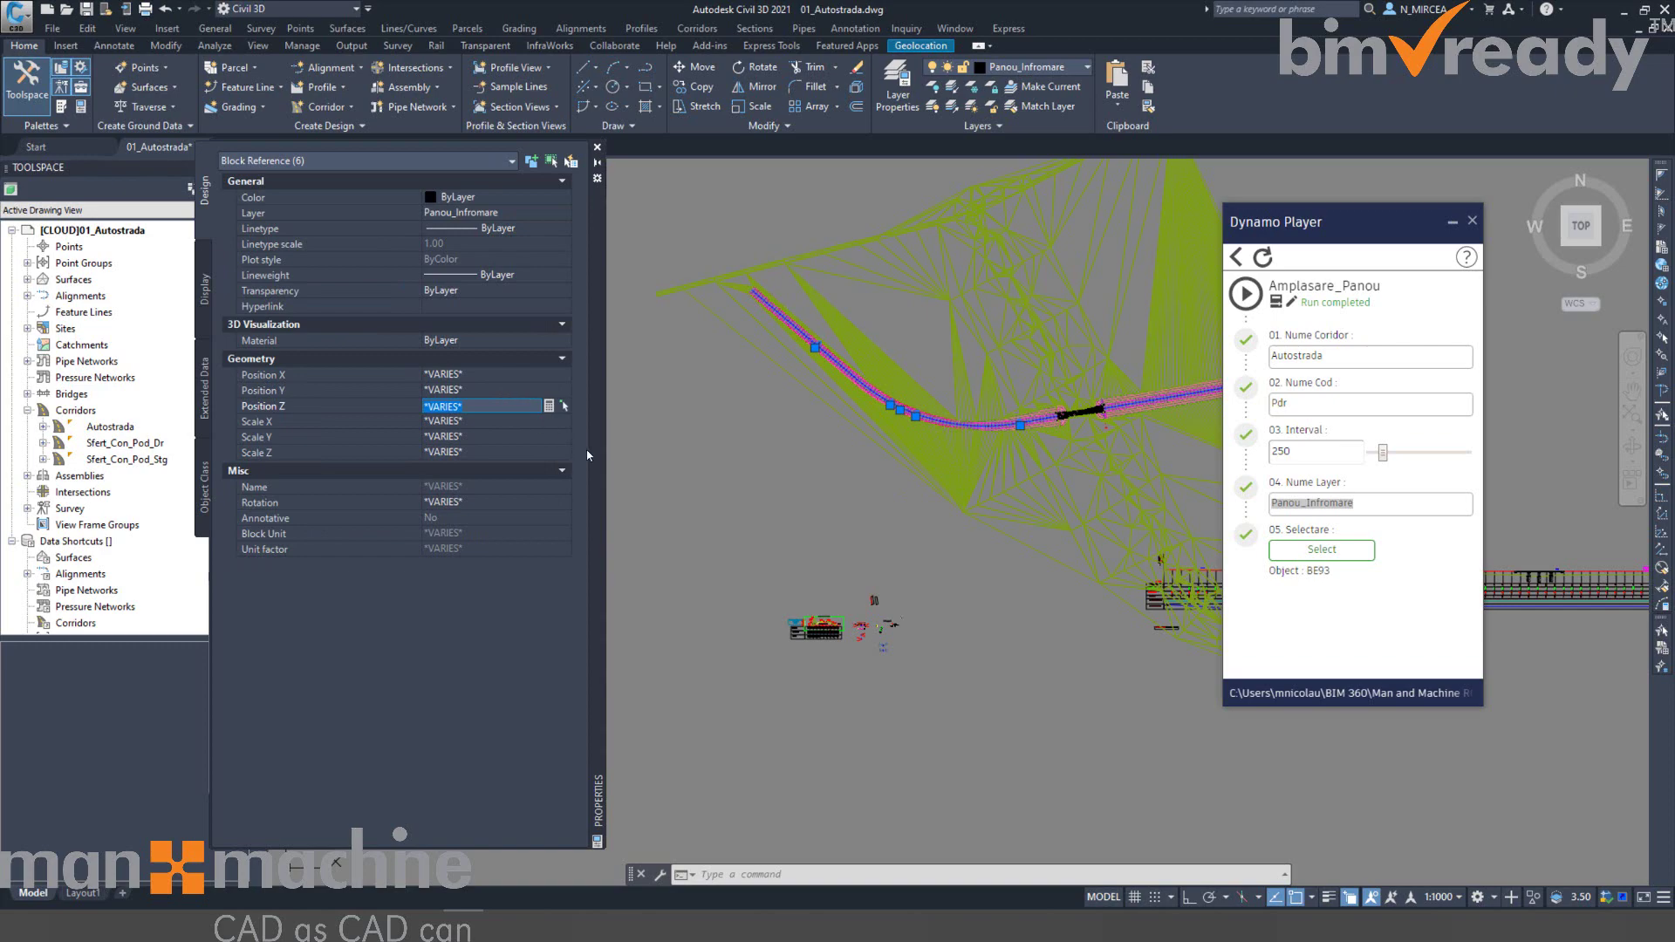
key(Escape)
Select one sign block and view its object class and extended data in Properties.
scroll(1060, 340, up, 10)
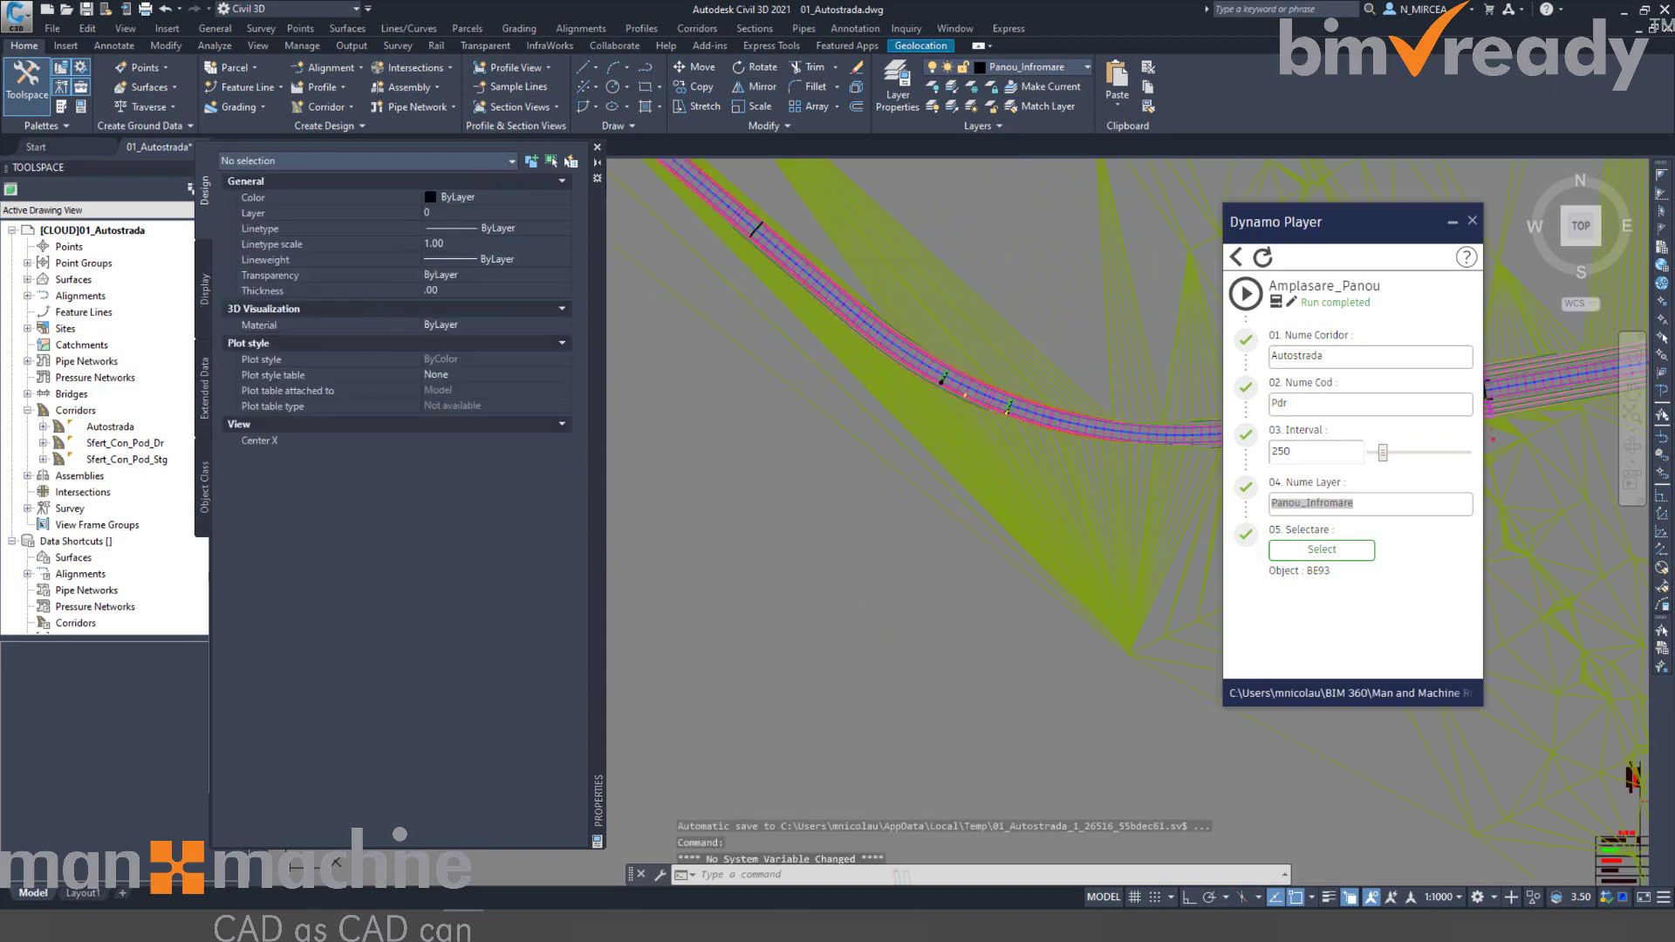
scroll(737, 485, up, 5)
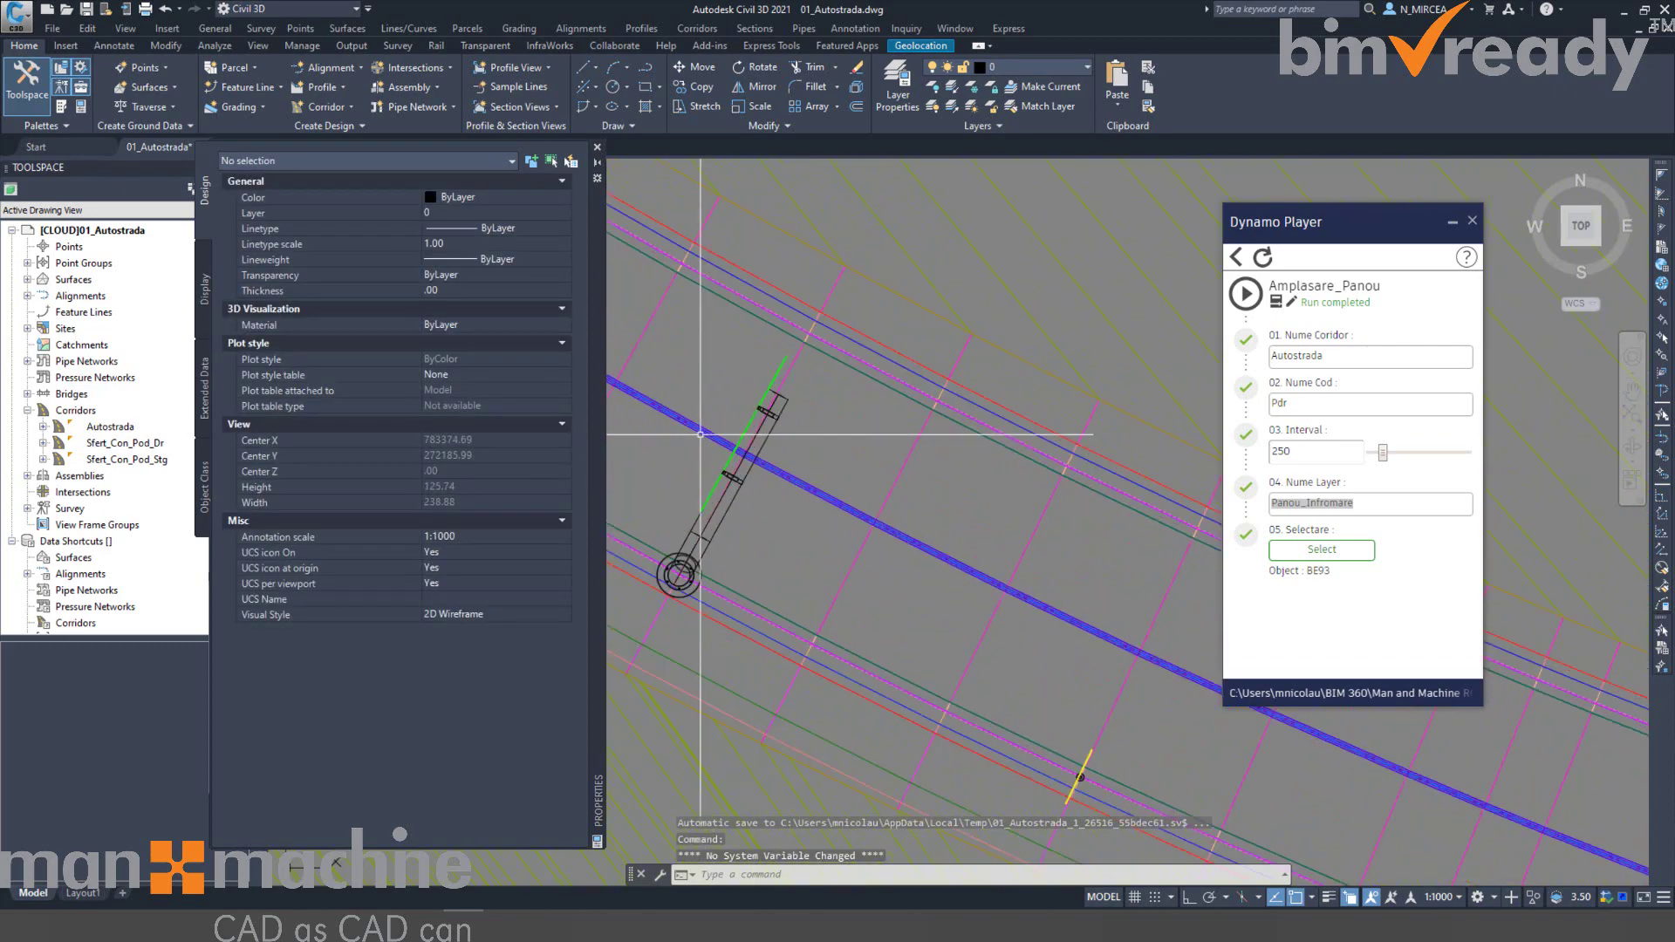
click(742, 485)
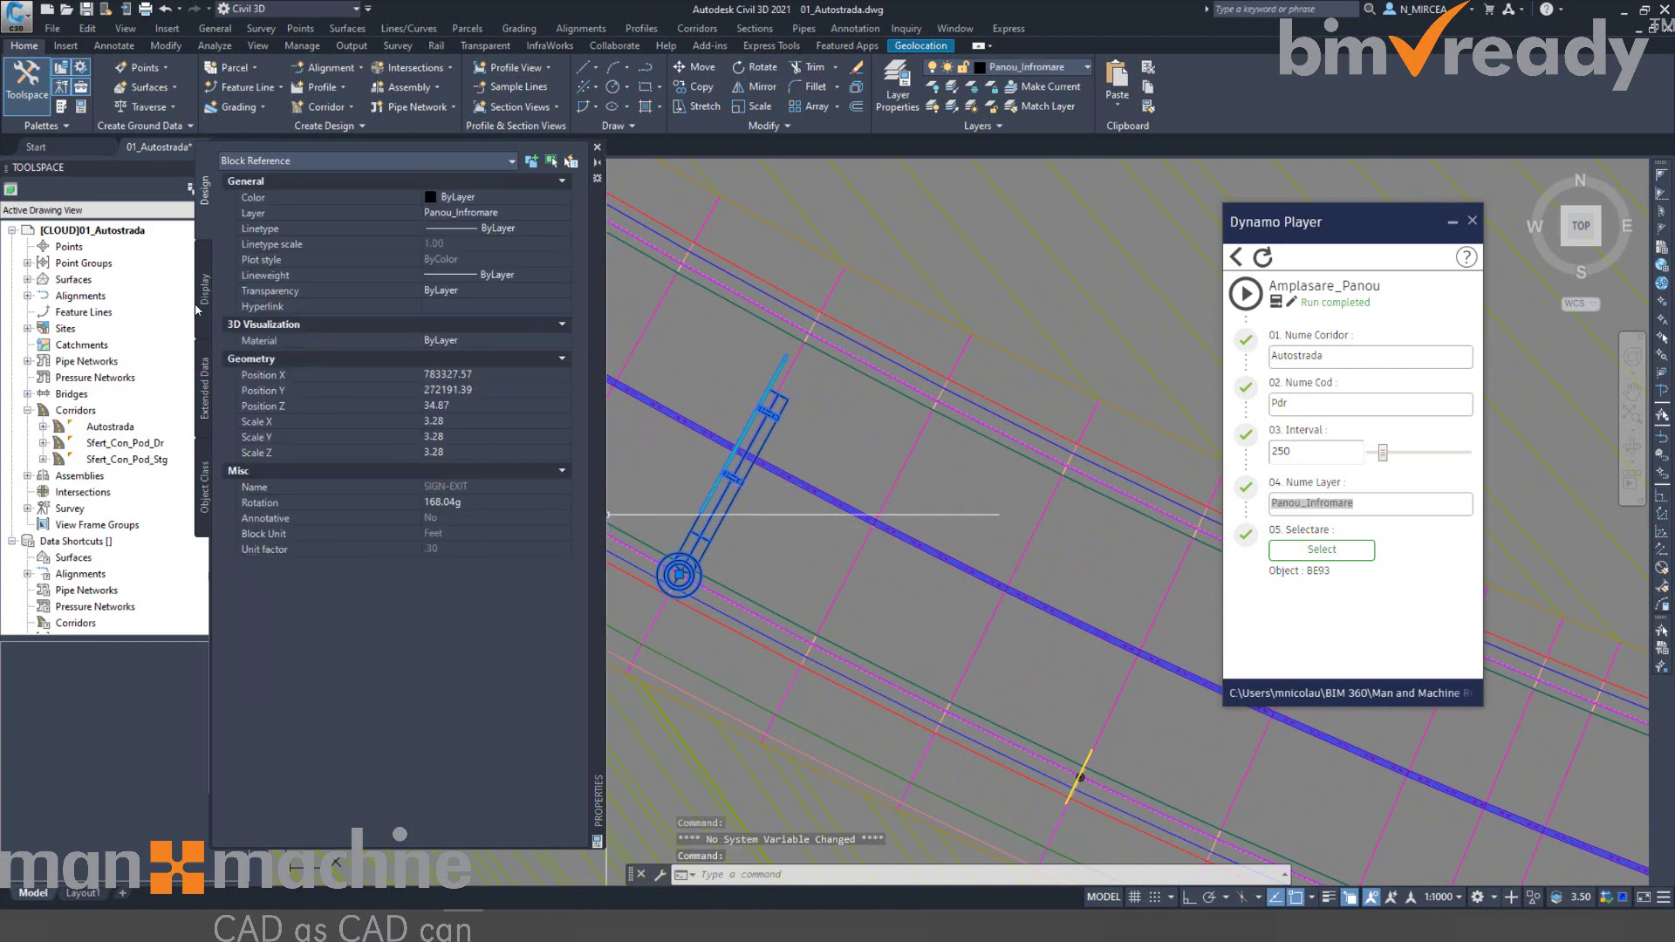
click(206, 484)
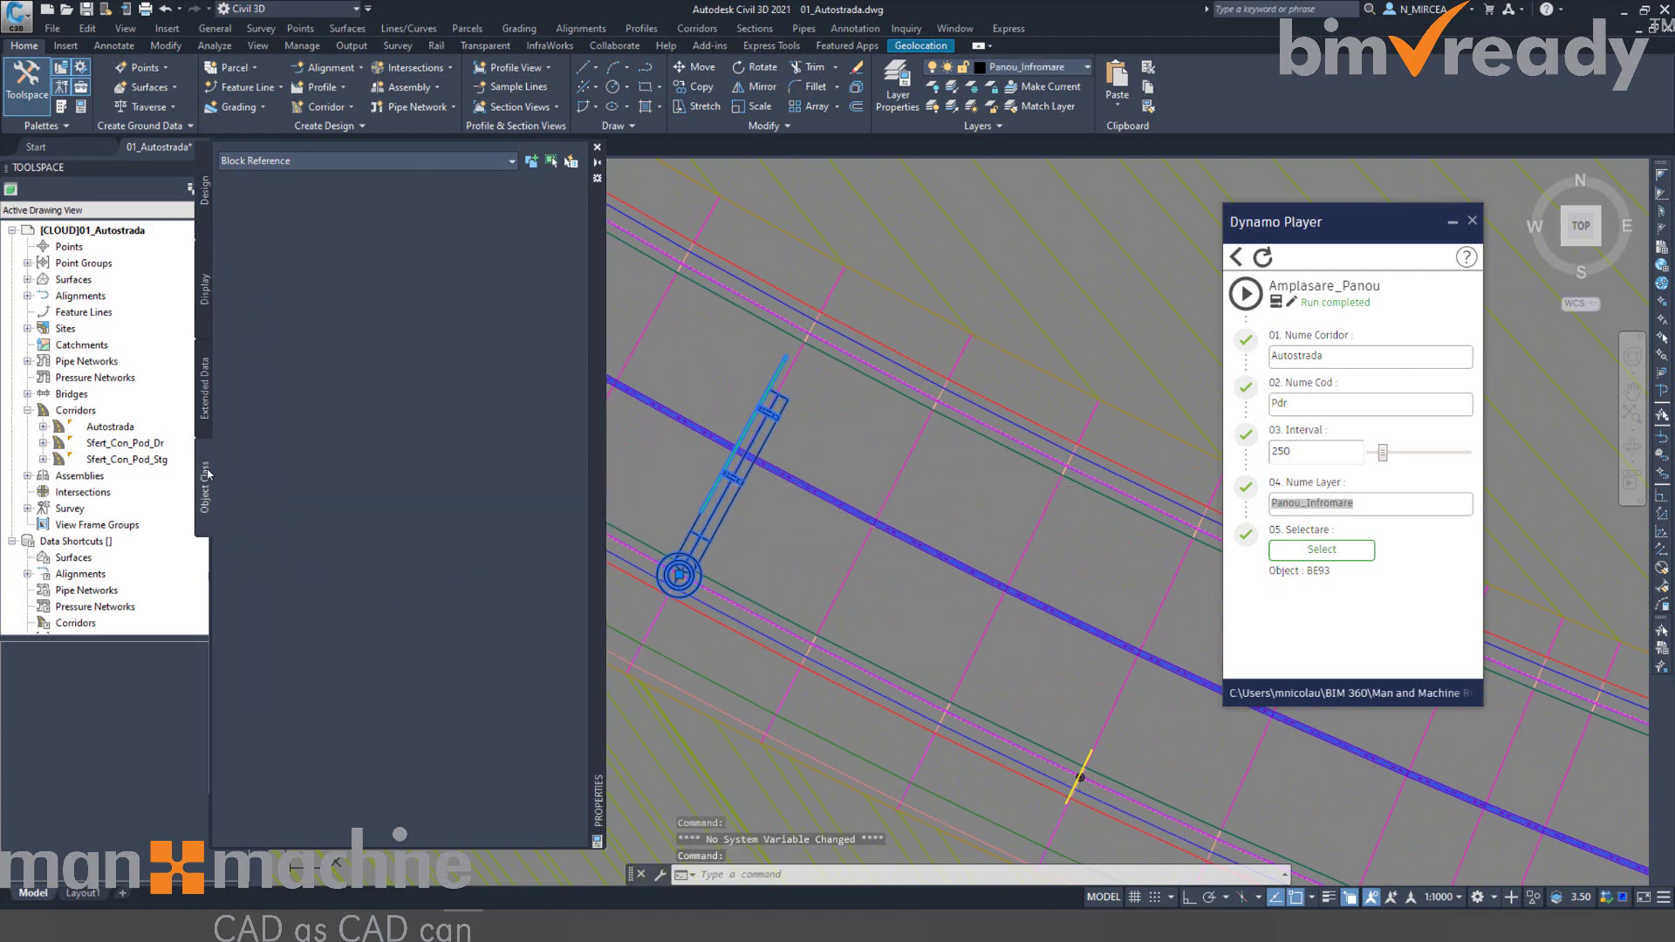
click(205, 377)
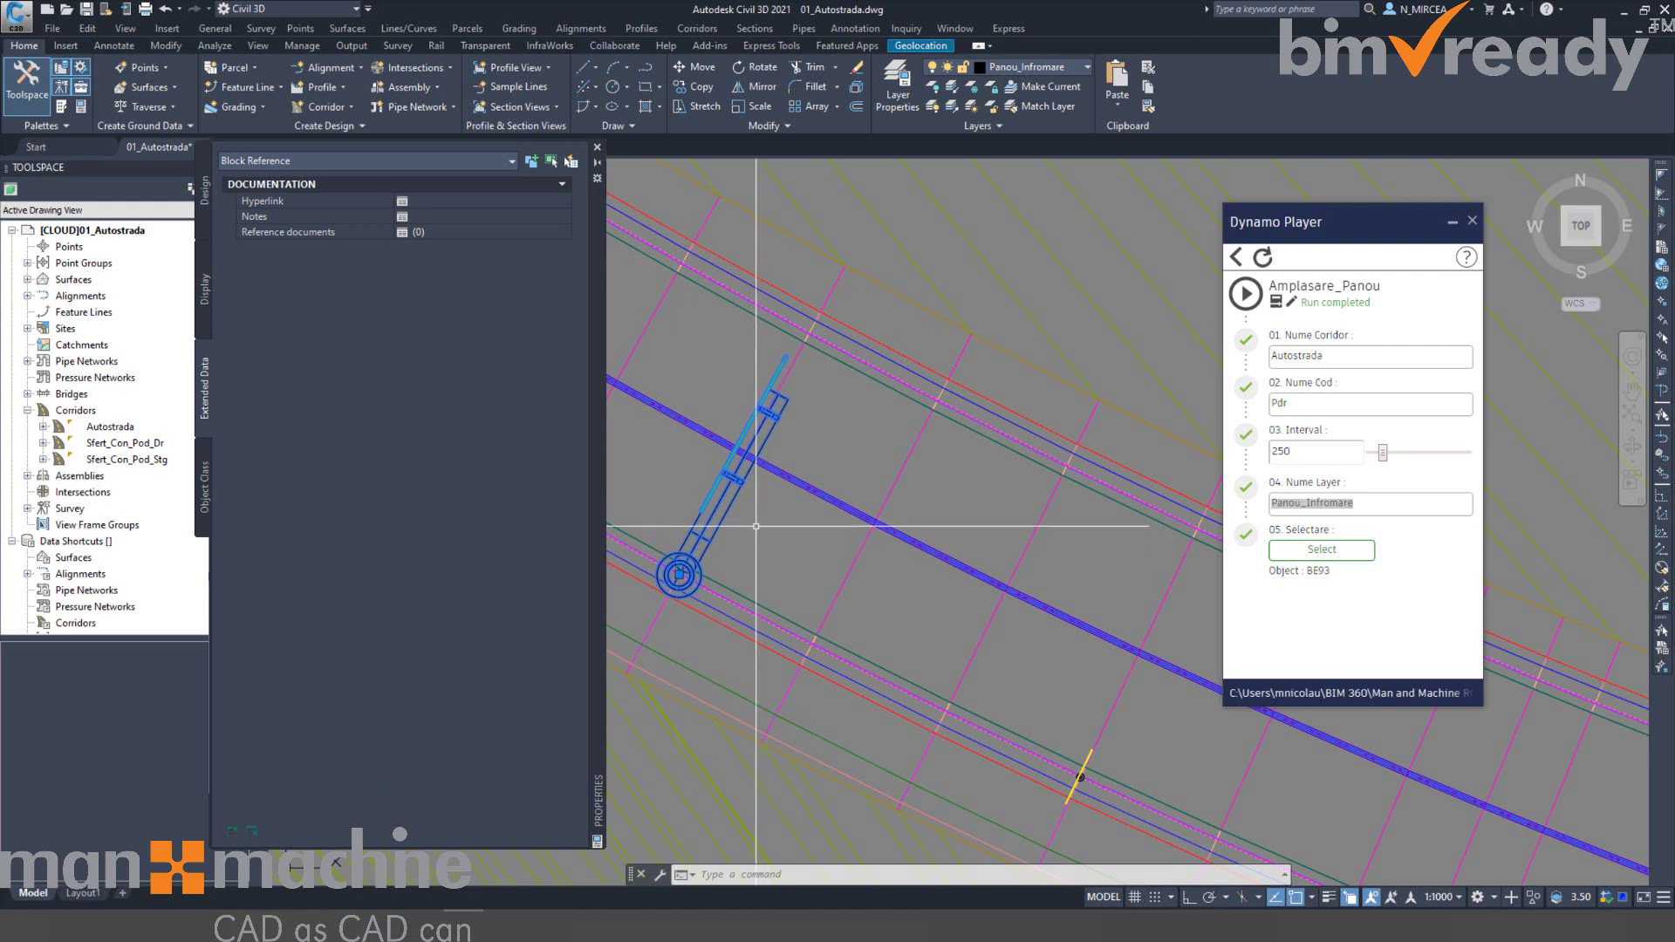
key(Escape)
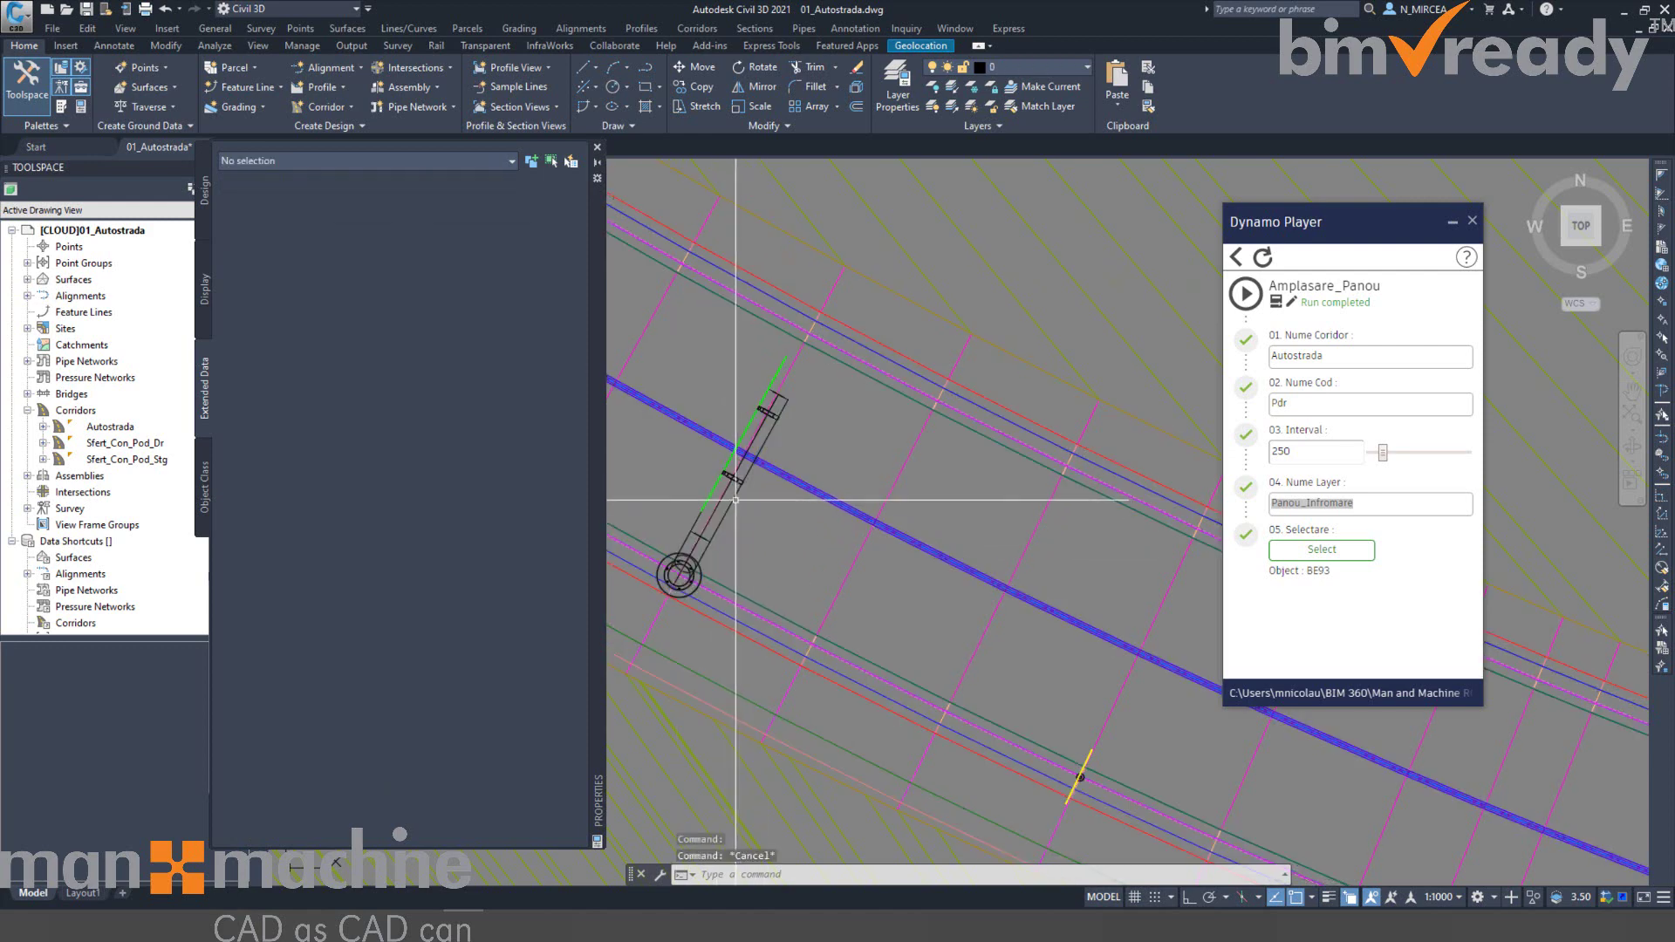
Reselect the sign block and switch the ribbon to the Manage tools.
click(733, 495)
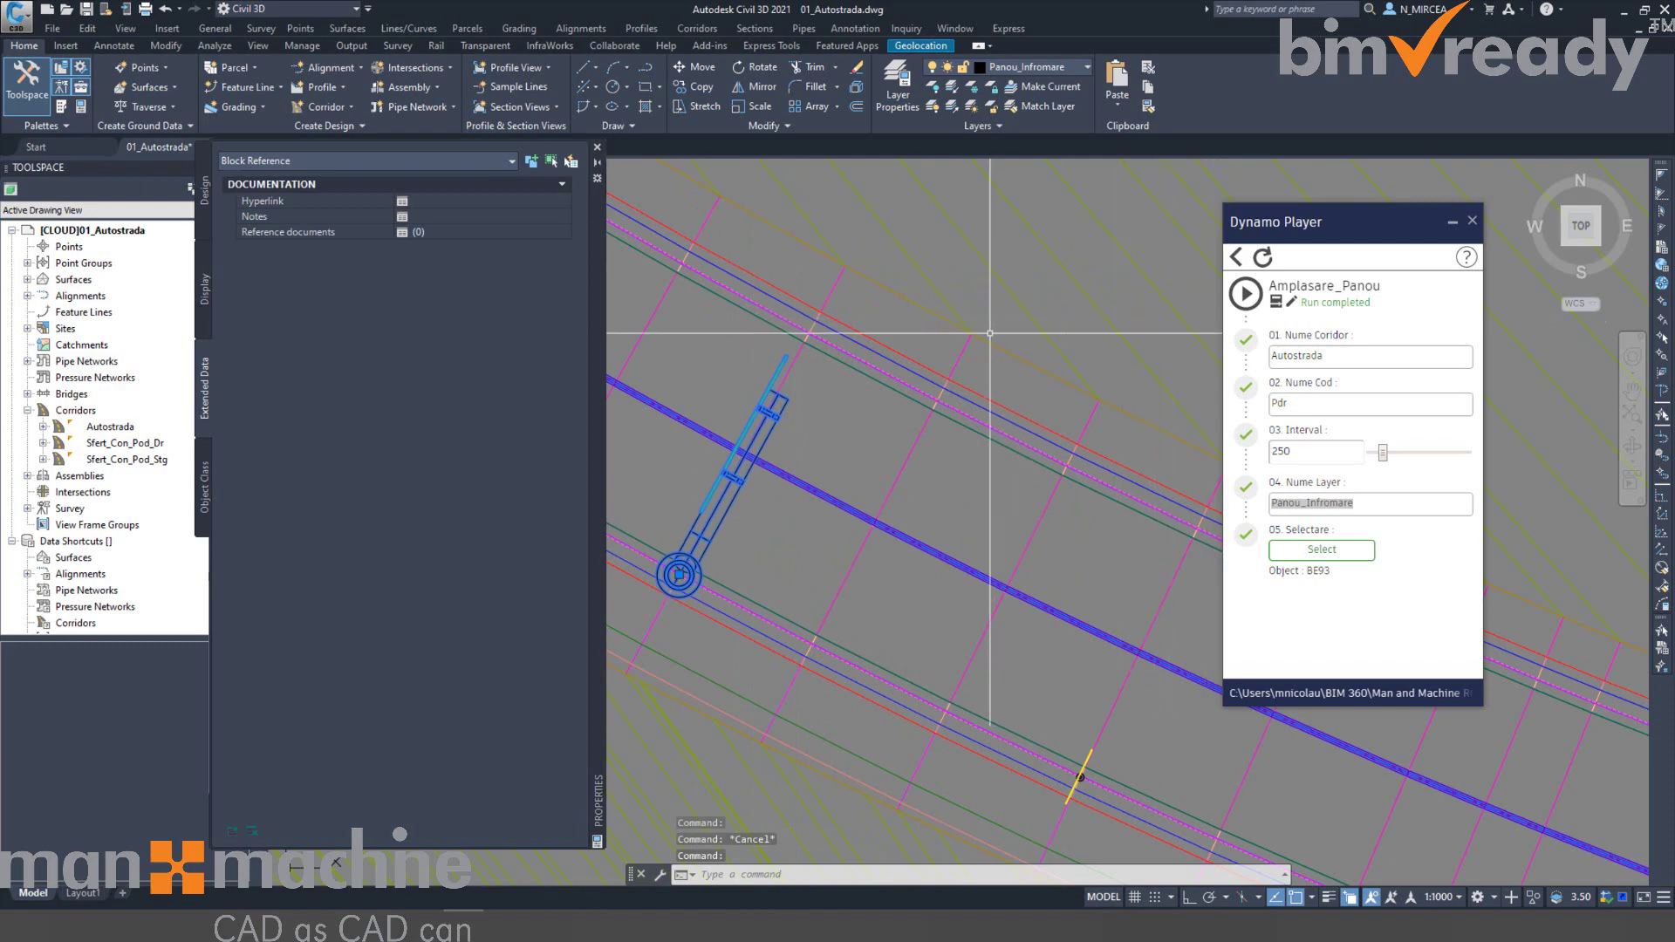
scroll(899, 384, down, 4)
scroll(847, 403, up, 2)
scroll(829, 419, up, 5)
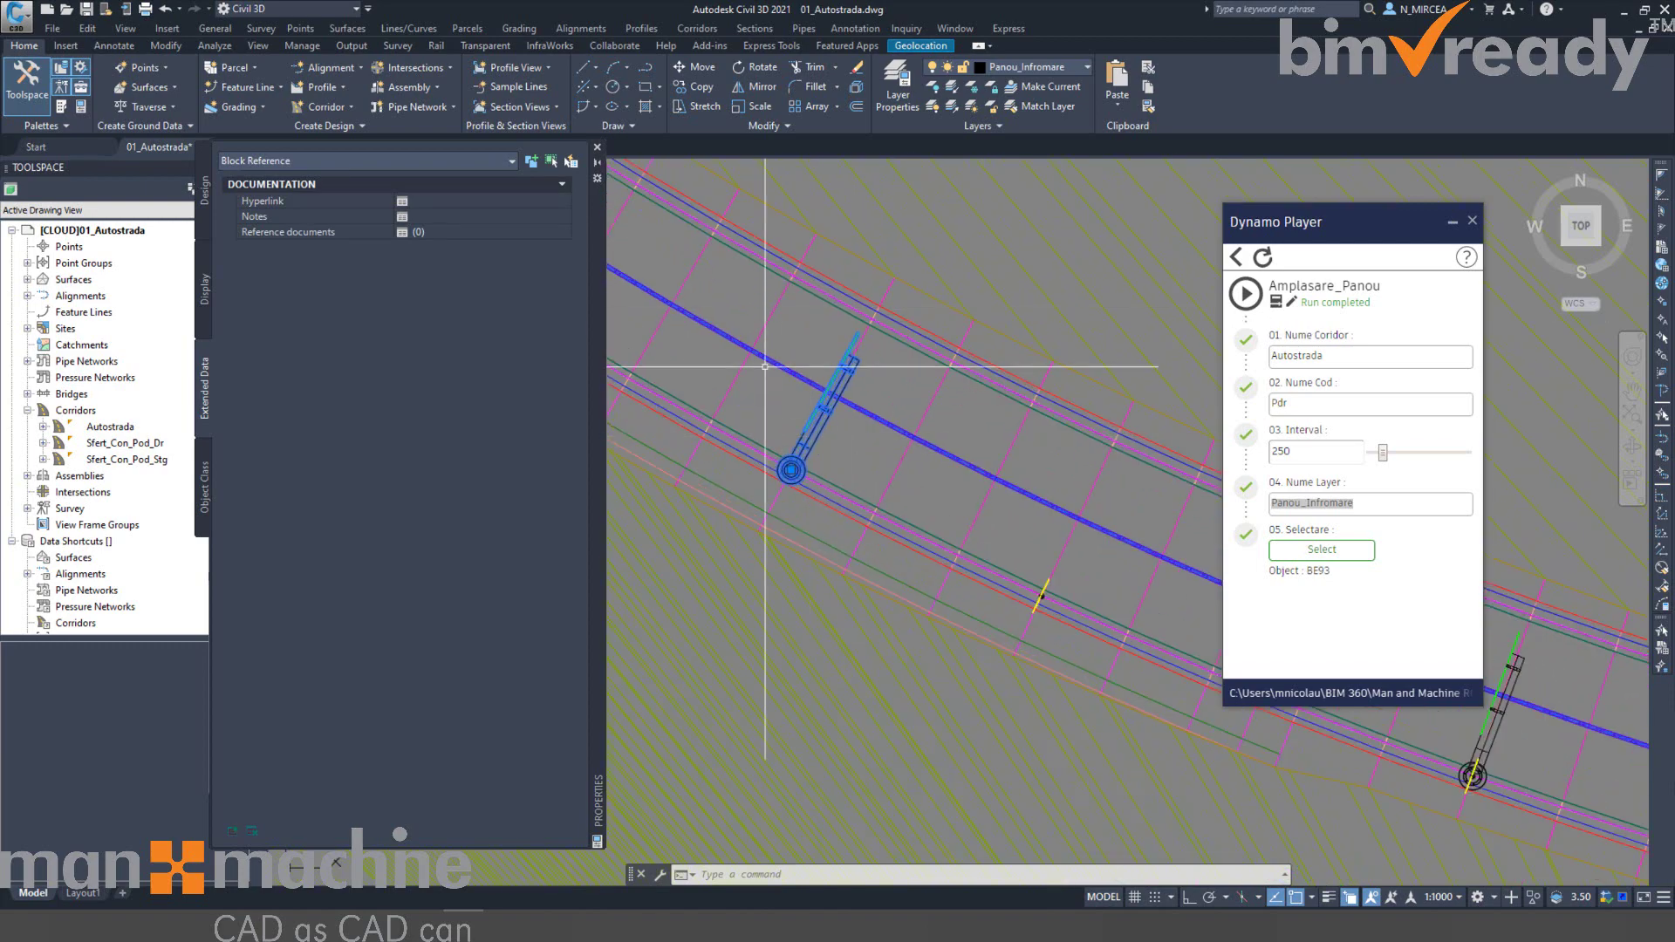
click(304, 46)
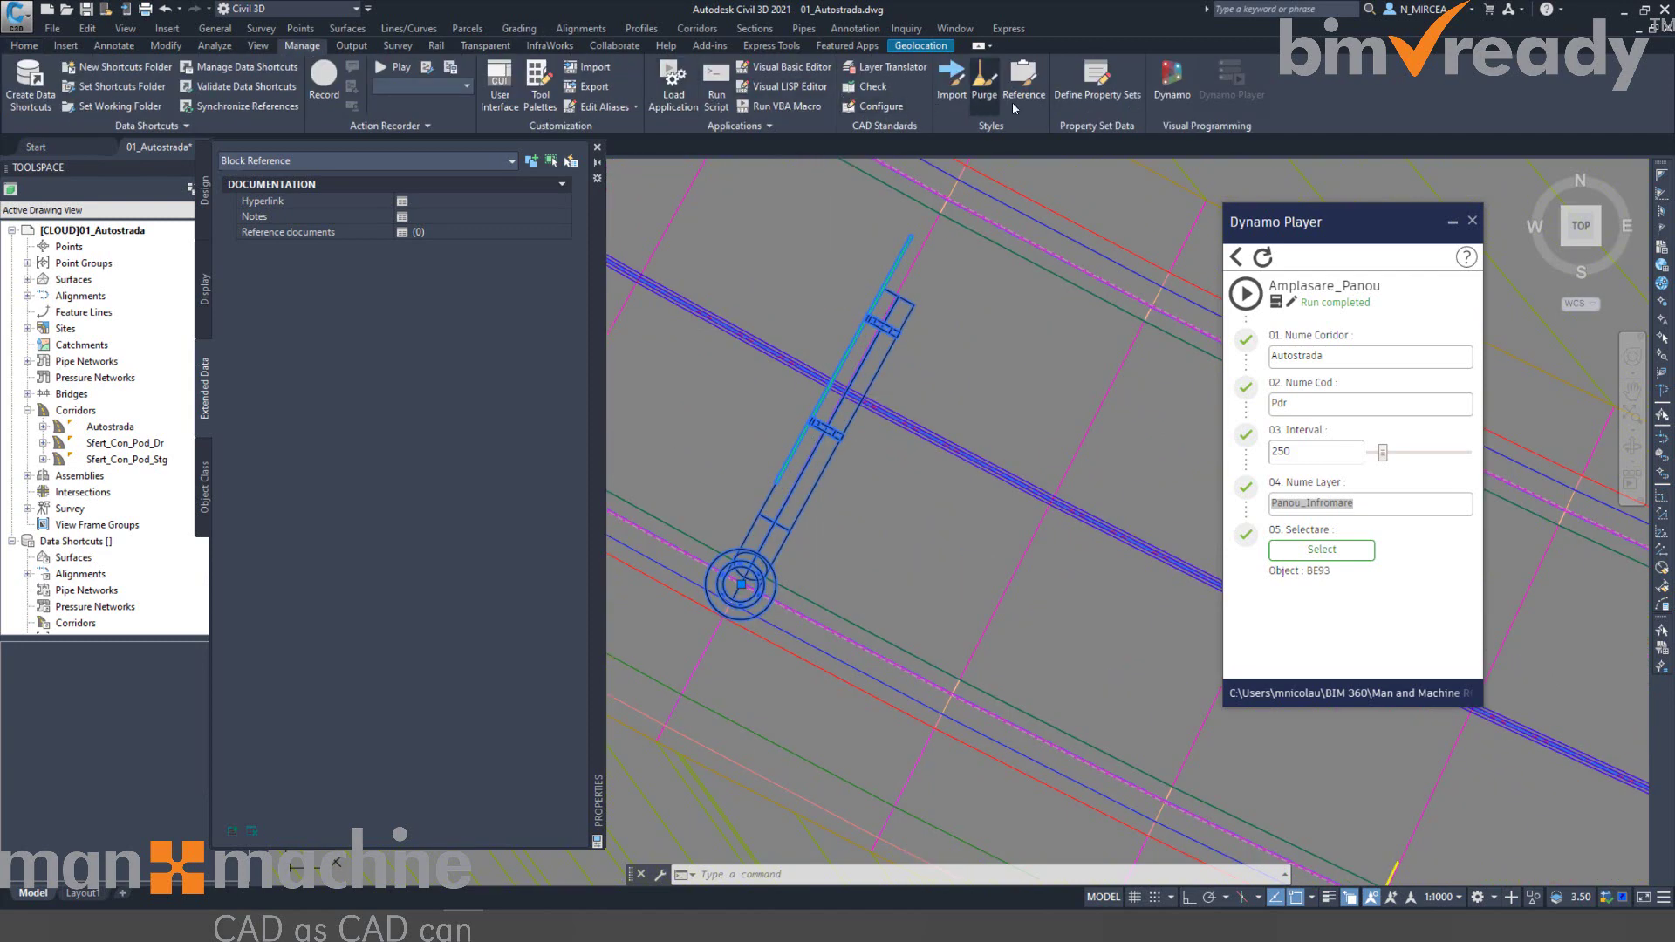
click(1087, 90)
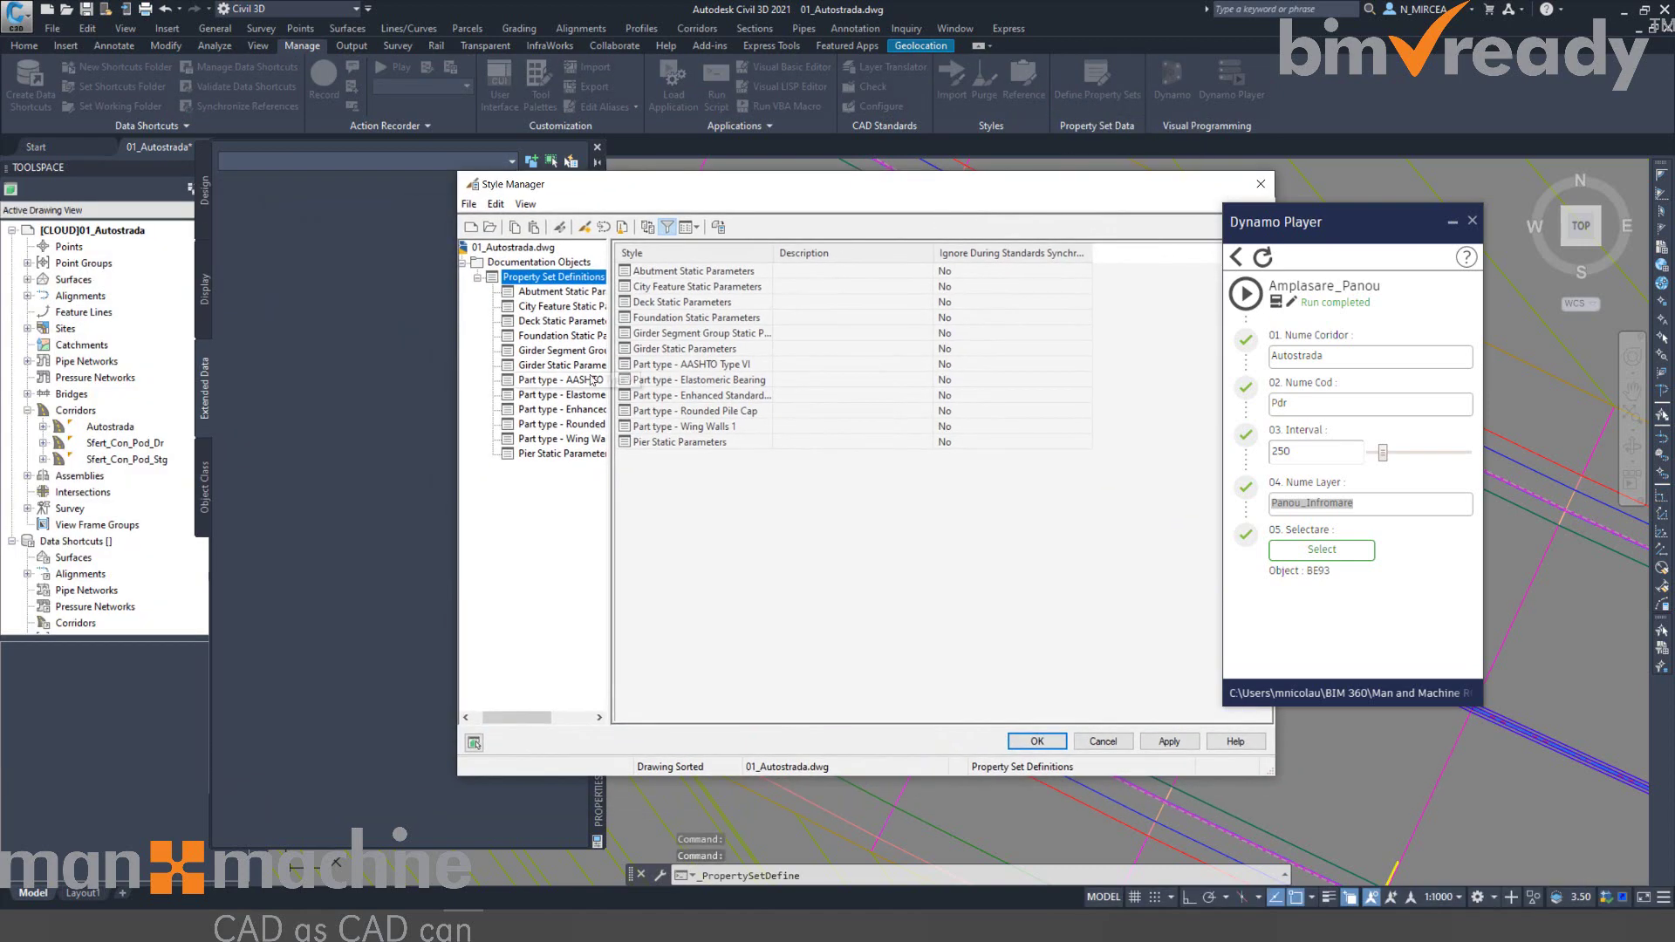
click(669, 323)
click(660, 398)
click(654, 429)
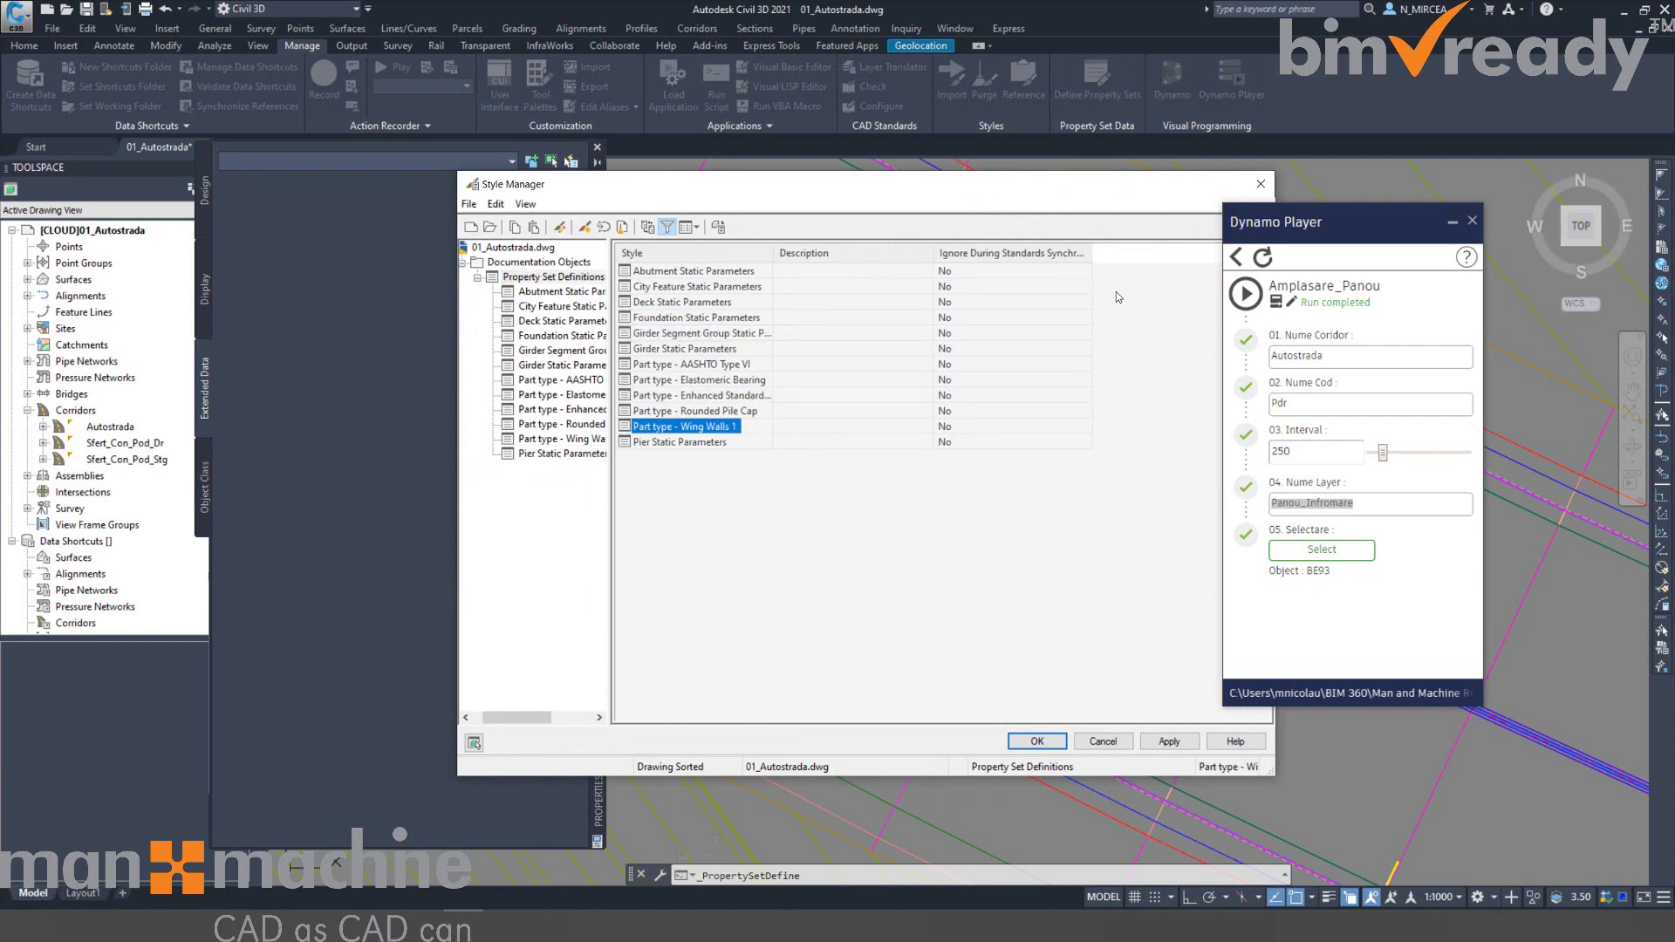
click(1260, 184)
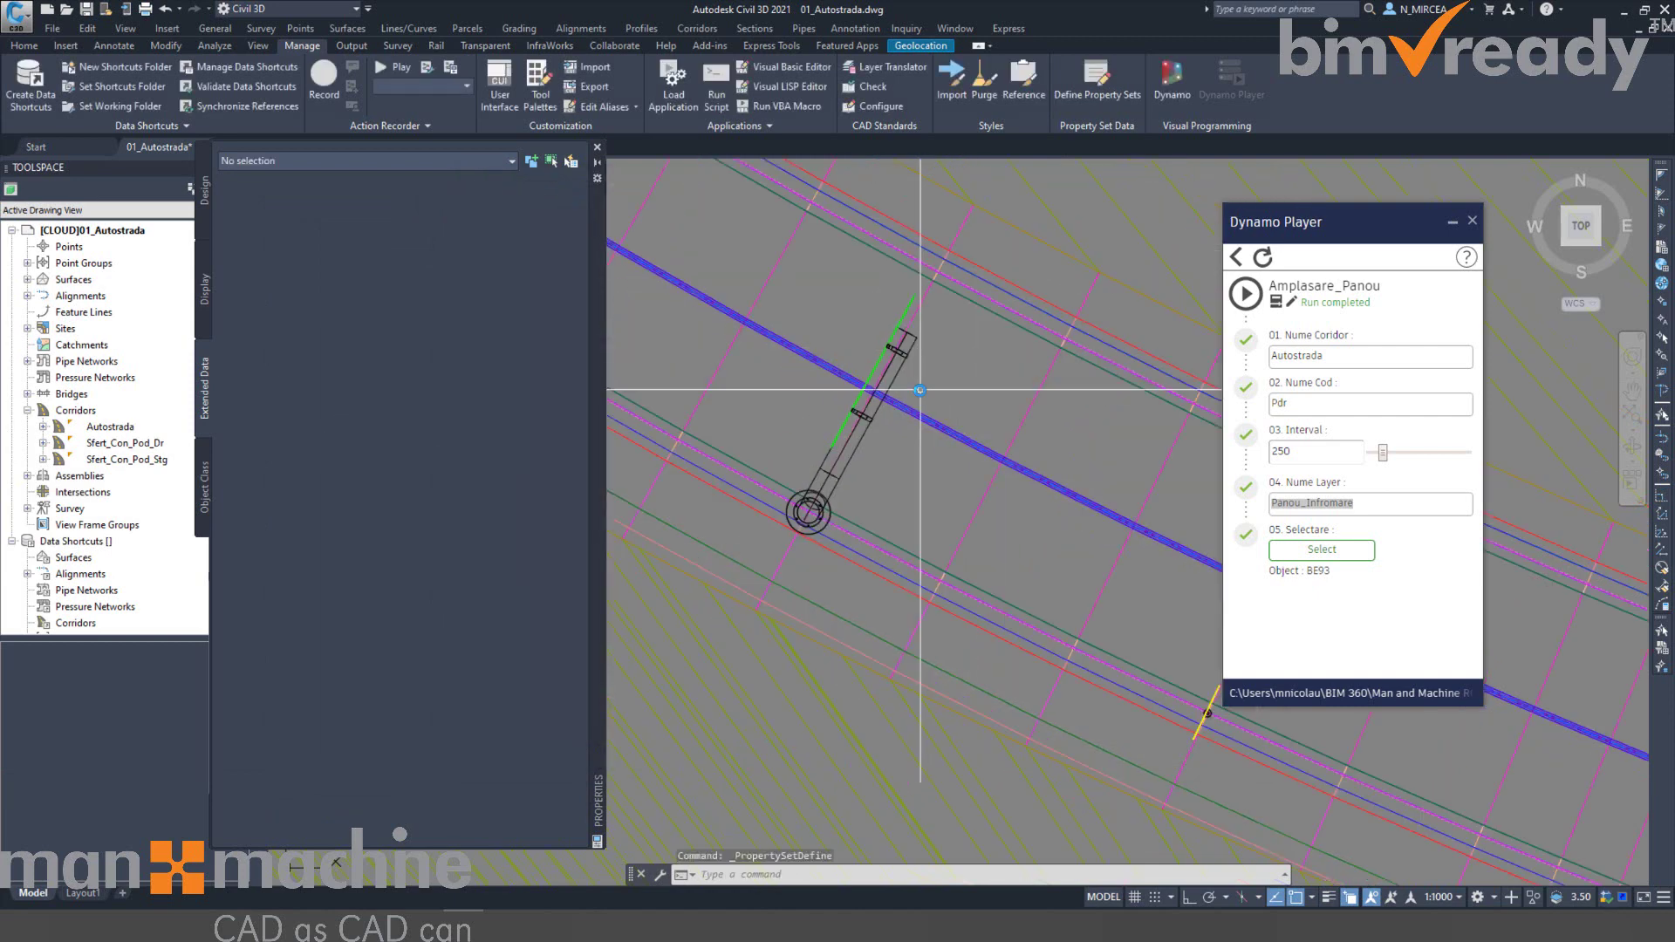
click(598, 146)
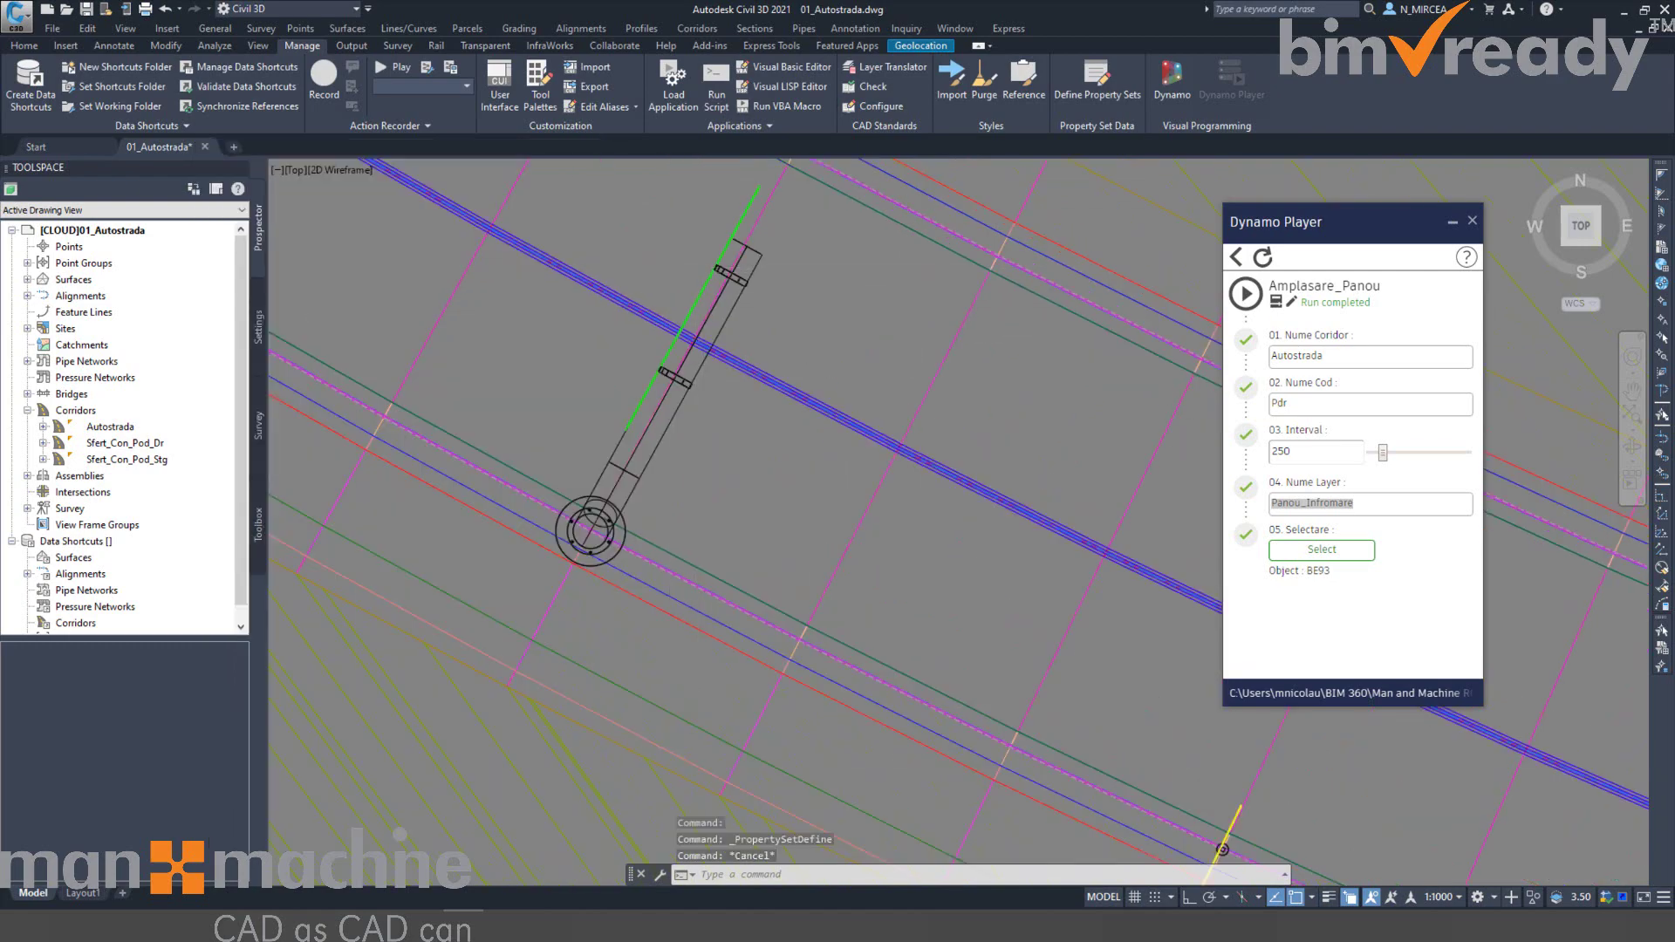
scroll(672, 272, down, 6)
click(678, 271)
scroll(1088, 475, up, 4)
scroll(984, 468, down, 3)
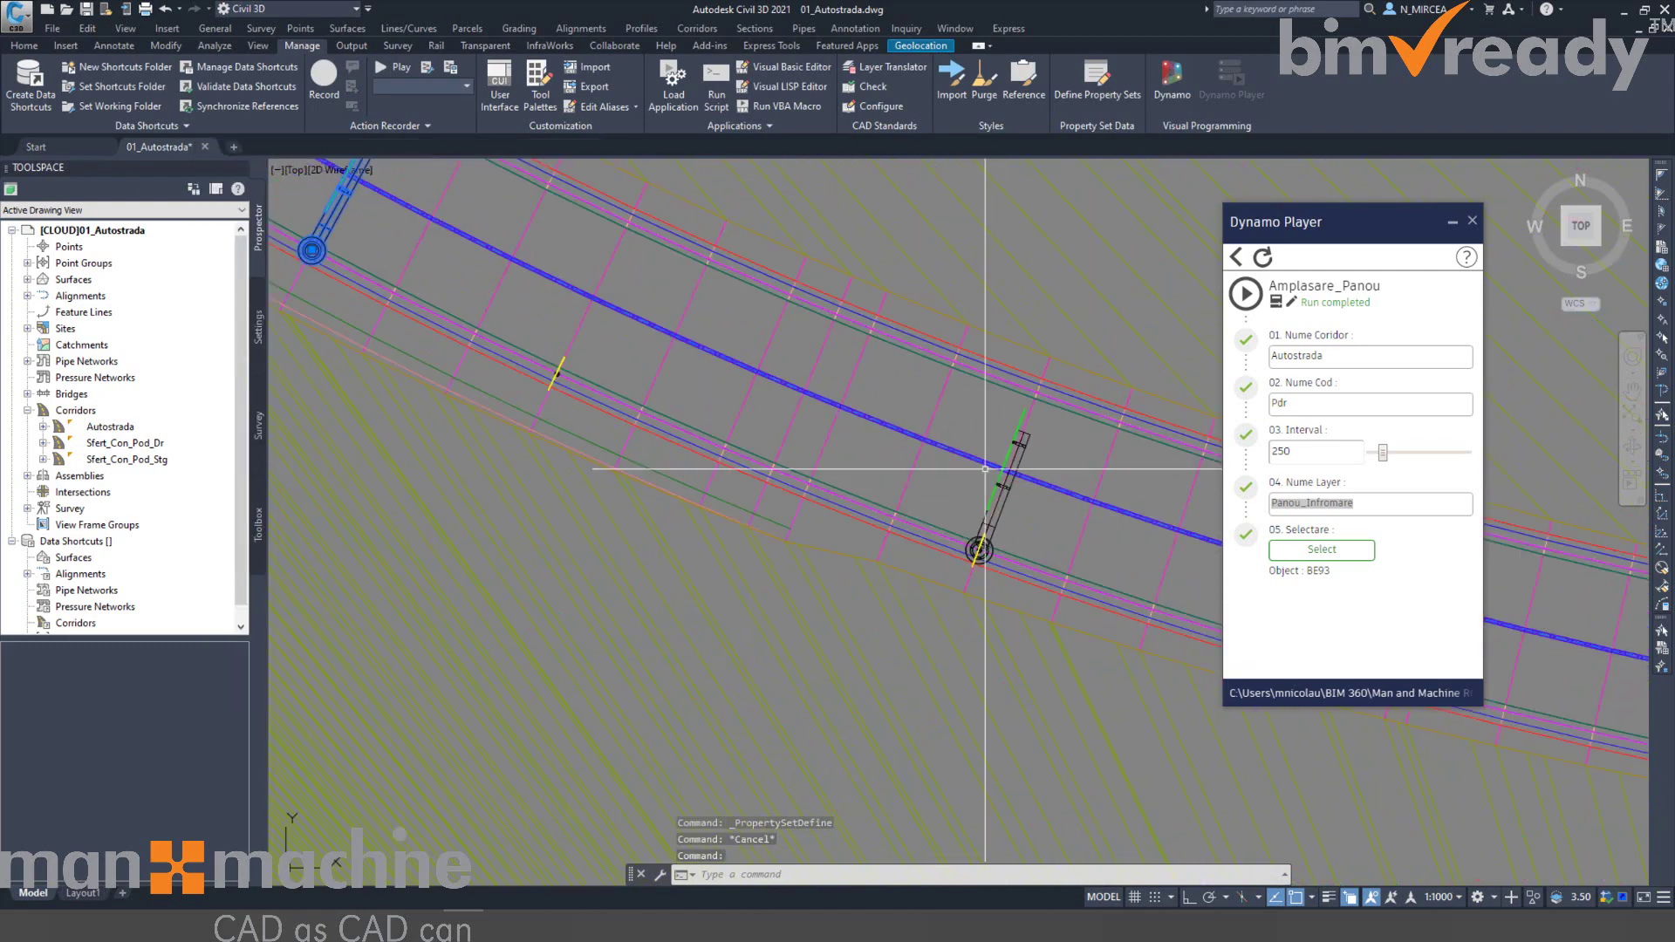
click(1010, 485)
click(955, 404)
click(1094, 692)
key(Delete)
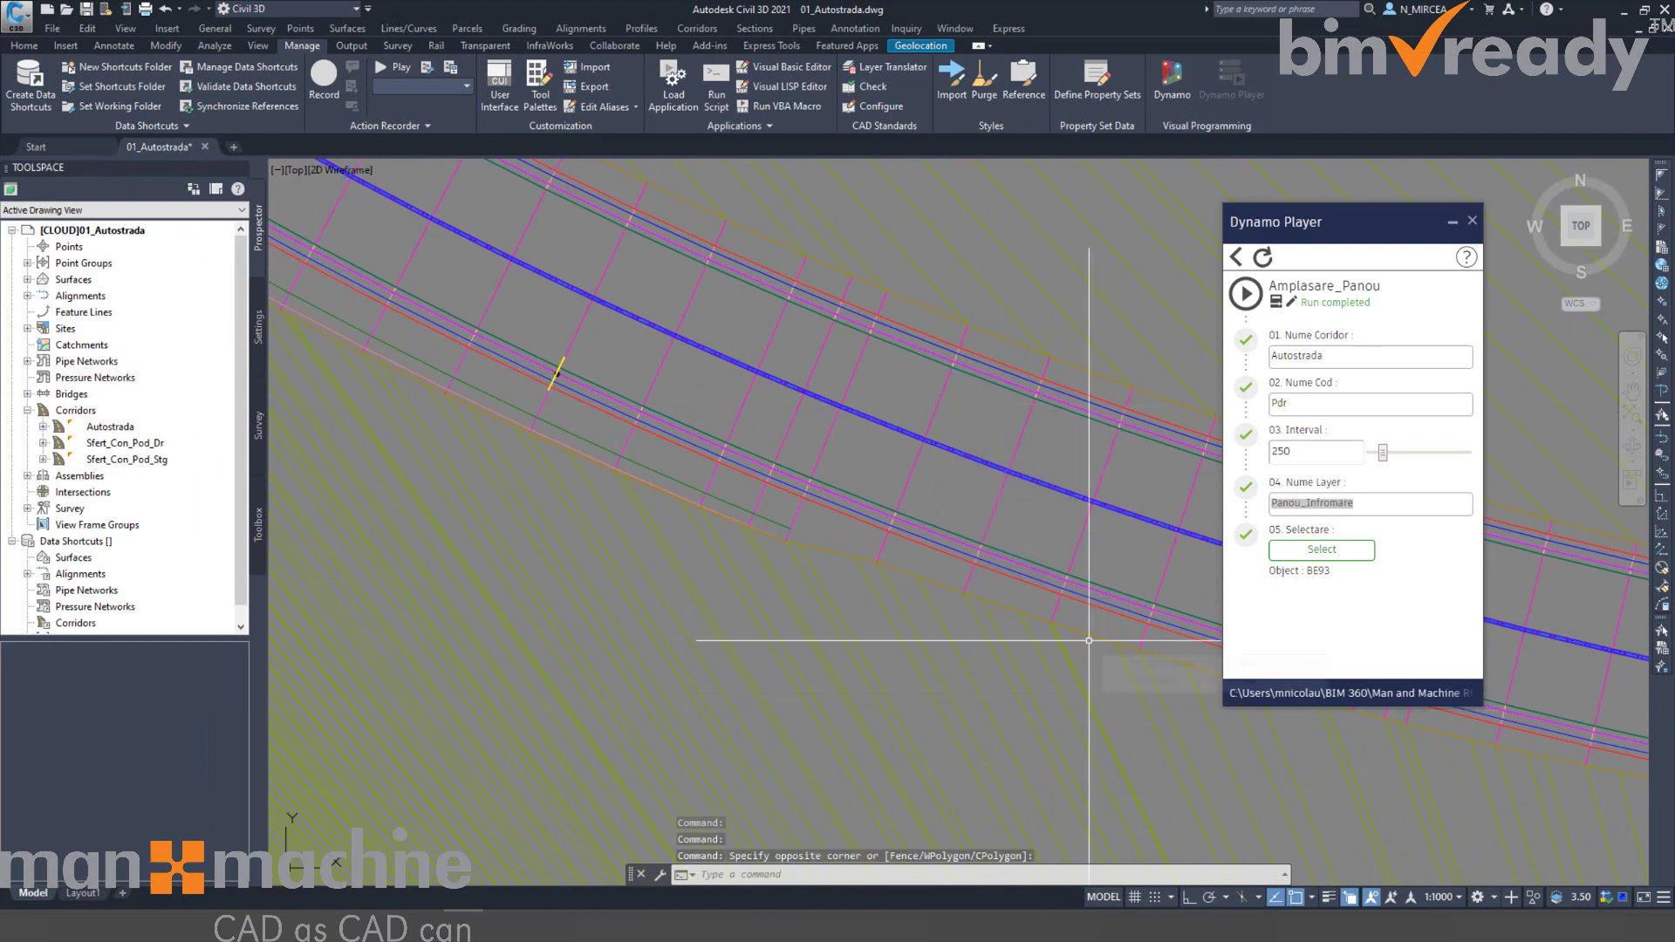
click(505, 311)
click(566, 389)
key(Delete)
scroll(652, 430, down, 6)
scroll(1071, 471, up, 10)
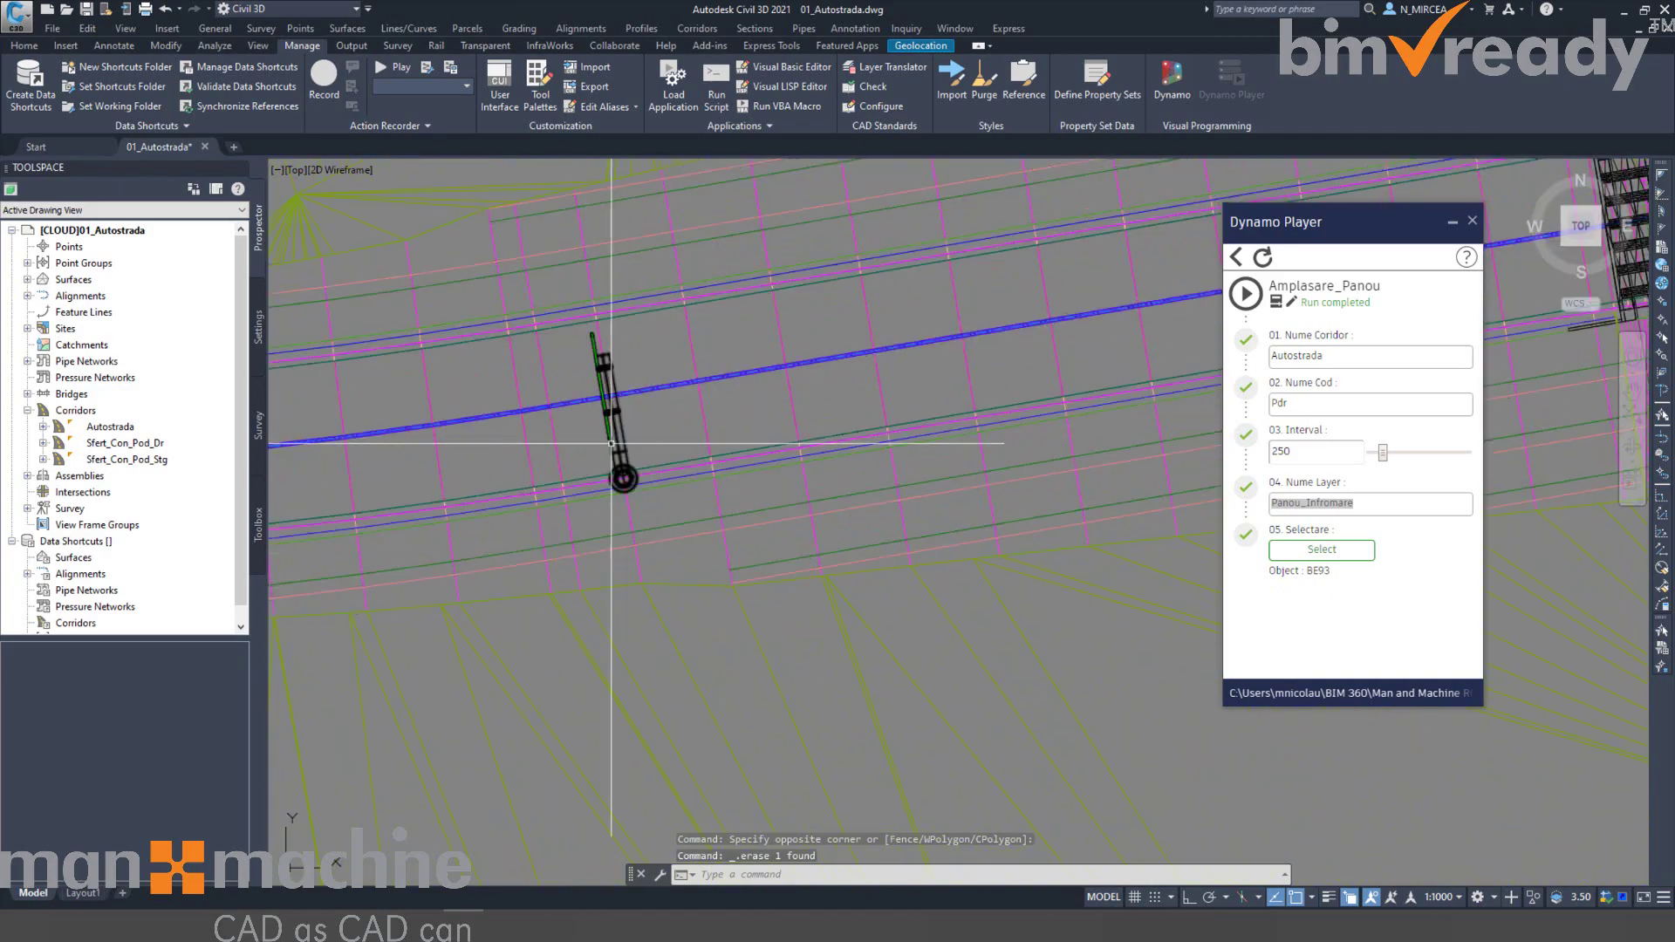
scroll(542, 415, down, 8)
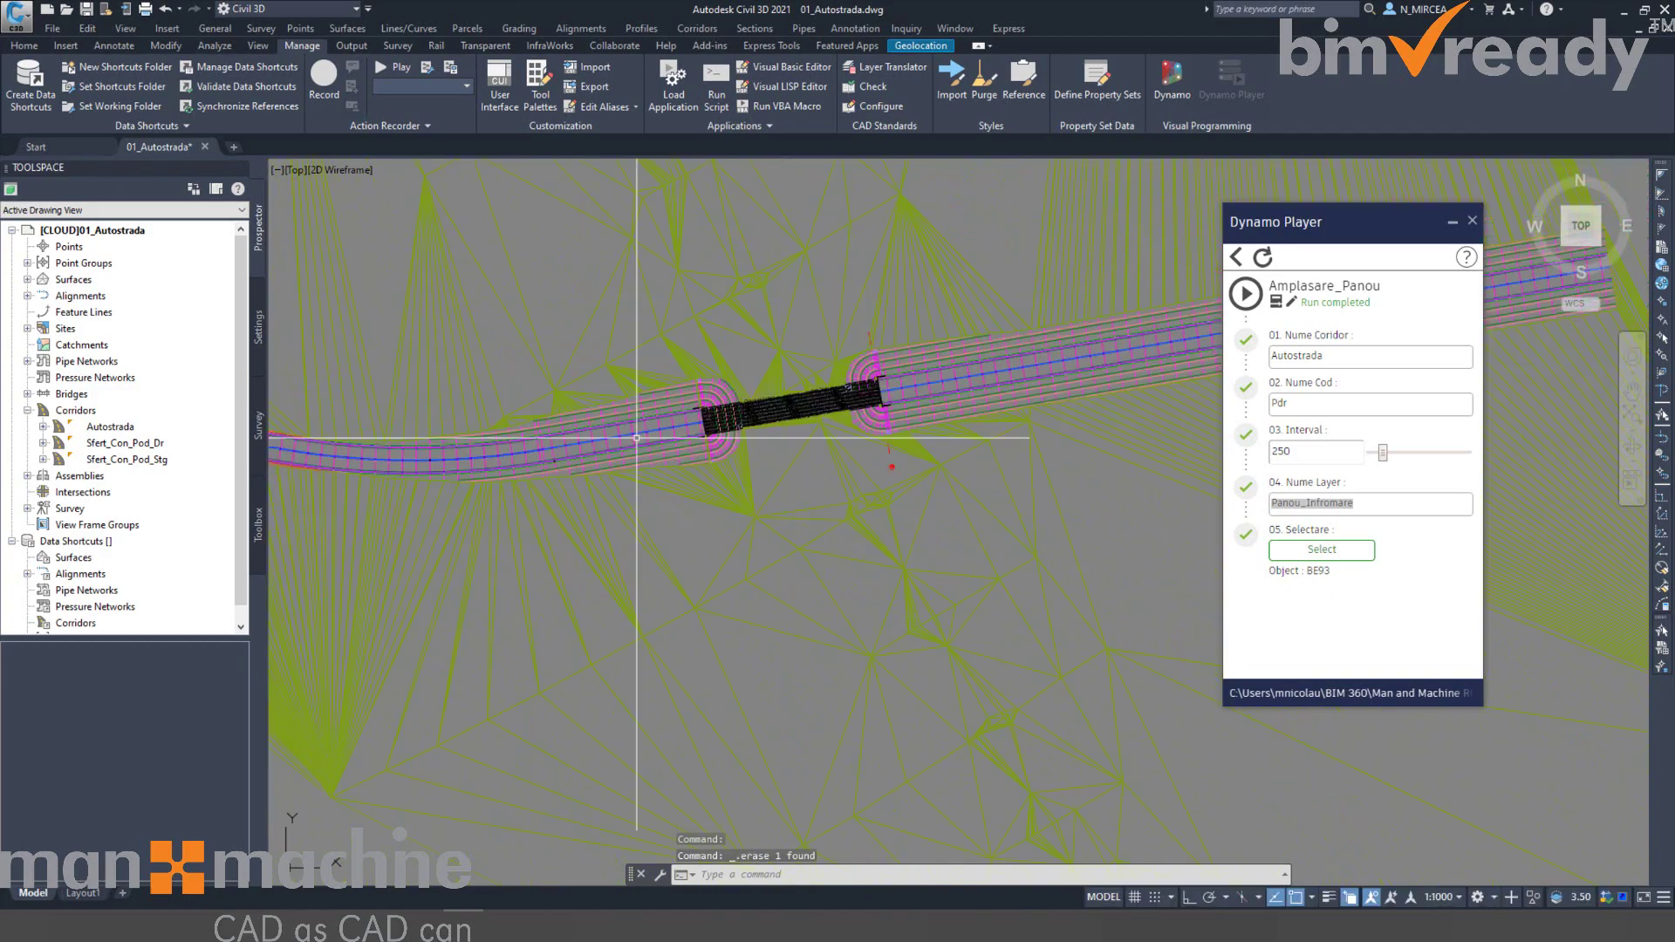
scroll(542, 415, up, 8)
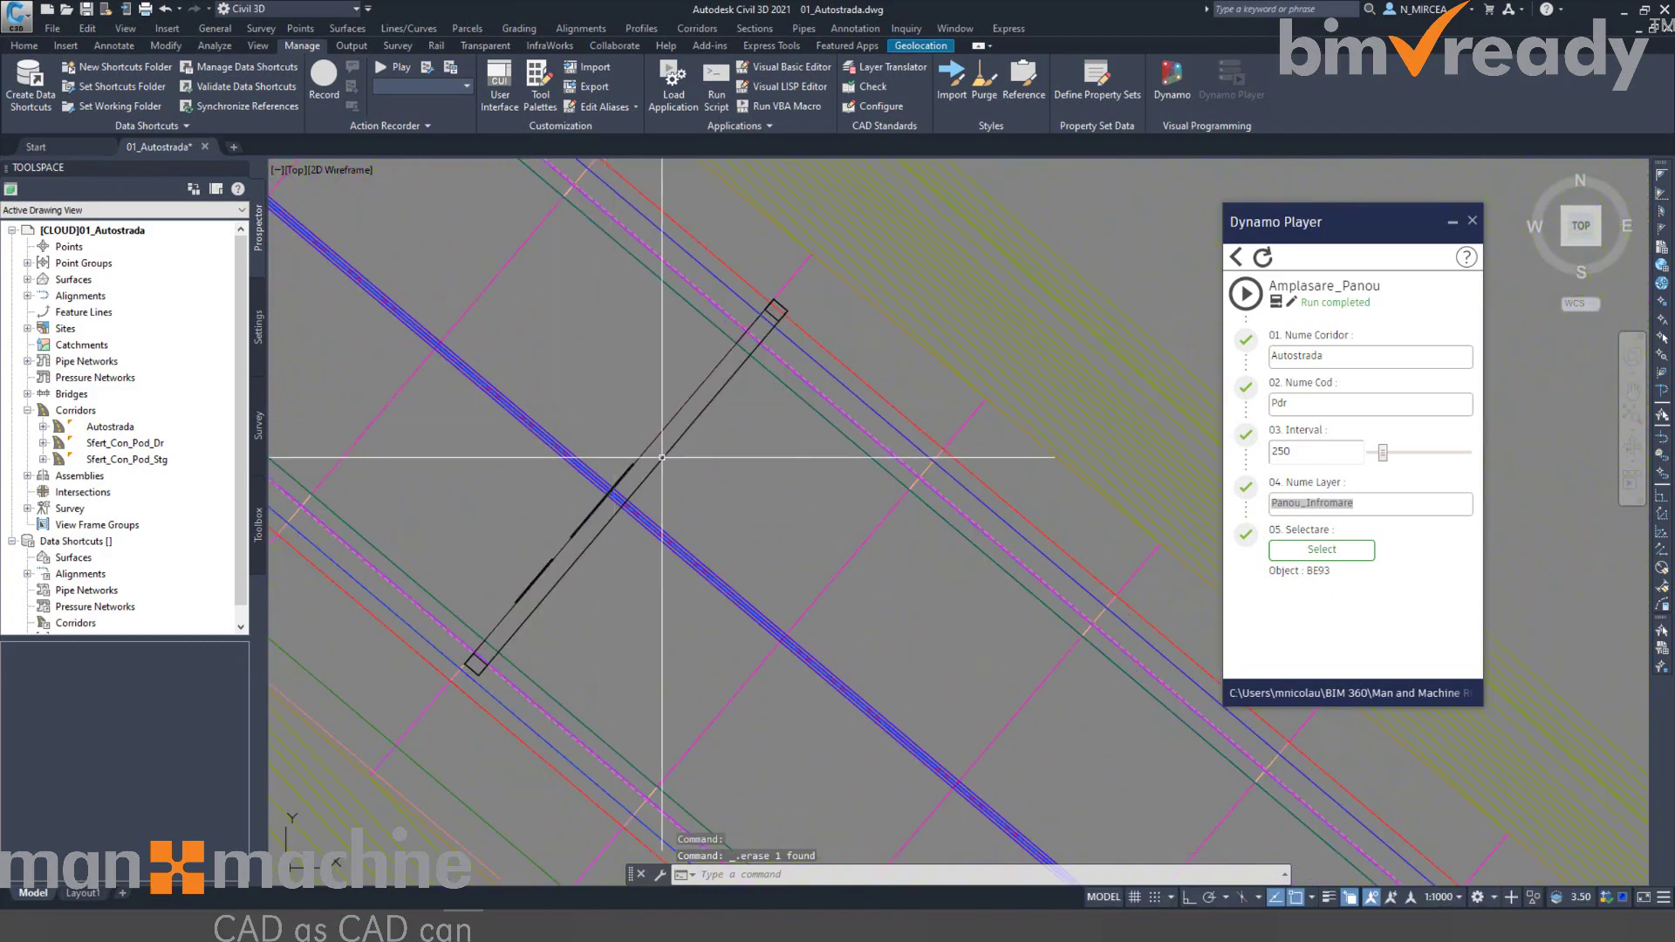
scroll(669, 456, down, 10)
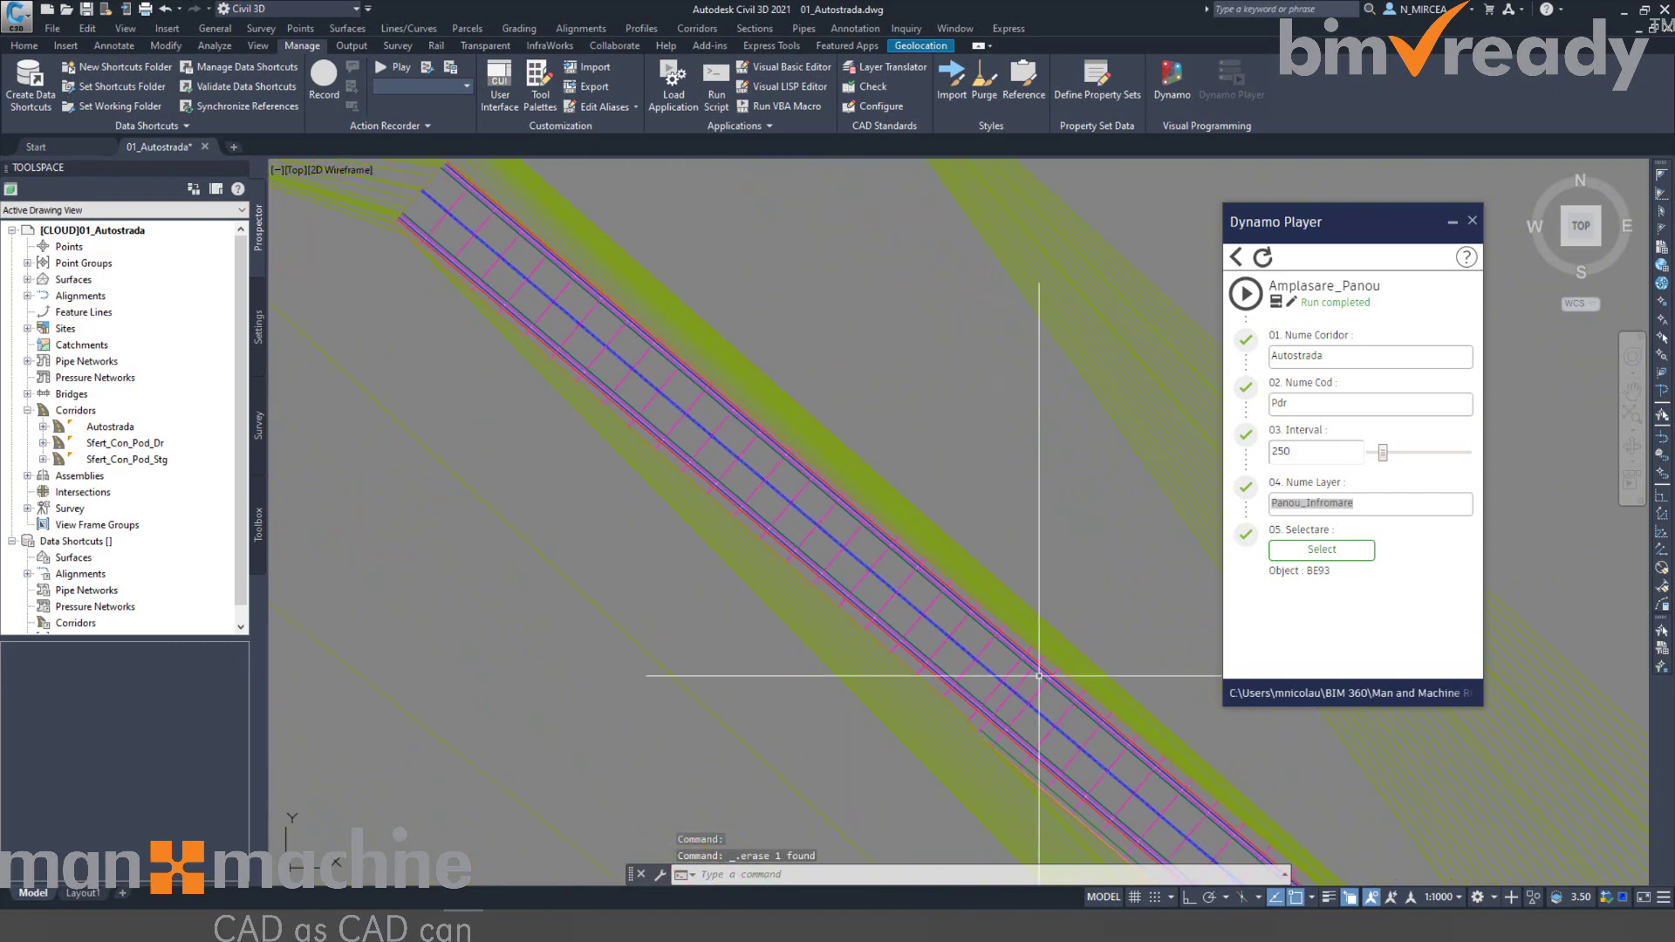
middle_drag(1212, 807, 388, 368)
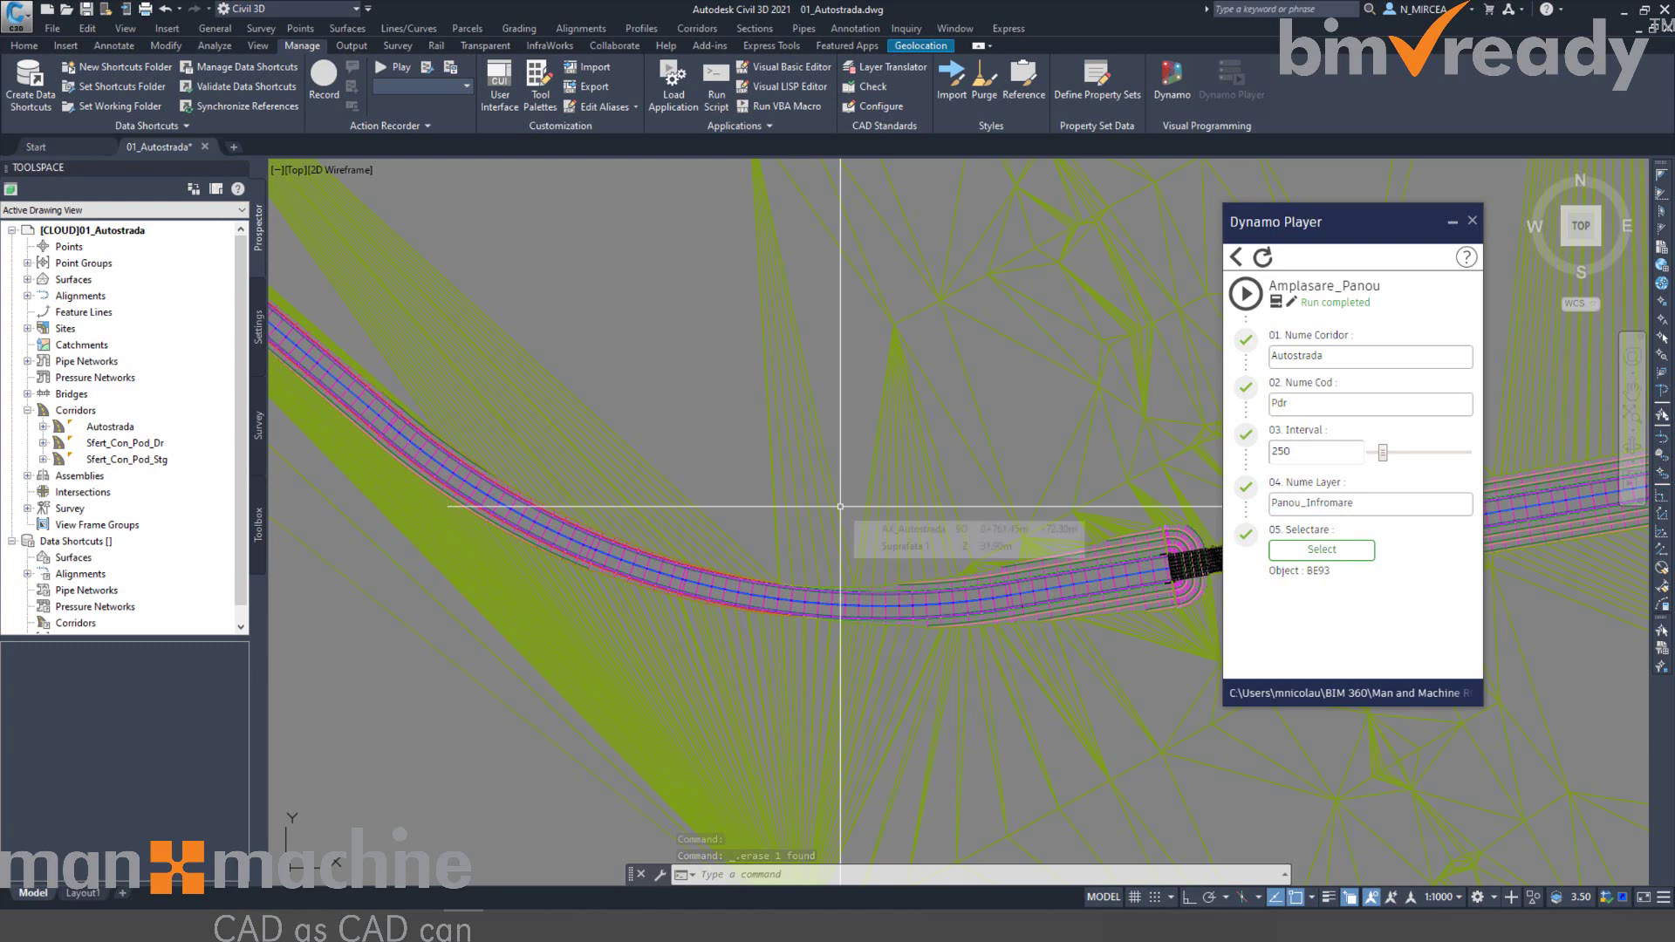
scroll(762, 453, up, 3)
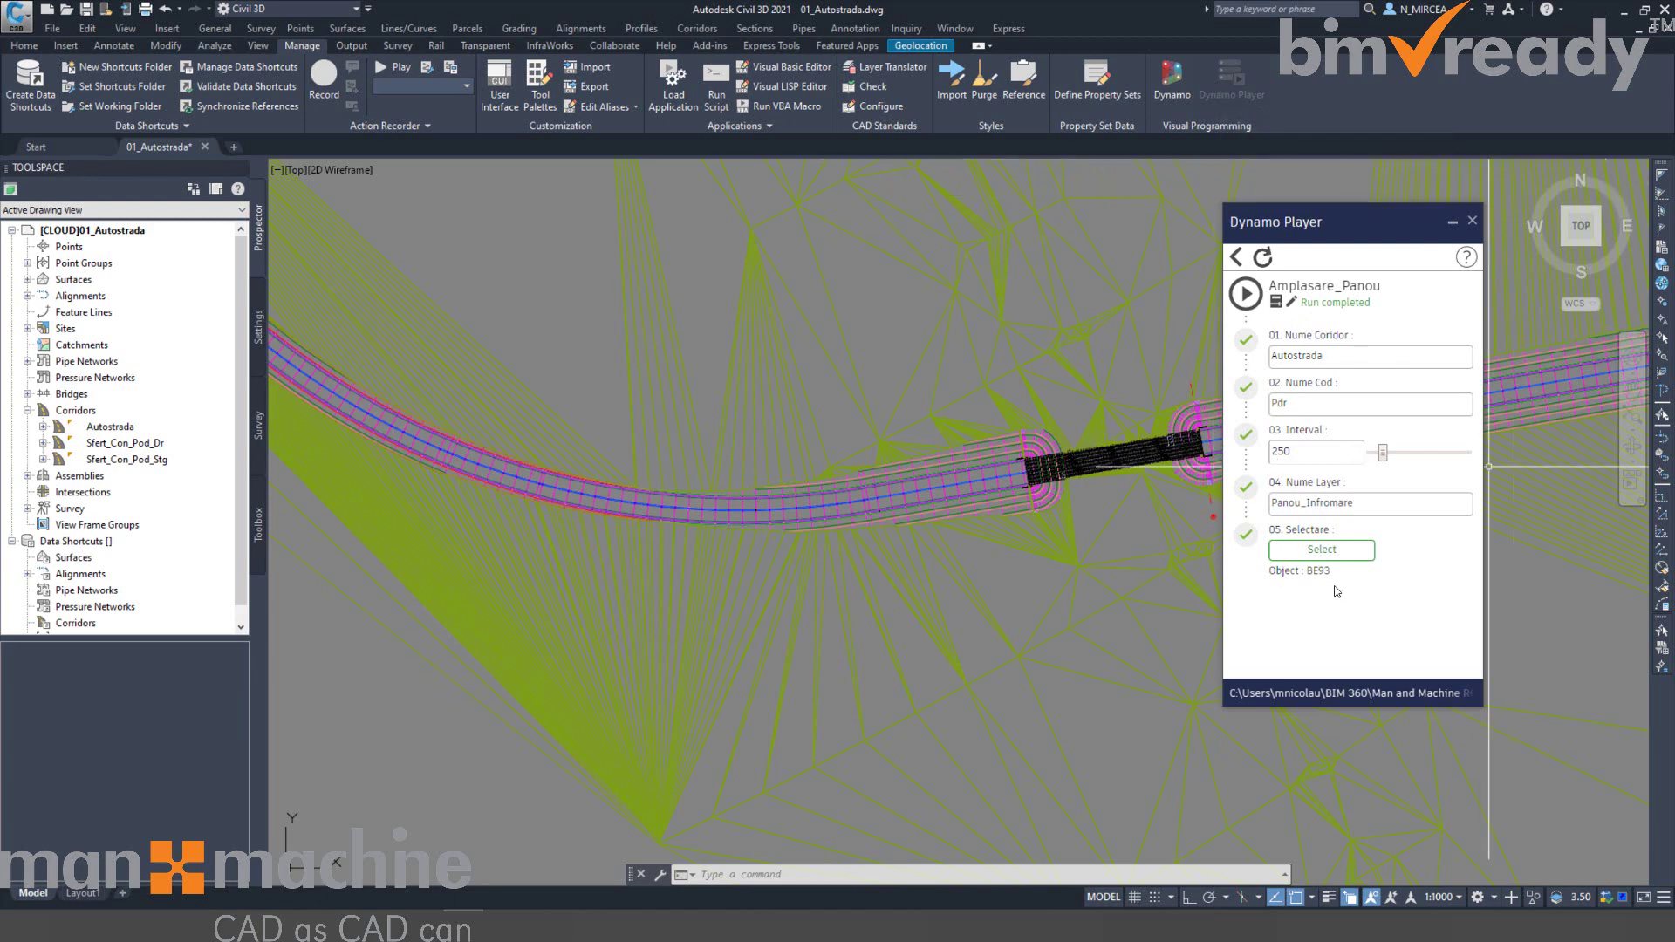
Go back to the Dynamo Player script list and browse the 14. DYNAMO folder without changing it.
click(1234, 256)
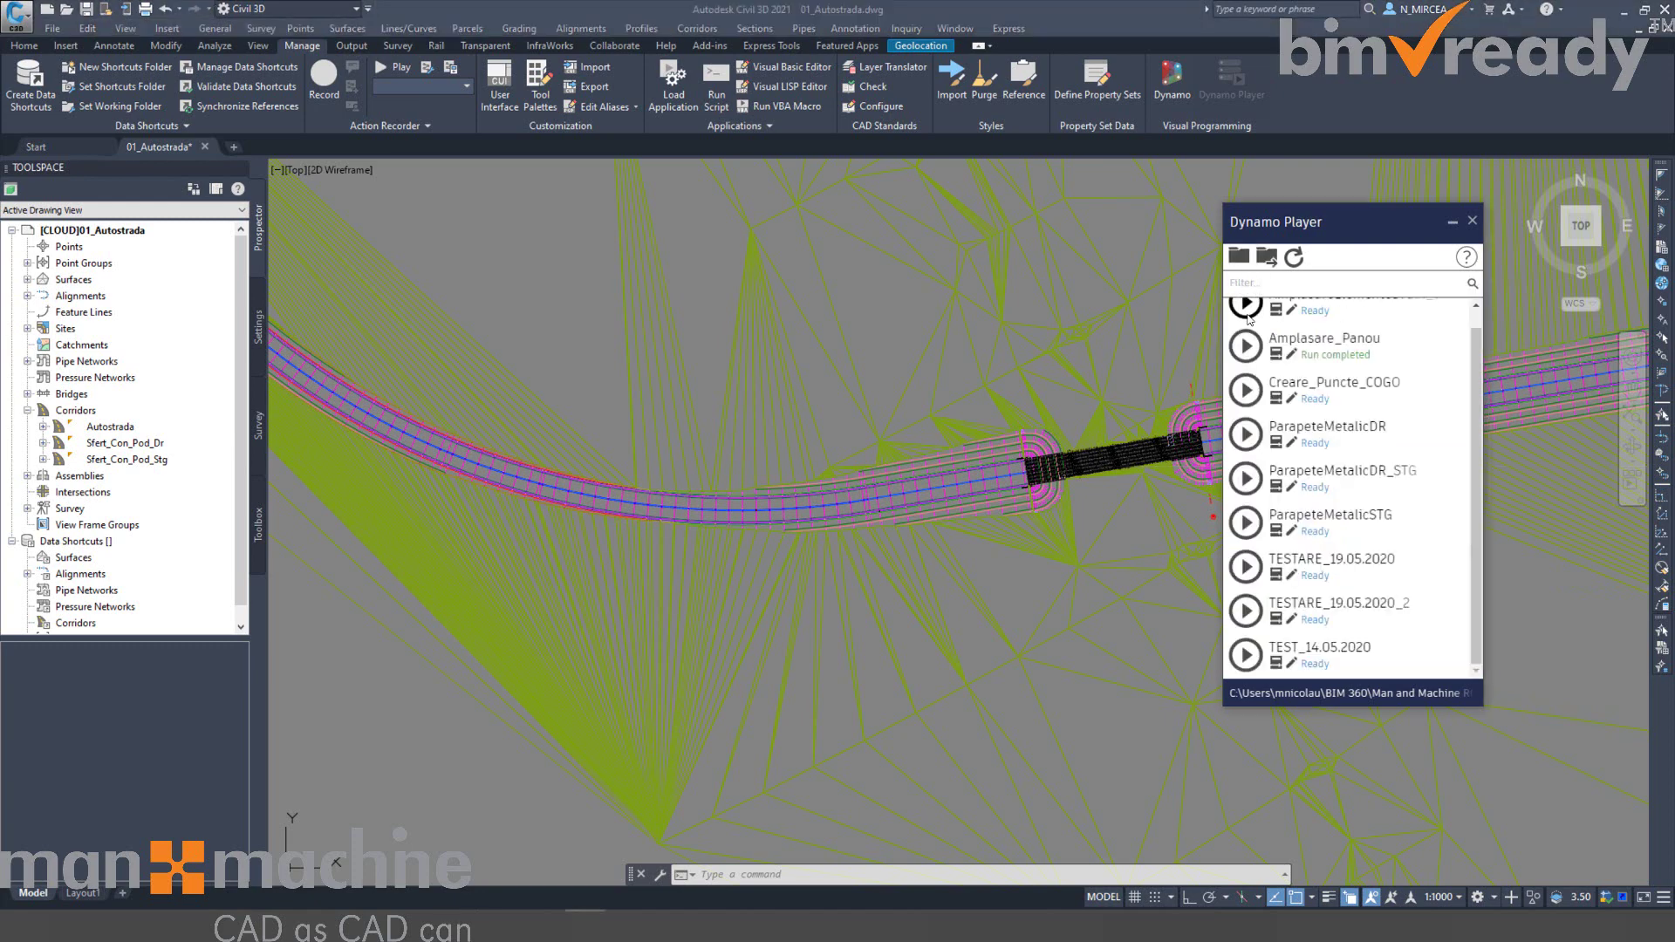
click(1242, 259)
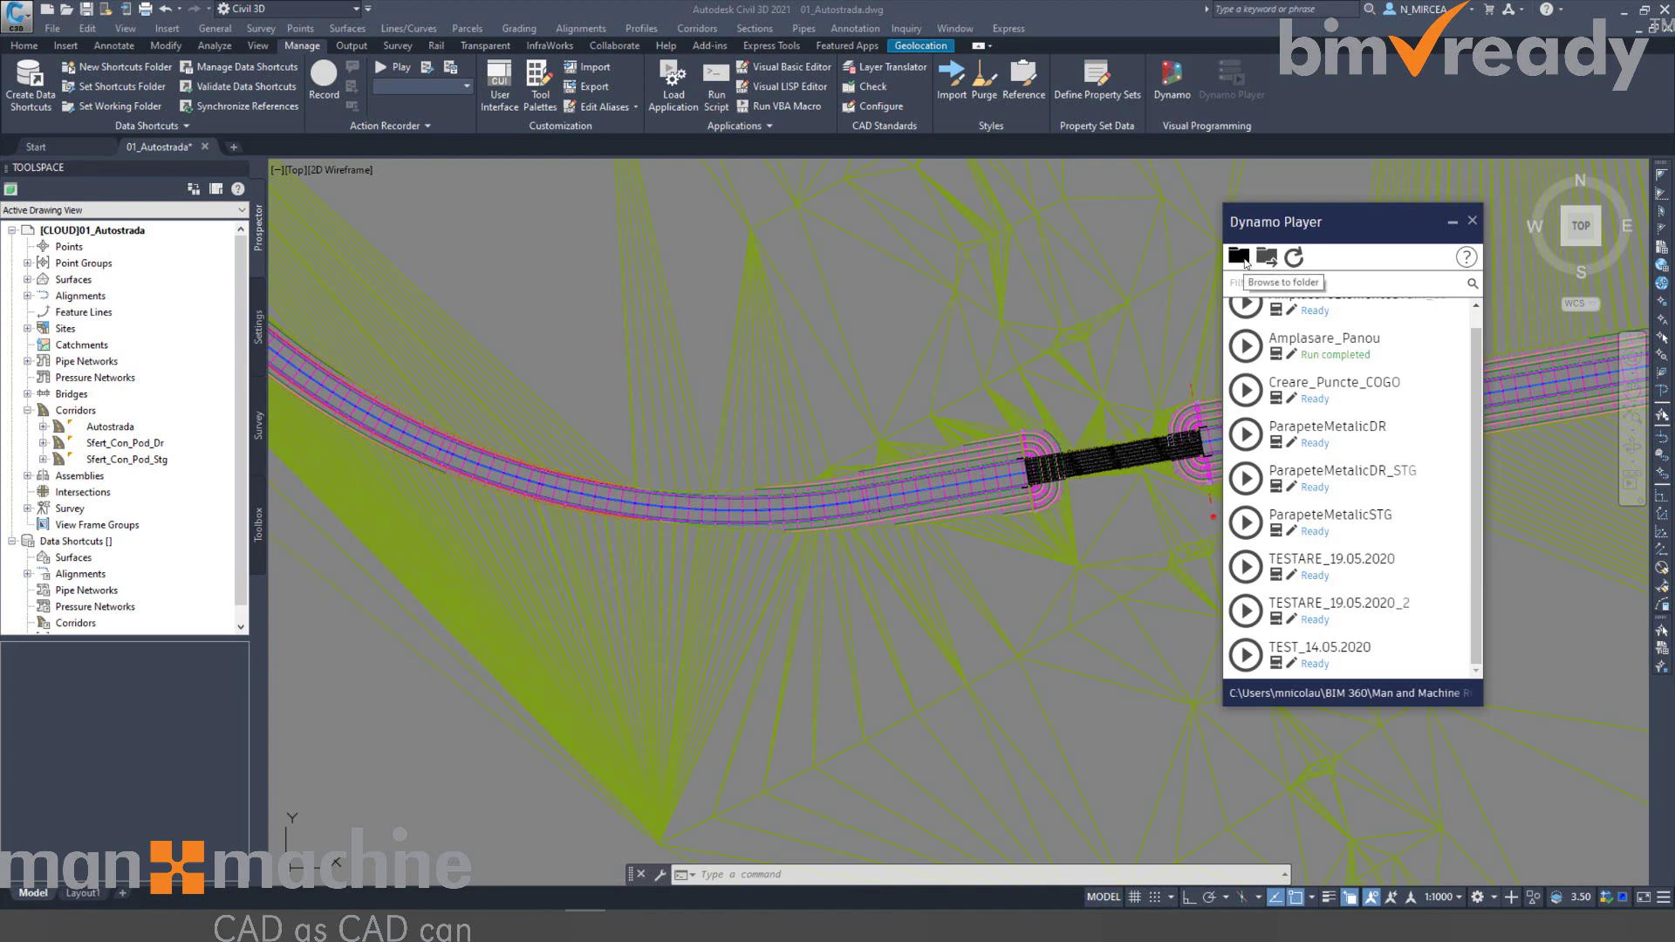
click(1245, 261)
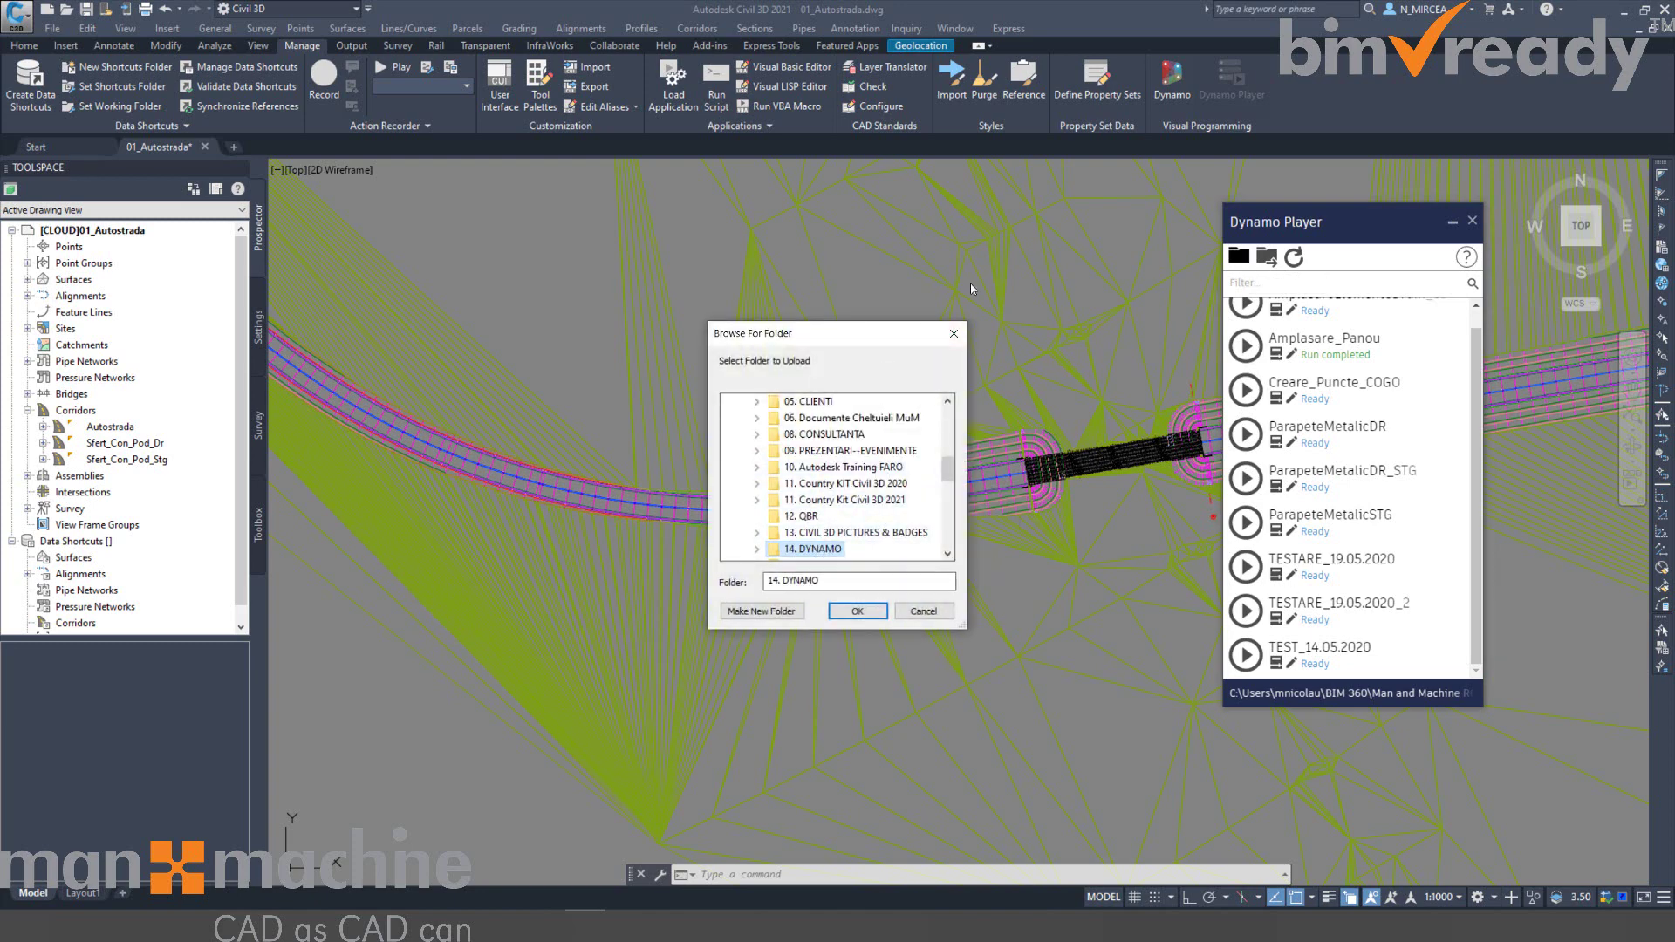
click(959, 344)
Show the input fields of the Creare_Puncte_COGO script.
scroll(1326, 345, up, 1)
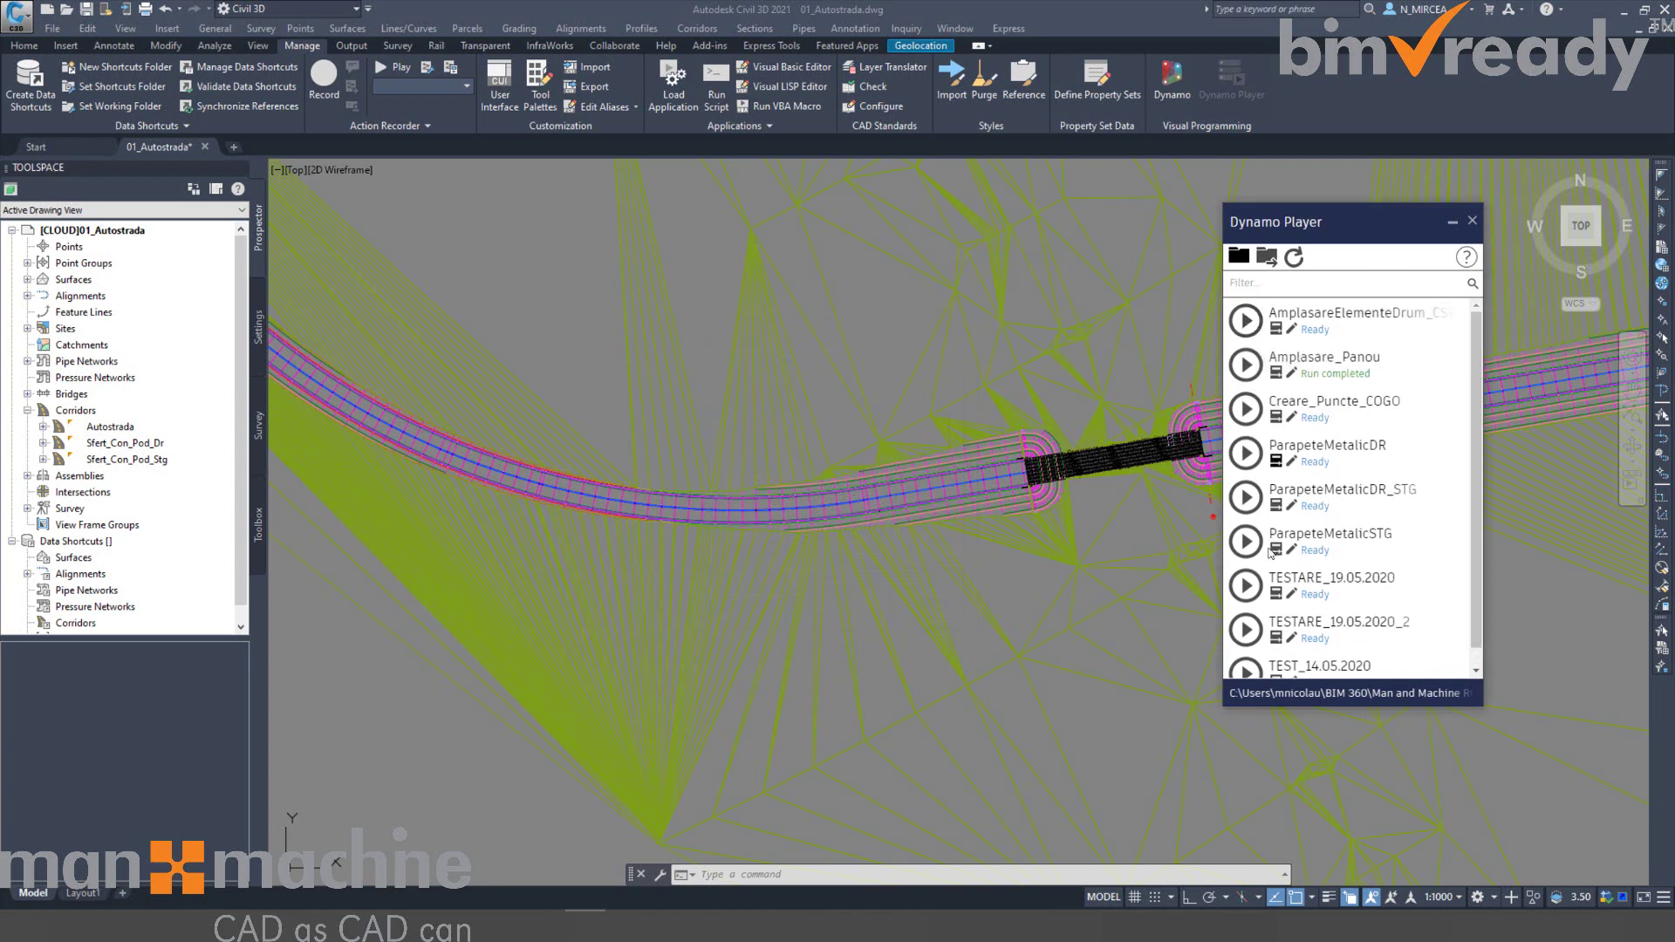
scroll(1373, 507, down, 1)
scroll(1370, 489, up, 1)
middle_drag(1043, 386, 810, 377)
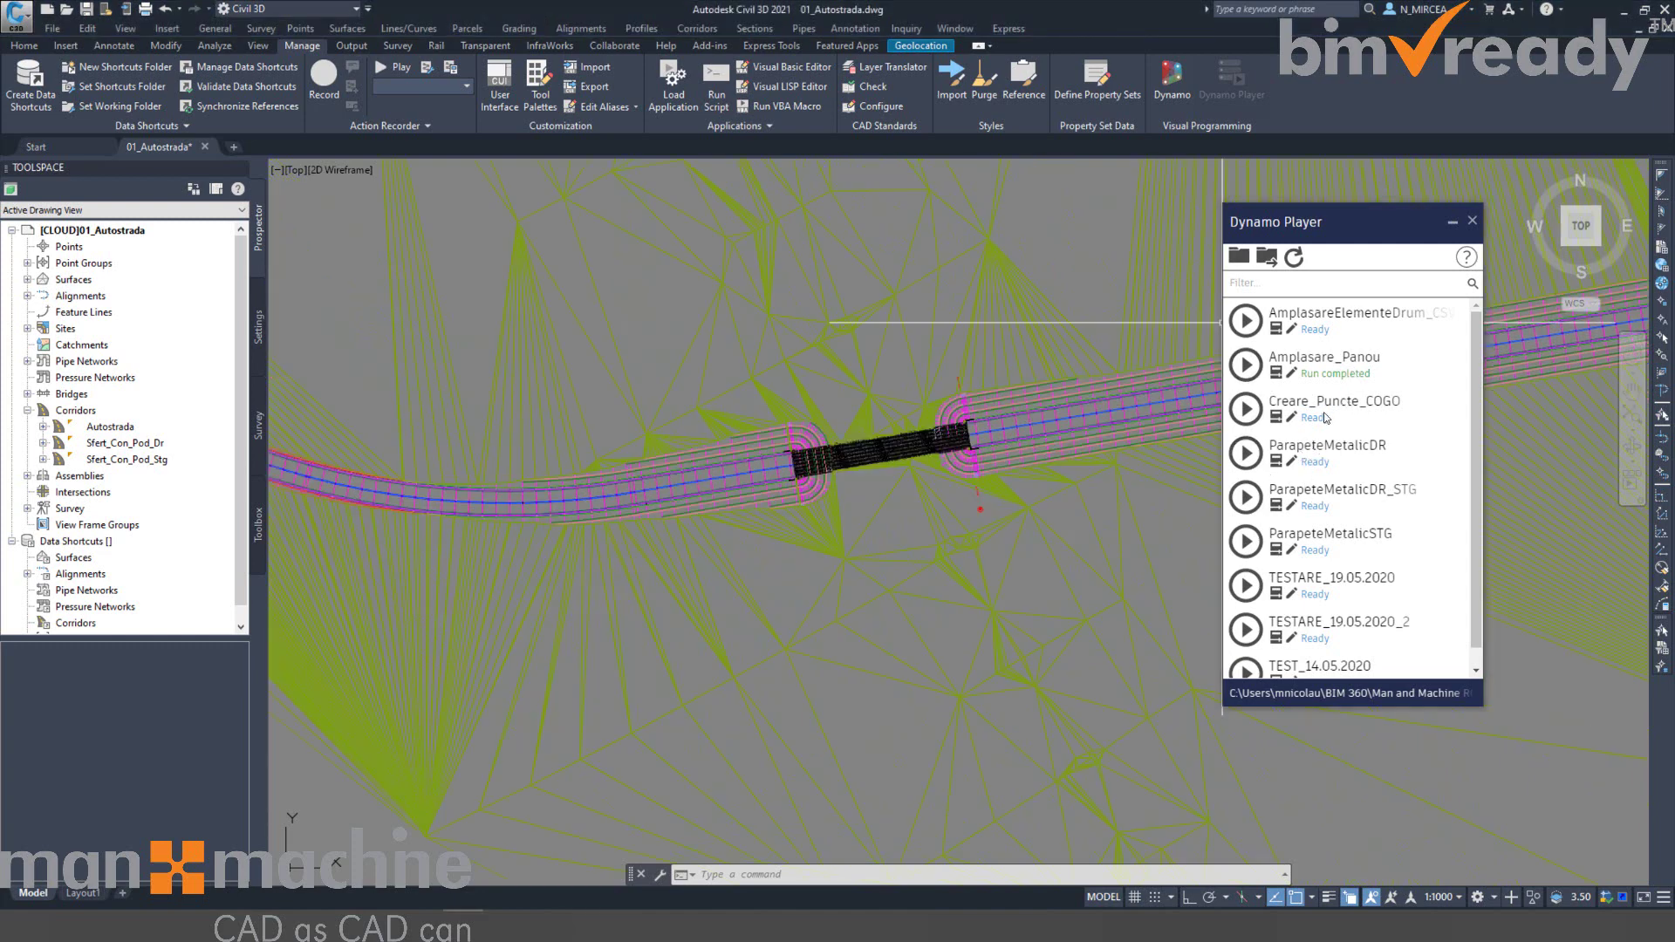
click(1279, 422)
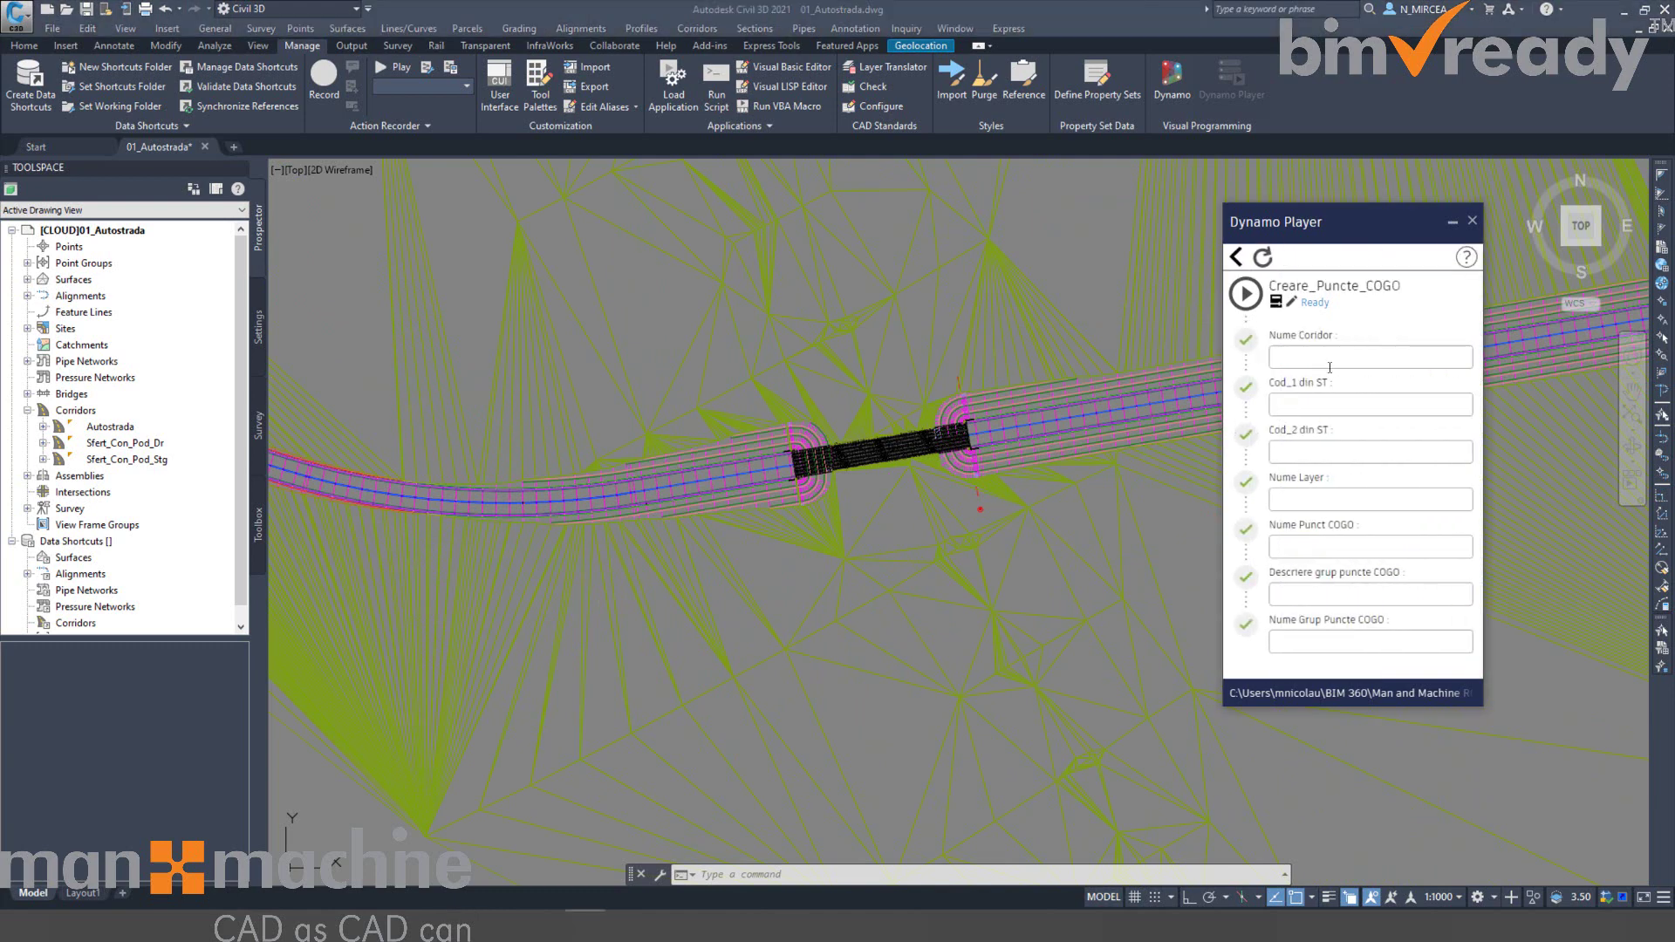
drag(1279, 223, 1120, 187)
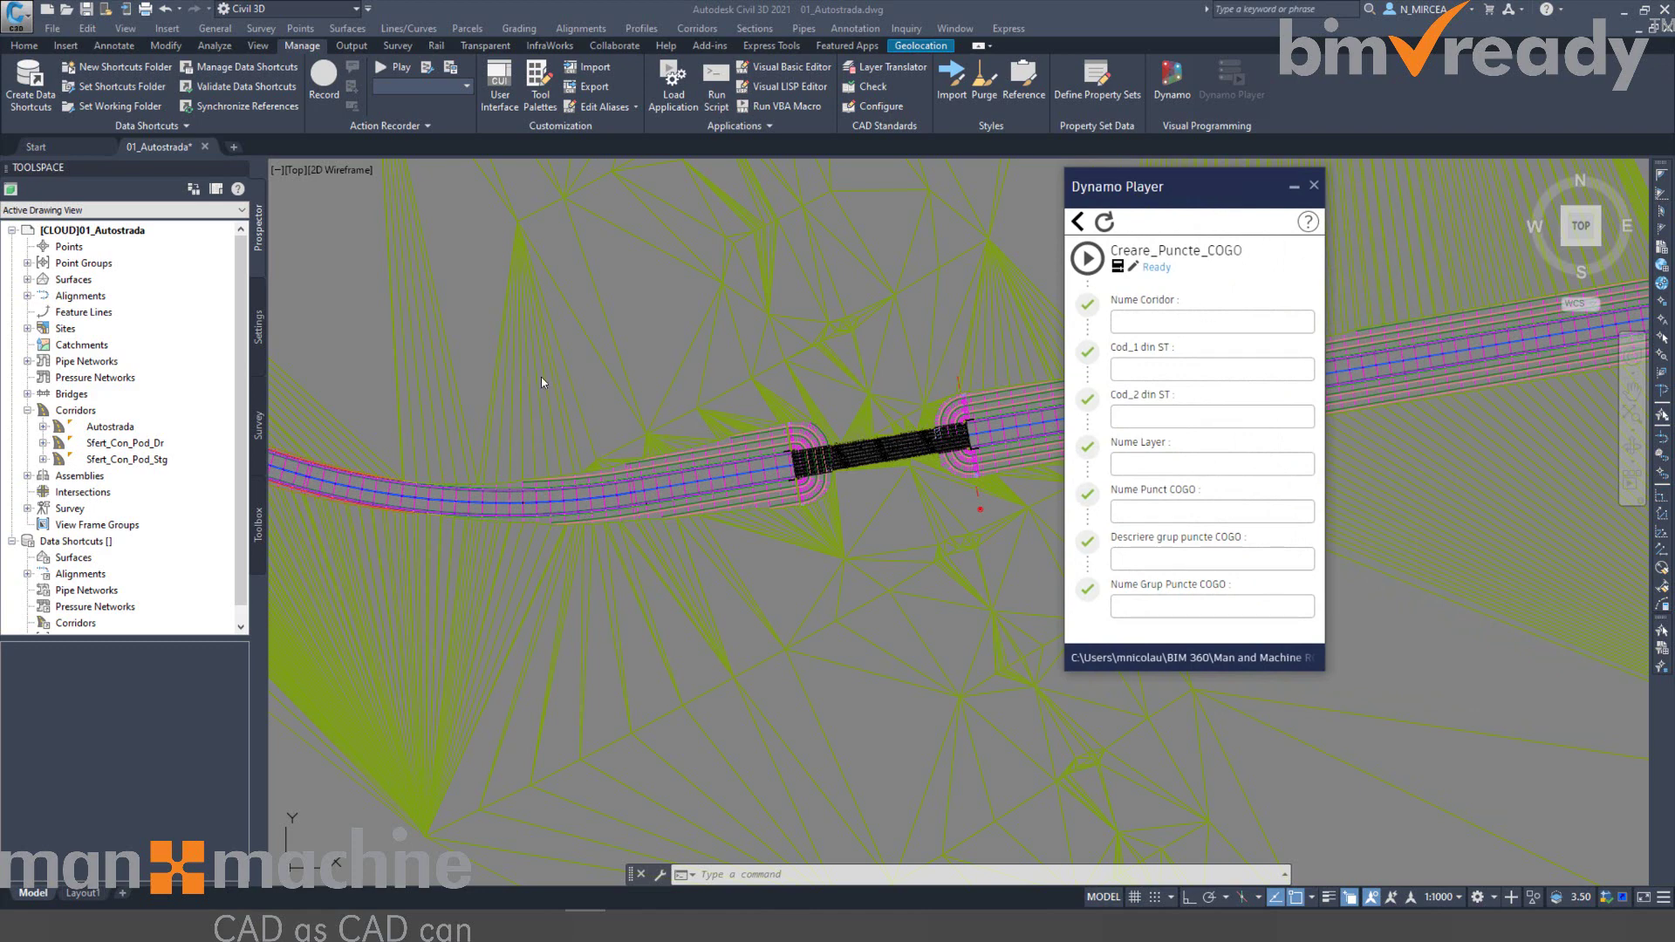
scroll(386, 505, up, 5)
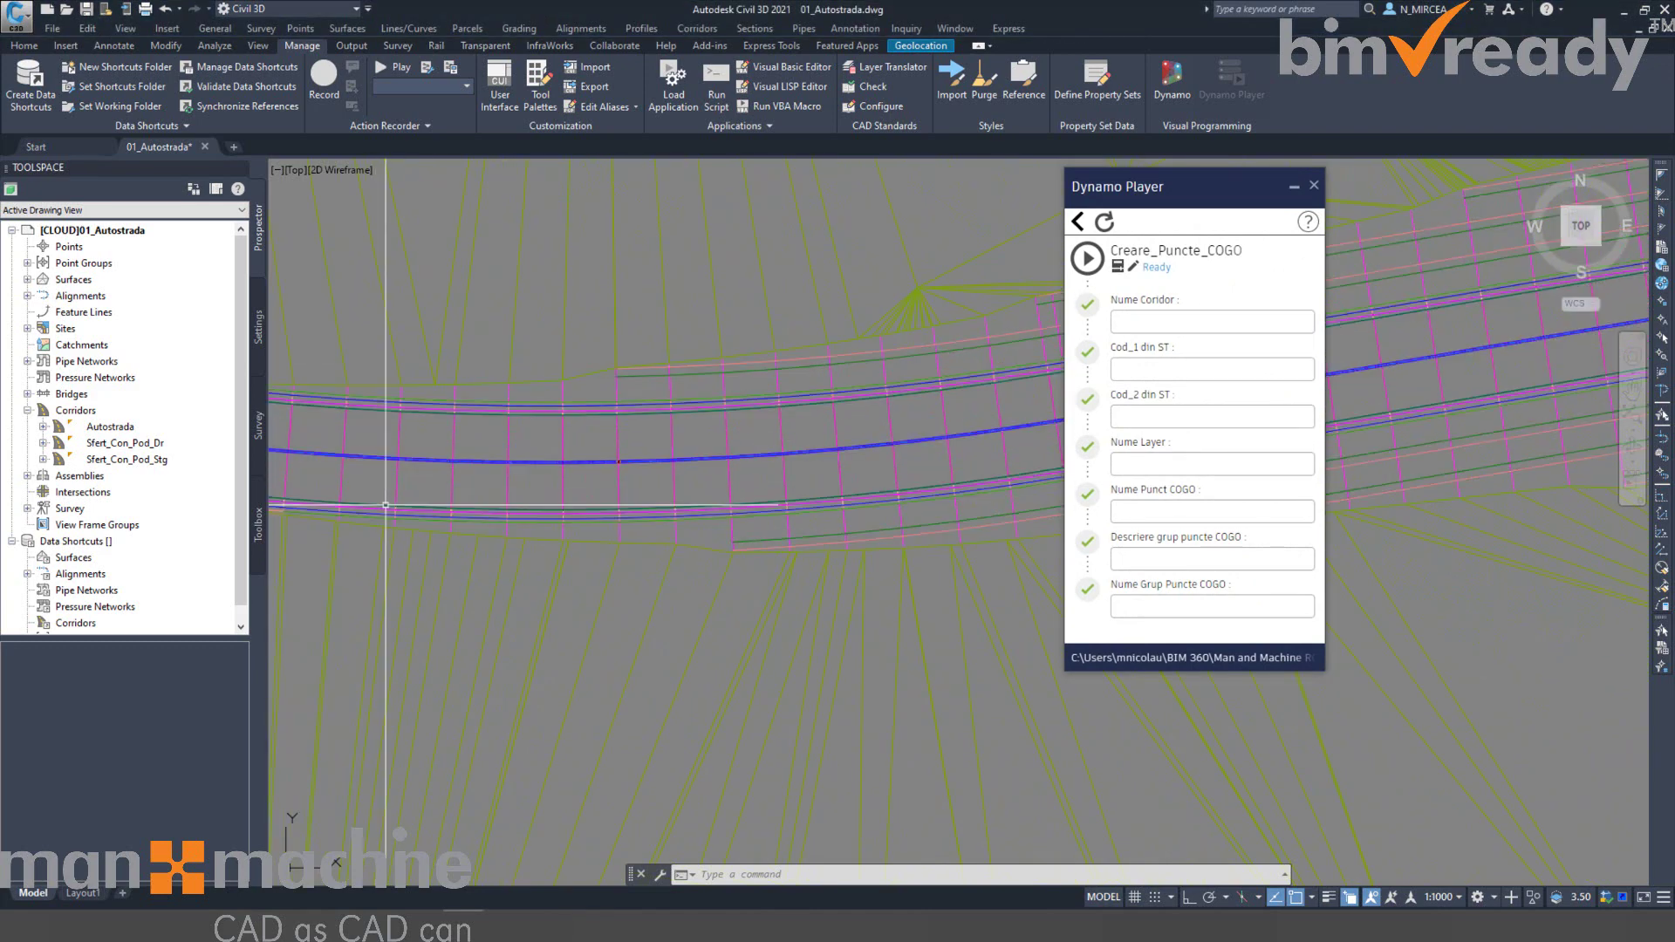
Enter Autostrada as the Nume Coridor input.
scroll(904, 486, down, 2)
middle_drag(905, 486, 366, 567)
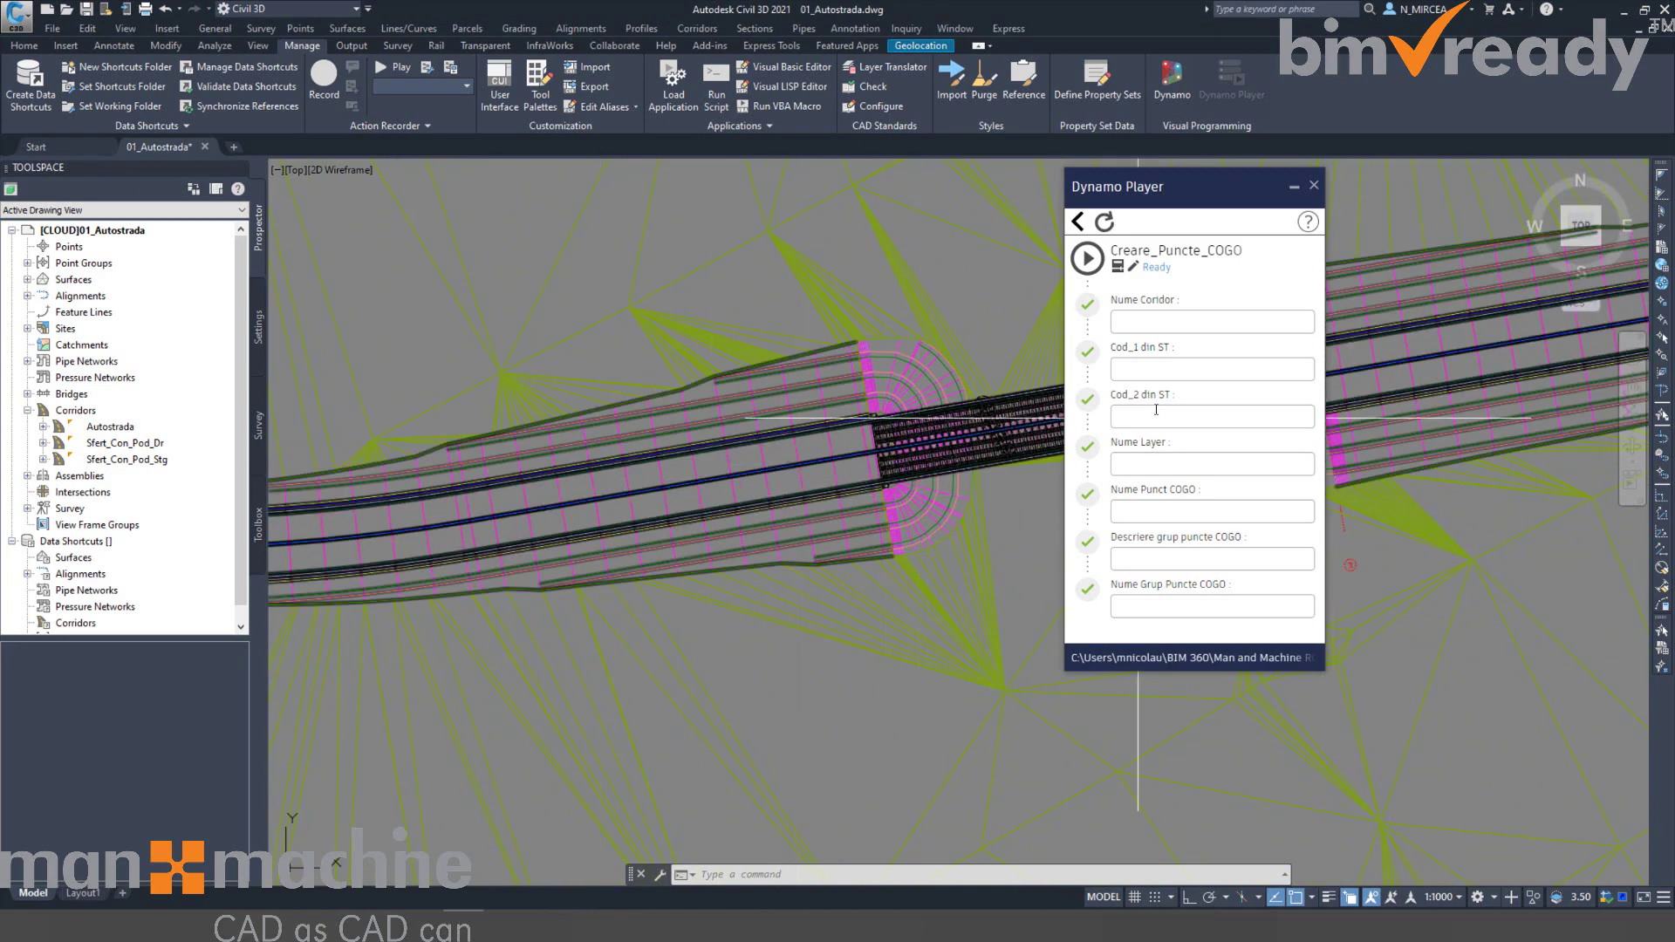
click(1176, 320)
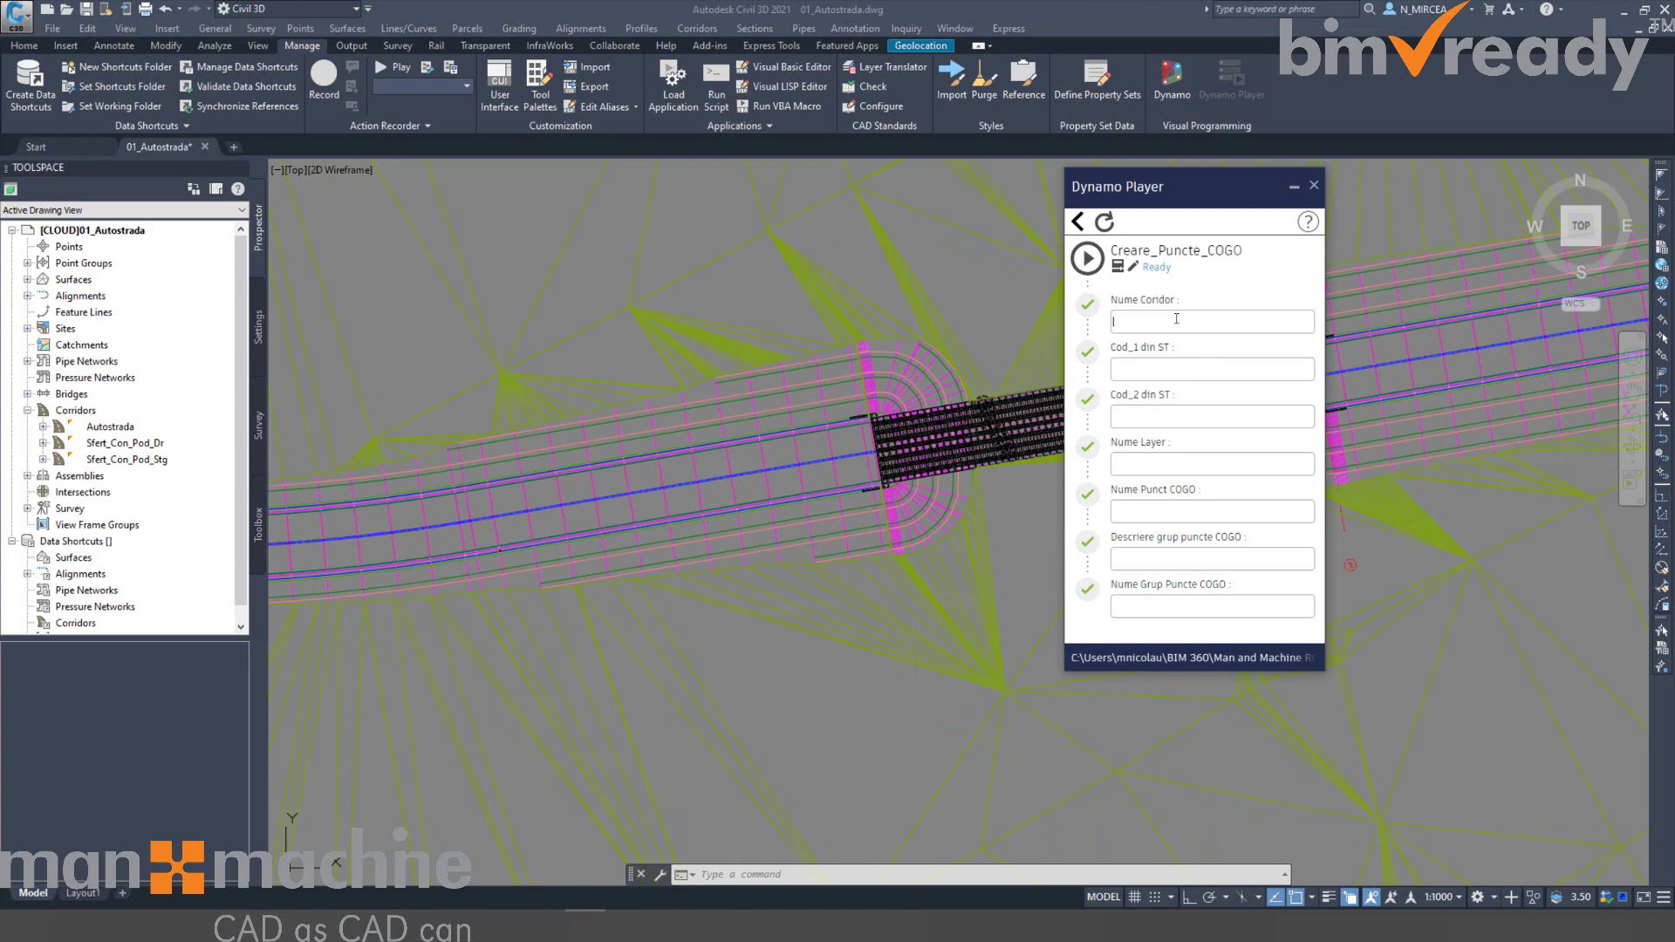
text(Autostrada)
Pan and zoom the drawing to inspect the profile, cross sections and column object.
click(766, 735)
scroll(766, 732, down, 7)
middle_drag(766, 733, 670, 228)
middle_drag(816, 614, 697, 161)
scroll(739, 422, down, 7)
scroll(567, 375, up, 12)
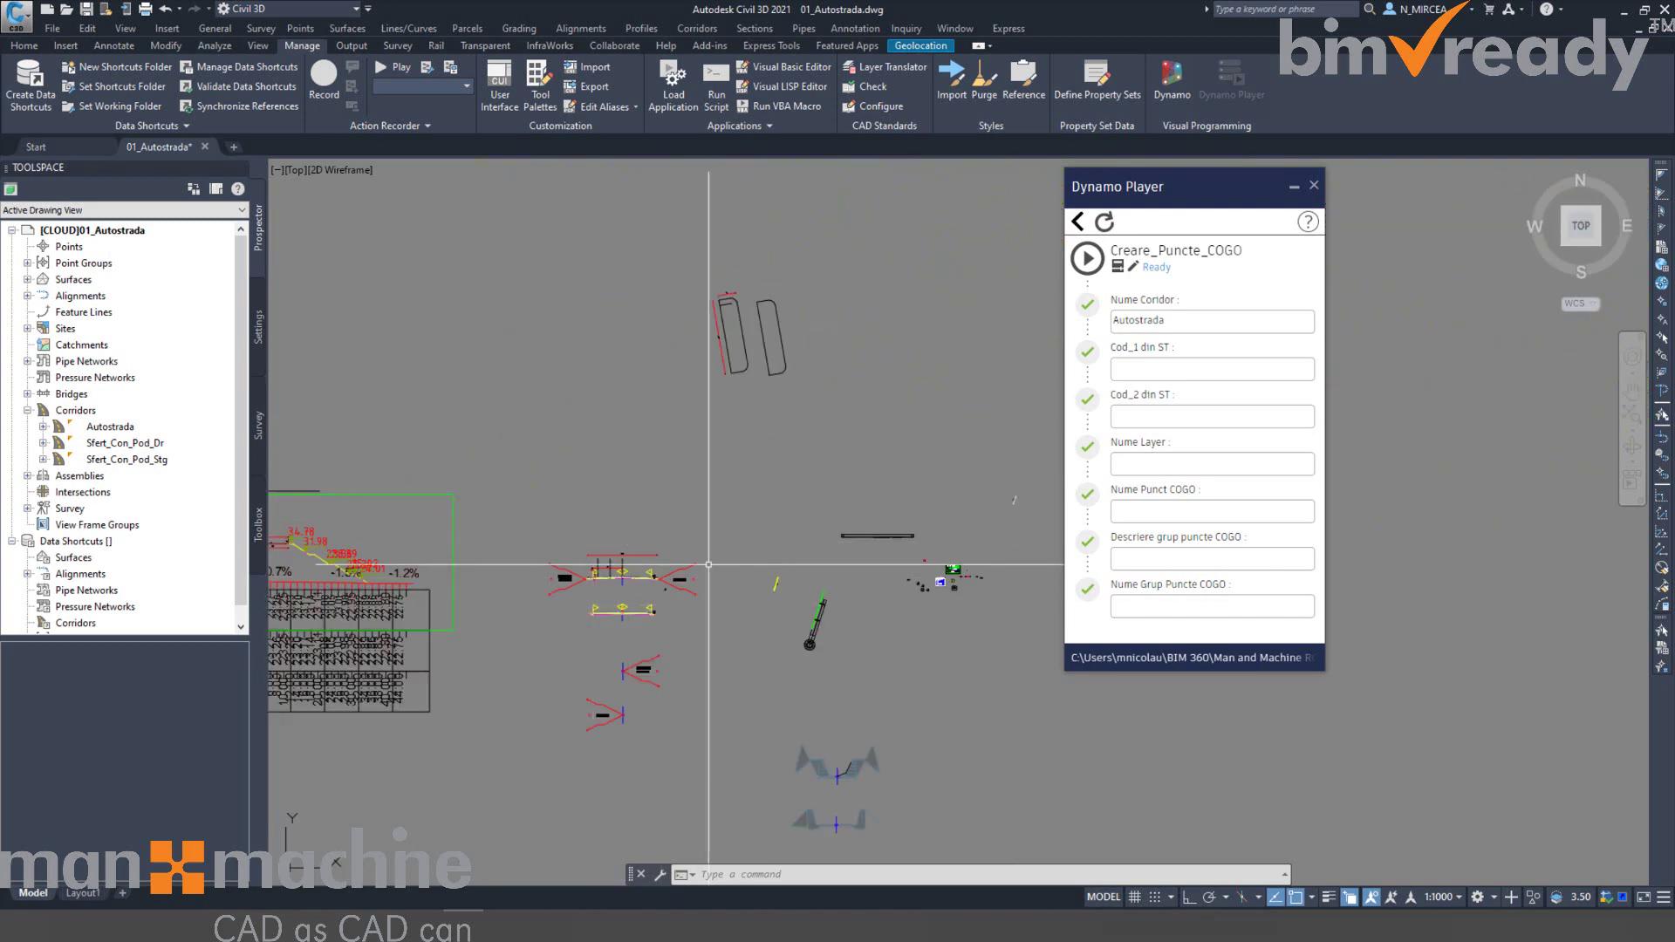
middle_drag(798, 591, 680, 508)
scroll(635, 492, up, 6)
mouse_move(883, 565)
middle_down()
mouse_move(677, 417)
mouse_move(401, 566)
middle_up()
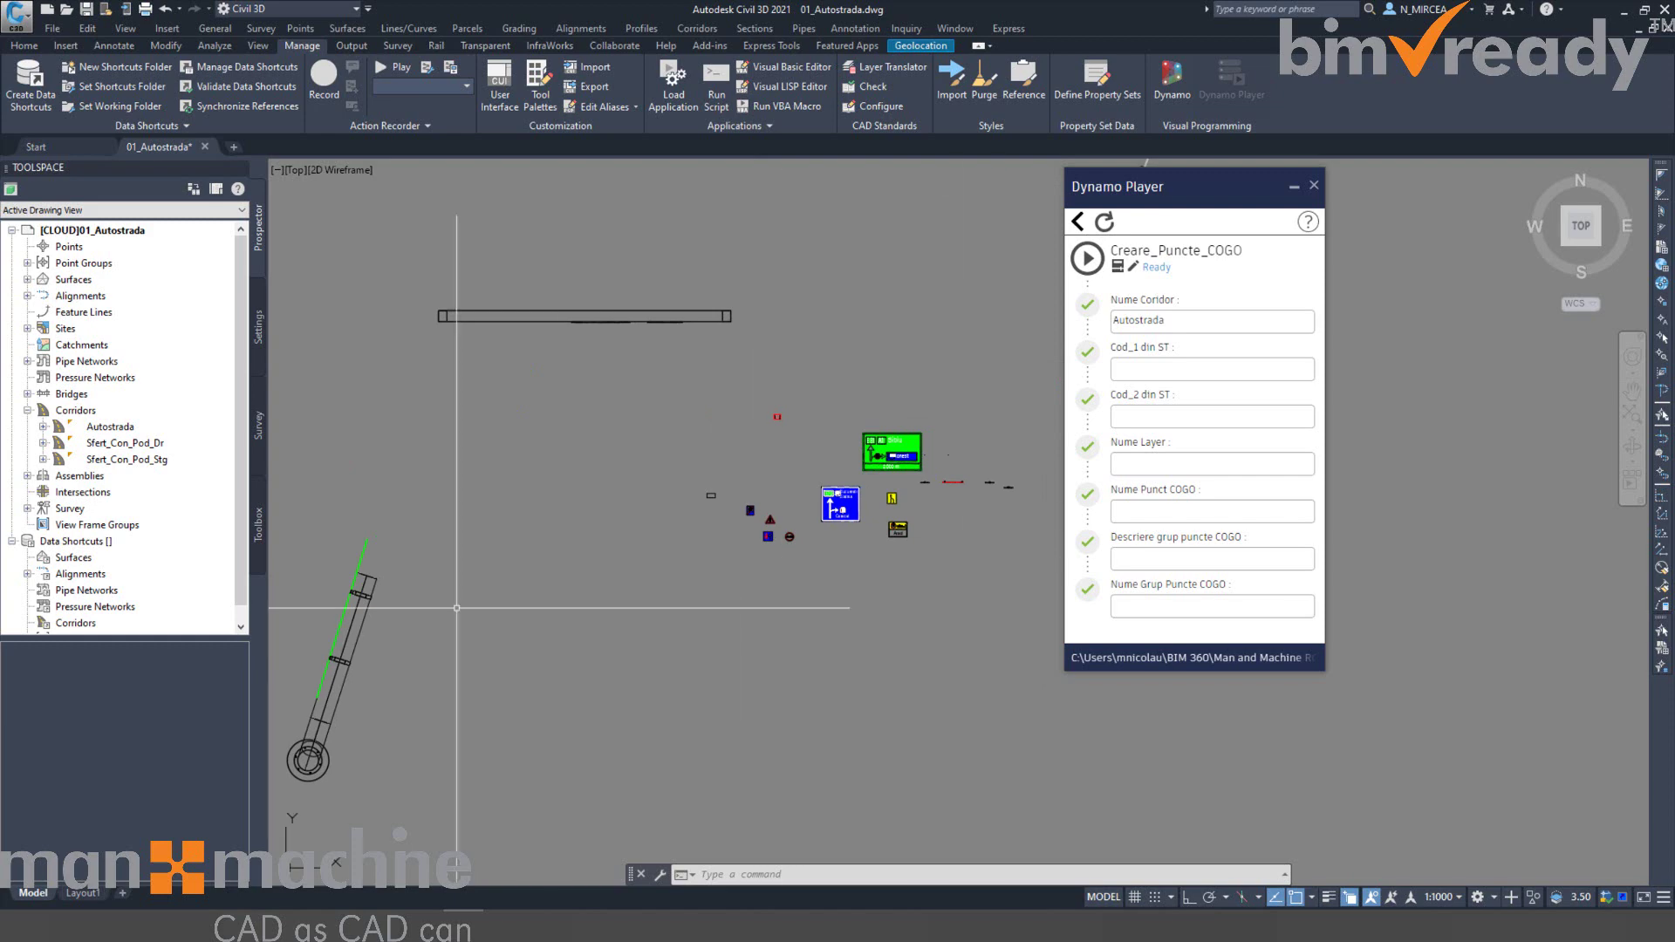
middle_drag(603, 572, 958, 543)
scroll(525, 483, down, 4)
scroll(647, 550, up, 8)
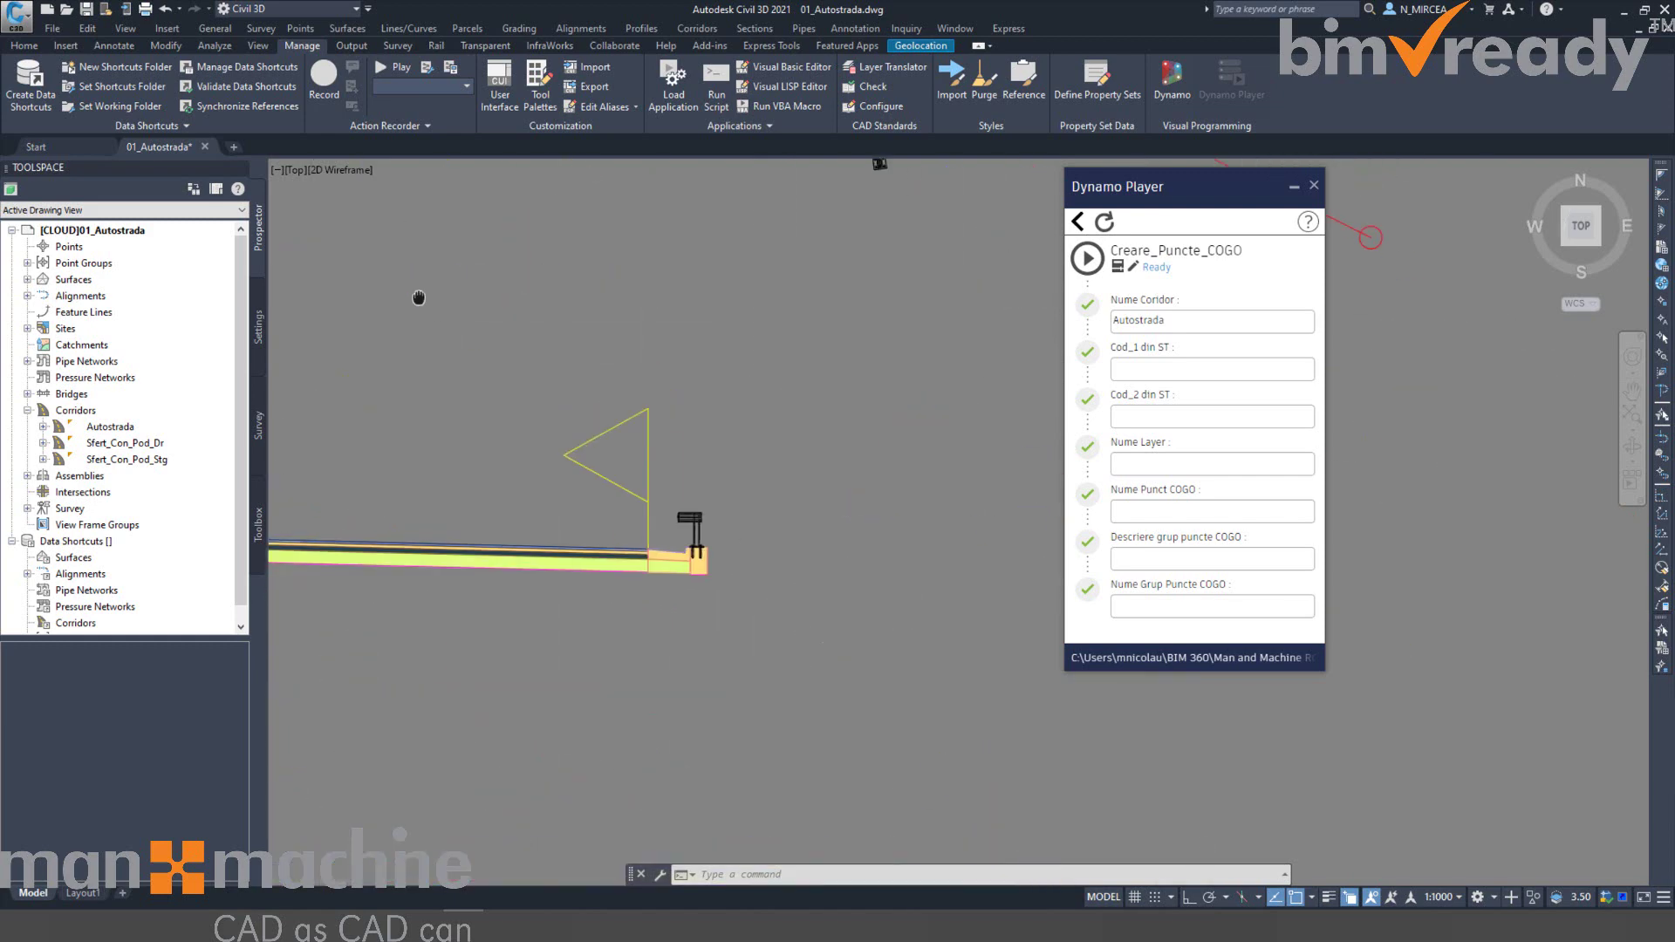
scroll(630, 536, up, 4)
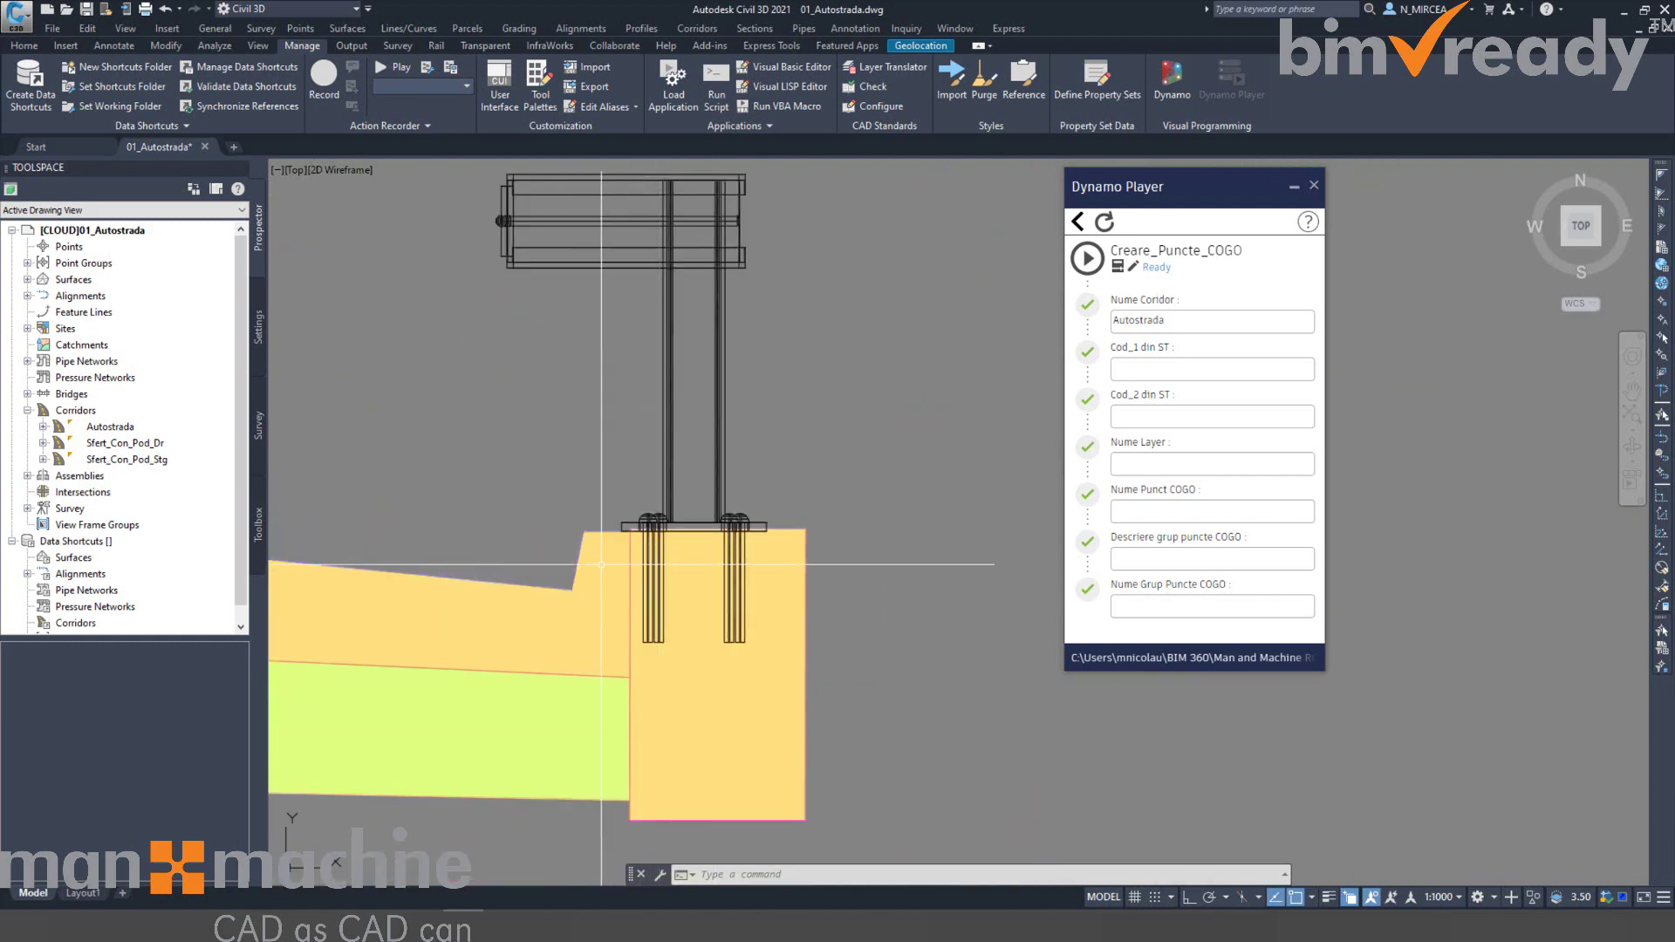
scroll(630, 536, down, 5)
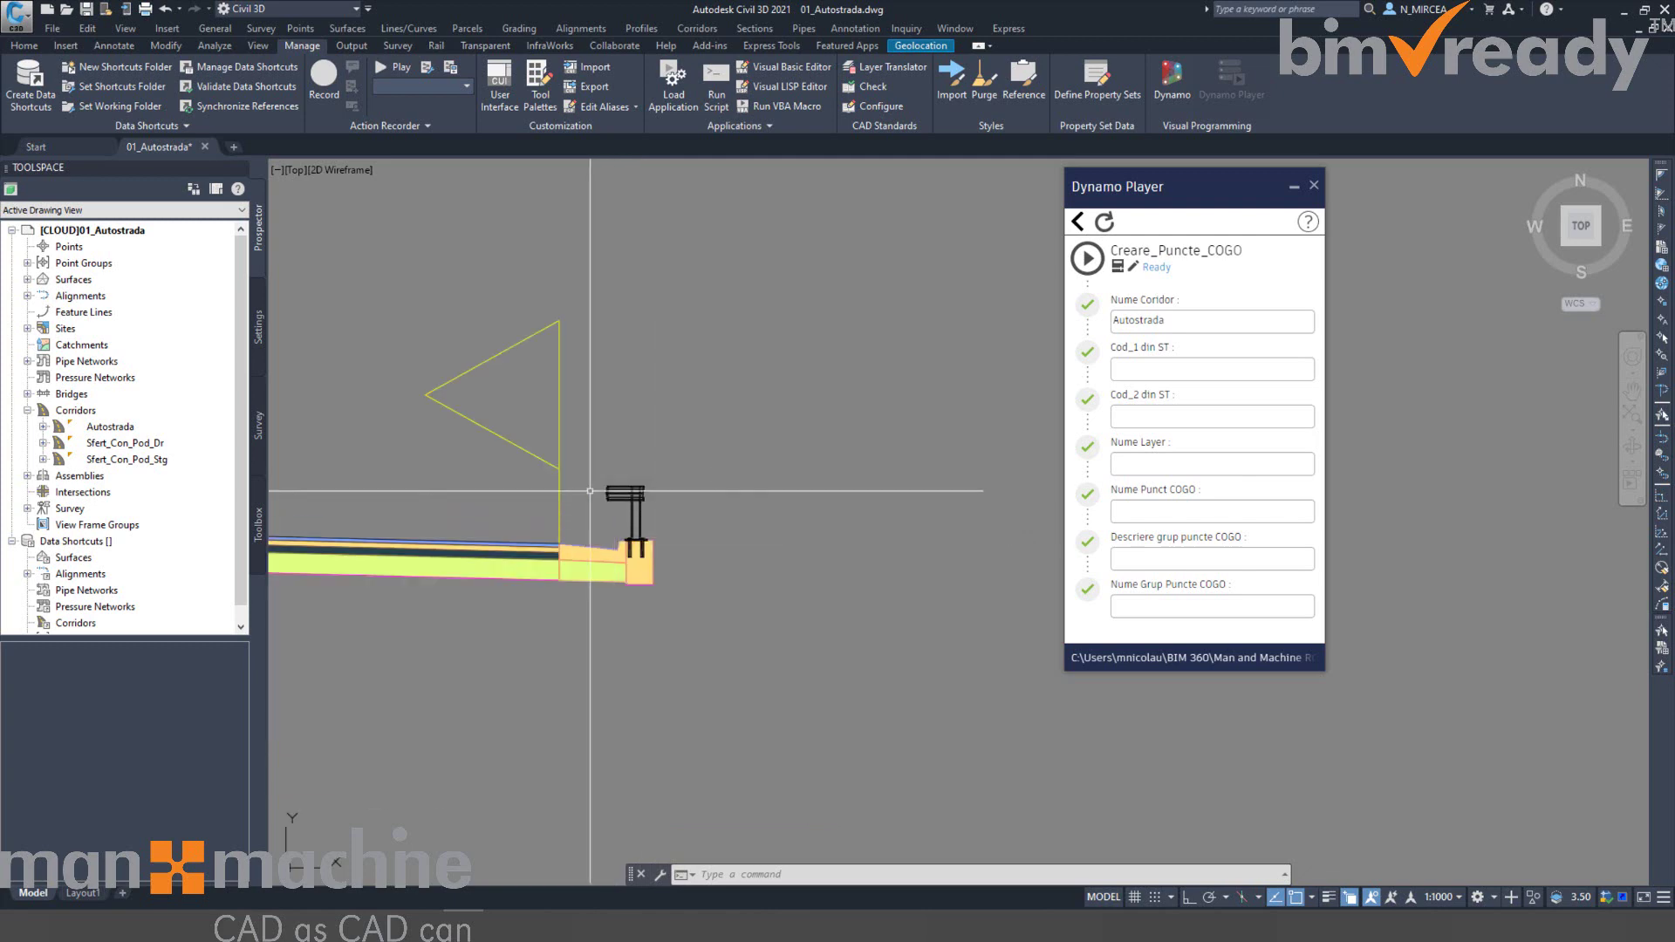
scroll(623, 533, up, 5)
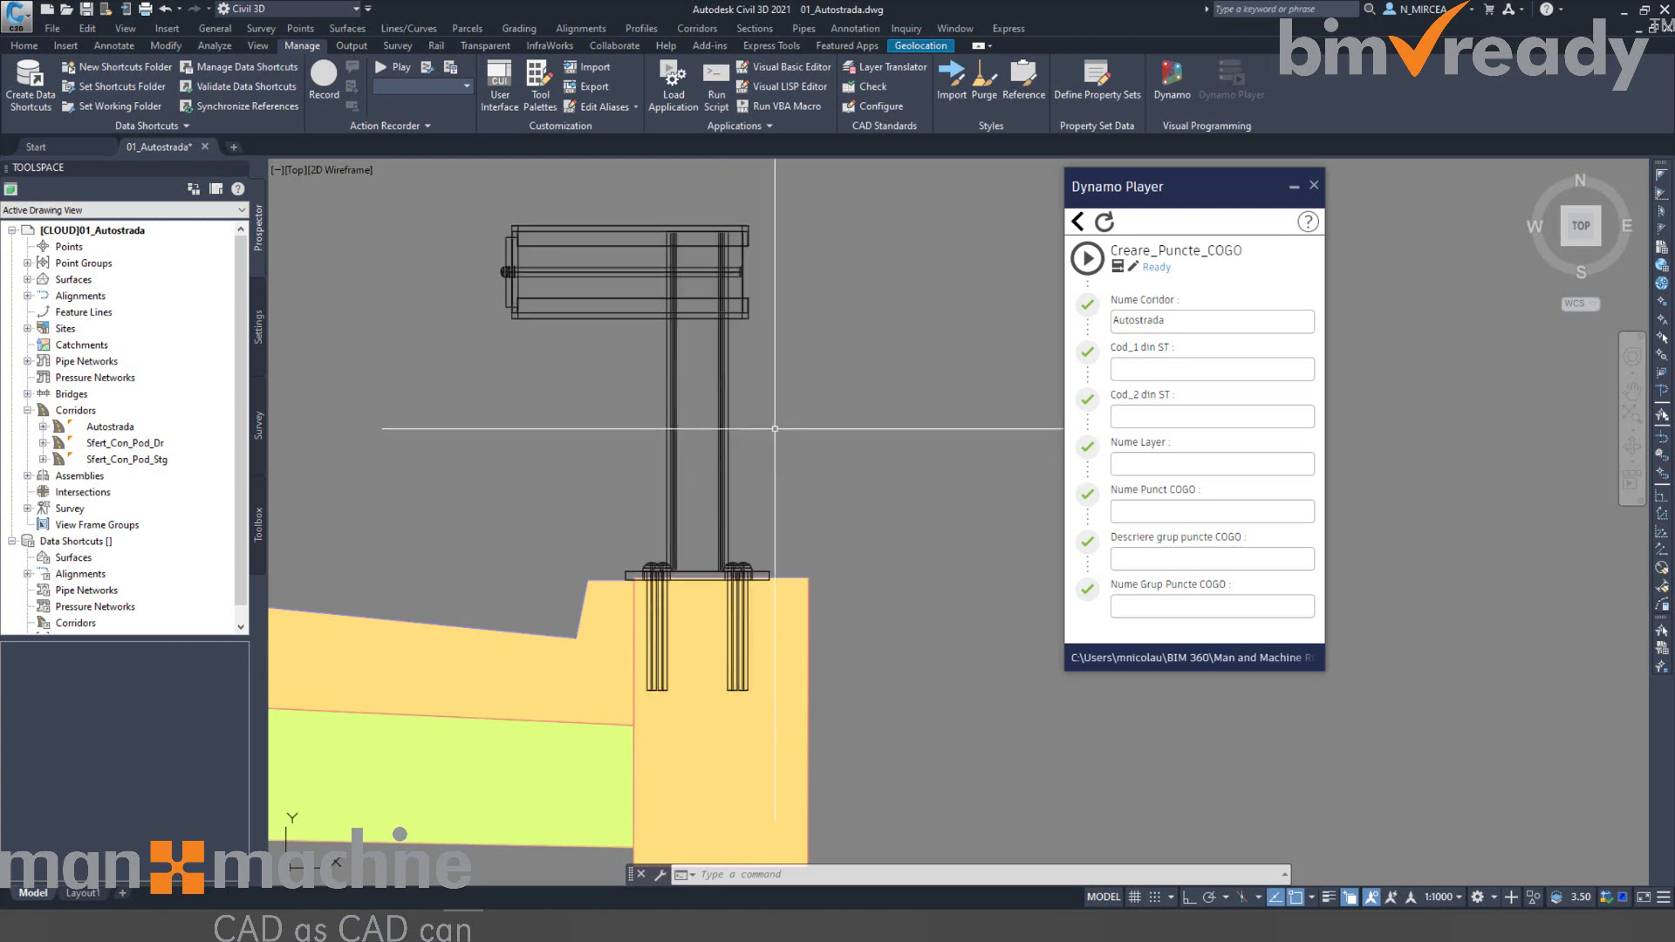
Enter point code Pdr and the layer name Trasare_Trama, replacing Puncte.
click(1168, 370)
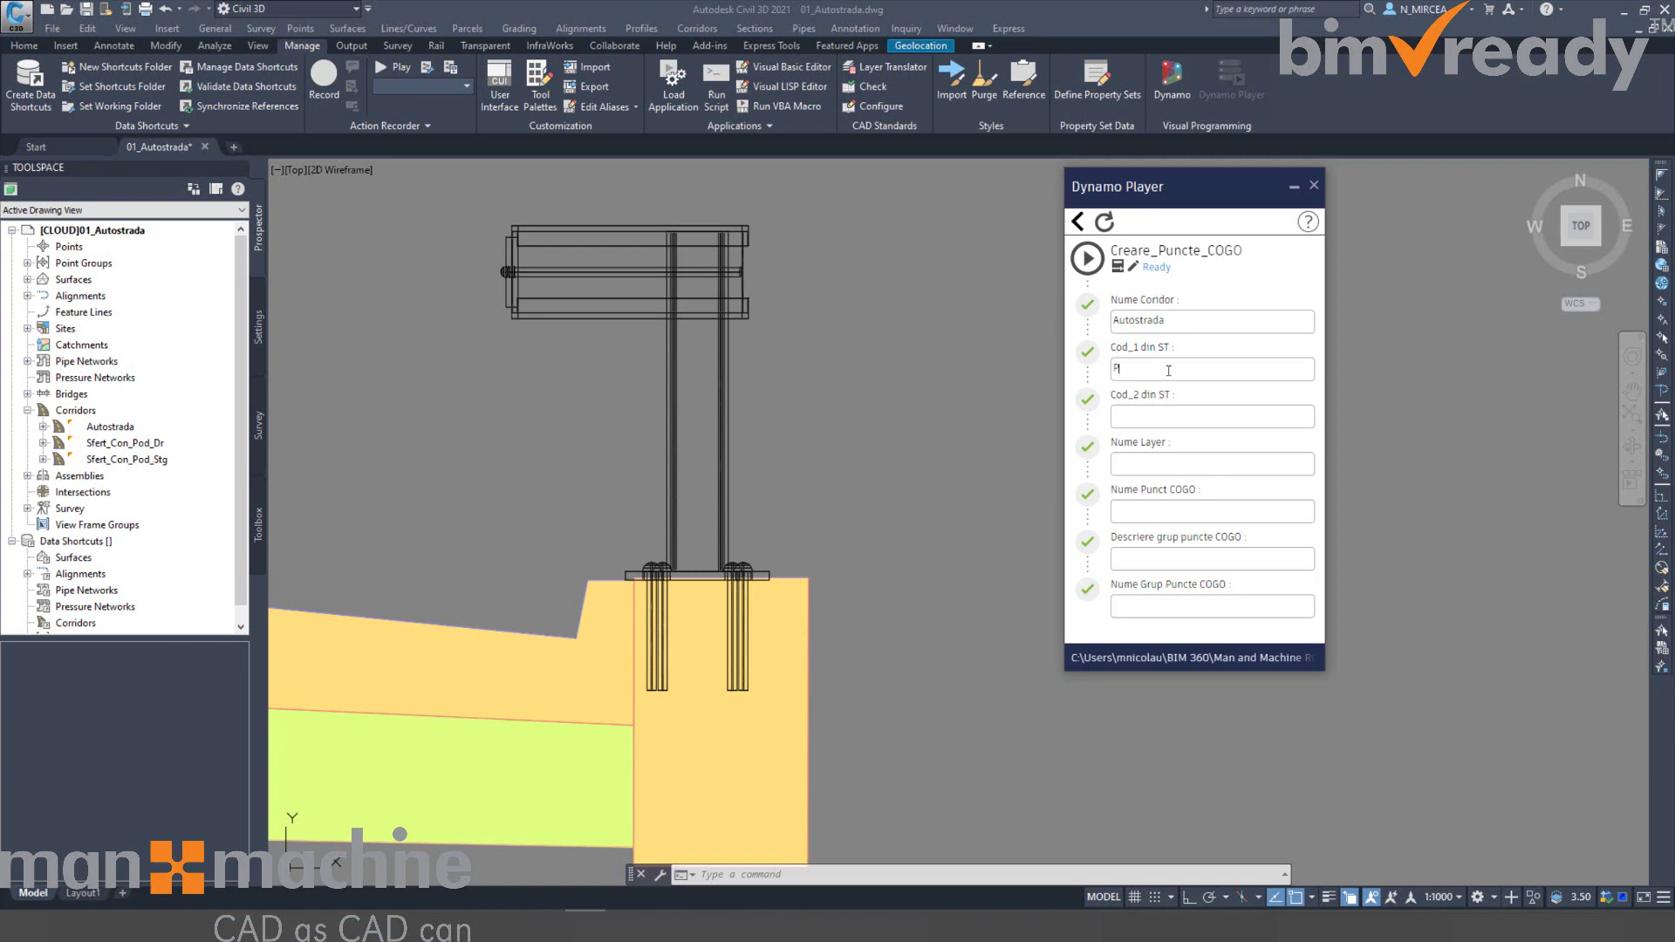
text(Pdr)
click(1148, 418)
key(BackSpace)
key(BackSpace)
key(BackSpace)
key(BackSpace)
key(BackSpace)
key(BackSpace)
text(Trasare_Trama)
Set the COGO point name to margine_Drum and expand the drawing's Point Groups.
click(1188, 517)
text(Trama)
key(BackSpace)
key(BackSpace)
key(BackSpace)
key(BackSpace)
text(margine_Drum)
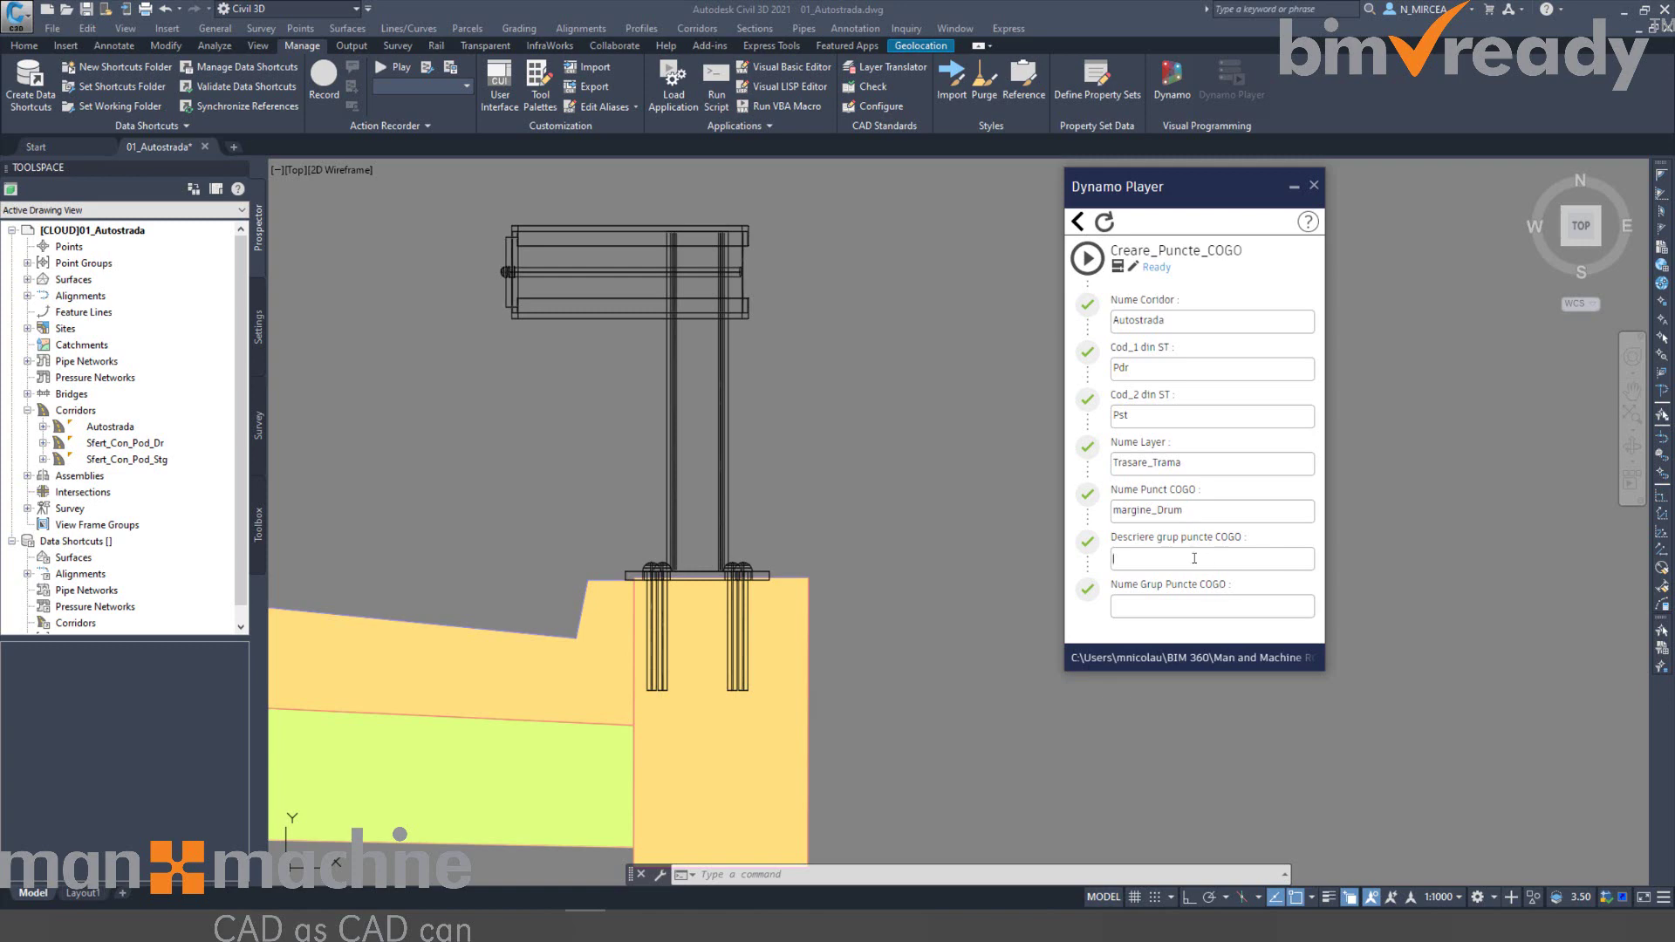
click(27, 263)
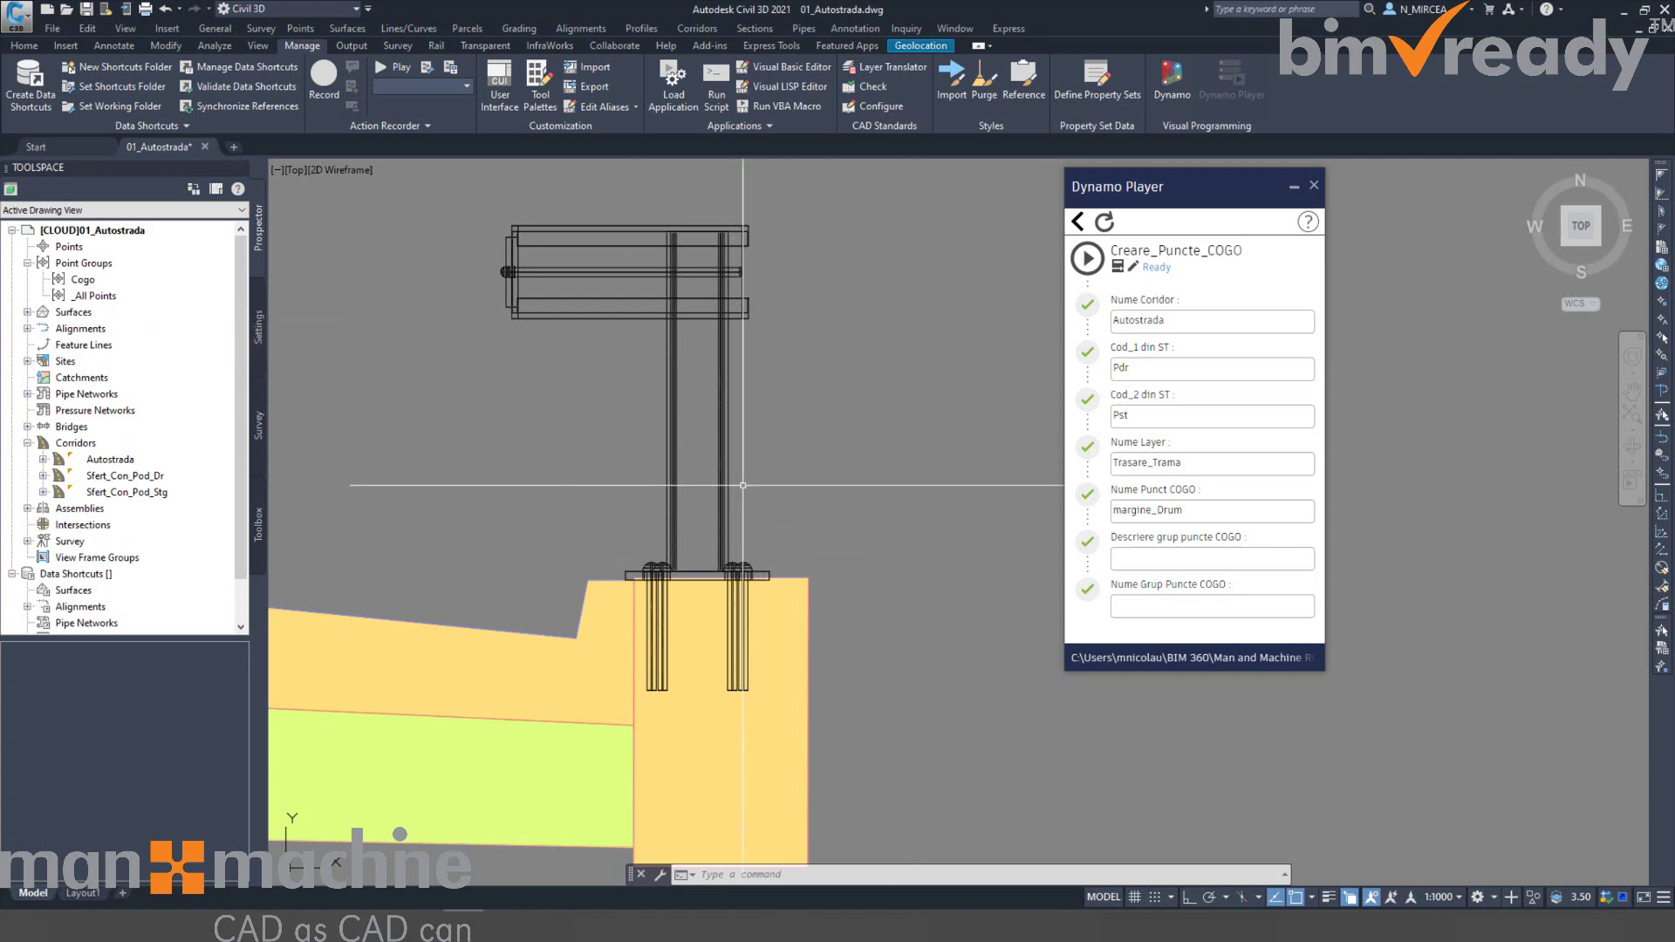
Enter 'Realizarea punctelor de trasare pentru marginea drumului' as the point group description.
scroll(776, 479, down, 8)
scroll(734, 351, down, 5)
middle_drag(733, 356, 785, 601)
scroll(785, 602, down, 6)
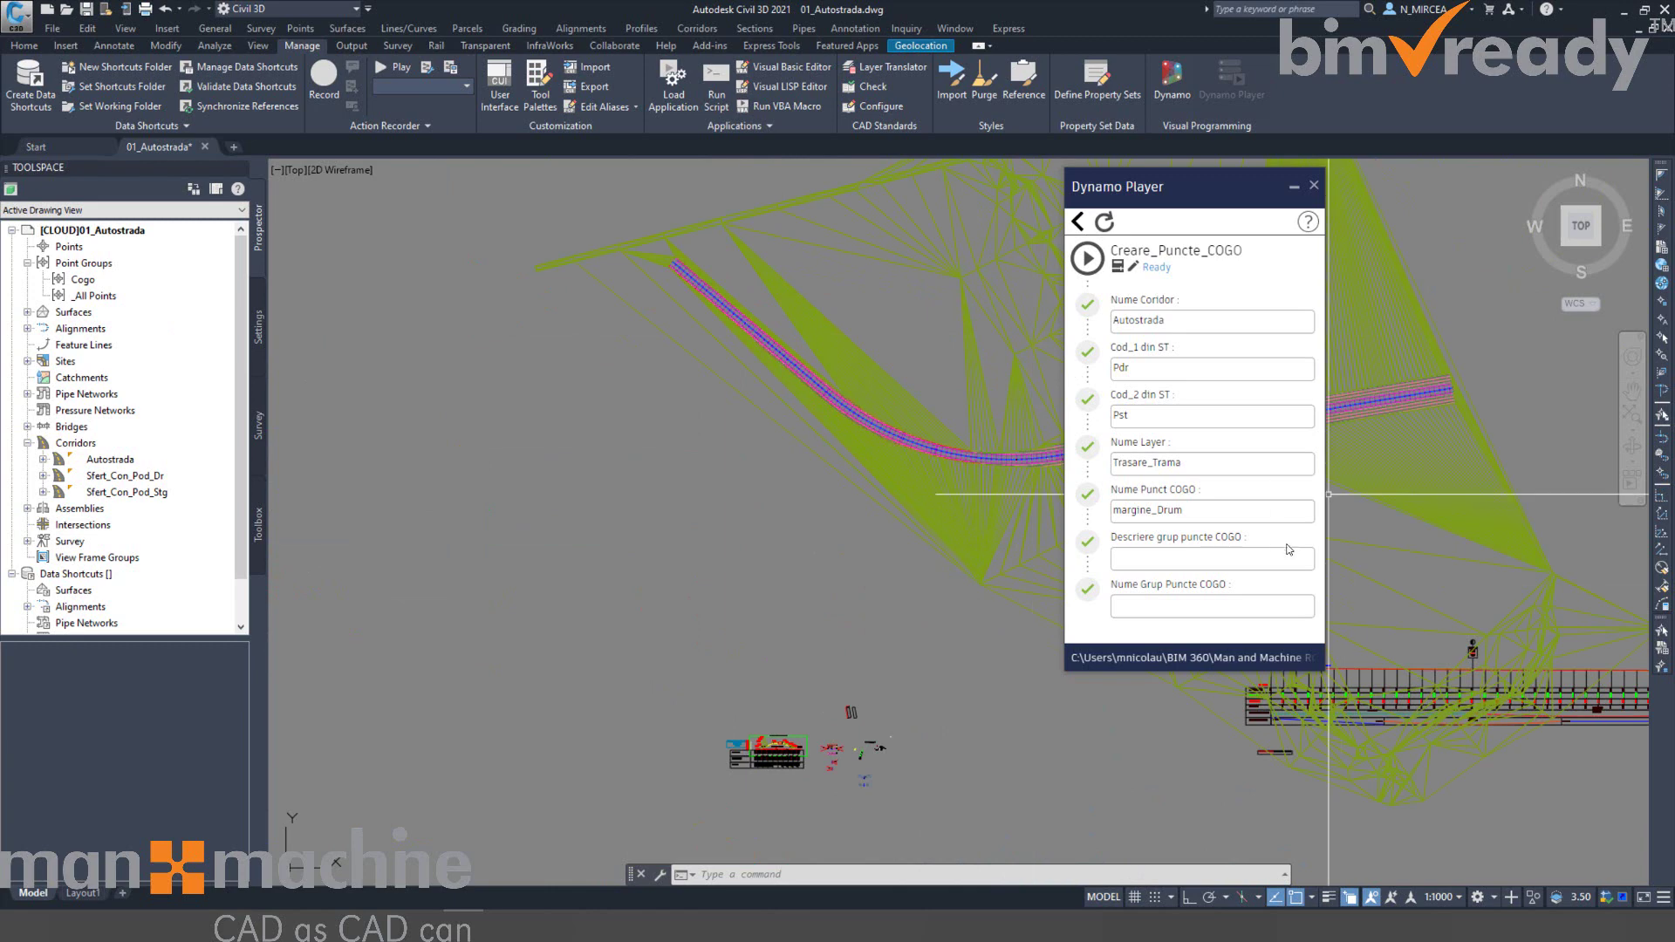
middle_drag(787, 587, 561, 377)
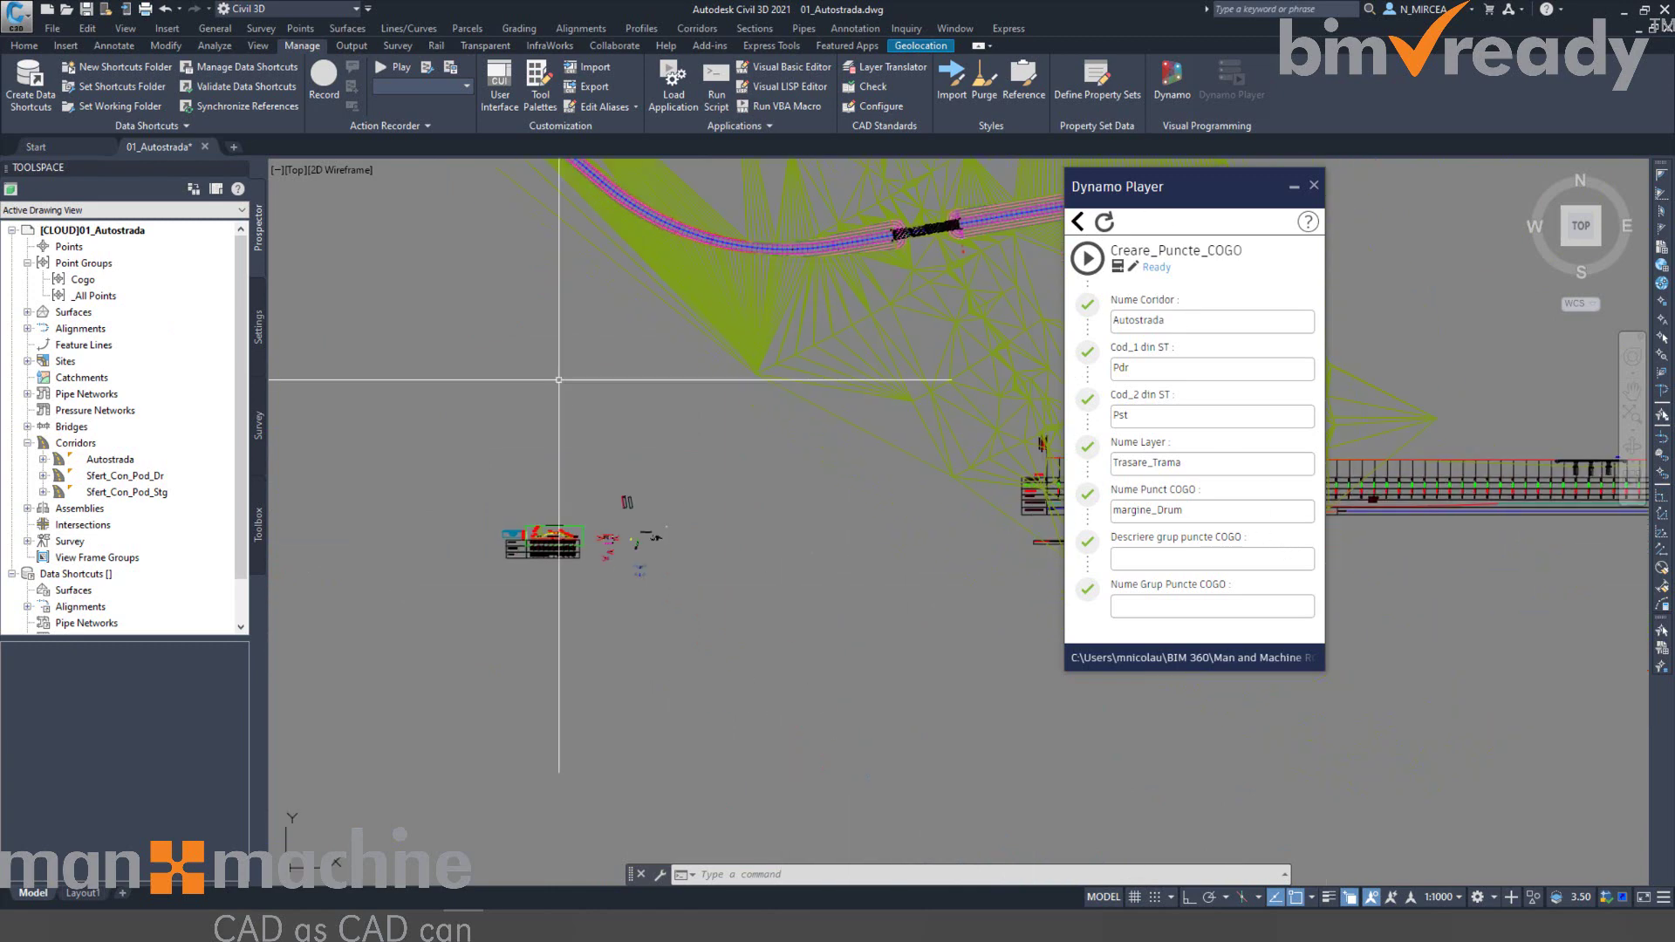
click(1178, 562)
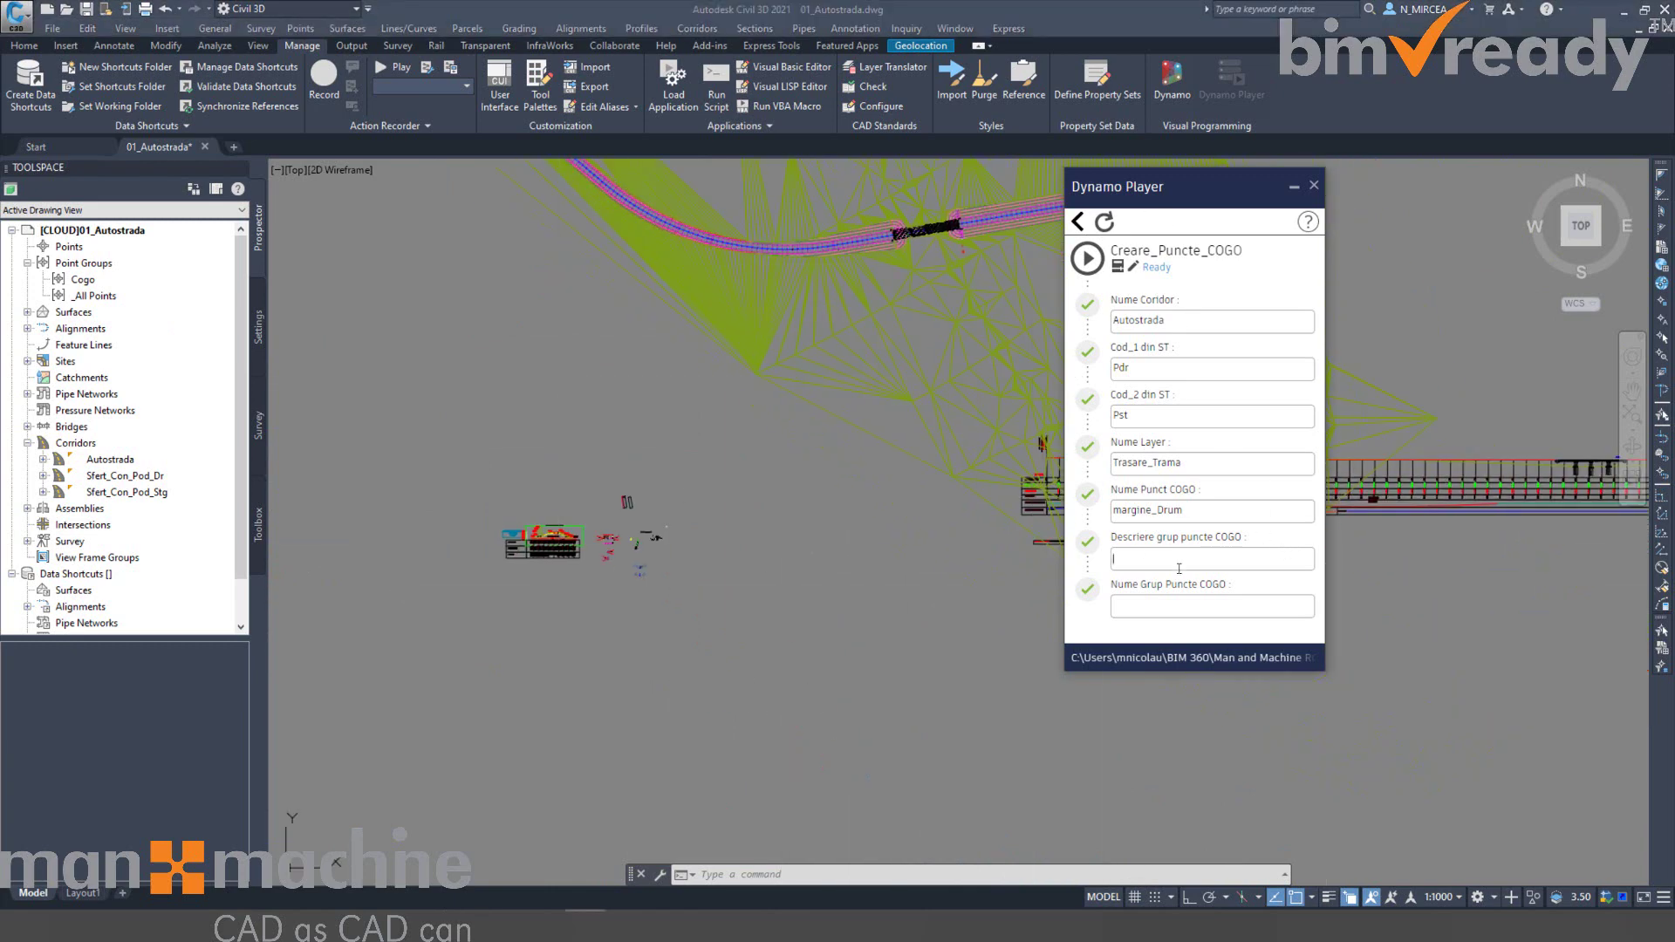
text(COGO_Margine)
key(BackSpace)
key(BackSpace)
key(BackSpace)
key(BackSpace)
key(BackSpace)
key(BackSpace)
key(BackSpace)
key(BackSpace)
key(BackSpace)
key(BackSpace)
key(BackSpace)
key(BackSpace)
key(BackSpace)
key(BackSpace)
key(BackSpace)
key(BackSpace)
text(Realizarea punctelor de trasare pentru marginea drumului)
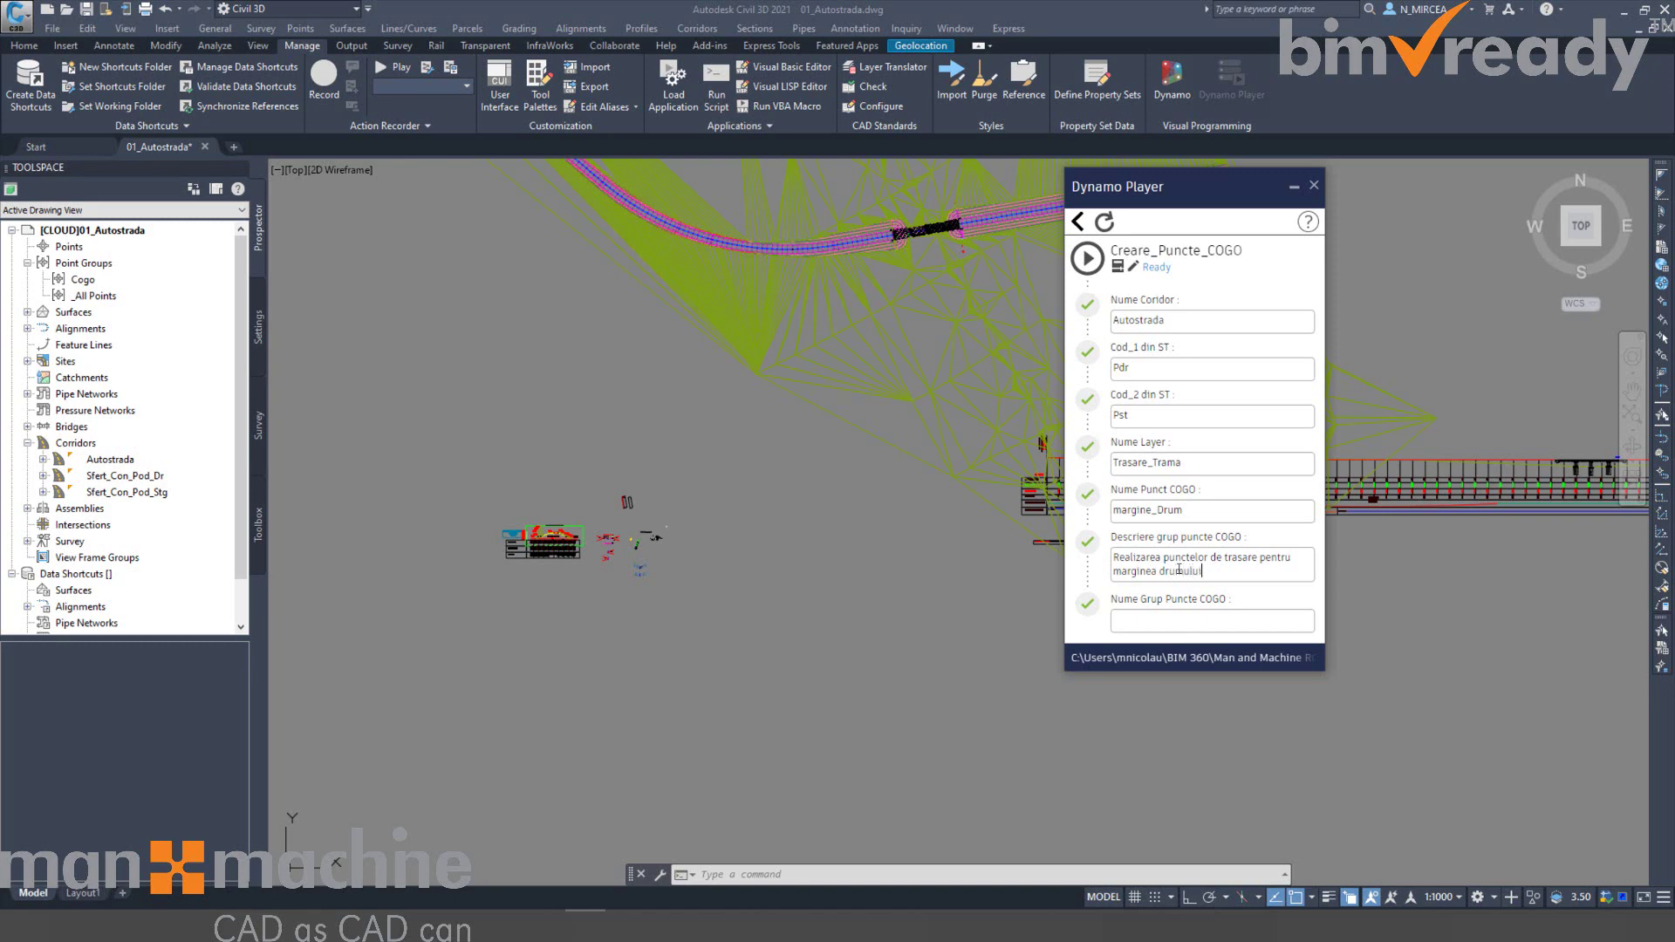
Name the point group COGO_Margine_Drum and check the corridor junction in the drawing.
click(1201, 621)
text(COGO_Margine_Drum)
click(821, 293)
scroll(822, 292, up, 2)
middle_drag(828, 273, 773, 493)
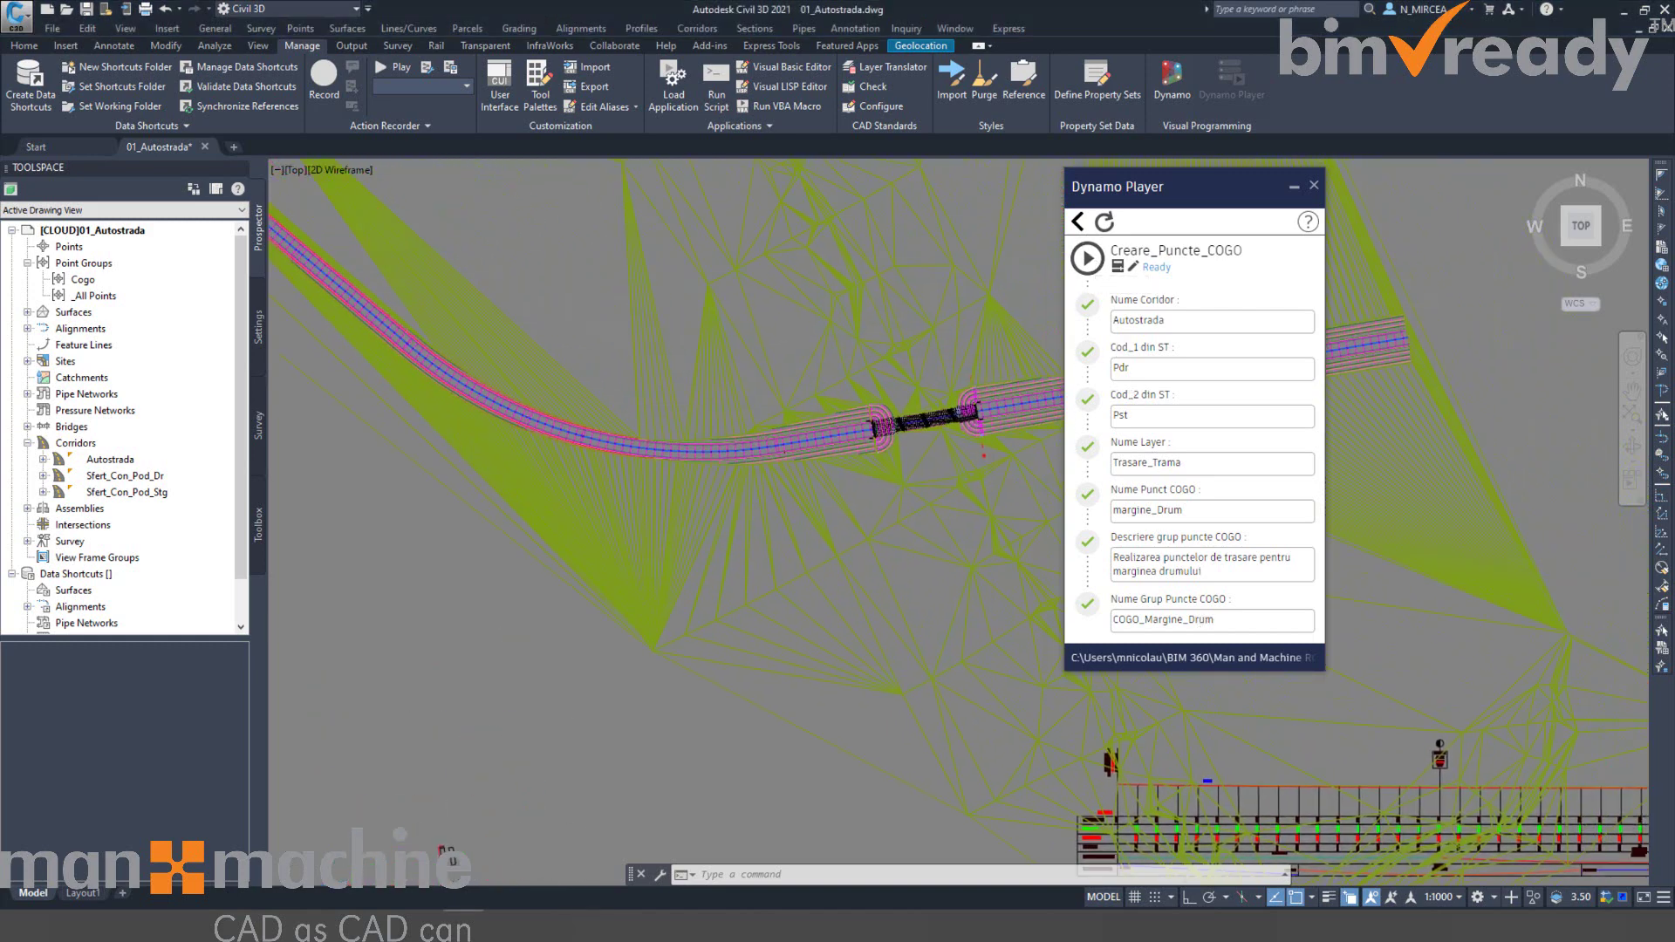
scroll(1004, 436, up, 5)
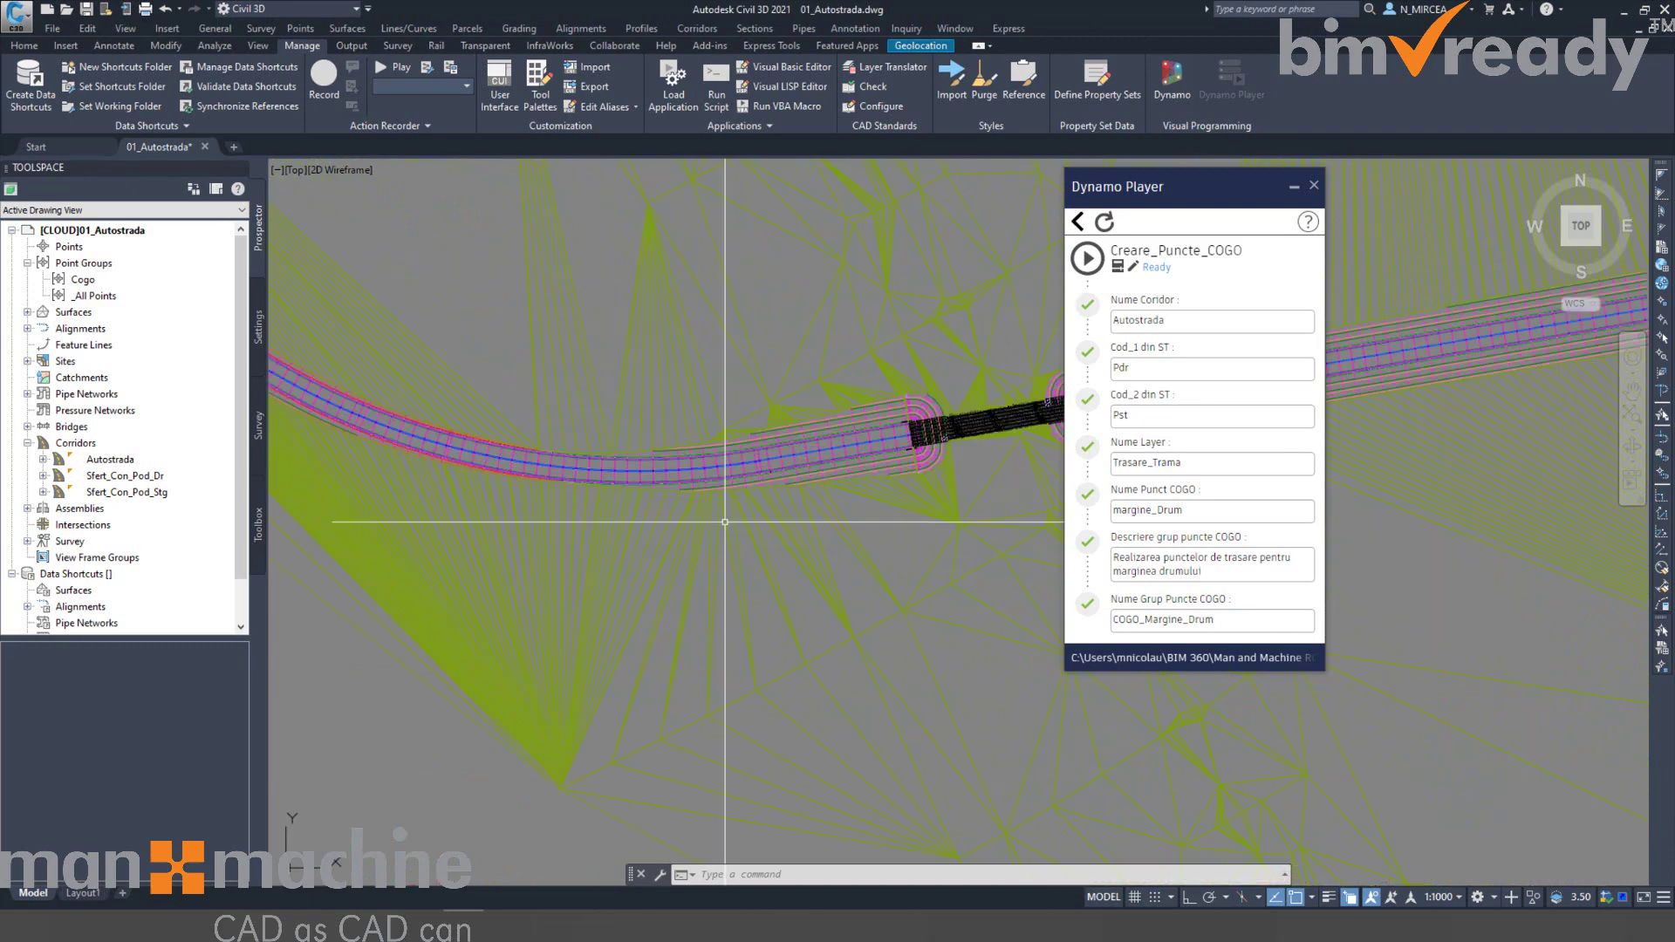
Run Creare_Puncte_COGO, applying the duplicate point name resolution to all points.
click(1086, 258)
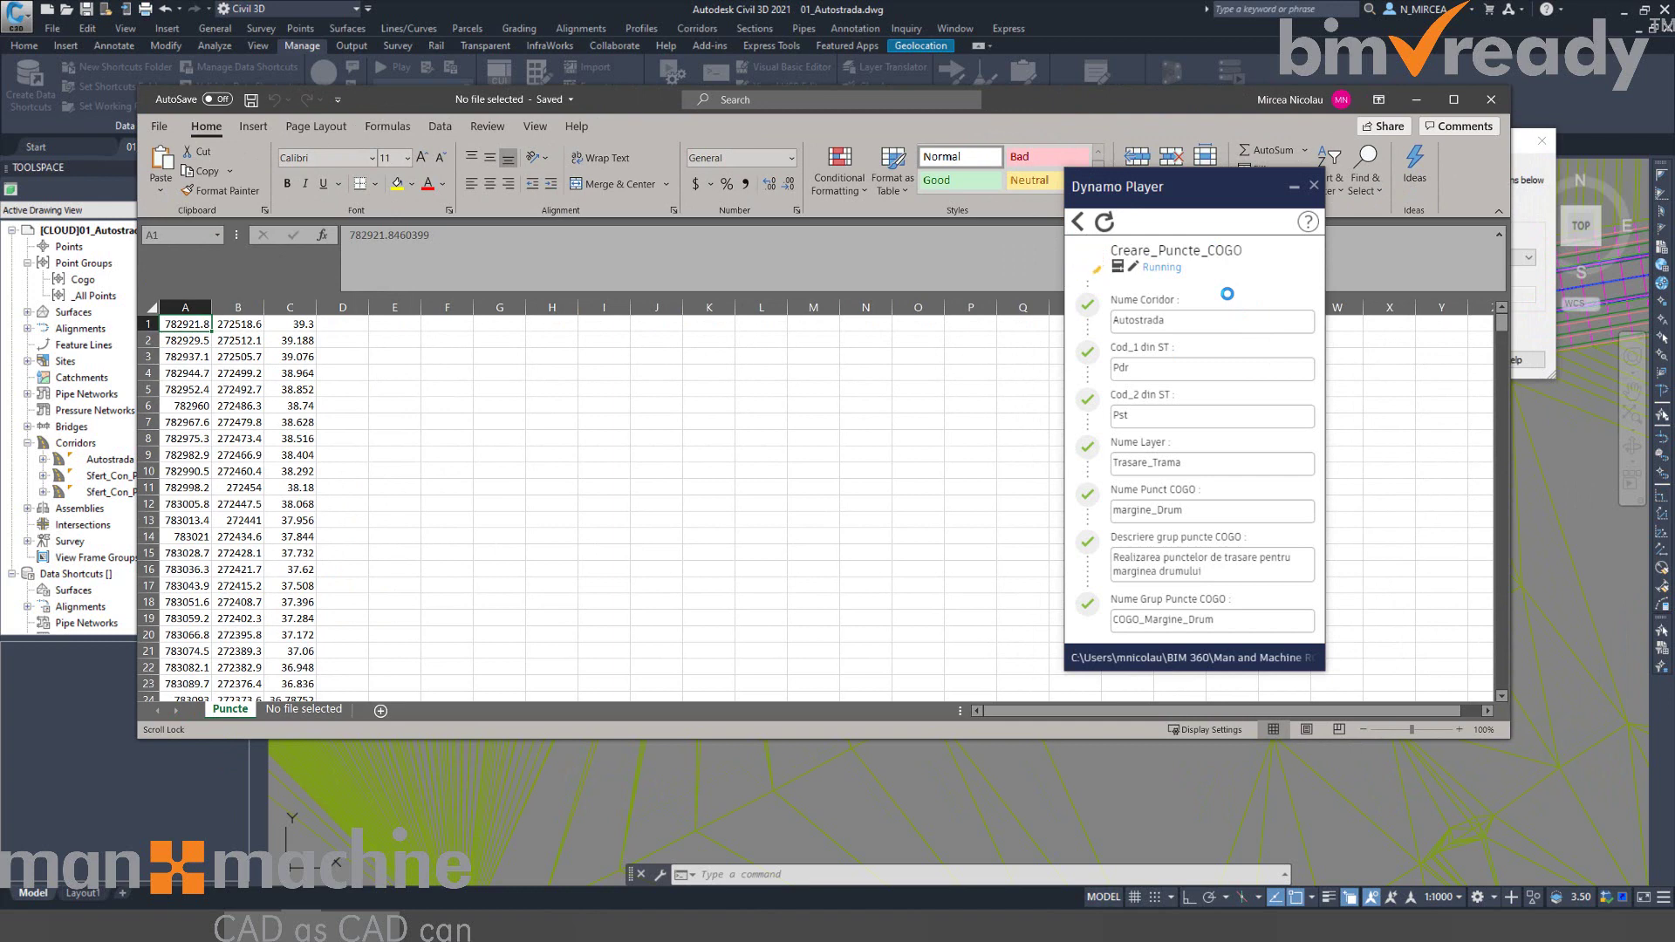
click(1527, 194)
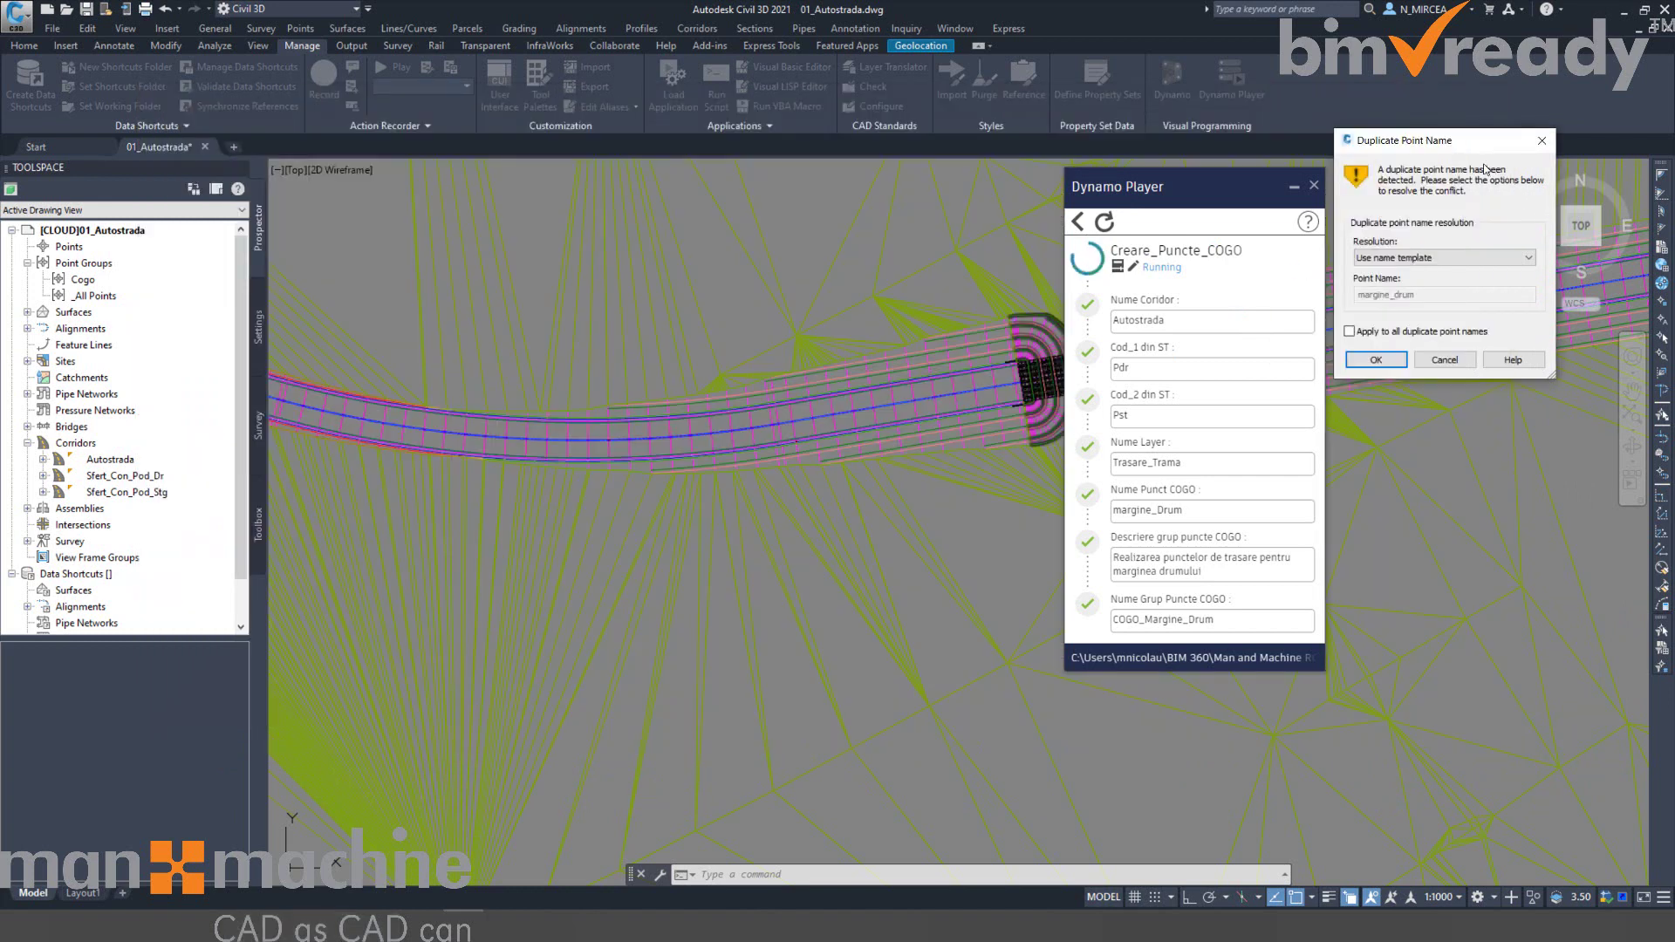
click(1386, 333)
click(1377, 360)
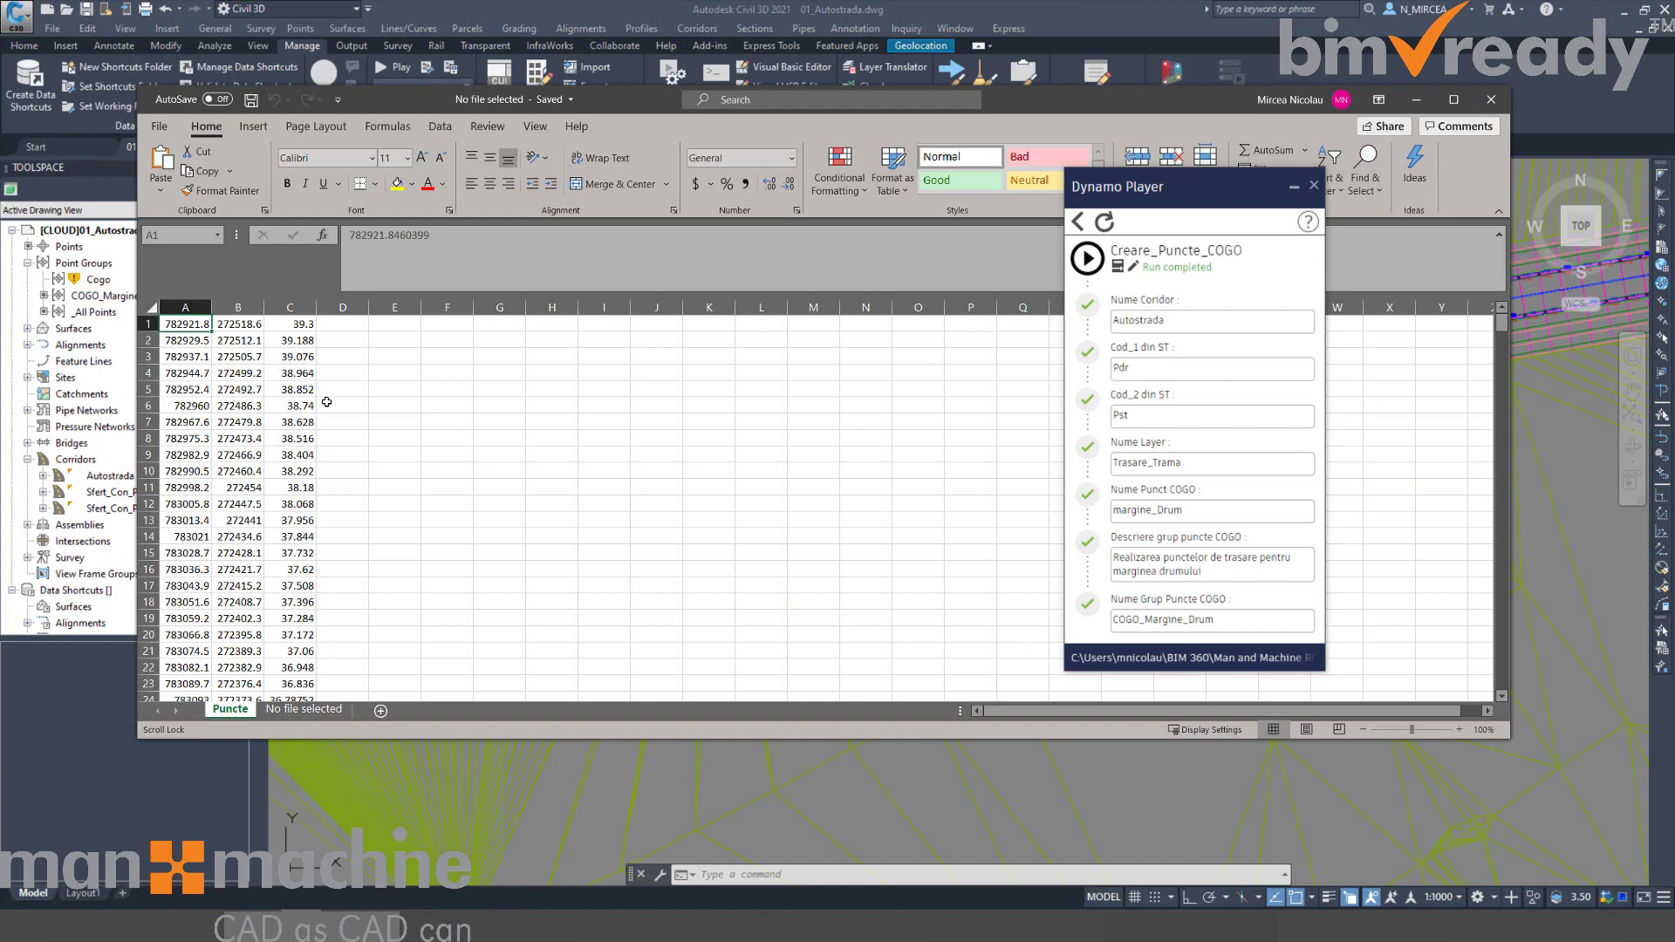
Review the exported point coordinates in Excel, then minimize Excel.
scroll(211, 486, down, 20)
scroll(209, 482, down, 20)
scroll(219, 467, down, 20)
scroll(239, 462, up, 11)
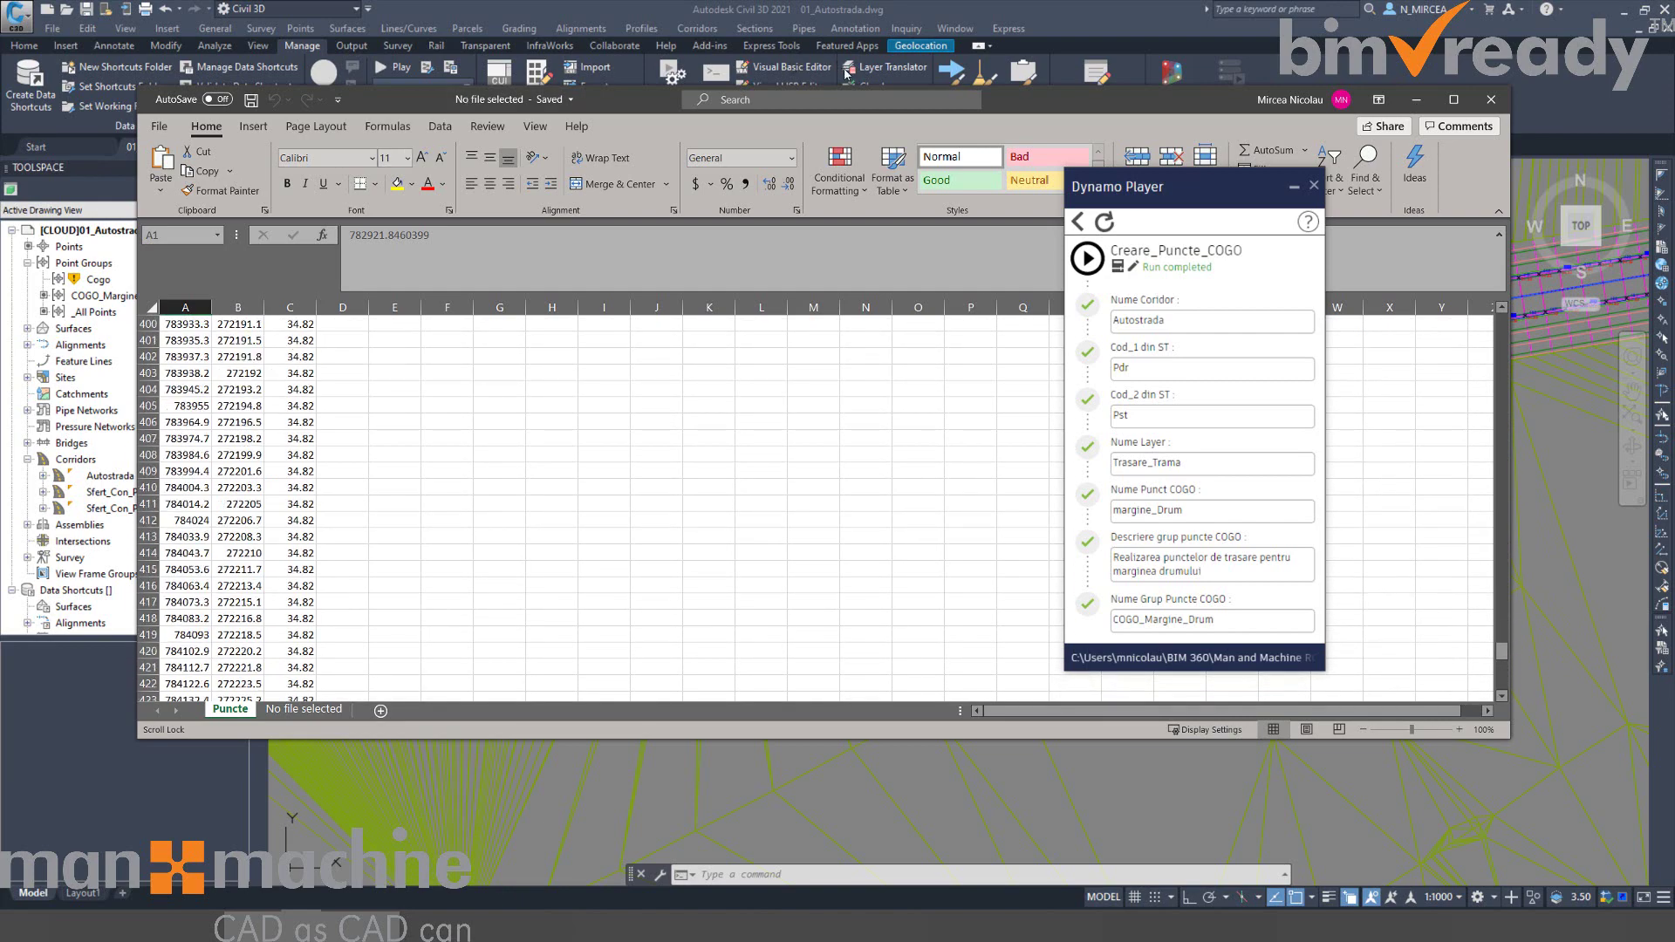
click(1416, 100)
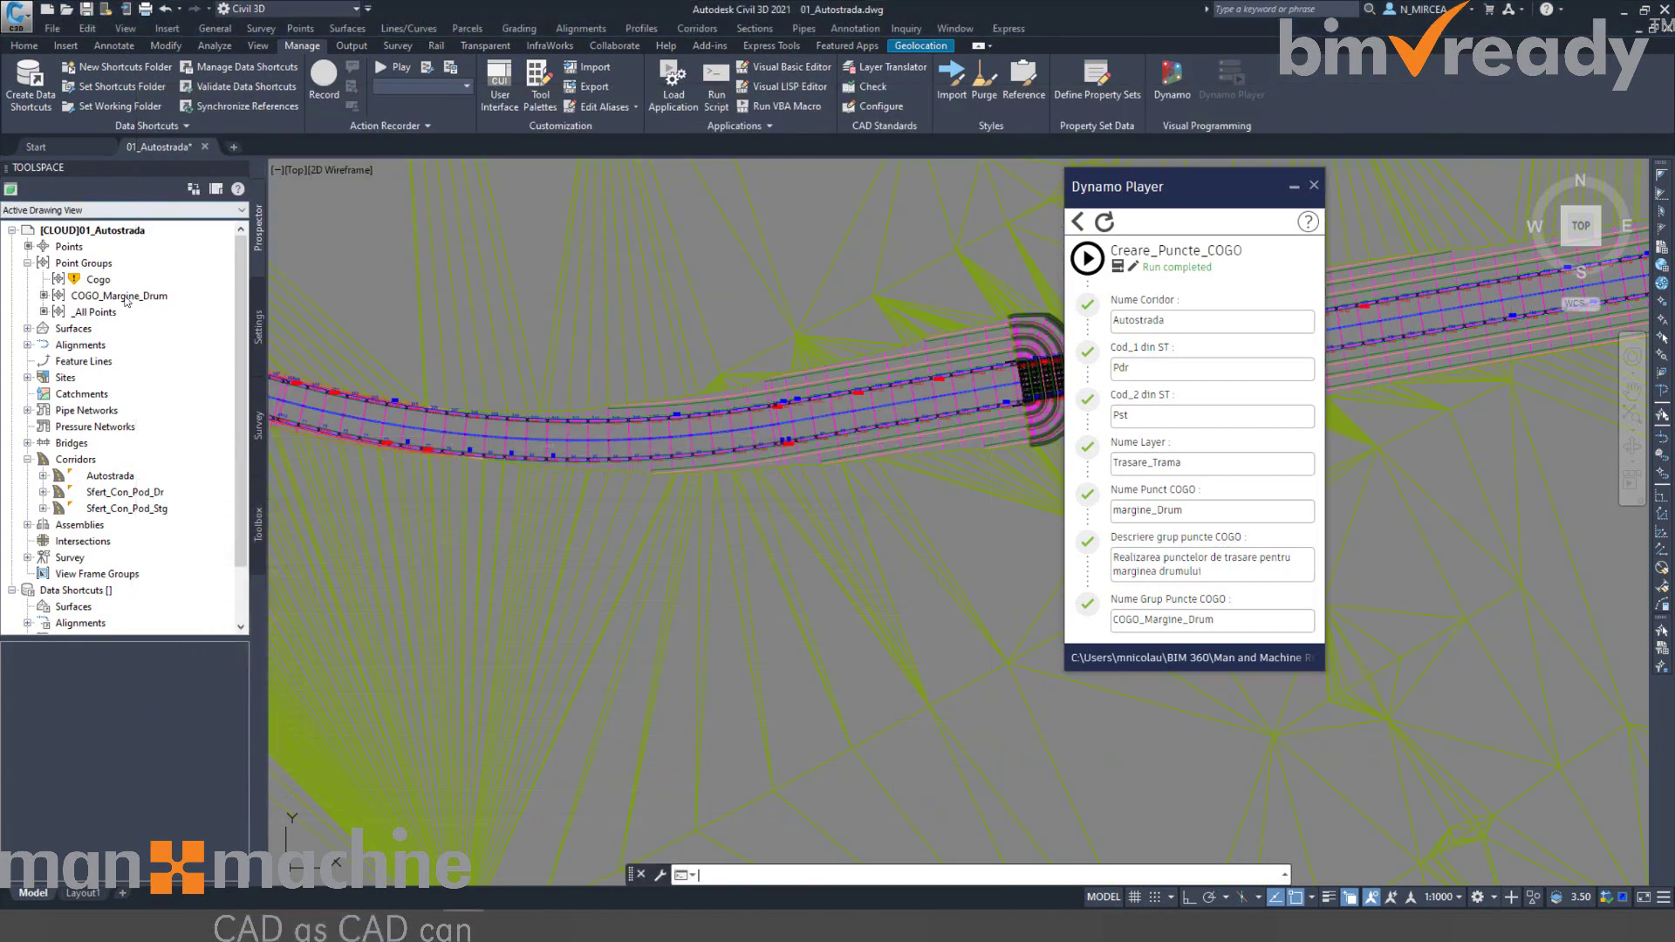
List the COGO_Margine_Drum group's points and widen the Name column to show full point names.
click(111, 297)
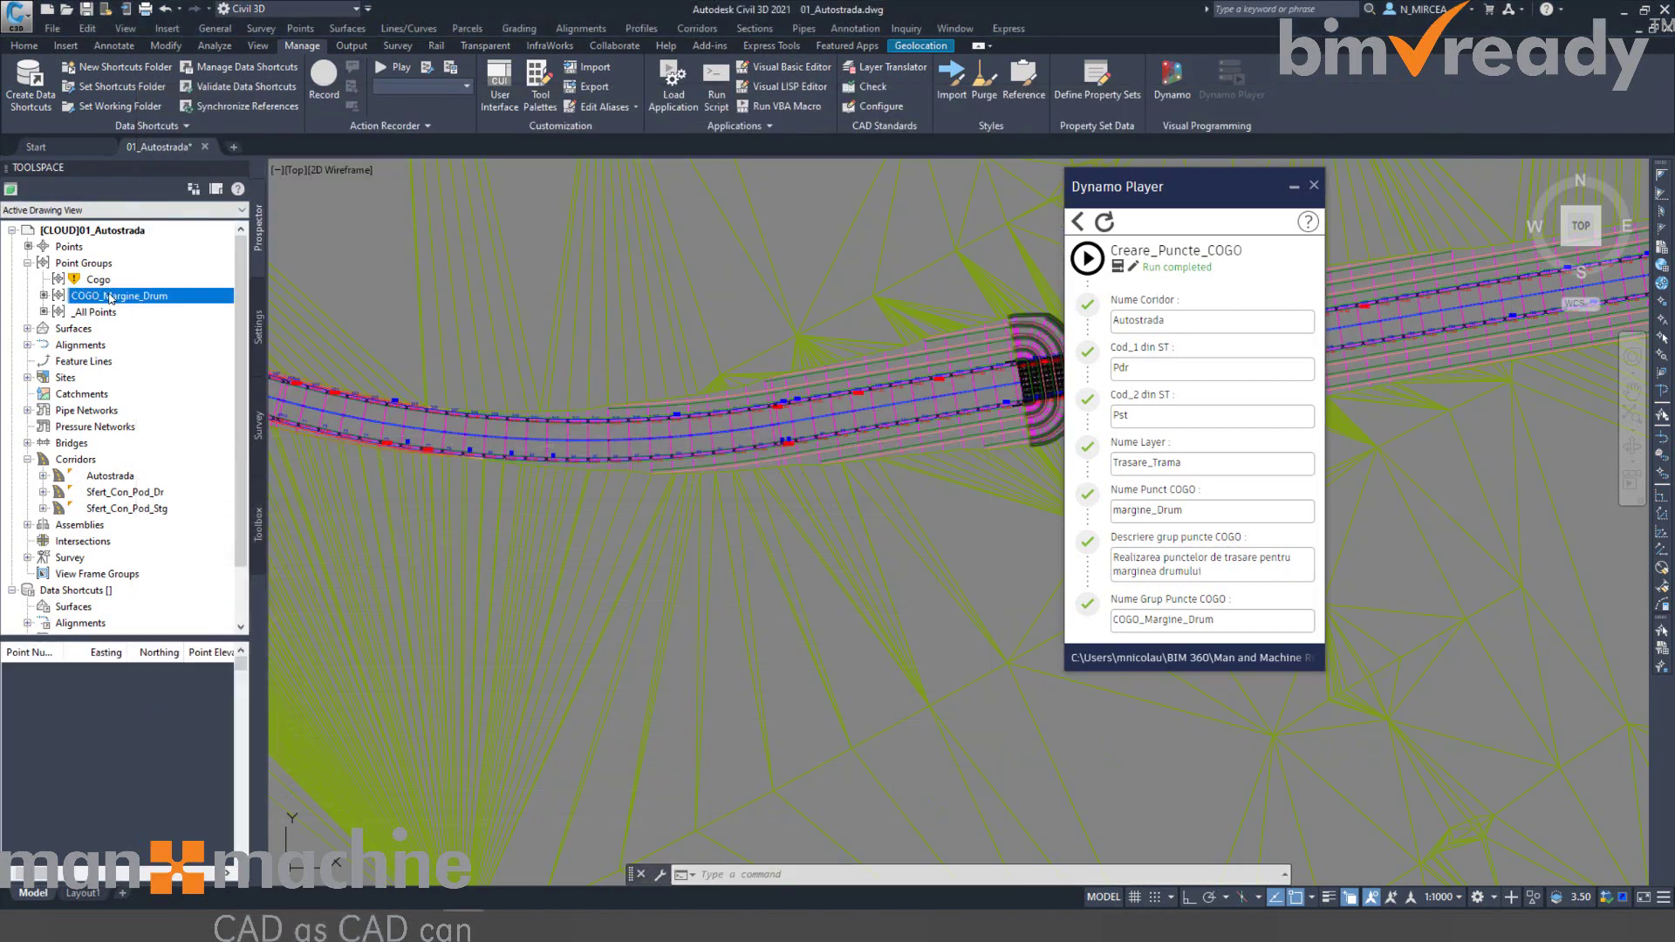
drag(40, 871, 77, 870)
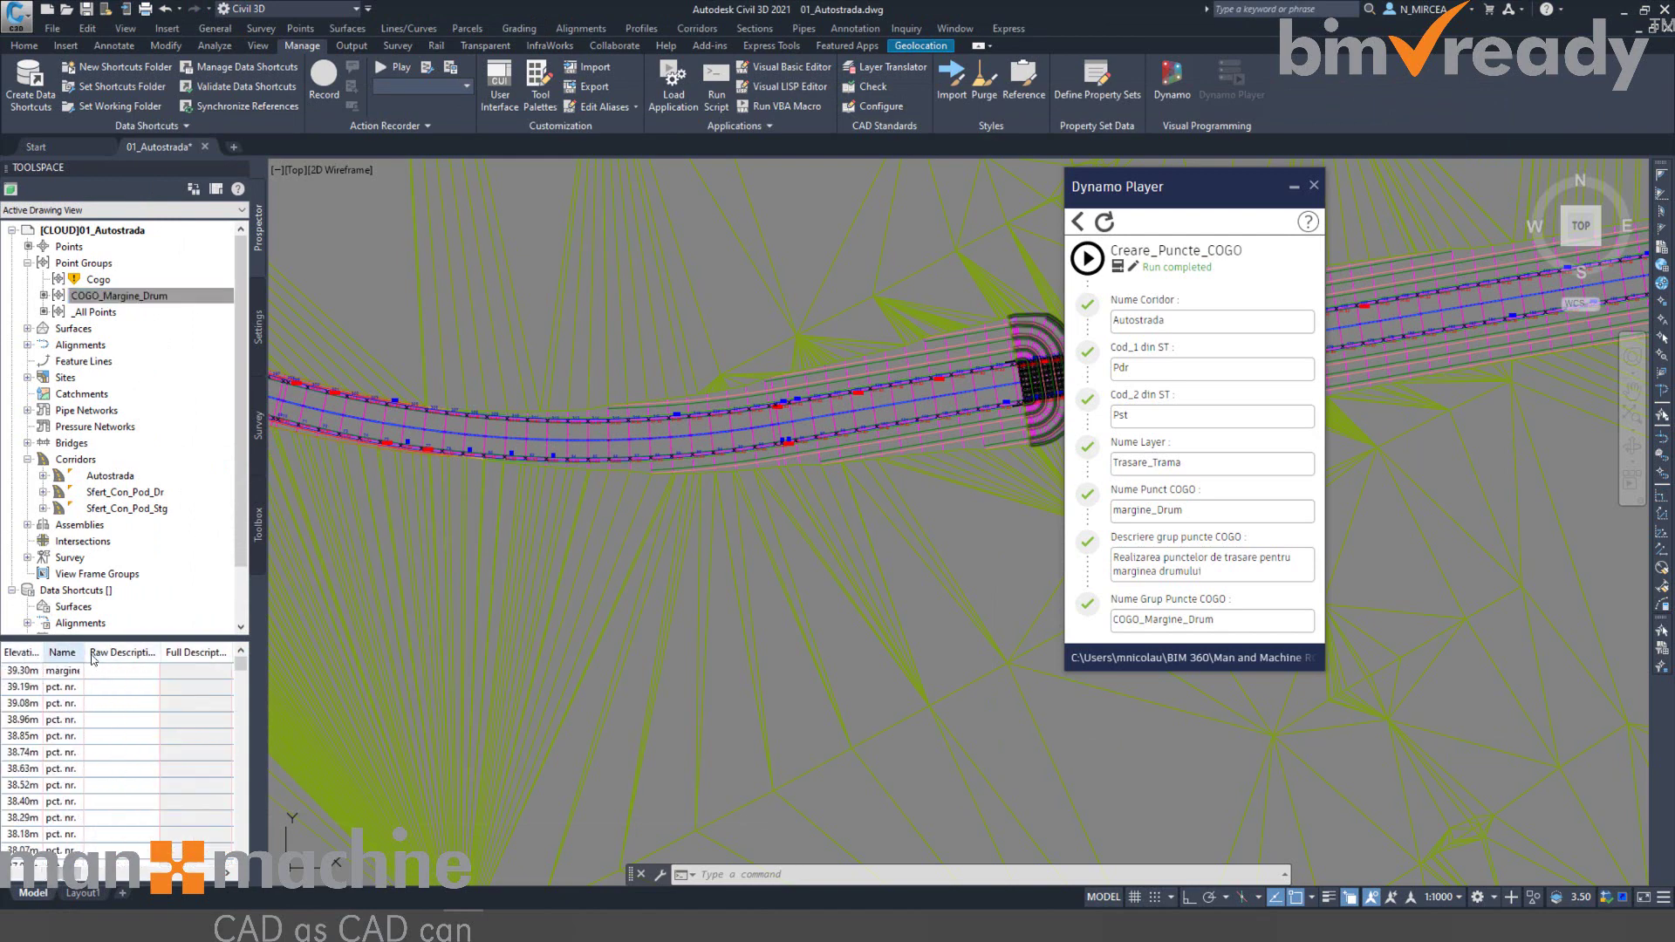
drag(120, 654, 159, 654)
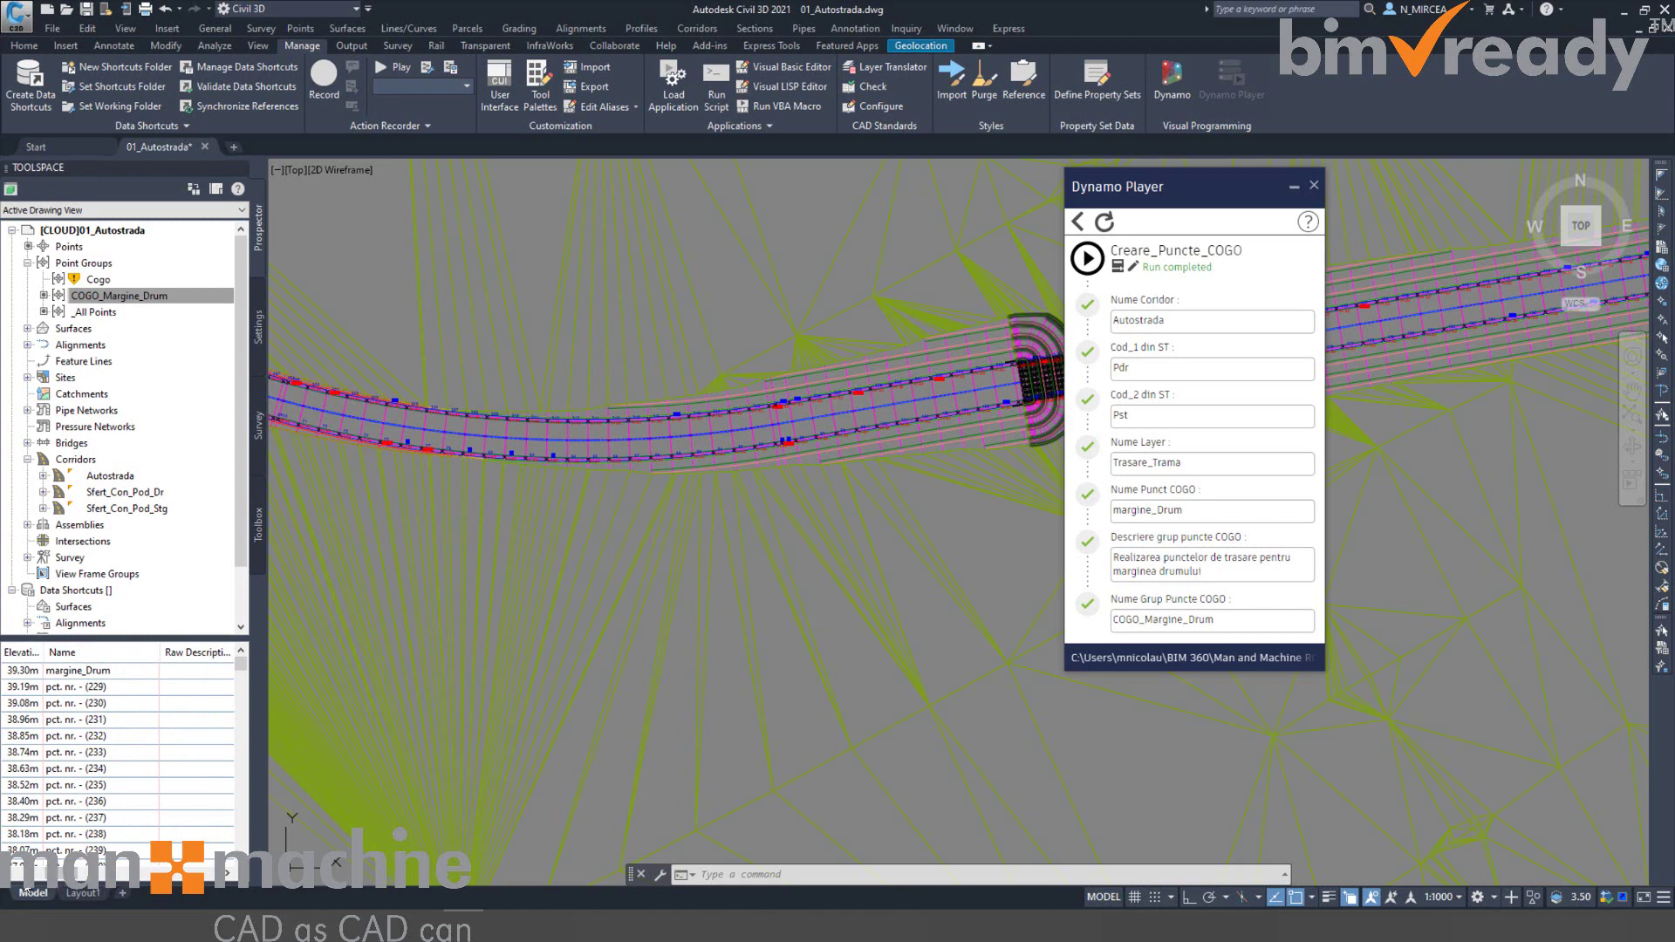
drag(65, 879, 26, 876)
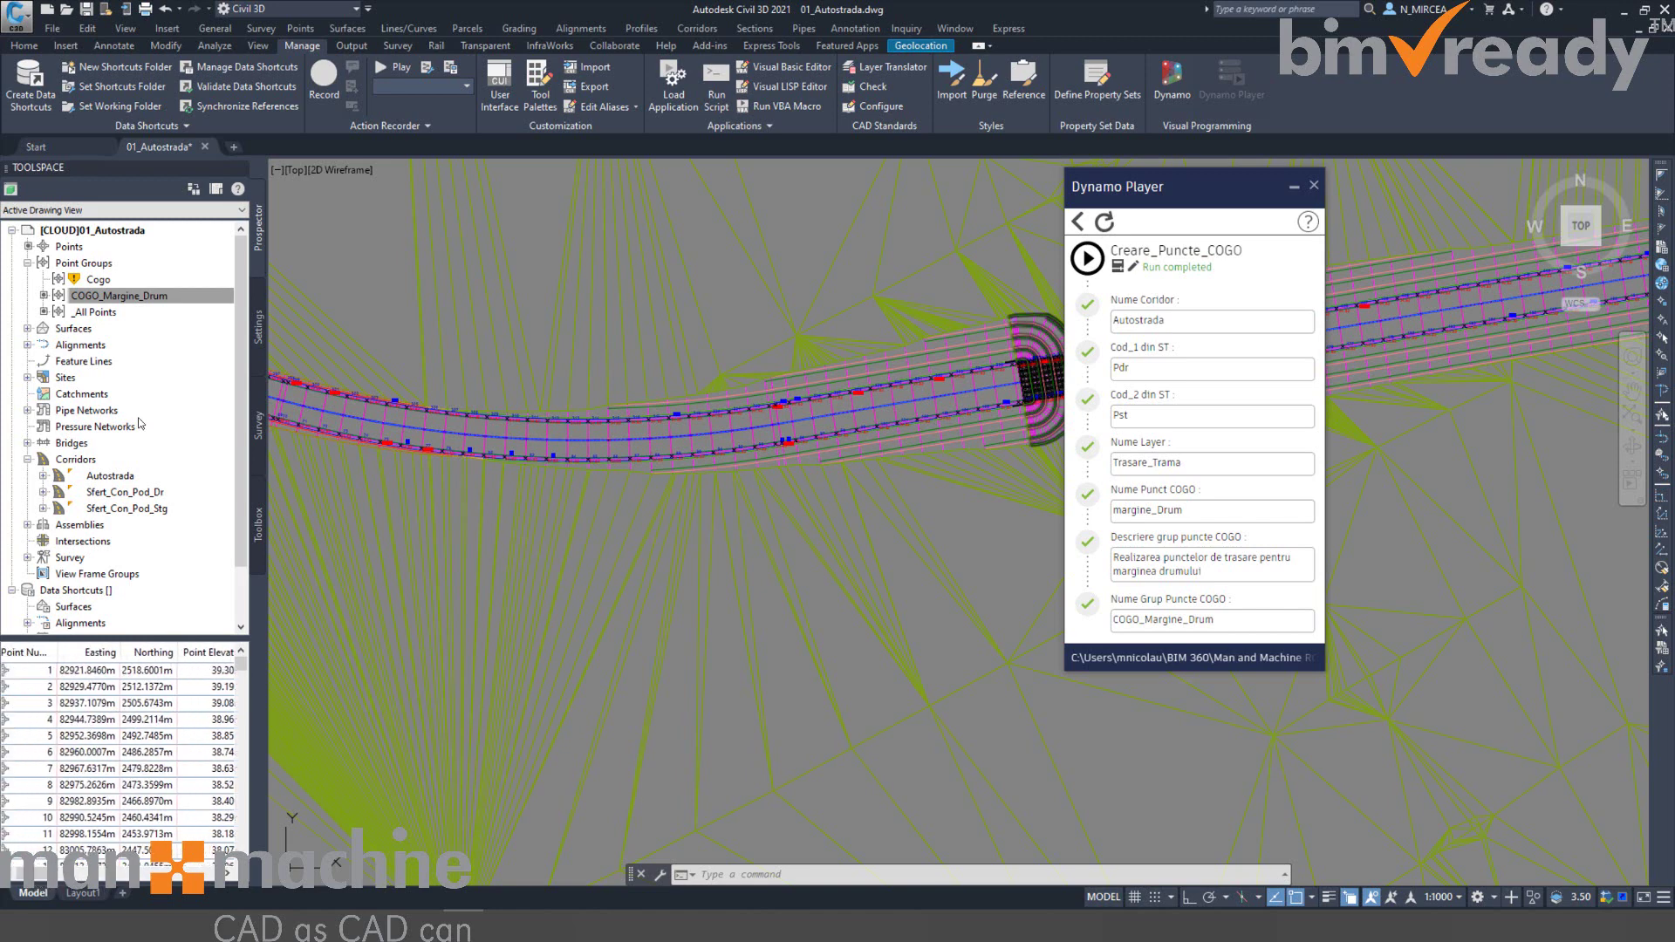
mouse_move(93, 281)
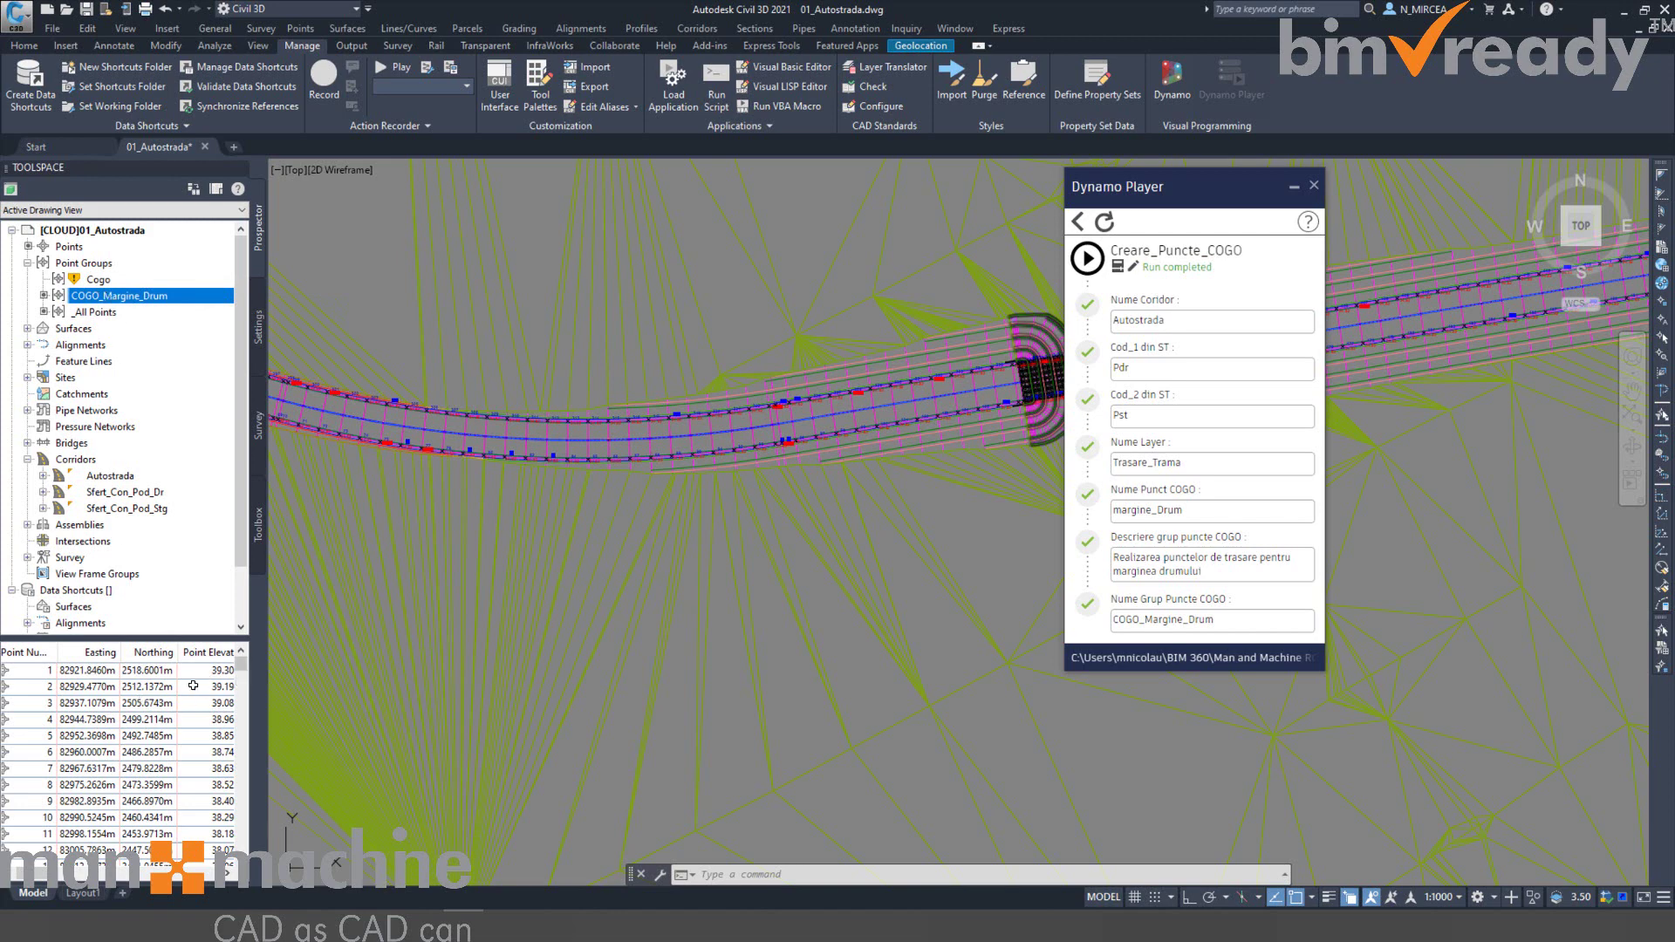
mouse_move(36, 683)
drag(42, 875, 88, 875)
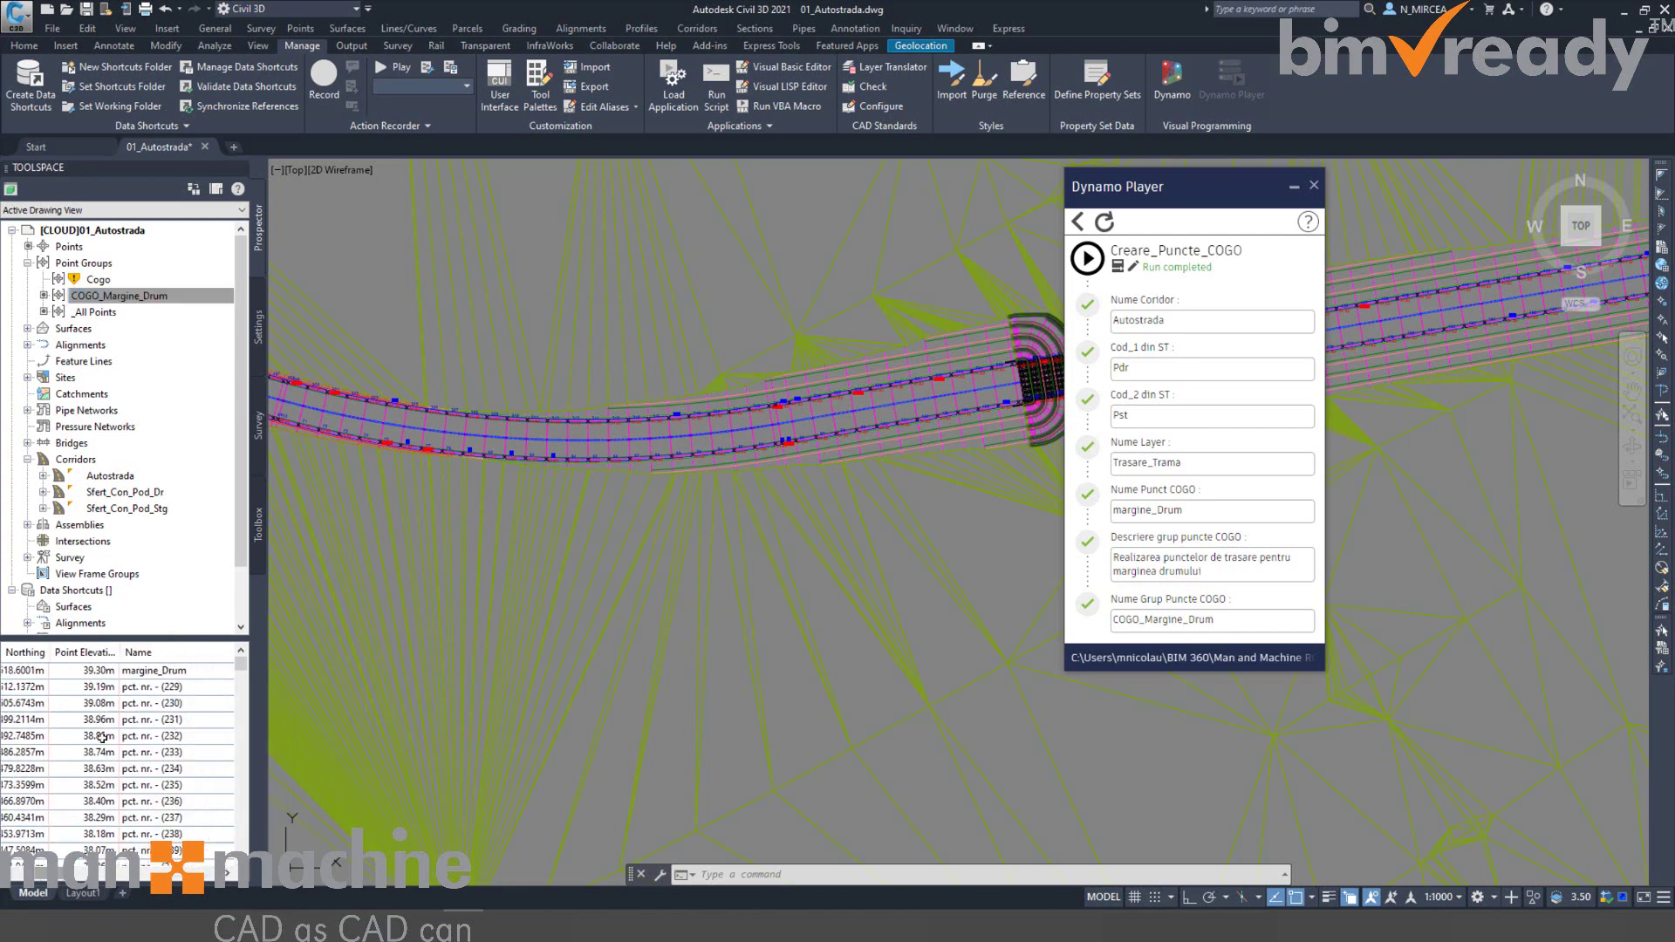
Select points margine_Drum, 229, 231, 232 and 234, then compare against the _All Points group.
click(145, 670)
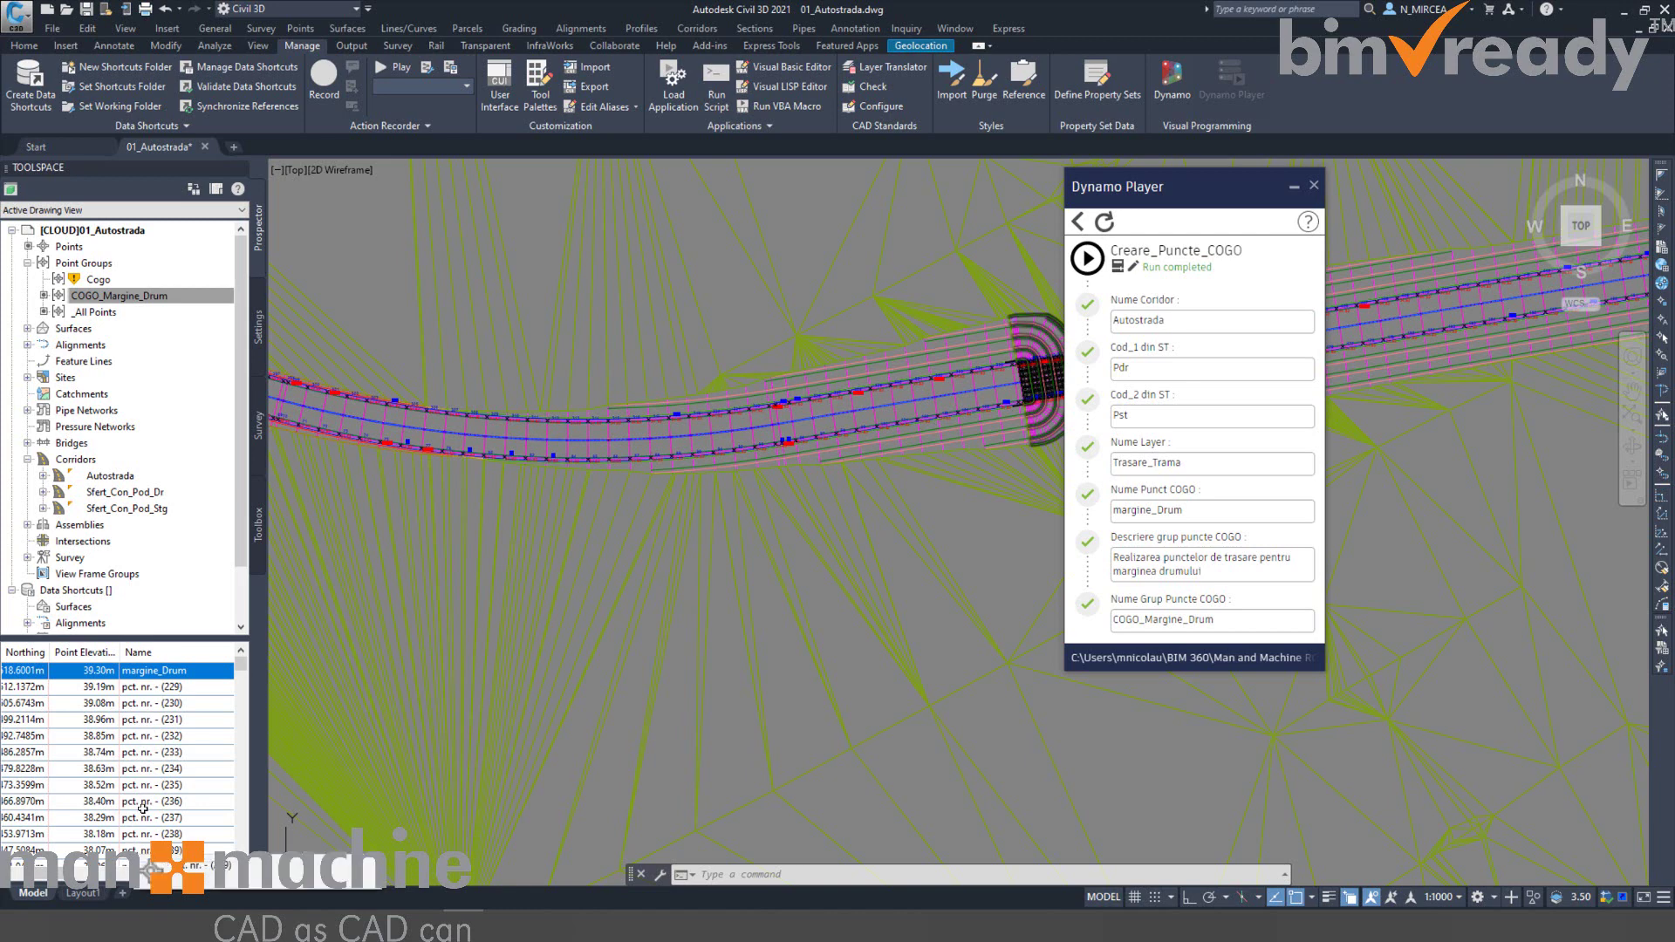
click(147, 722)
click(144, 767)
click(144, 687)
click(144, 737)
click(144, 769)
drag(66, 873, 37, 873)
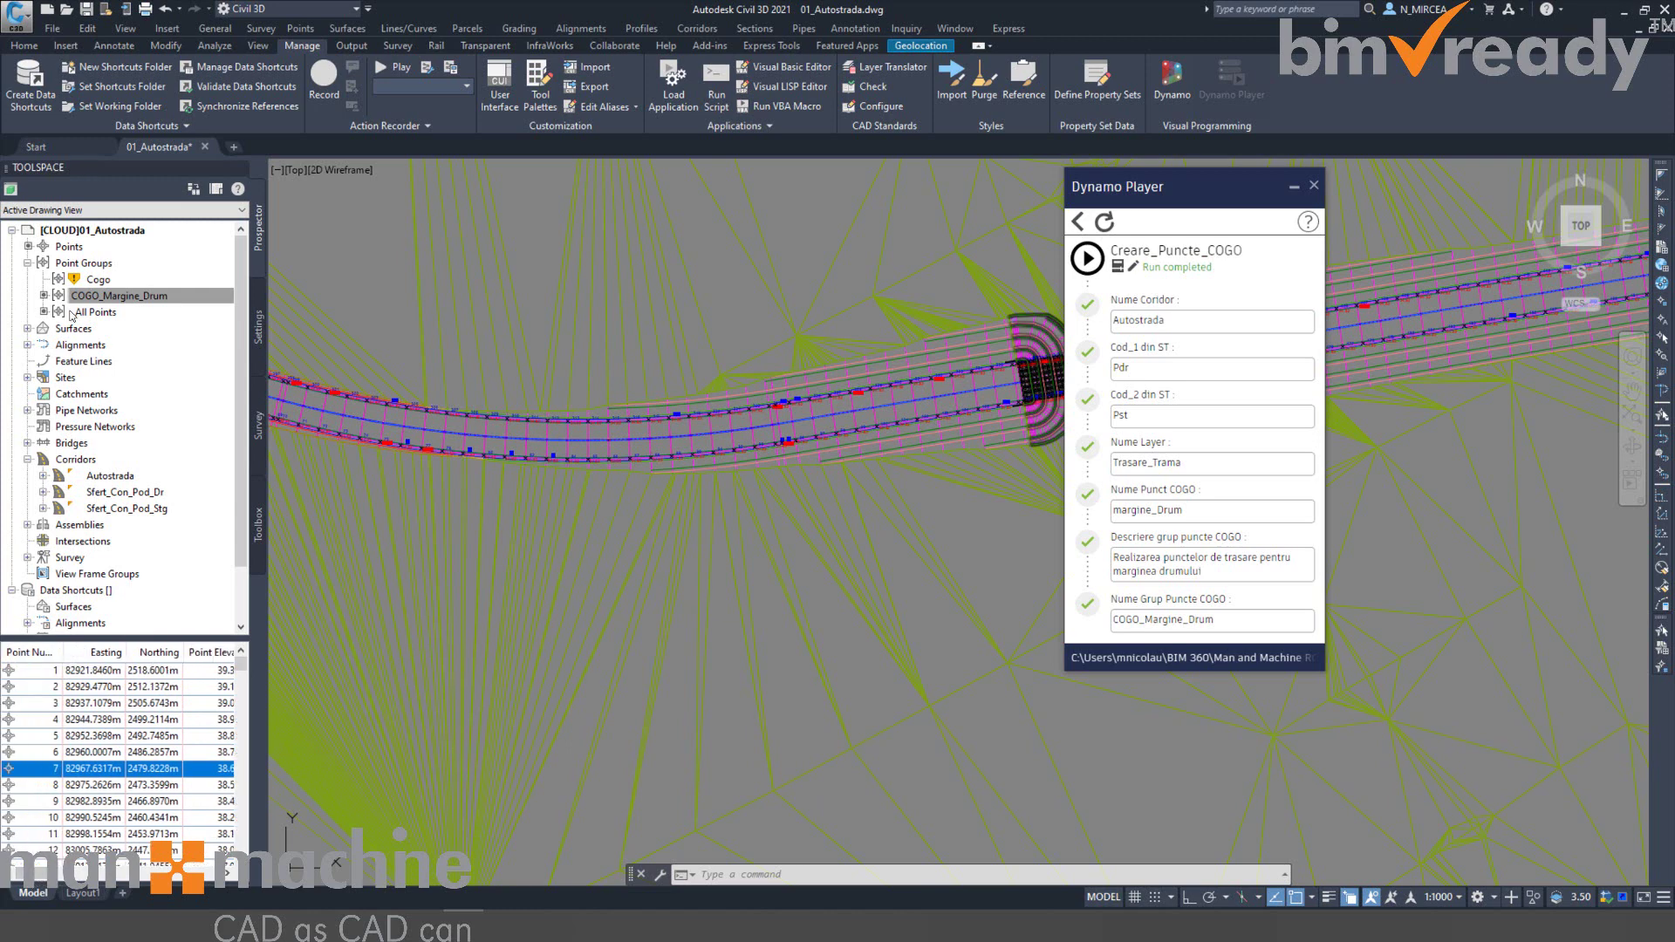
click(74, 312)
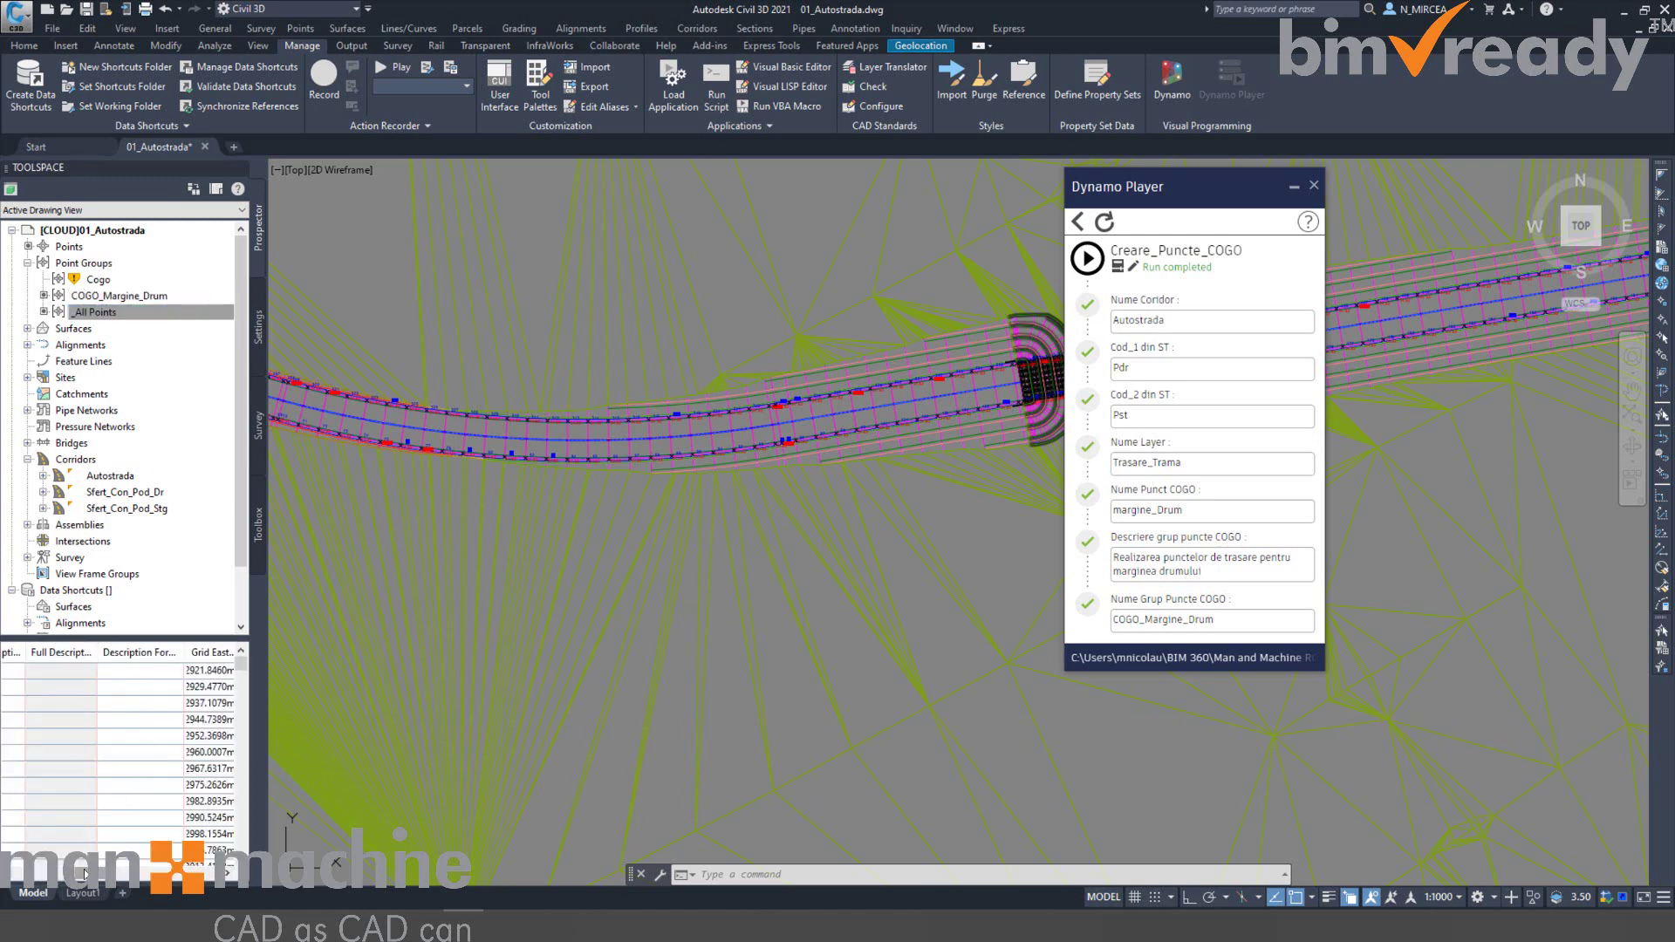
click(115, 296)
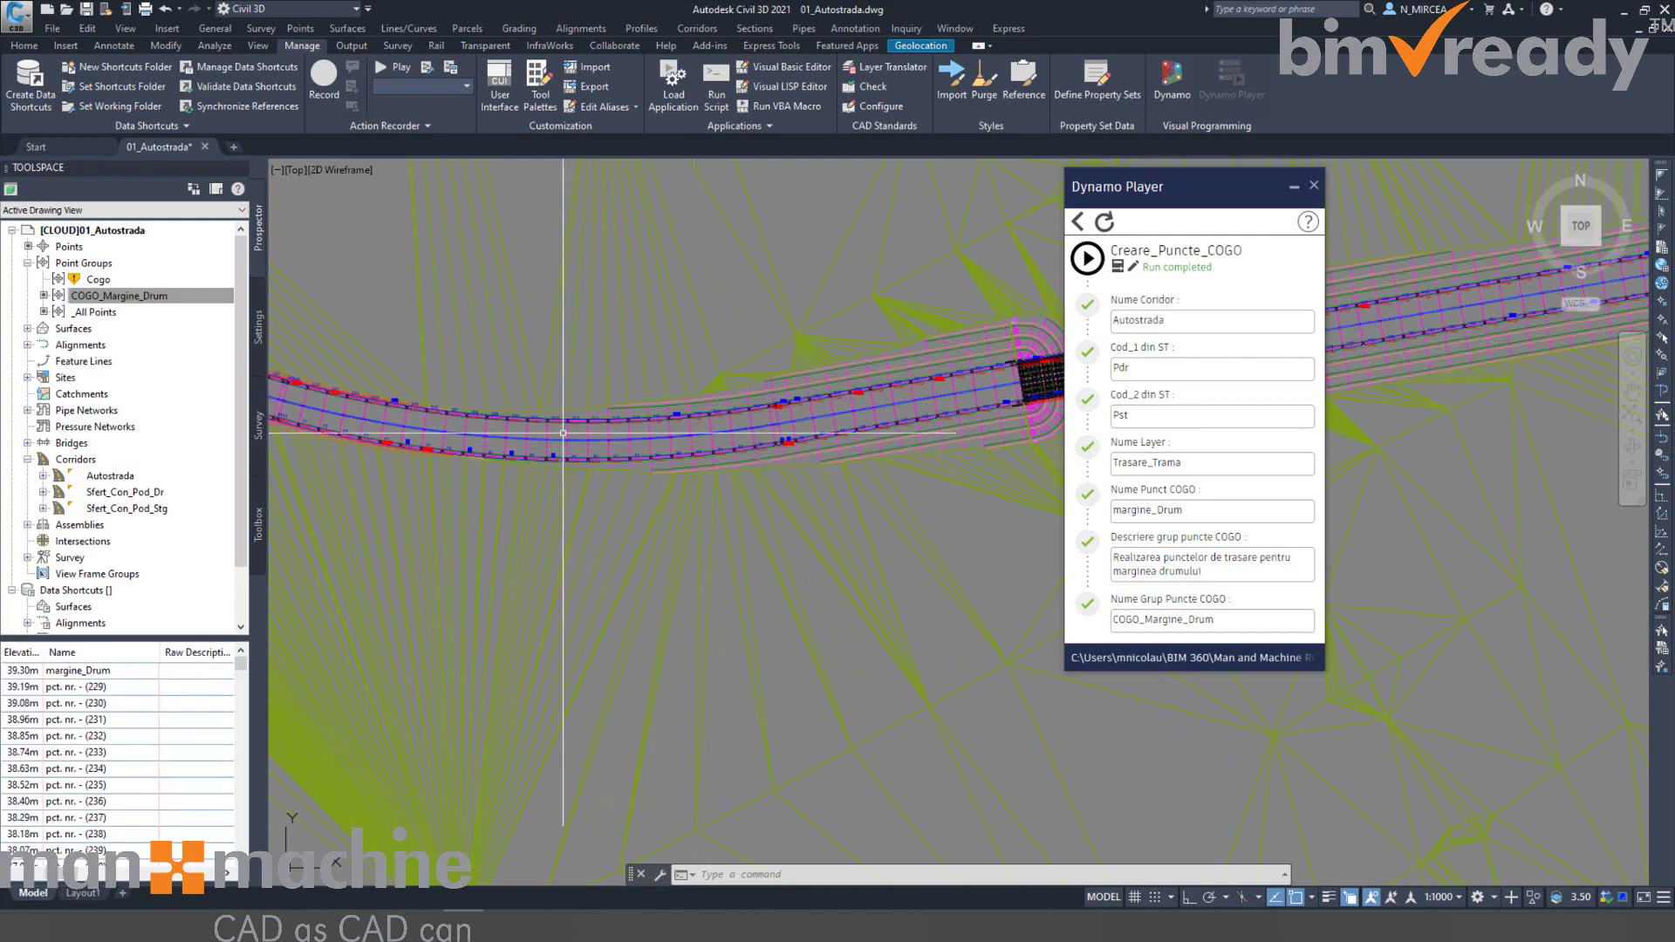
Glance at the Excel coordinates, then back in Civil 3D inspect the COGO_Margine_Drum points in plan.
click(462, 926)
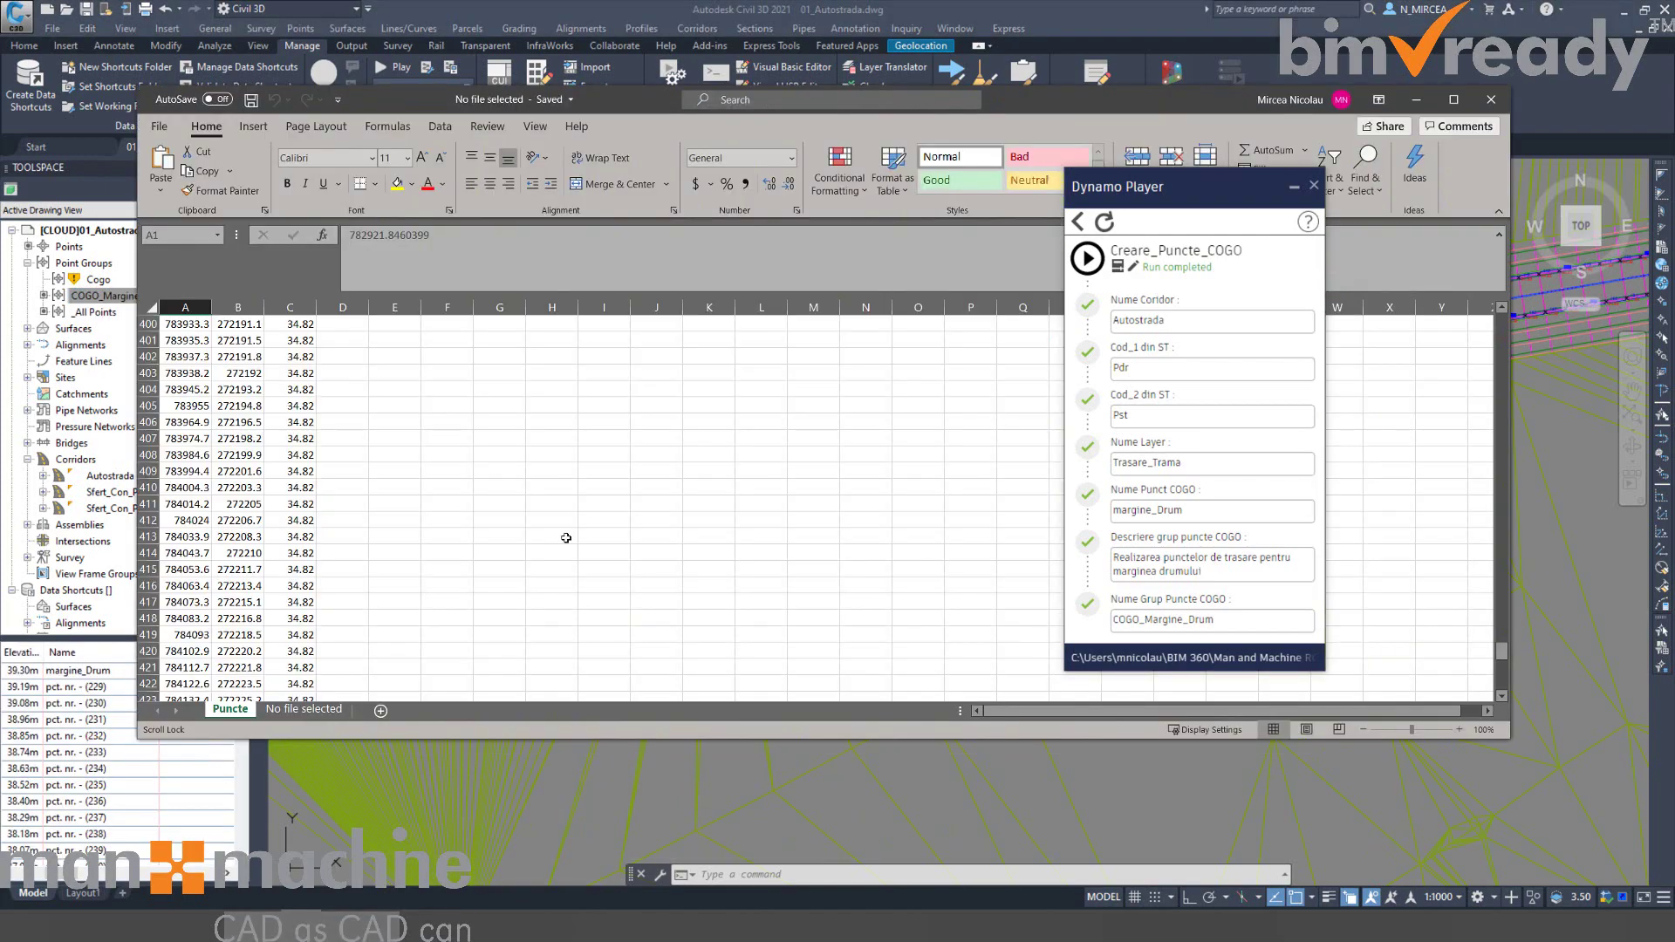
scroll(349, 407, up, 20)
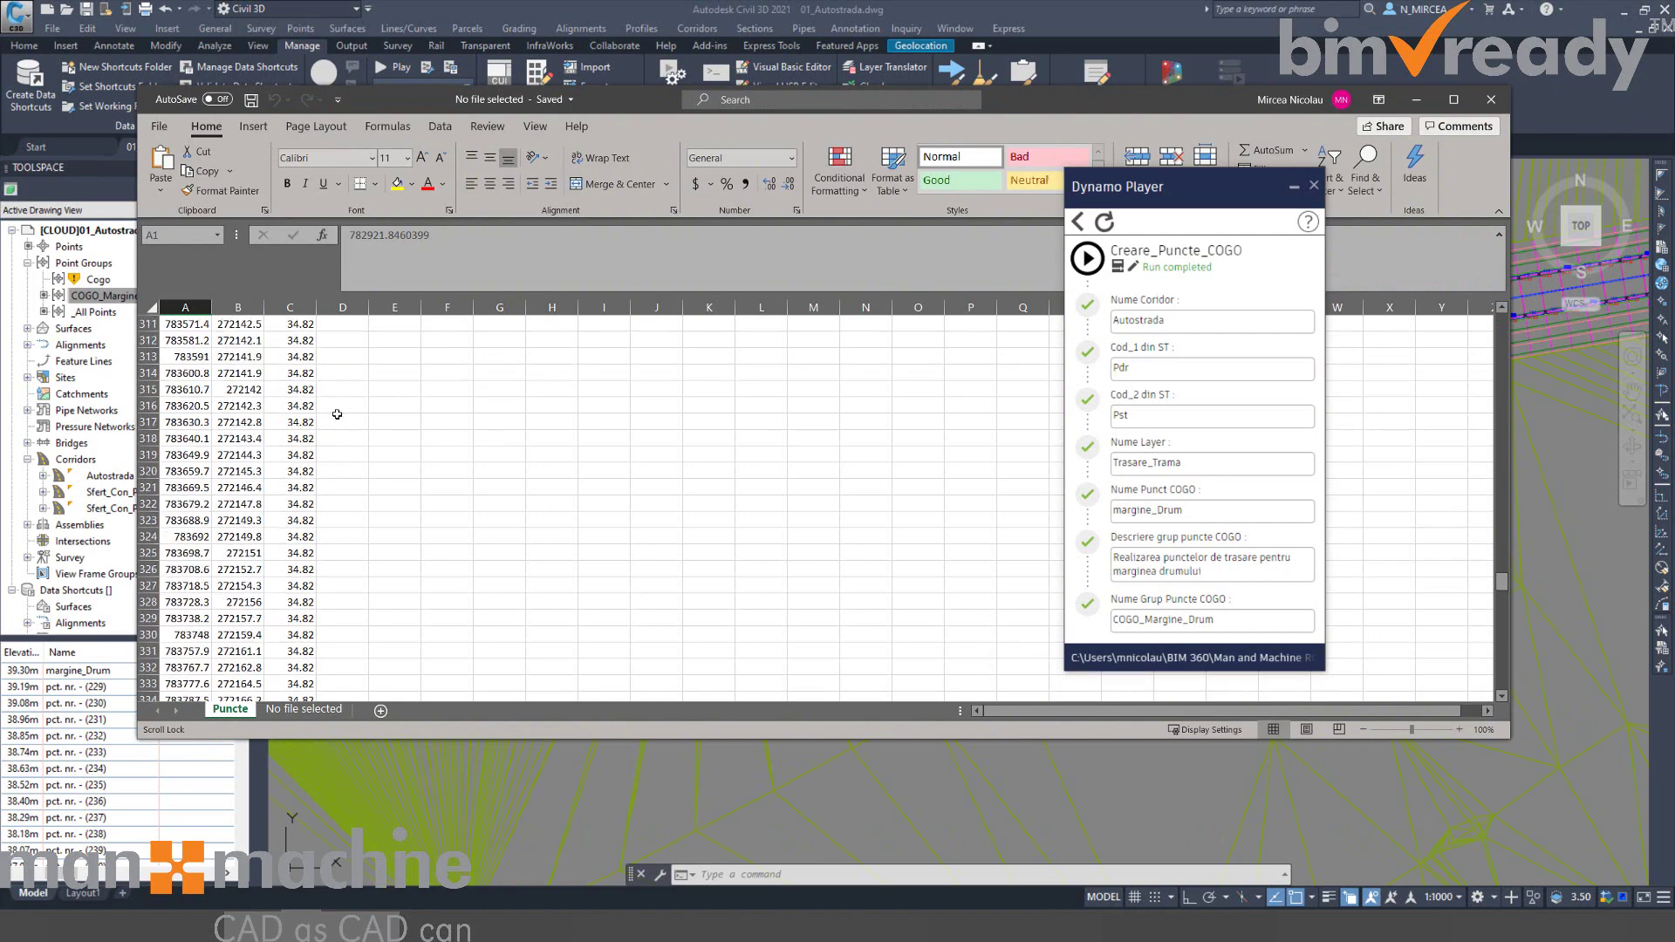
click(617, 809)
right_click(132, 299)
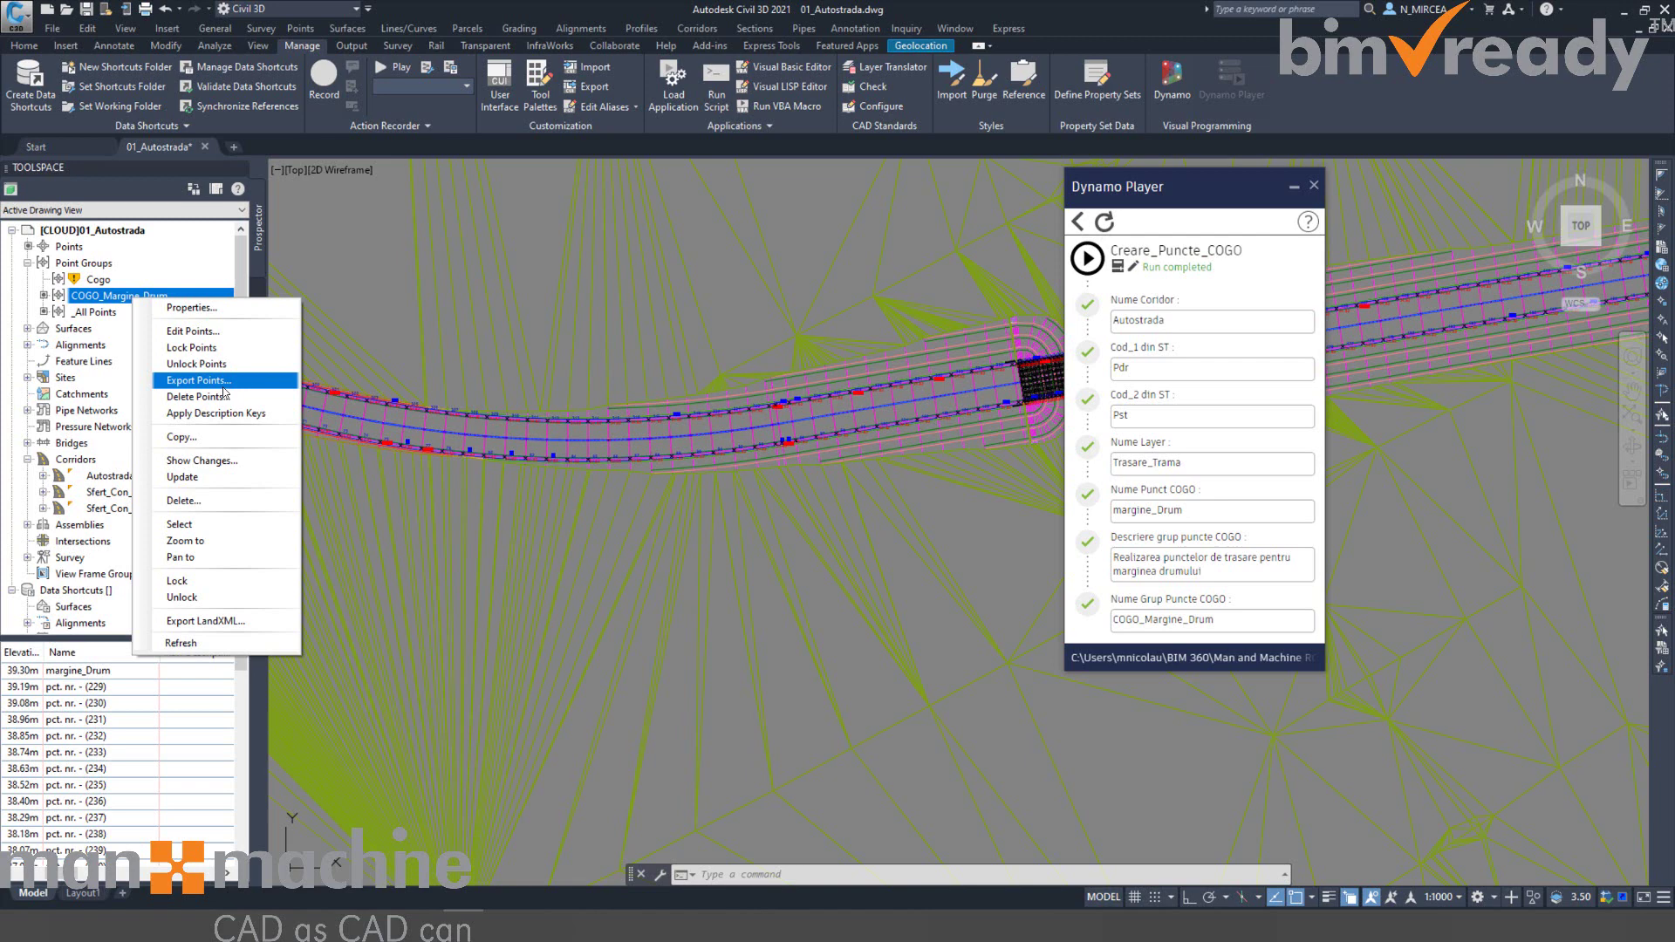
click(357, 292)
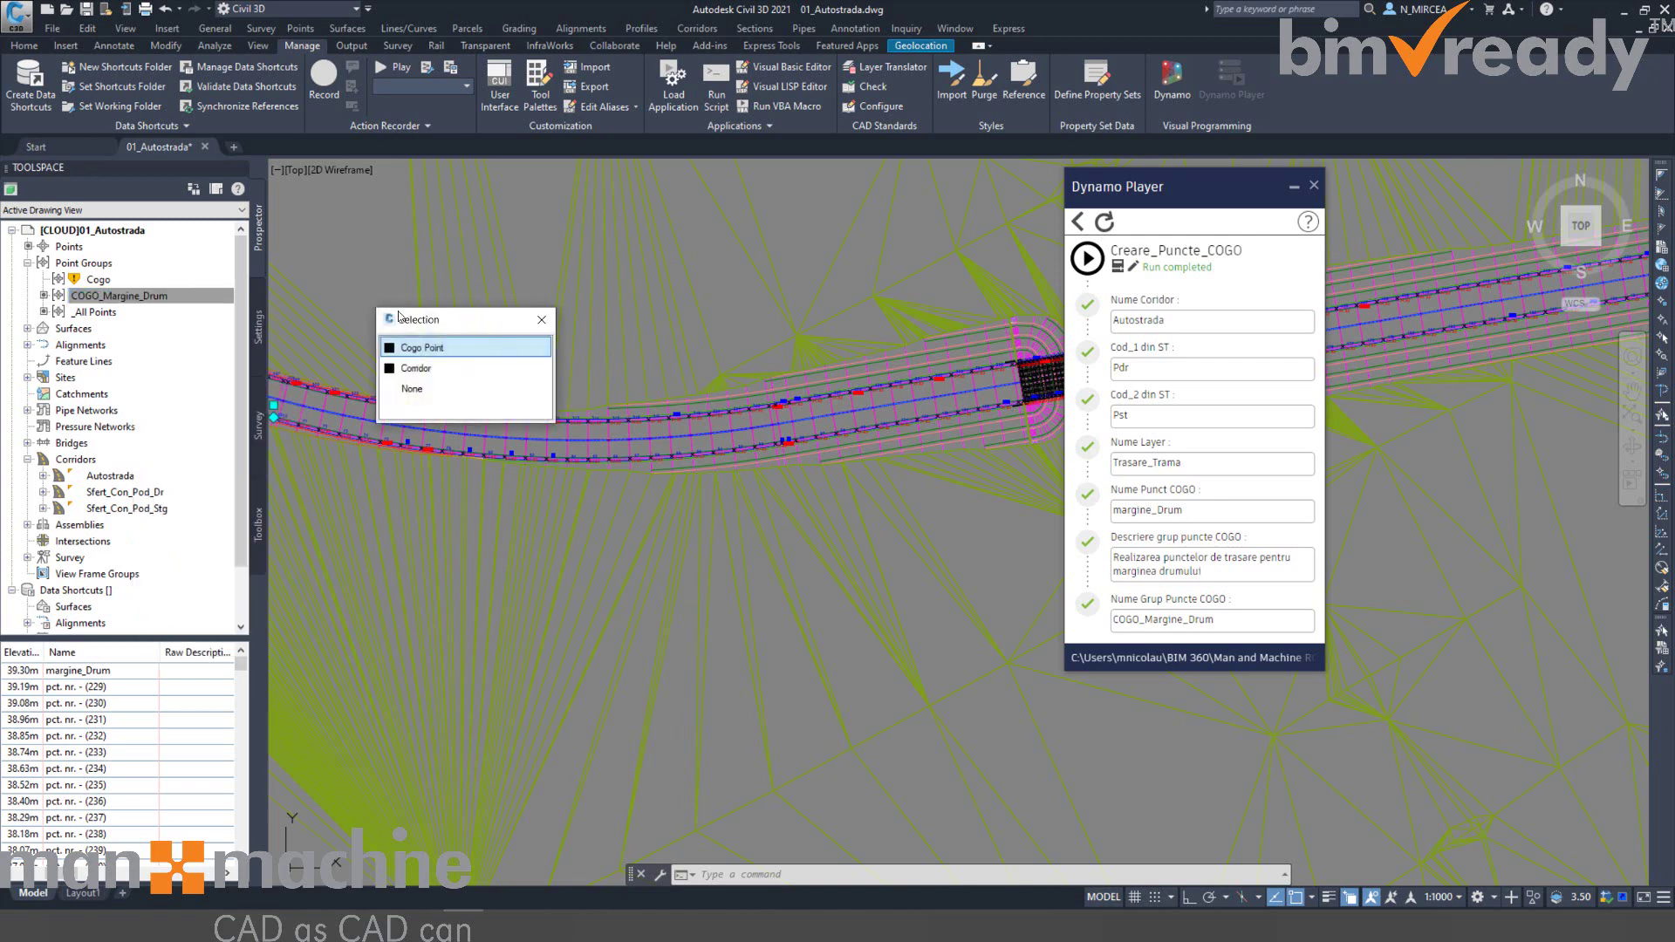
click(375, 214)
click(382, 256)
key(Escape)
scroll(582, 421, up, 8)
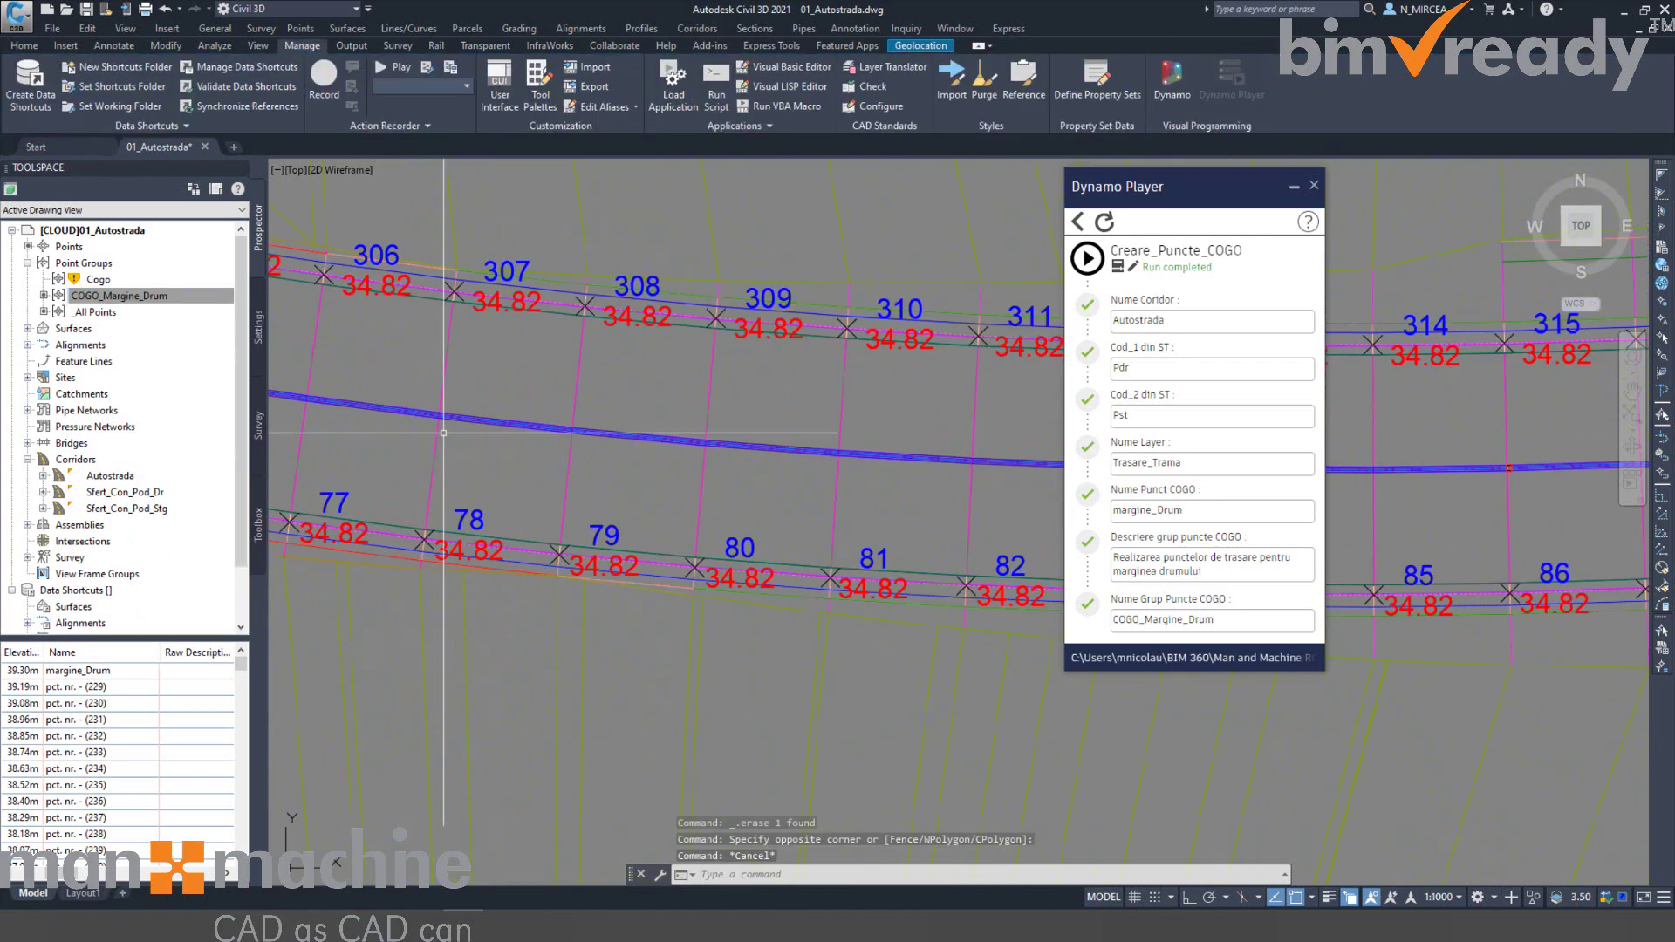
middle_drag(581, 335, 164, 401)
middle_drag(767, 474, 366, 443)
middle_drag(857, 464, 541, 454)
middle_drag(991, 479, 561, 489)
middle_drag(857, 442, 303, 558)
middle_drag(821, 415, 369, 479)
scroll(869, 427, up, 3)
middle_drag(869, 428, 503, 470)
middle_drag(728, 454, 381, 484)
scroll(381, 485, down, 4)
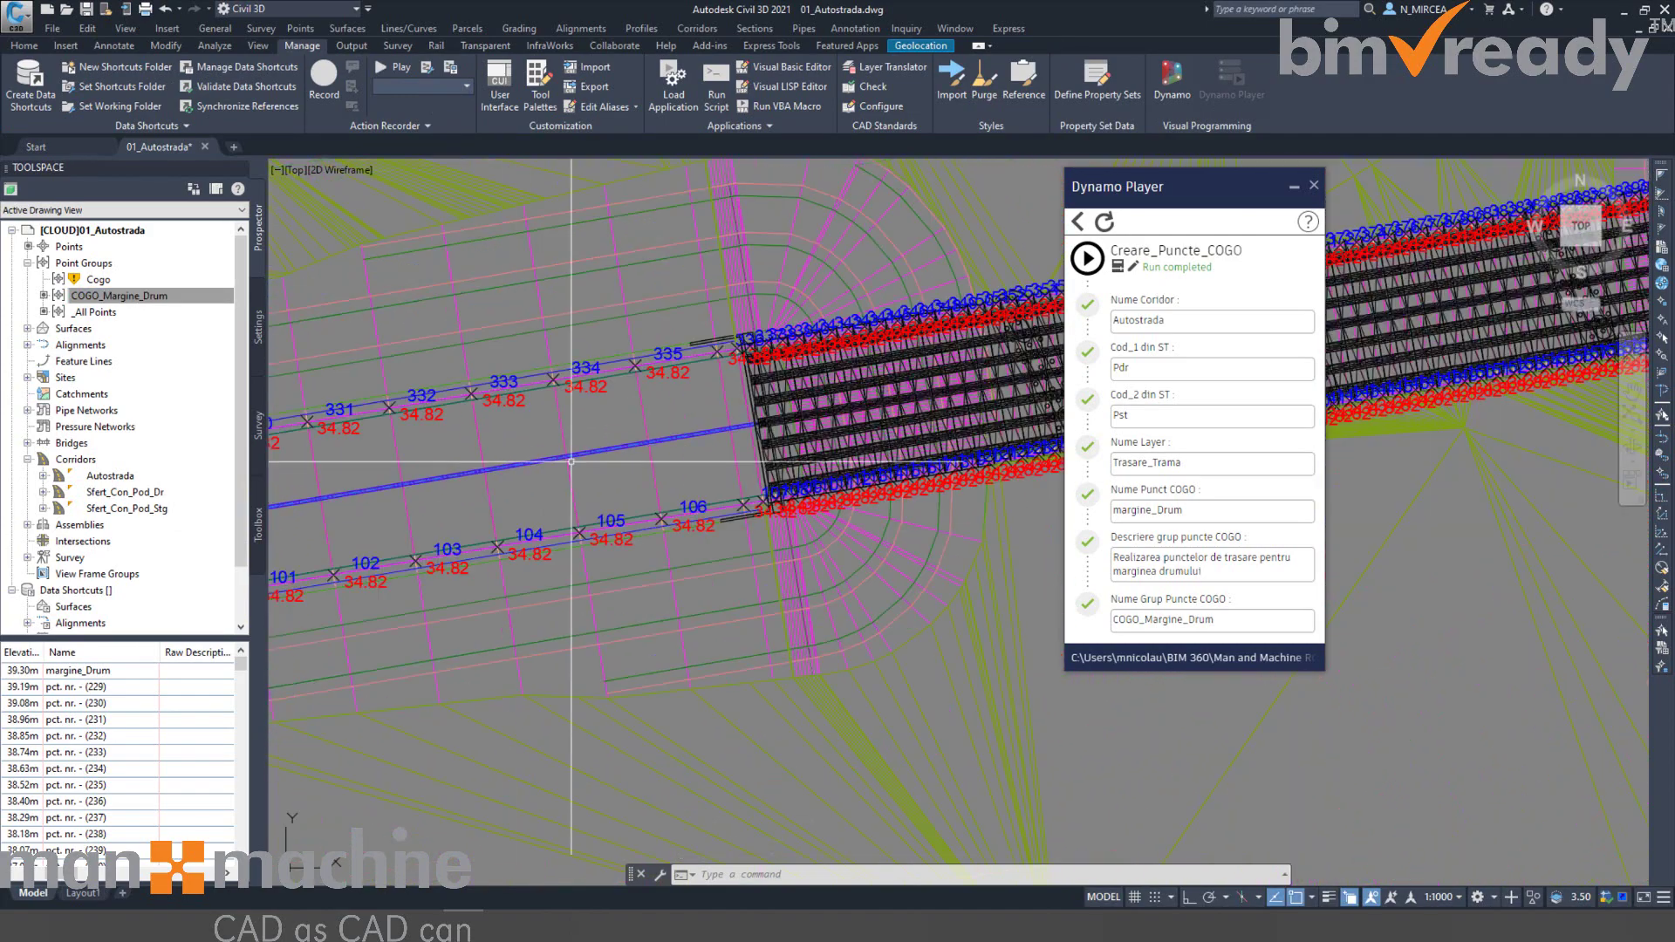
middle_drag(930, 362, 564, 441)
scroll(437, 422, up, 6)
middle_drag(437, 428, 593, 471)
middle_drag(305, 512, 849, 405)
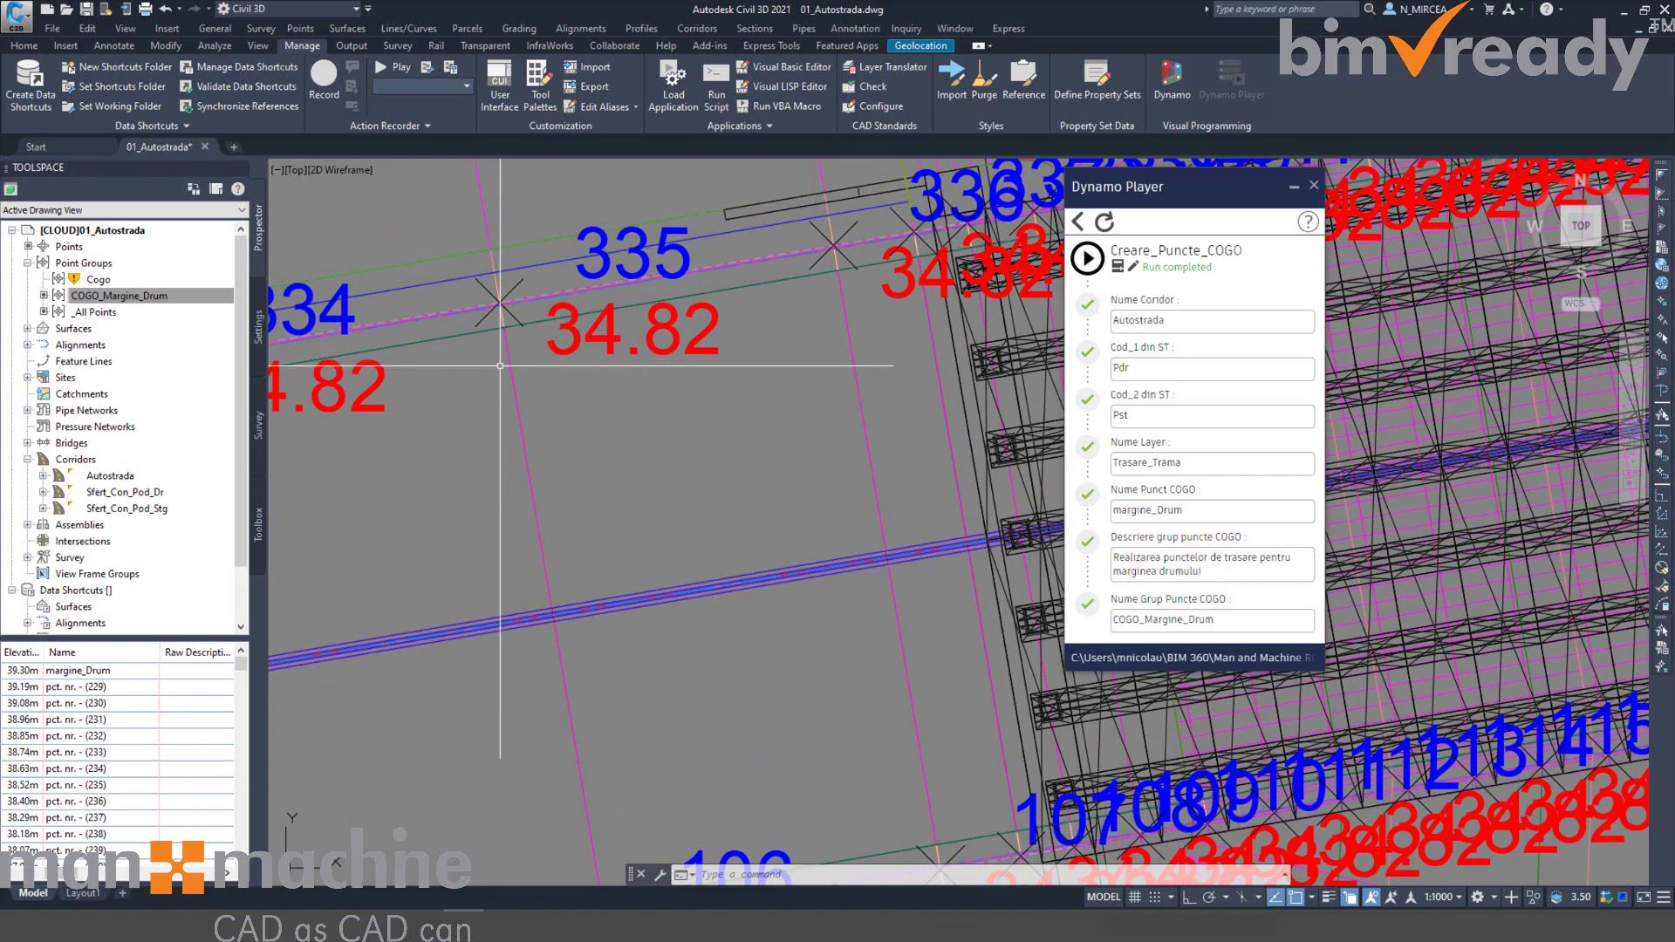
scroll(485, 363, down, 8)
mouse_move(560, 455)
middle_down()
mouse_move(803, 419)
mouse_move(931, 423)
middle_up()
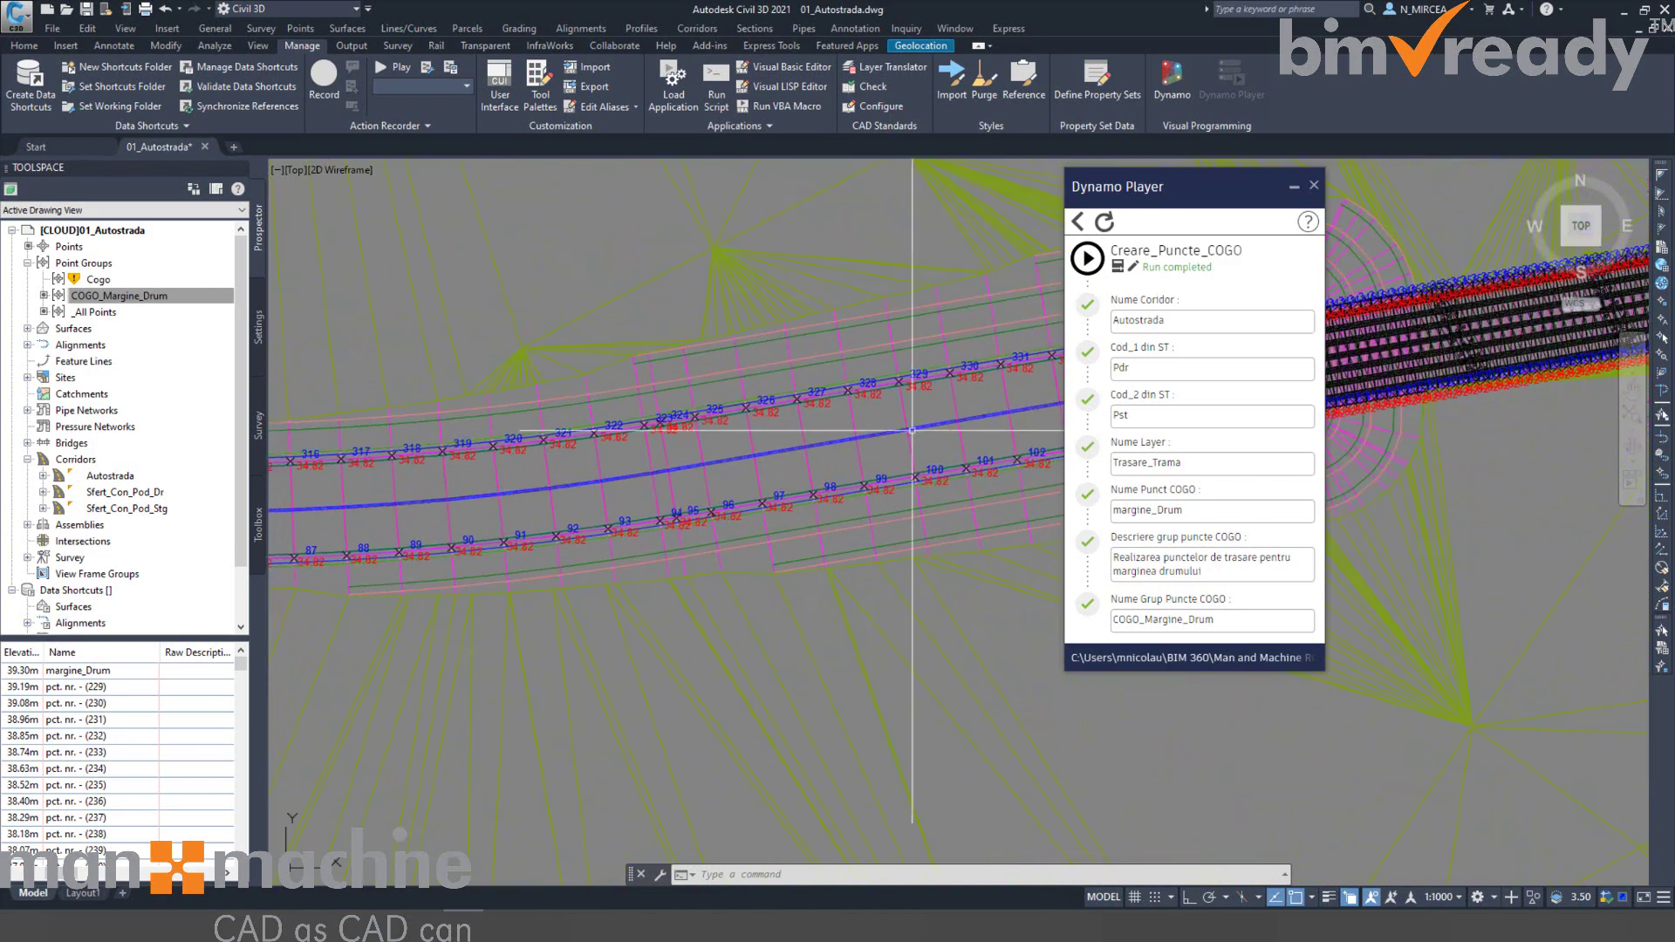
scroll(686, 422, up, 2)
scroll(686, 423, up, 4)
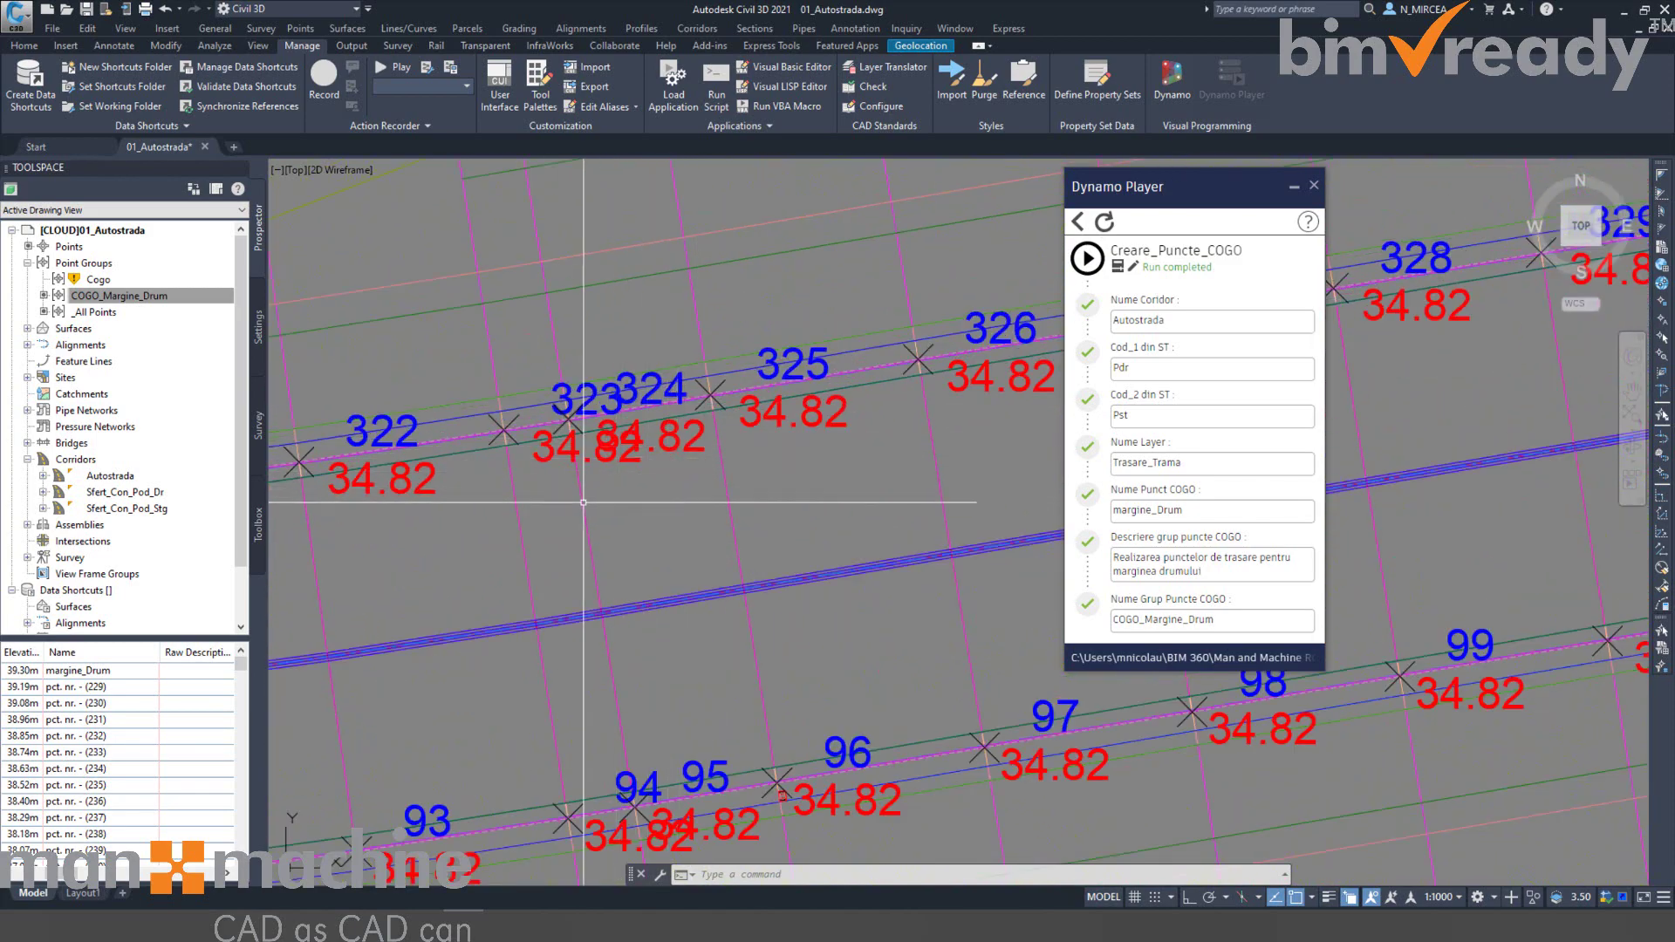
scroll(578, 505, down, 5)
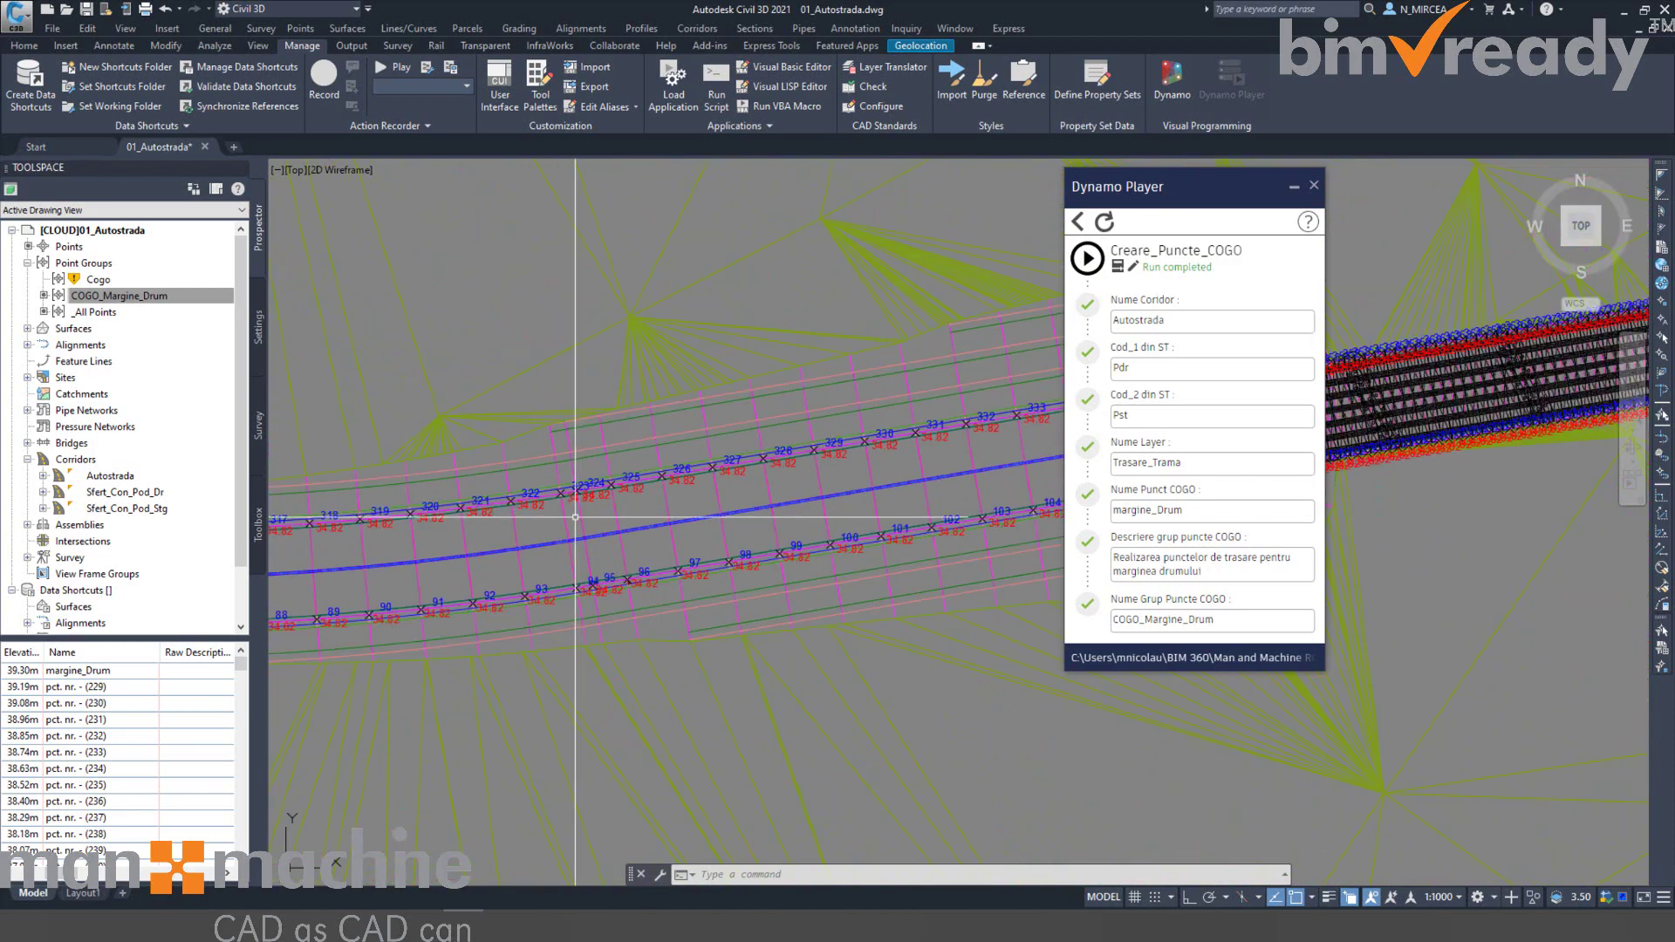
scroll(550, 529, down, 3)
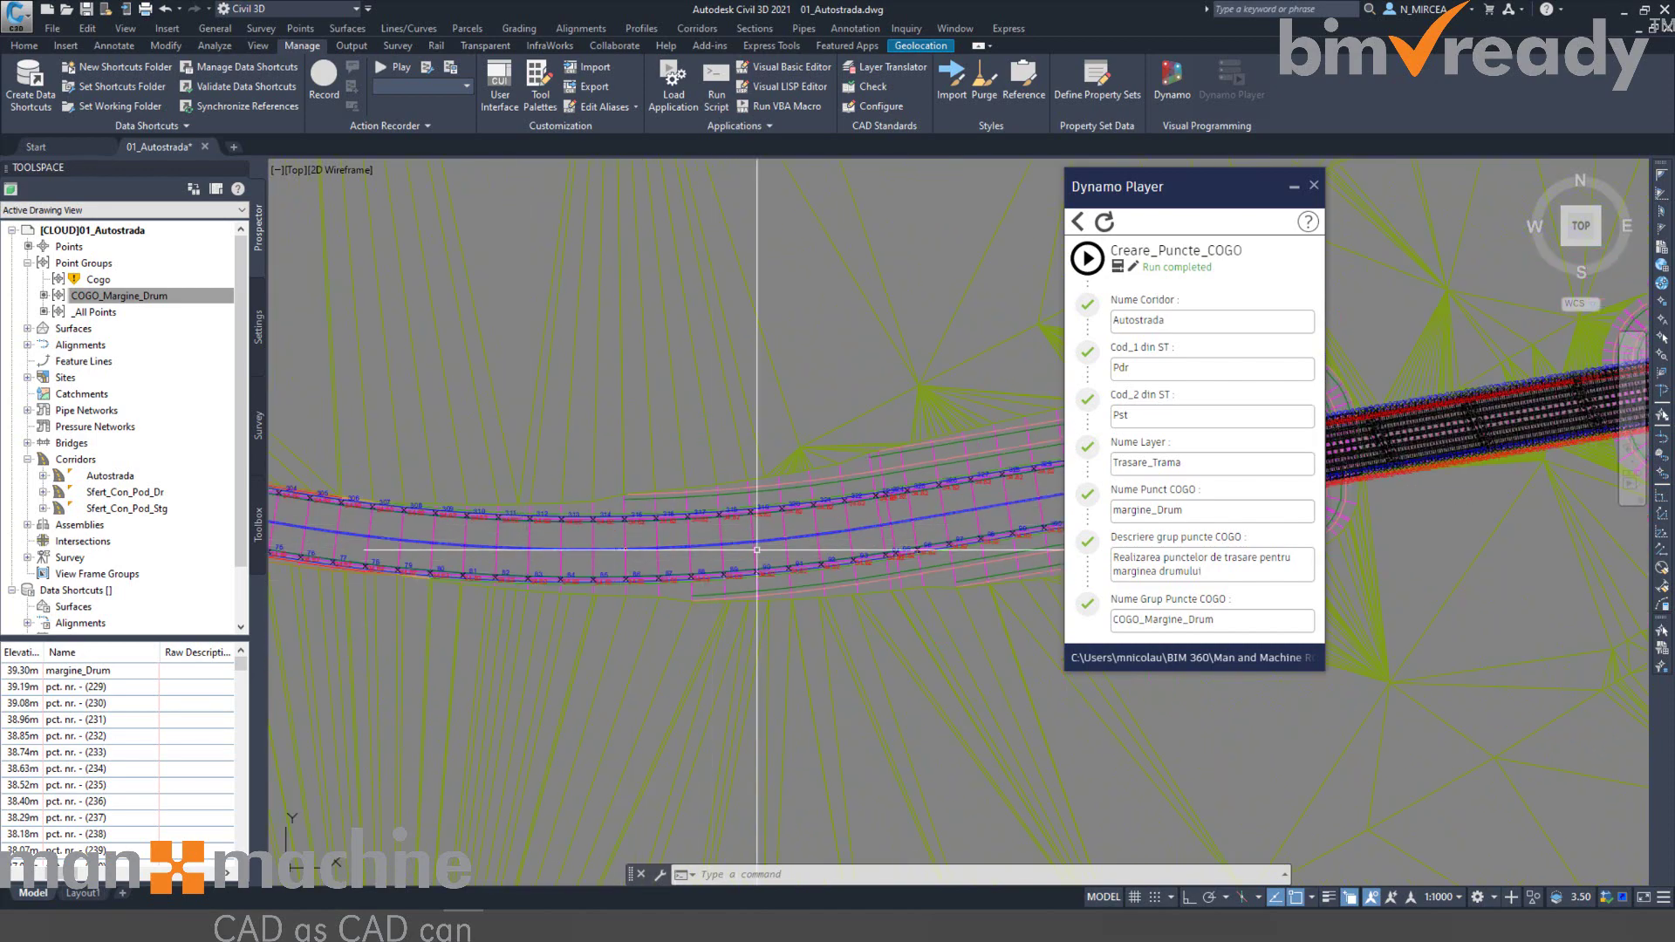
scroll(495, 553, up, 4)
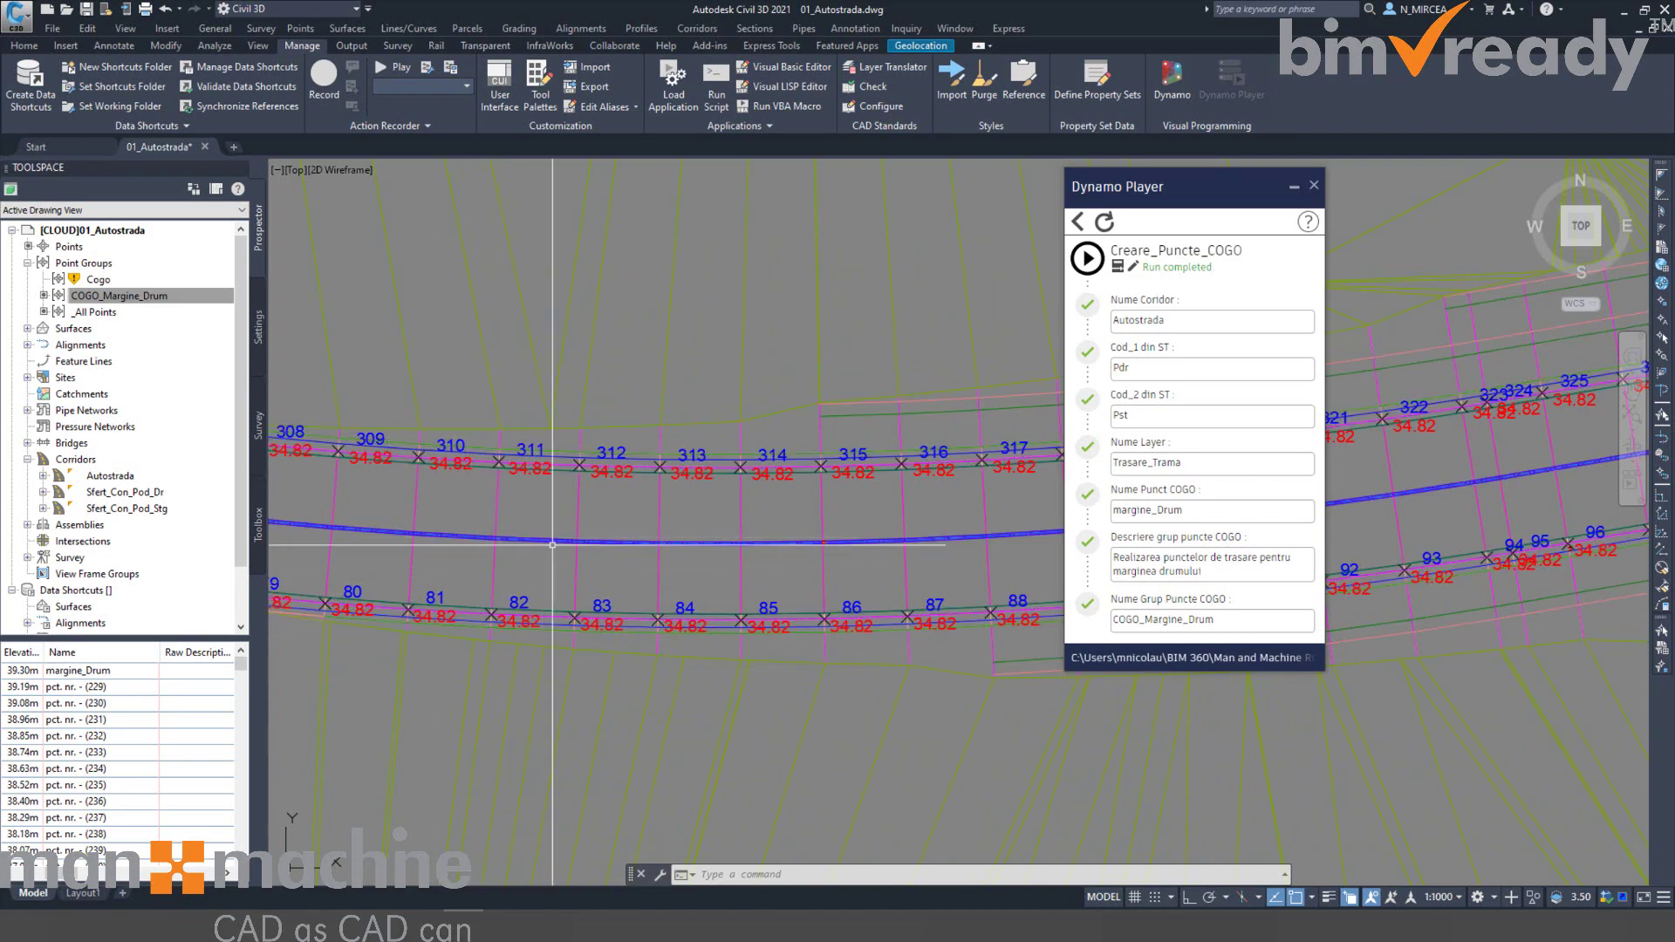
scroll(563, 573, down, 2)
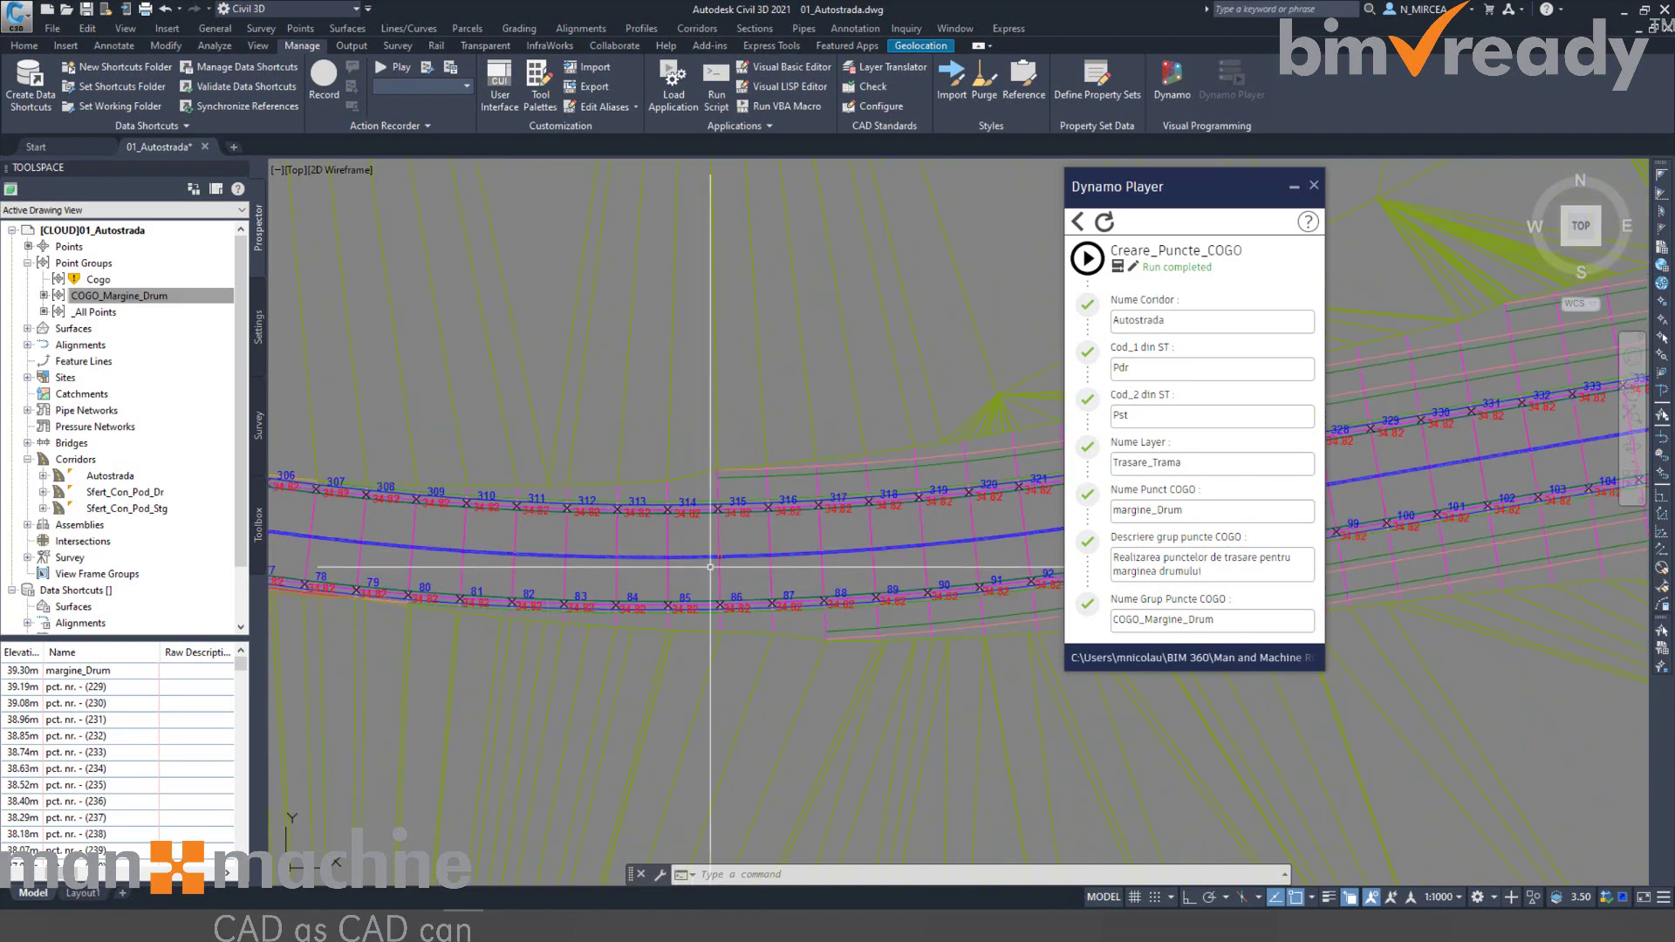
middle_drag(937, 573, 432, 562)
scroll(697, 541, down, 6)
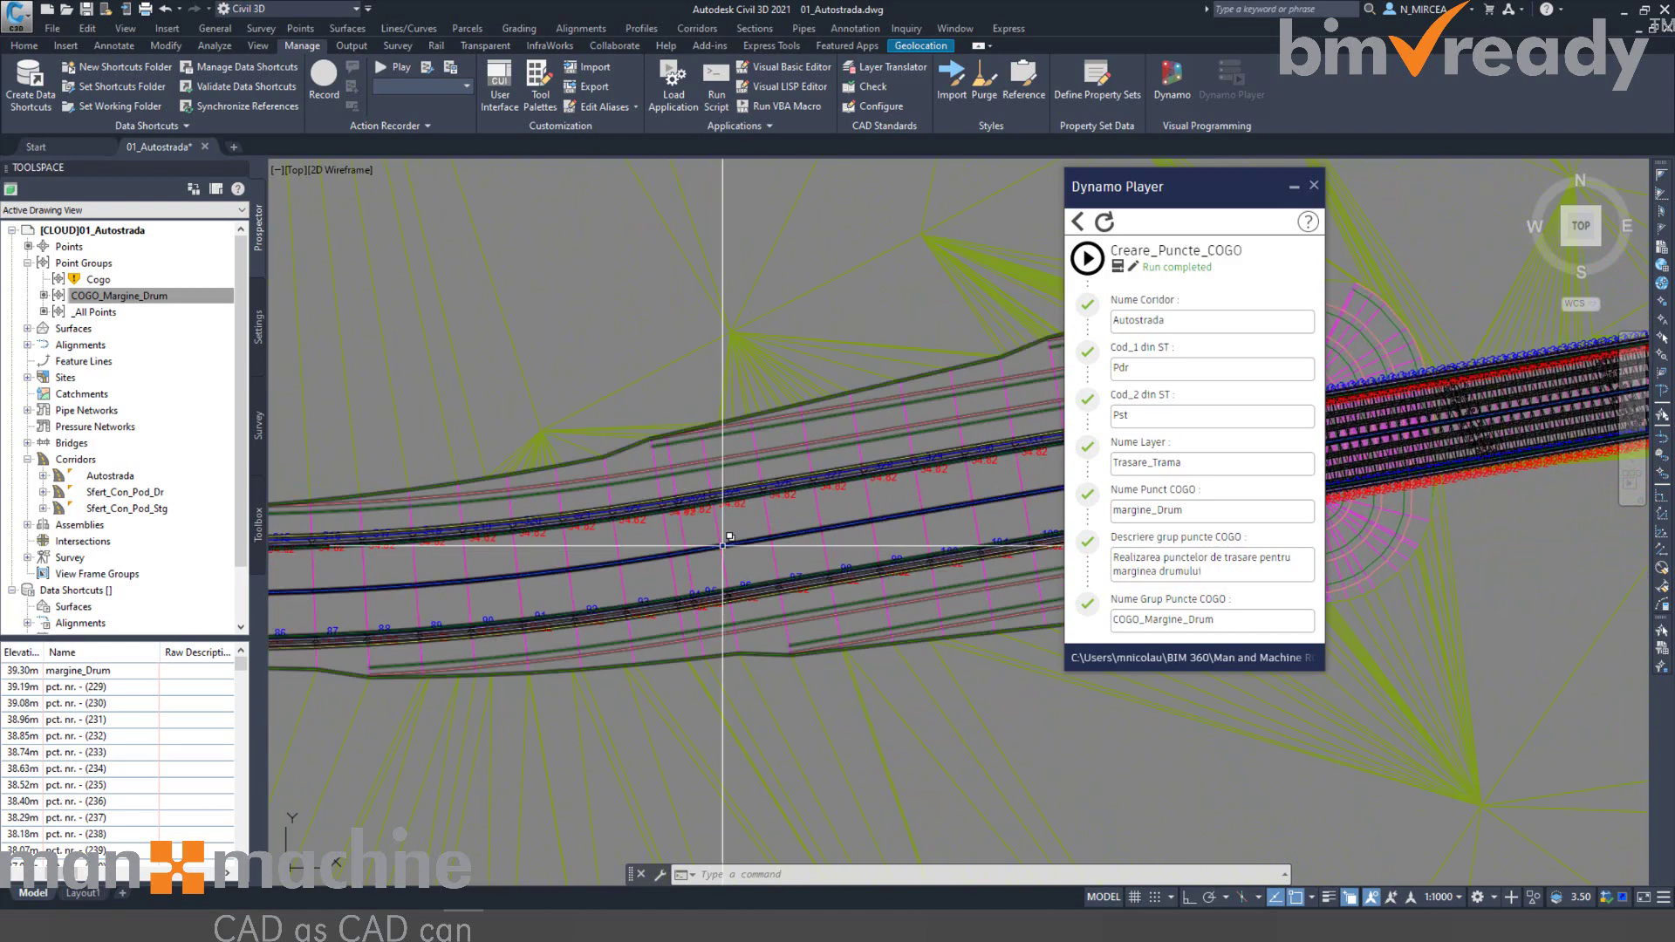
scroll(695, 543, up, 5)
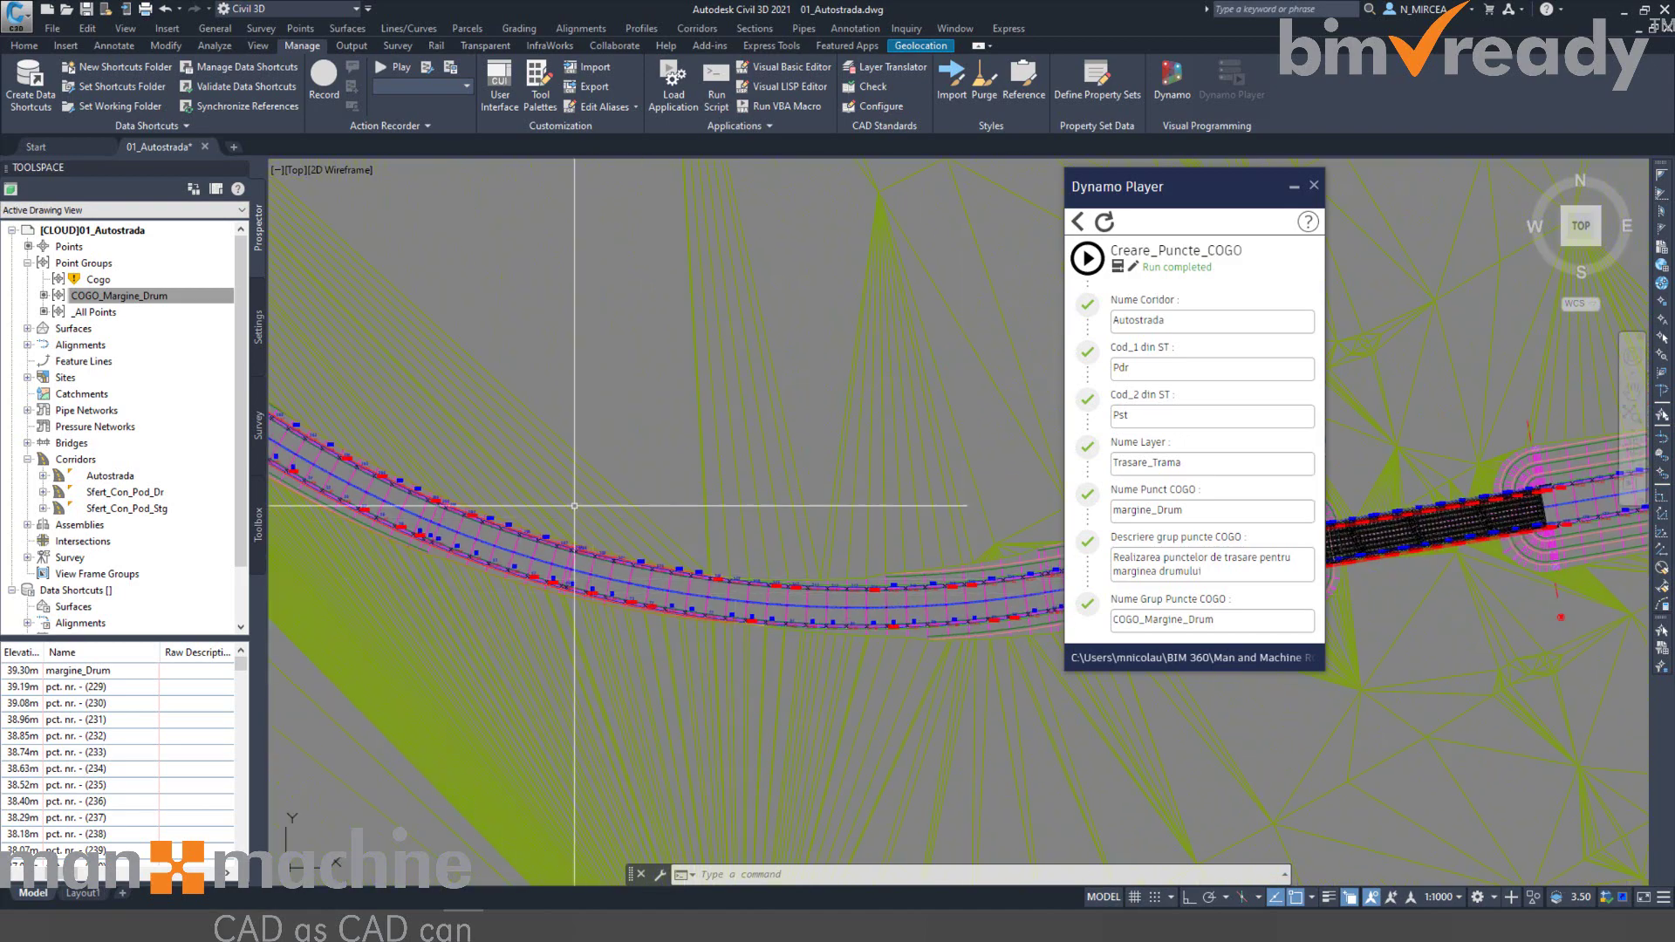
middle_drag(965, 516, 821, 585)
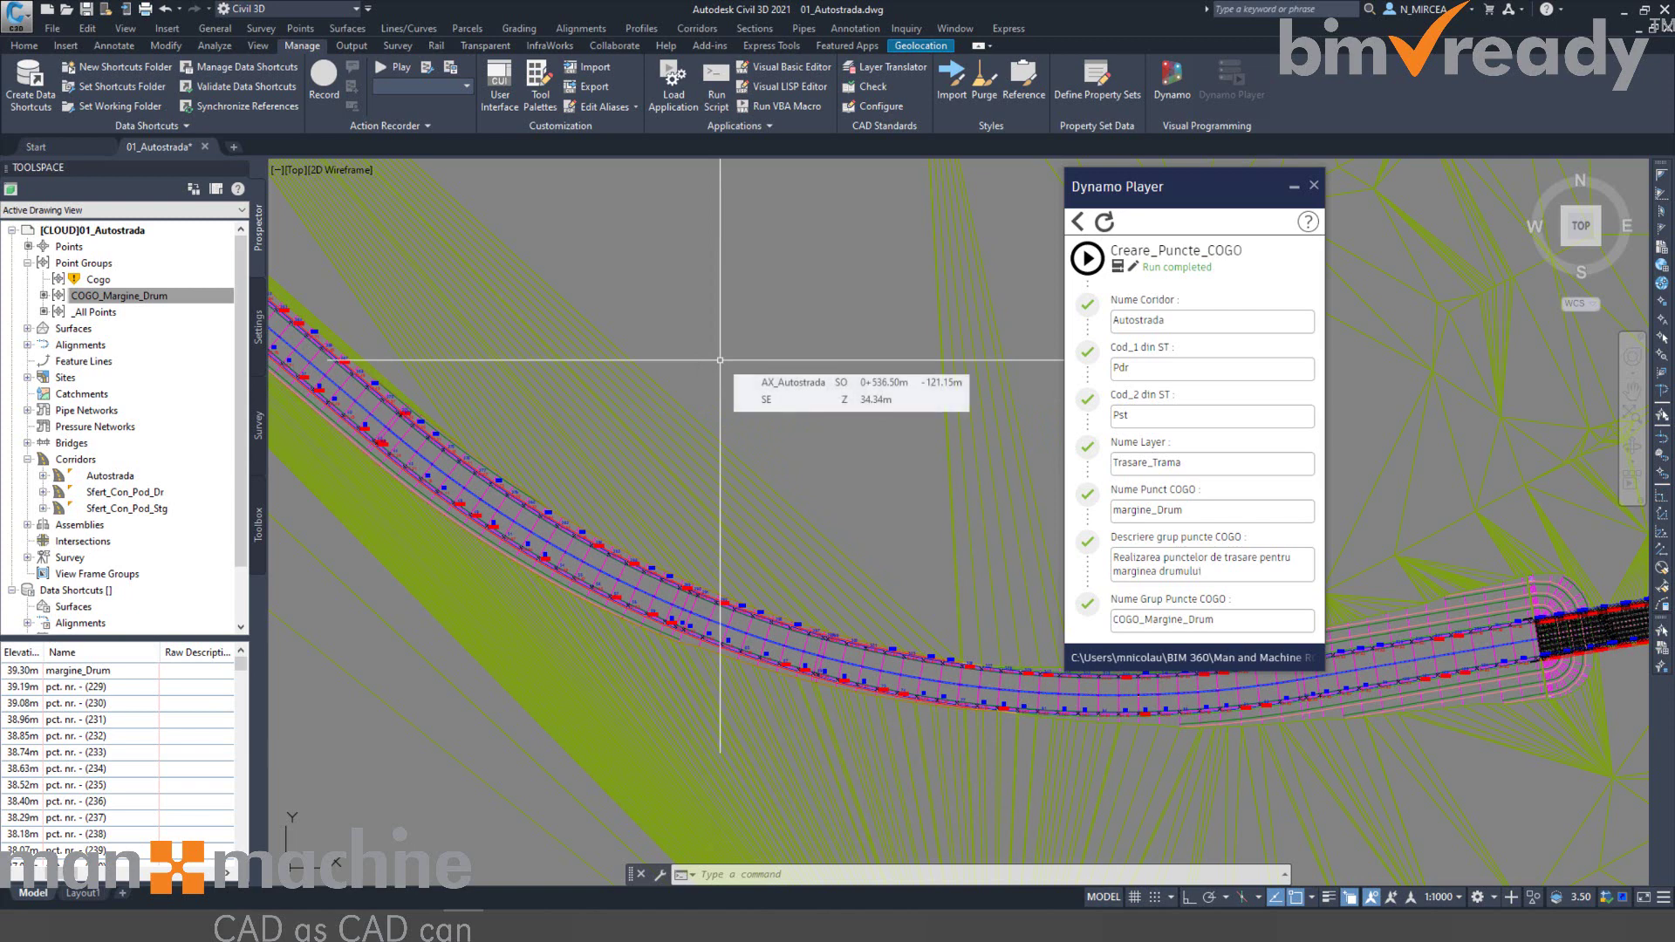
text(pl)
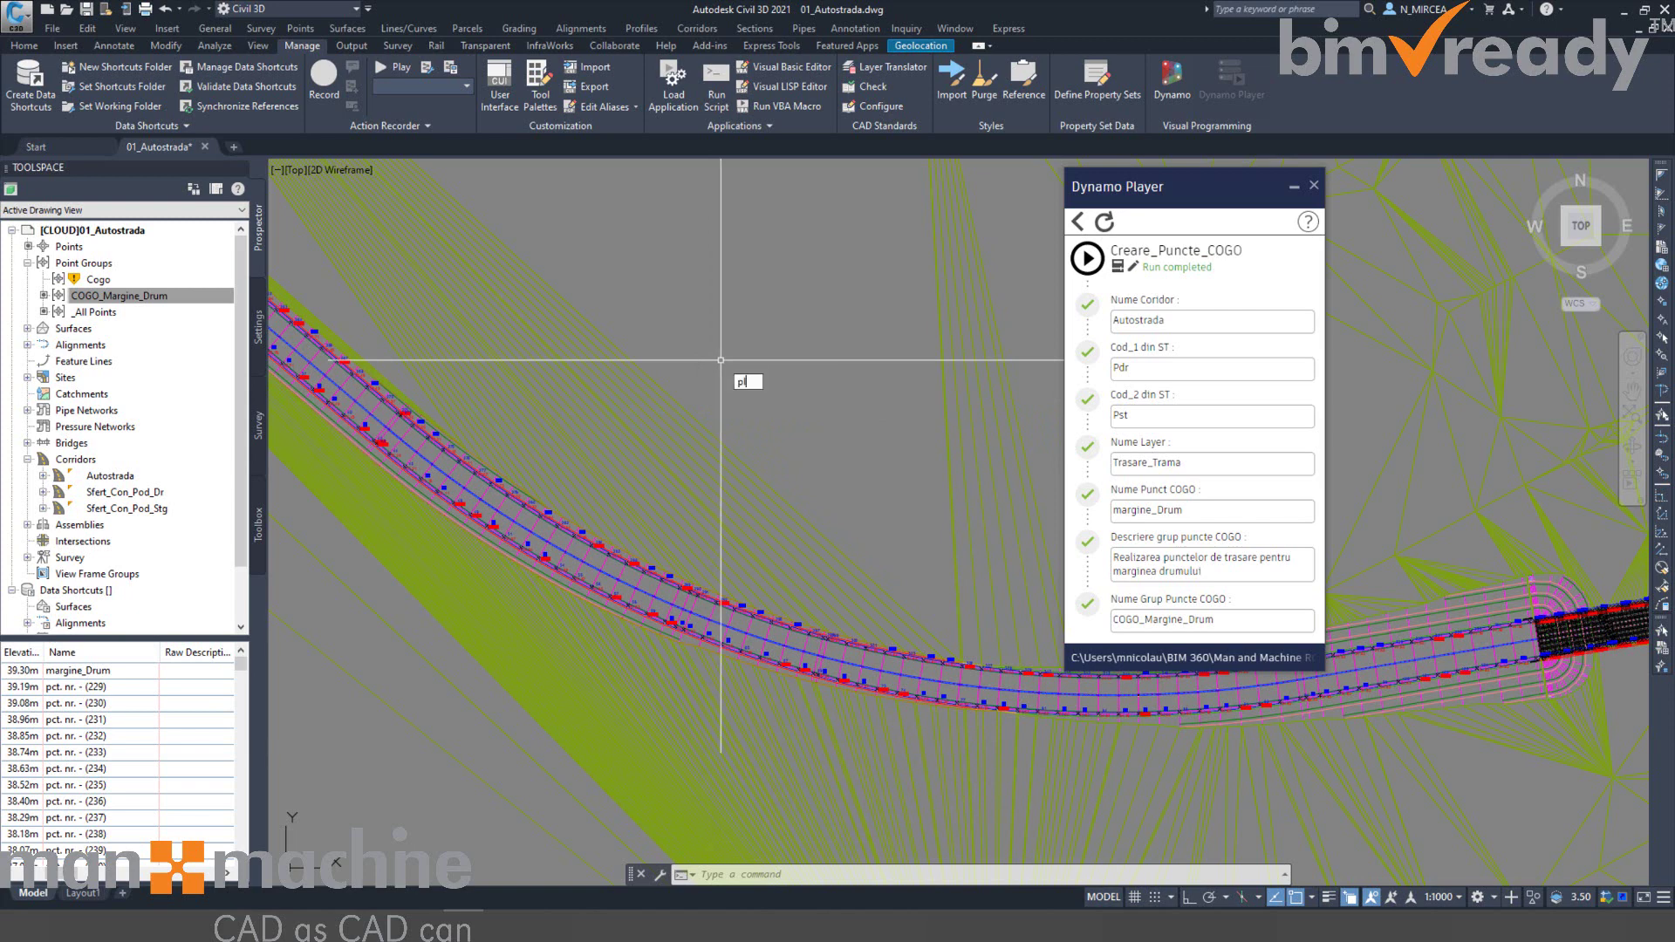
Draw a short two-point test polyline with PL.
key(Return)
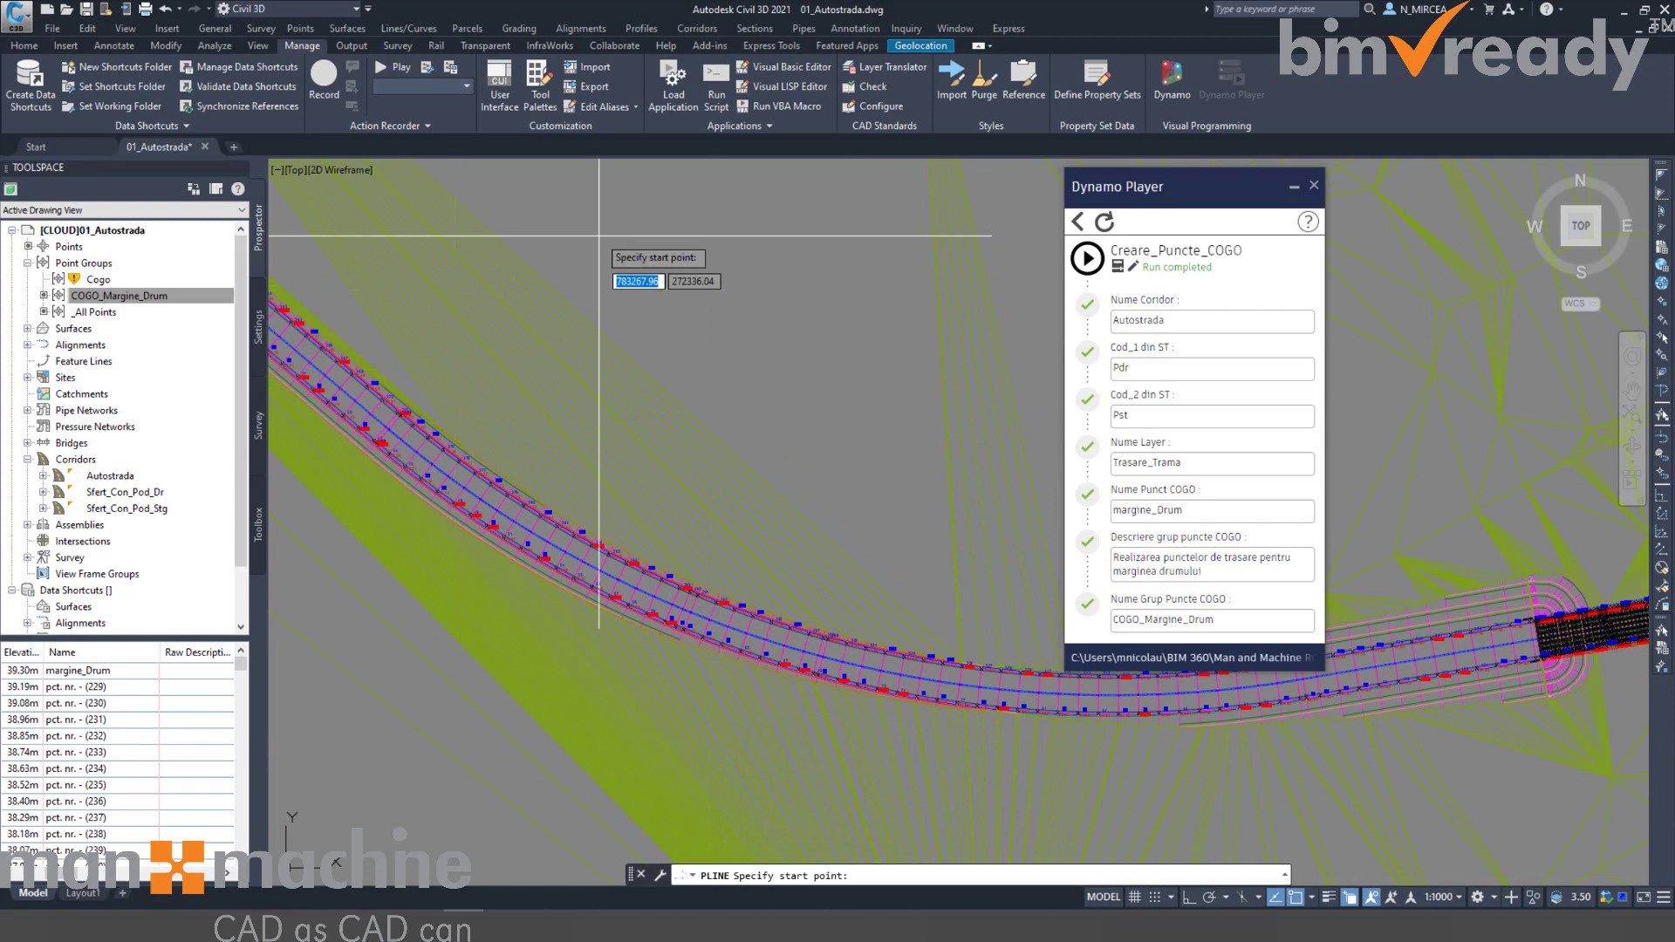
click(802, 252)
click(768, 358)
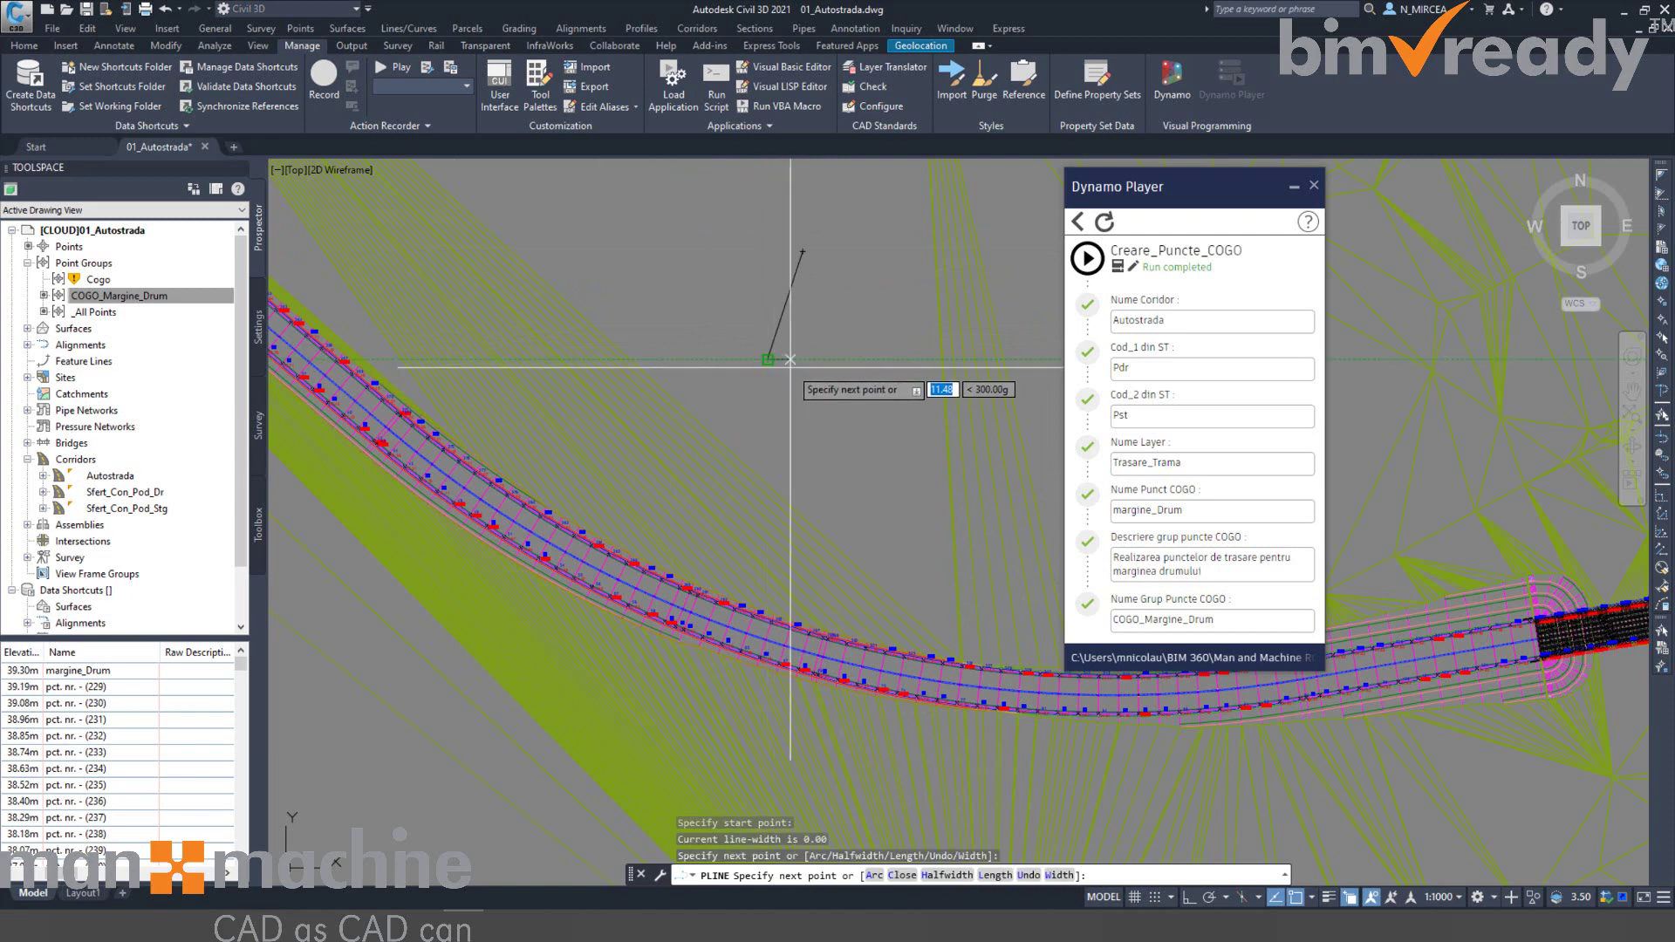
key(Escape)
Erase the test polyline using a window selection and Delete.
scroll(825, 257, up, 2)
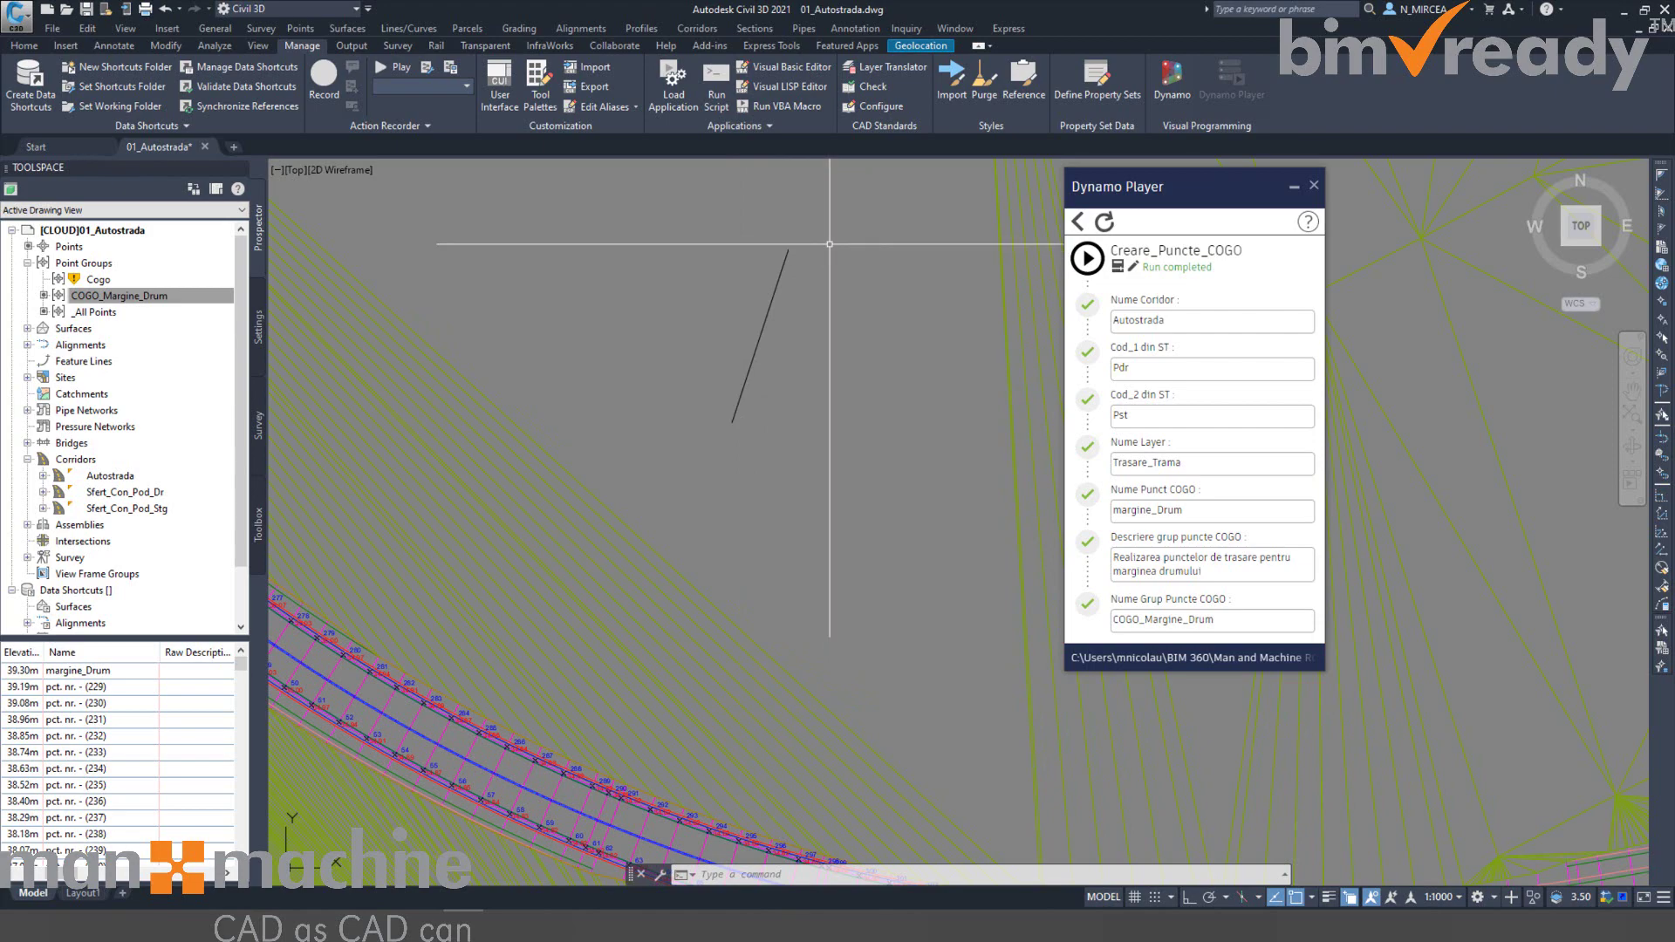
scroll(839, 447, down, 4)
scroll(837, 447, up, 2)
click(804, 424)
click(784, 417)
key(Delete)
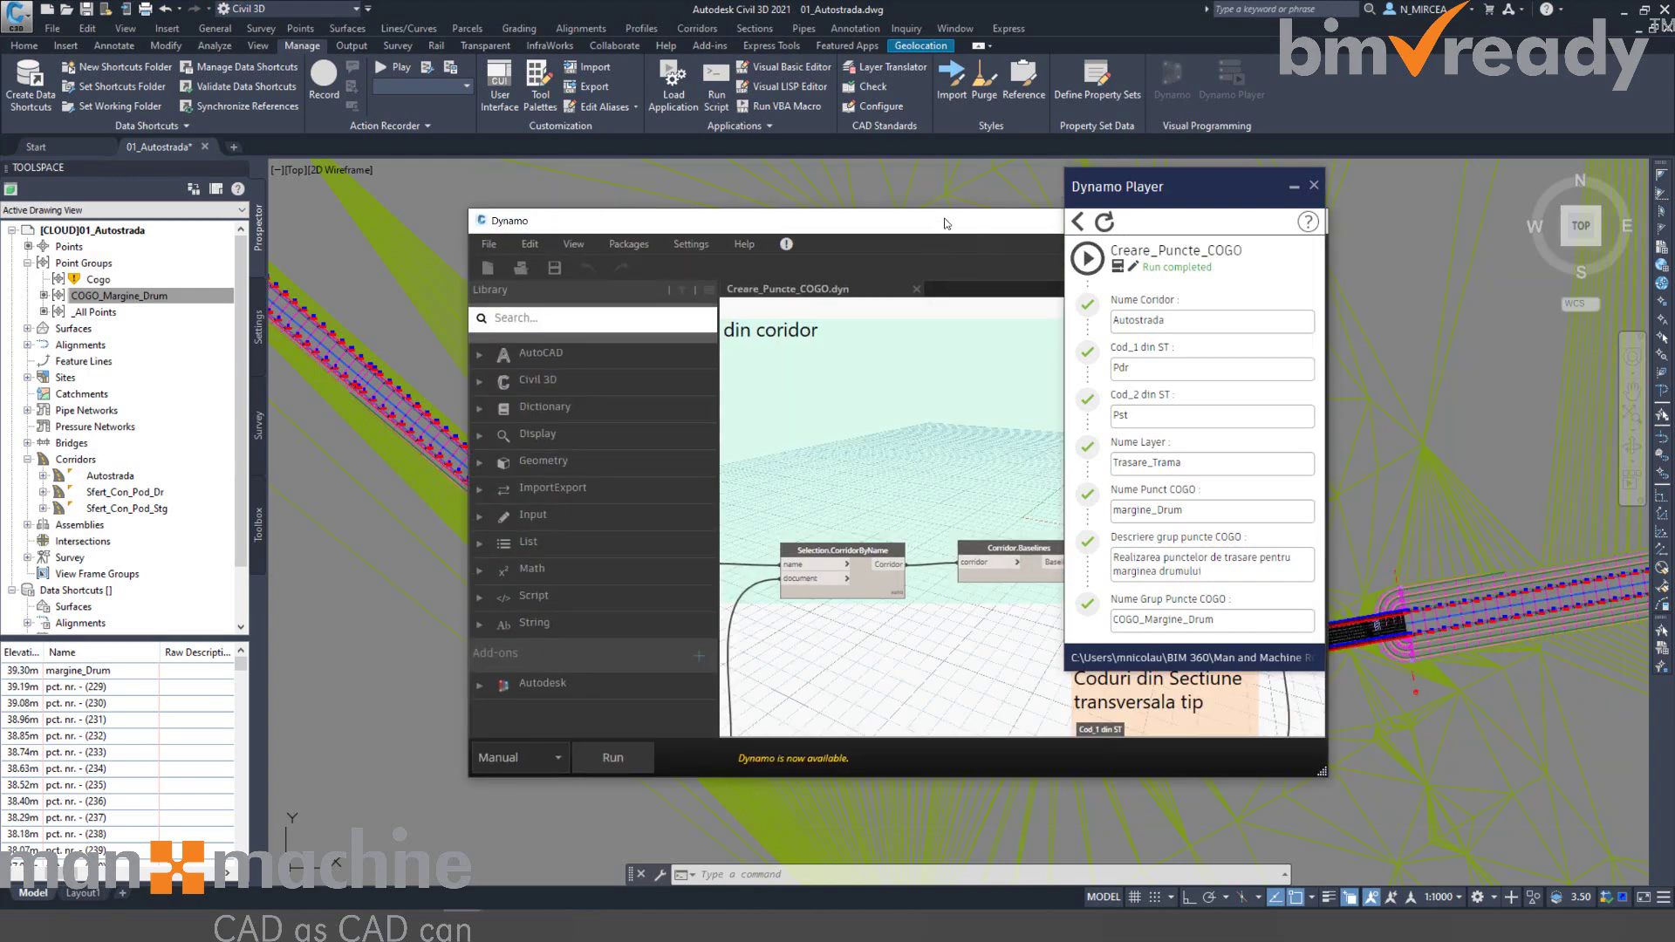
Maximize Dynamo, put away Dynamo Player, and reposition the Iformatii din coridor group.
drag(943, 218, 700, 161)
double_click(814, 170)
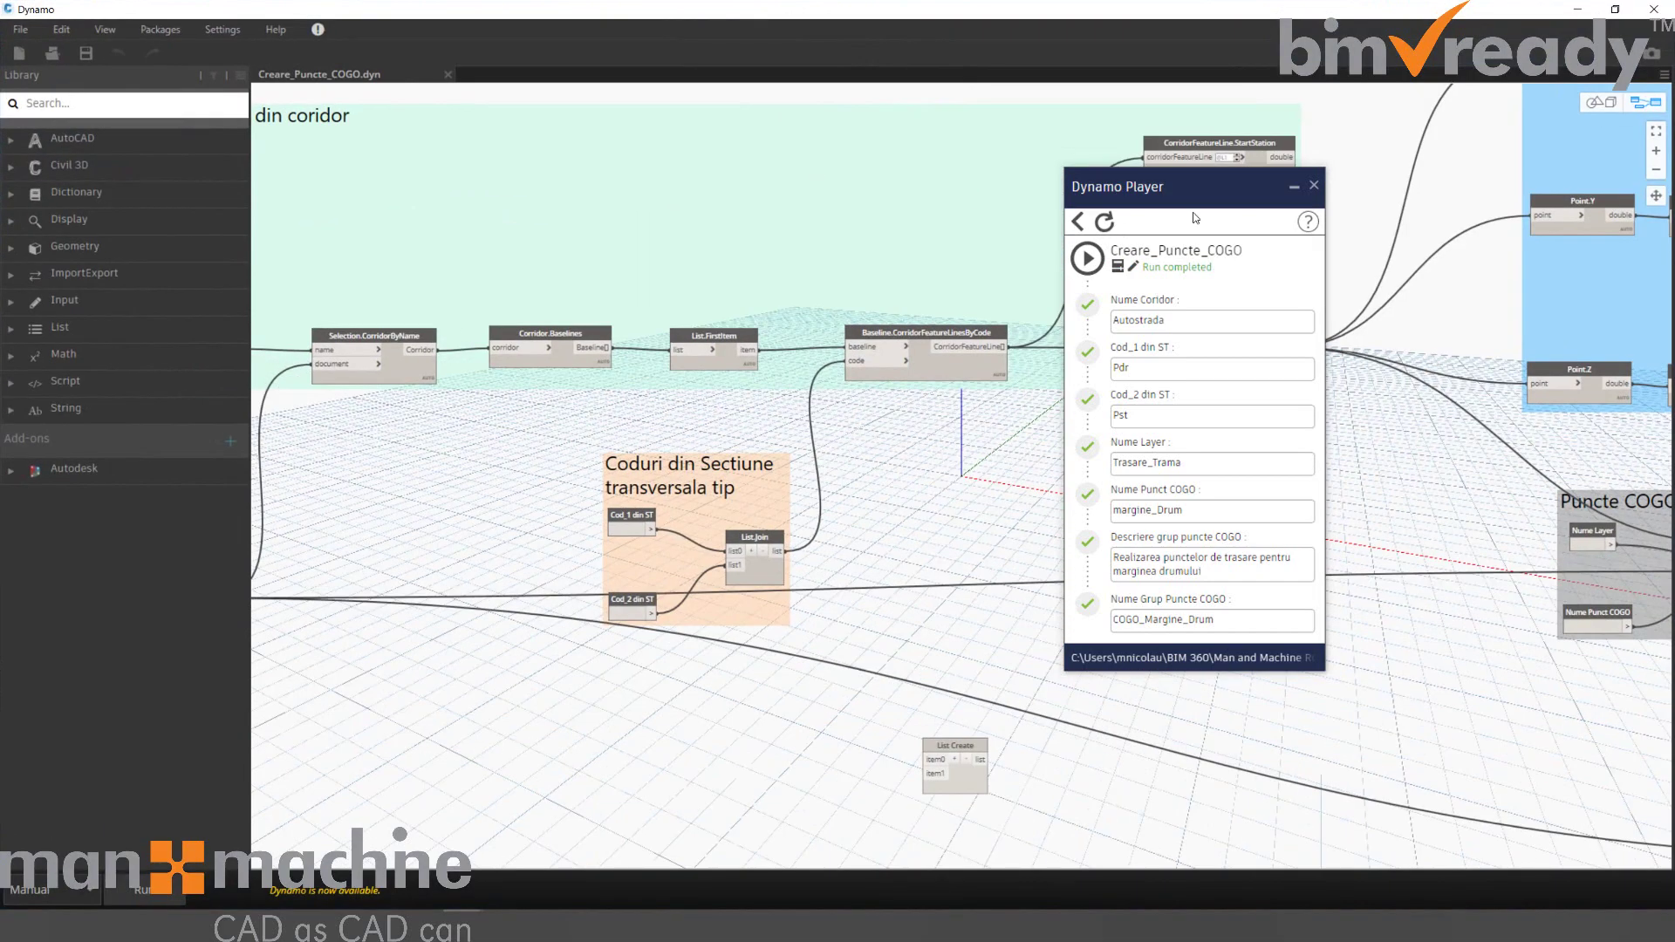
click(1293, 188)
scroll(1017, 315, down, 5)
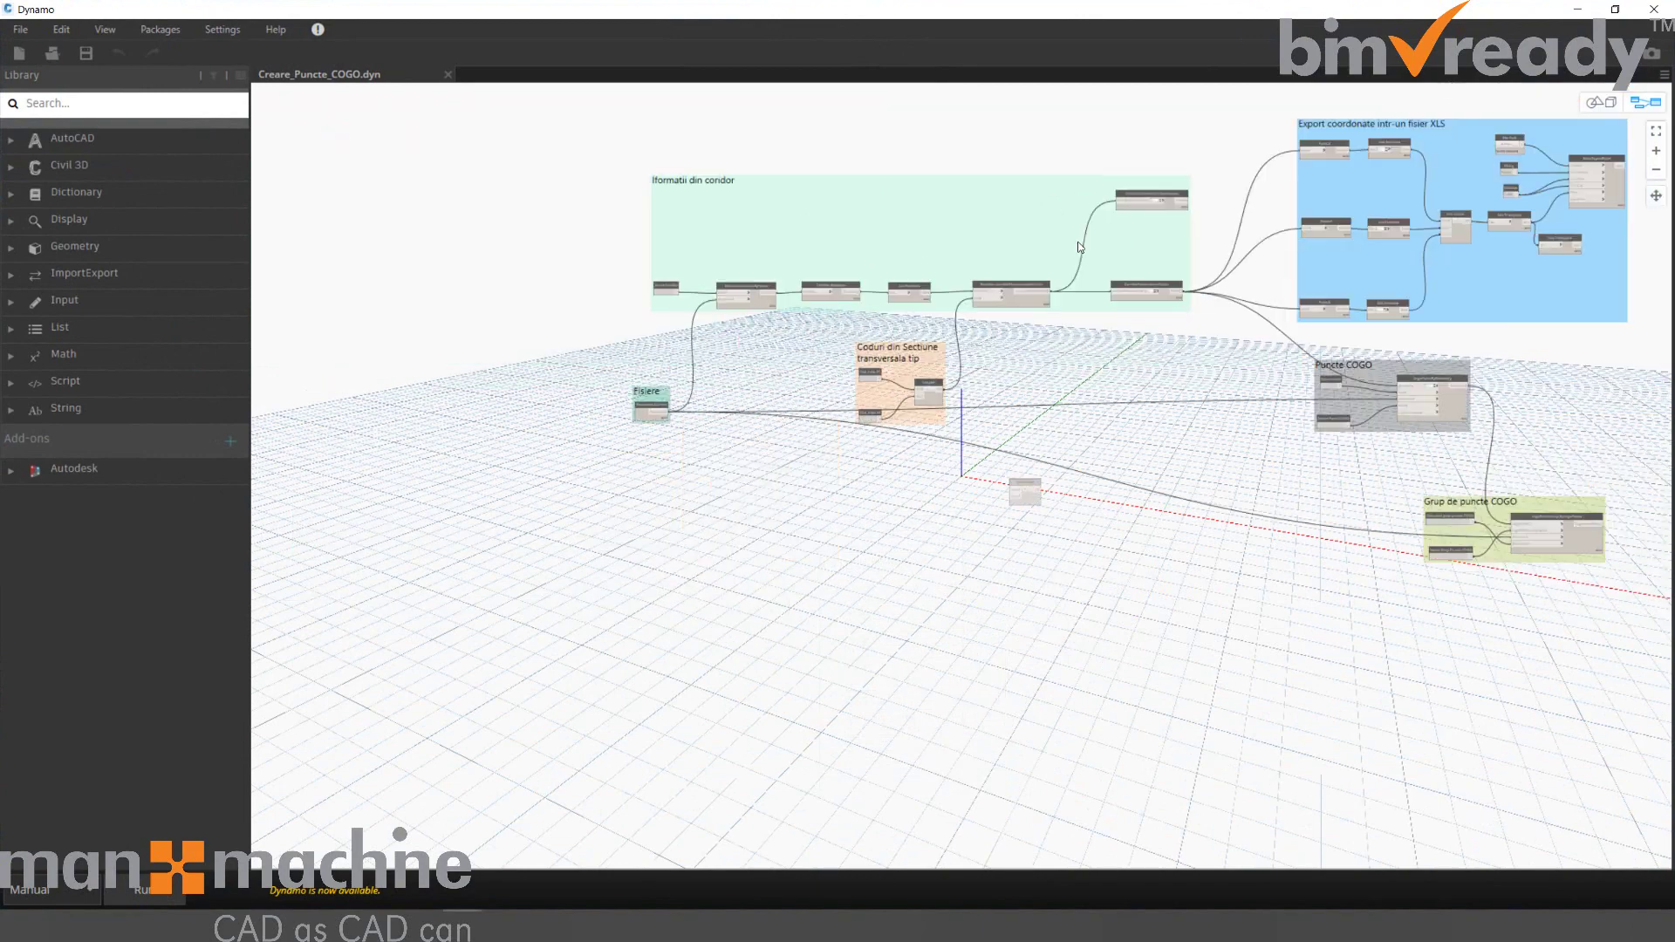
scroll(807, 321, up, 5)
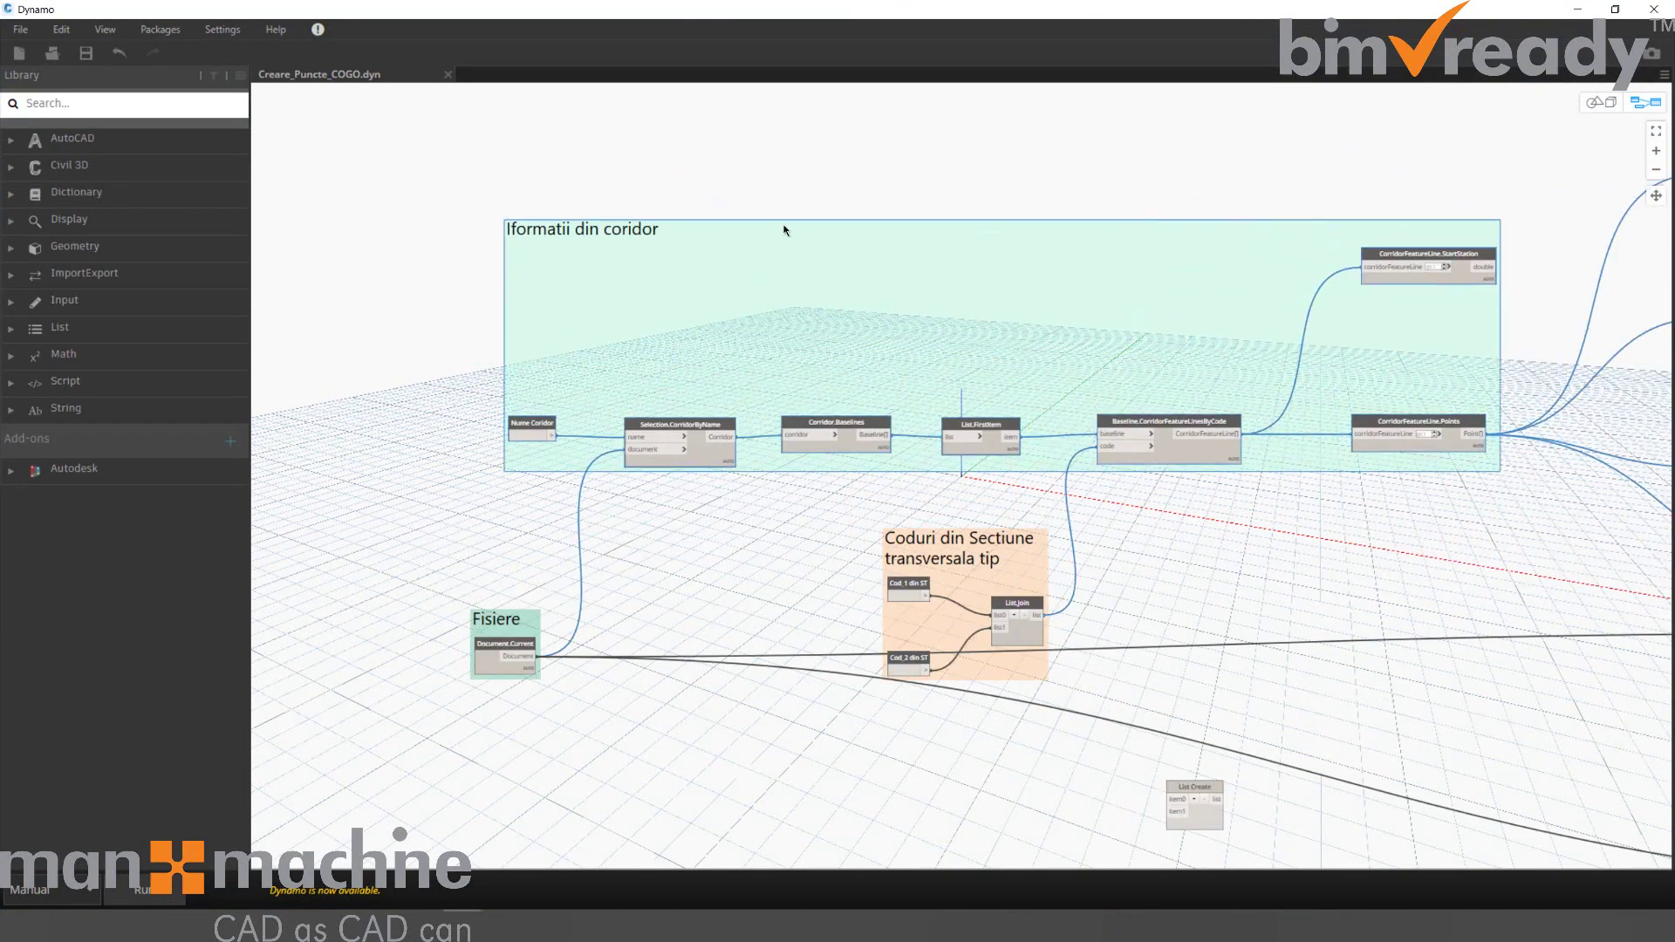
drag(1404, 254, 1353, 331)
click(1306, 124)
Preview the Document.Current output and move the Nume Coridor node slightly lower.
middle_drag(476, 684, 655, 531)
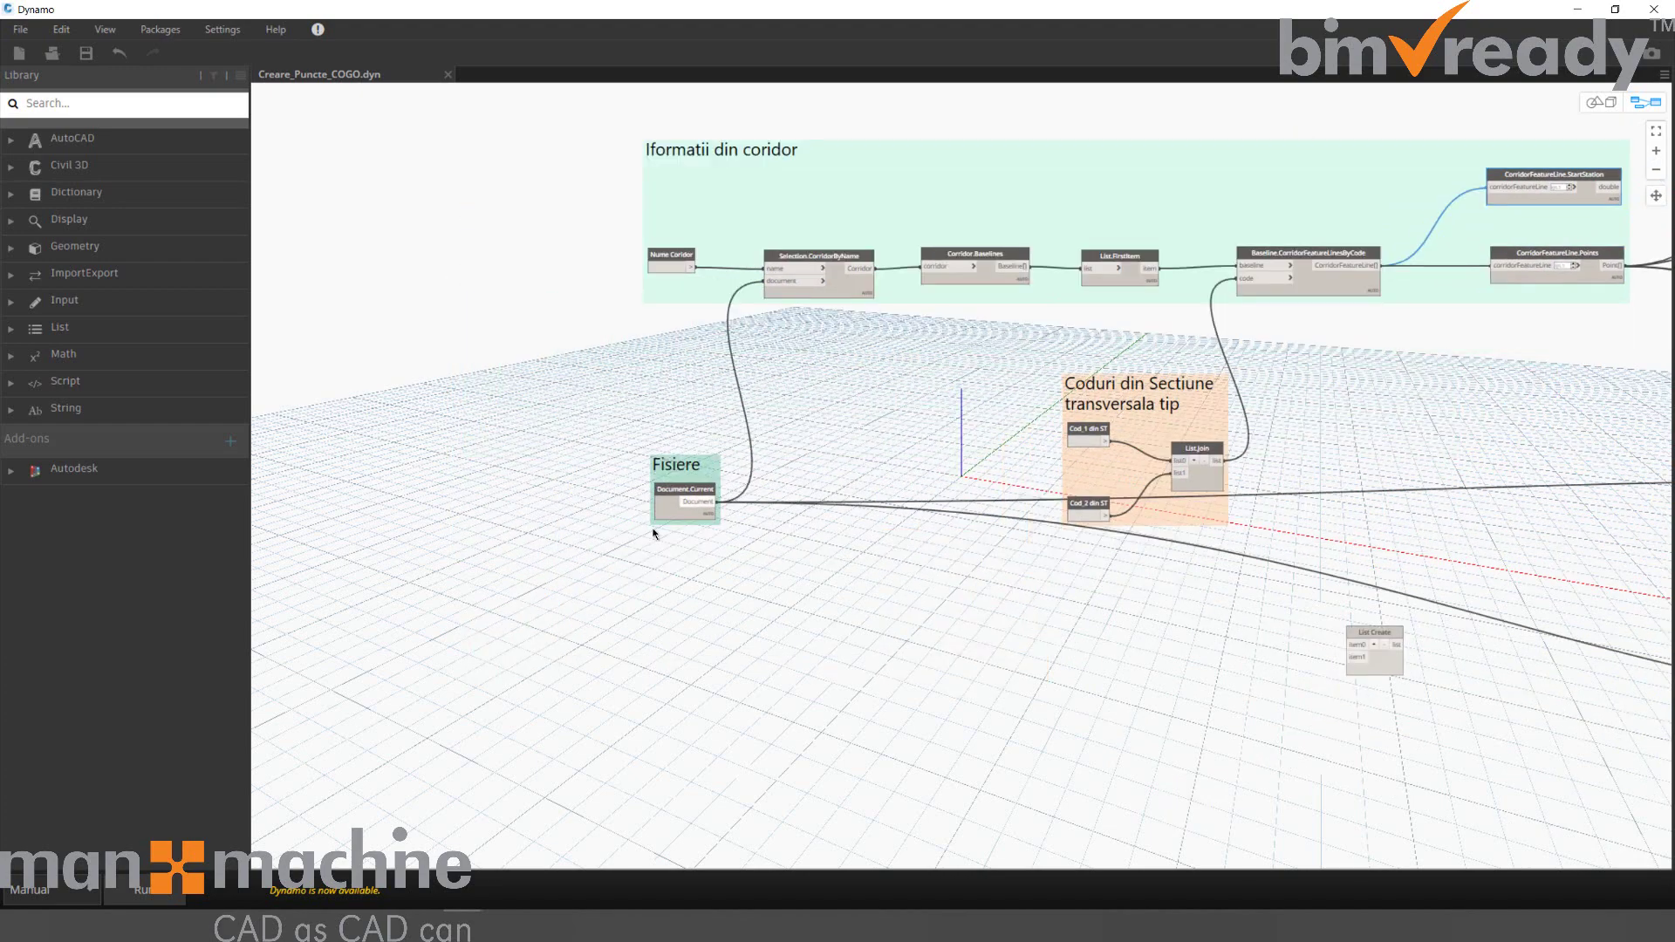
scroll(661, 525, up, 4)
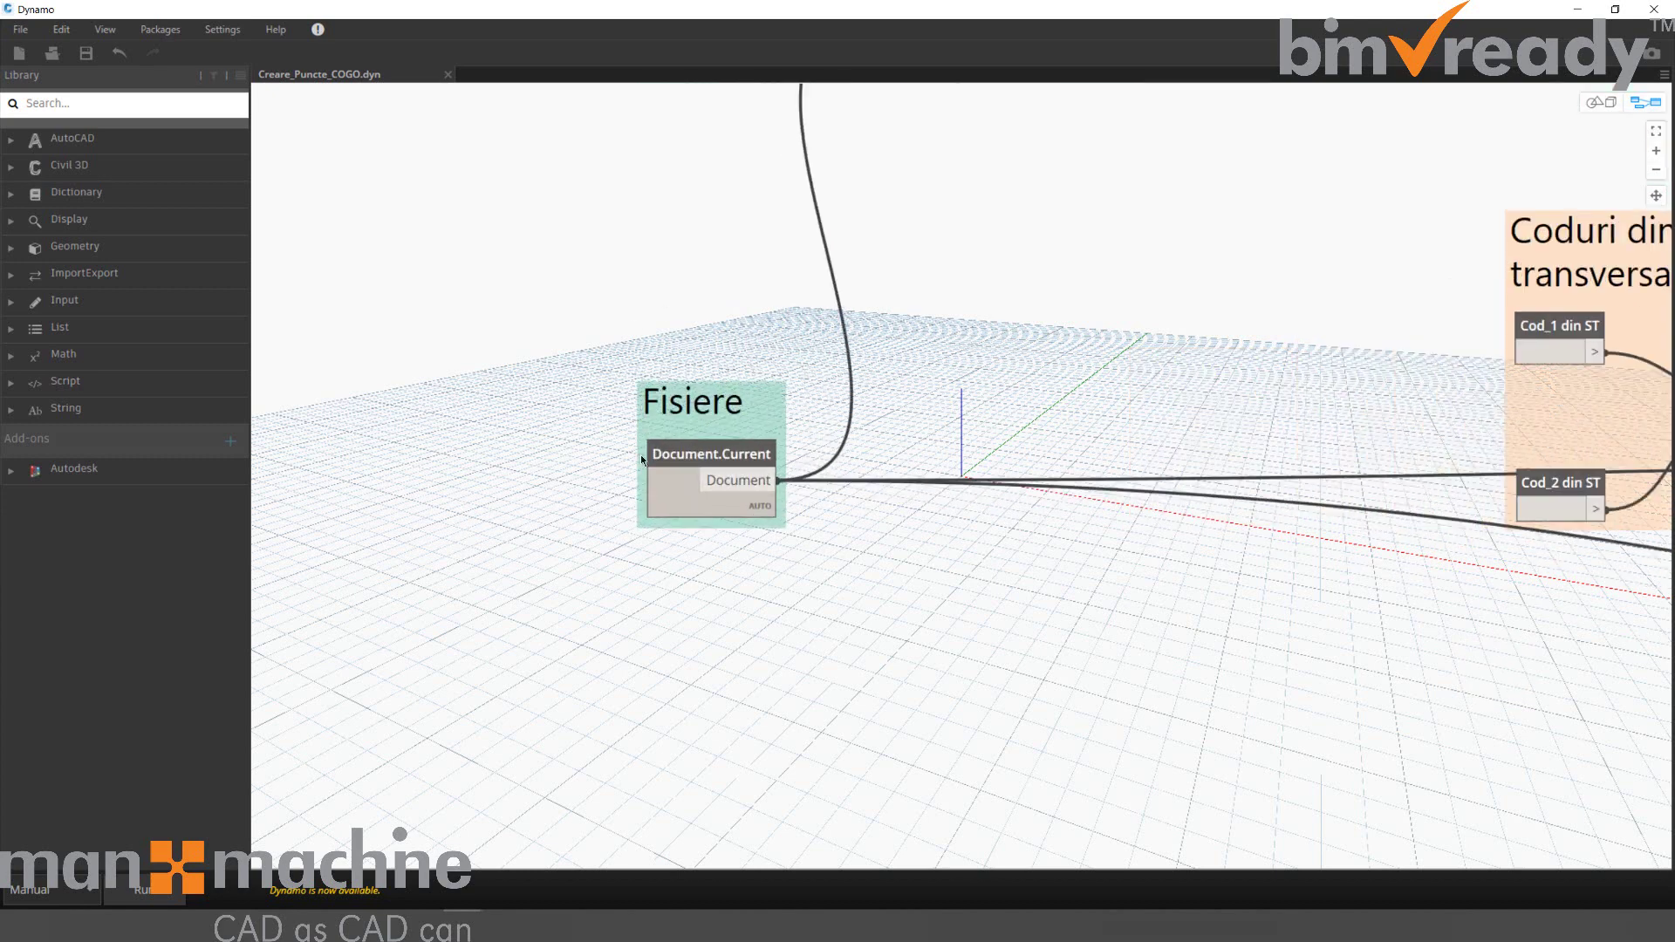
click(757, 534)
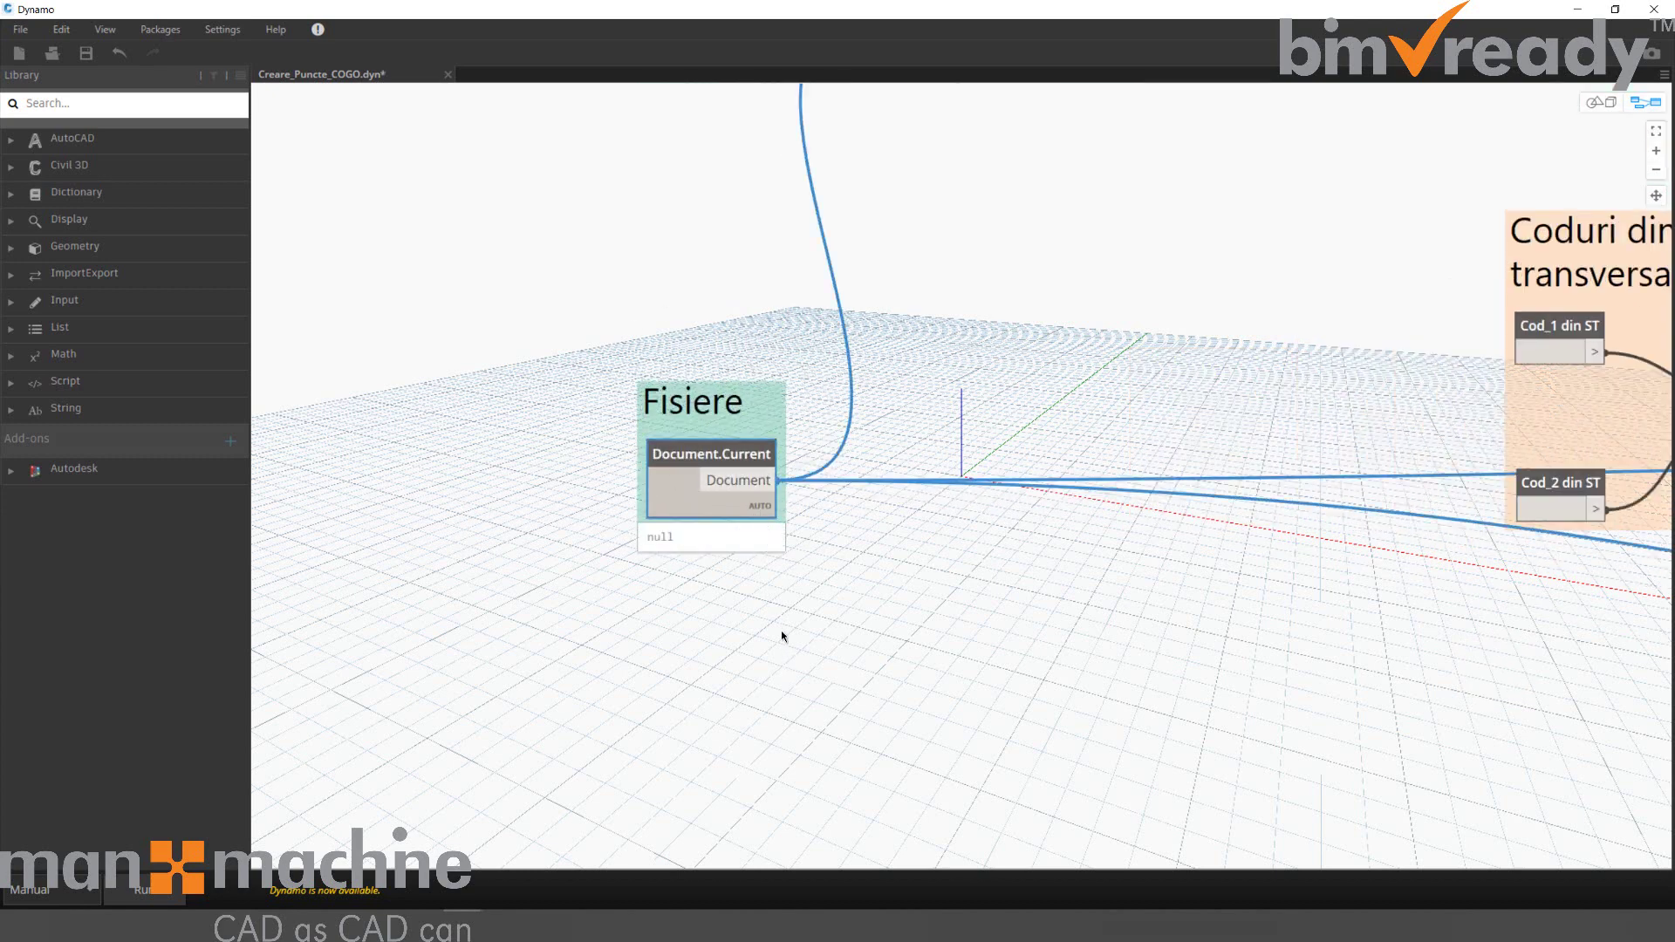
scroll(831, 481, down, 4)
middle_drag(857, 332, 614, 337)
scroll(477, 234, up, 3)
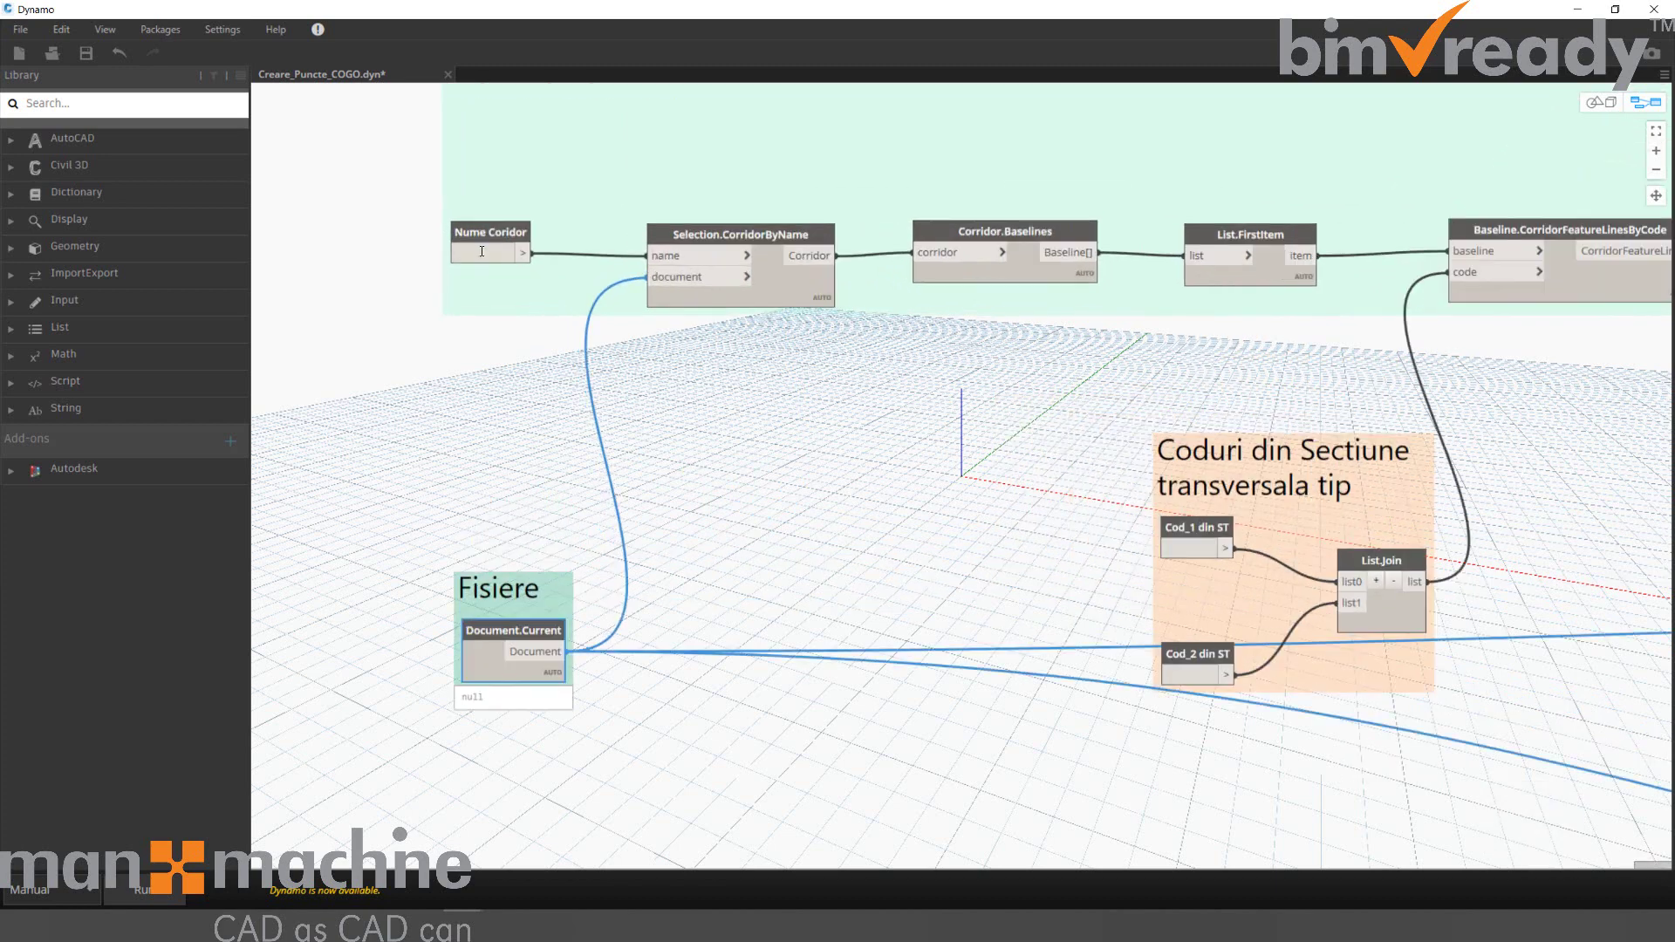
drag(478, 234, 471, 289)
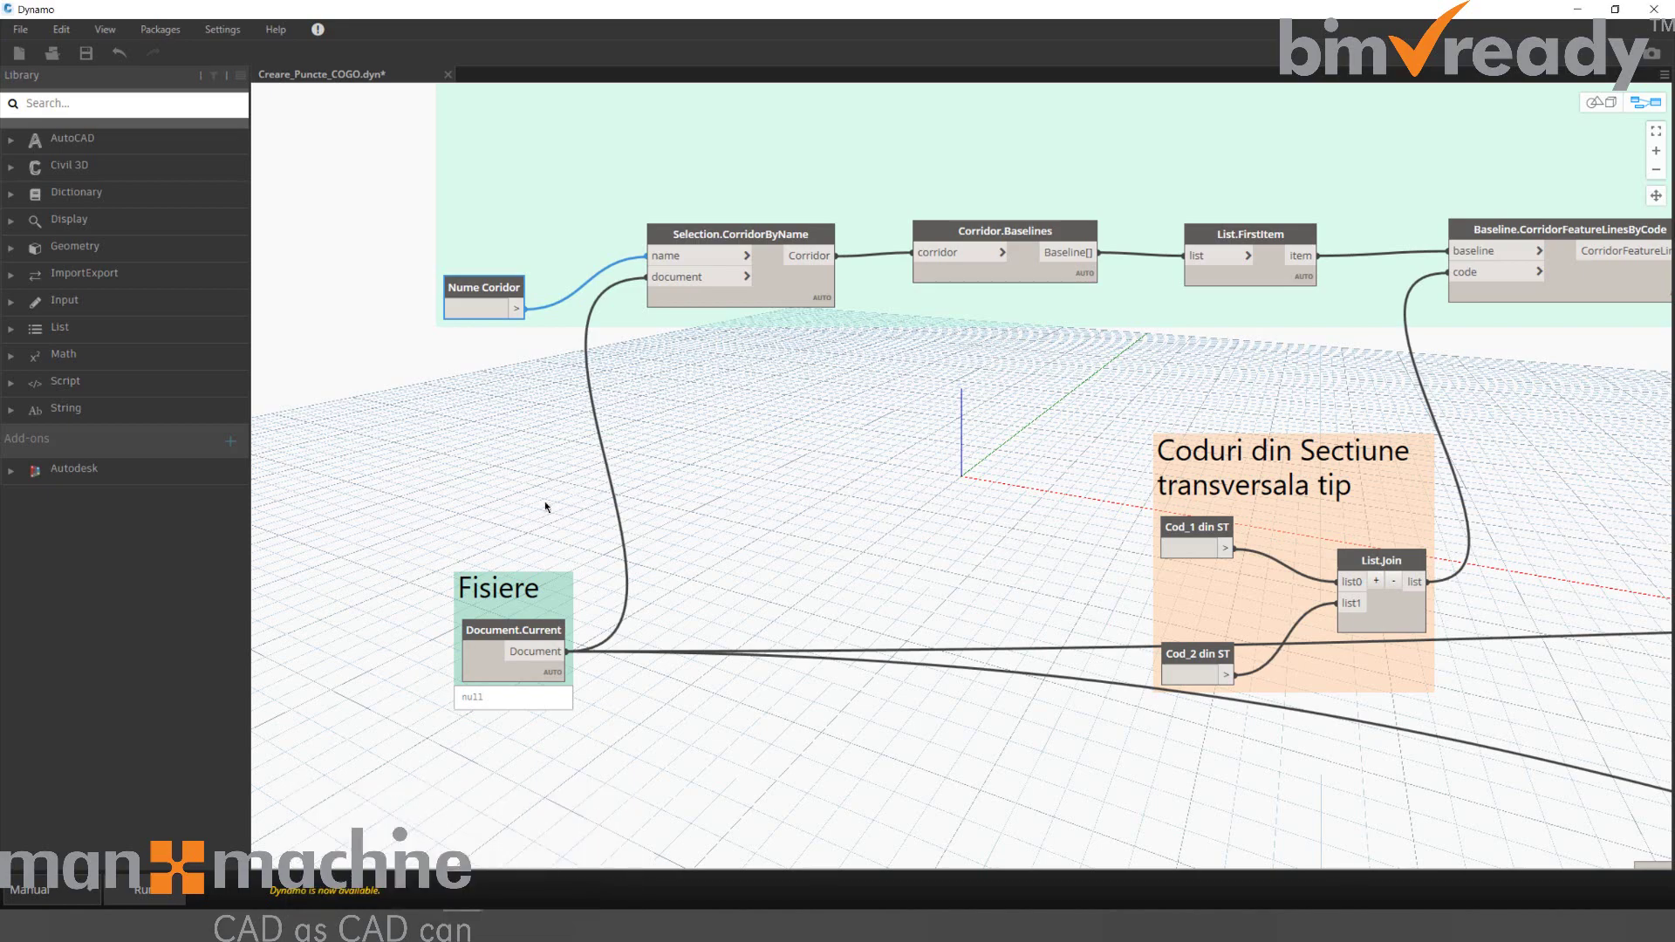
drag(1016, 220, 1013, 216)
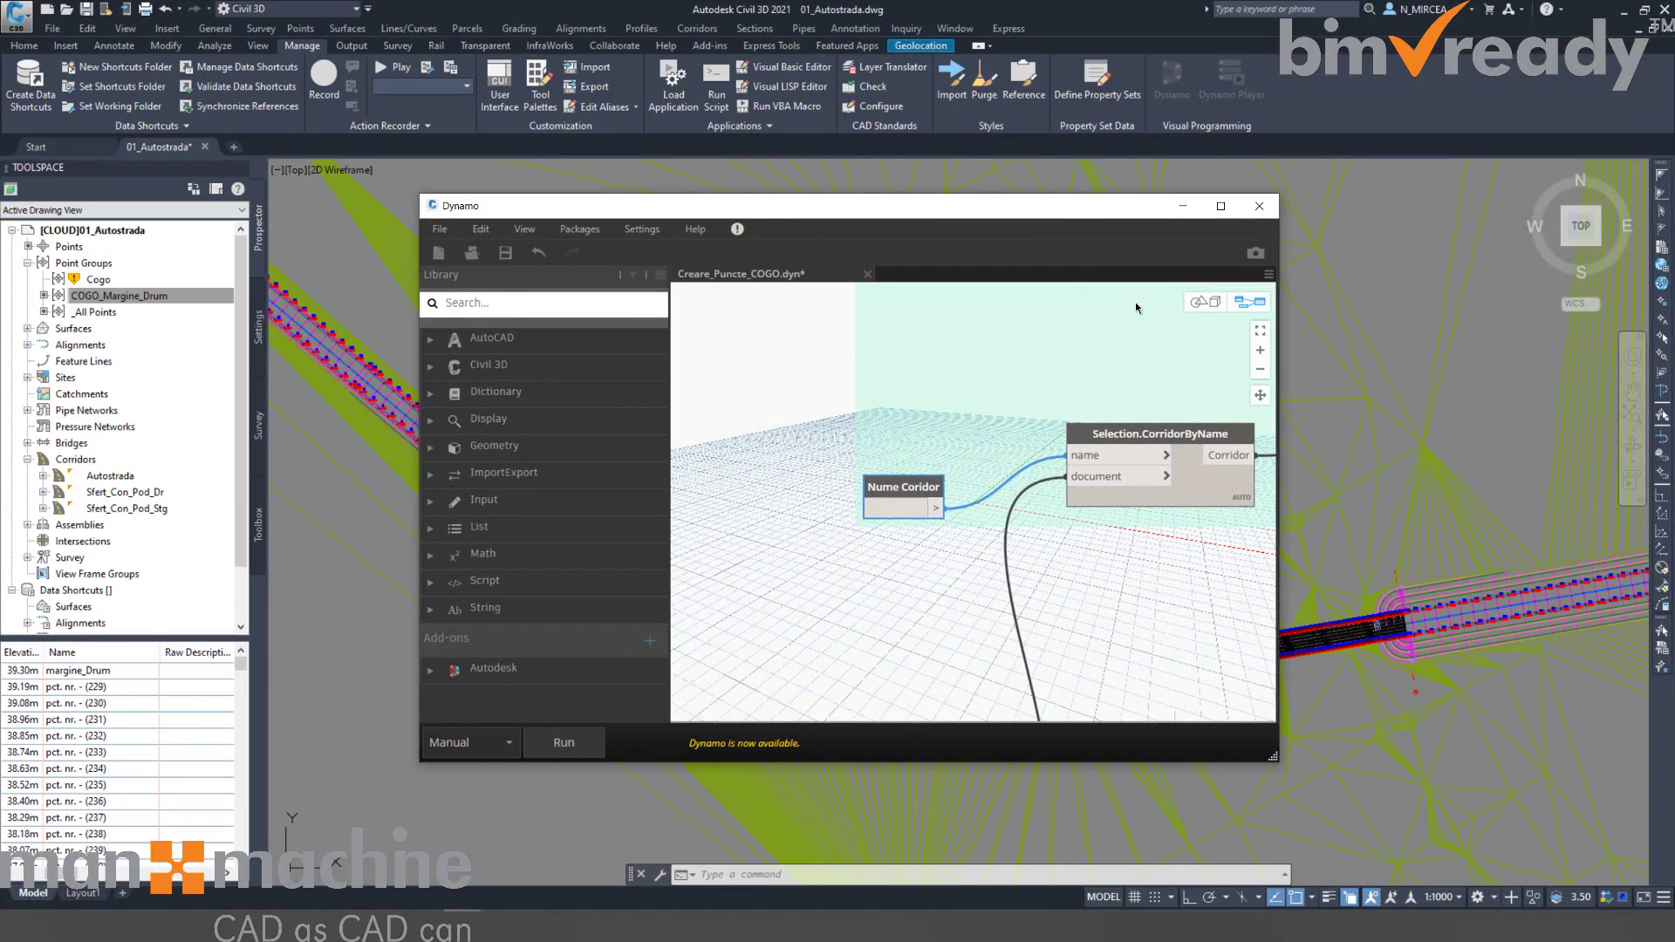
click(1221, 207)
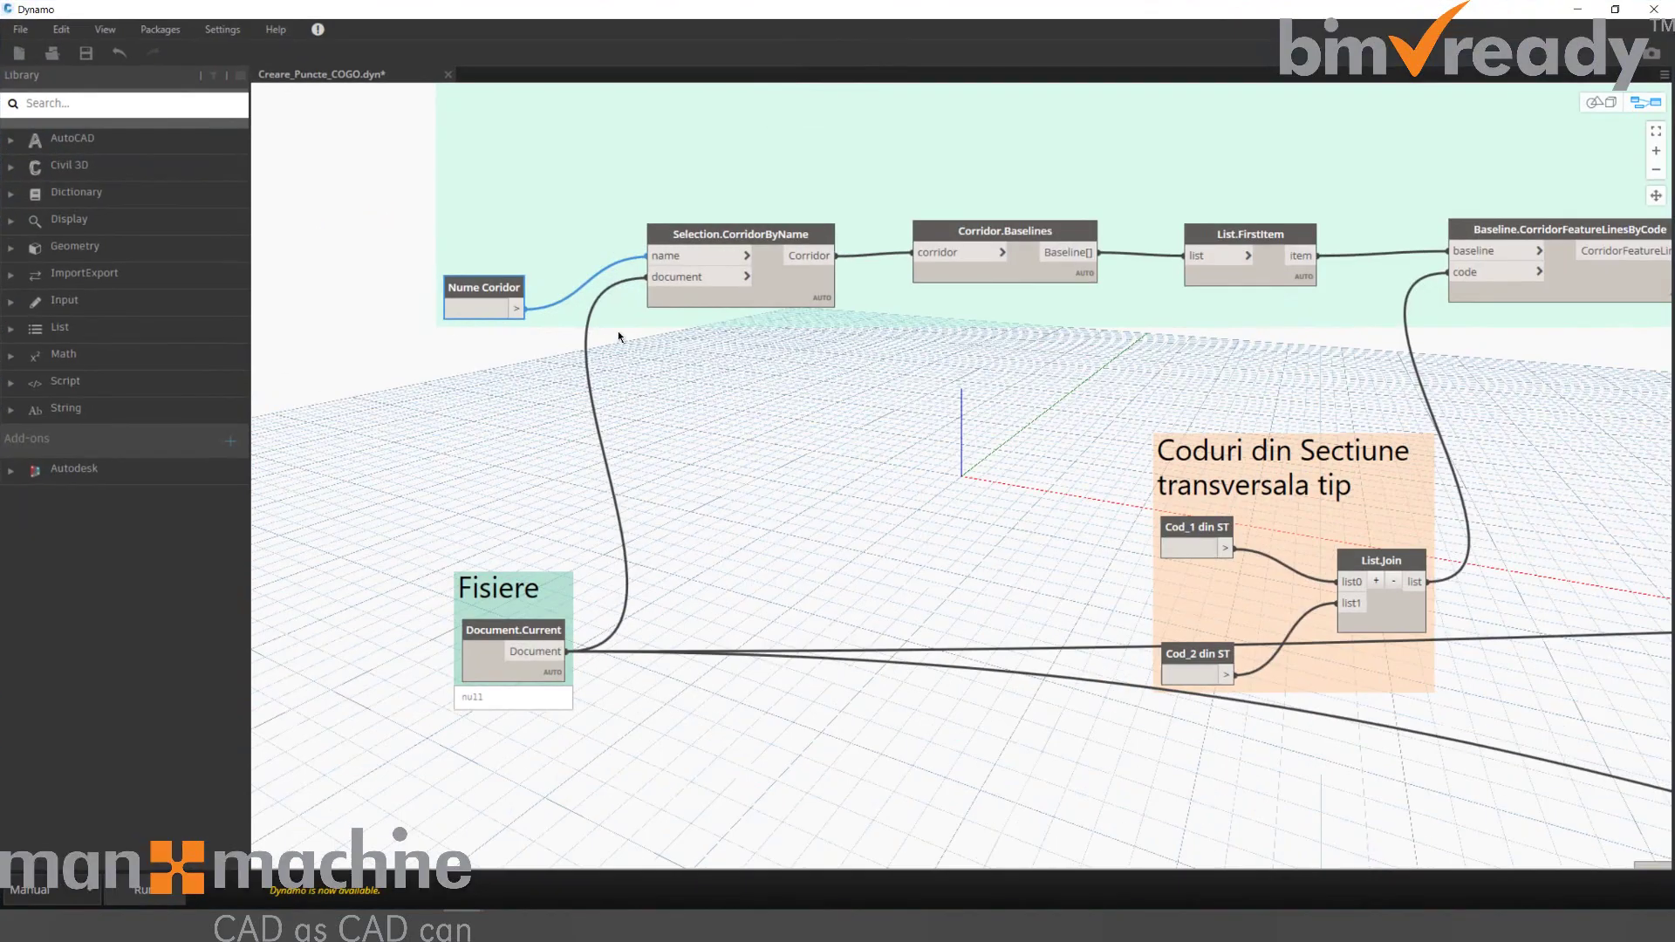
Check the Nume Coridor, Cod_1 din ST and Cod_2 din ST inputs of the corridor-information group.
click(487, 311)
middle_drag(1089, 383, 895, 299)
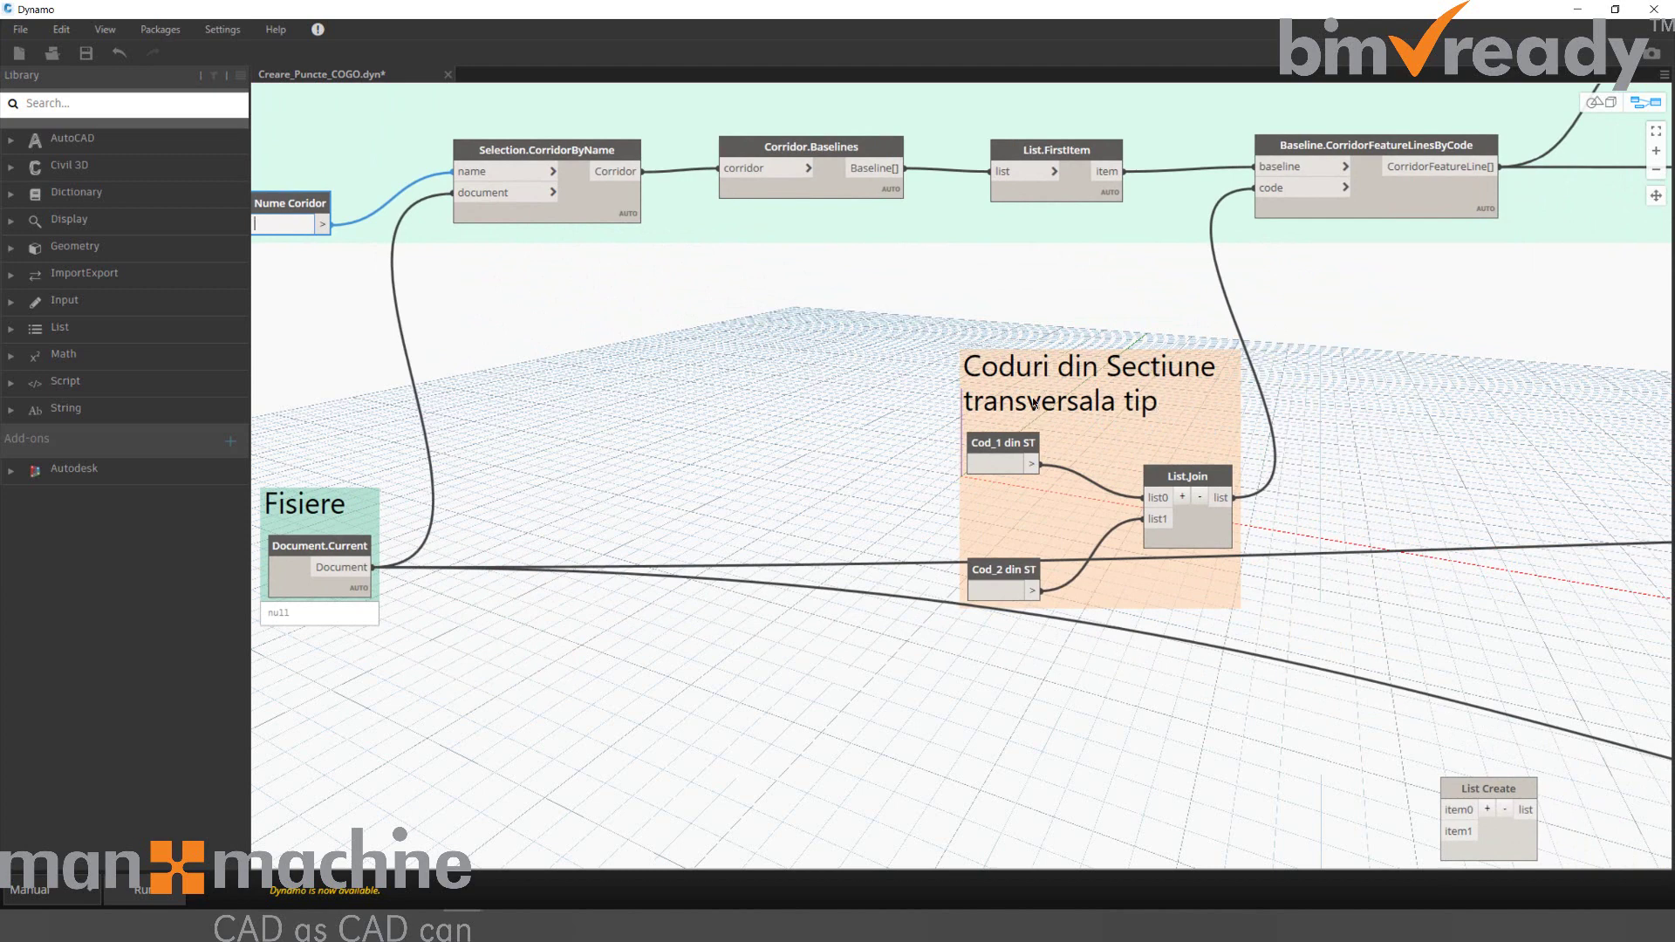
click(1010, 464)
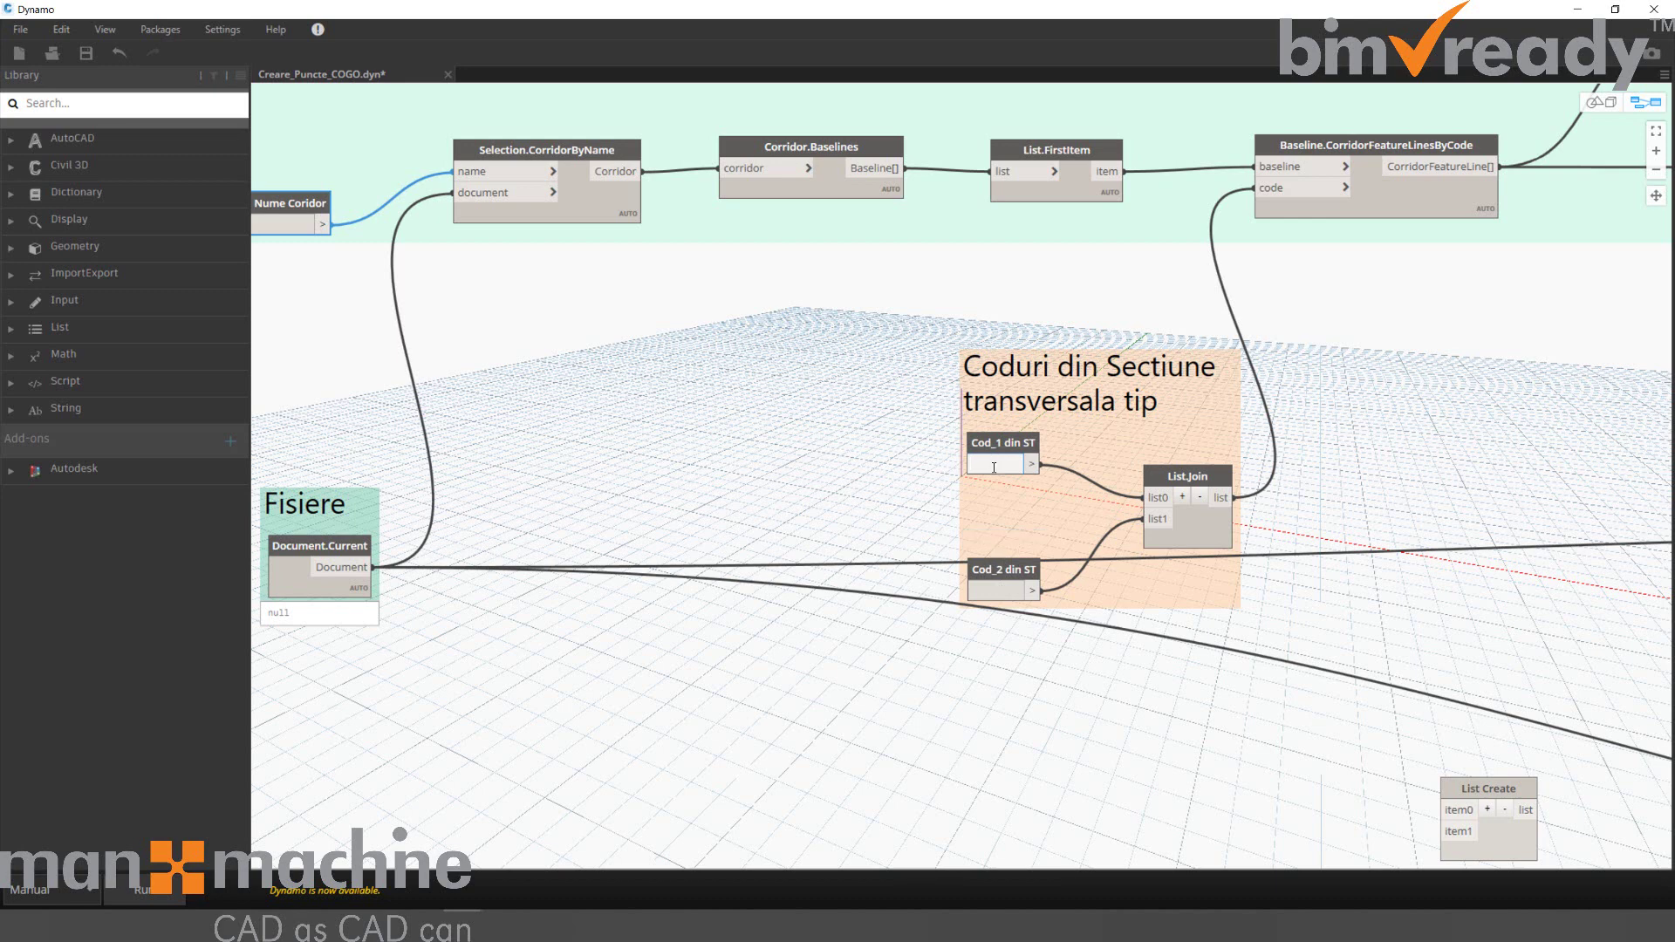
click(994, 591)
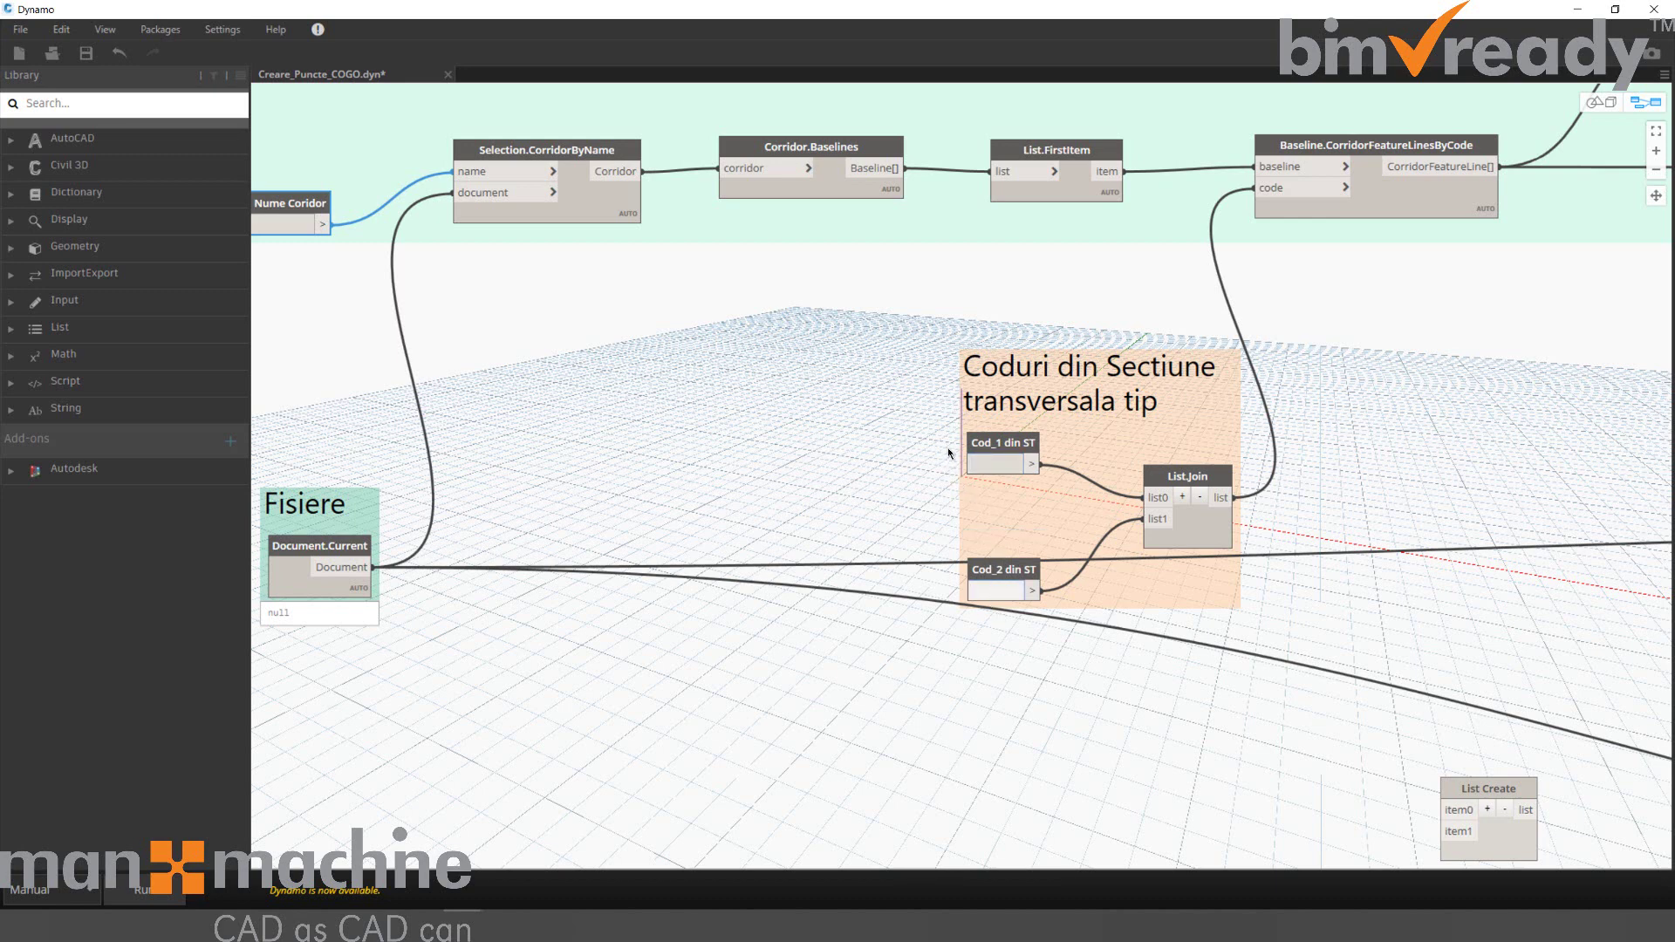
scroll(949, 458, down, 3)
middle_drag(932, 361, 932, 582)
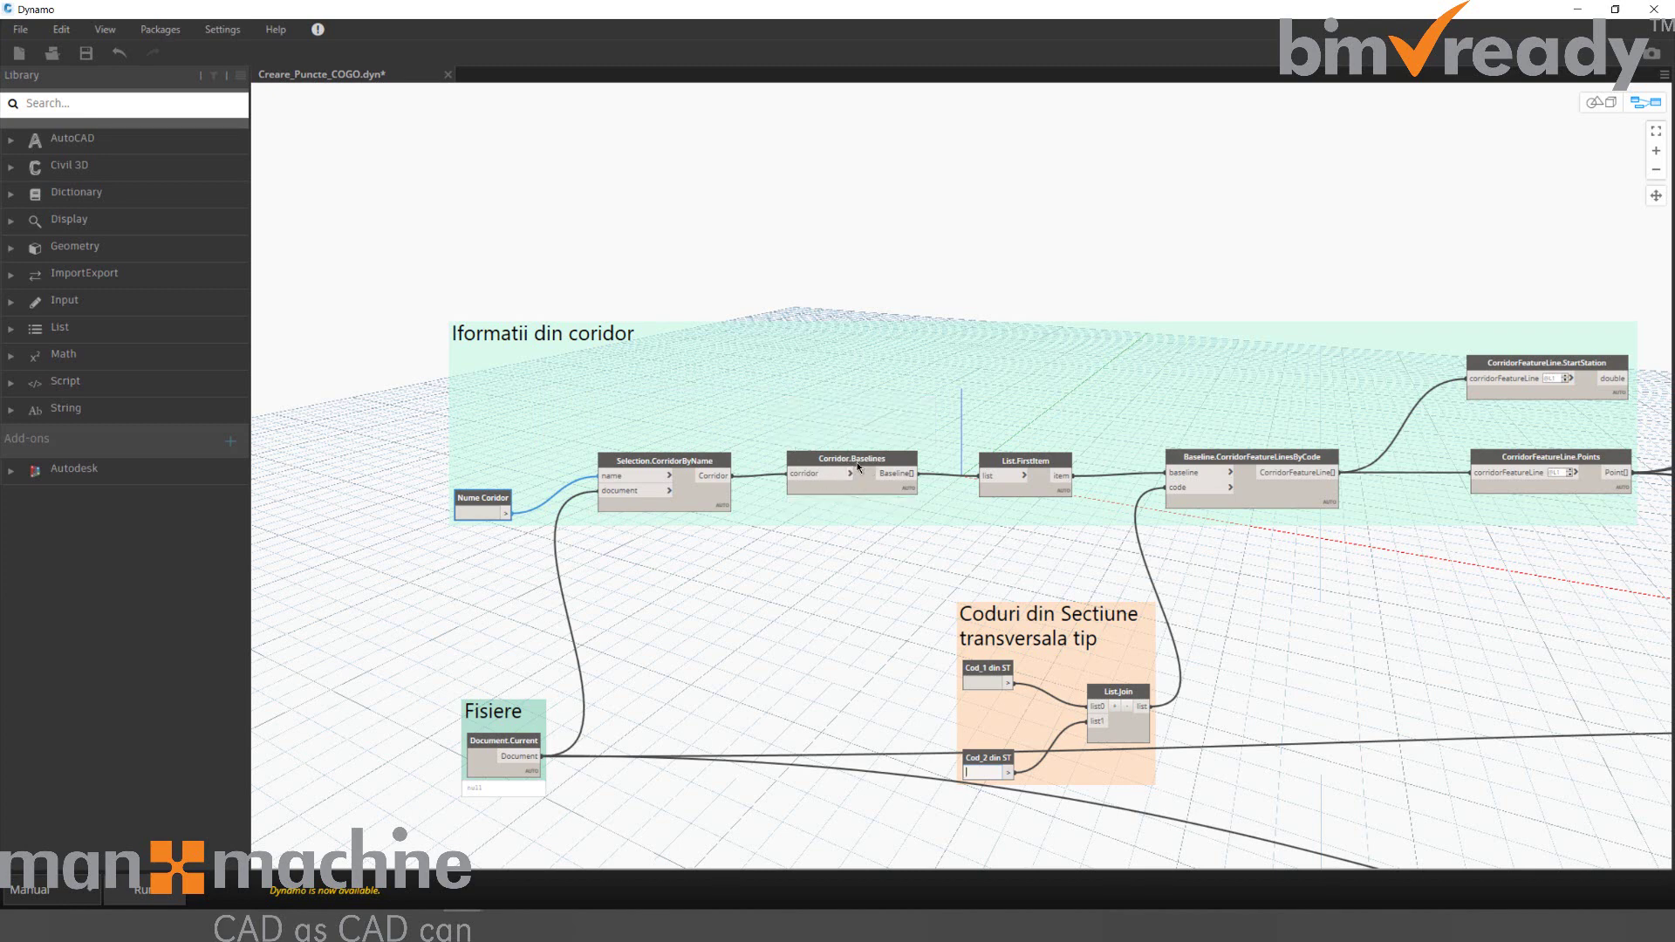
Expand the Autostrada corridor to show BL - AX_Autostrada regions S_Drum, POD, S_Drum, then return to Dynamo.
click(1577, 8)
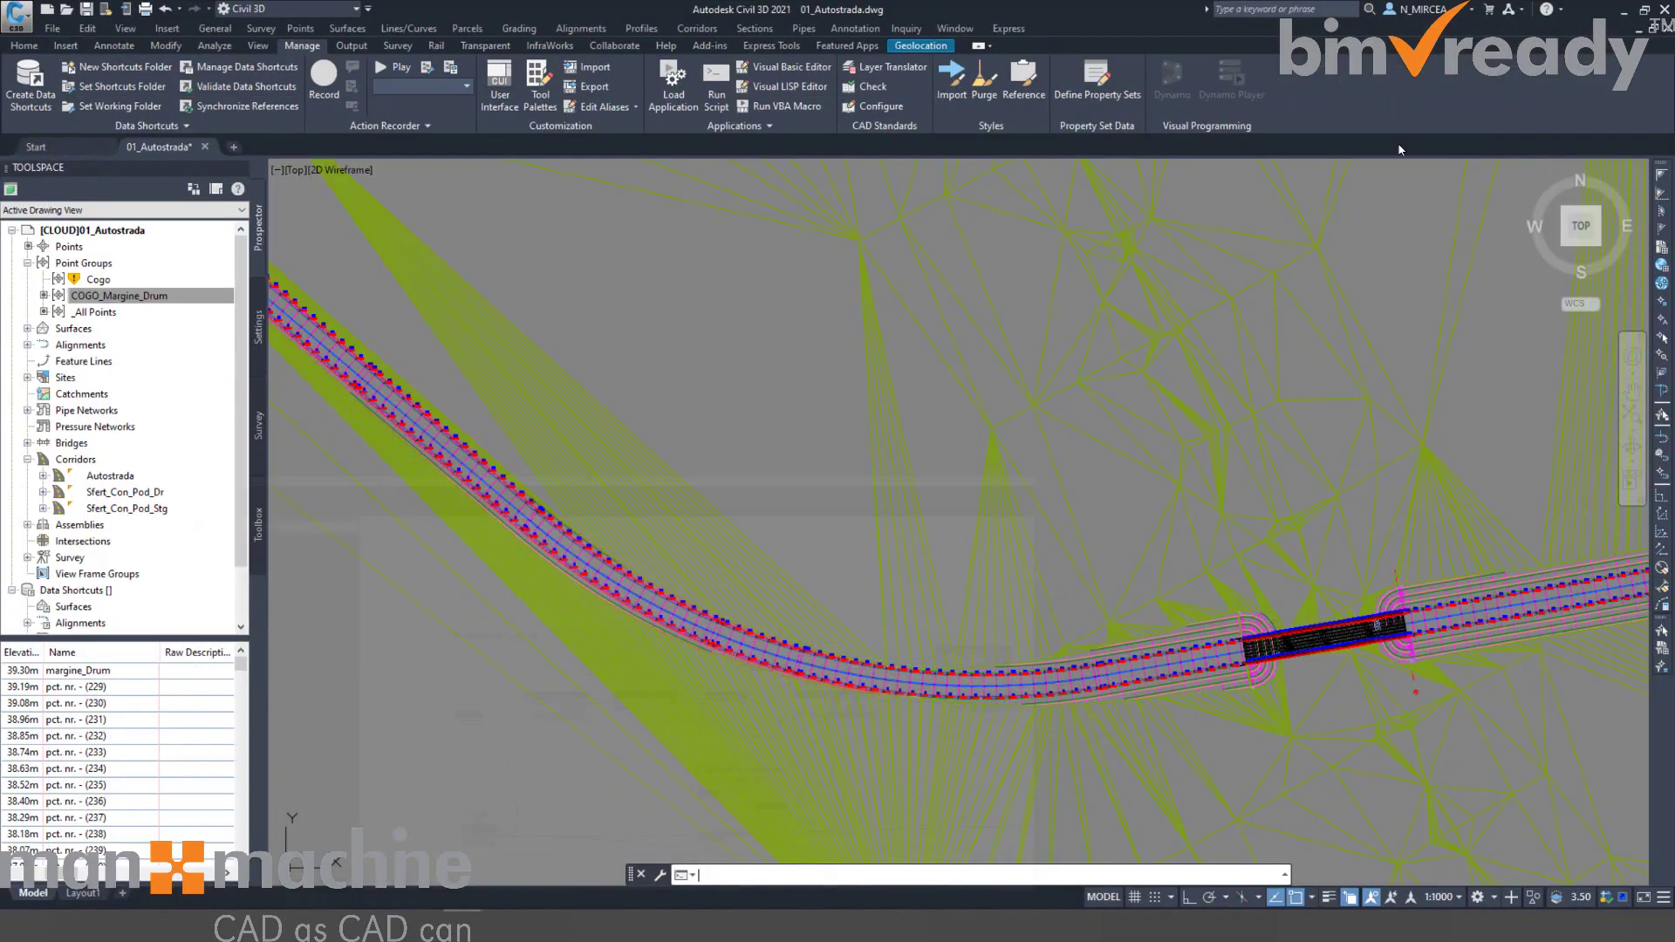
click(111, 475)
right_click(135, 476)
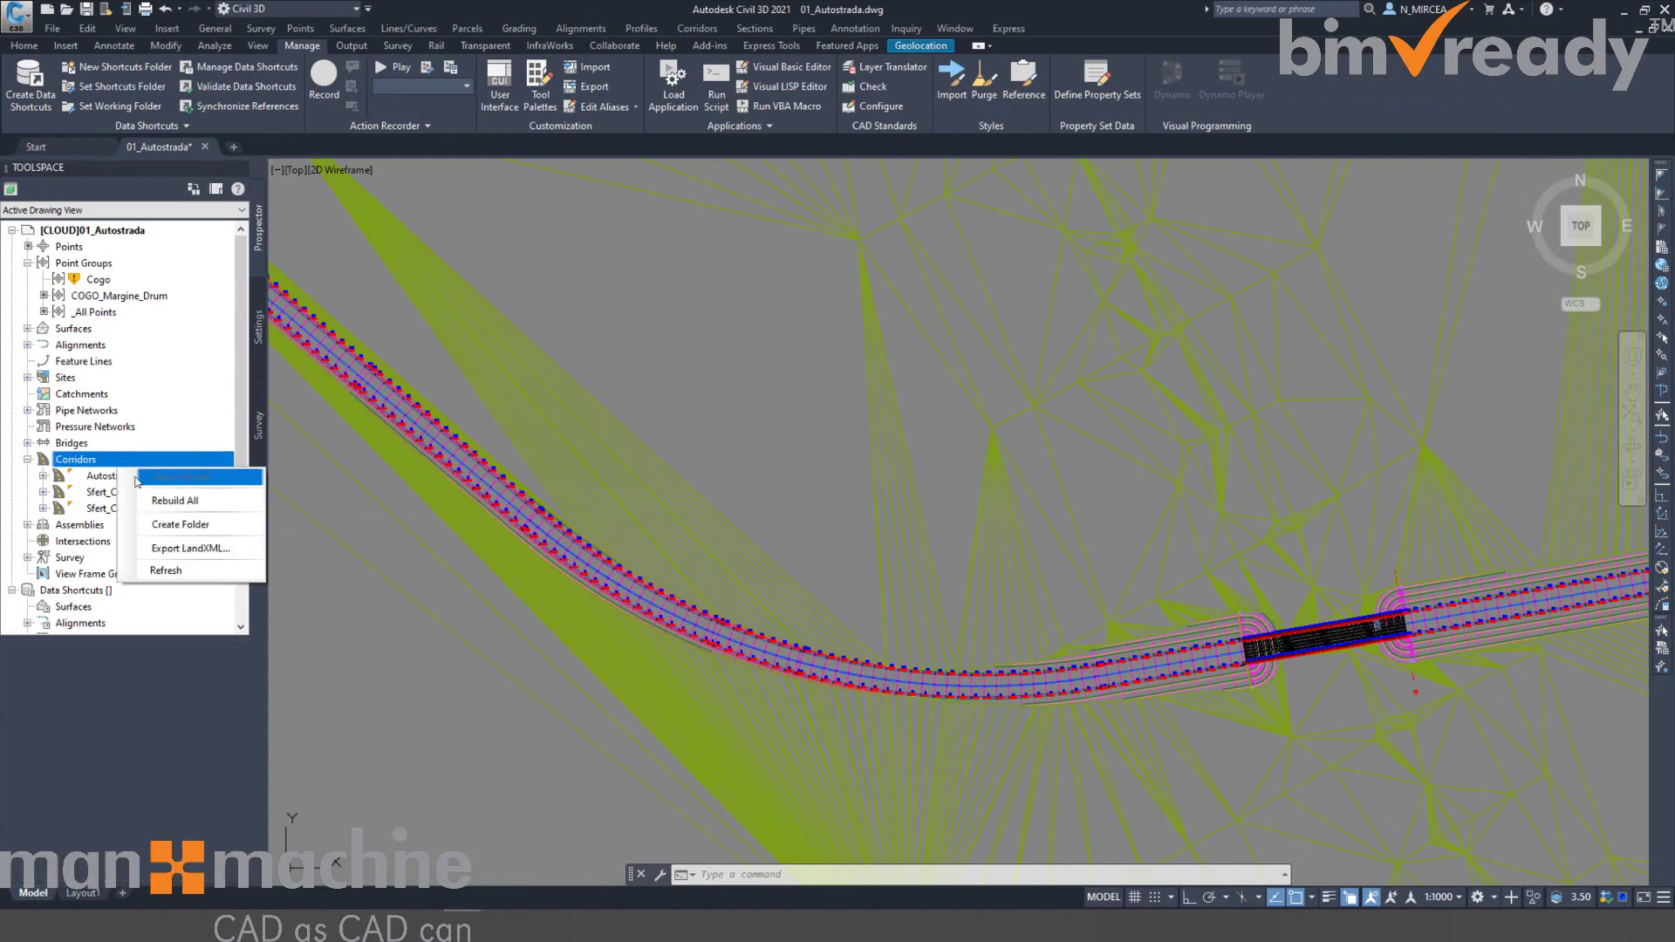
click(46, 475)
click(132, 493)
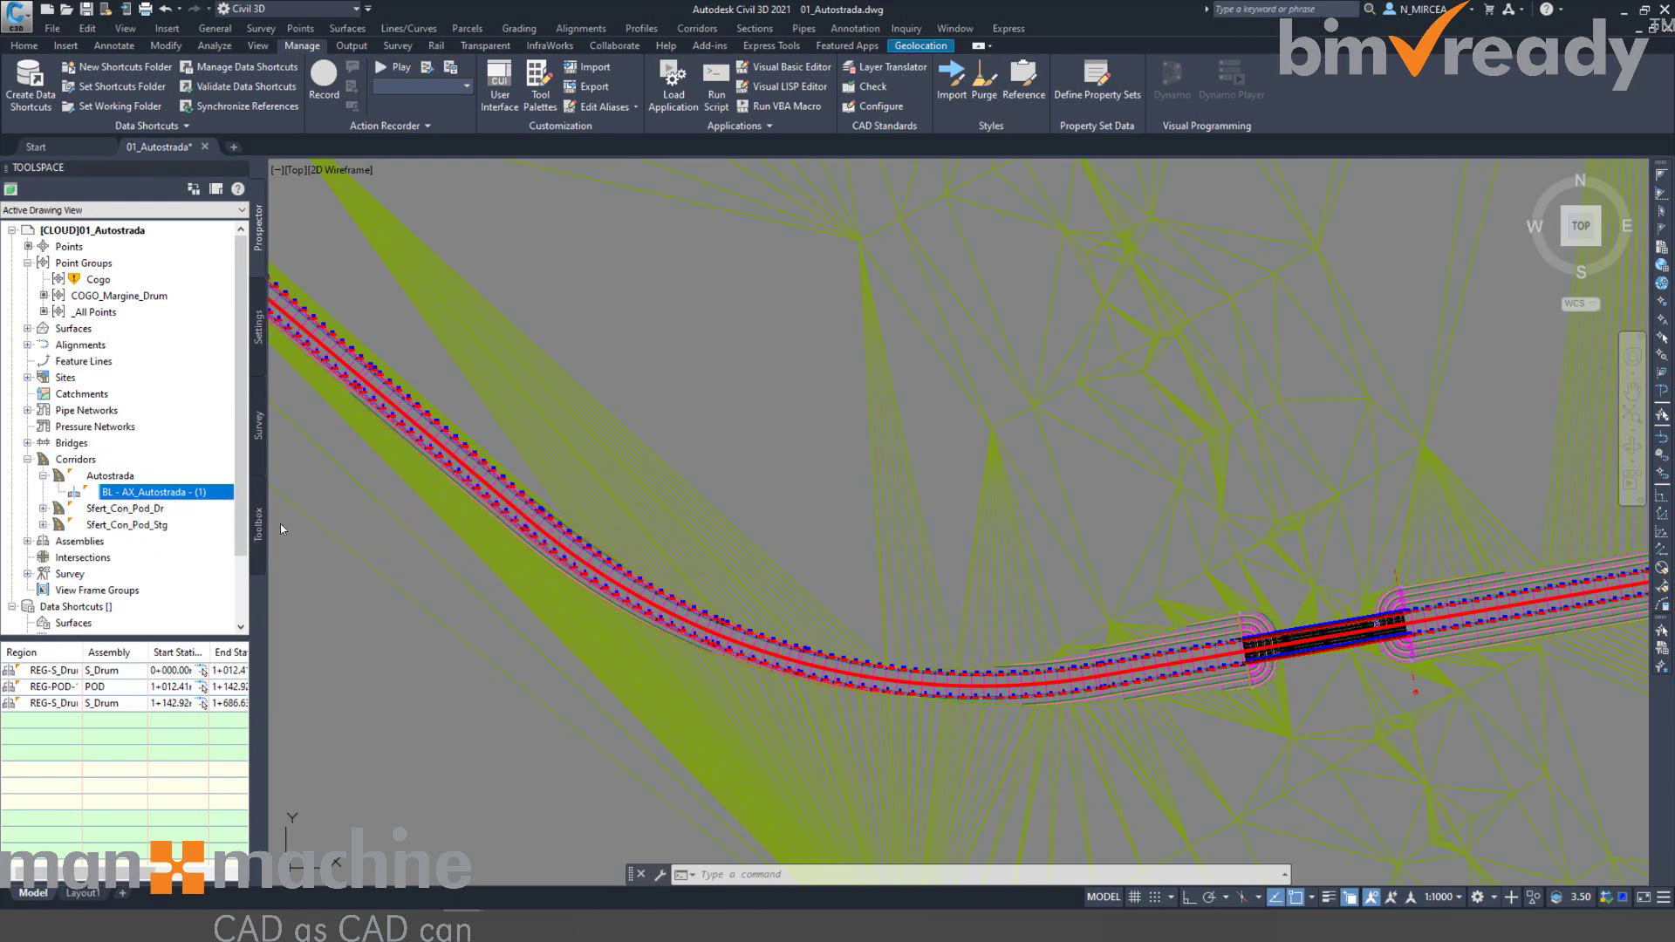
click(546, 883)
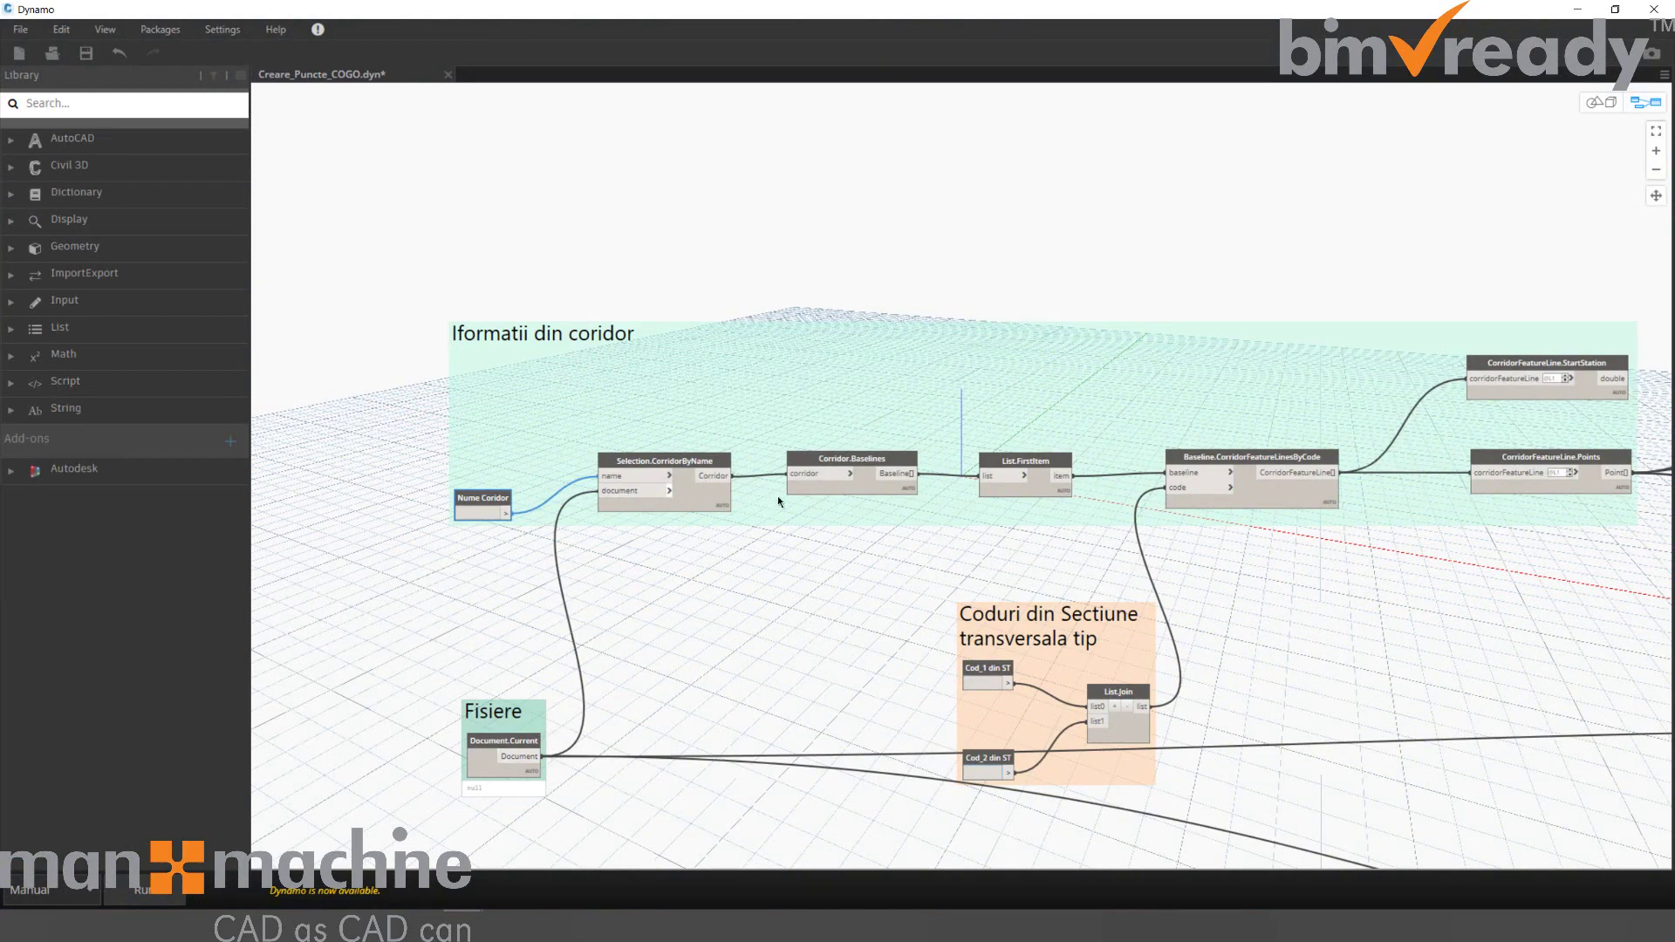
Pan past the List Create node and move the CorridorFeatureLine.StartStation node.
middle_drag(737, 554, 609, 487)
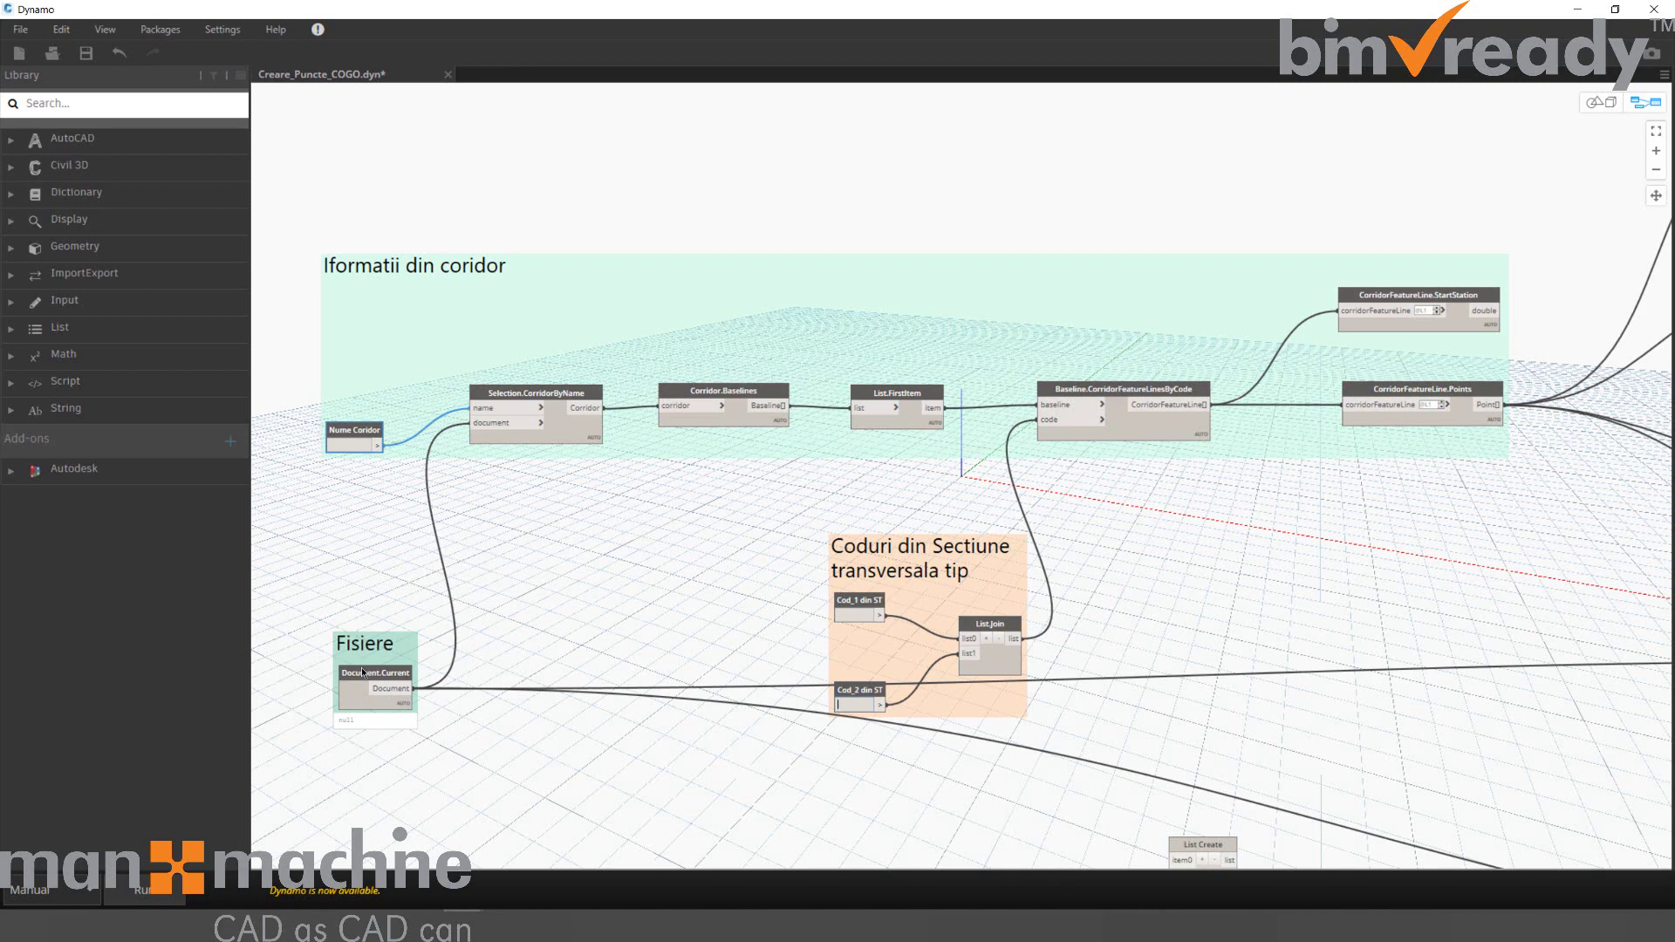
mouse_move(382, 671)
middle_drag(658, 600, 471, 559)
scroll(583, 575, down, 2)
middle_drag(835, 563, 699, 565)
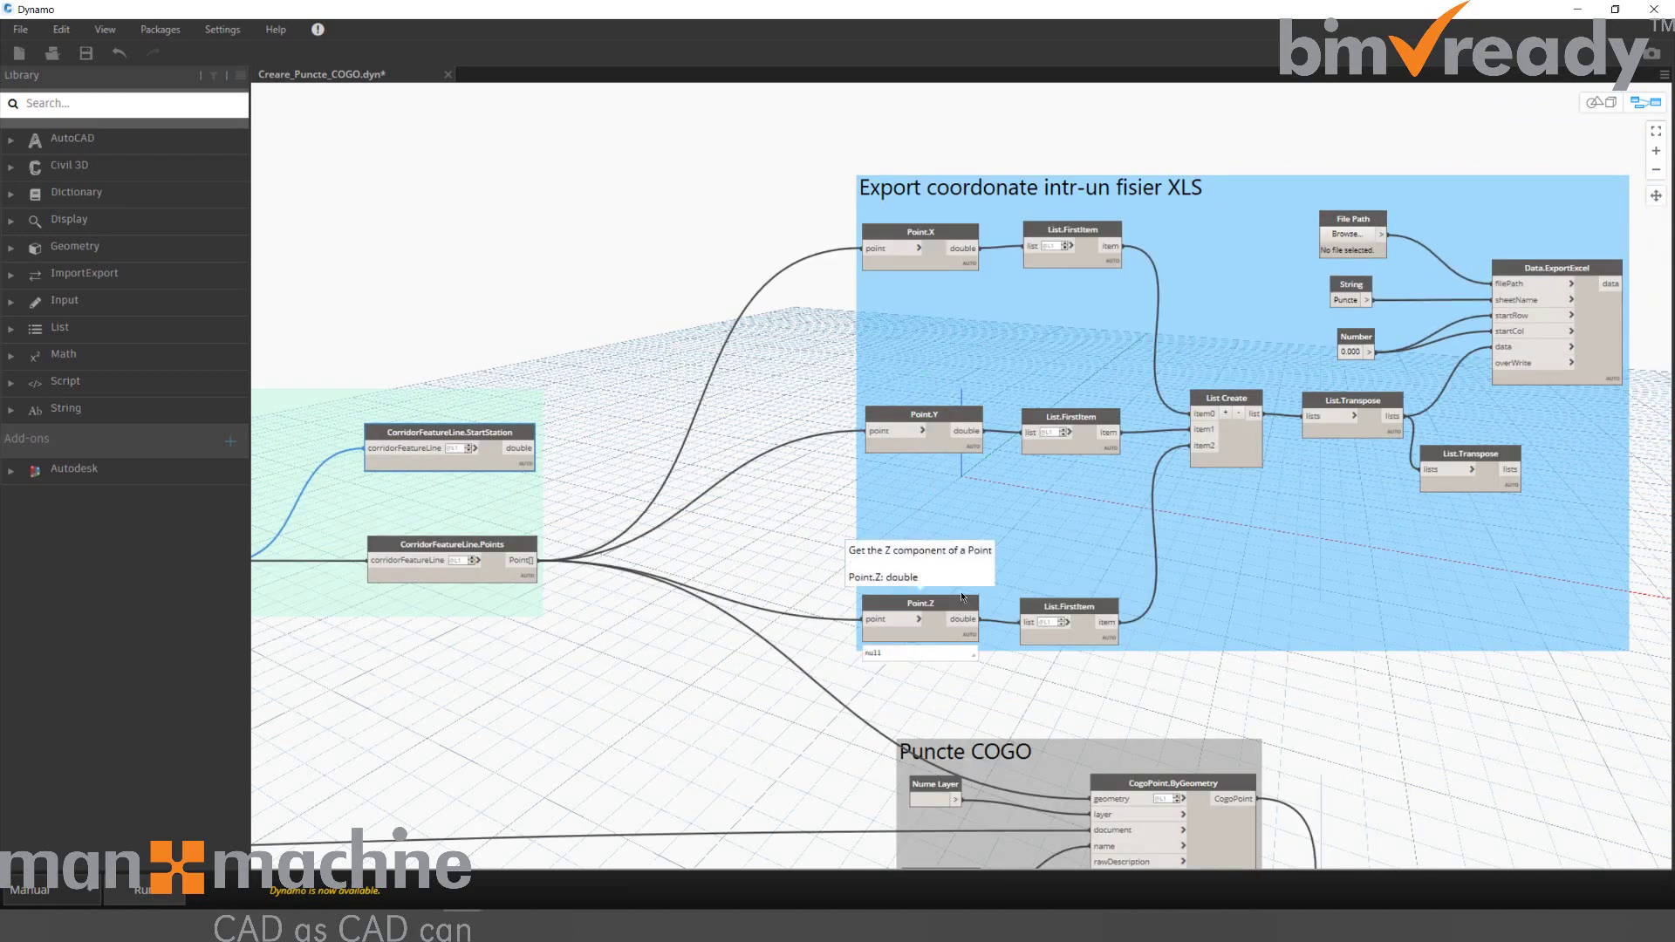
Center the Export coordonate intr-un fisier XLS group, move its File Path node, and select the Puncte value.
middle_drag(1082, 487, 911, 487)
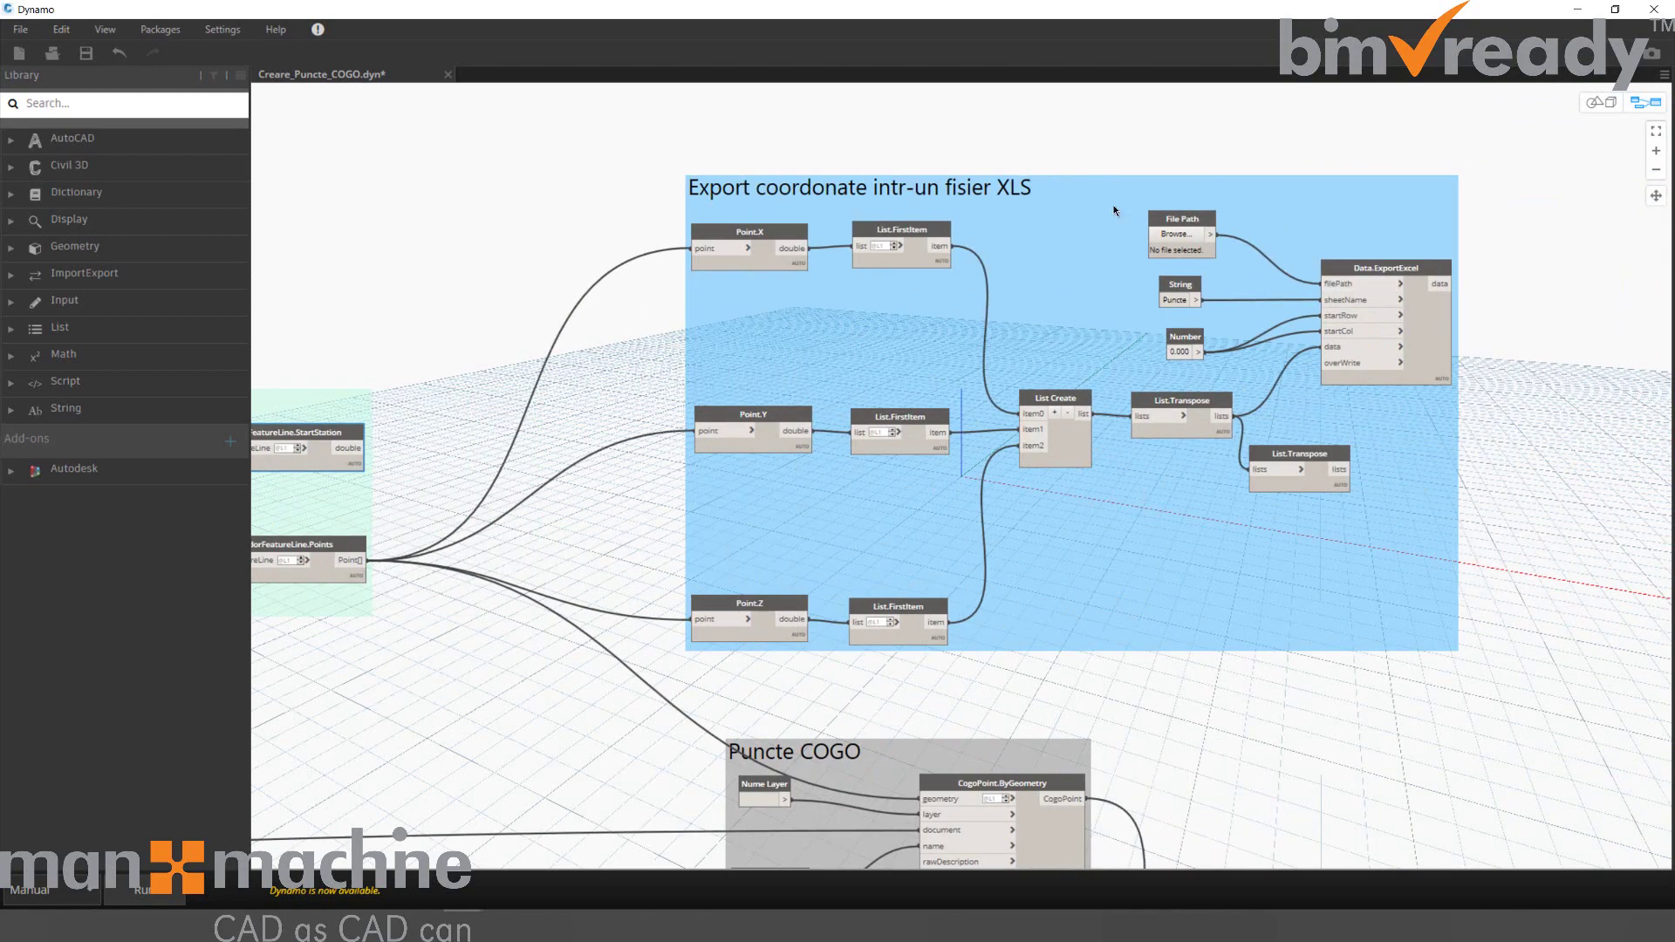
scroll(1415, 357, up, 1)
middle_drag(1341, 280, 1029, 367)
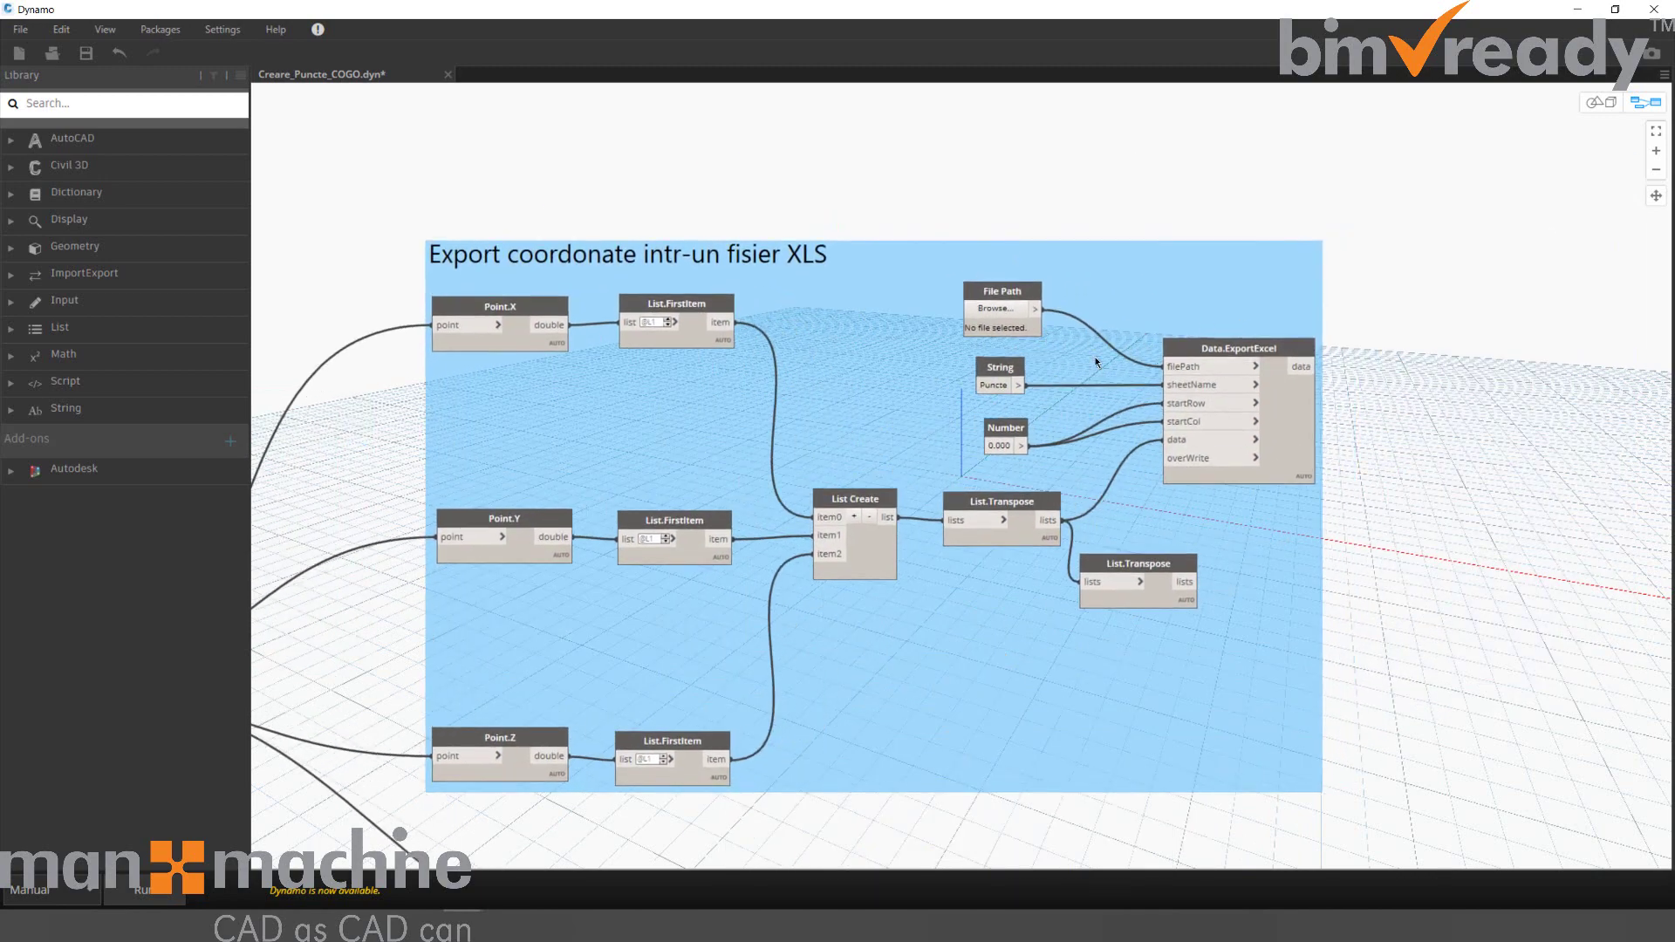
drag(997, 293, 942, 276)
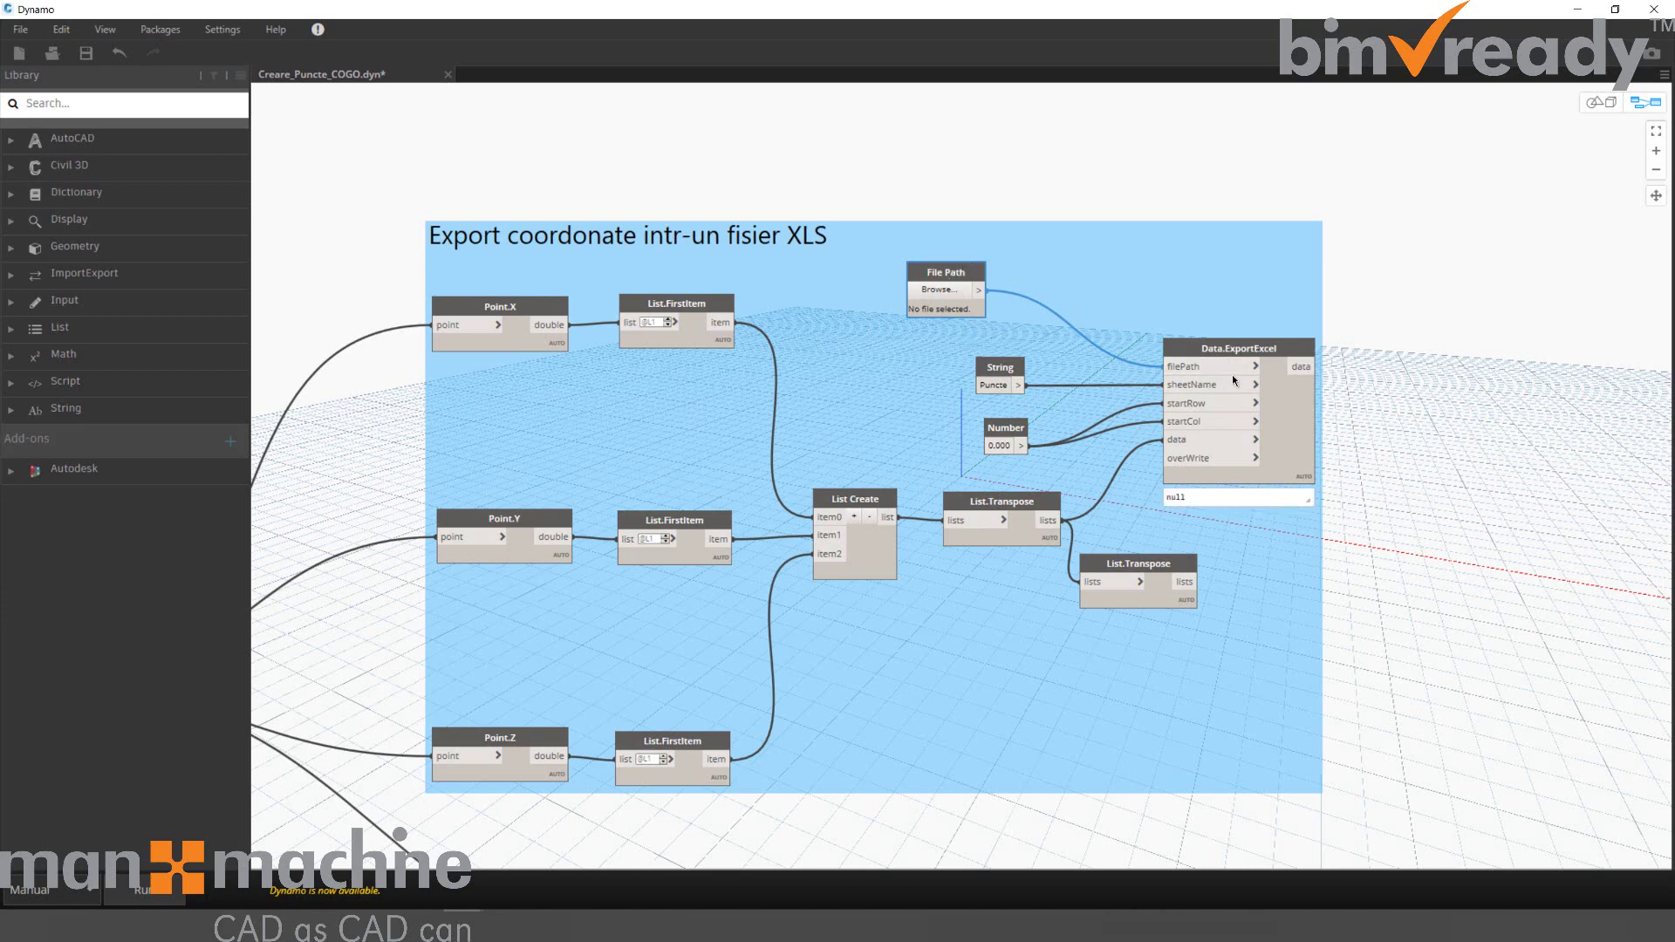
click(994, 385)
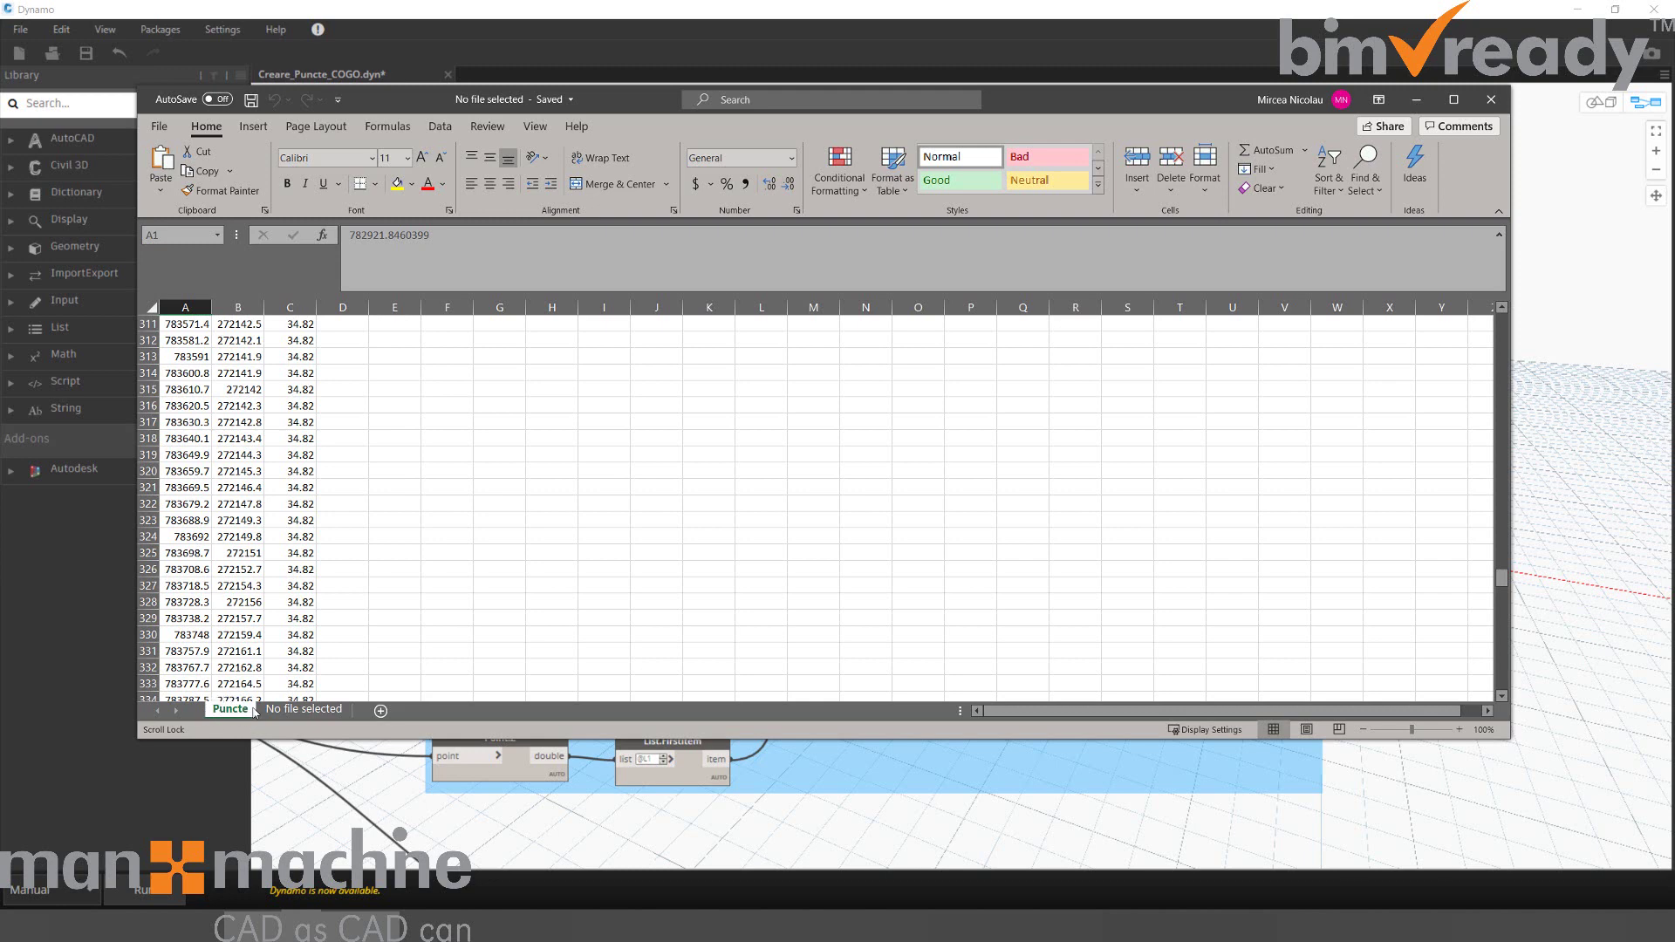
Compare the Puncte sheet's coordinate columns with the Dynamo graph, then minimize Excel.
scroll(332, 528, up, 20)
scroll(326, 430, up, 7)
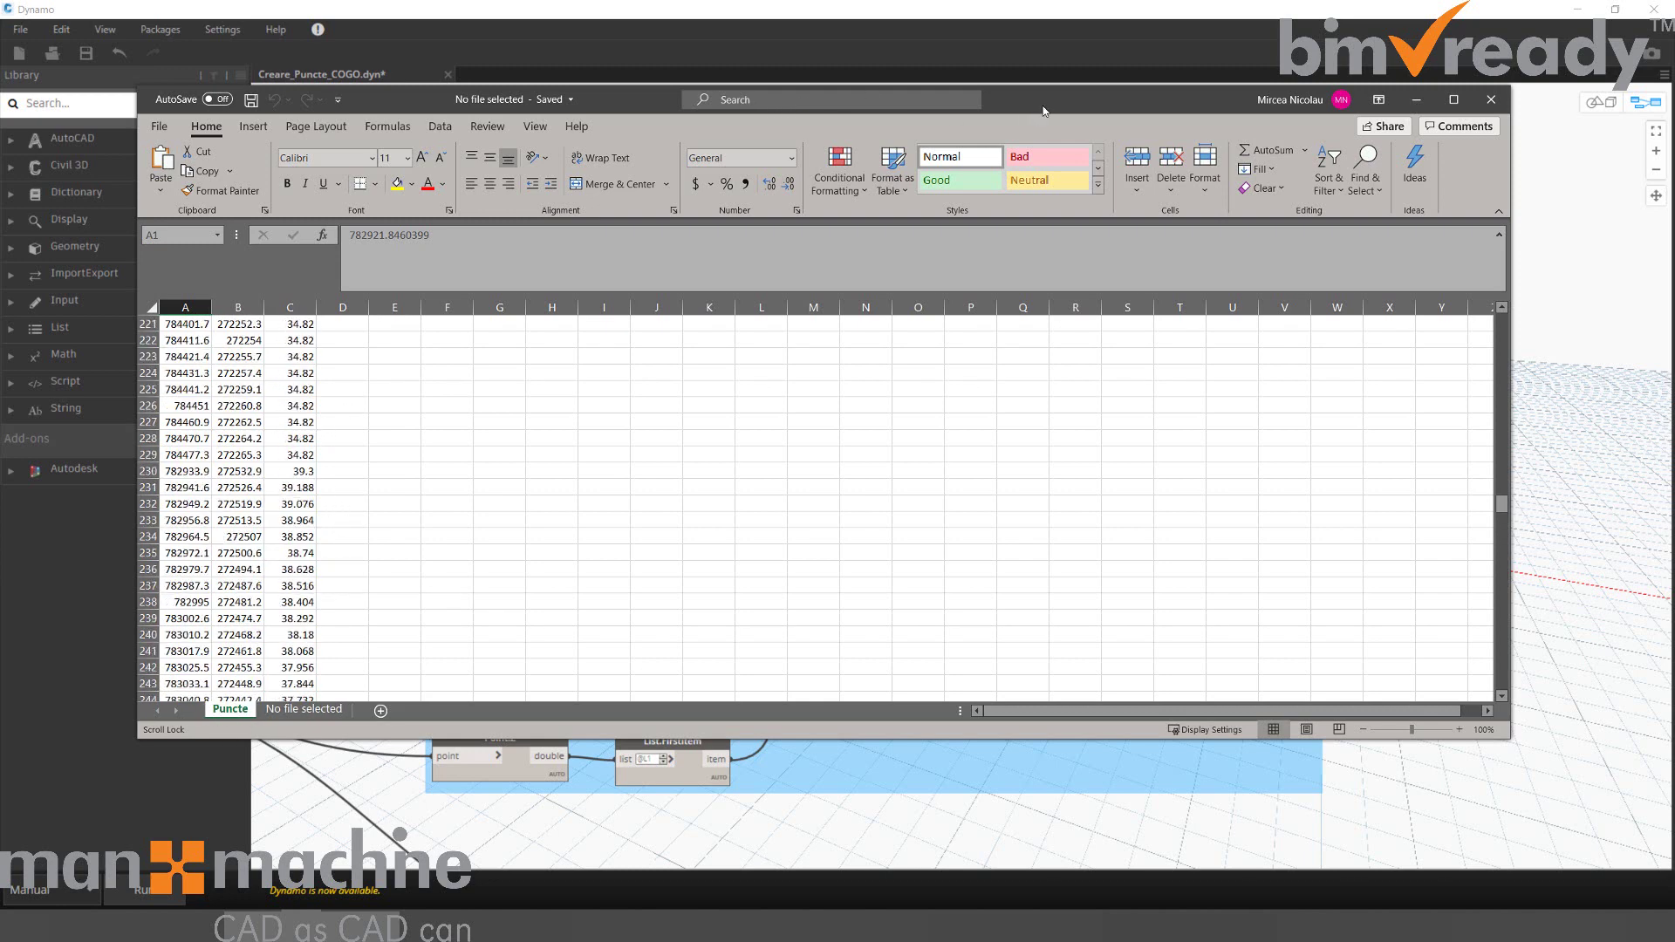
drag(1043, 103, 0, 304)
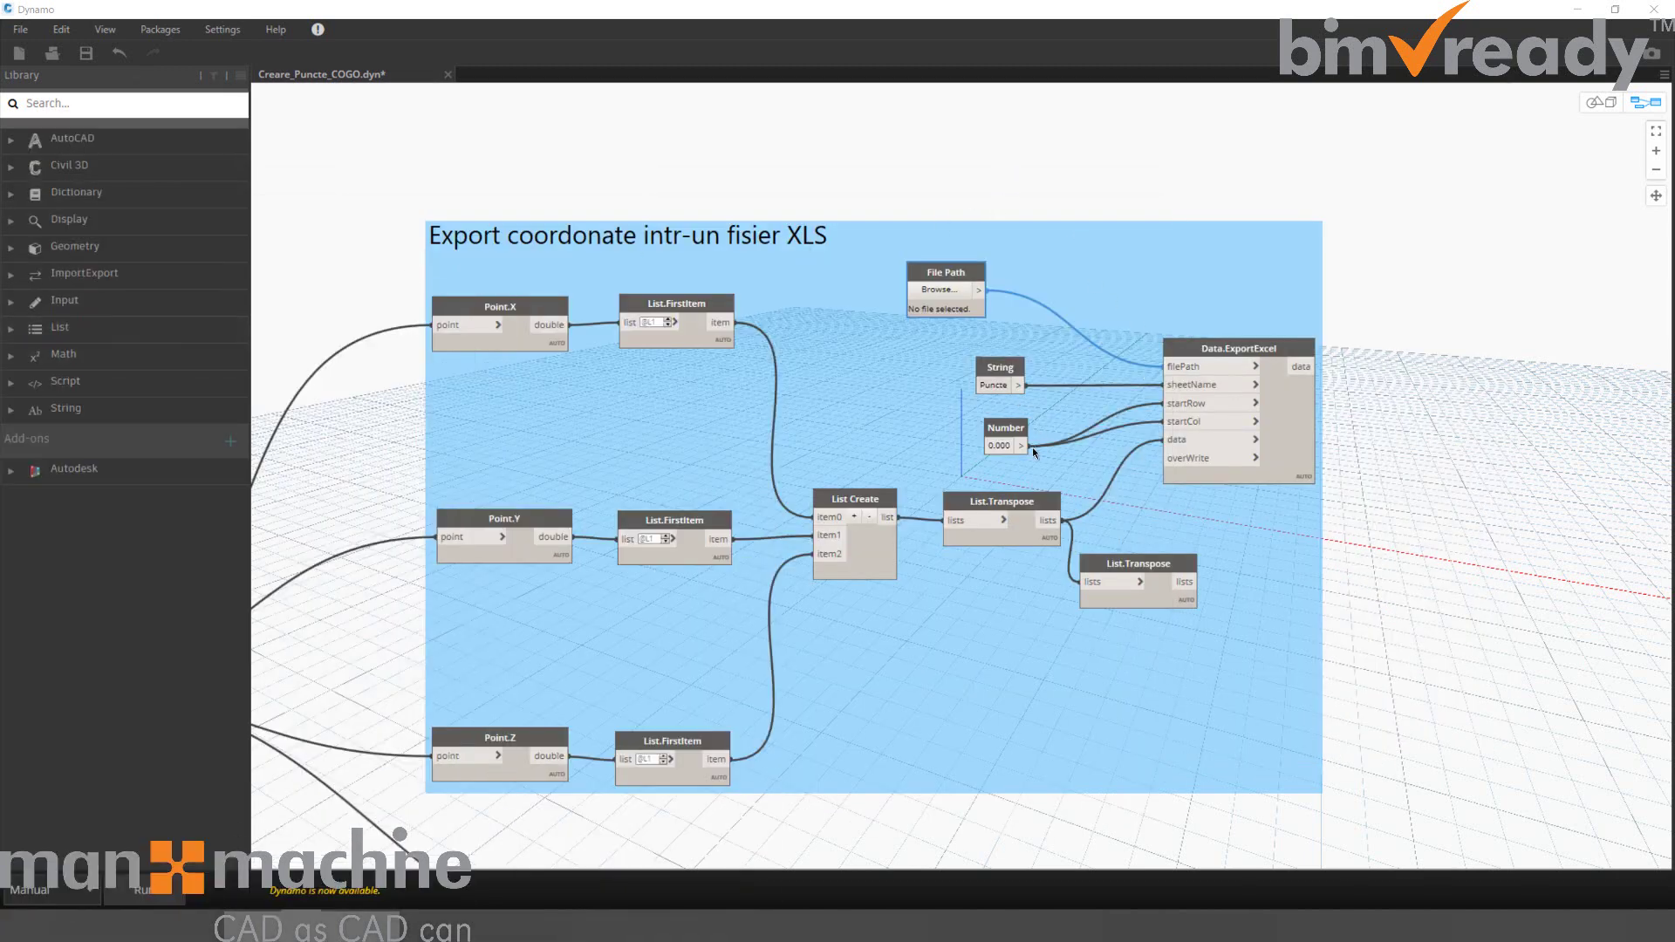
click(1005, 446)
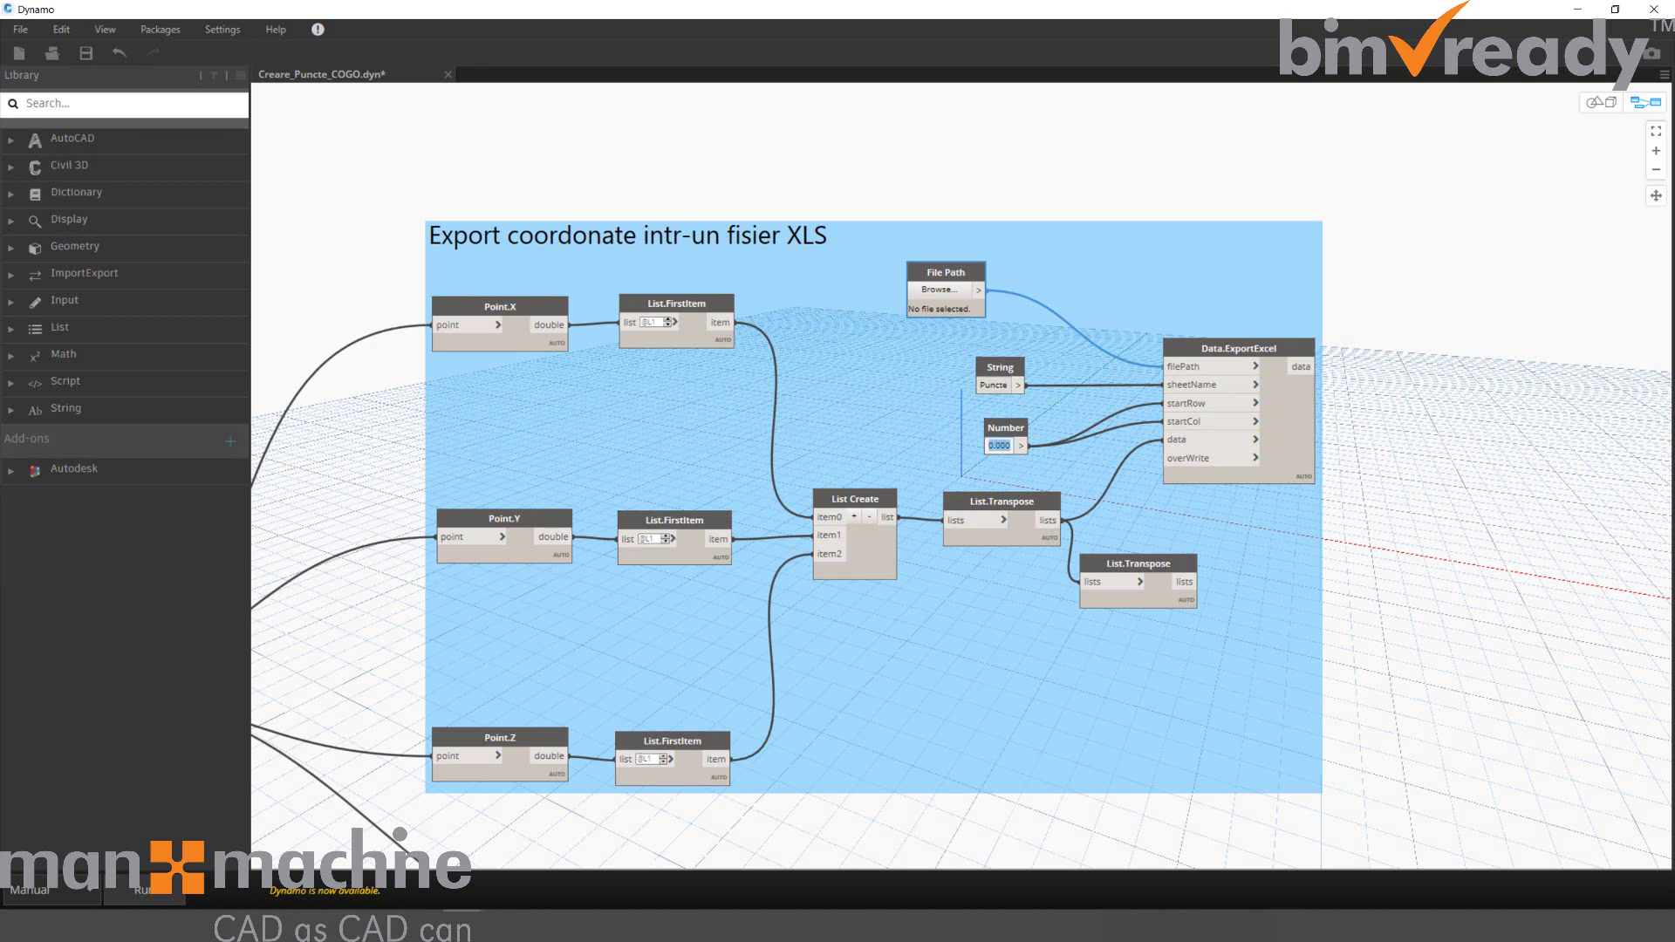
drag(0, 468, 823, 166)
click(366, 374)
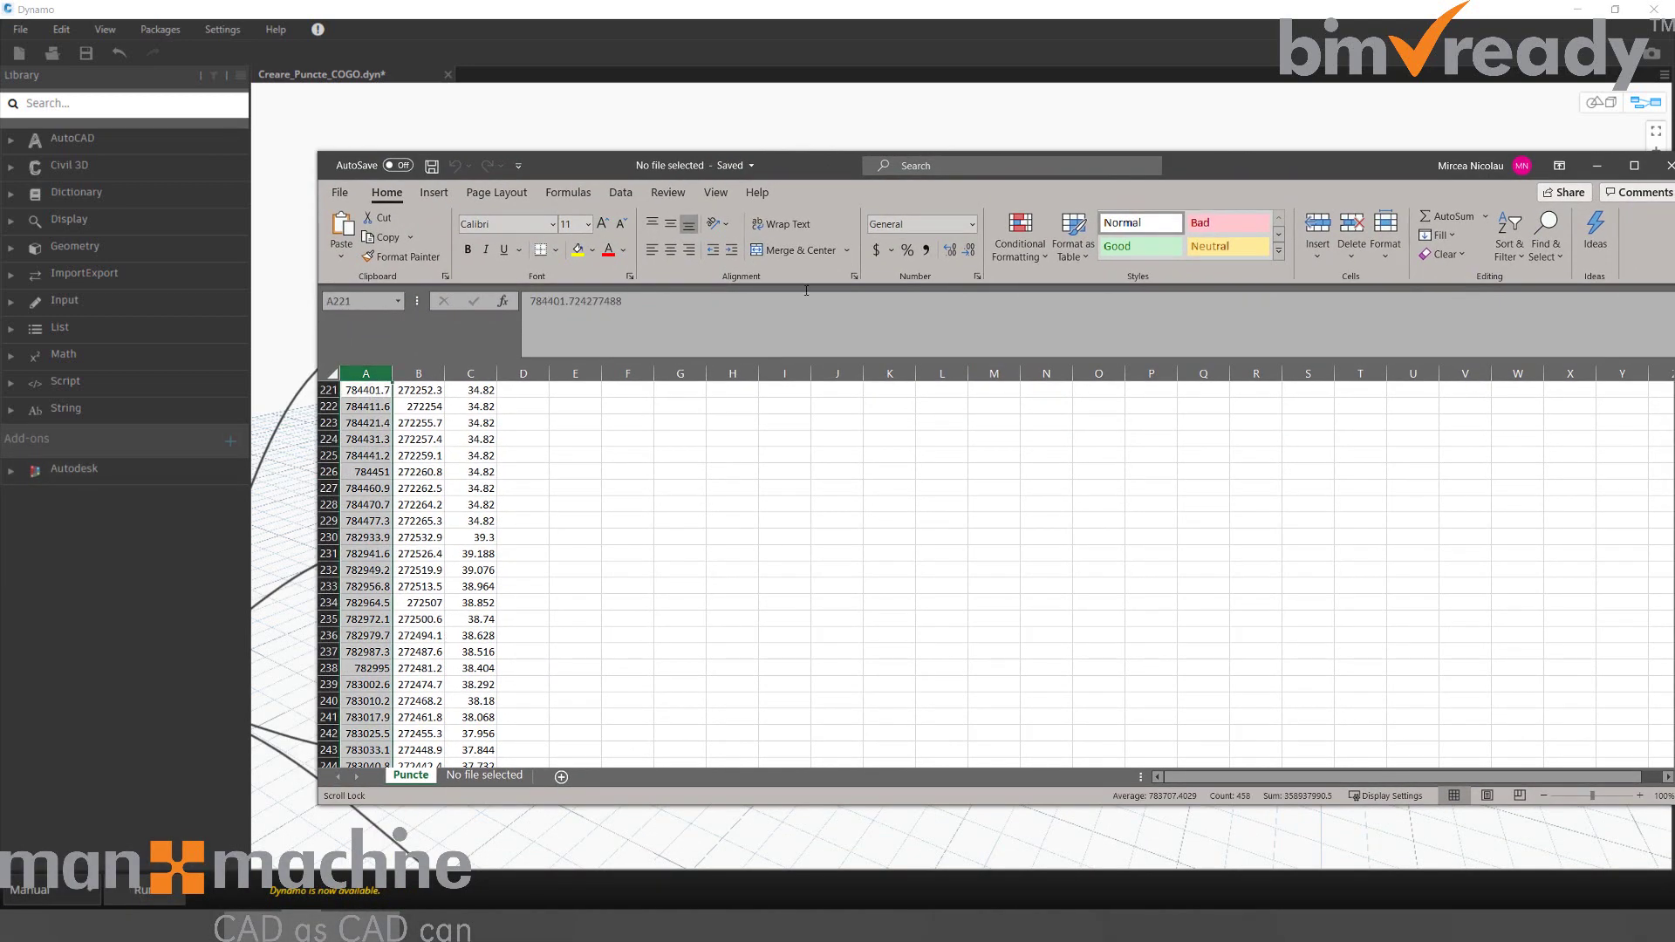
click(1596, 164)
scroll(887, 270, down, 3)
scroll(788, 464, up, 5)
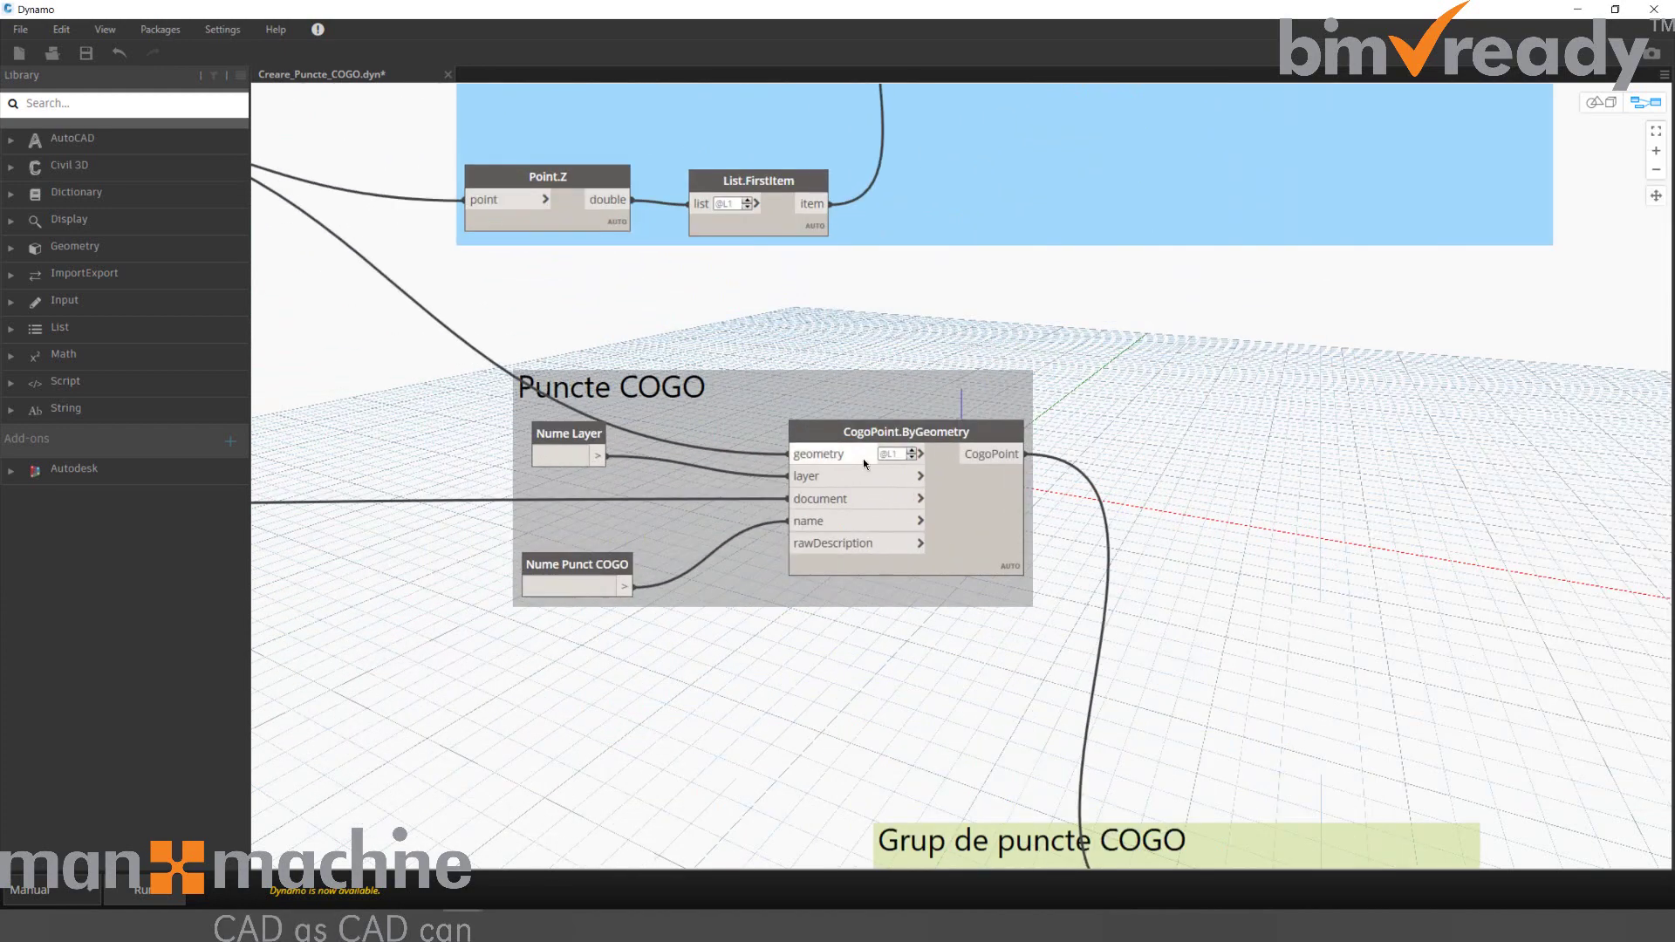
click(551, 459)
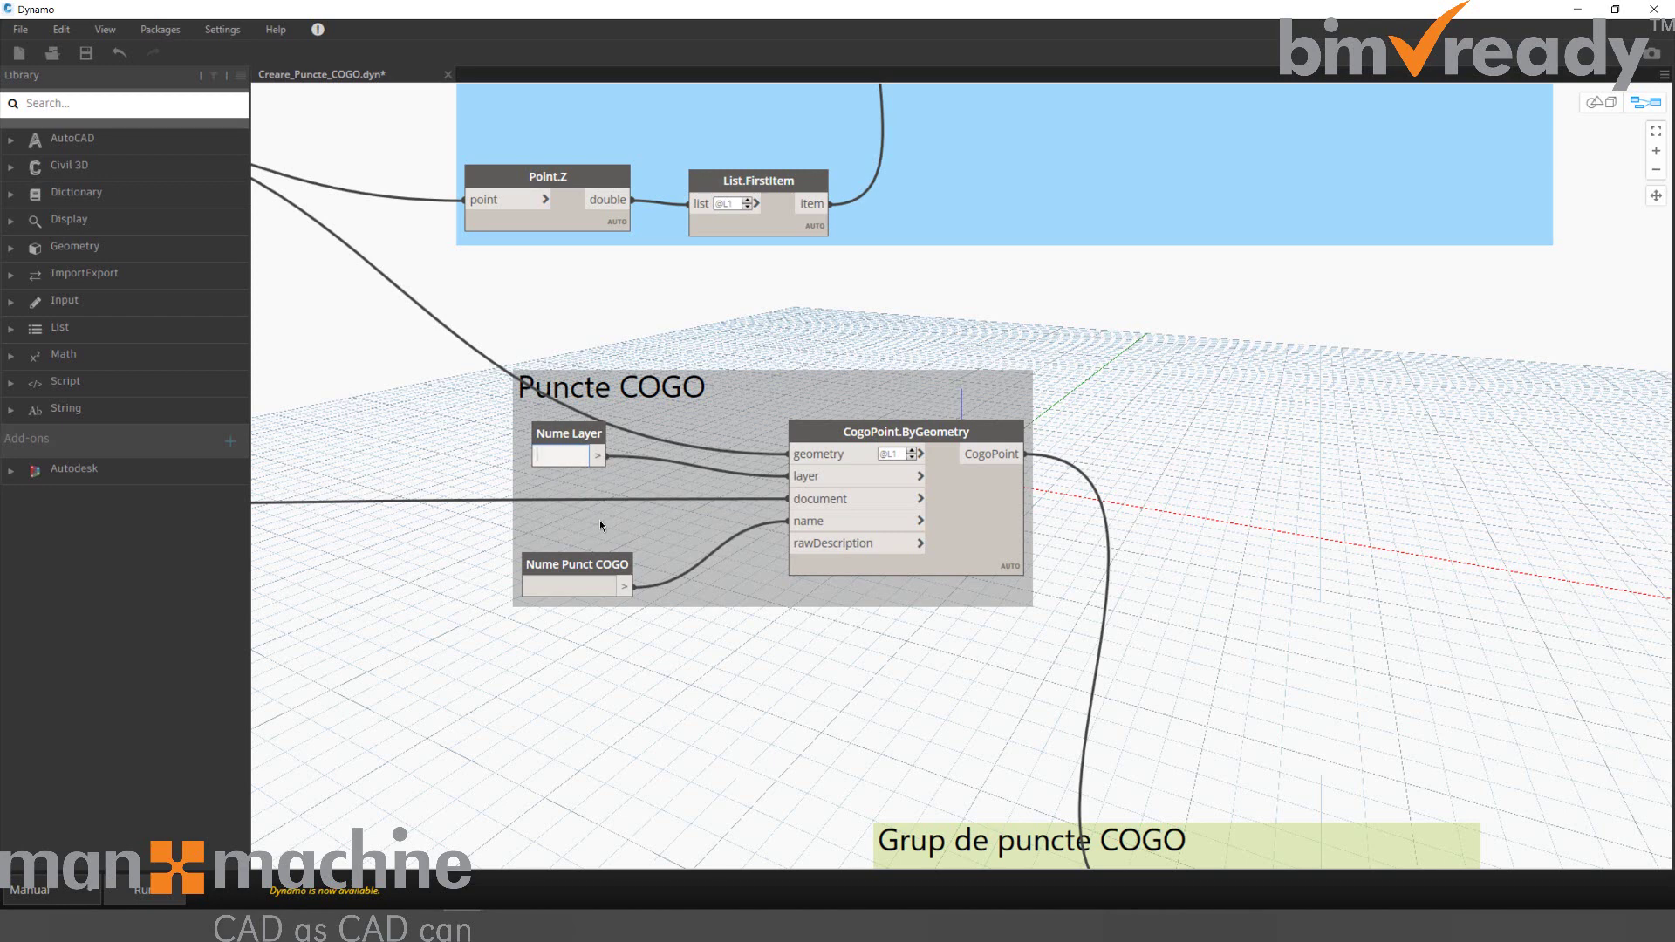
click(606, 594)
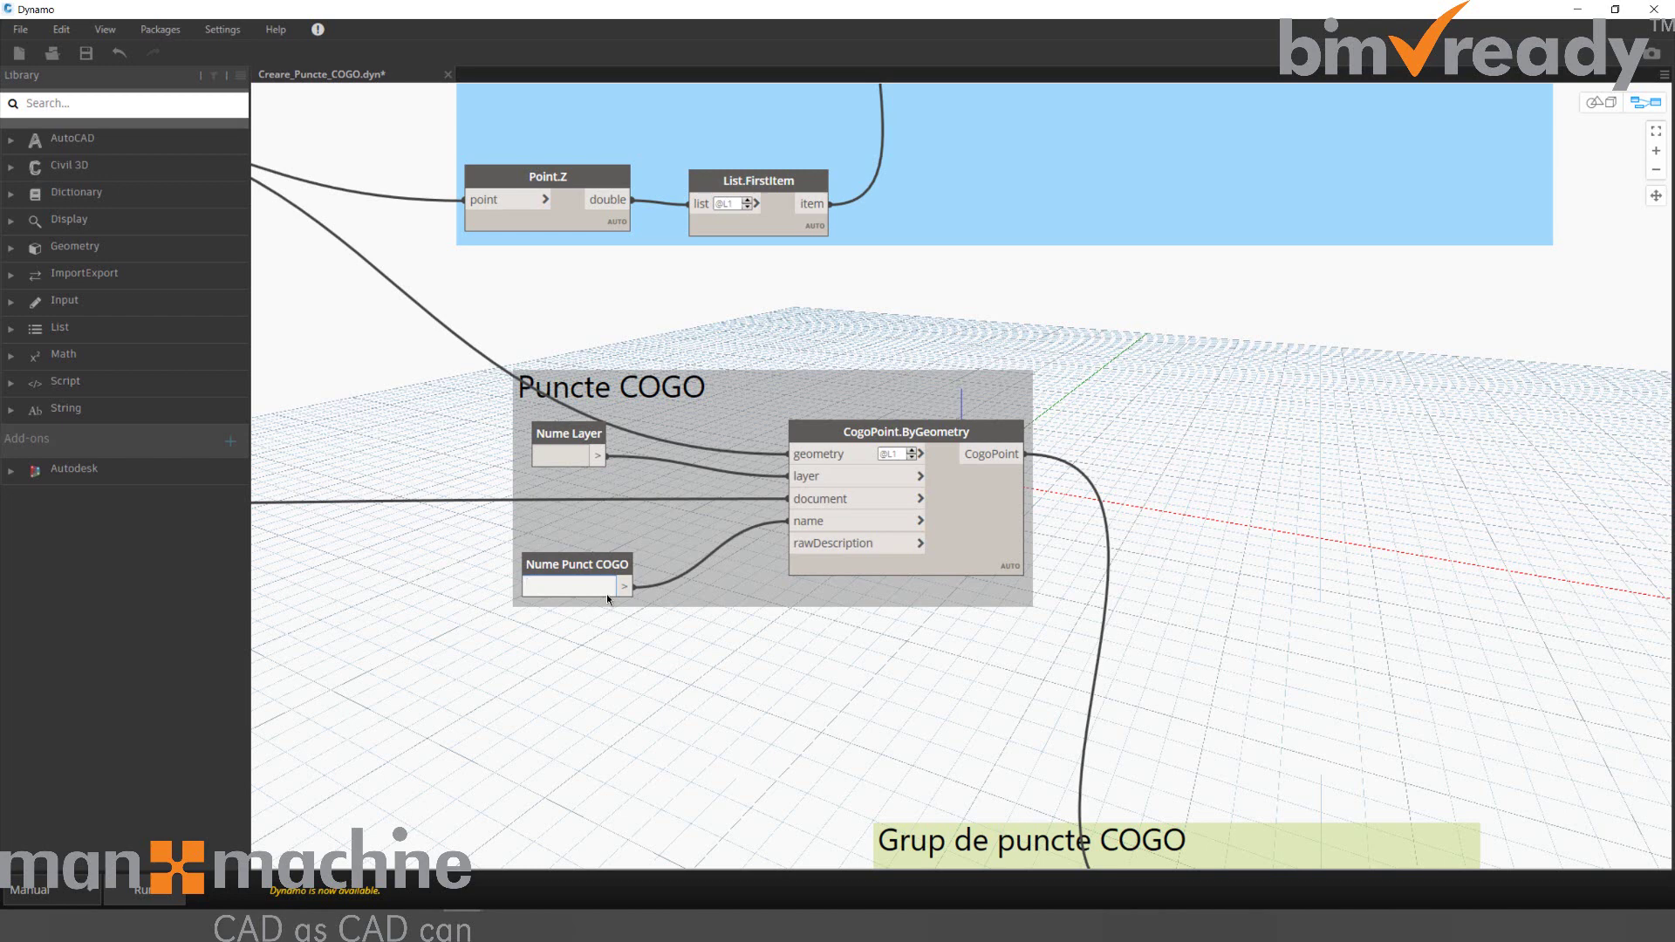
Bring the Grup de puncte COGO group into view, then minimize Dynamo to show the 01_Autostrada drawing.
scroll(644, 657, down, 3)
middle_drag(644, 657, 467, 349)
scroll(729, 478, up, 3)
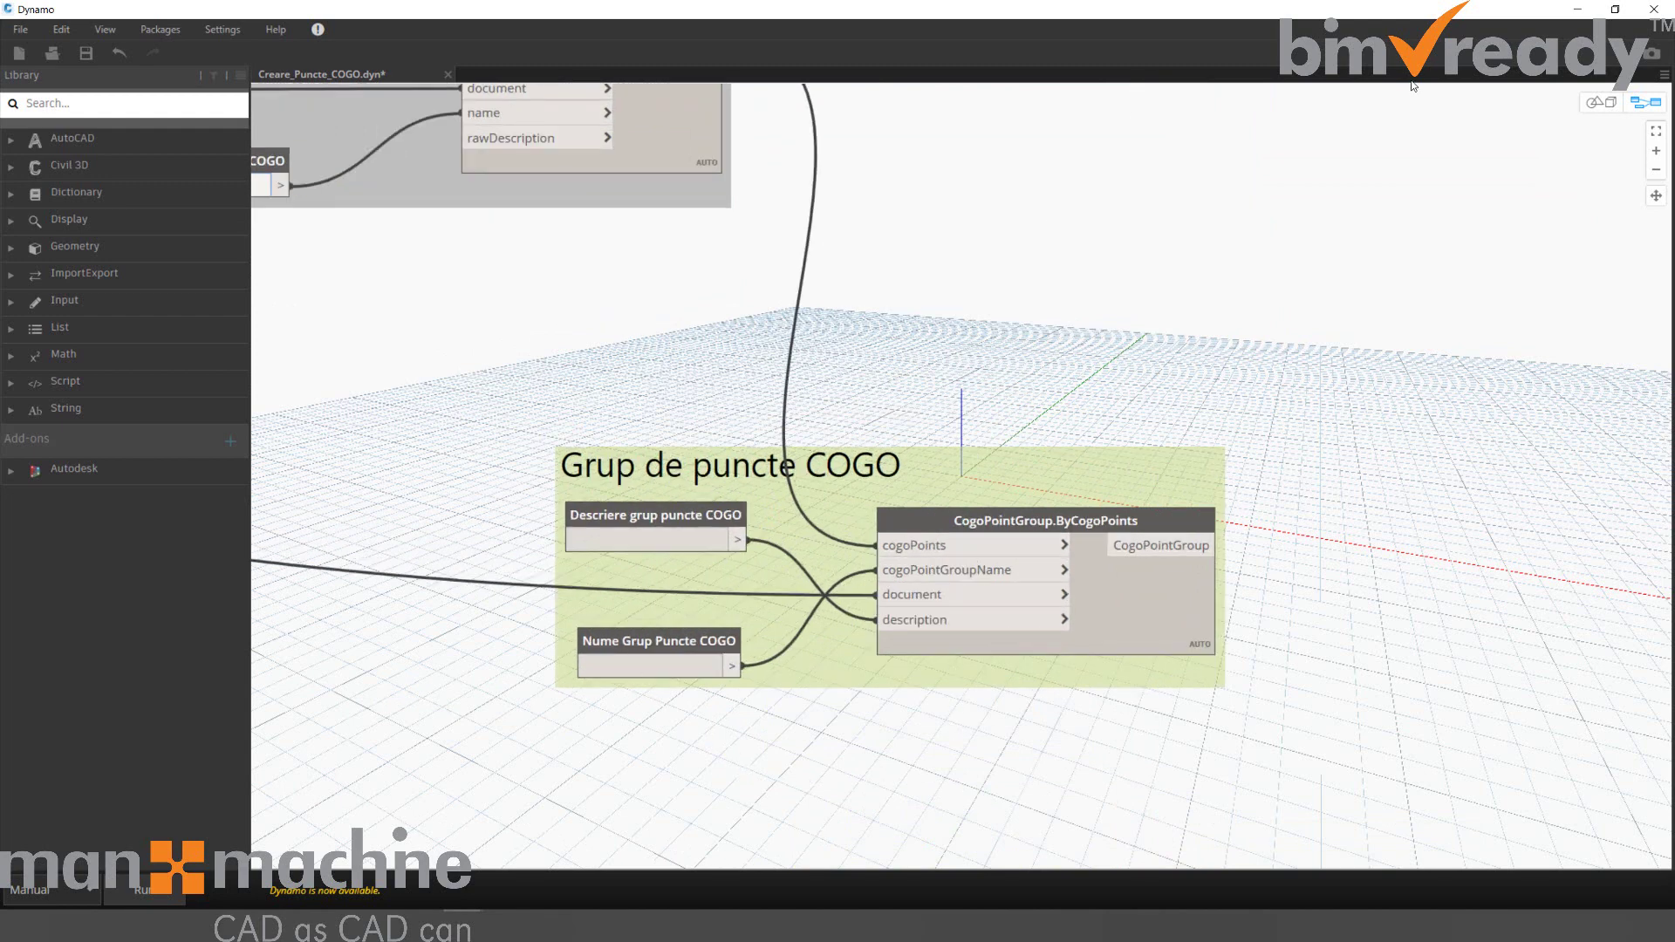
click(1577, 11)
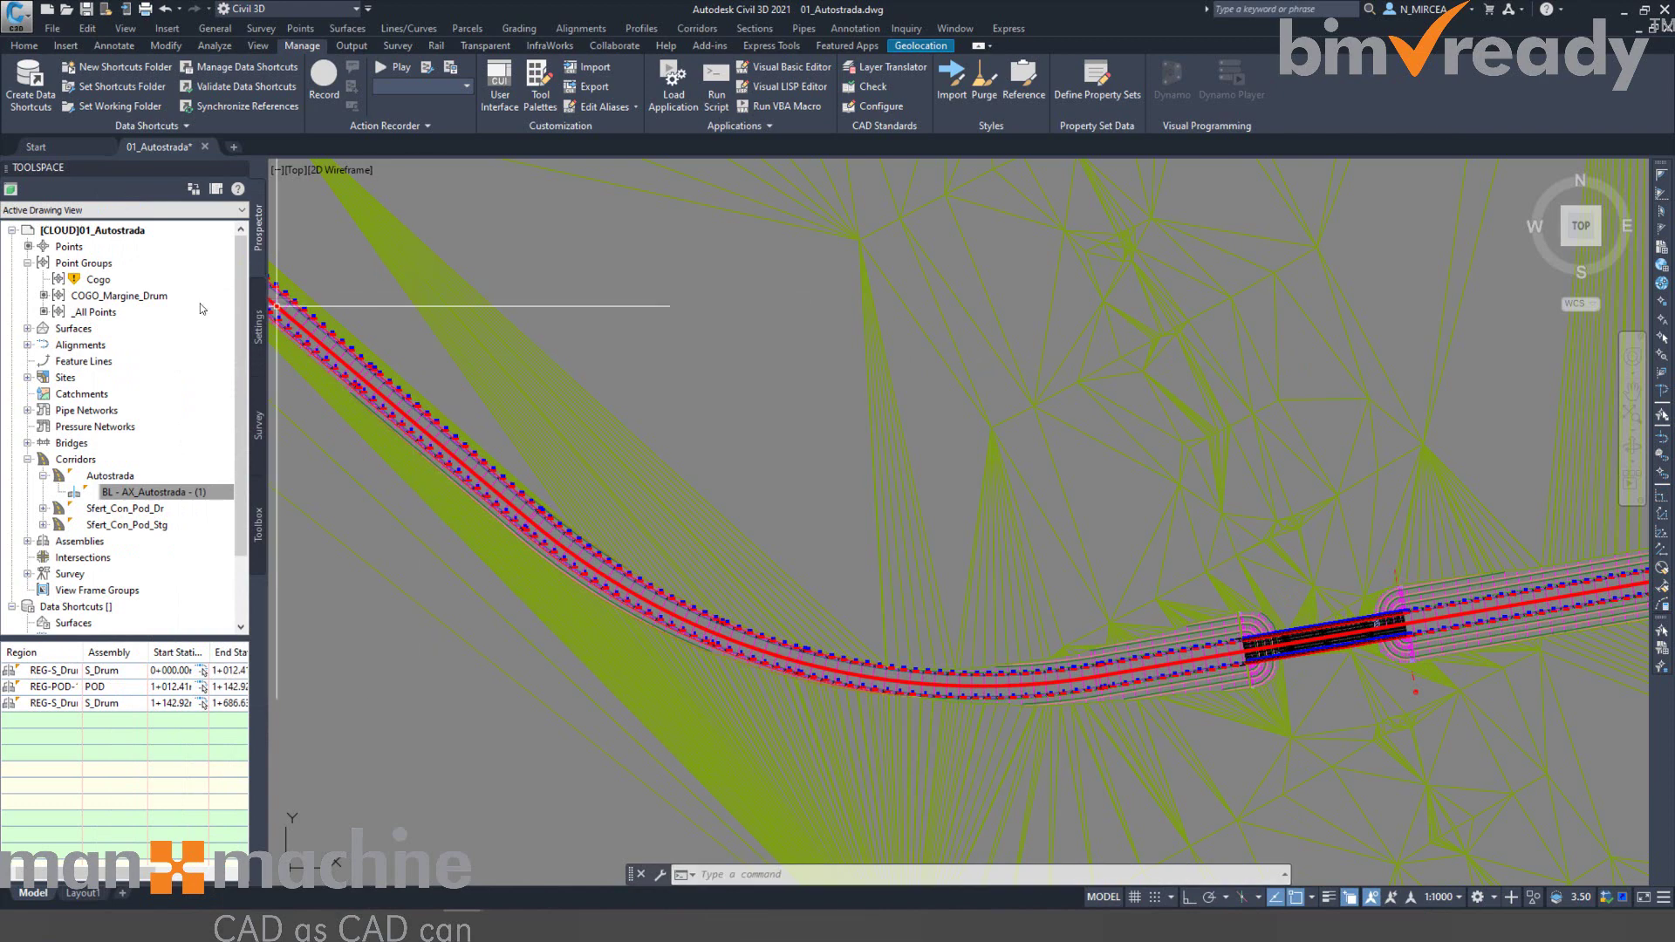
Inspect the COGO_Margine_Drum point group's name and description in its Properties dialog.
click(181, 297)
right_click(167, 296)
click(225, 306)
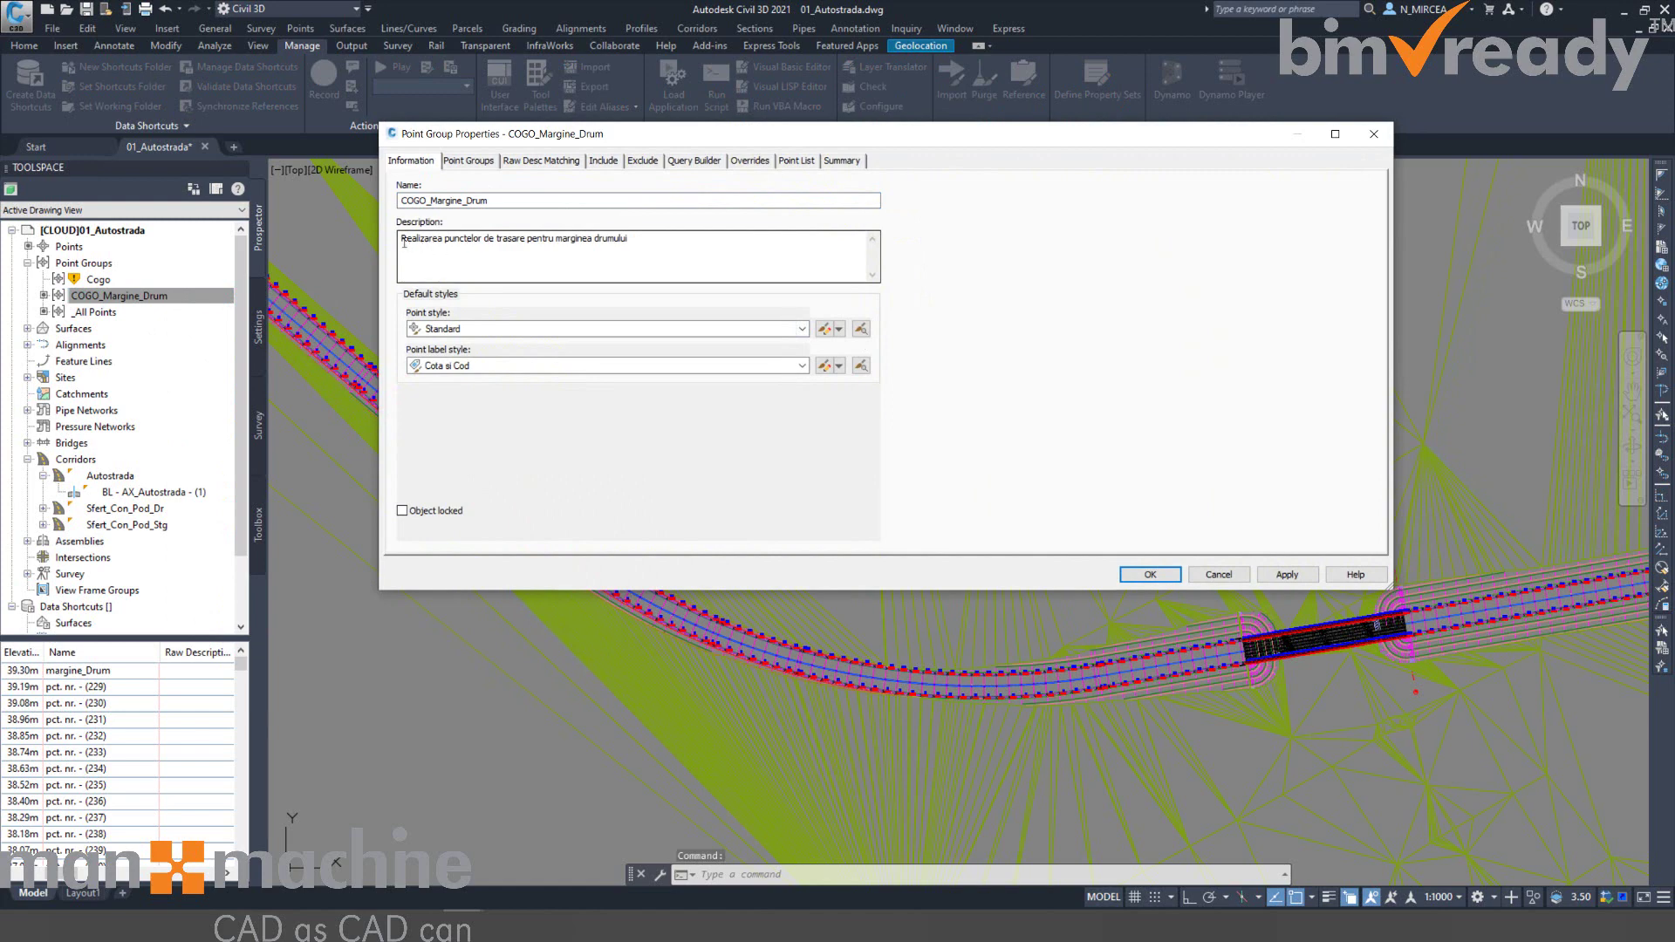
drag(402, 239, 640, 247)
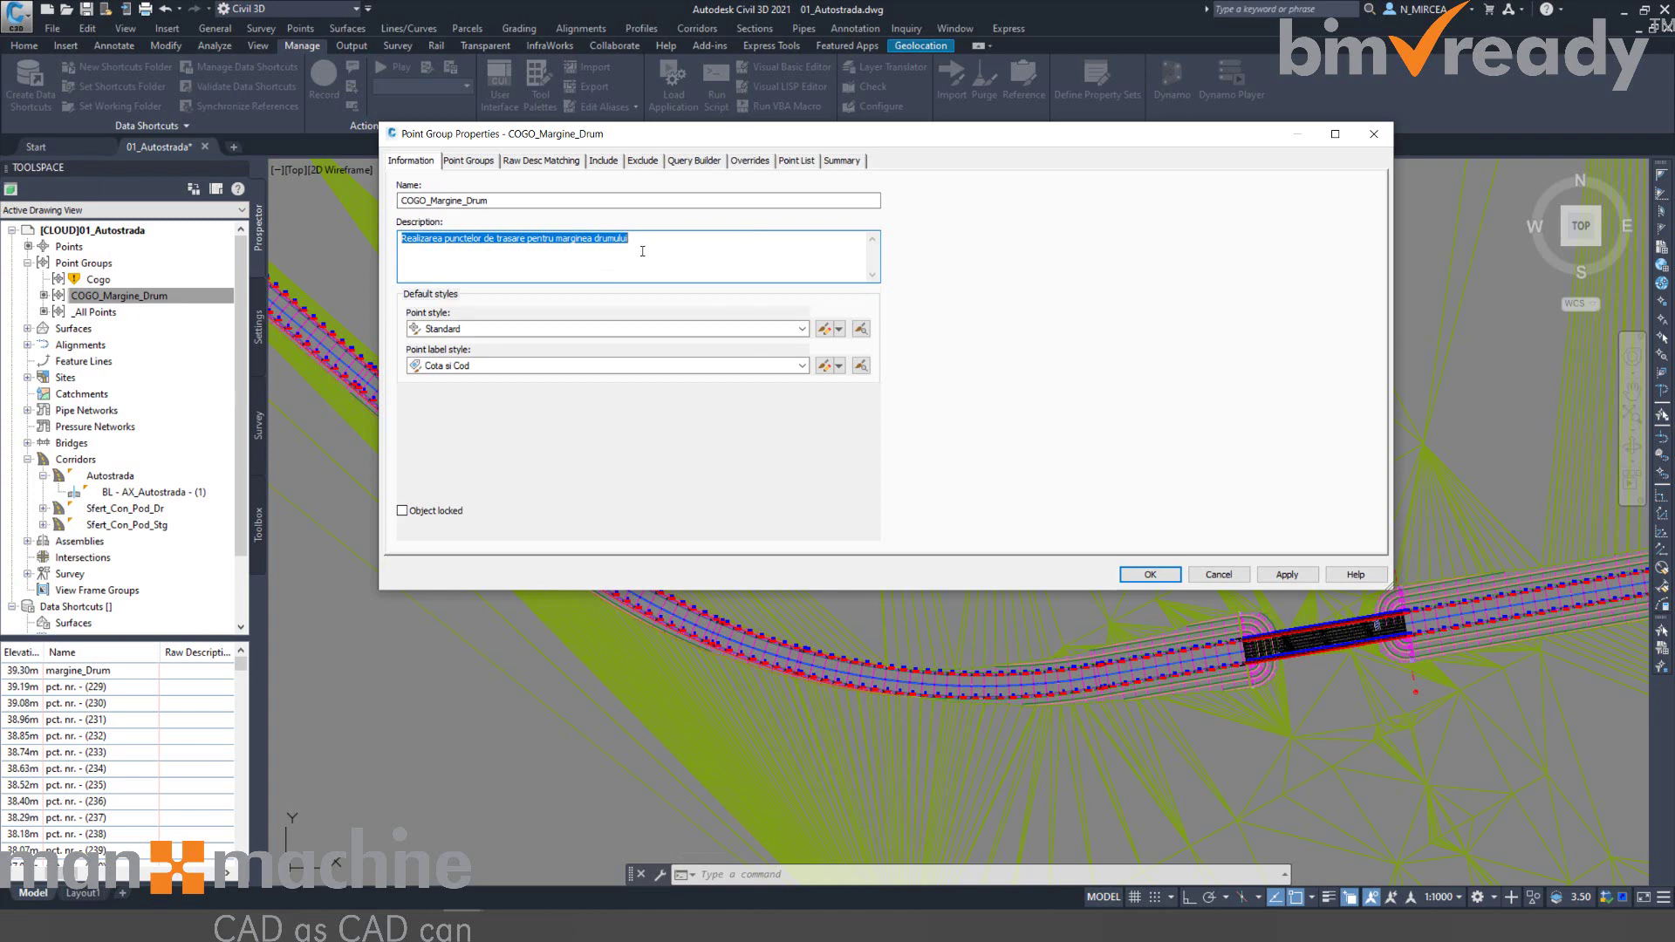
click(465, 199)
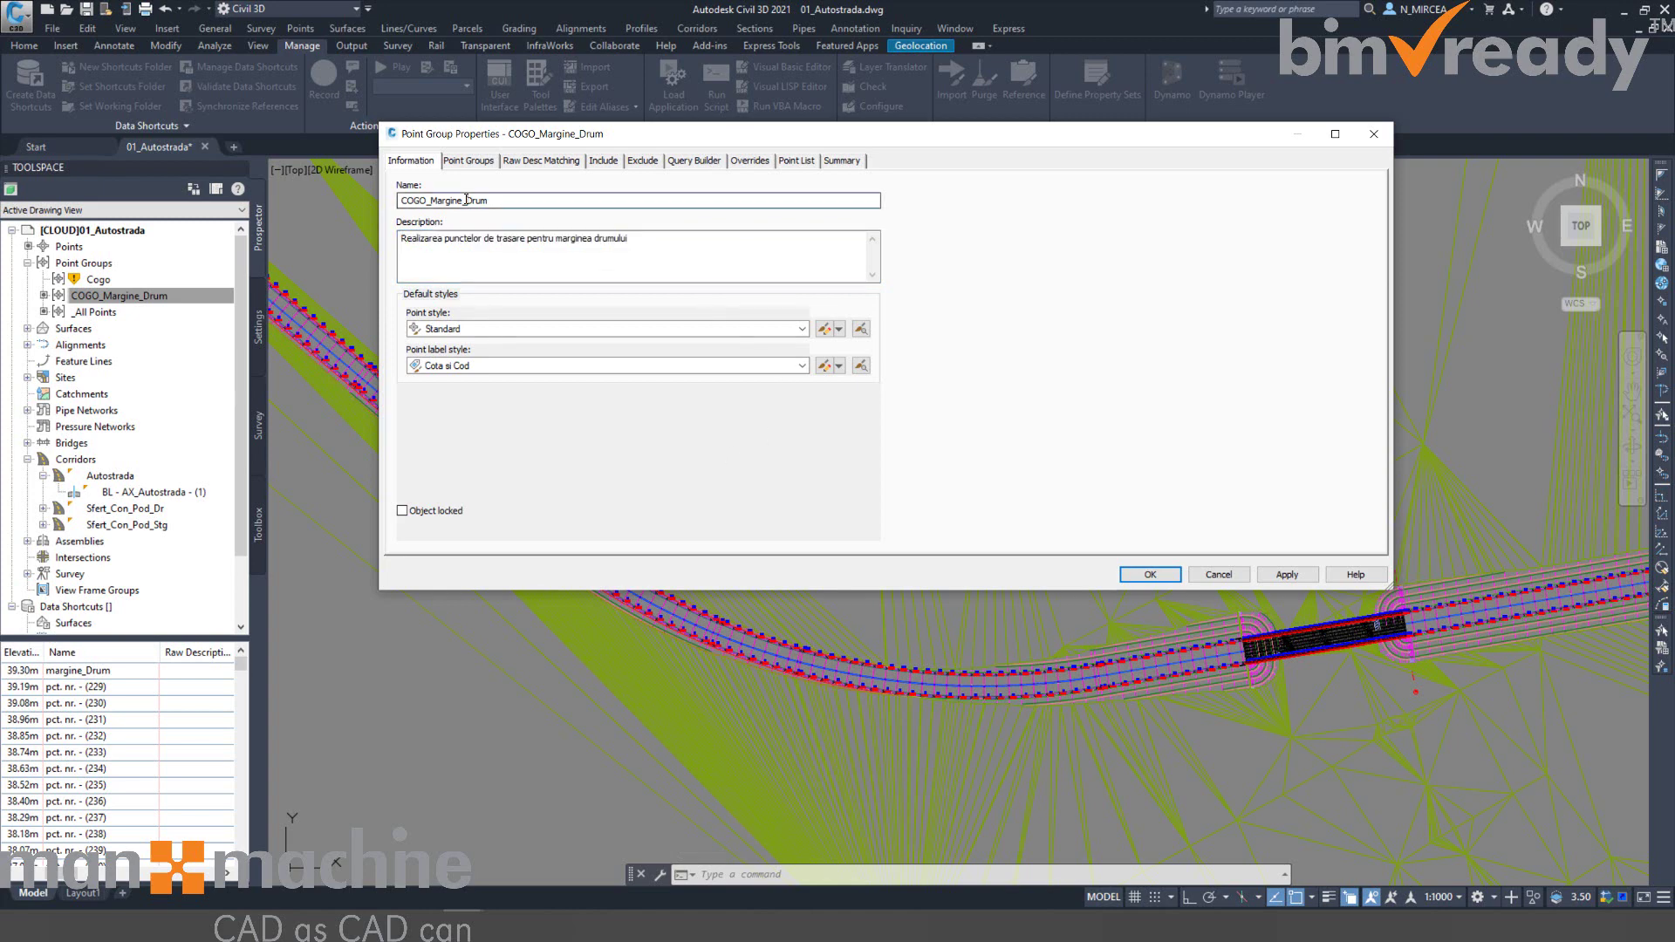
double_click(417, 200)
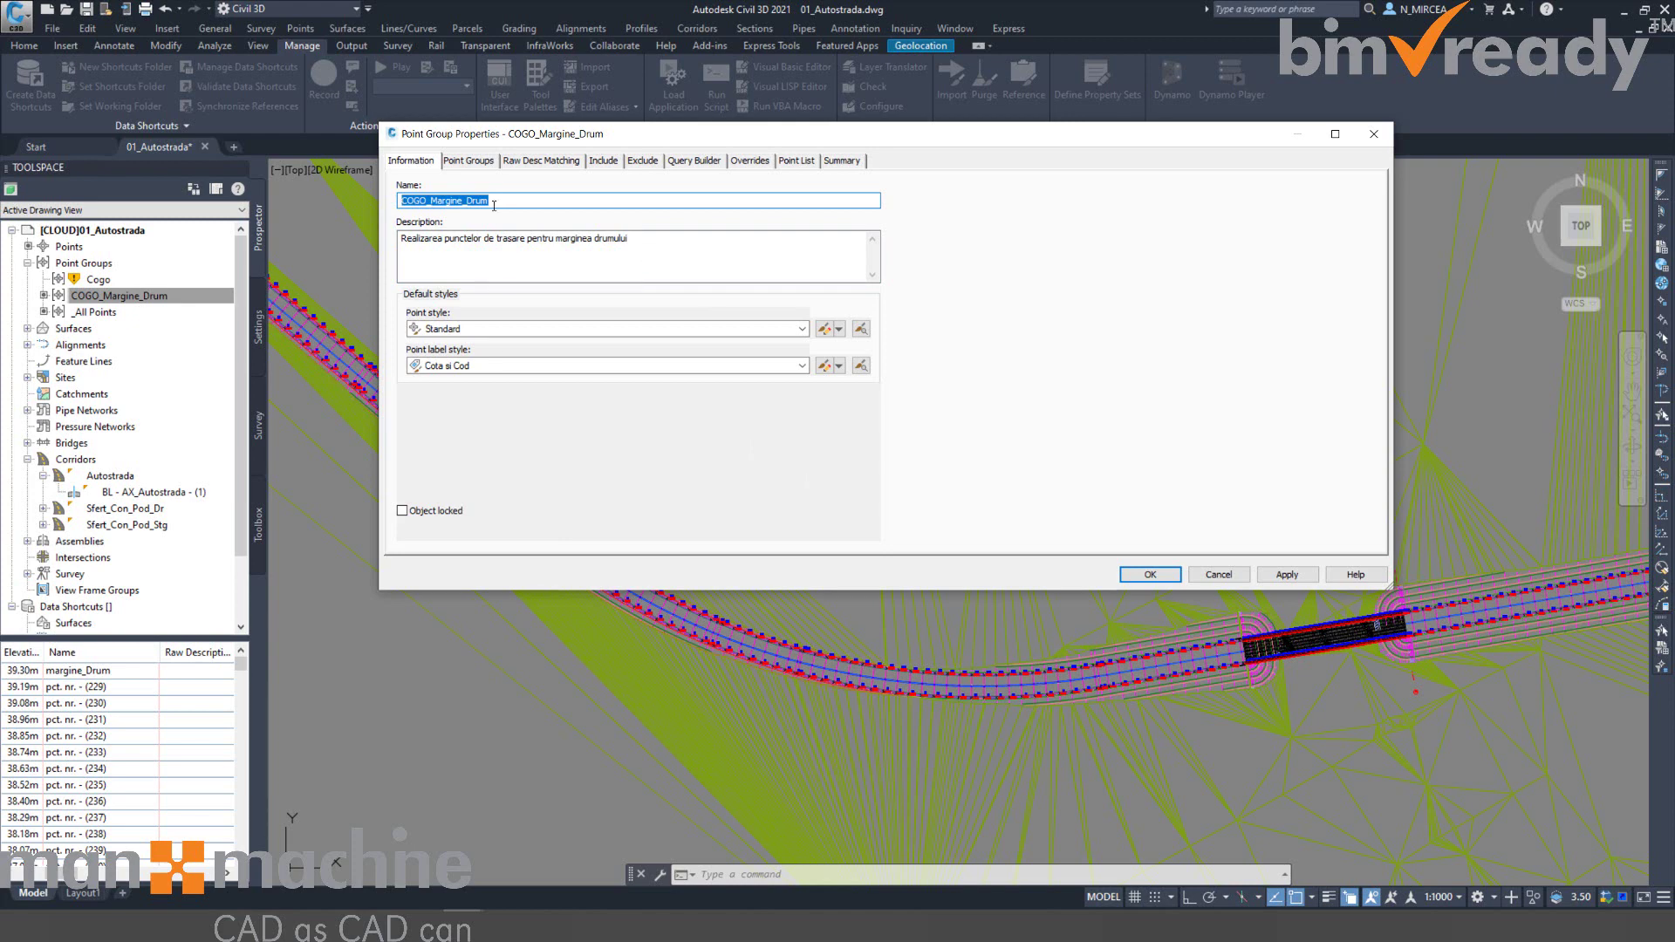
drag(406, 238, 630, 240)
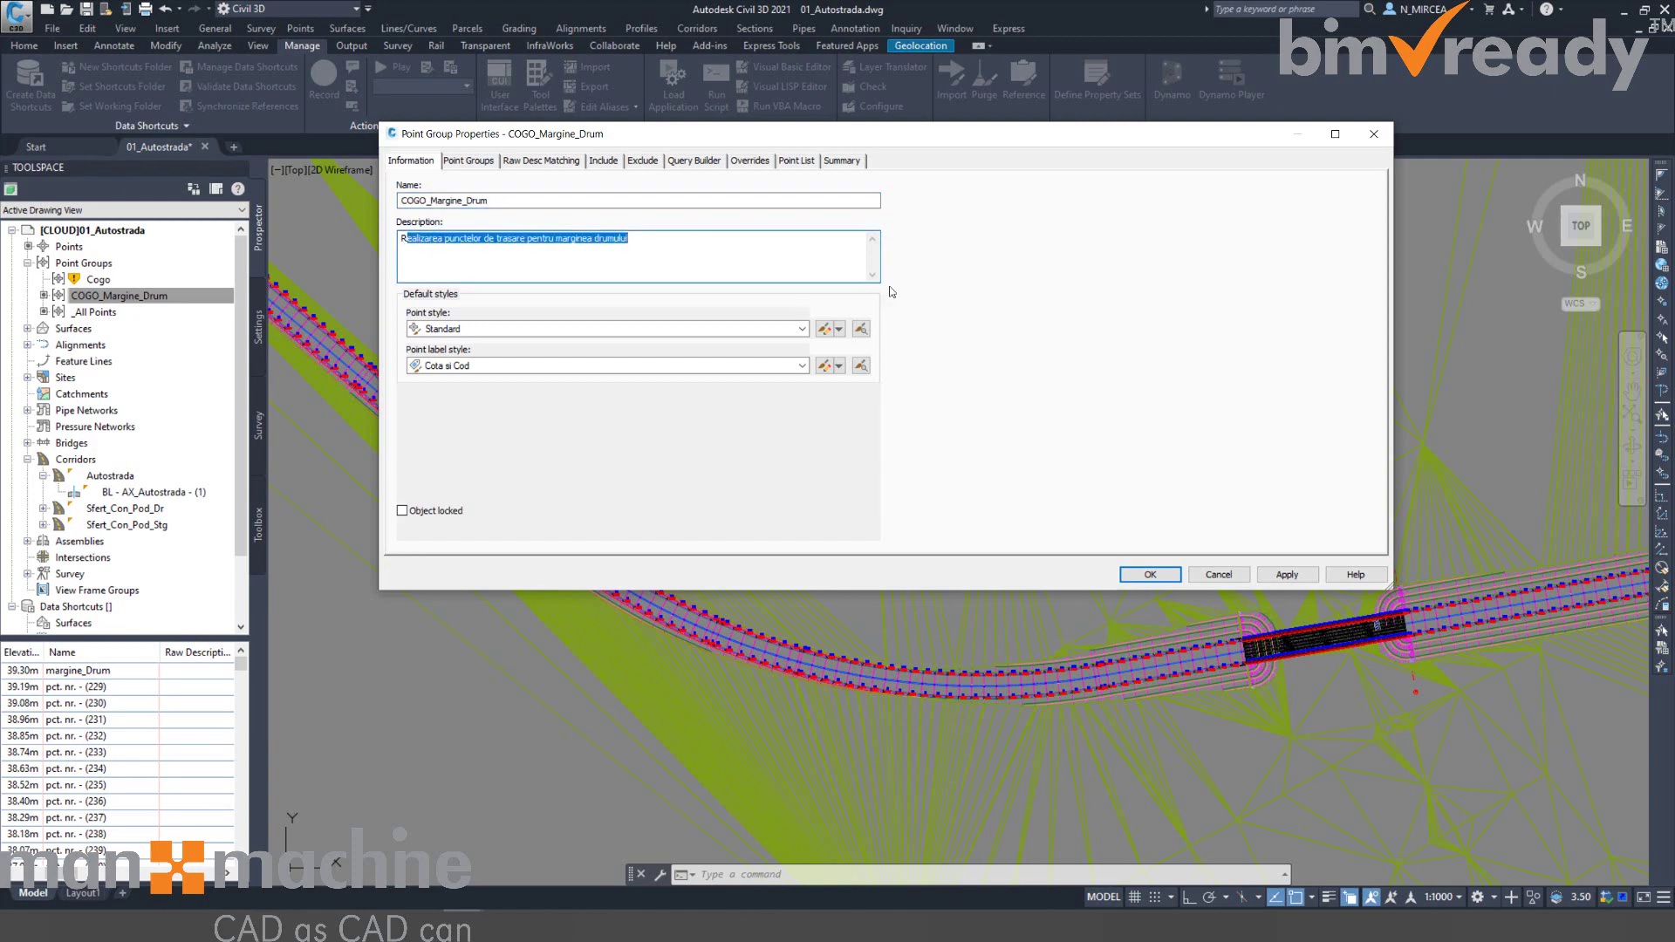
click(1374, 133)
Zoom in and out on the road-edge COGO points in the drawing.
scroll(885, 274, up, 4)
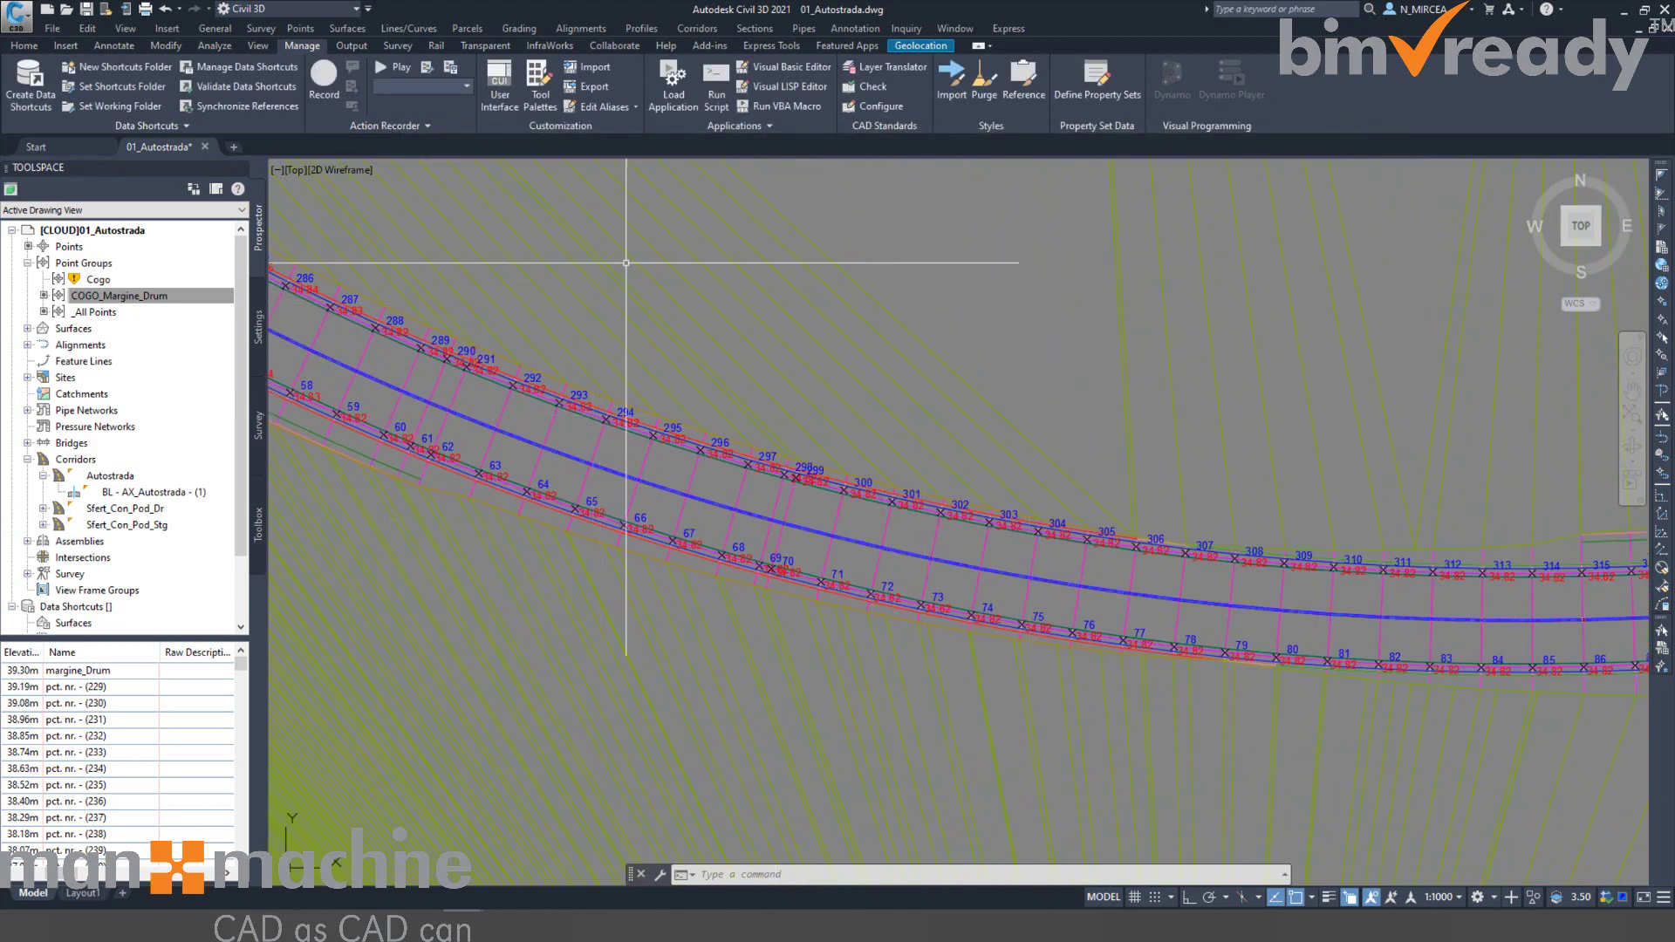
scroll(750, 384, down, 7)
scroll(874, 402, up, 5)
scroll(874, 404, down, 4)
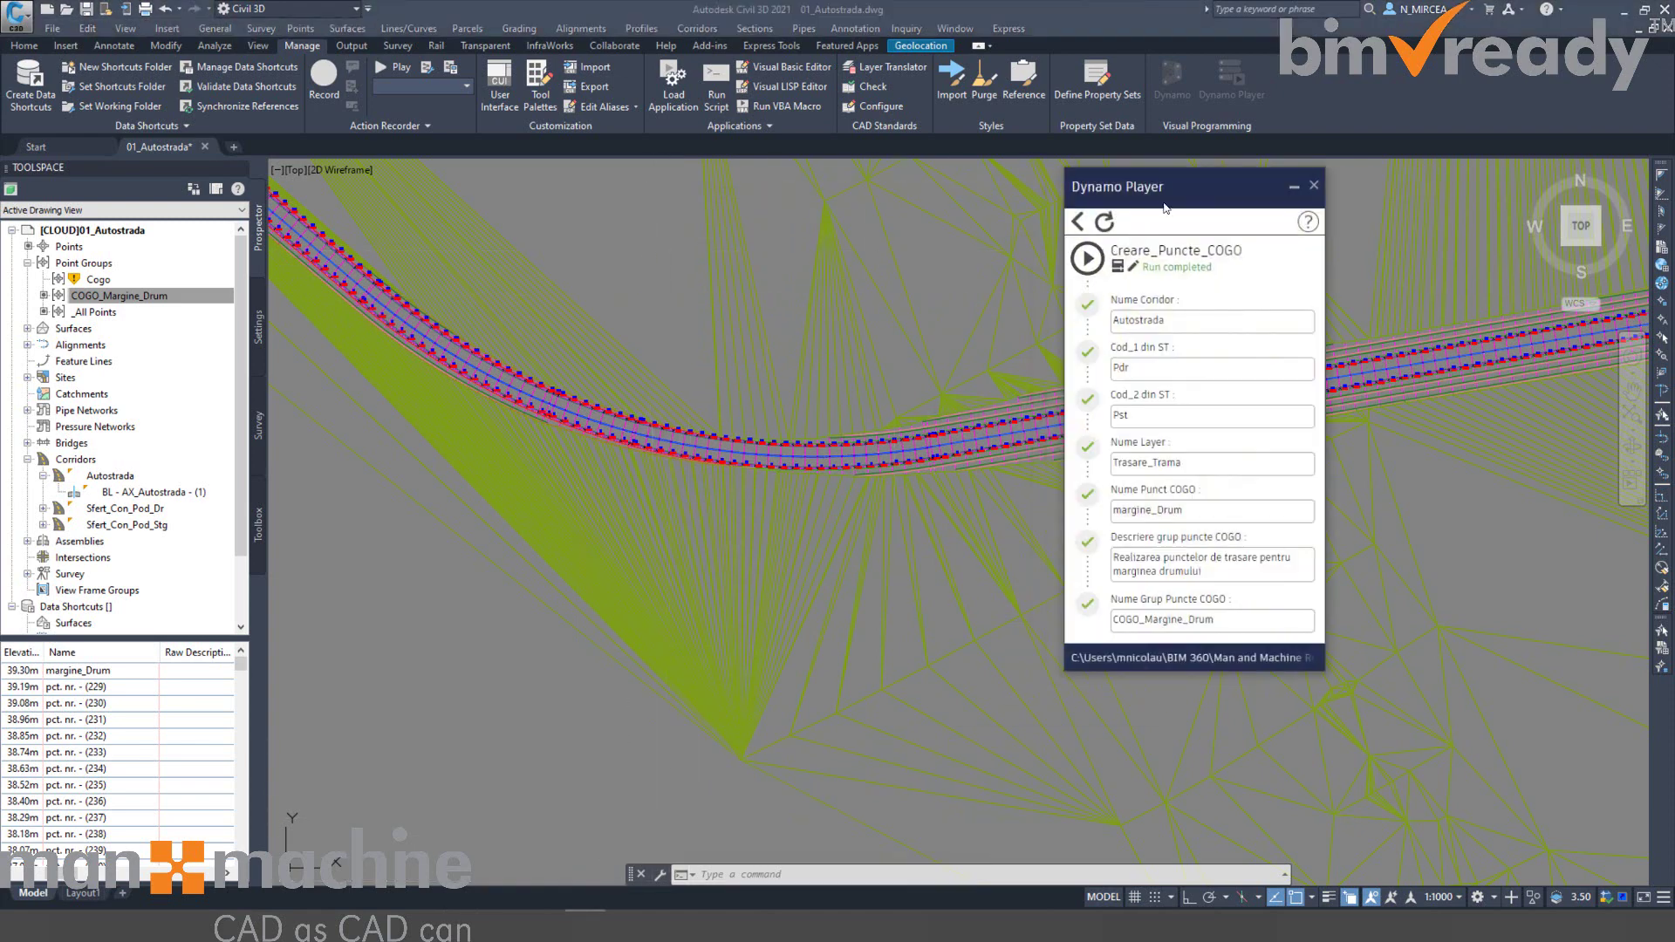
Return Dynamo Player to the script list, open the top script in Dynamo, and close the player.
drag(1164, 187, 1122, 183)
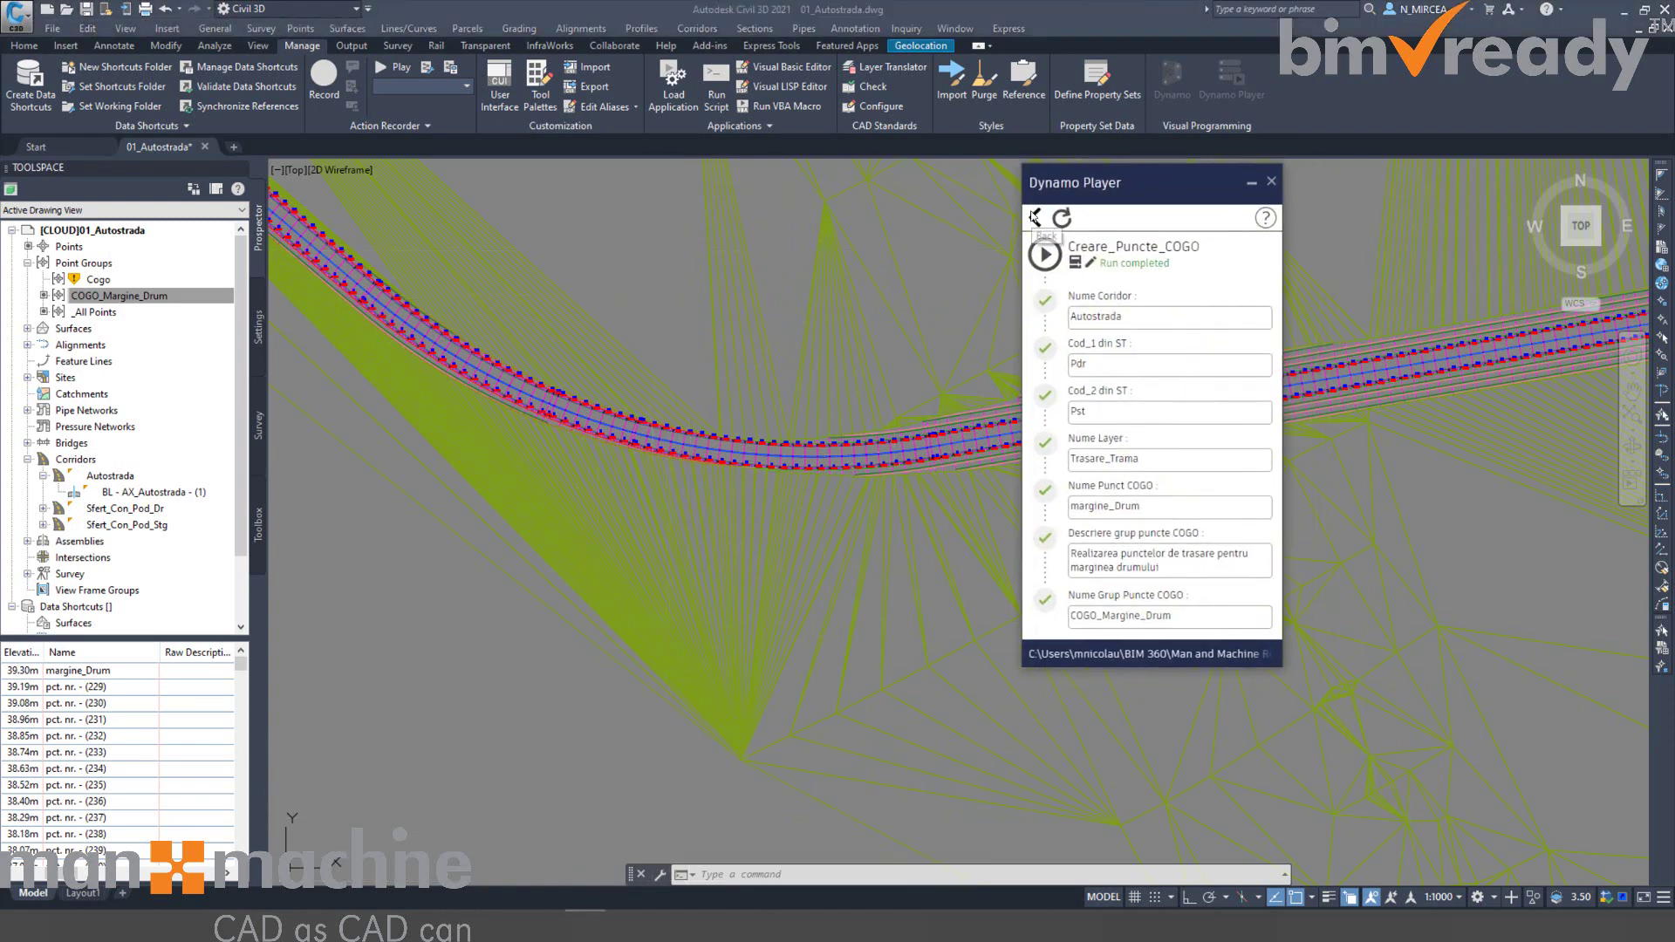
click(1035, 218)
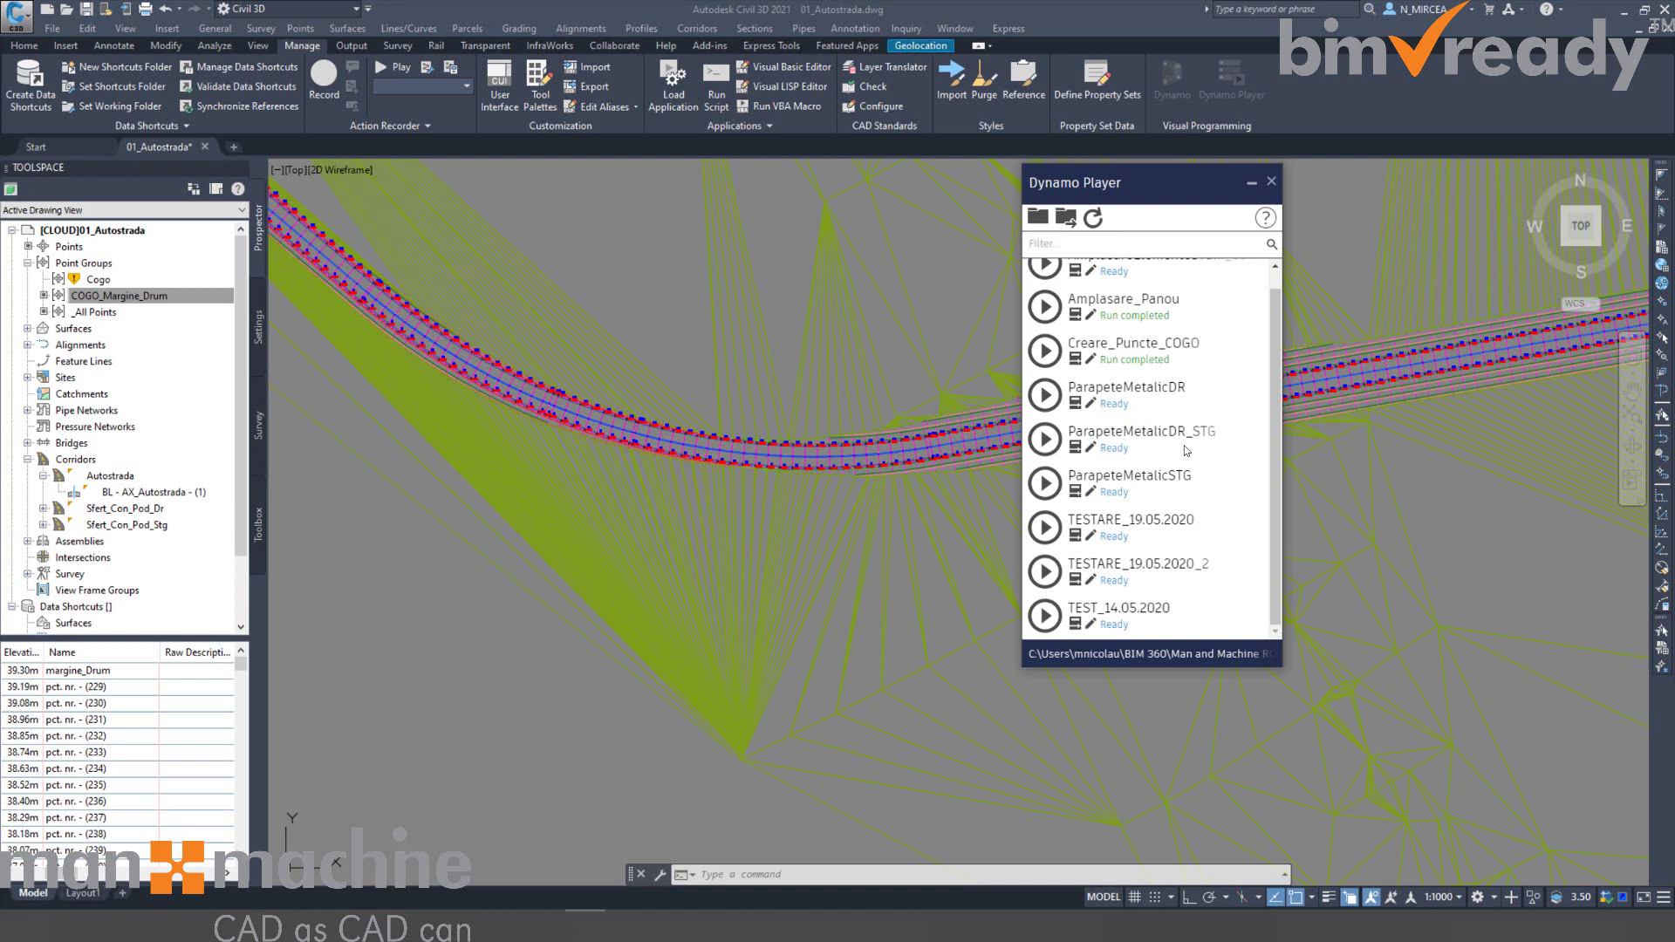
scroll(1150, 389, up, 1)
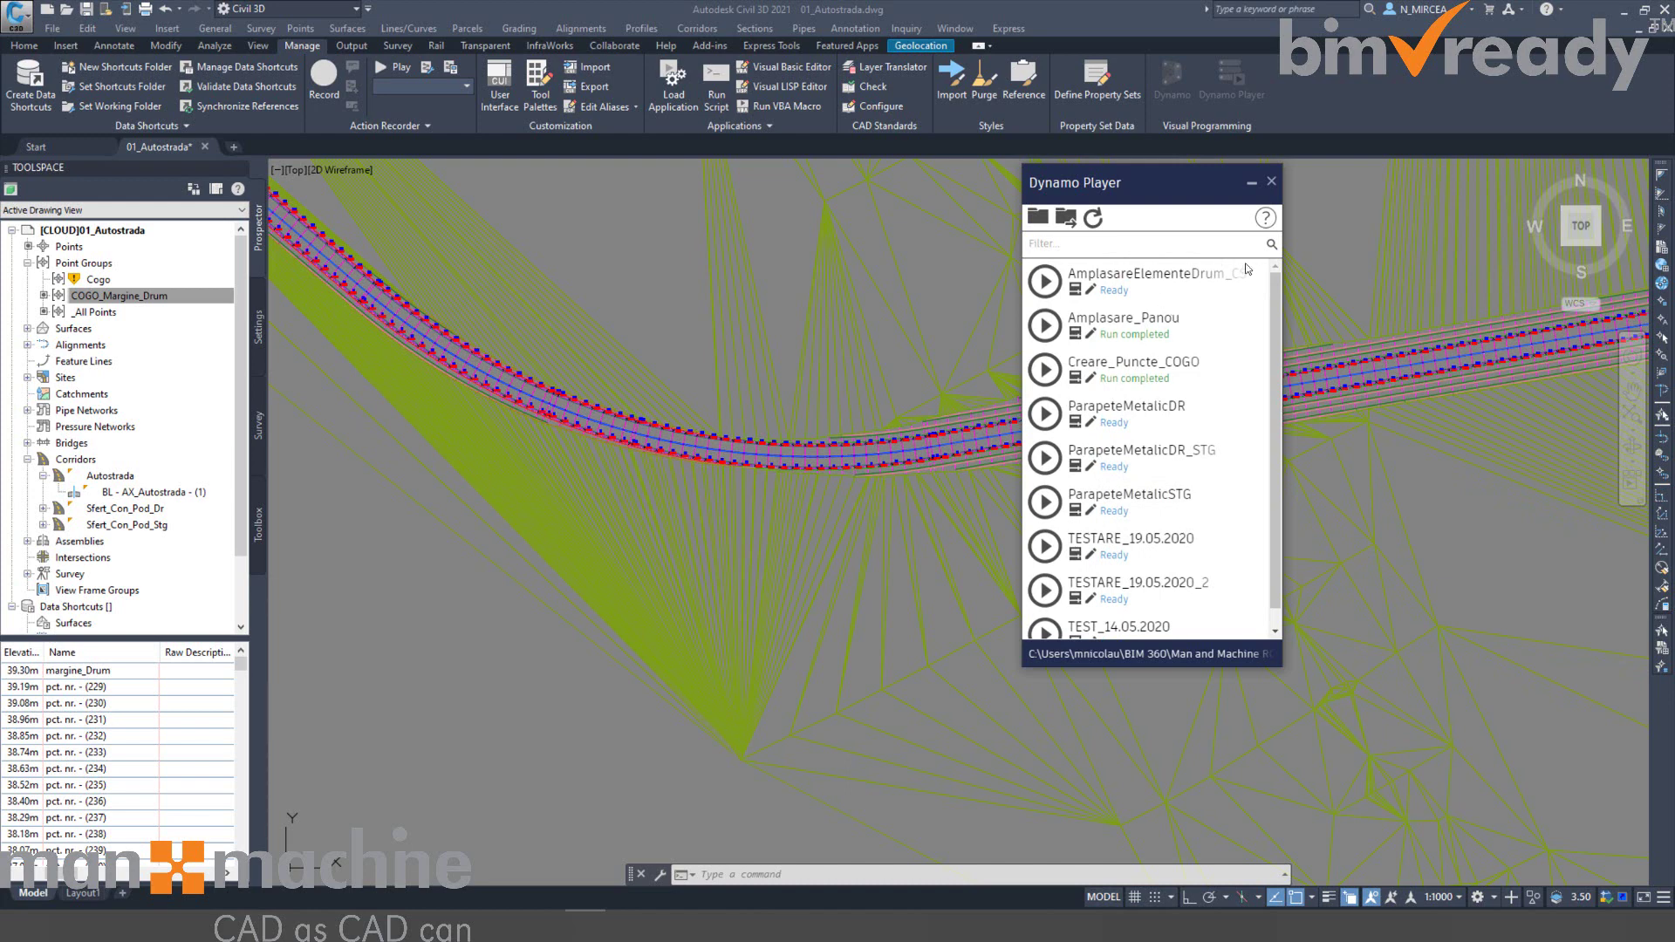
click(1077, 290)
click(585, 924)
click(585, 925)
click(1271, 181)
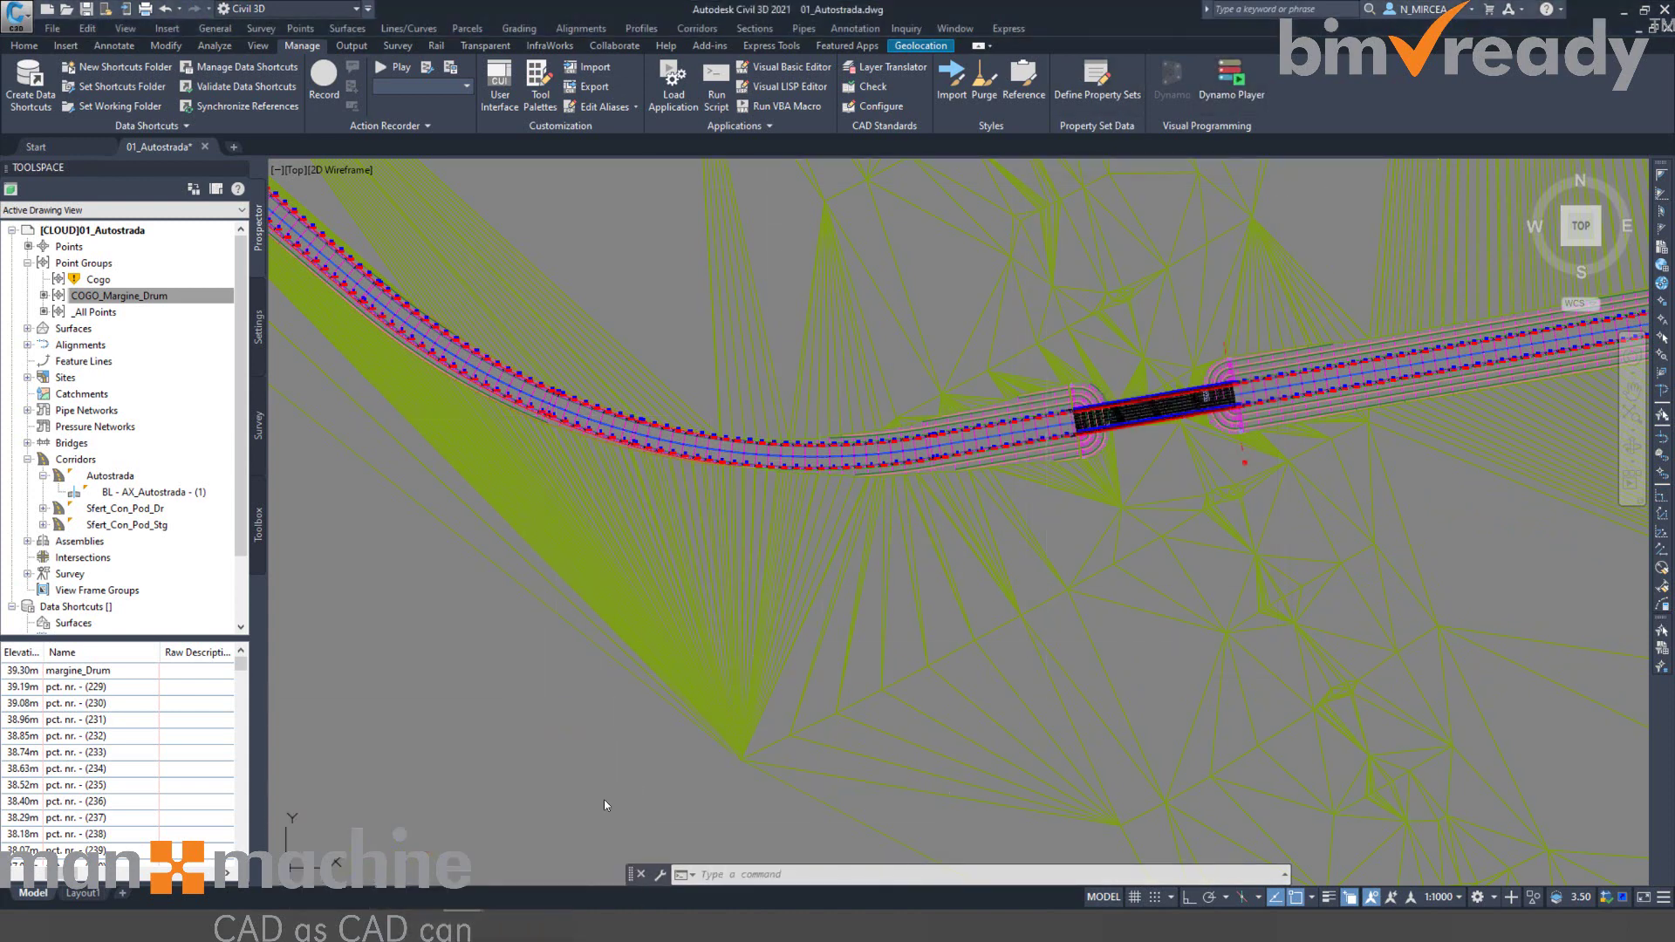
Close the Dynamo window without saving changes to the Creare_Puncte_COGO script.
click(576, 825)
scroll(1096, 260, down, 4)
scroll(1055, 232, down, 5)
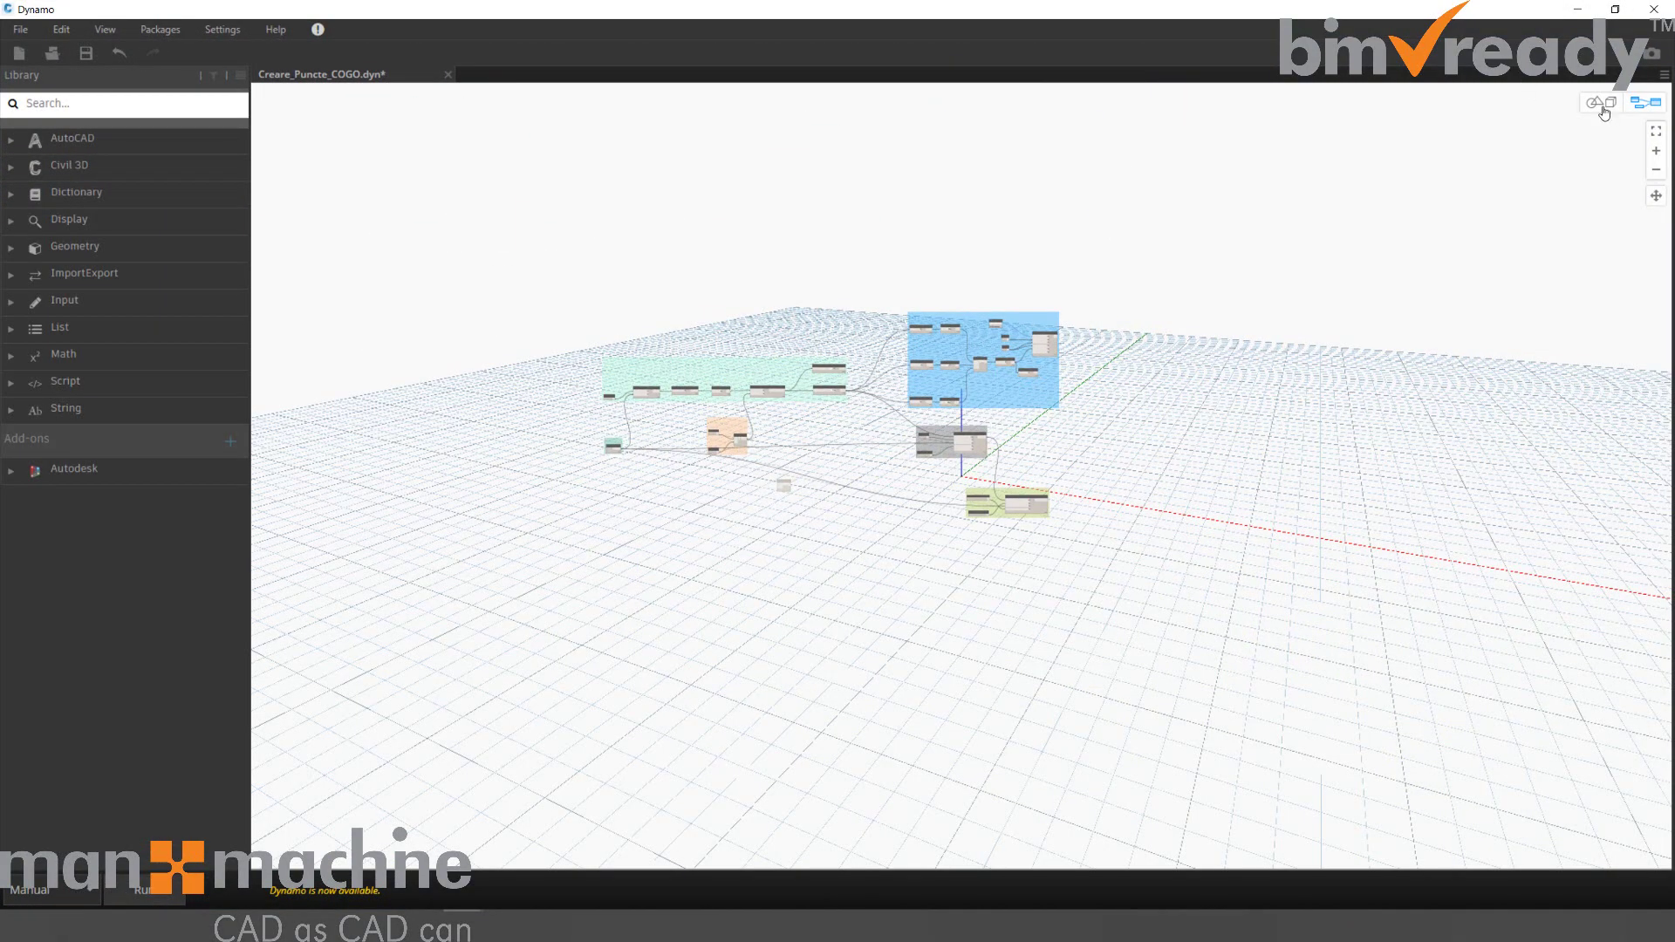
drag(1198, 21, 905, 131)
click(1359, 130)
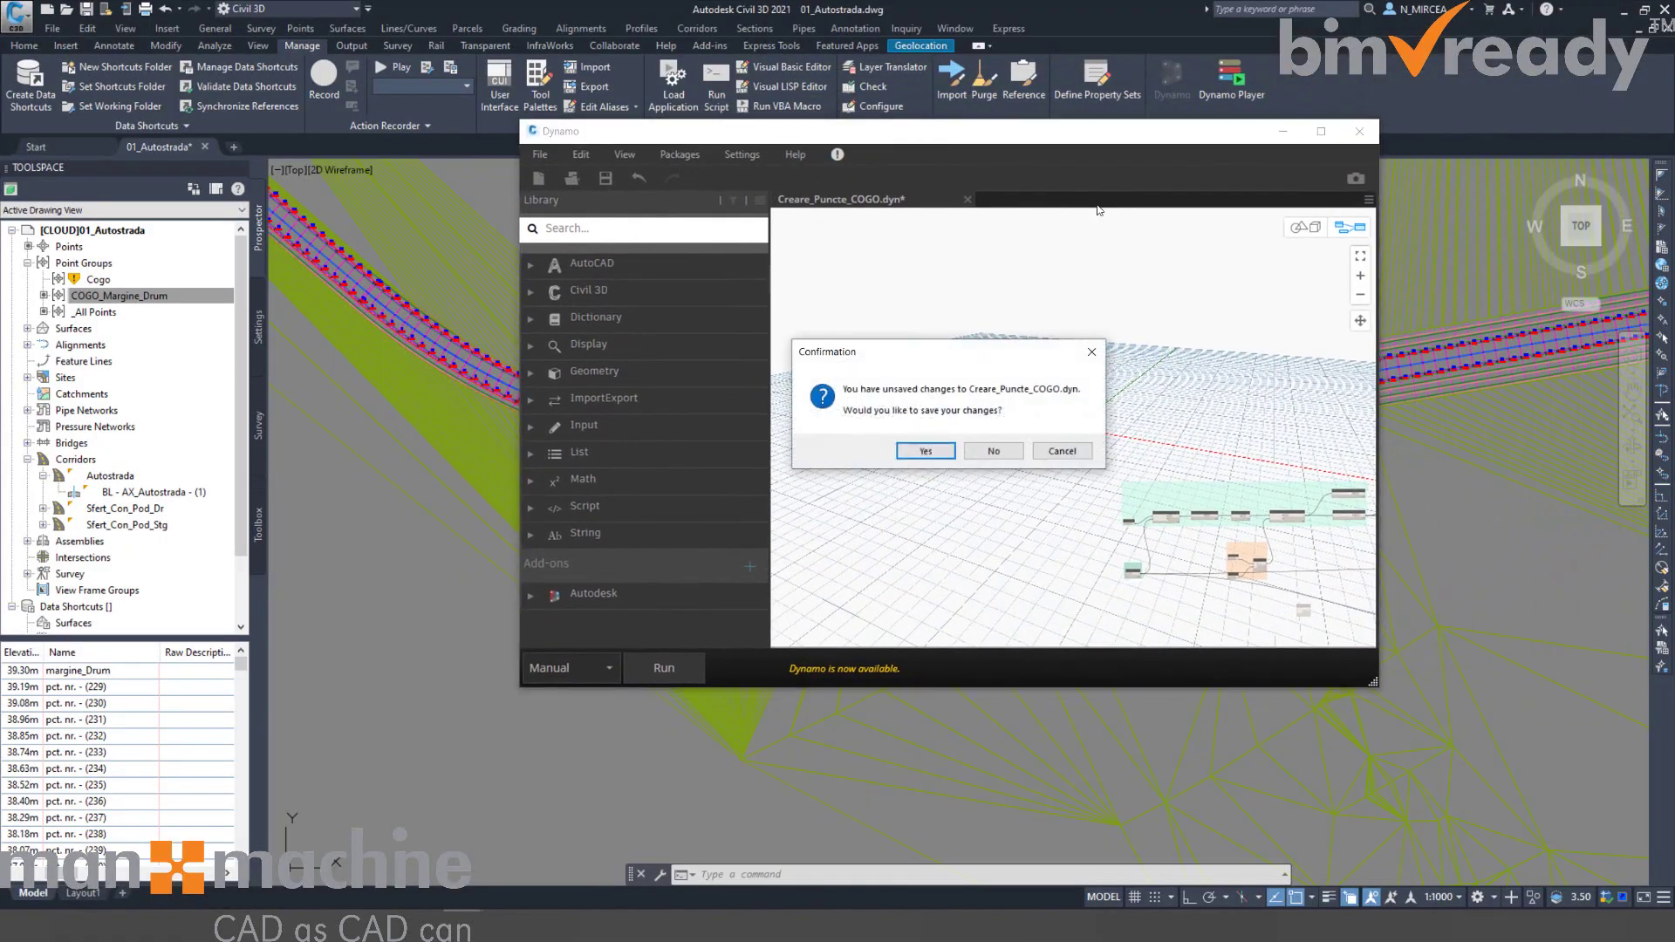
click(991, 452)
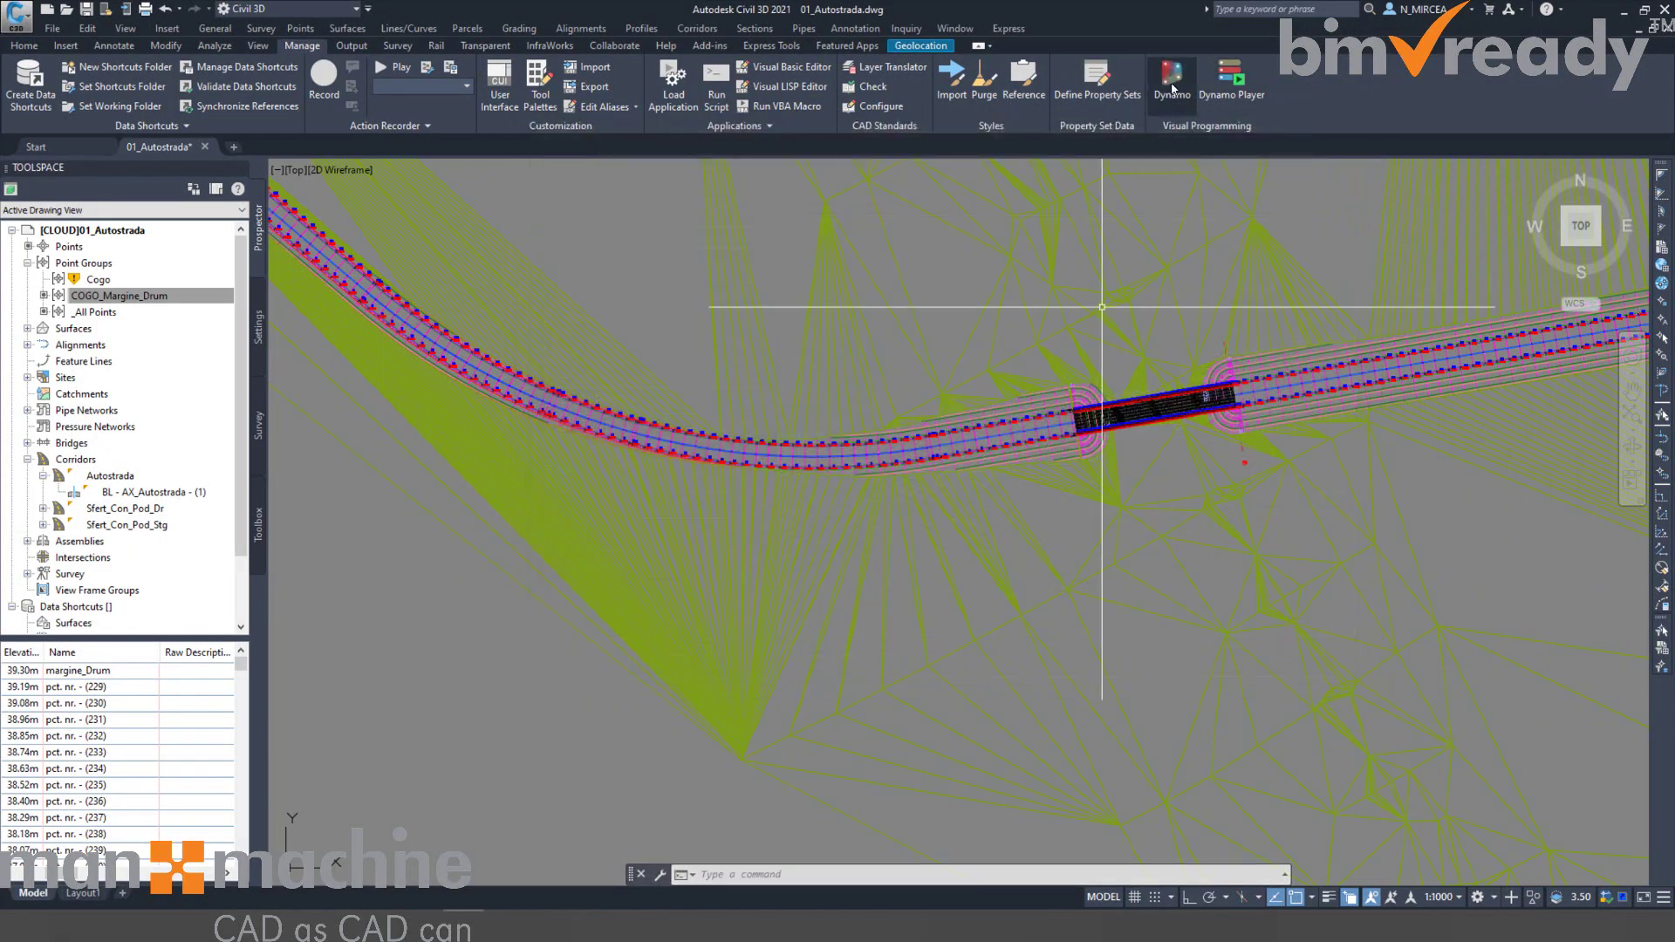
Open AmplasareElementeDrum_CSV in Dynamo Player and review its Autostrada and BL - AX_Autostrada - (1) inputs.
click(1228, 97)
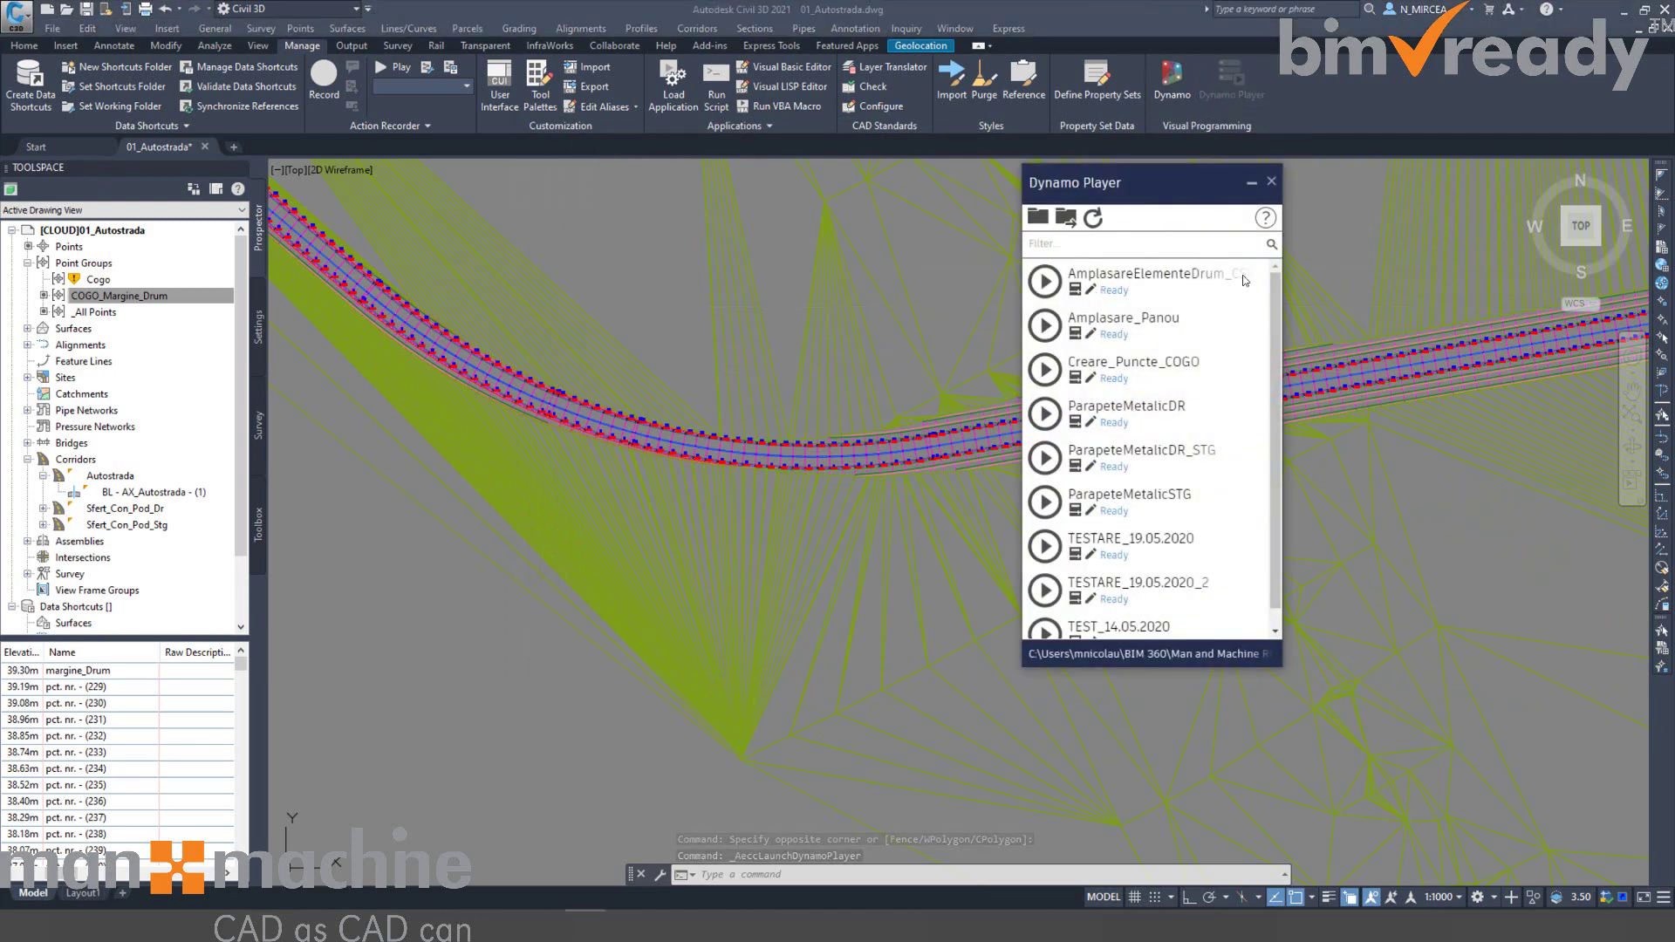
drag(1282, 303, 1382, 302)
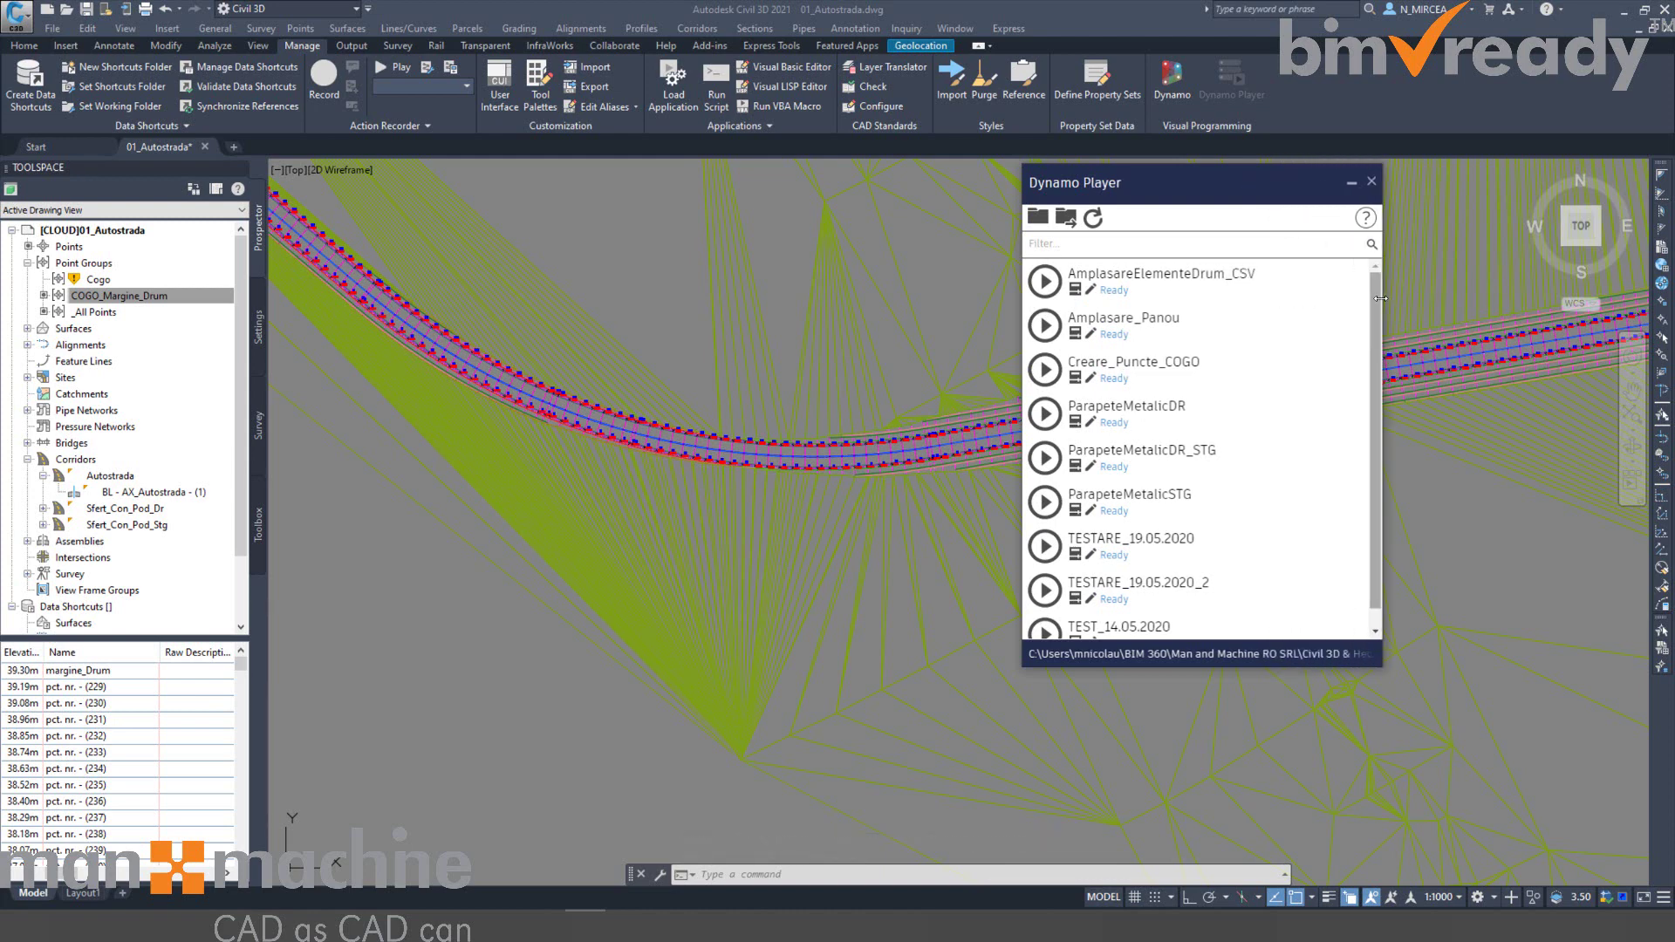
click(1068, 284)
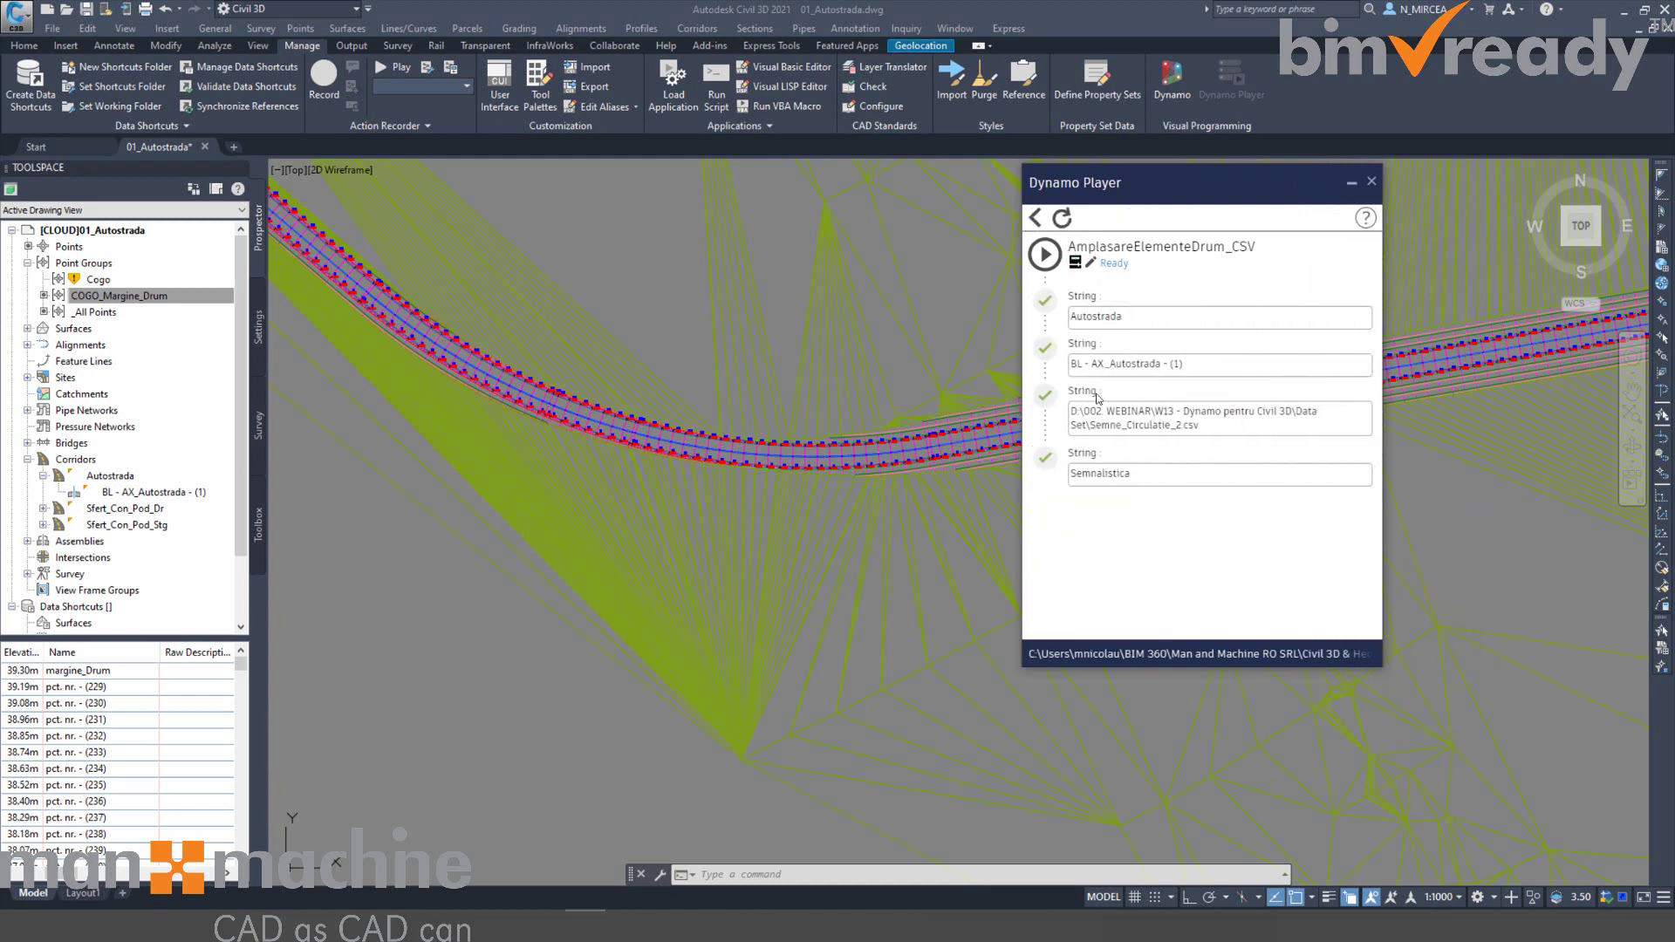
click(1128, 323)
double_click(1073, 316)
drag(1194, 366, 1071, 370)
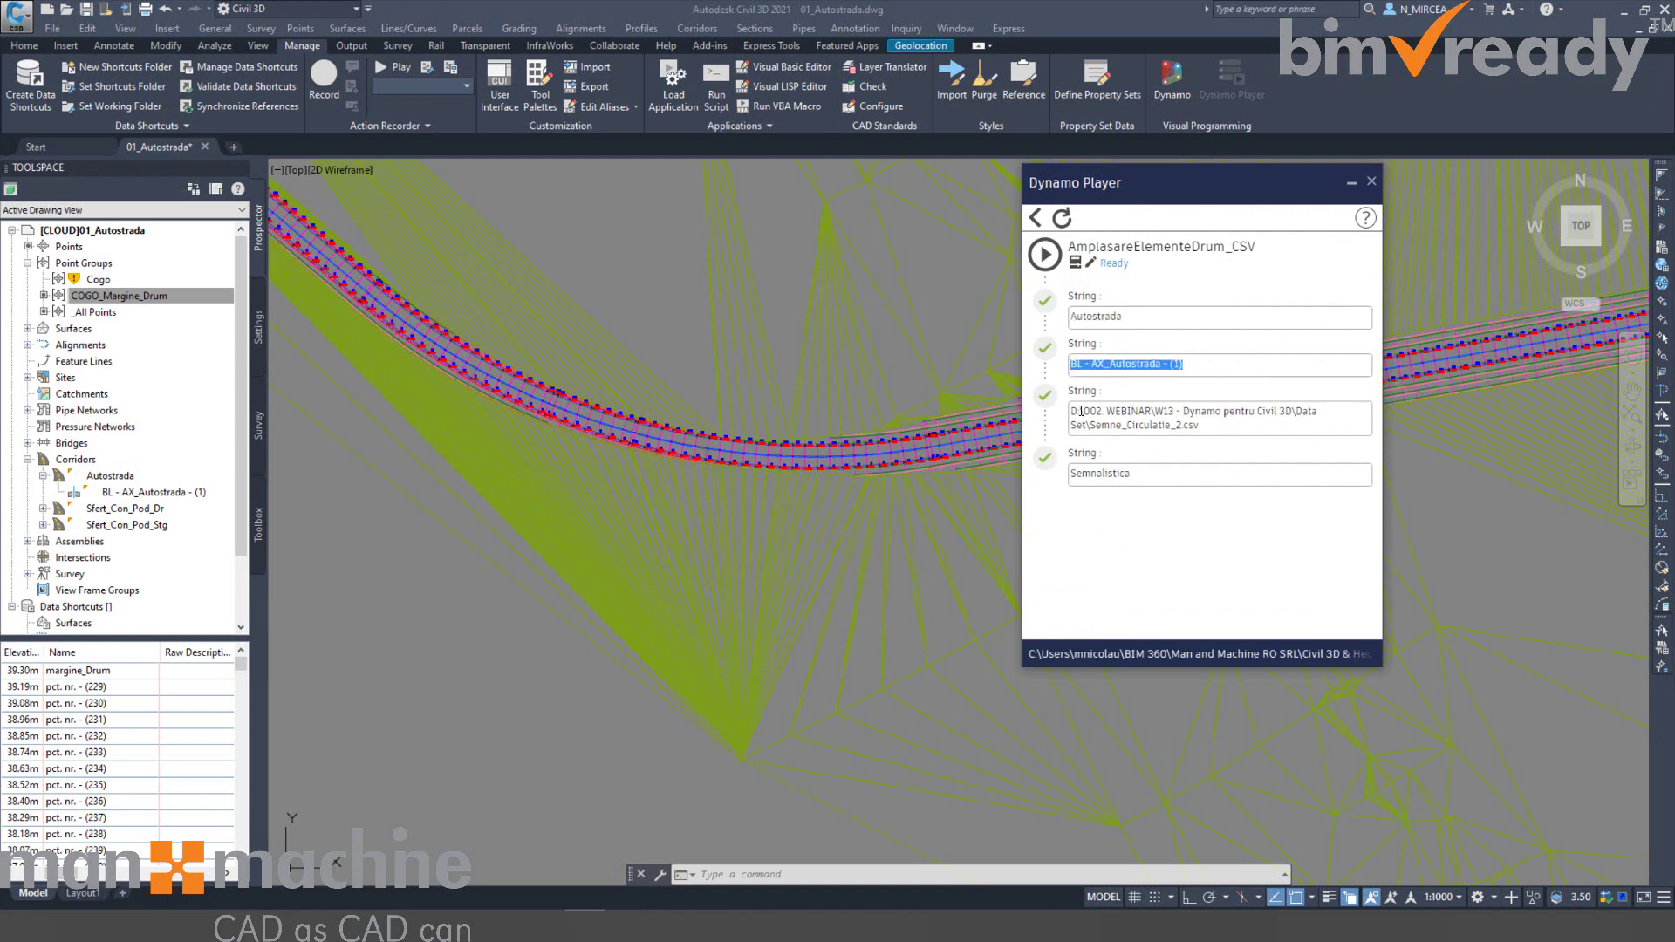
double_click(1114, 320)
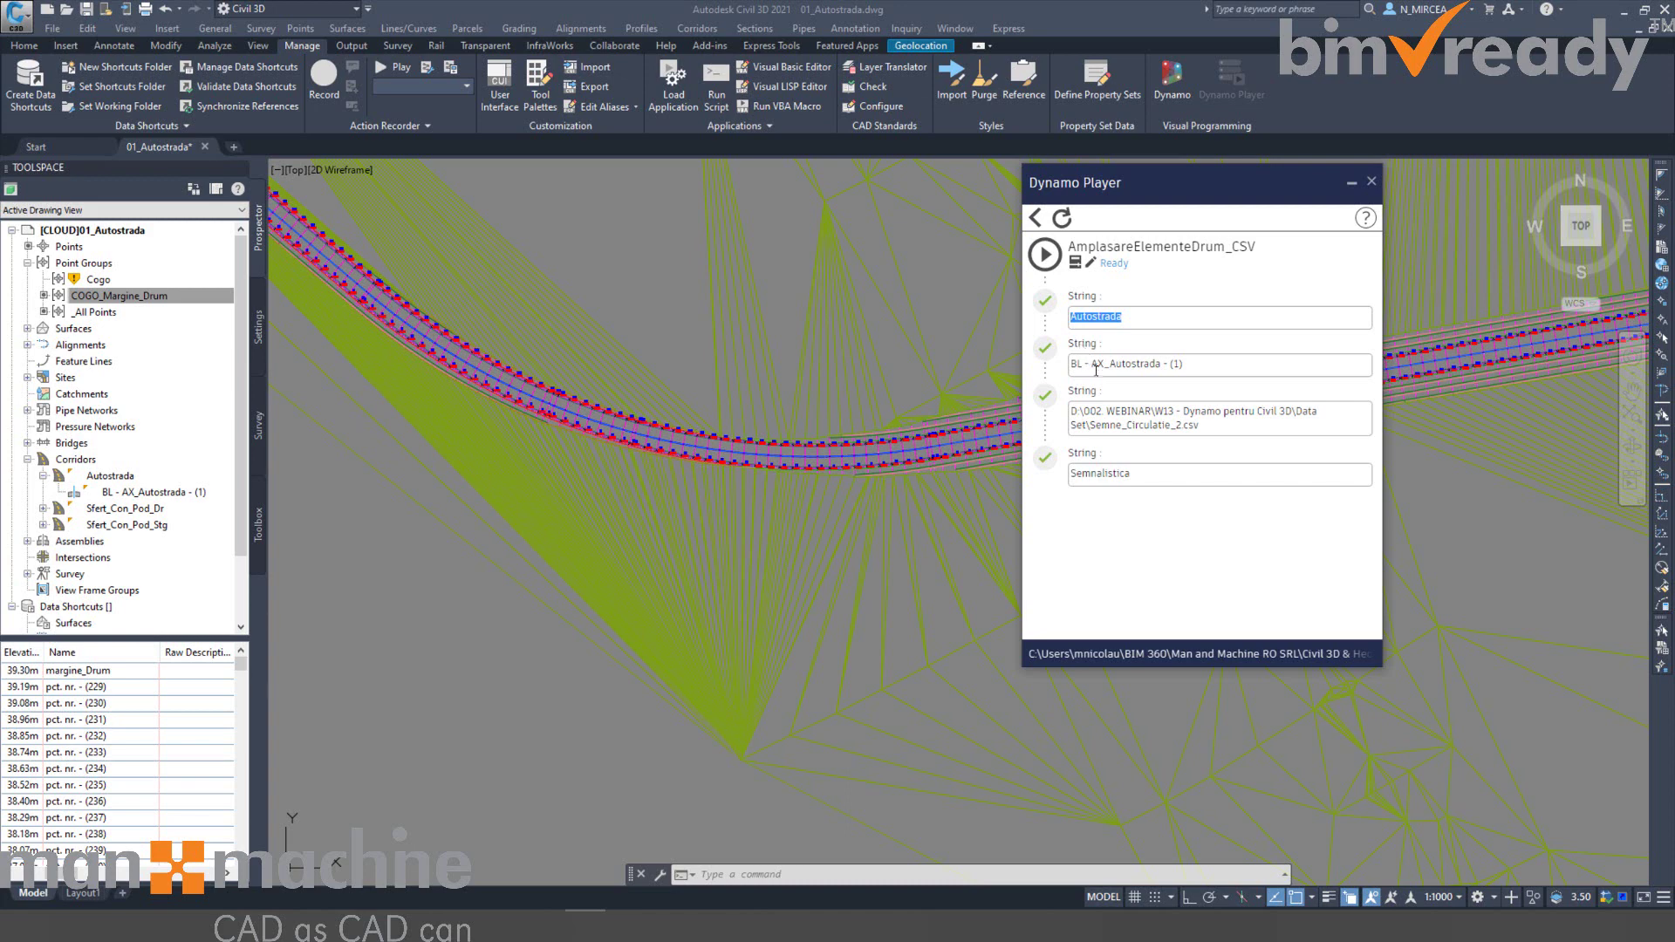
click(1097, 286)
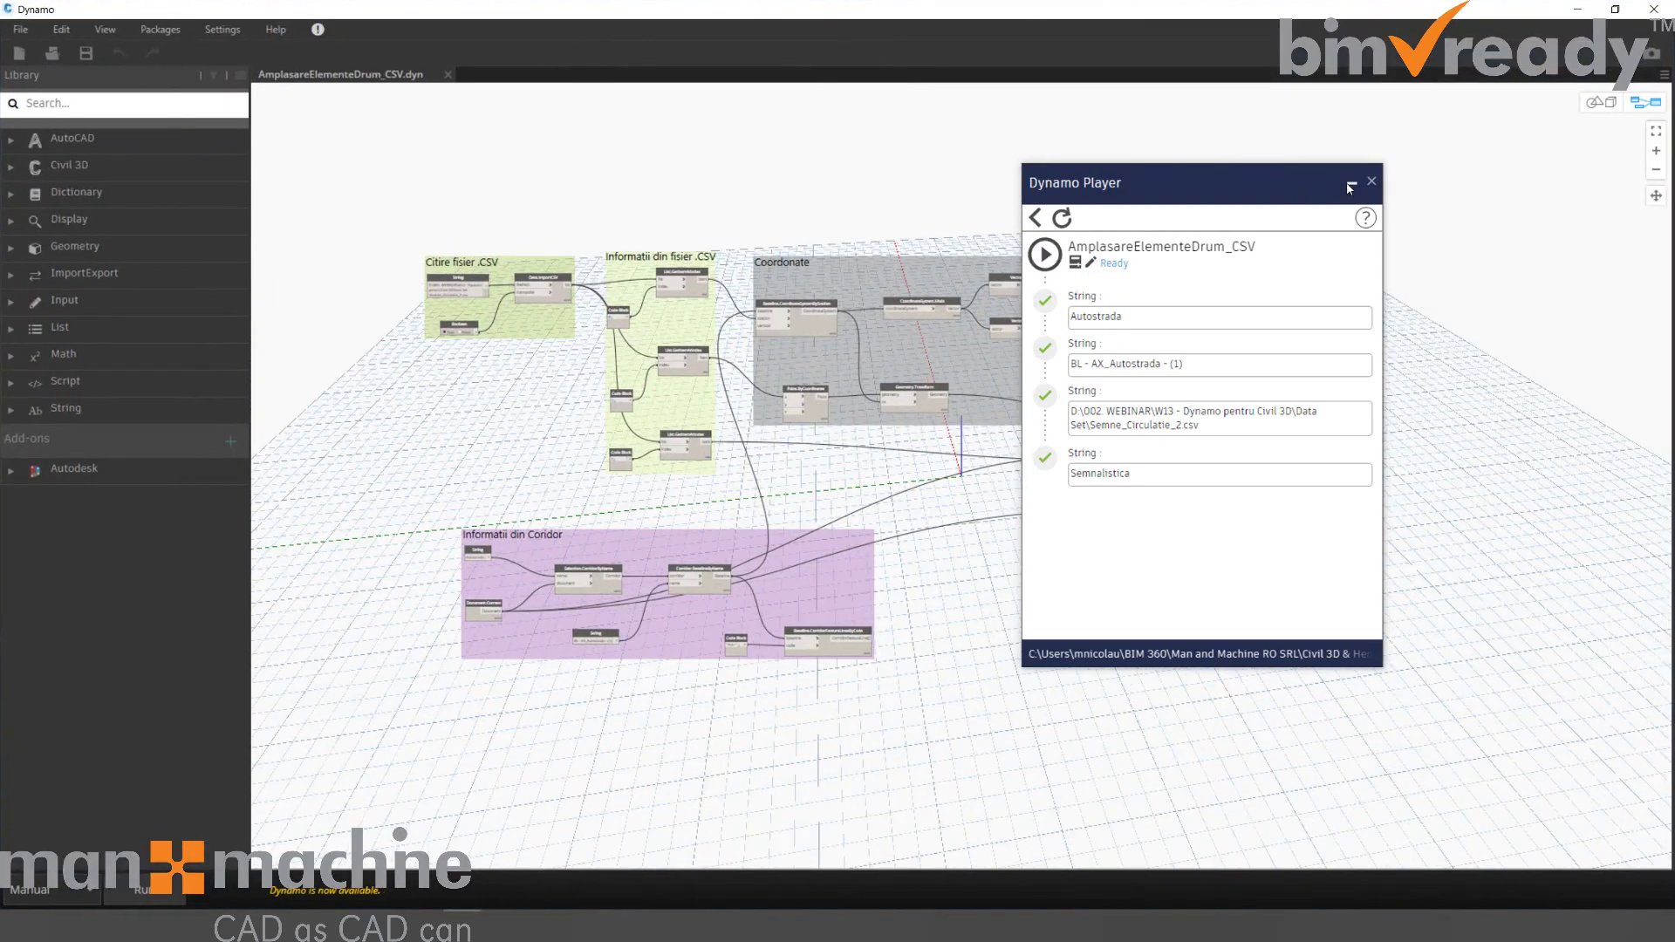
Open the AmplasareElementeDrum_CSV graph and inspect its CSV path and Autostrada corridor nodes.
click(1350, 186)
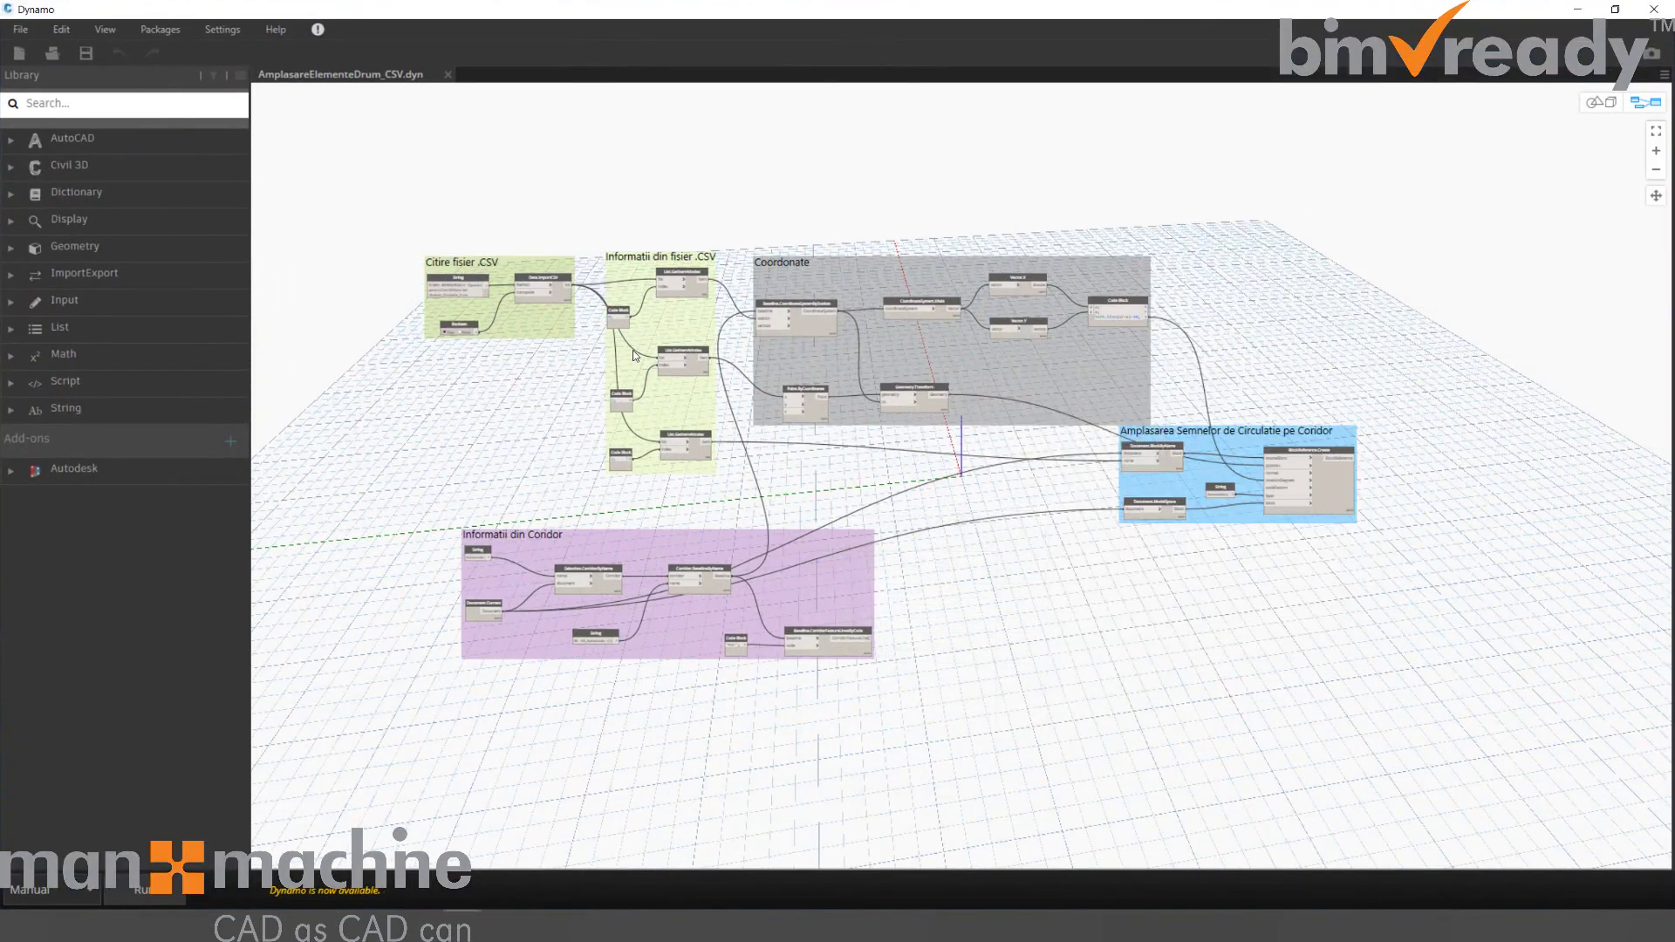
scroll(516, 337, up, 5)
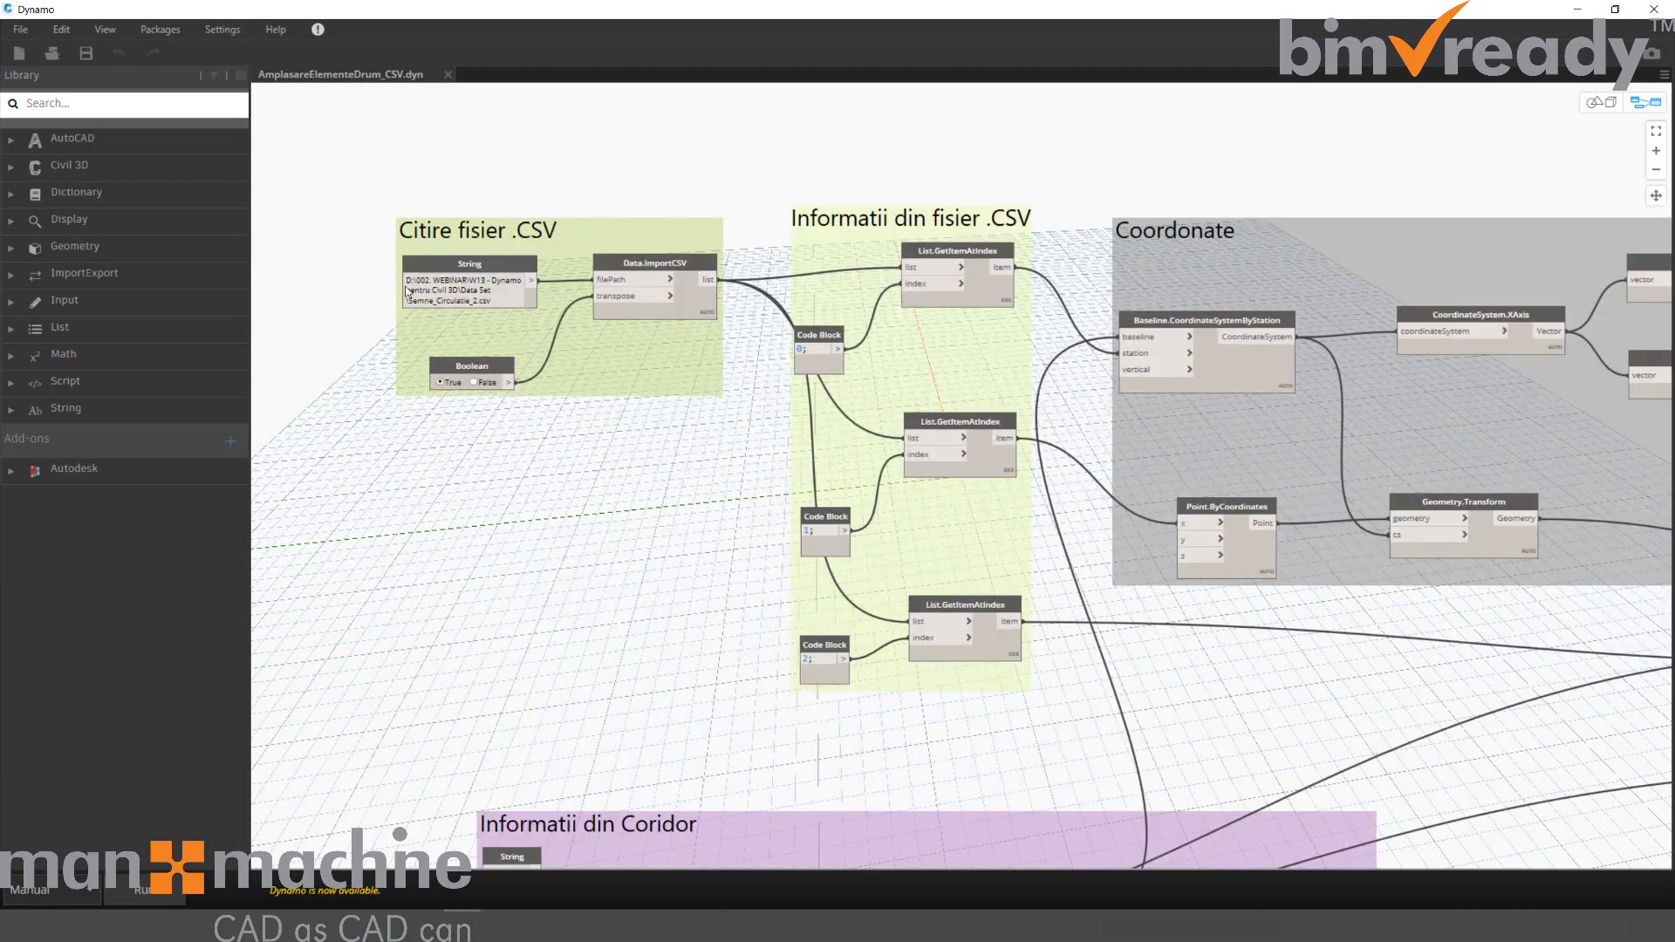
click(443, 290)
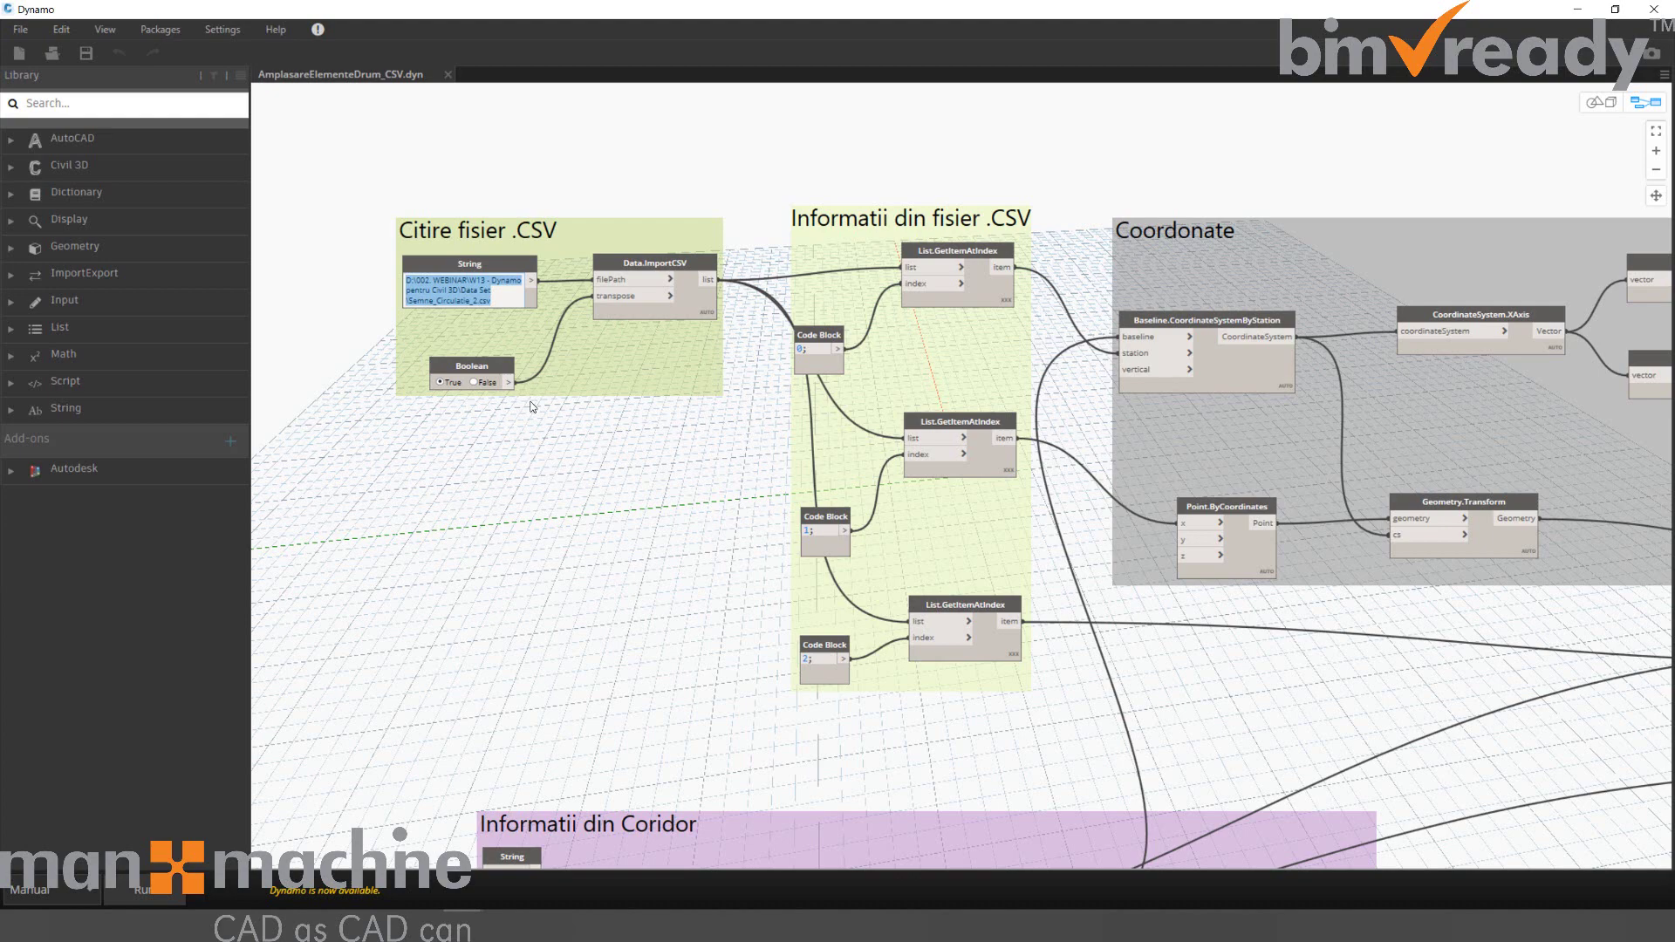
scroll(532, 401, down, 5)
middle_drag(560, 540, 560, 395)
scroll(549, 415, up, 5)
scroll(443, 406, up, 3)
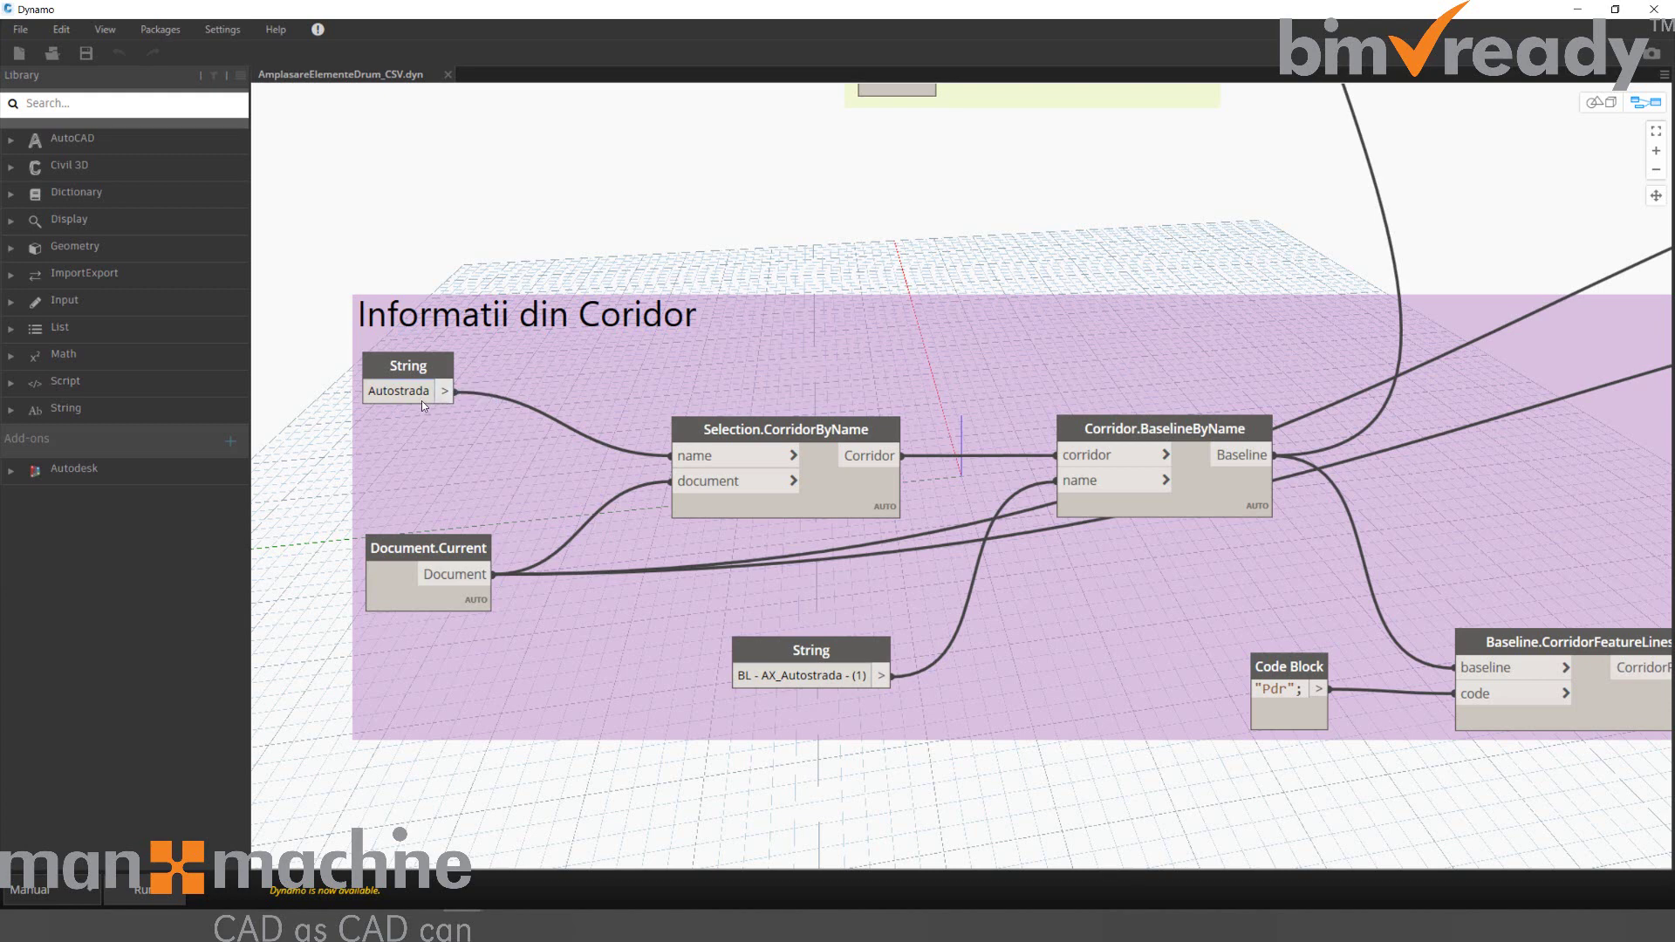
double_click(427, 392)
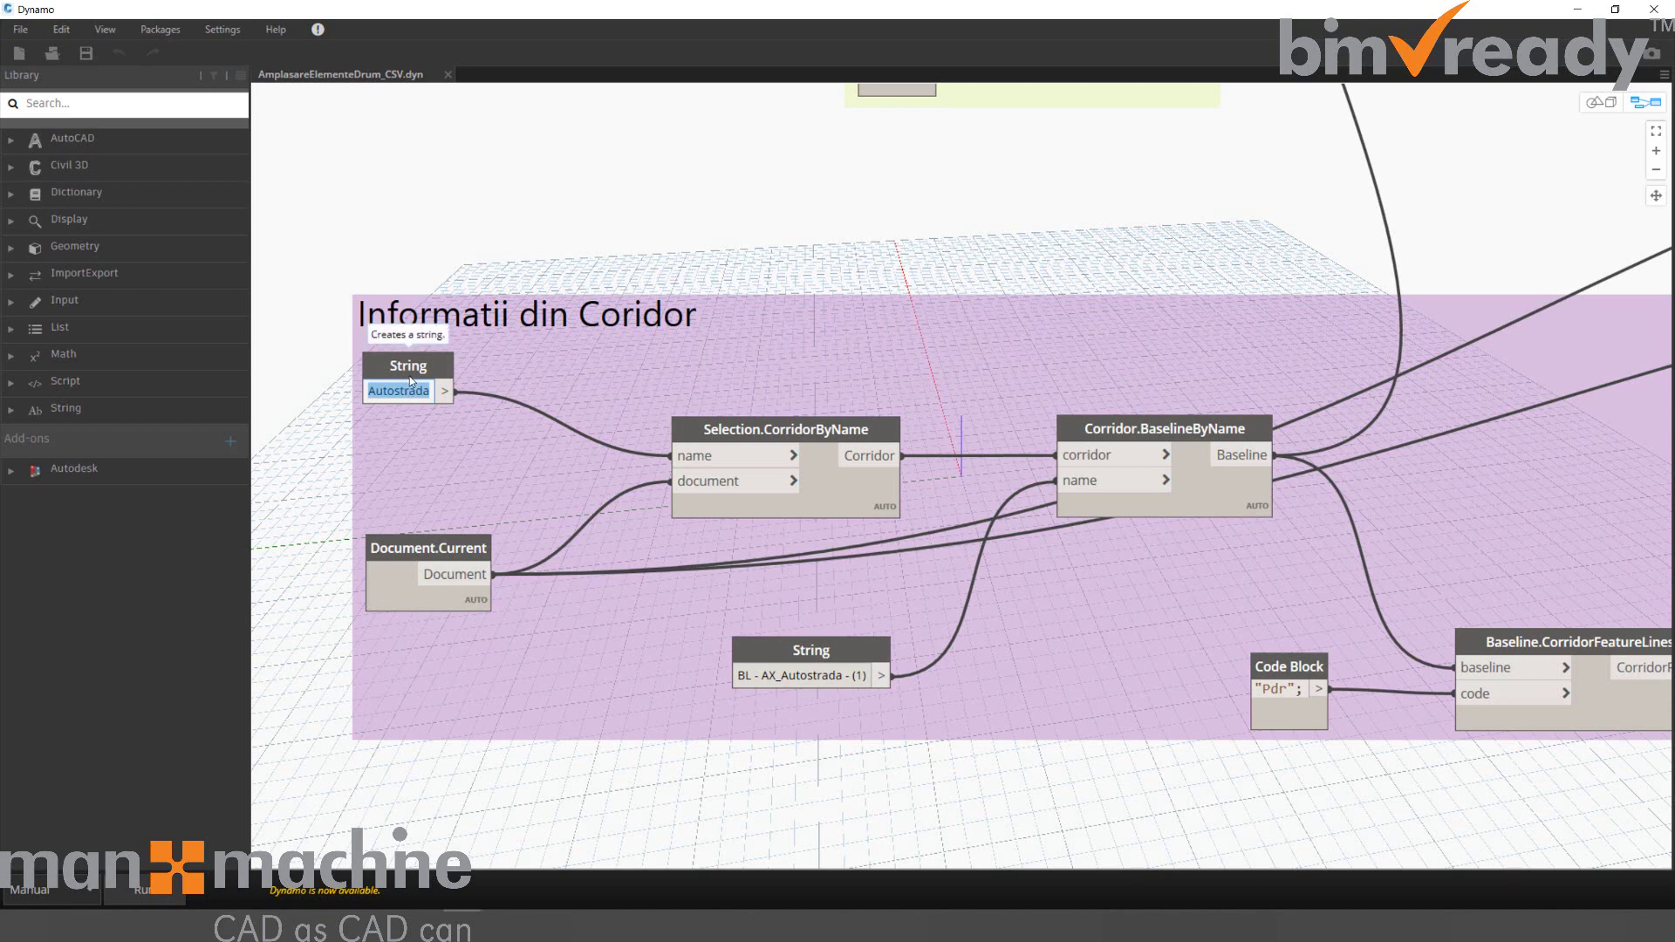
Recheck the CSV file path, then bring Semne_Circulatie_2.csv to the front in Excel.
scroll(928, 206, down, 10)
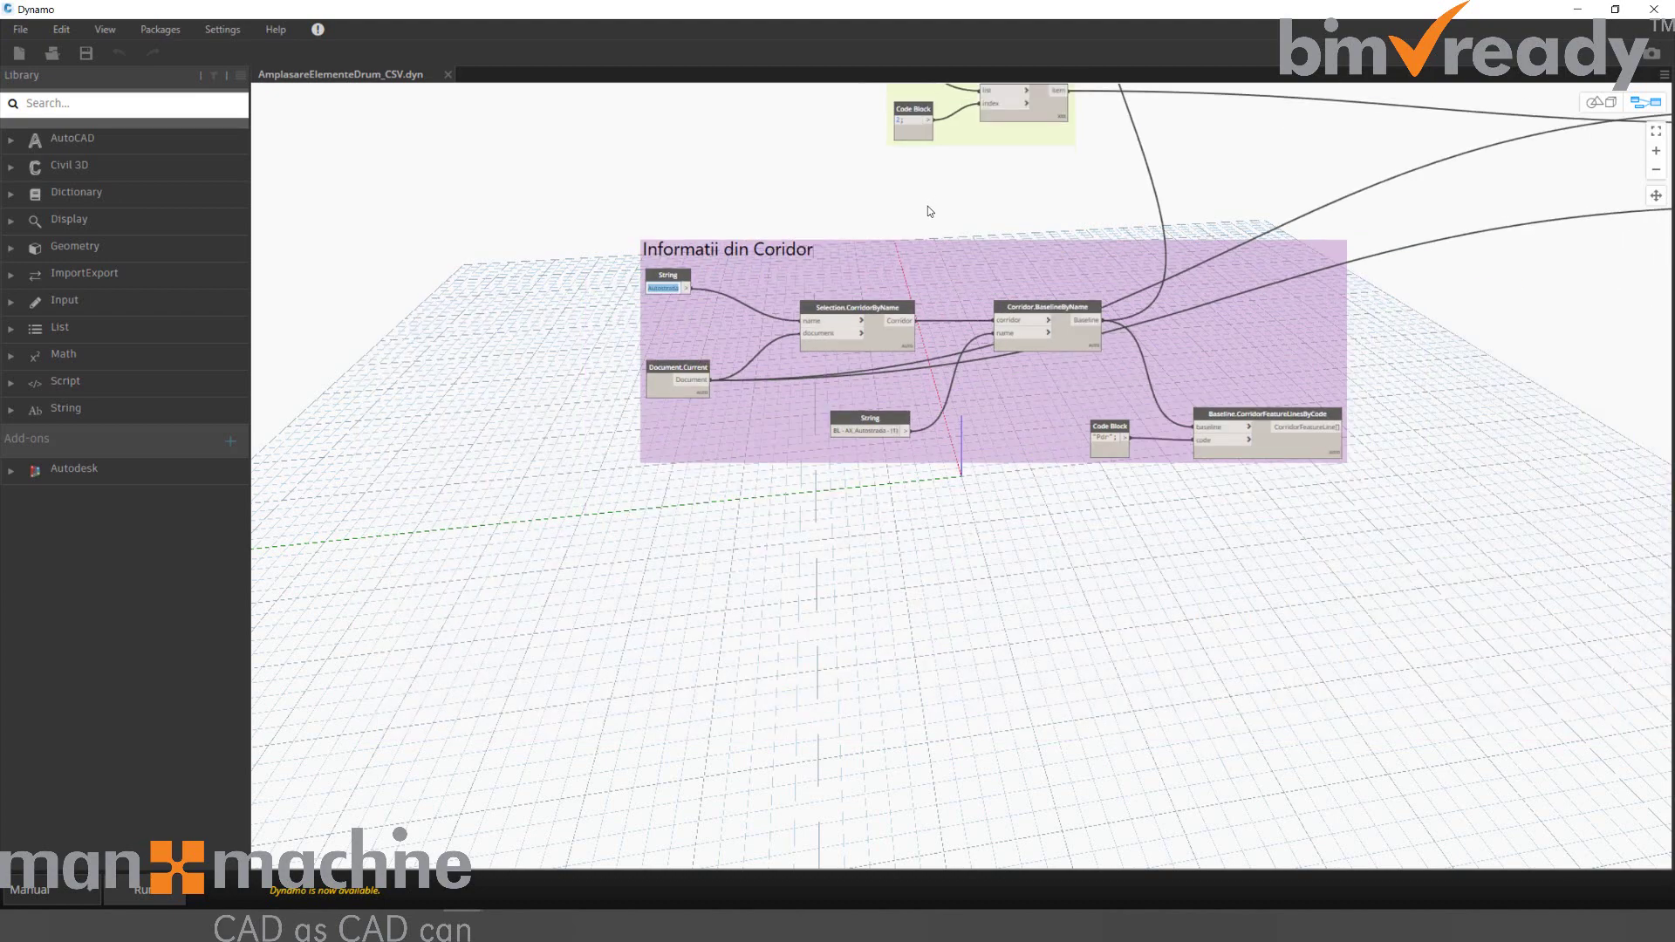
scroll(951, 301, up, 2)
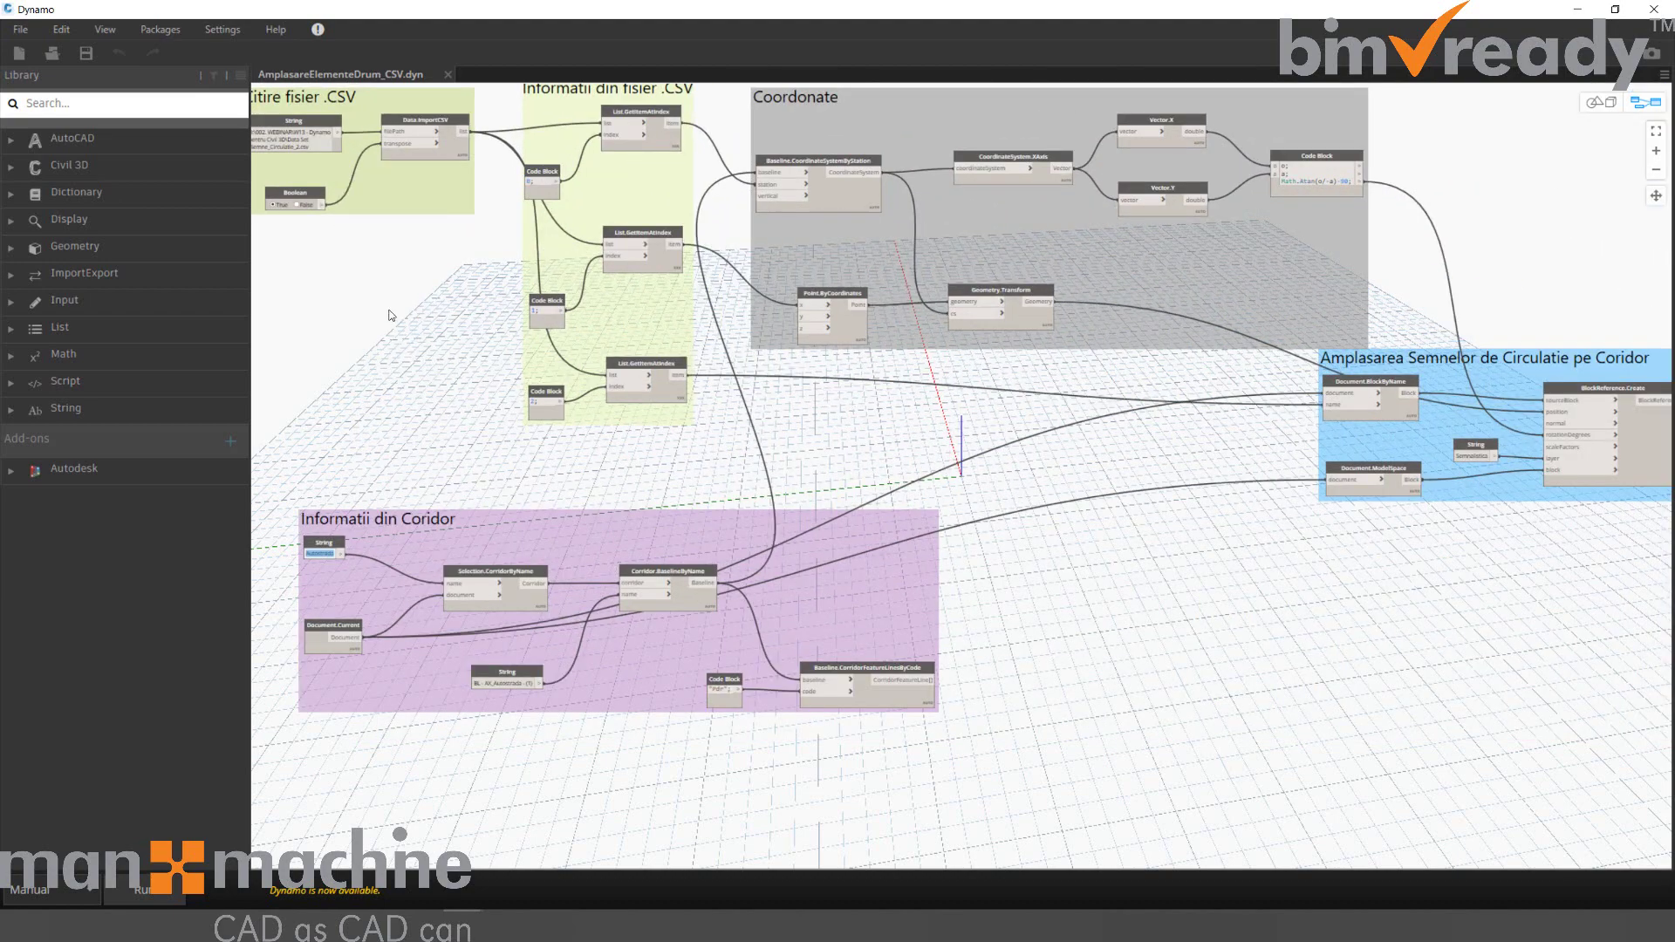
scroll(471, 353, down, 4)
scroll(421, 279, up, 3)
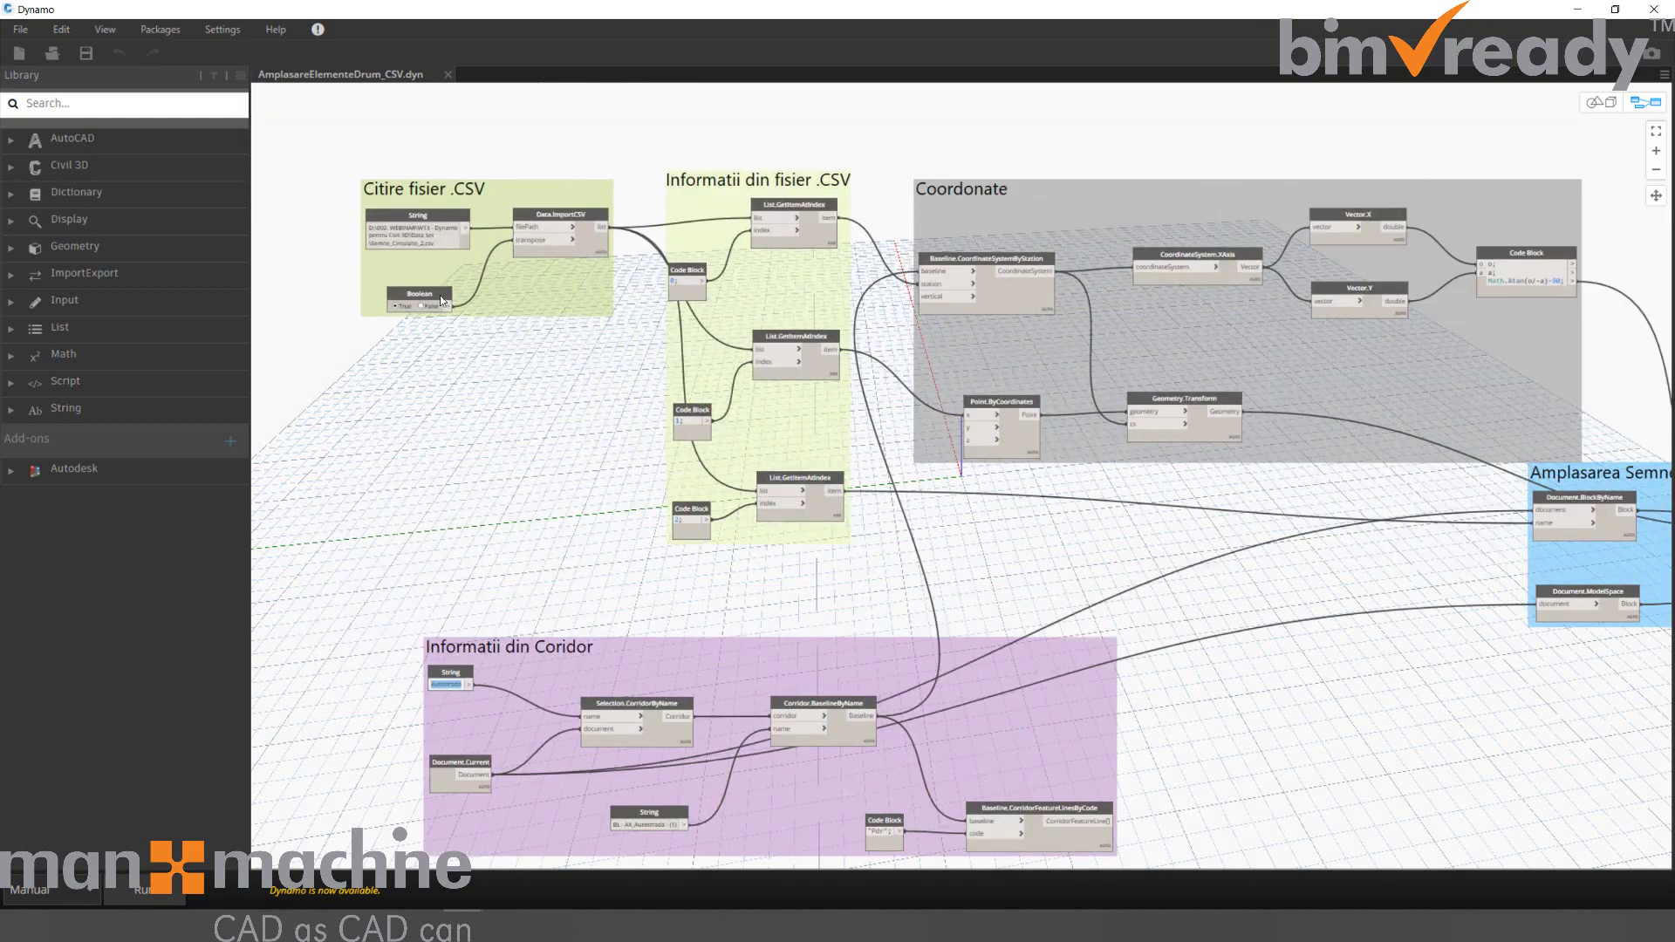
click(450, 249)
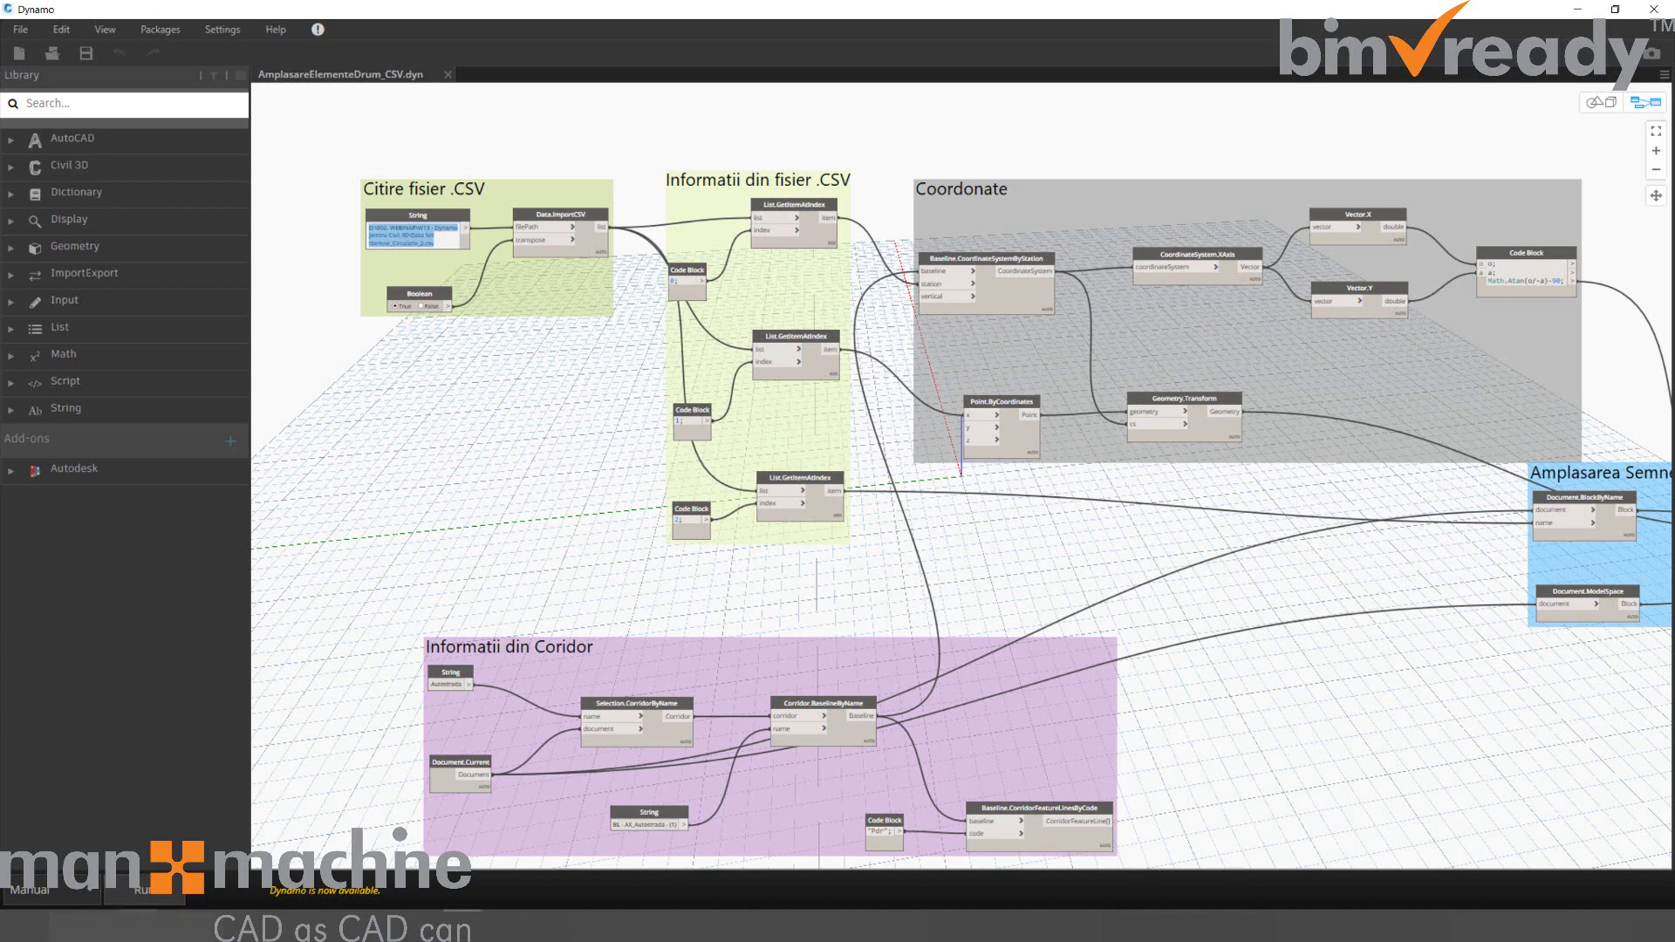
click(179, 923)
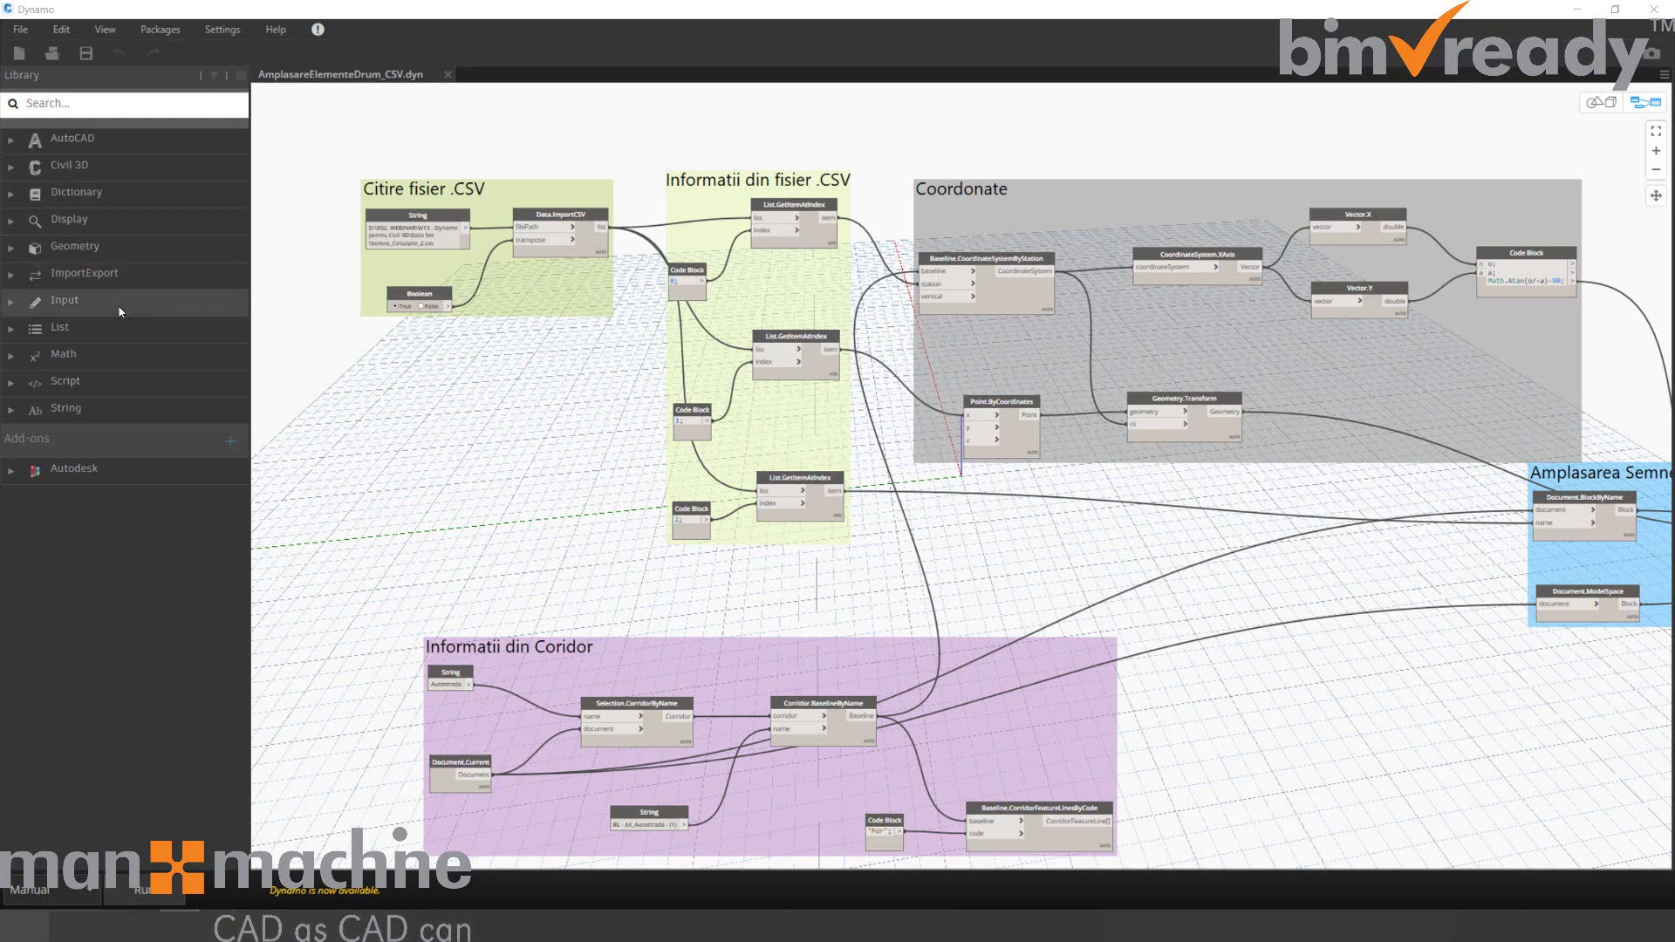
click(535, 411)
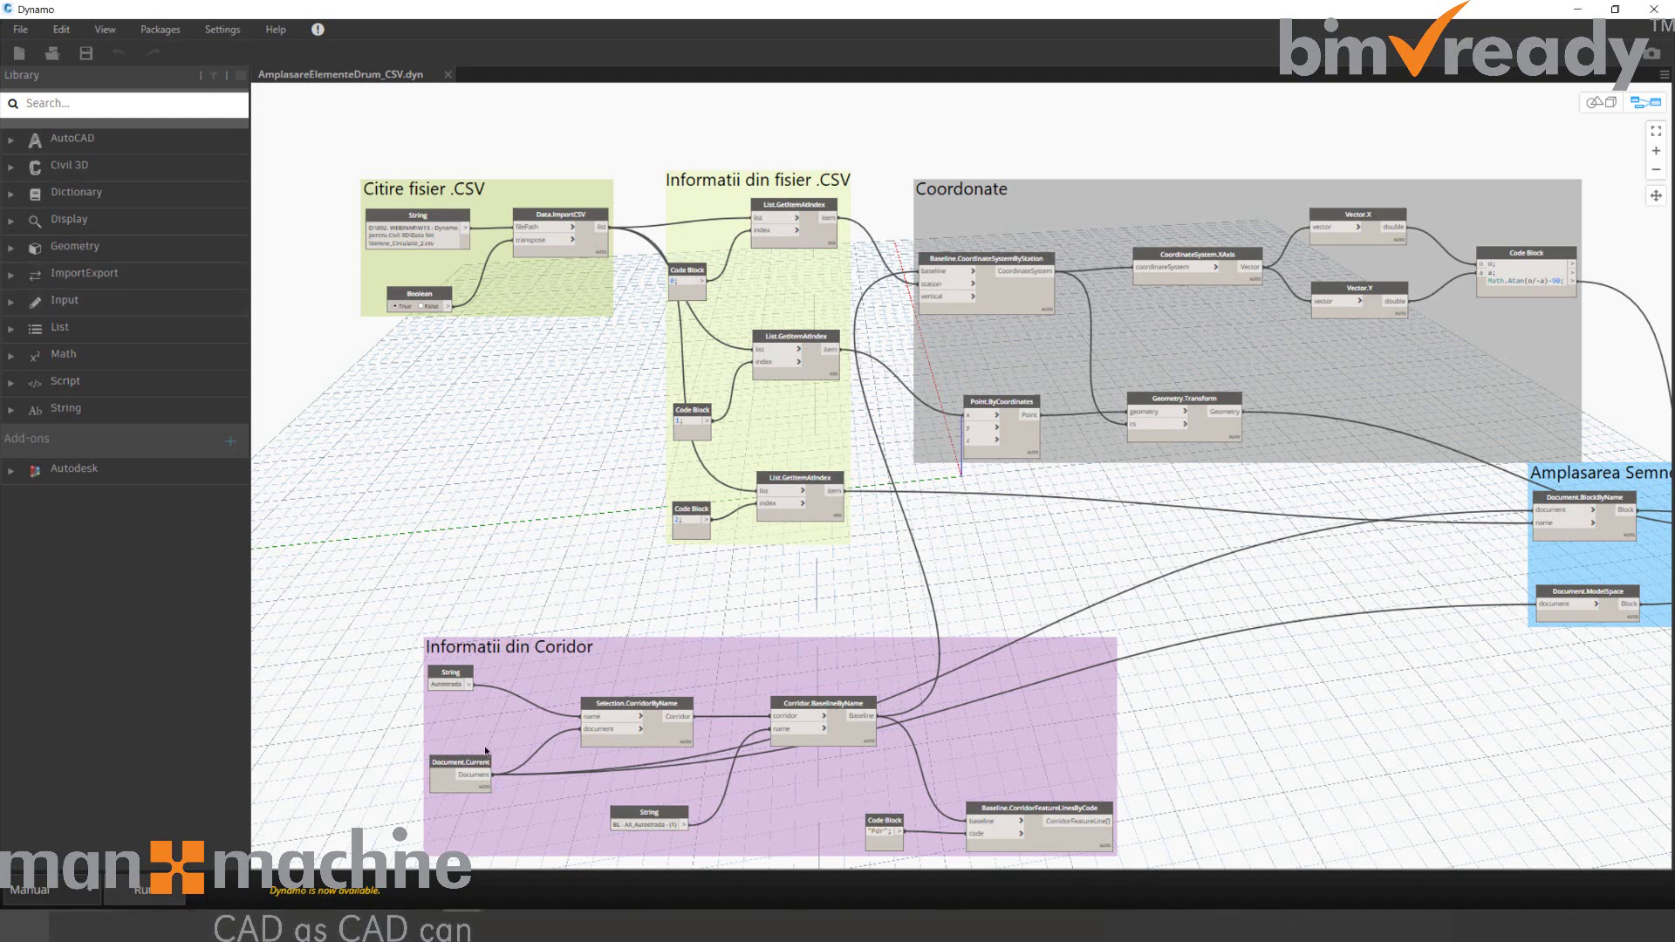
click(327, 921)
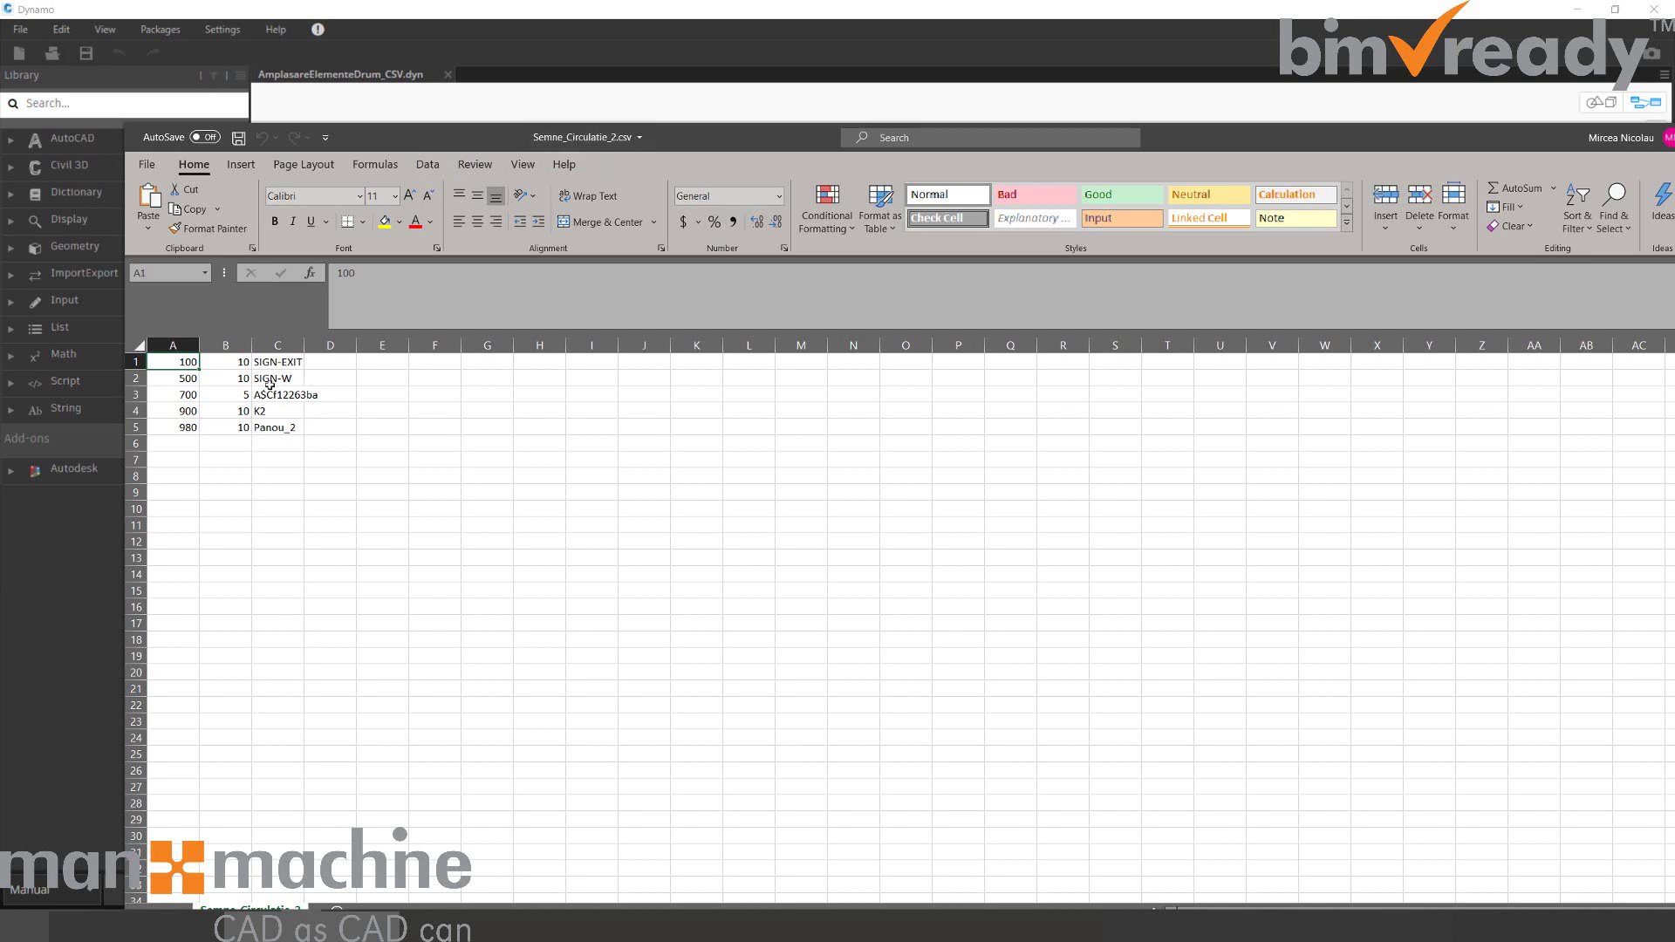
Check the station values in column A and the offsets in column B.
click(175, 378)
key(Down)
key(Down)
key(Down)
key(Down)
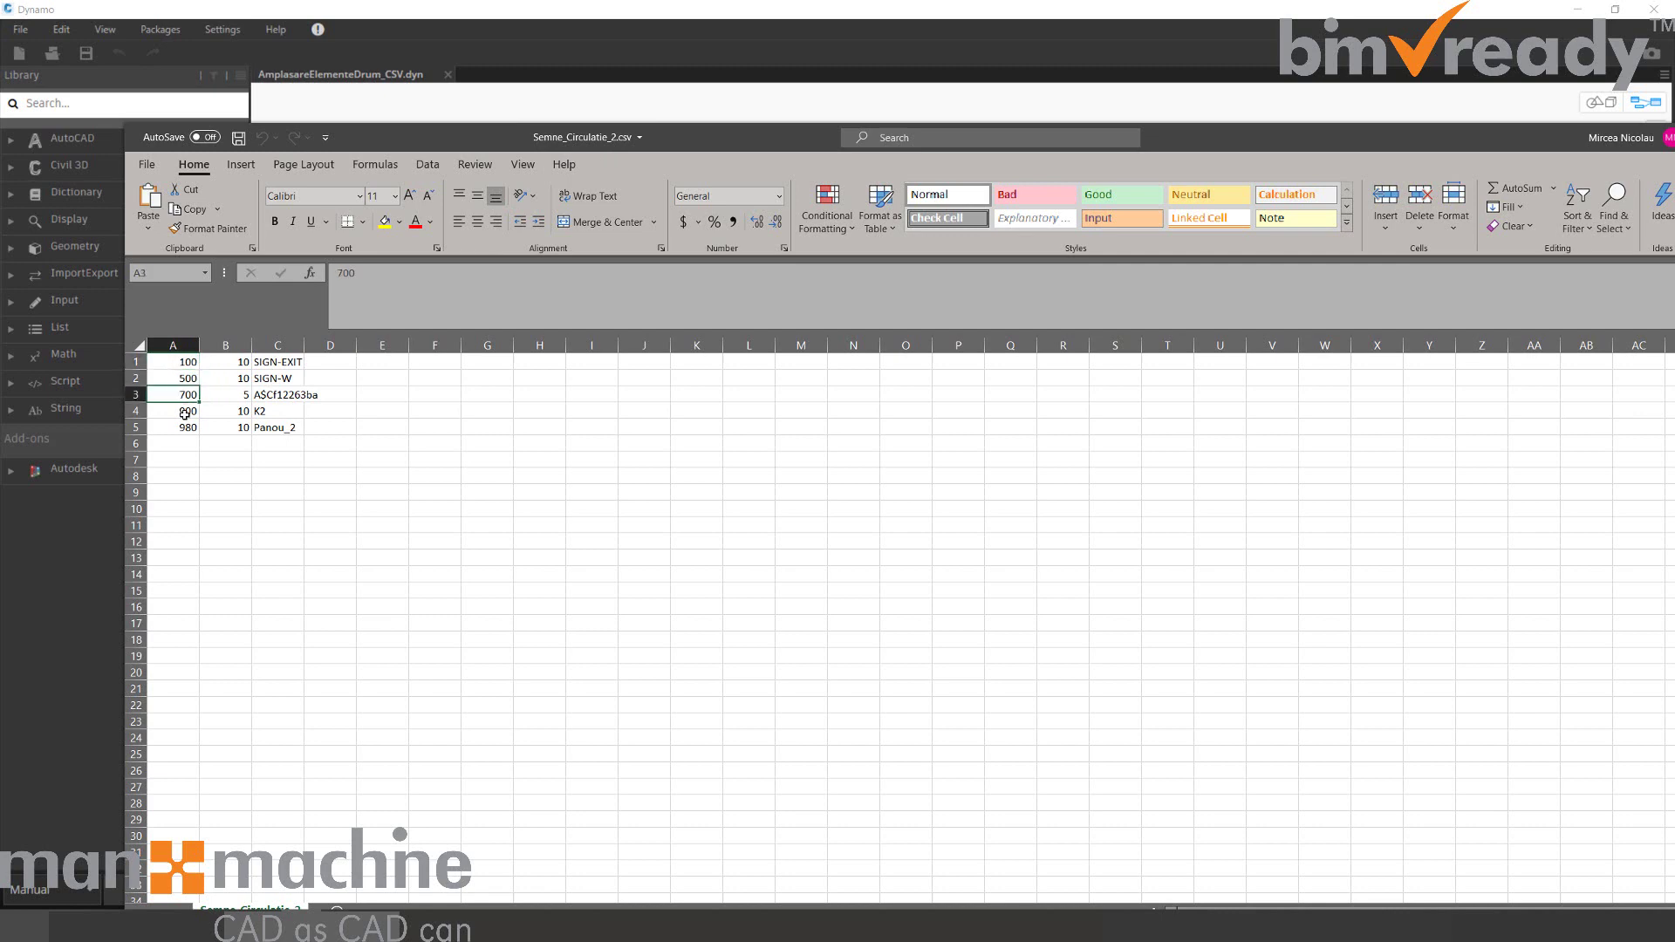
click(231, 362)
click(225, 379)
click(225, 397)
click(226, 412)
click(229, 428)
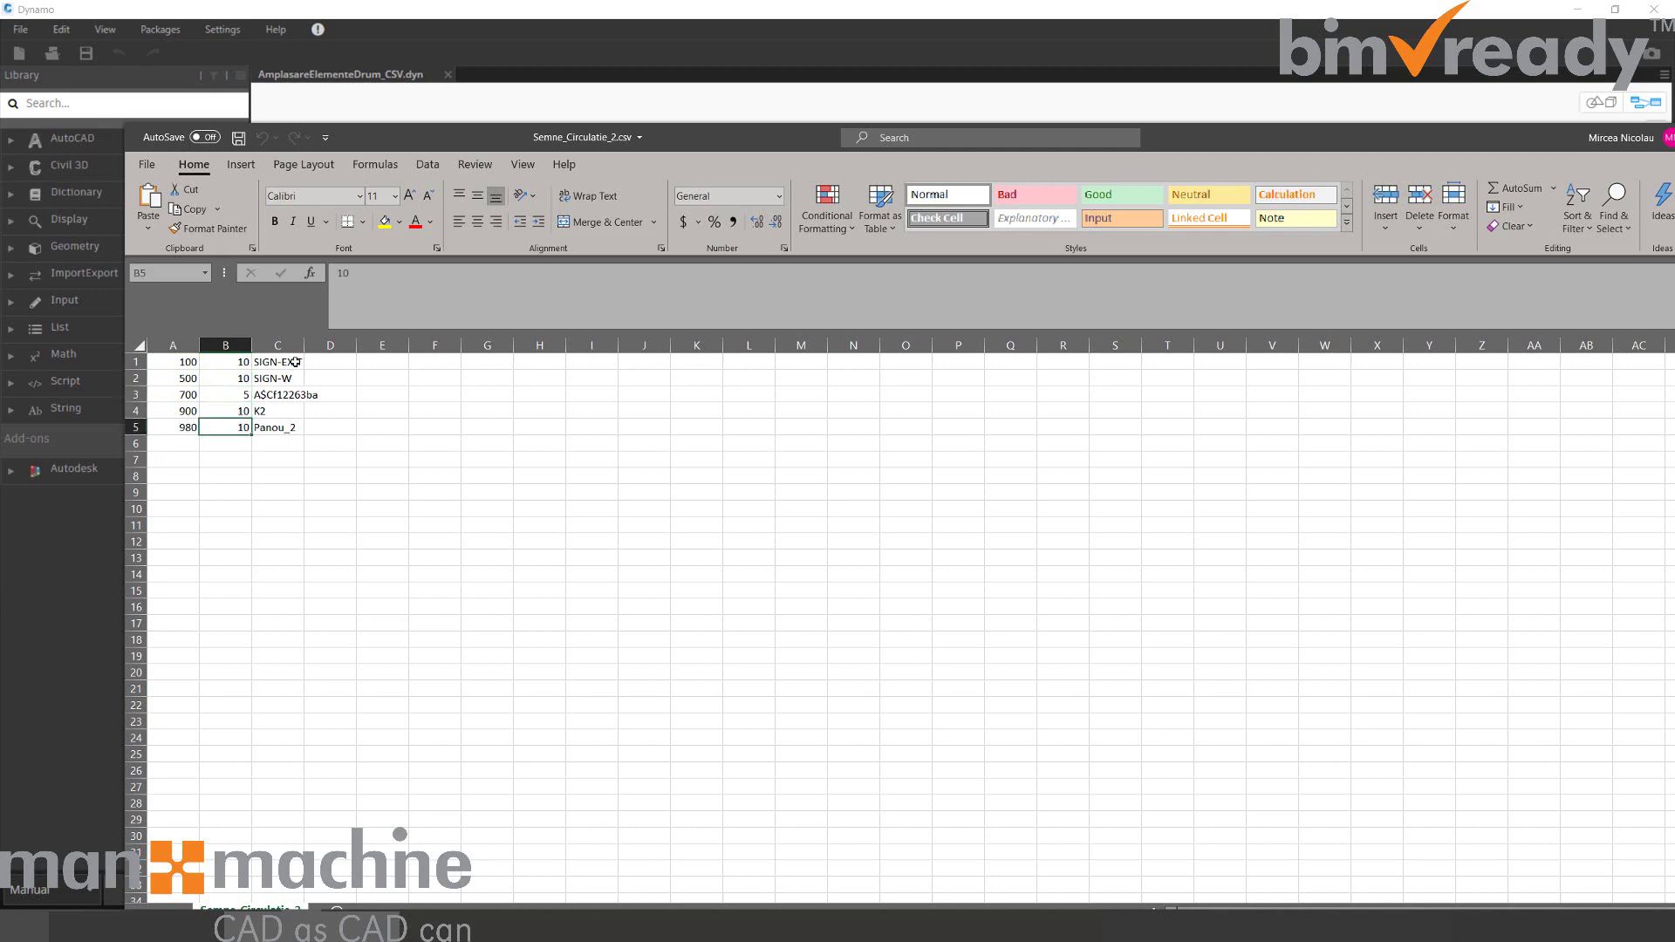
Widen column C to show full block names and move the Excel window aside.
drag(304, 347, 361, 355)
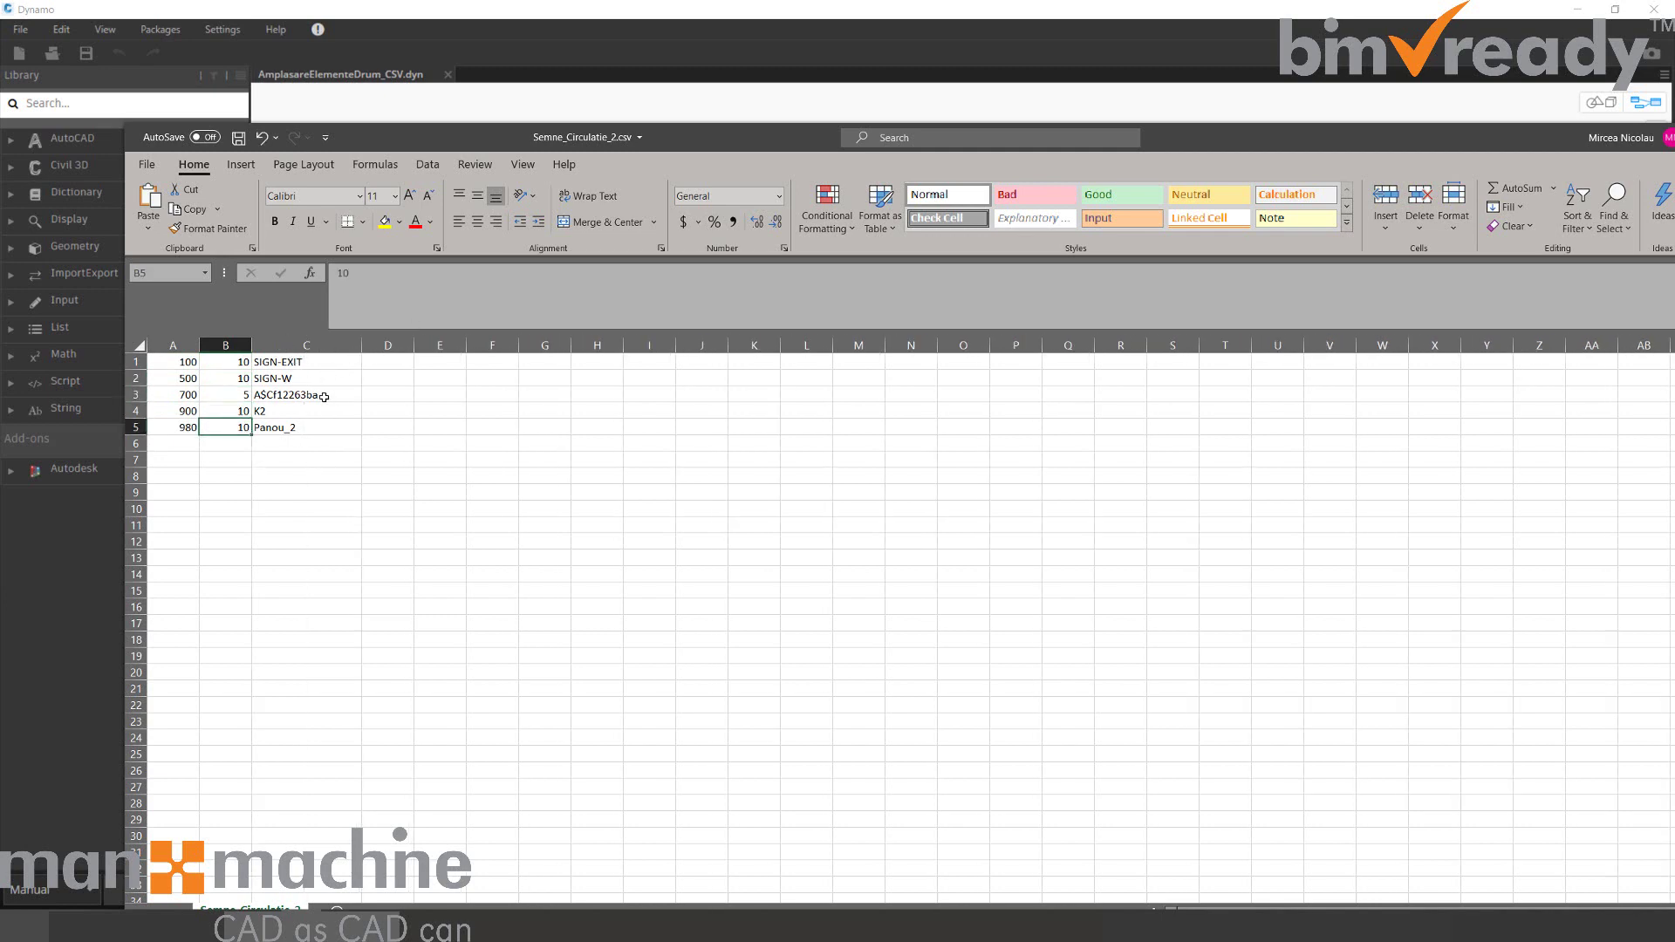
click(188, 362)
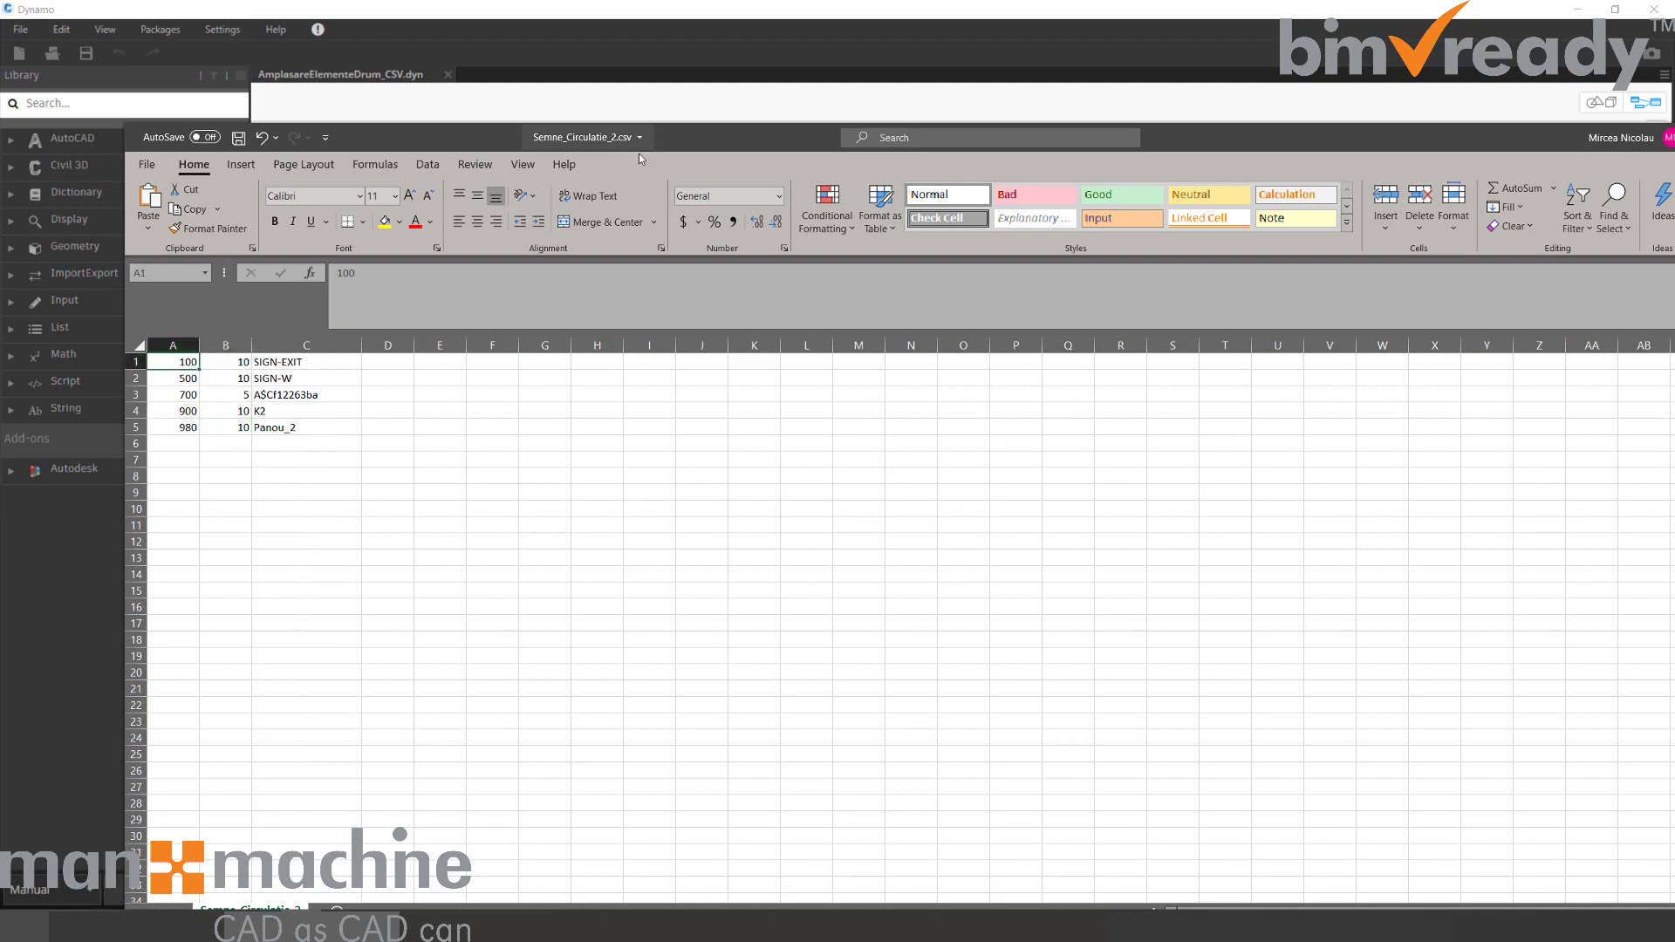
drag(751, 131, 0, 9)
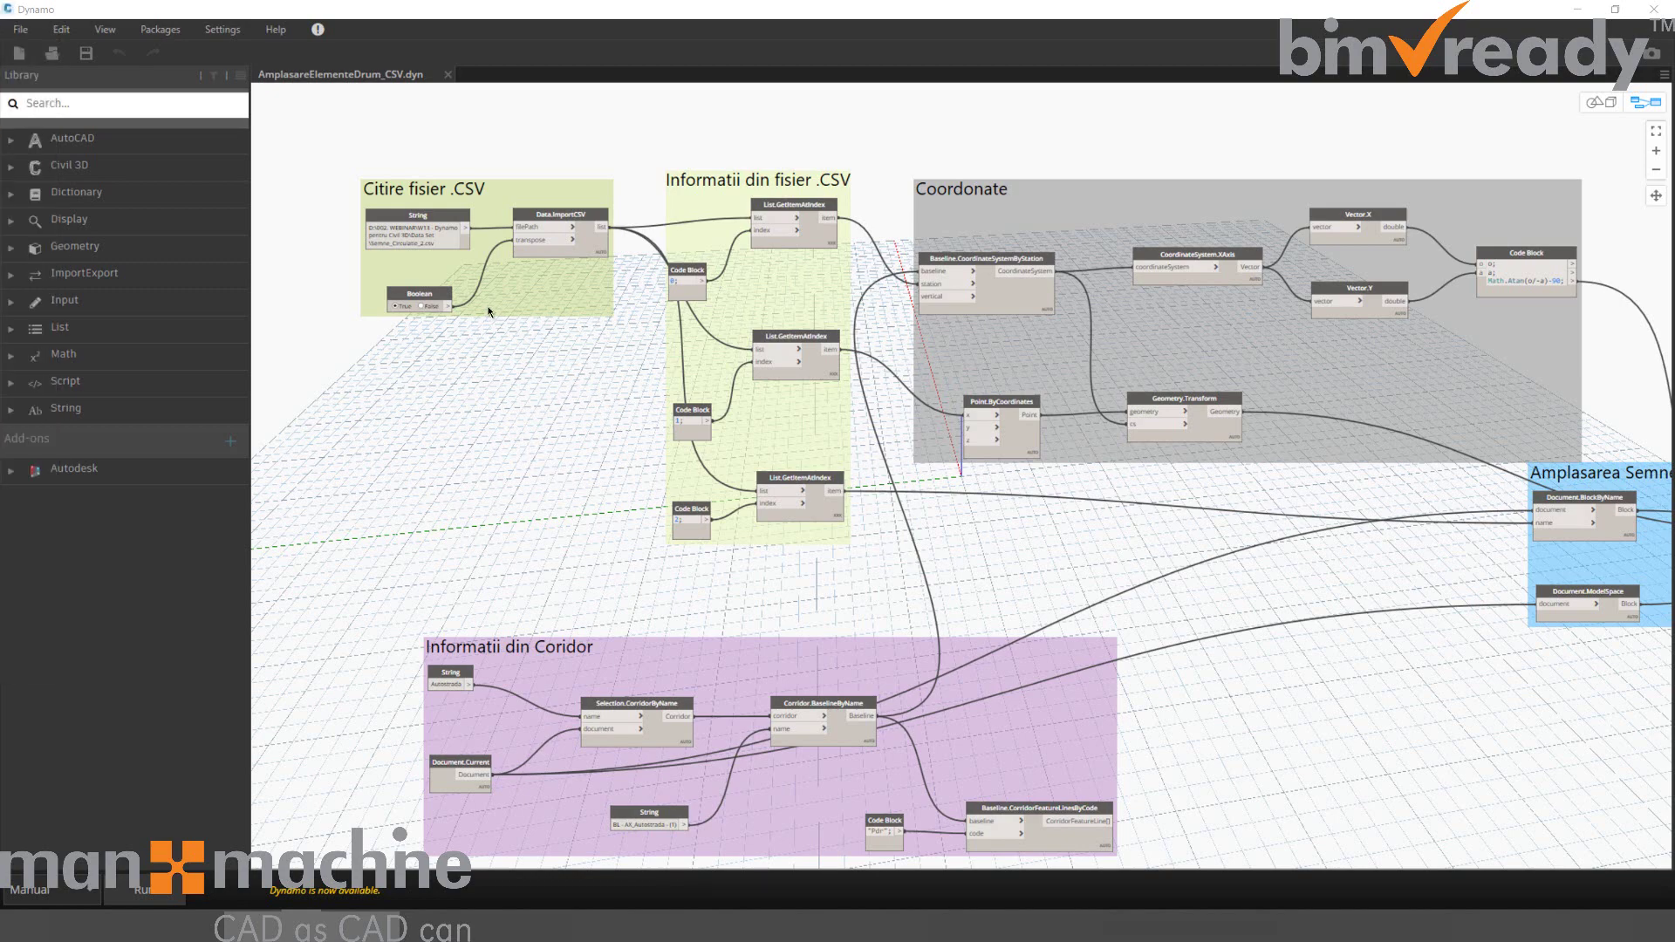
Pan to the sign placement group and shrink Dynamo to a floating window moved right.
scroll(555, 357, down, 3)
scroll(567, 255, up, 3)
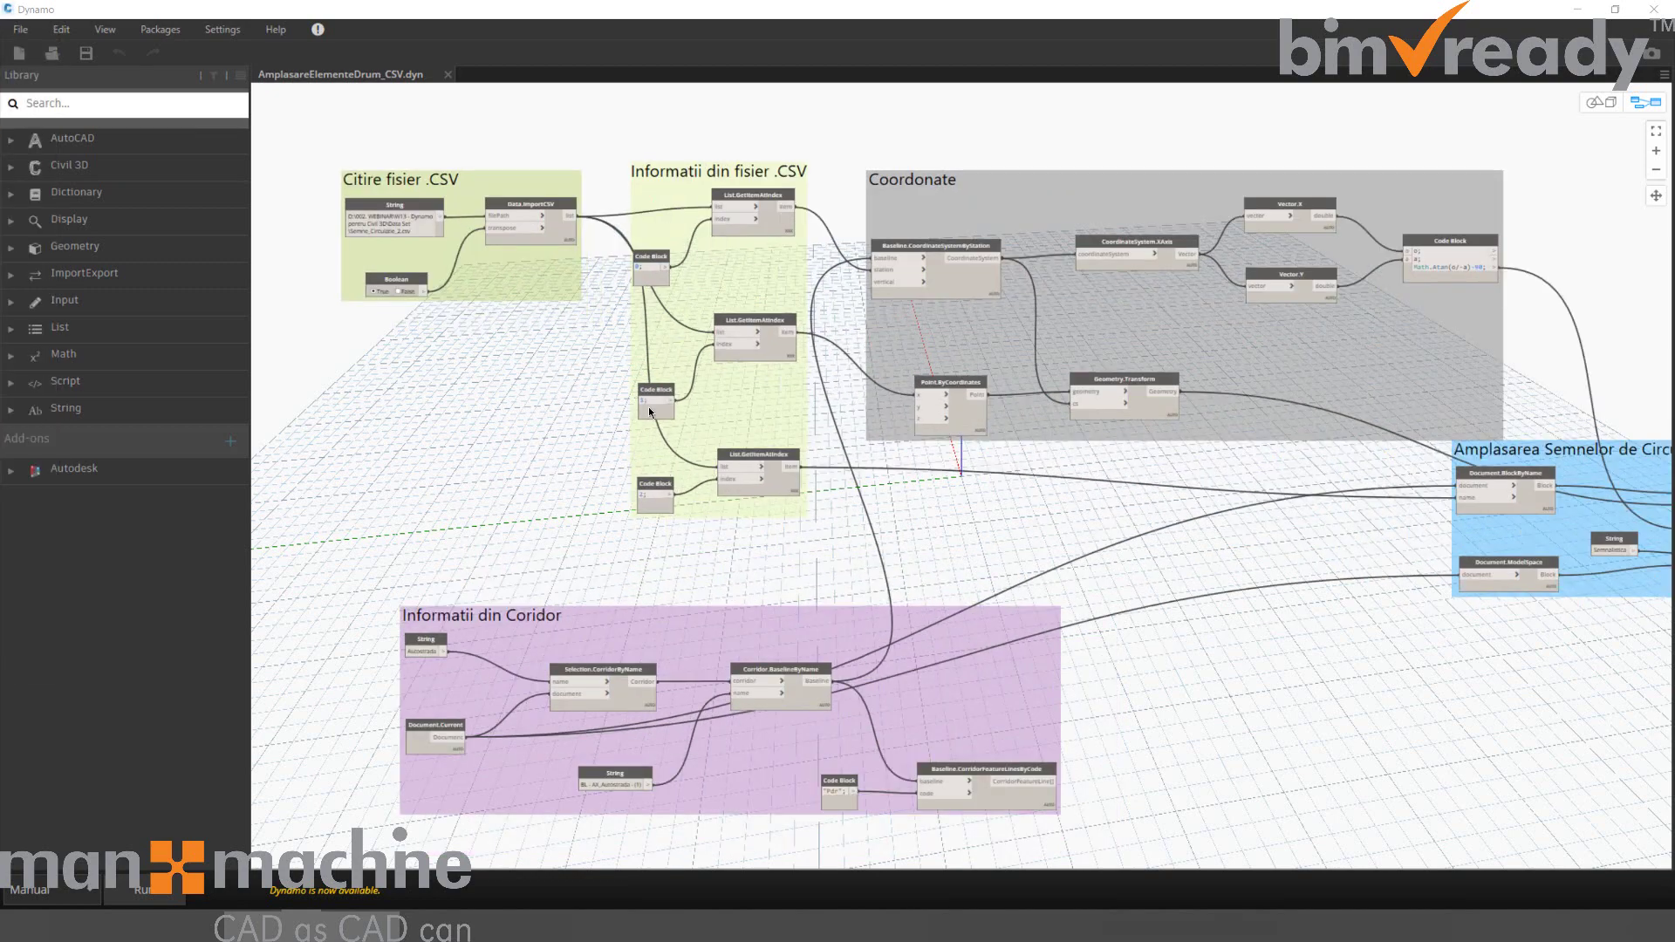
middle_drag(566, 251, 415, 402)
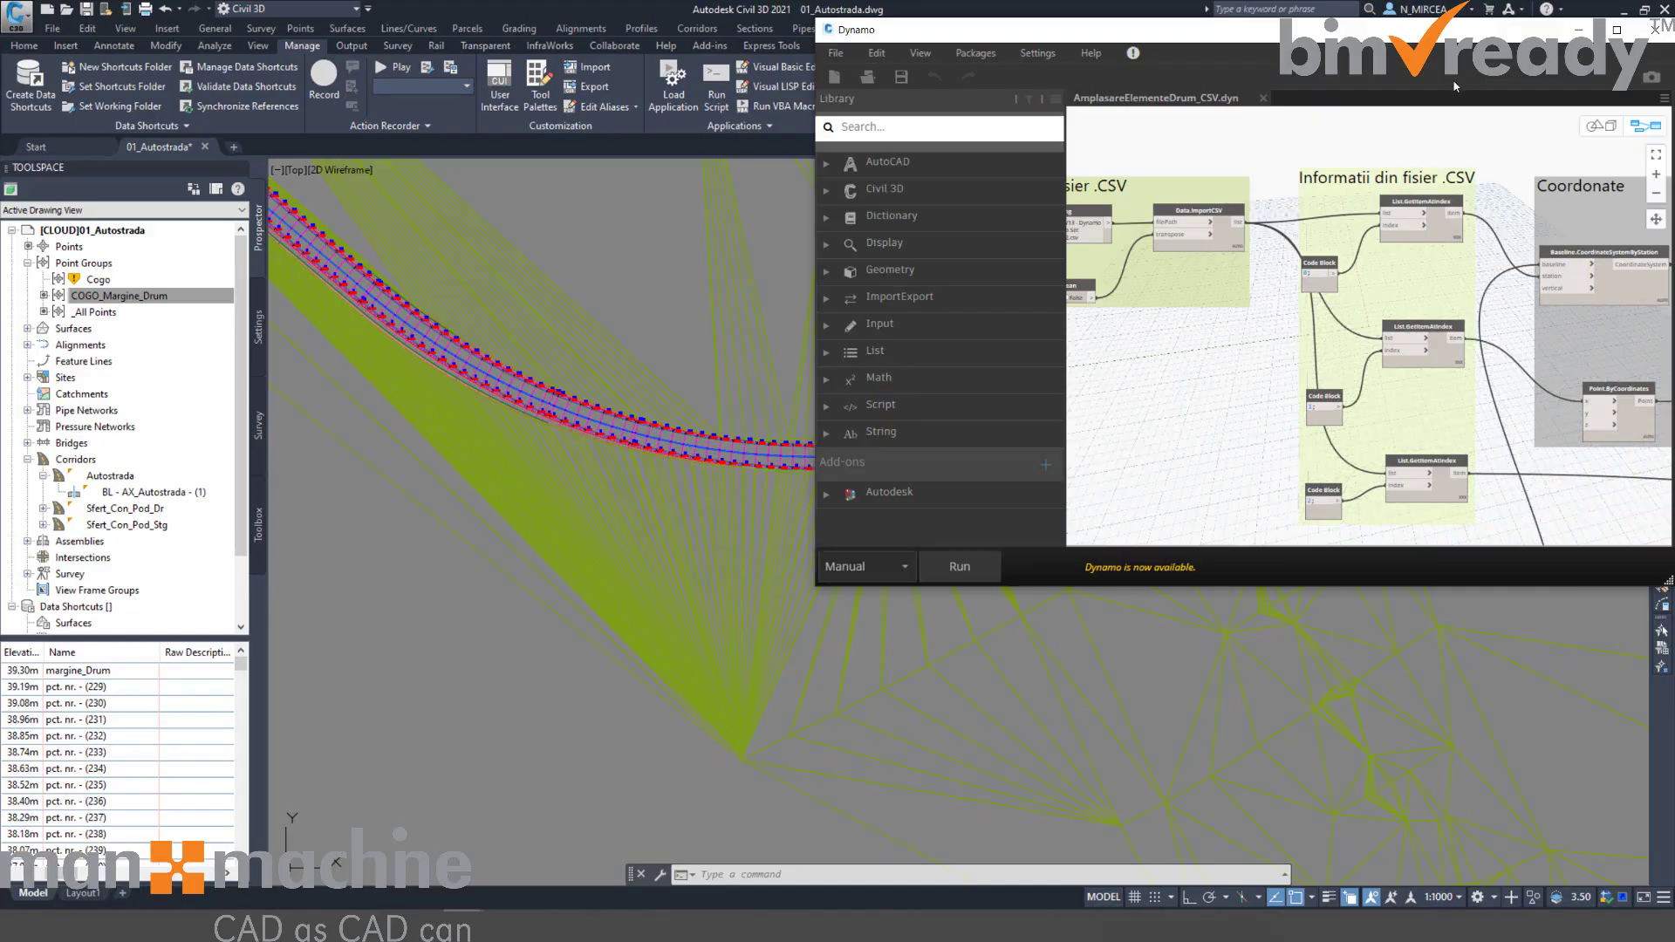
click(1615, 8)
drag(1395, 148, 1507, 191)
Zoom the drawing onto the Autostrada corridor and pull the signs CSV sheet back into view.
scroll(549, 312, down, 3)
middle_drag(462, 306, 610, 458)
scroll(446, 315, up, 7)
middle_drag(446, 315, 693, 523)
scroll(430, 286, up, 2)
scroll(431, 286, up, 3)
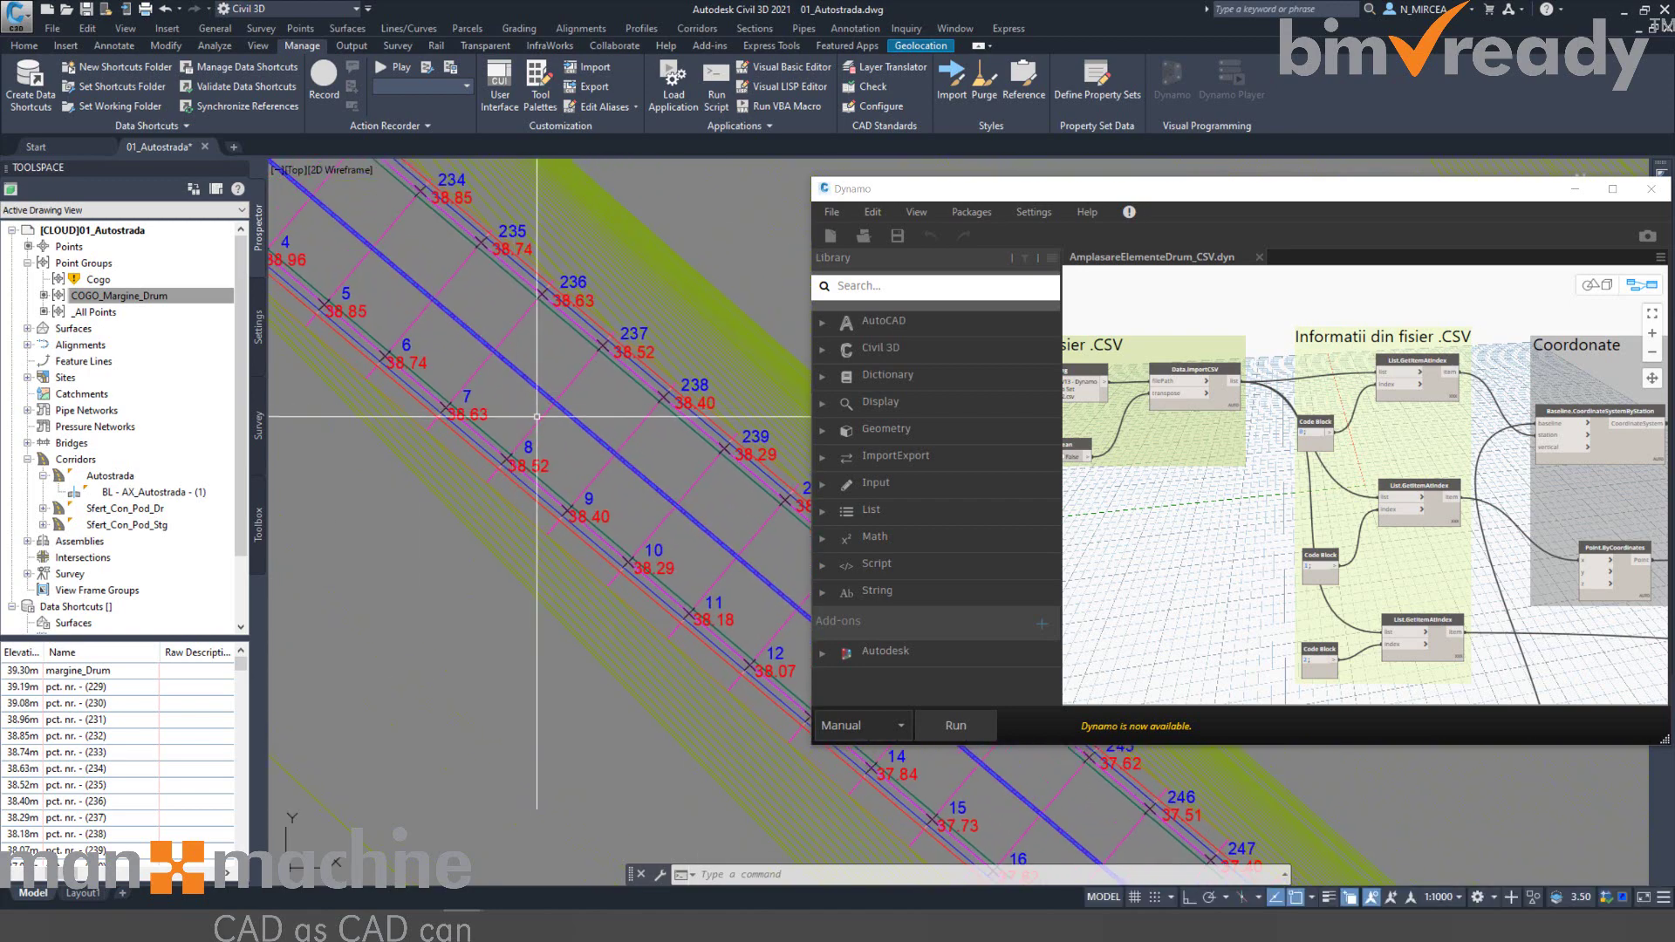
middle_drag(1230, 502, 1340, 472)
drag(0, 18, 237, 170)
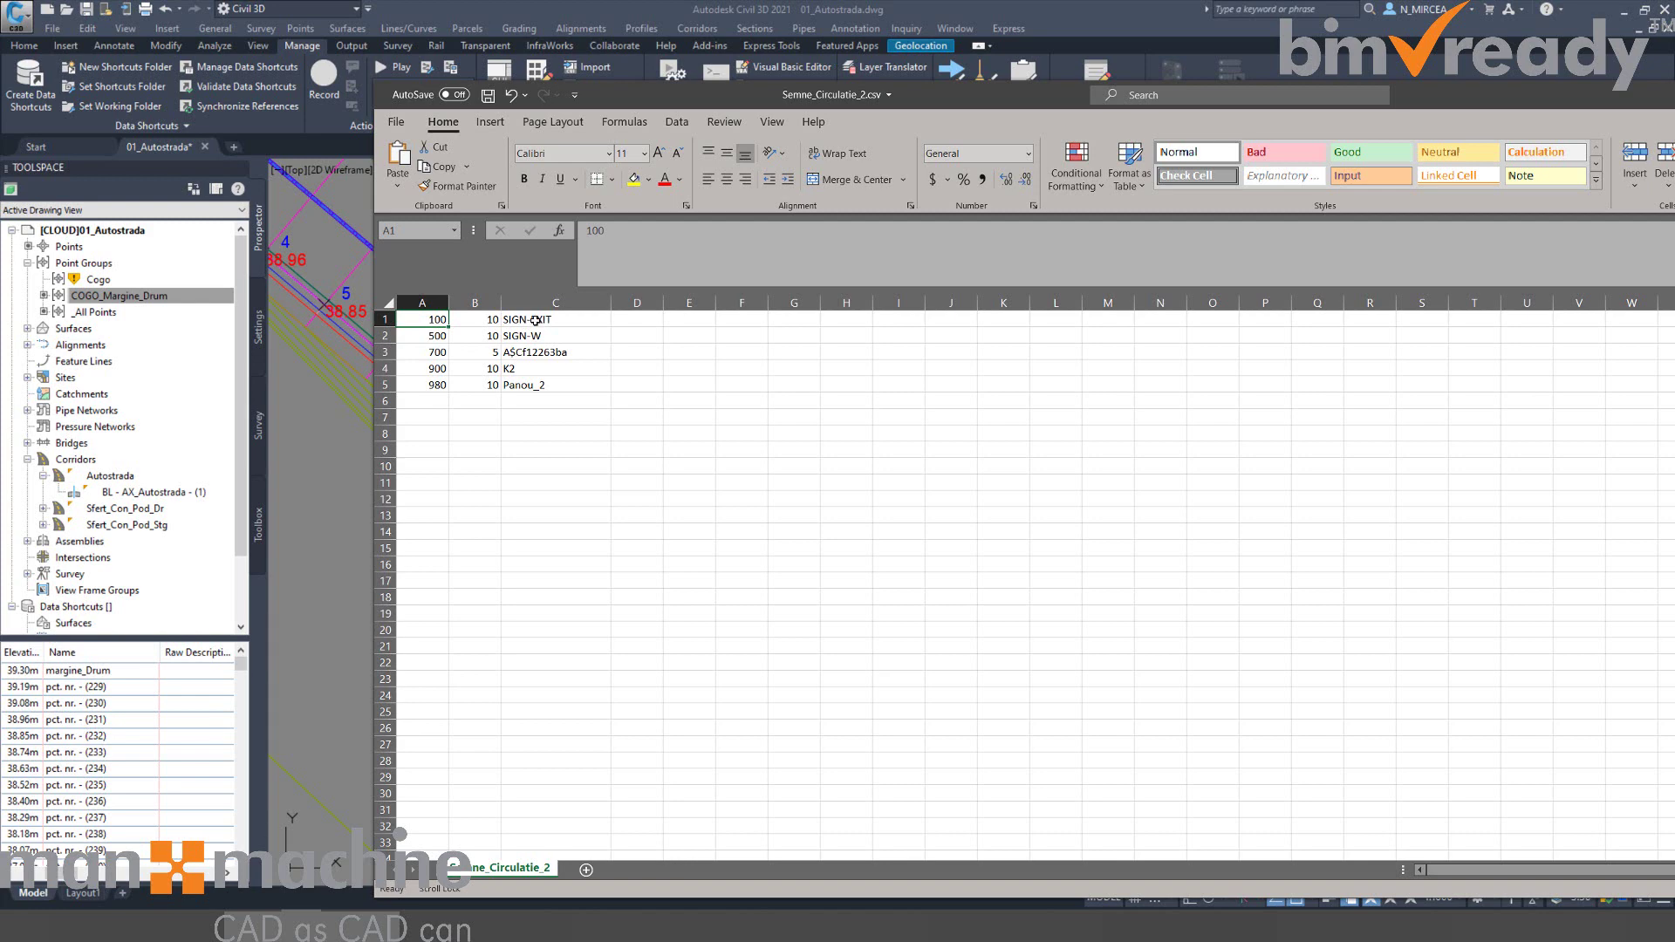
Read the block names in cells C1–C3, including SIGN-W, then bring Civil 3D forward.
click(548, 319)
click(536, 337)
click(520, 356)
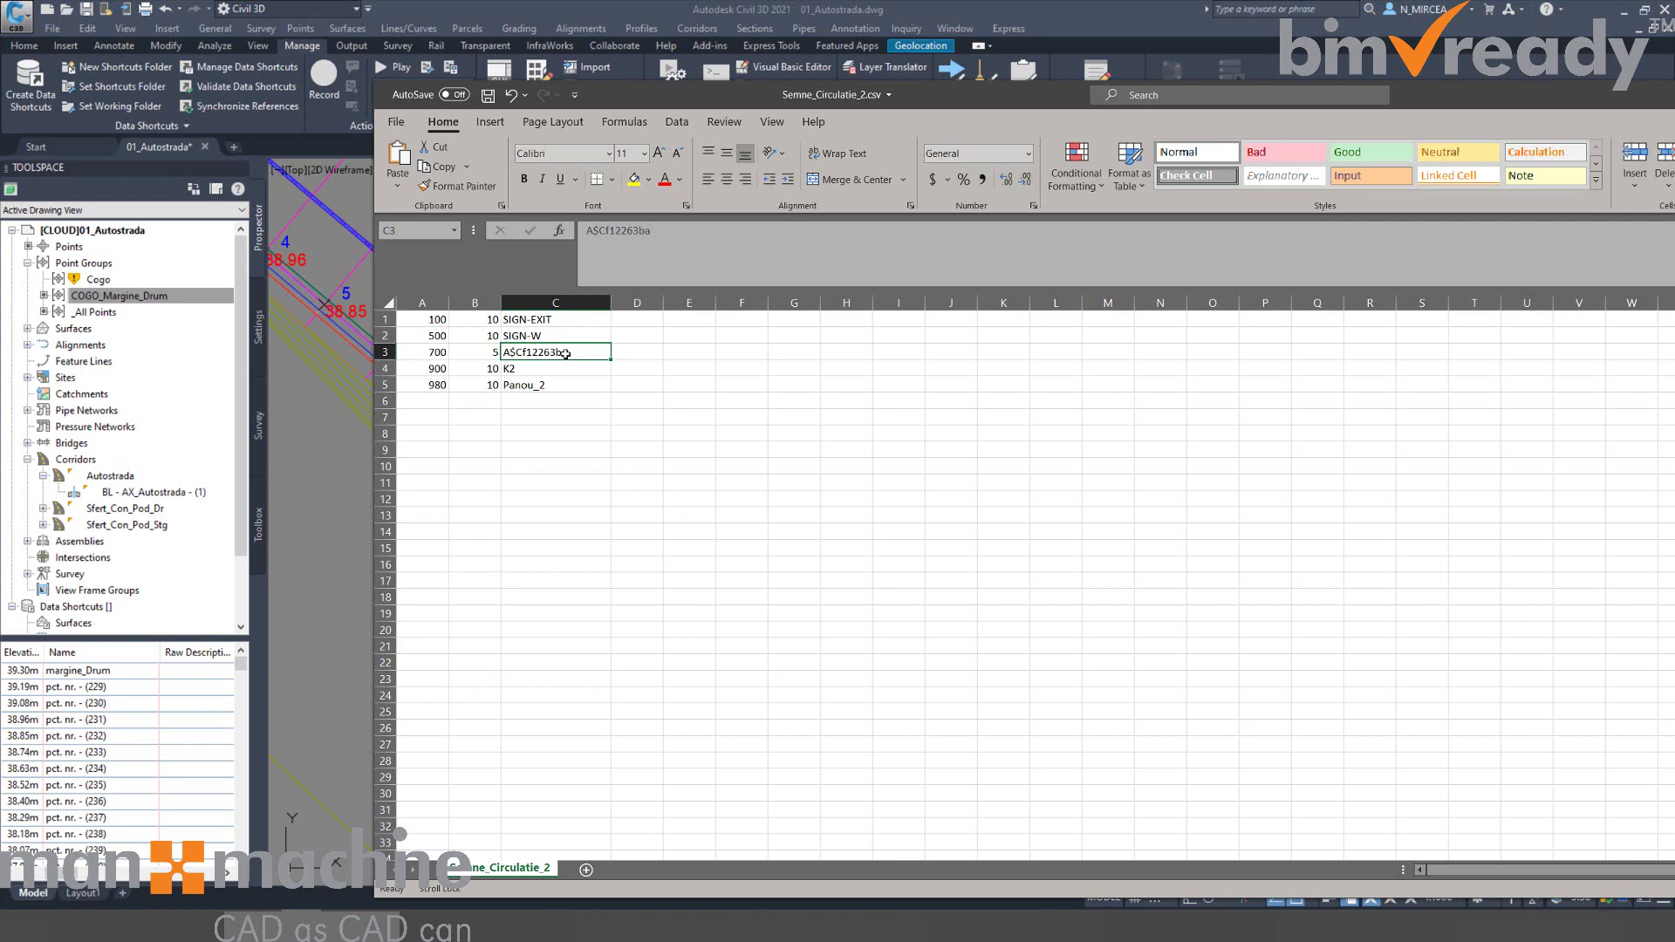
click(363, 446)
Pan and zoom the drawing to bring the road-sign blocks into view.
scroll(419, 447, down, 10)
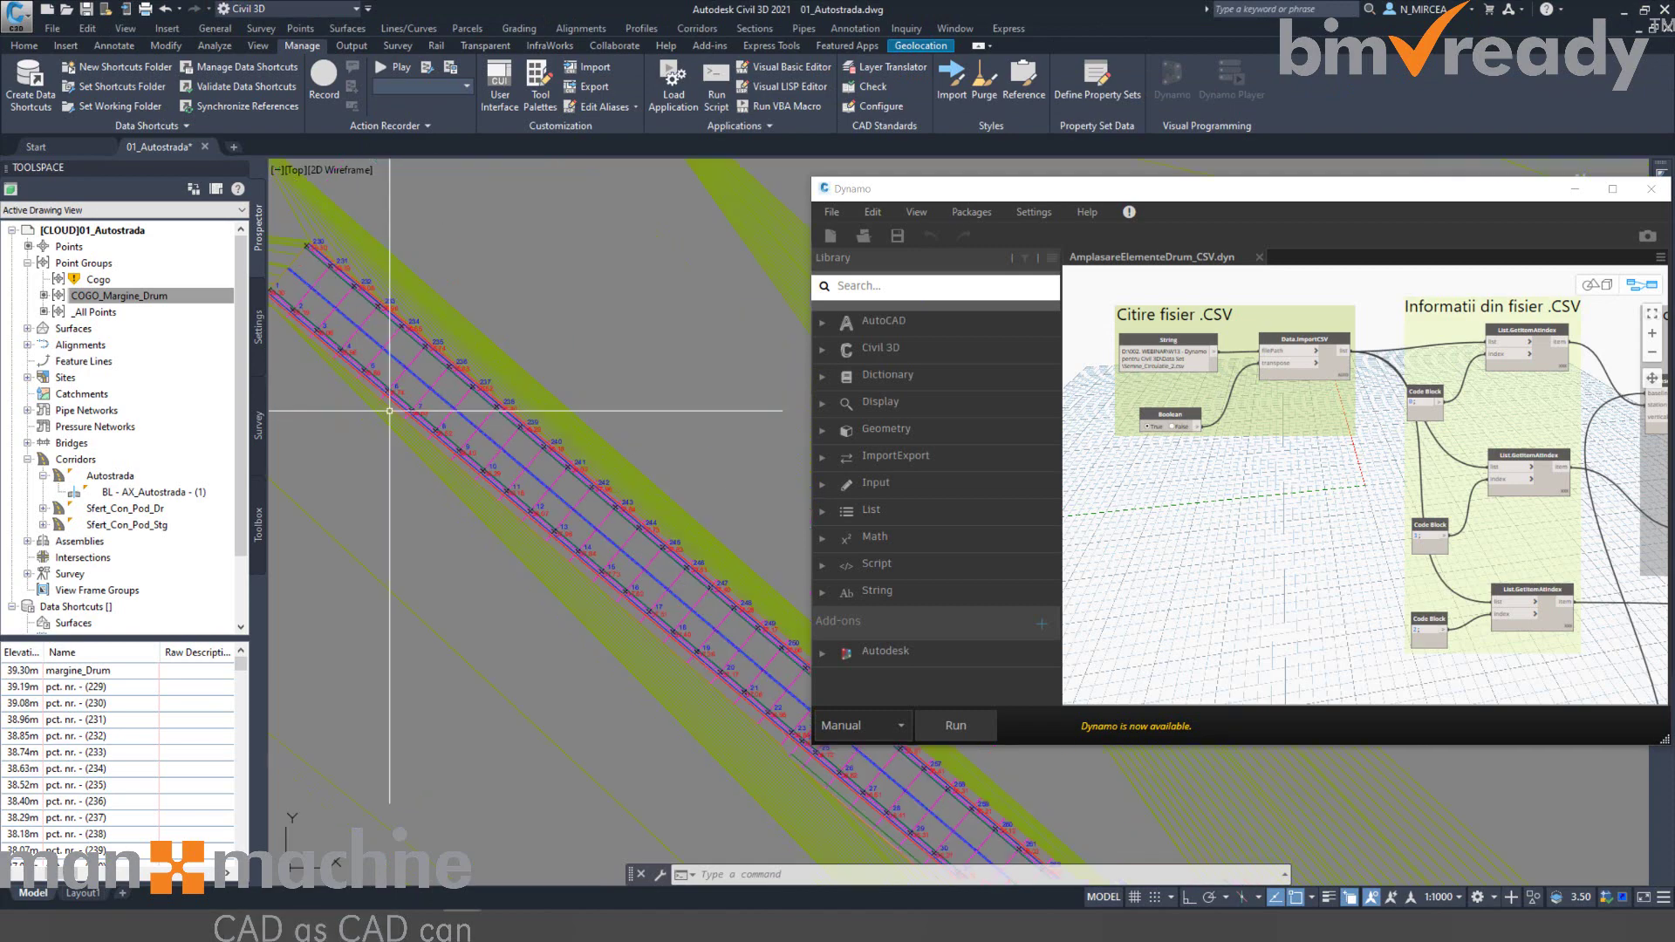
middle_drag(427, 419, 397, 286)
scroll(476, 498, up, 6)
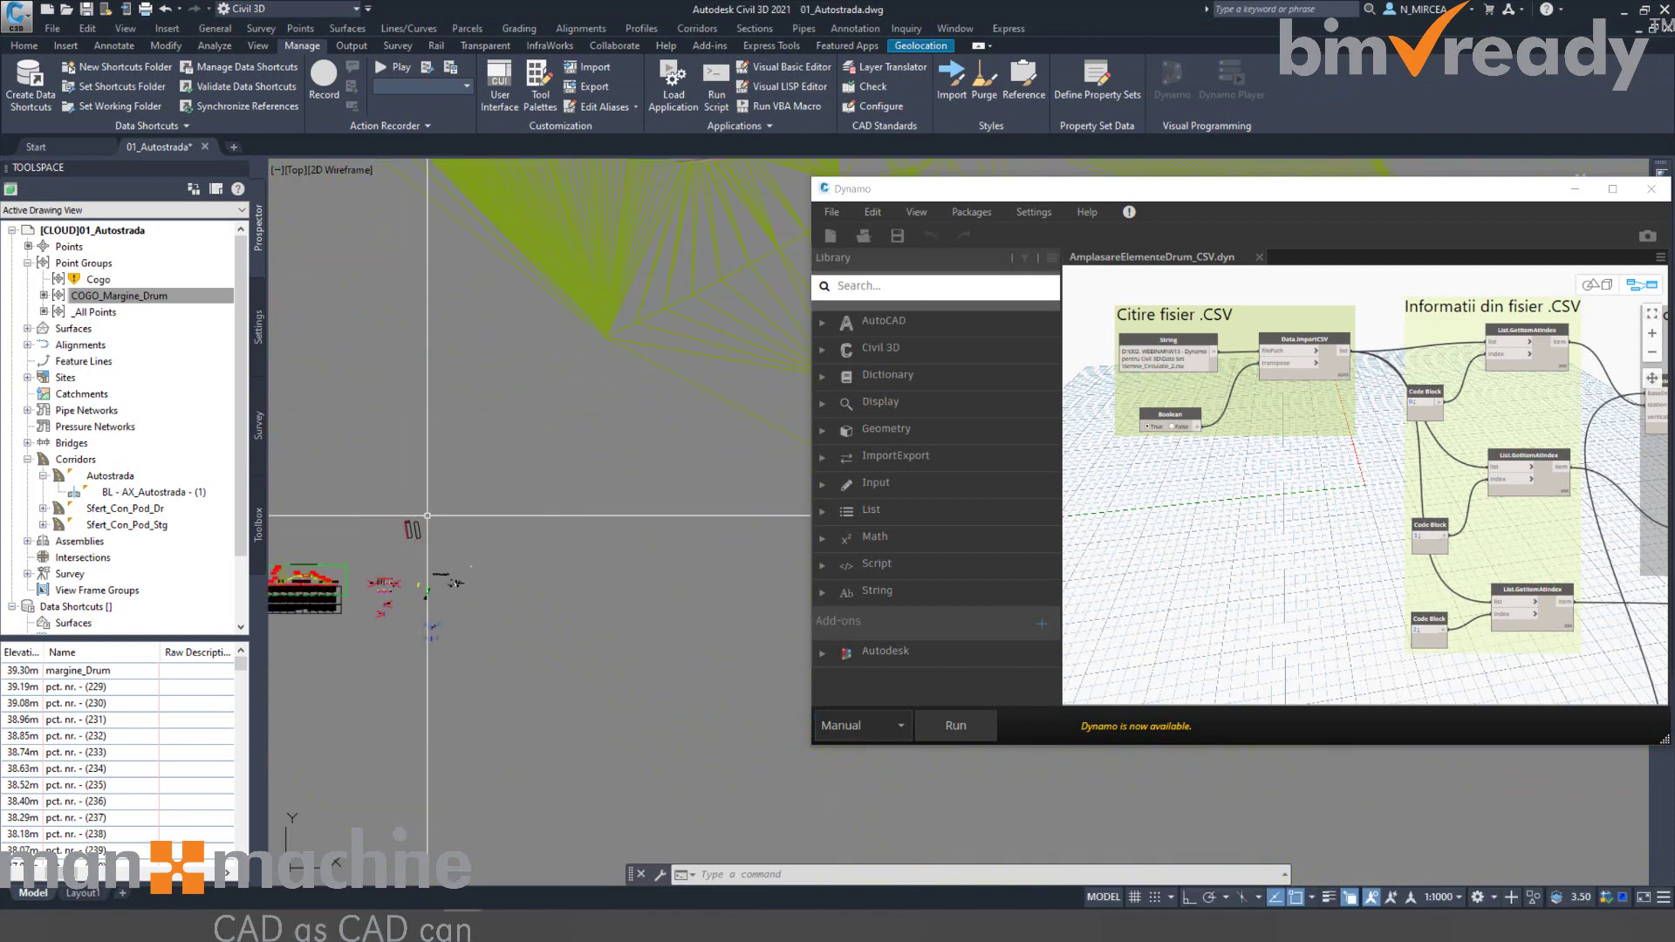
middle_drag(470, 522, 516, 385)
scroll(630, 476, up, 12)
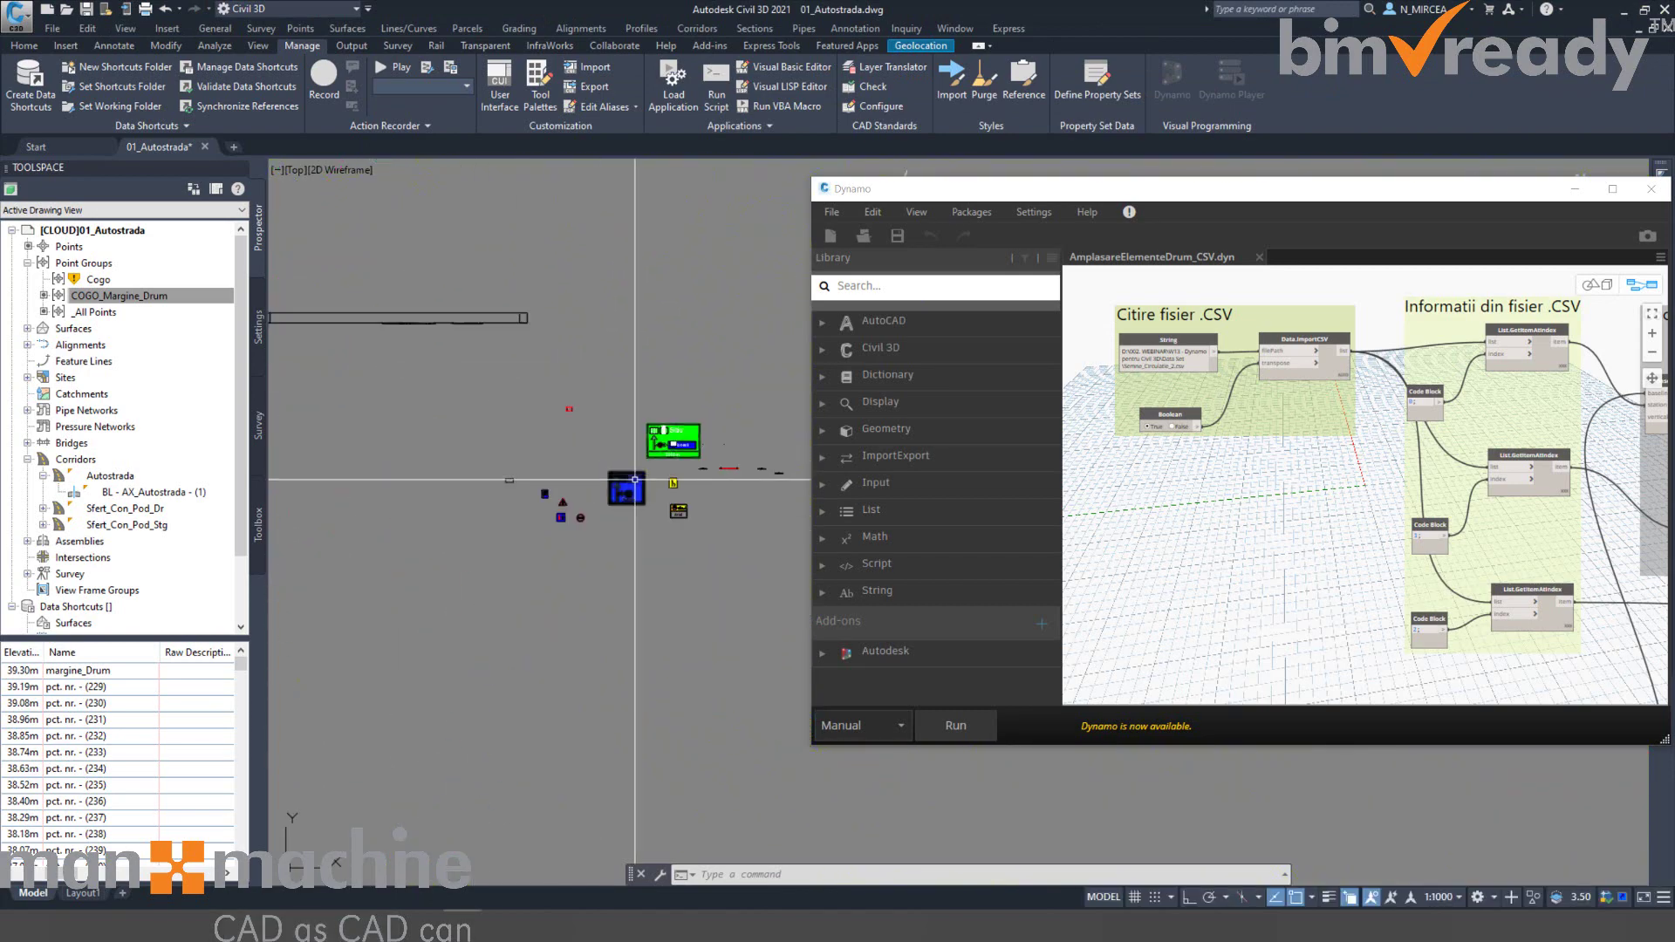
middle_drag(524, 453, 727, 485)
scroll(549, 223, up, 6)
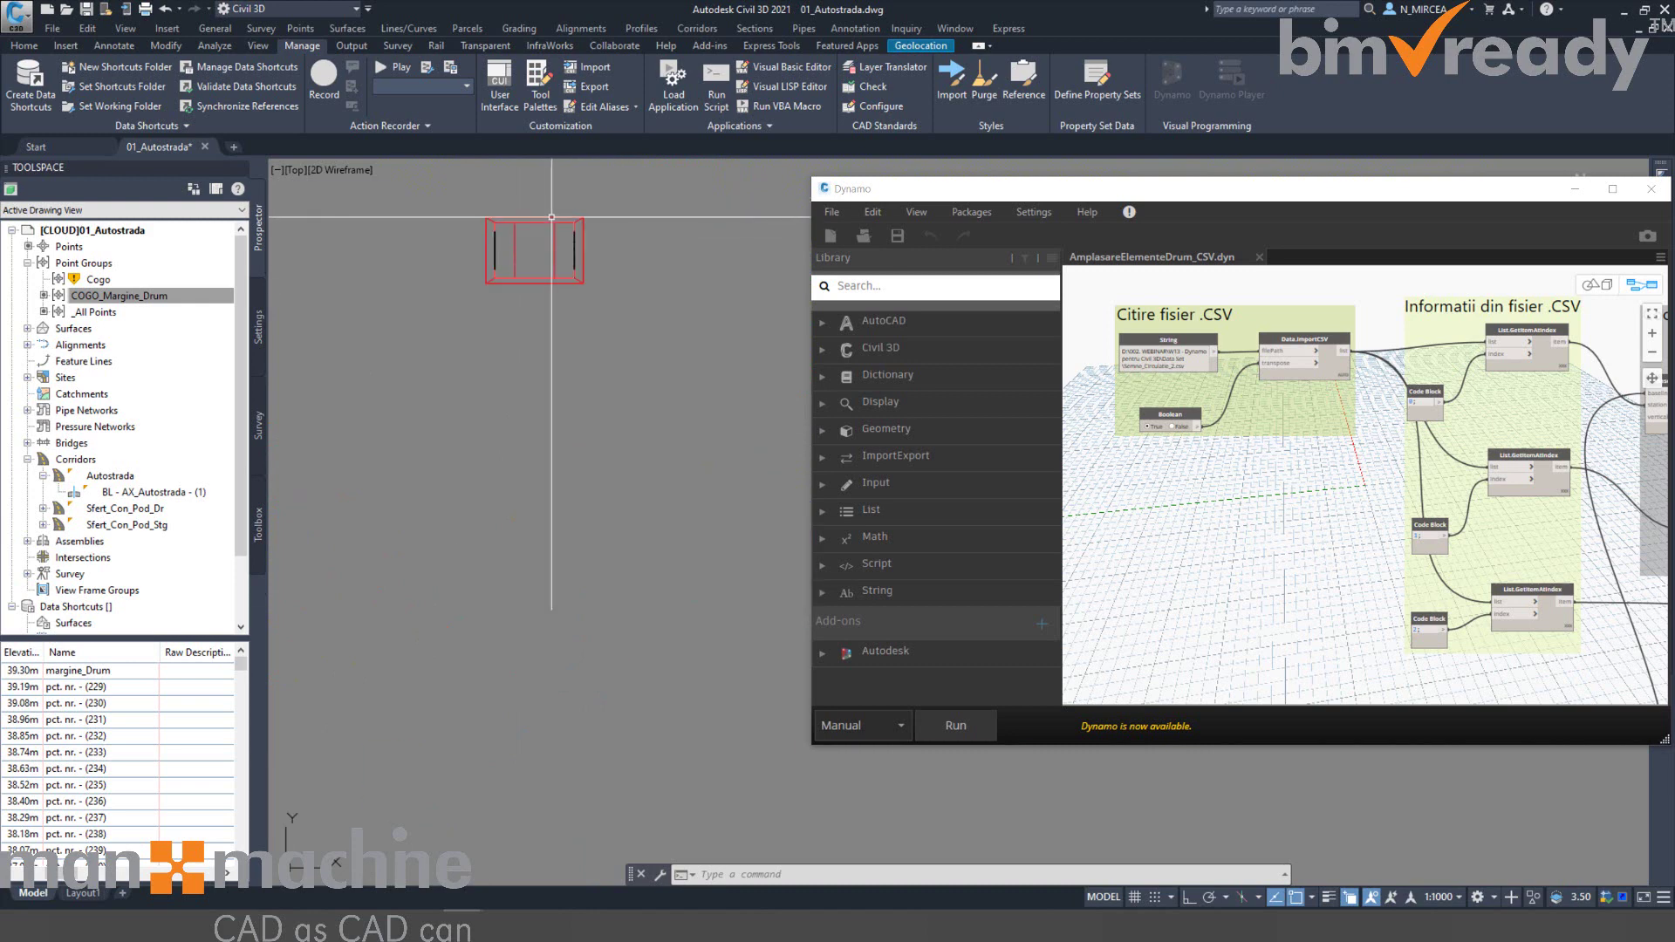
scroll(536, 221, down, 5)
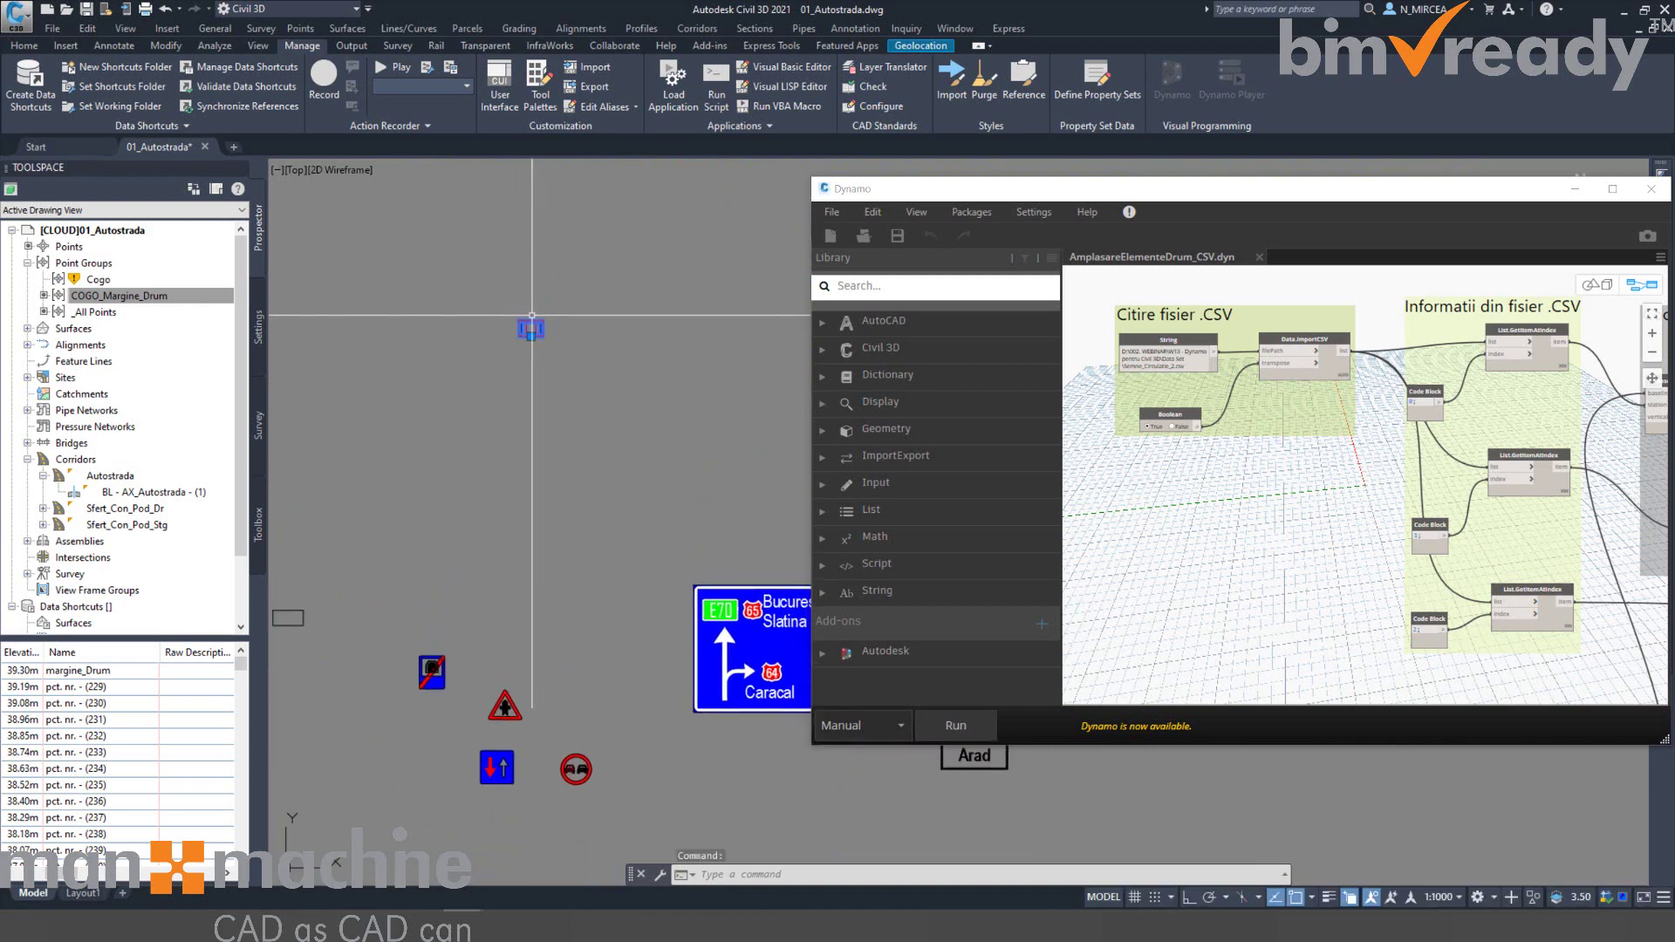
scroll(533, 318, up, 3)
Browse the block definitions to confirm K2 exists, closing without editing.
double_click(542, 349)
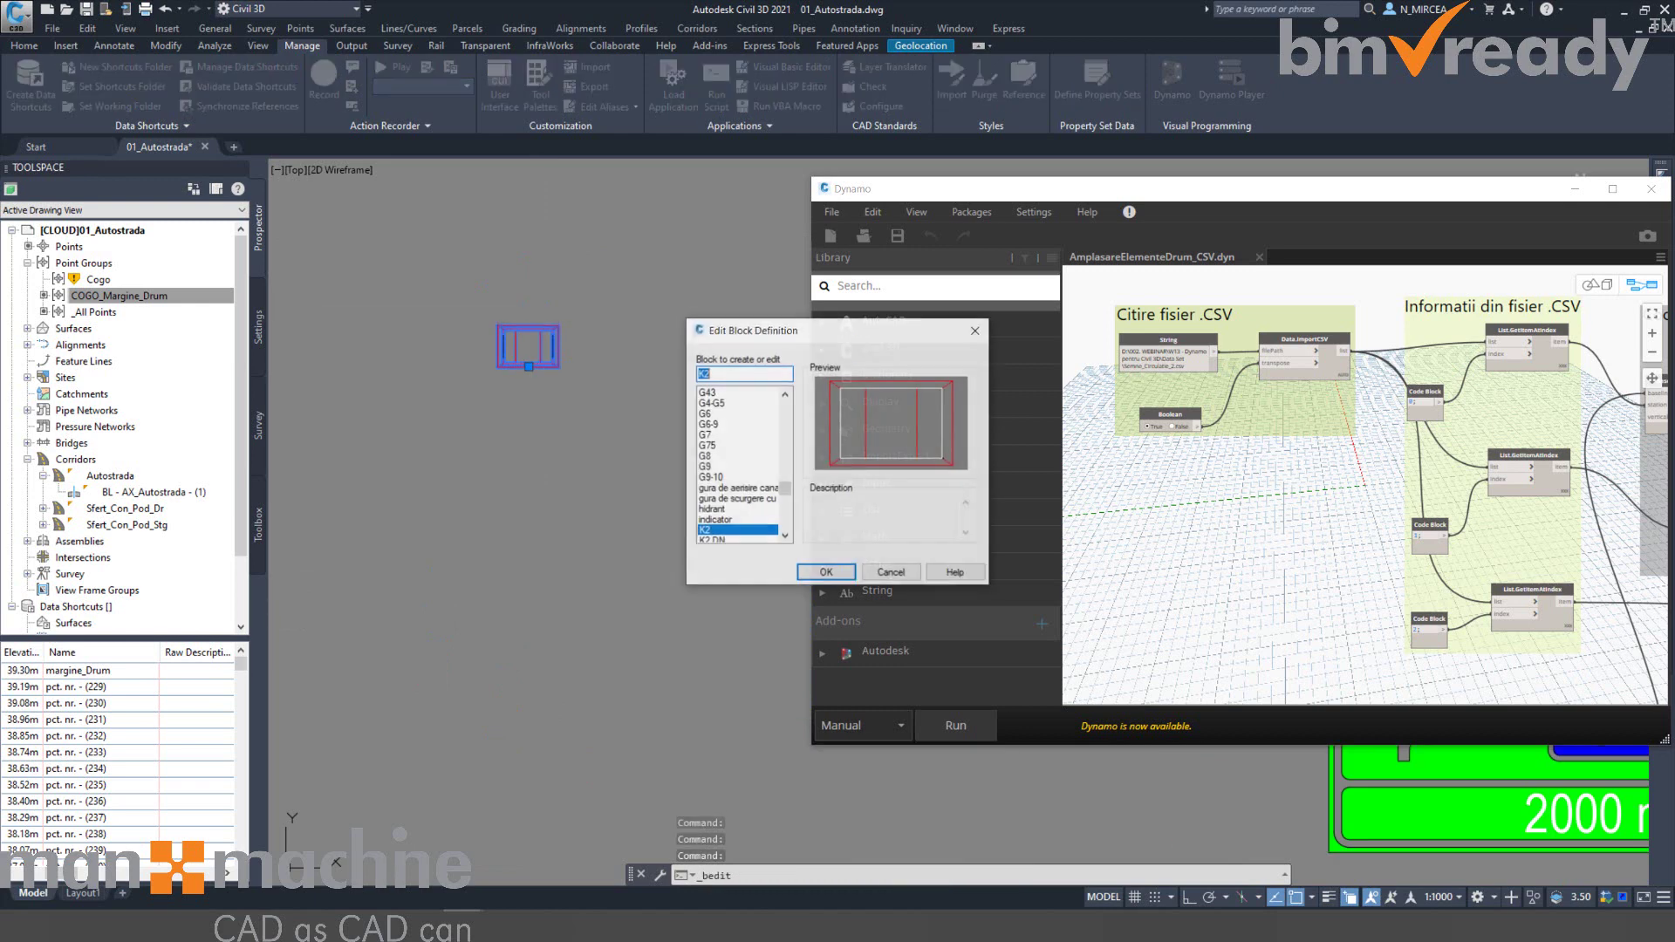
click(726, 530)
click(724, 519)
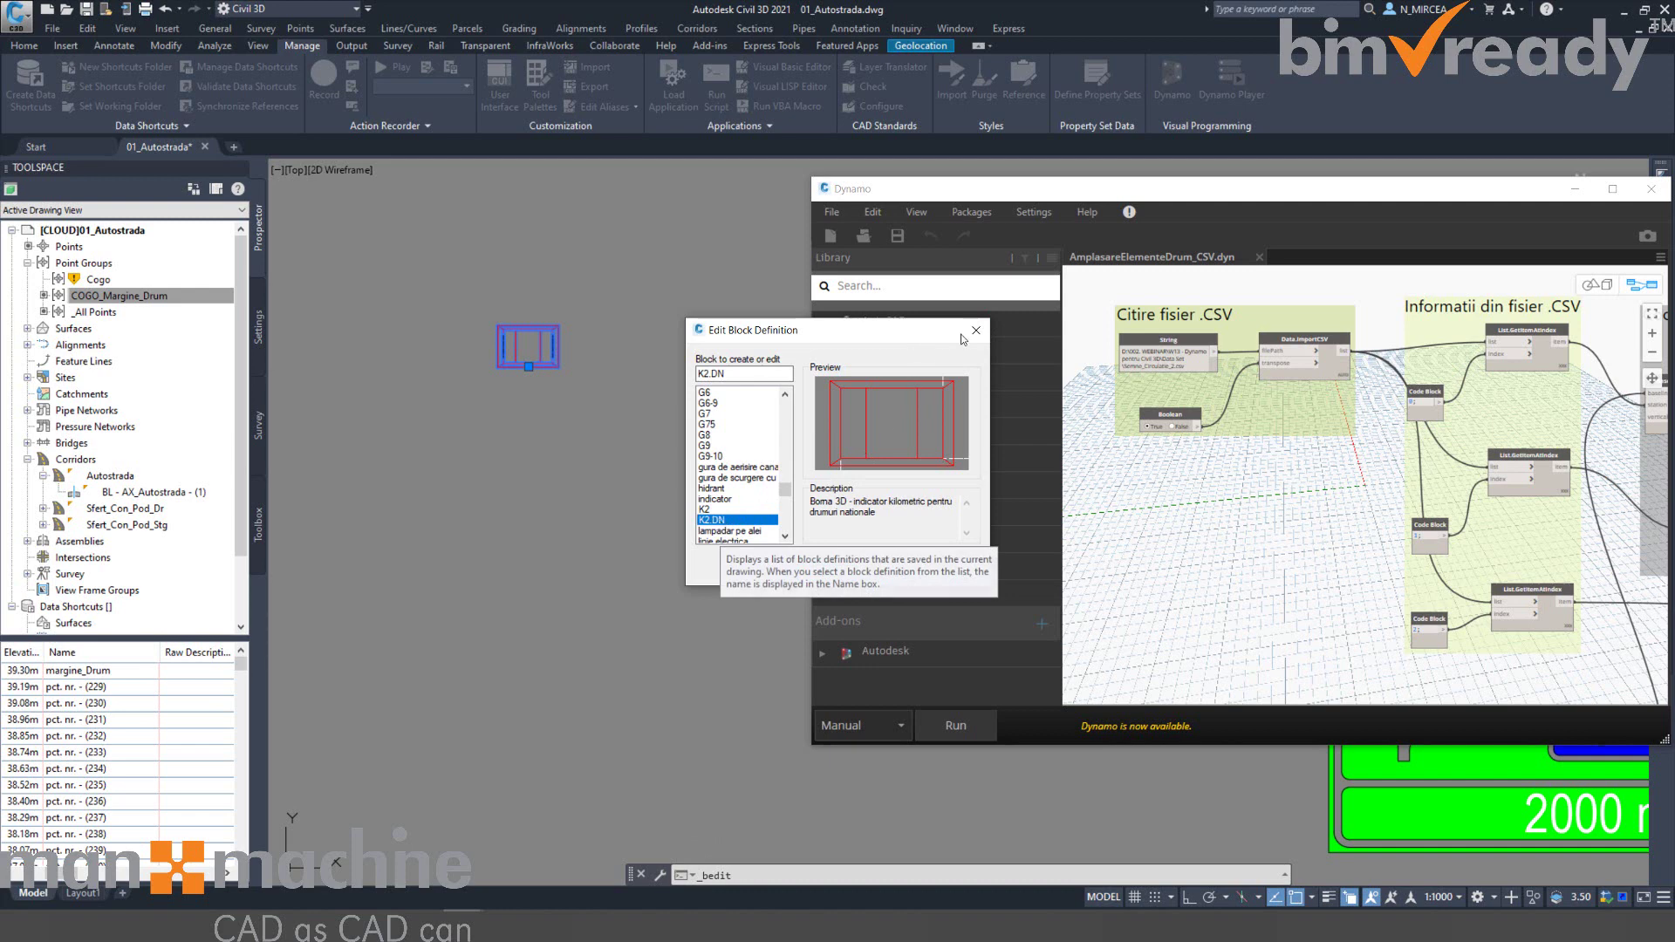
click(715, 509)
click(972, 330)
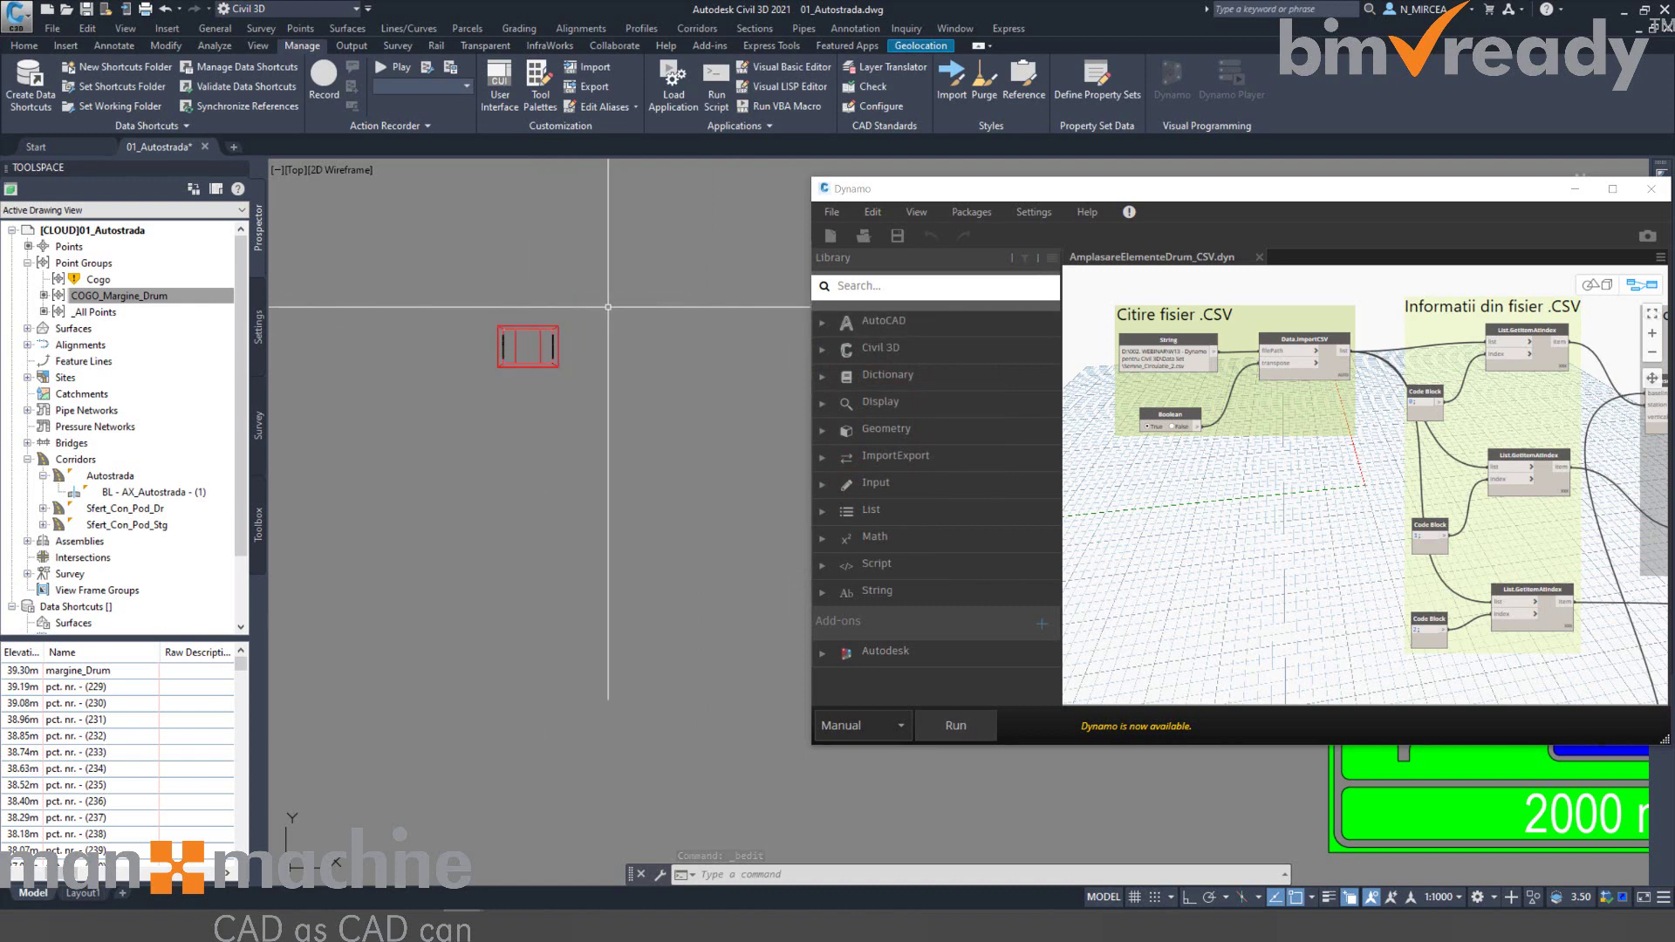
Move the Dynamo window and maximize it to fill the screen.
drag(1186, 204, 771, 120)
double_click(771, 120)
scroll(456, 628, up, 5)
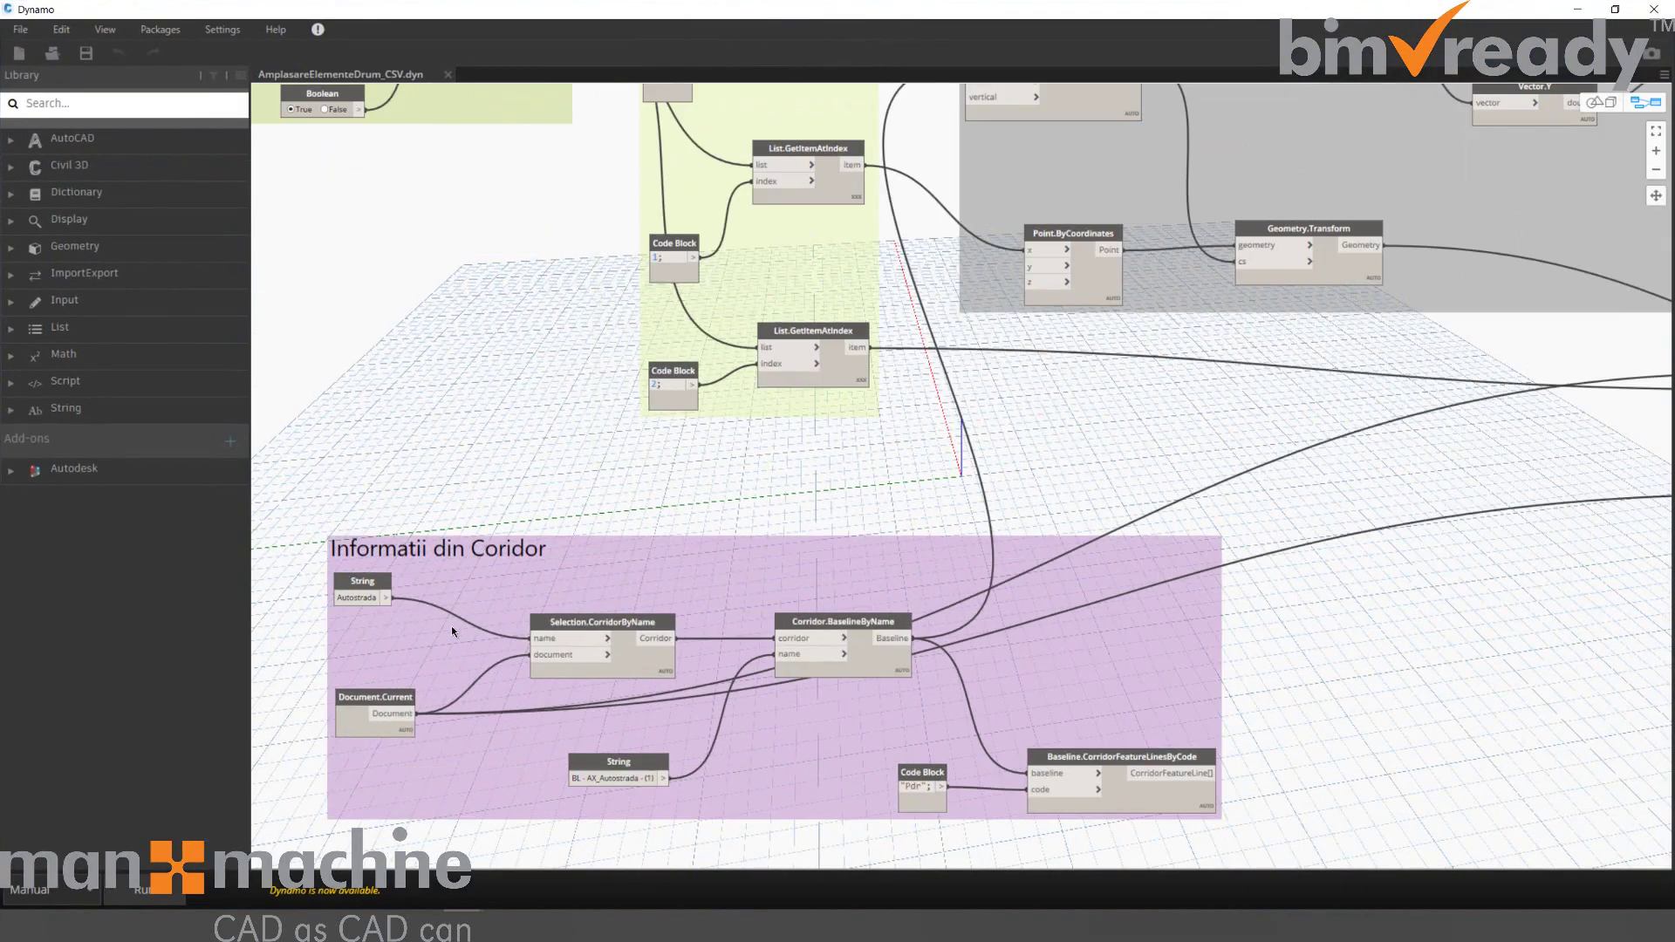